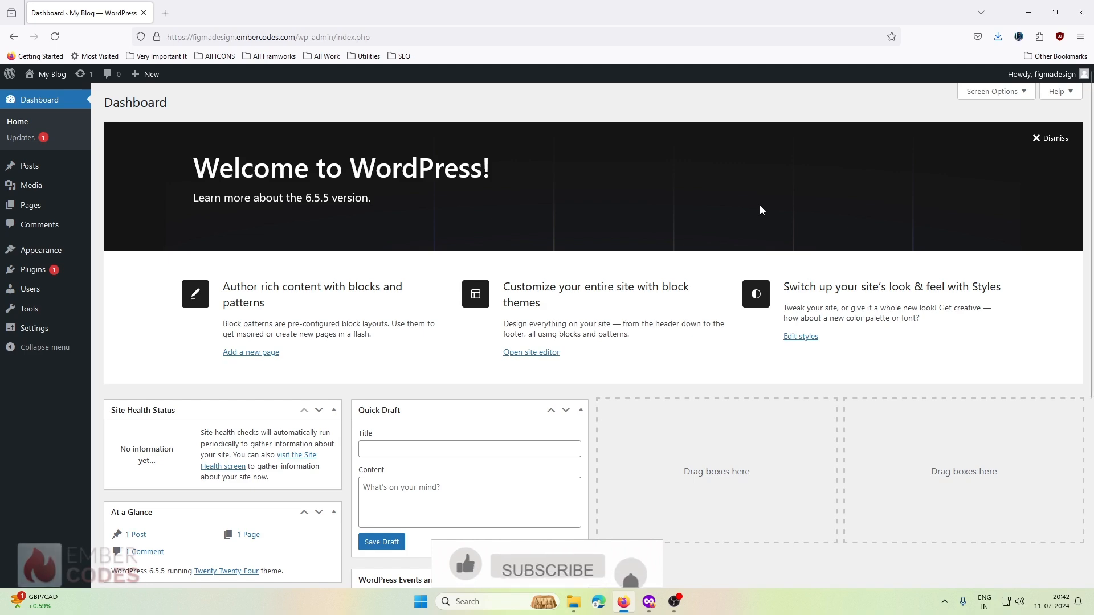
Switch to the Figma browser window and examine the landing page template from its header to its footer.
left_click(649, 601)
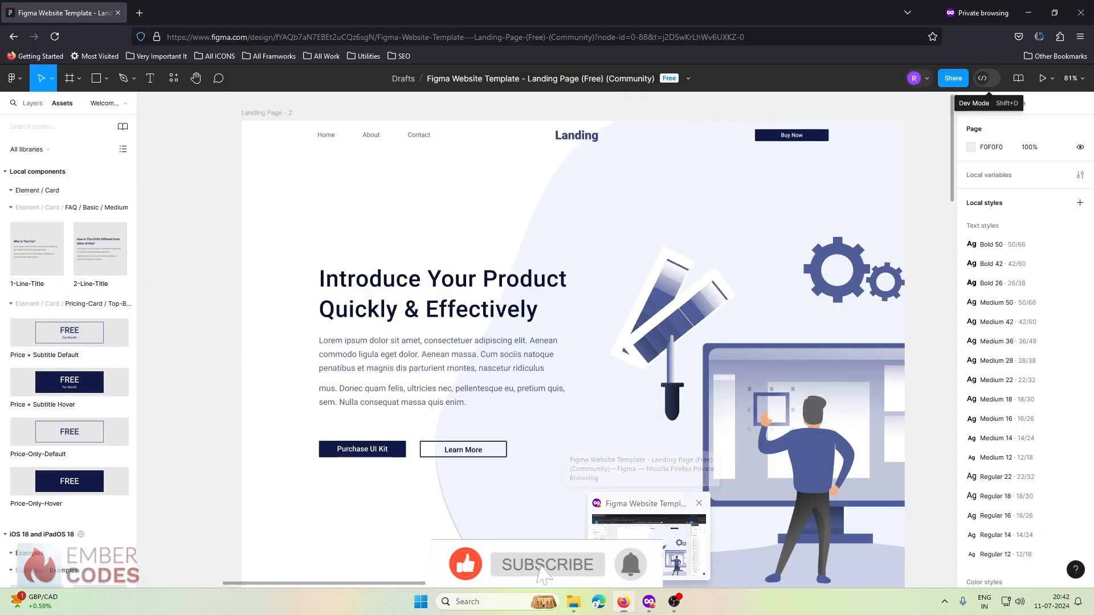
scroll(654, 340, "down", 5)
scroll(654, 341, "down", 15)
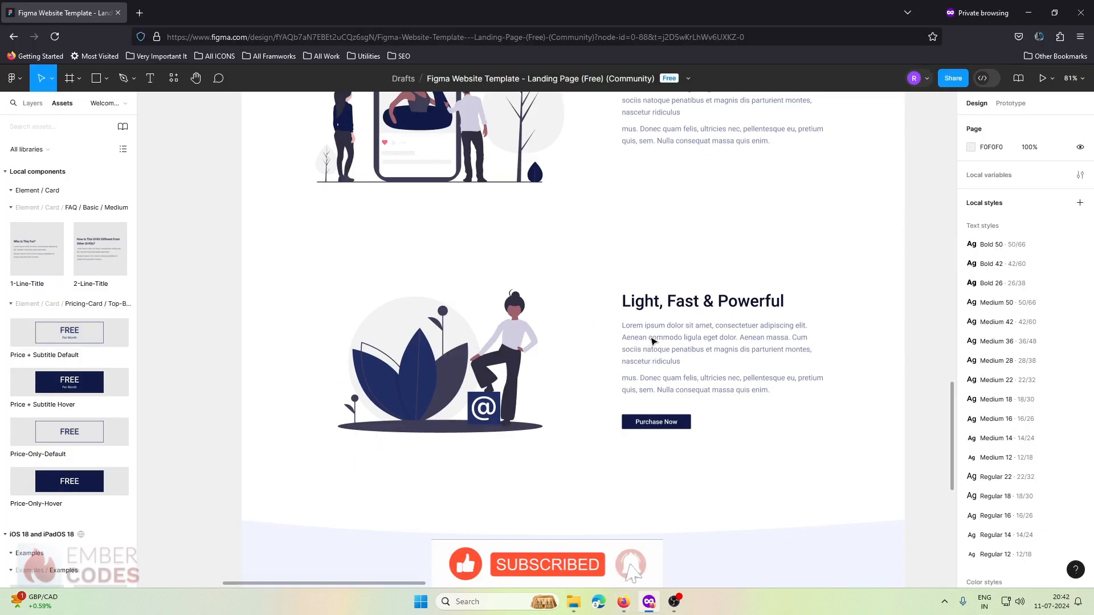
scroll(653, 341, "up", 20)
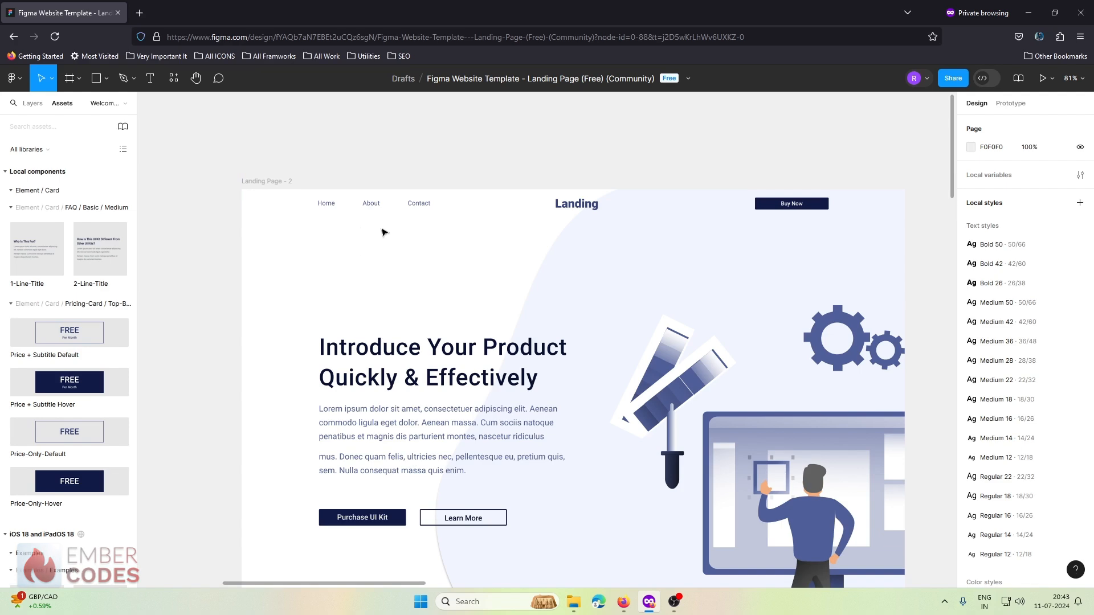
scroll(708, 279, "down", 4)
scroll(710, 293, "down", 13)
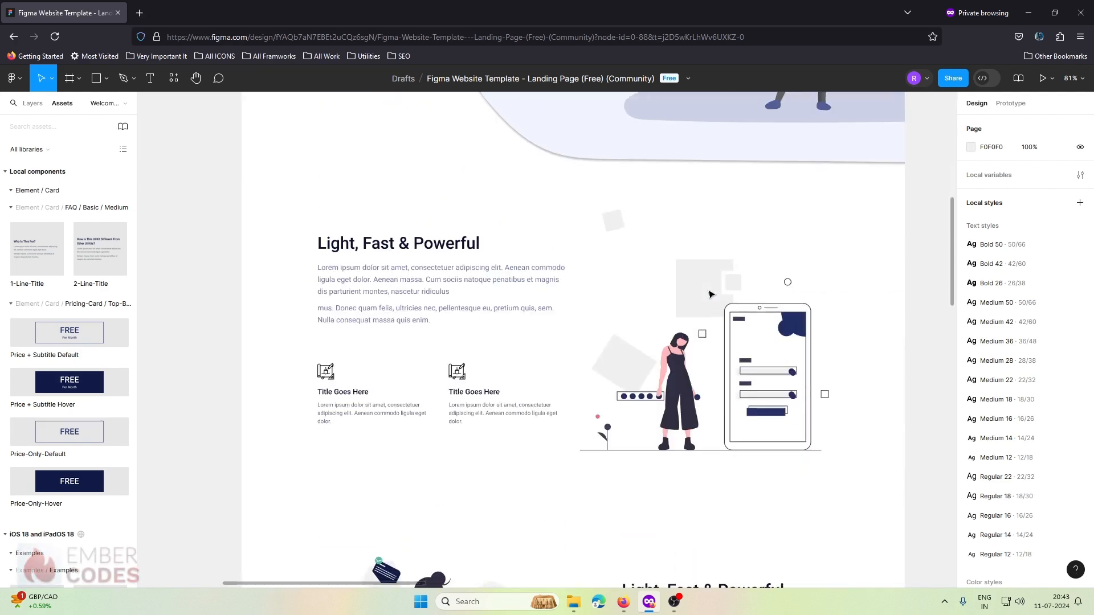
scroll(710, 294, "down", 11)
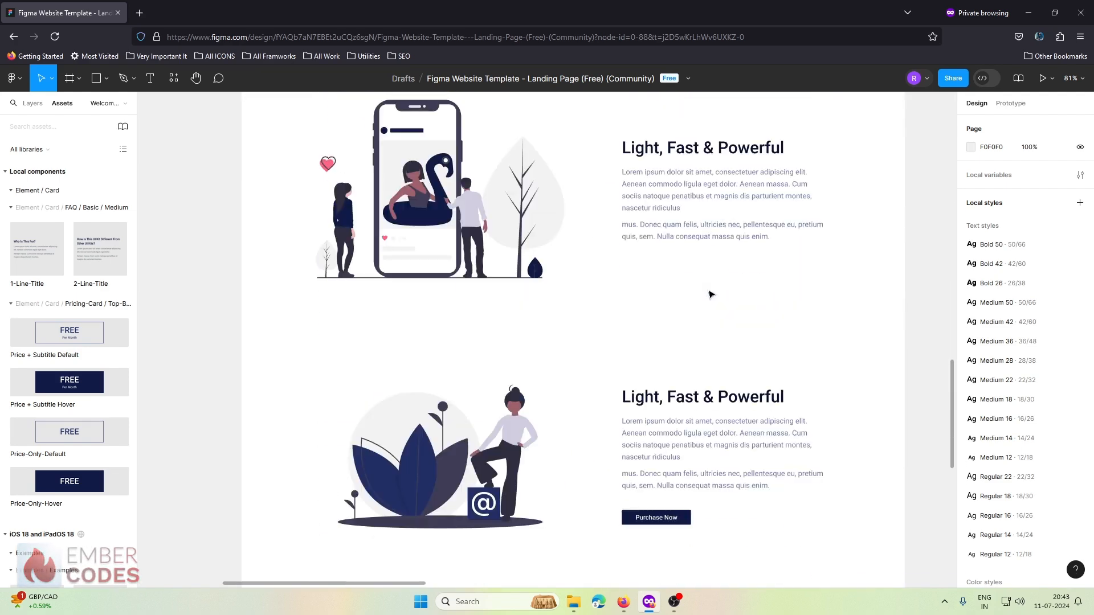
scroll(710, 294, "down", 5)
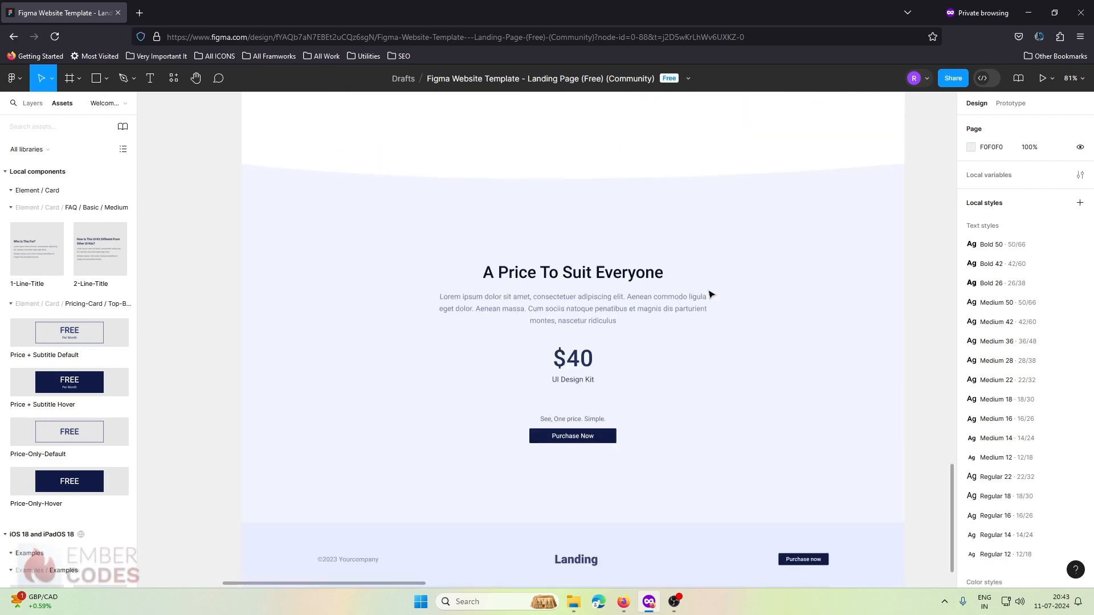
scroll(710, 293, "up", 14)
scroll(710, 293, "up", 10)
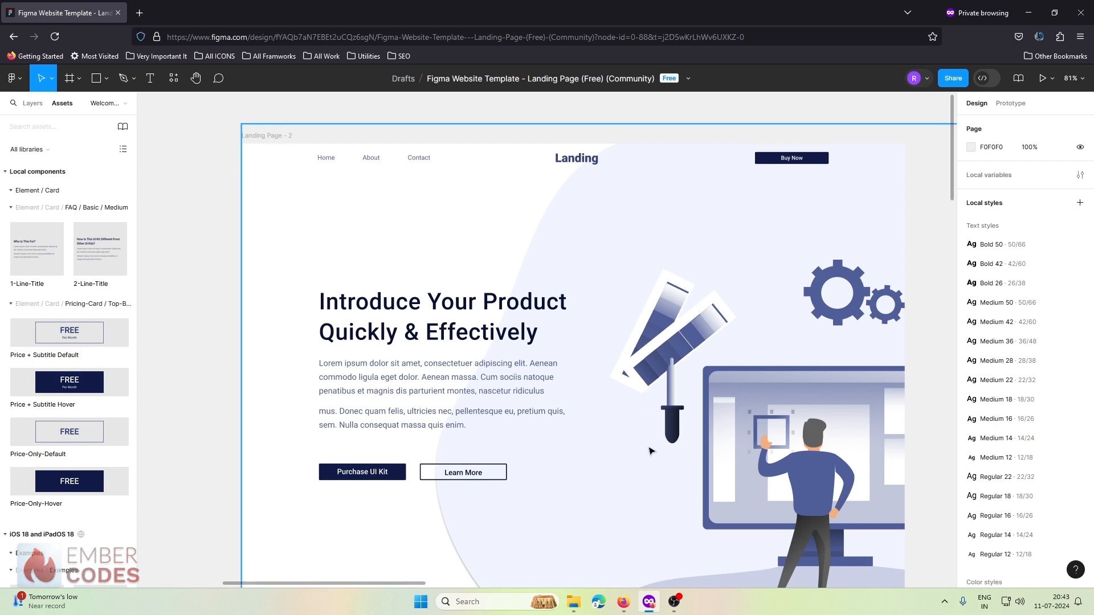
Switch back to the WordPress admin, then install and activate the Hello Elementor theme.
left_click(624, 602)
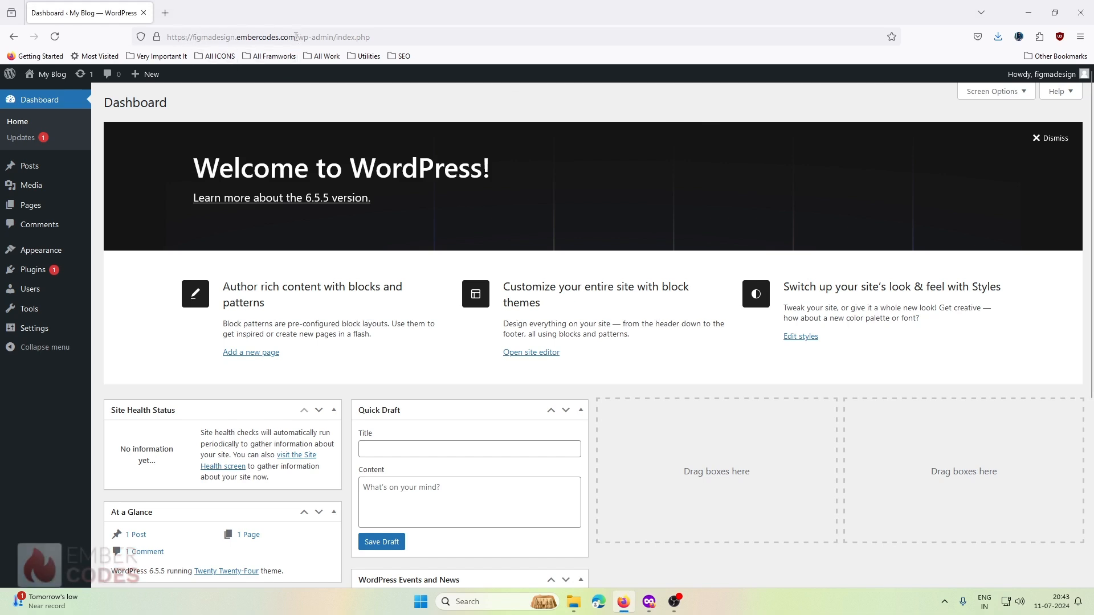
left_click_drag(296, 37, 183, 46)
left_click(97, 167)
mouse_move(37, 253)
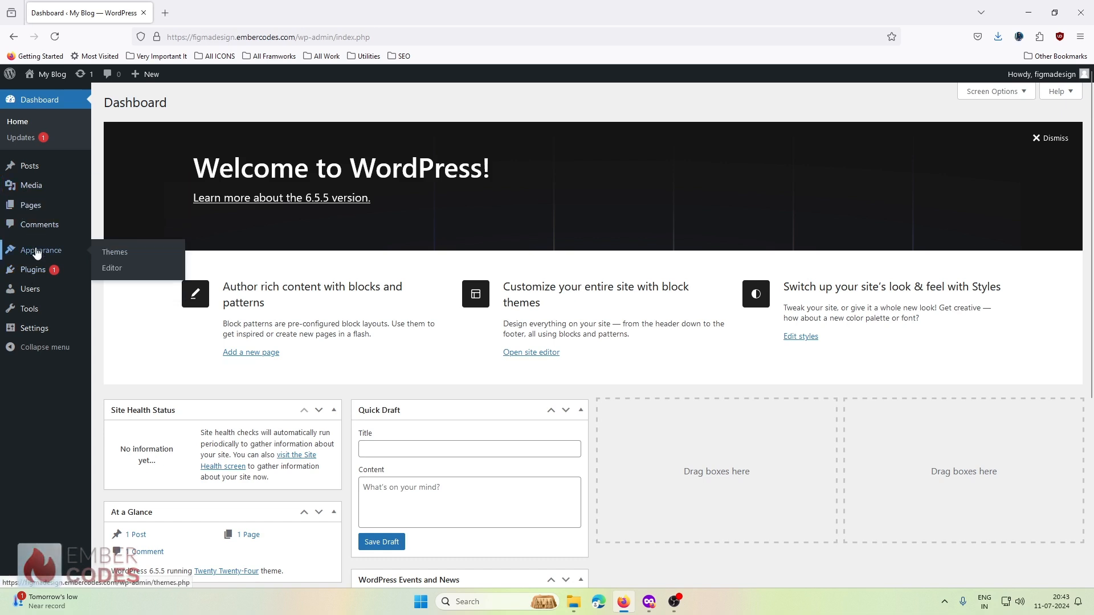
left_click(116, 254)
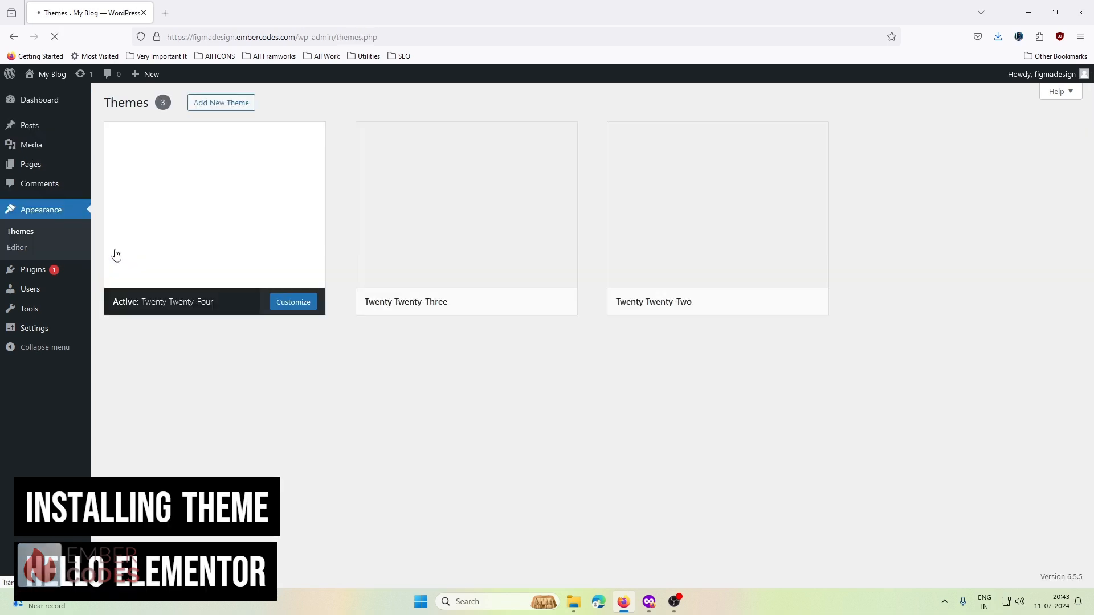
left_click(233, 106)
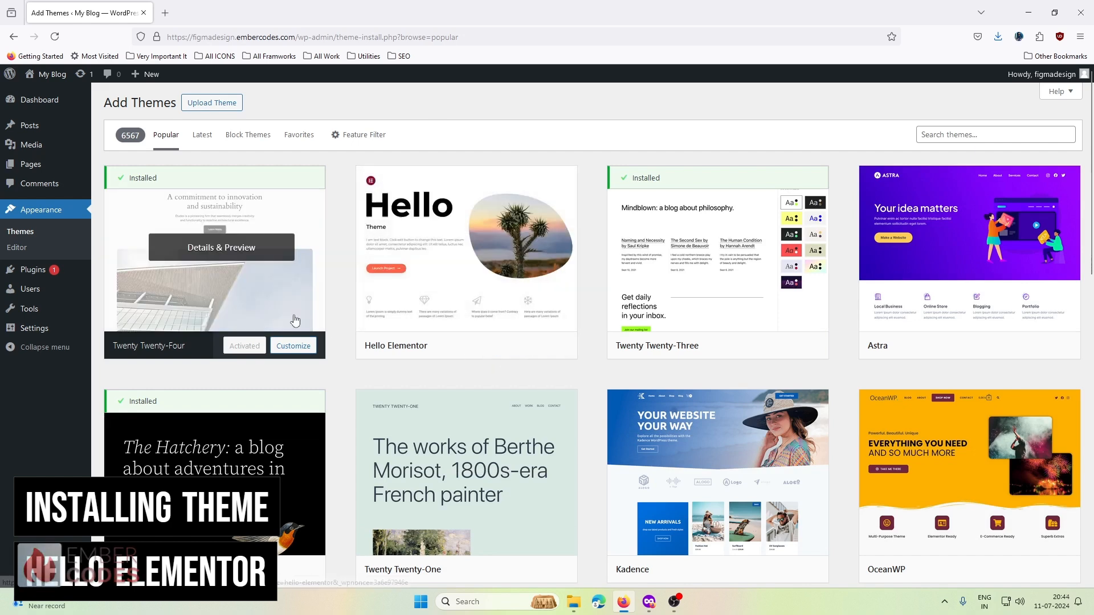
left_click(57, 233)
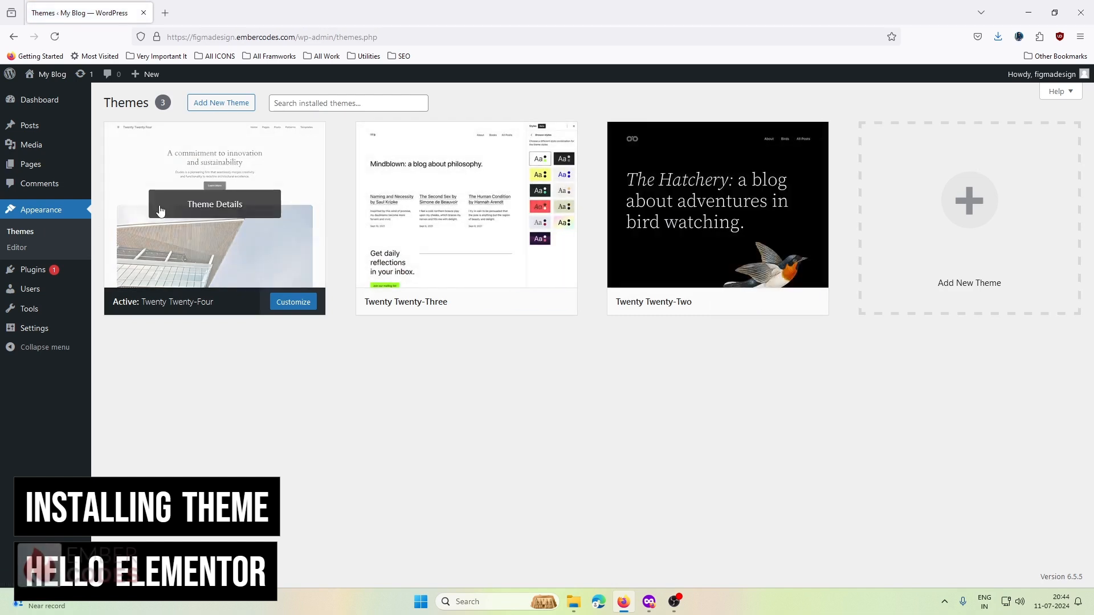
left_click(221, 104)
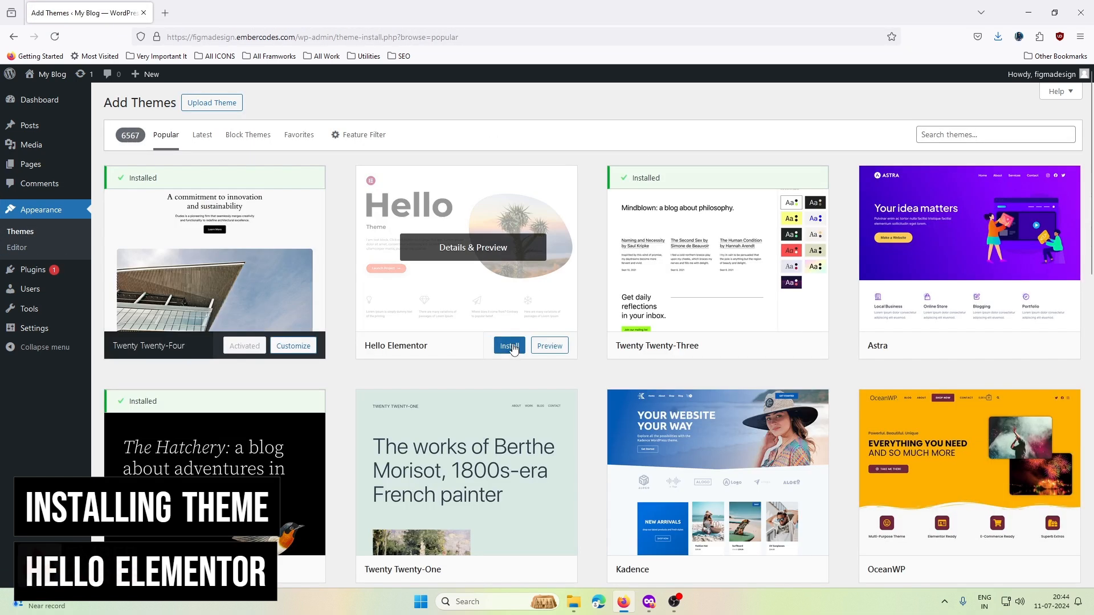
left_click(495, 346)
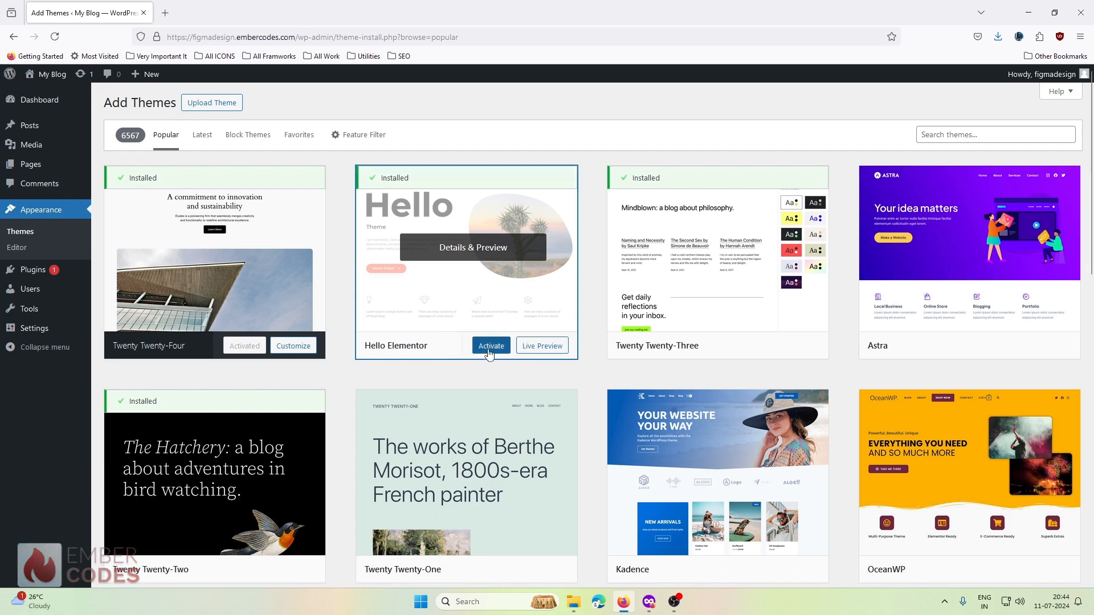
left_click(488, 349)
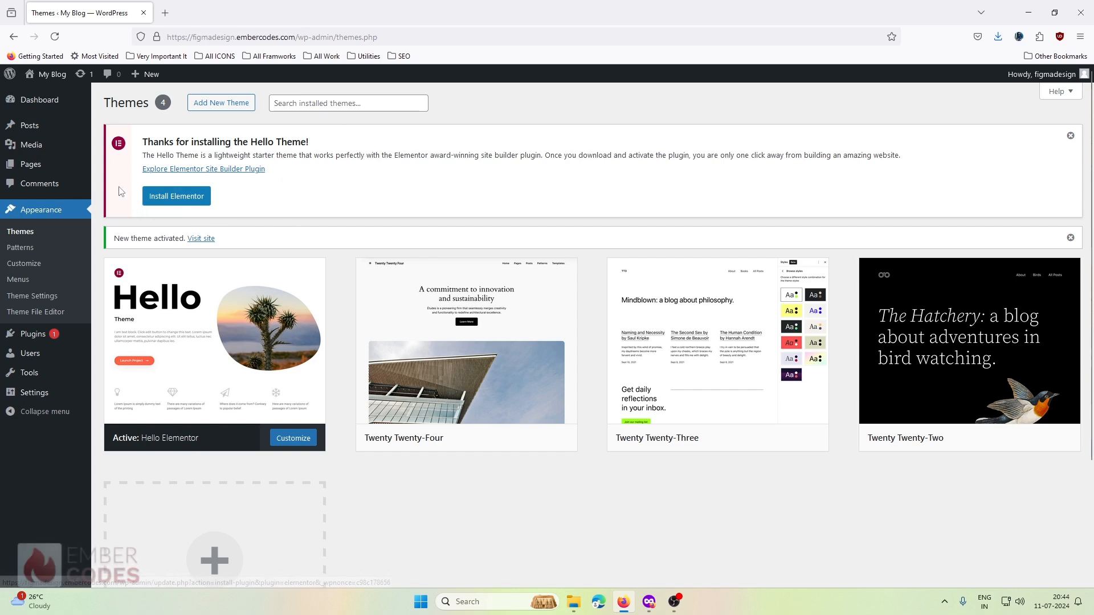
Open the live site in a separate browser tab and return to the installed themes page.
left_click_drag(137, 142, 926, 179)
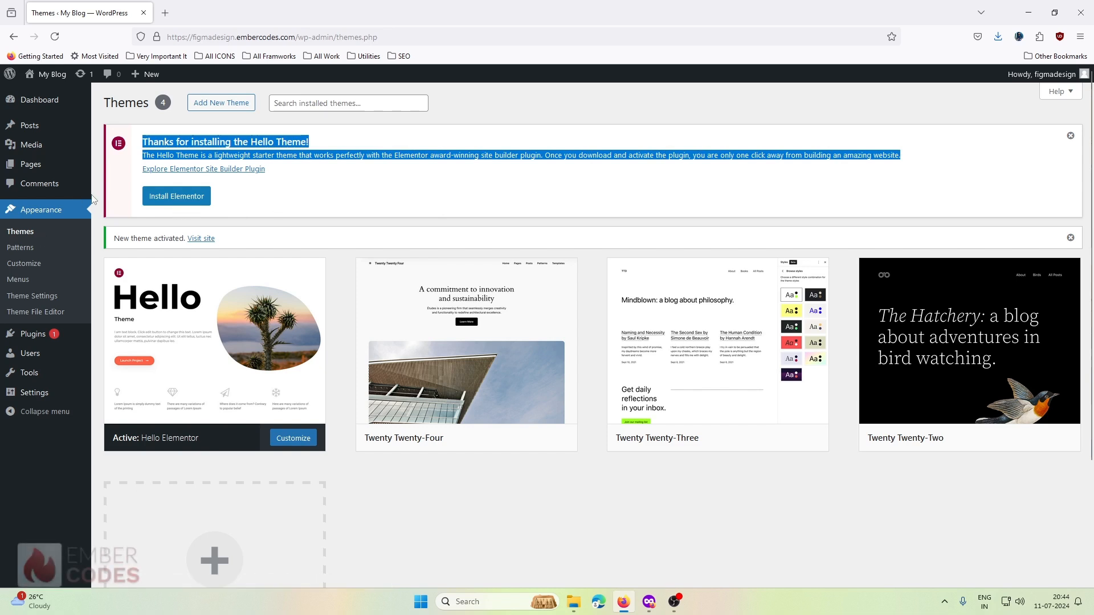
left_click(241, 6)
left_click(95, 6)
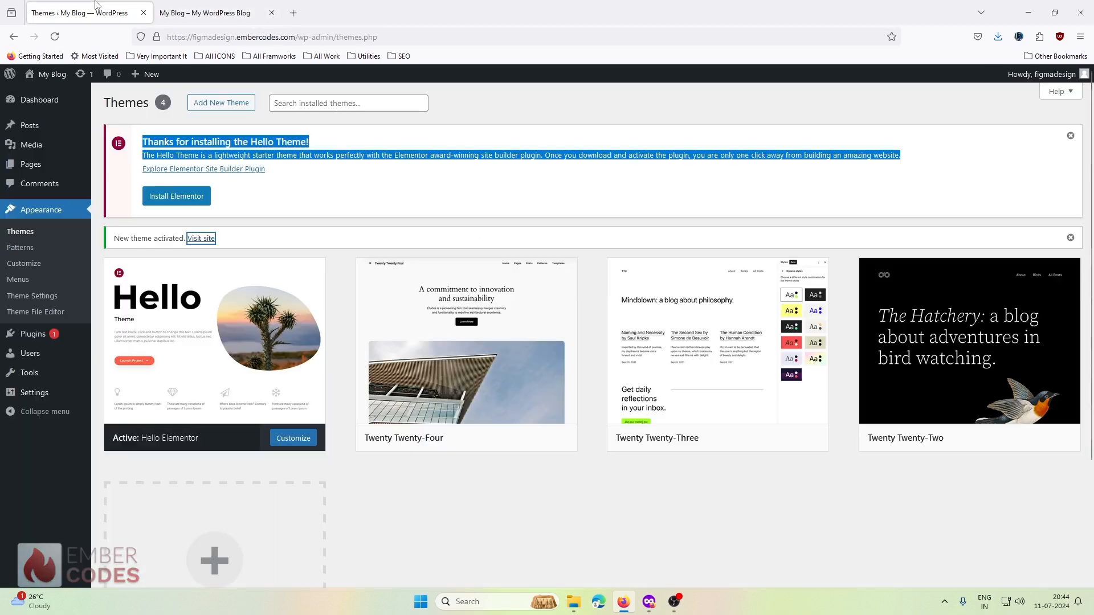
left_click(253, 201)
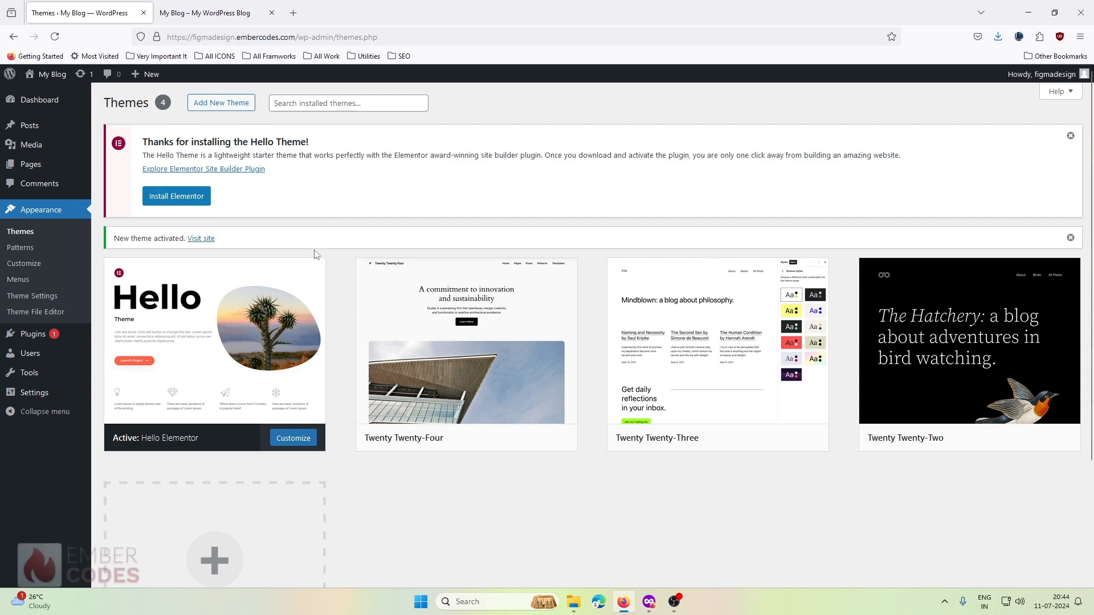
Delete the inactive Twenty Twenty-Four theme from the installed themes.
scroll(228, 259, "down", 2)
scroll(399, 296, "up", 2)
left_click(462, 326)
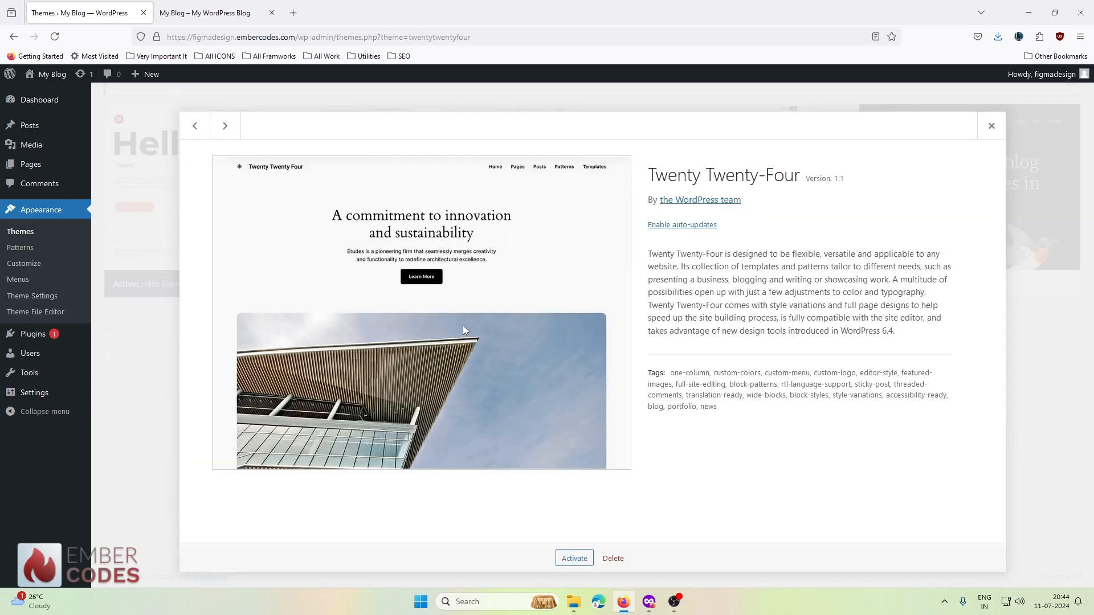
left_click(616, 556)
left_click(601, 357)
Delete the inactive Twenty Twenty-Three and Twenty Twenty-Two themes from the site.
left_click(542, 439)
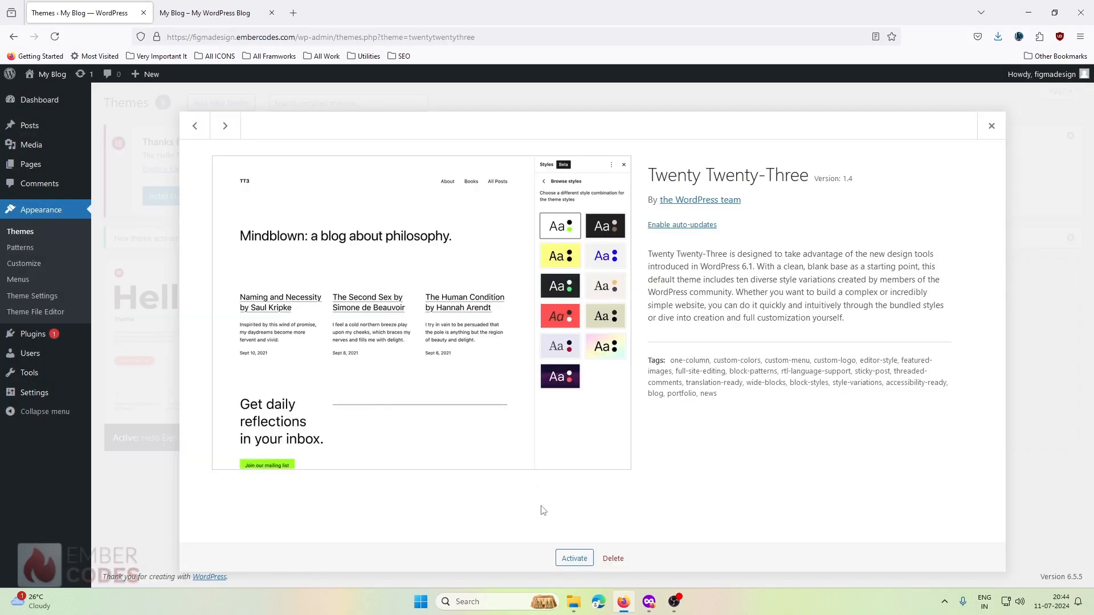
left_click(613, 558)
left_click(600, 363)
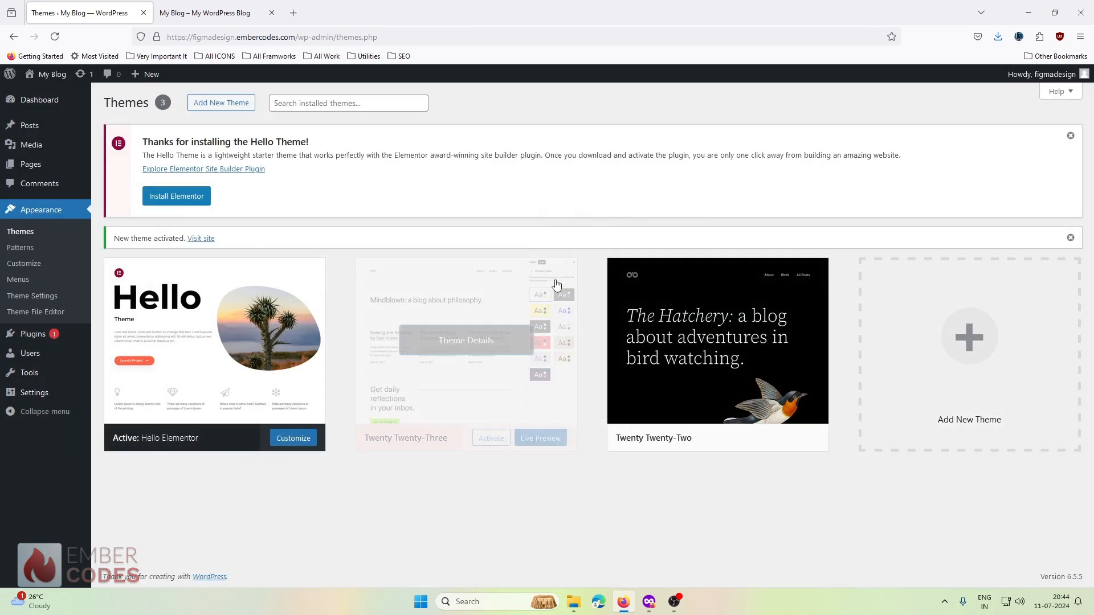
left_click(489, 305)
left_click(614, 557)
left_click(602, 363)
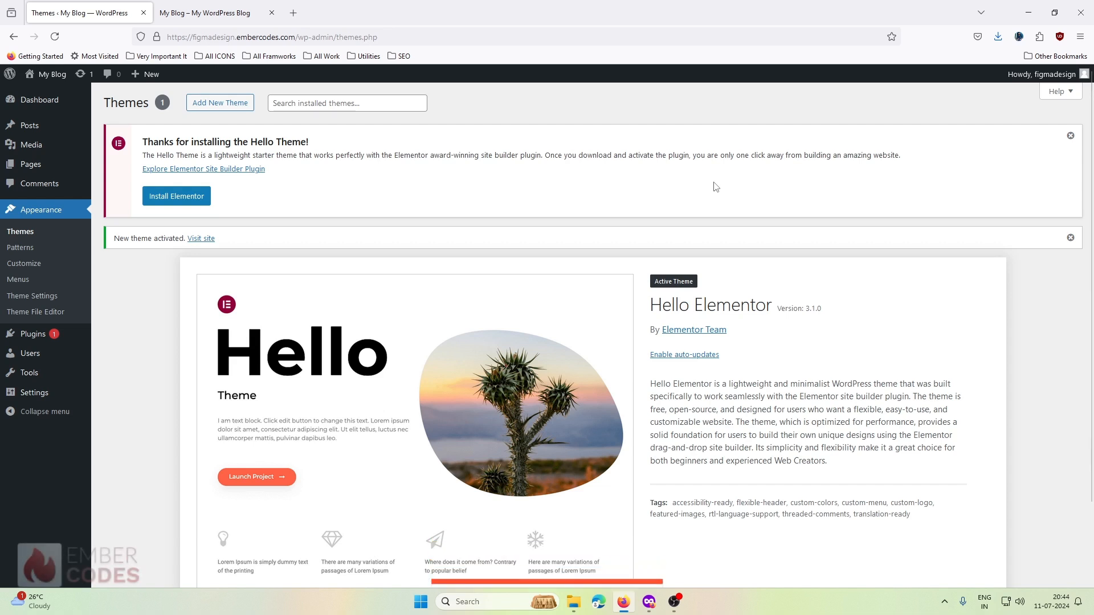
scroll(716, 187, "down", 2)
scroll(716, 187, "up", 2)
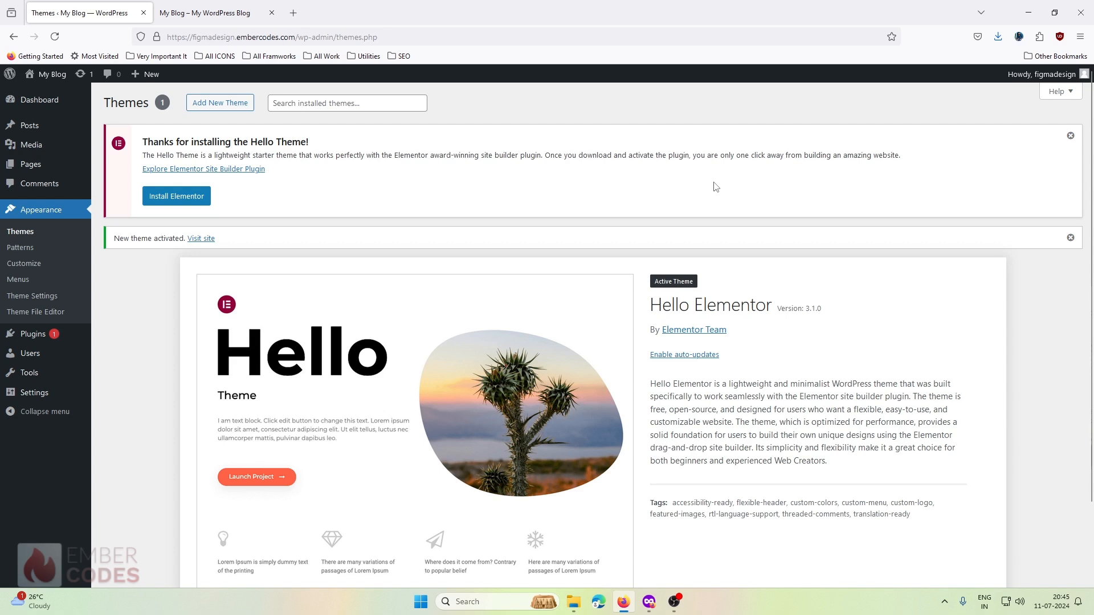
scroll(627, 228, "down", 1)
scroll(474, 338, "up", 1)
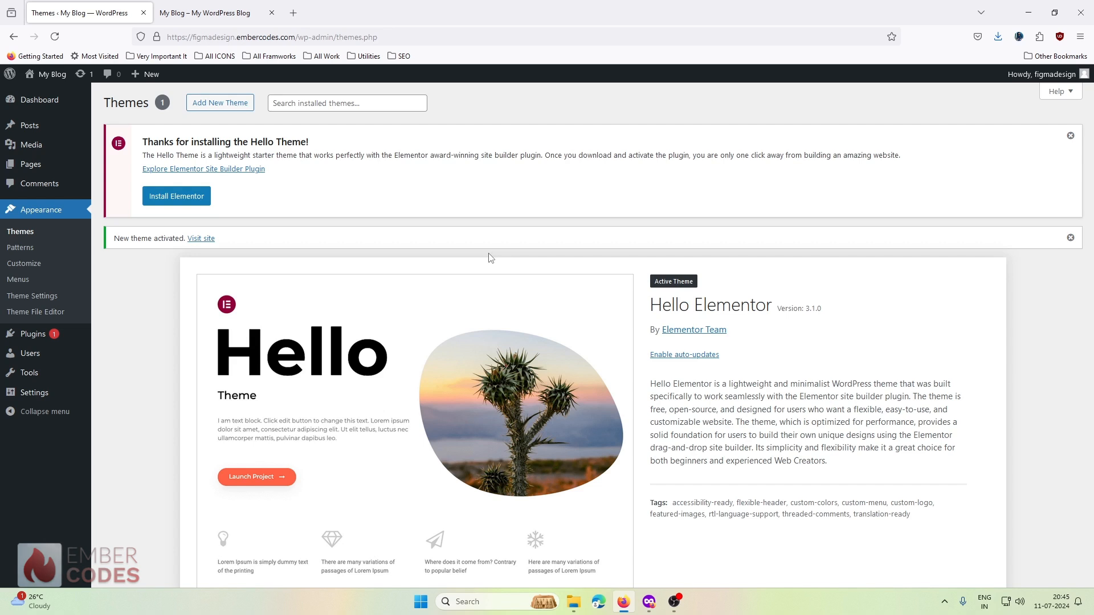
scroll(492, 259, "down", 1)
scroll(492, 258, "up", 1)
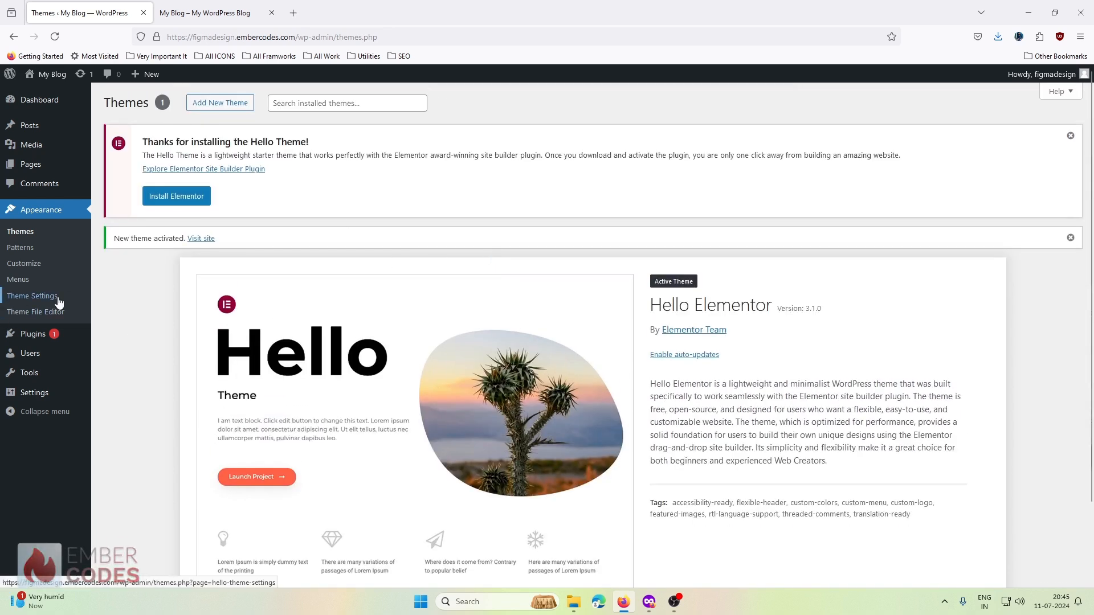
Find the Elementor Website Builder among the popular plugins, then install and activate it.
left_click(33, 334)
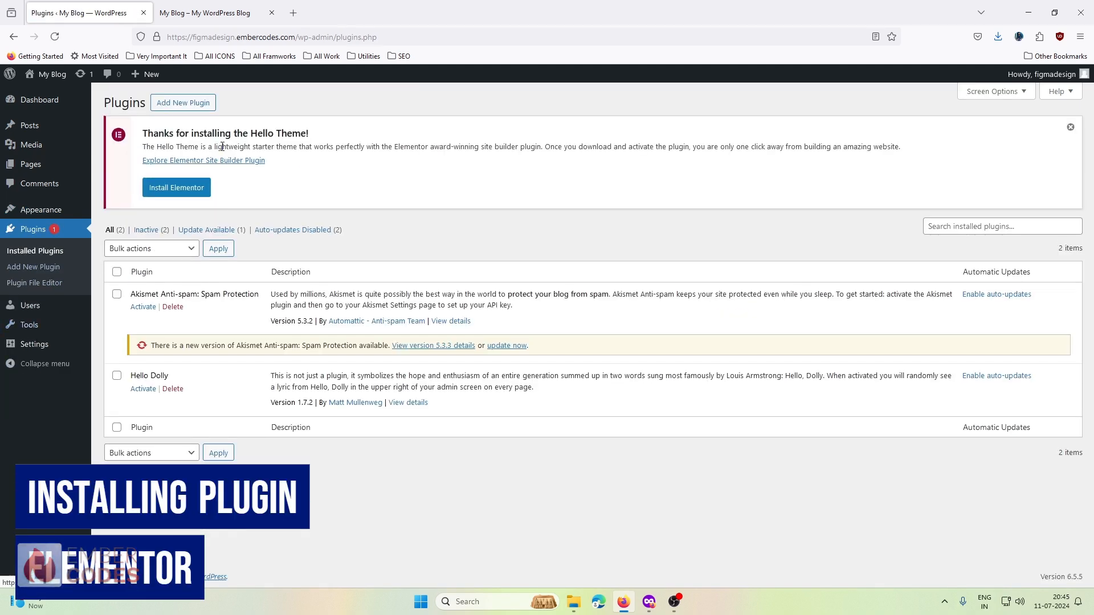
left_click(1070, 127)
left_click(171, 103)
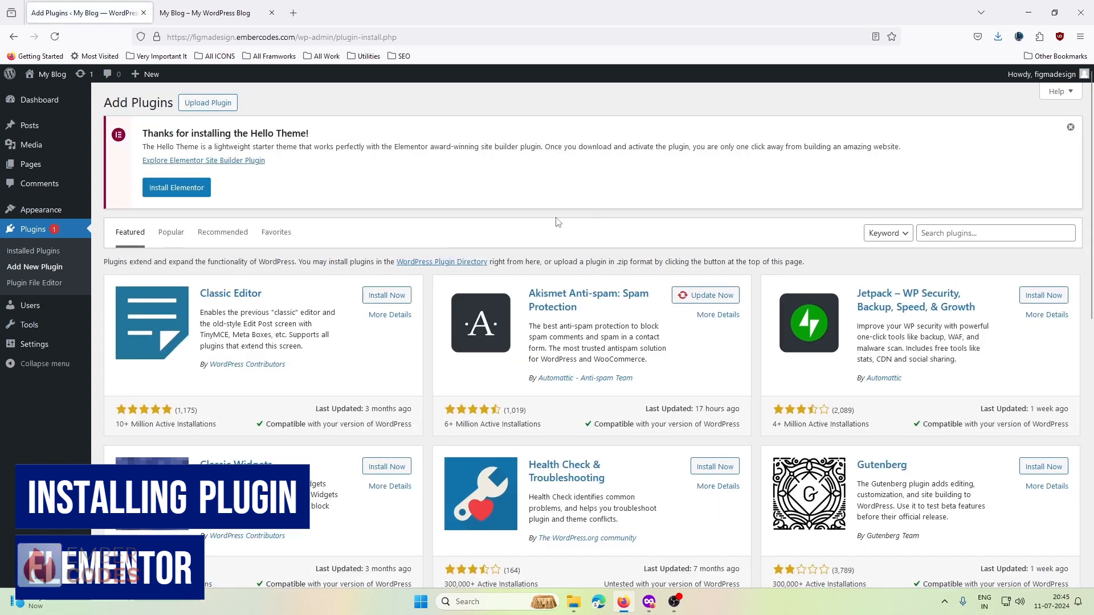
left_click(1071, 128)
scroll(536, 270, "down", 5)
scroll(536, 271, "up", 5)
left_click(181, 146)
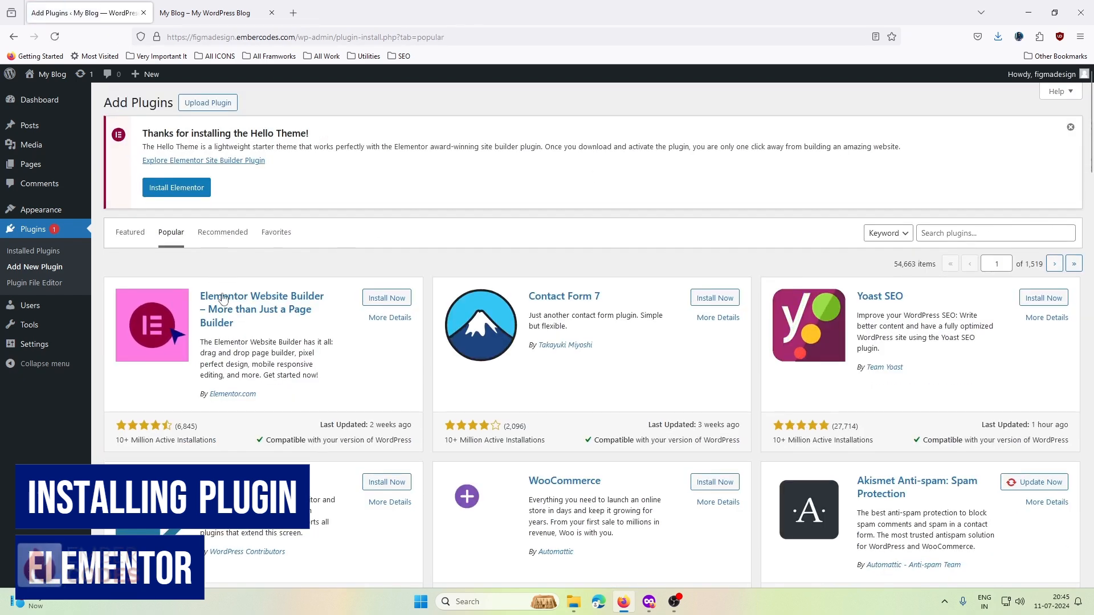
left_click(392, 303)
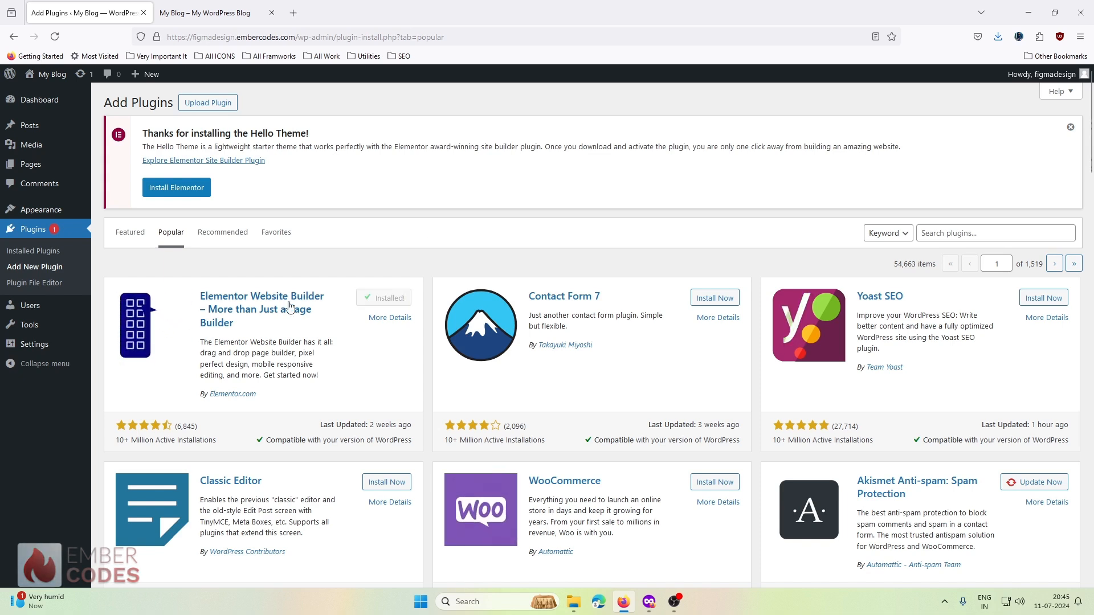
left_click(392, 299)
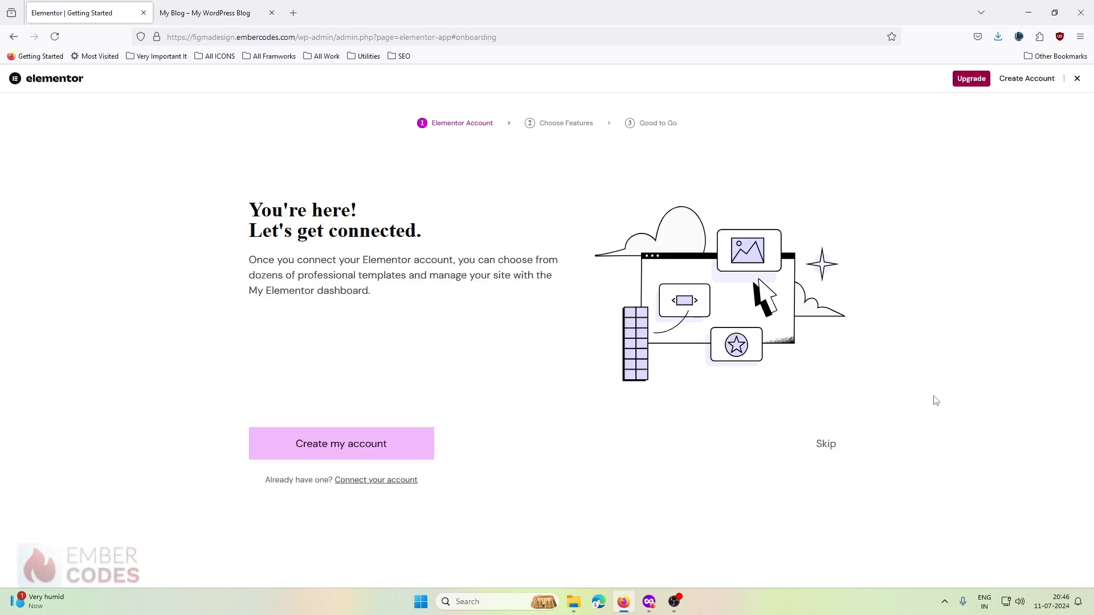
left_click(829, 445)
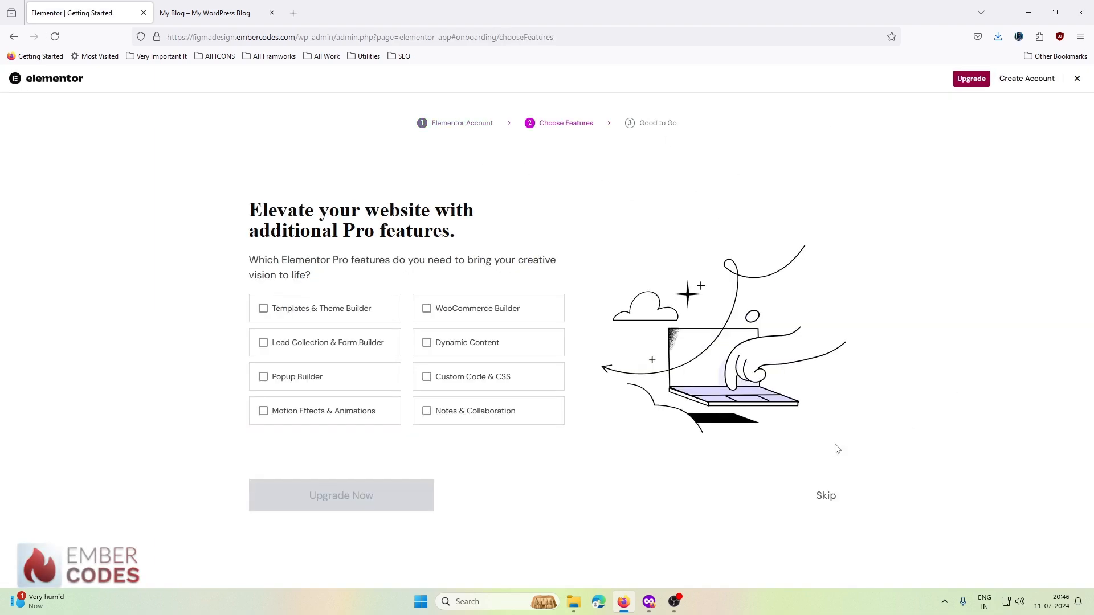
left_click(826, 496)
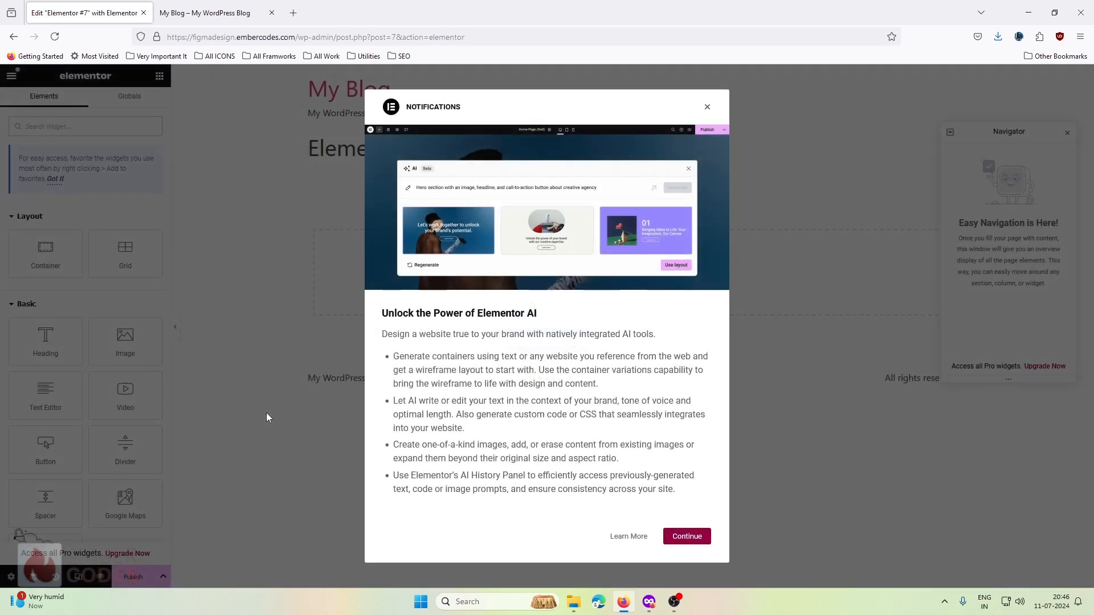
left_click(707, 108)
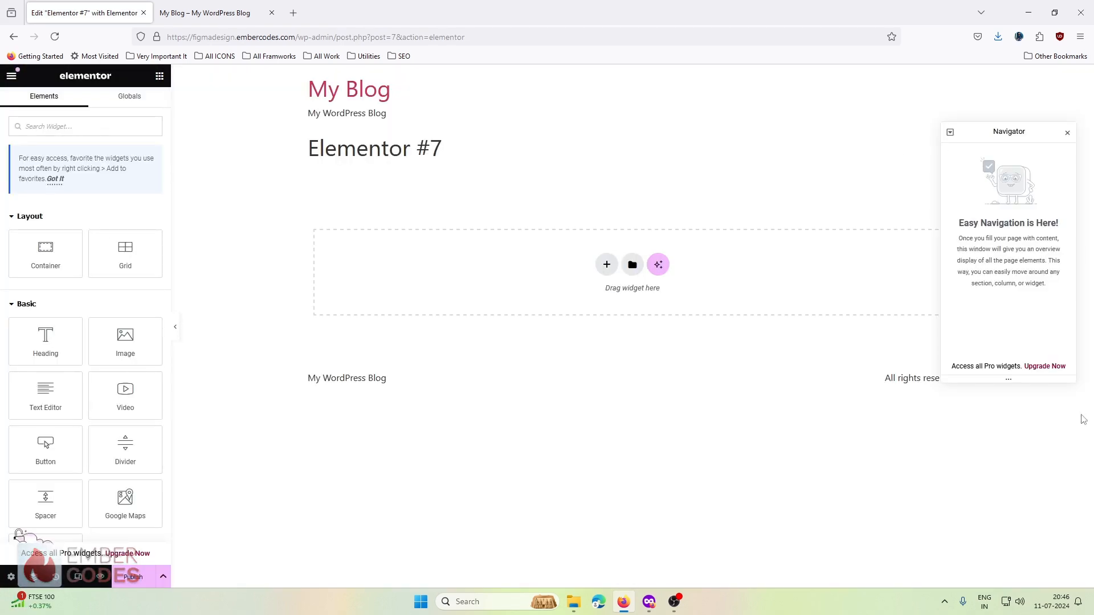
Exit the Elementor editor without choosing an exit destination, dismiss the block editor welcome guide, and return to the pages list.
scroll(79, 344, "down", 20)
scroll(79, 344, "up", 10)
scroll(80, 343, "up", 15)
left_click(12, 76)
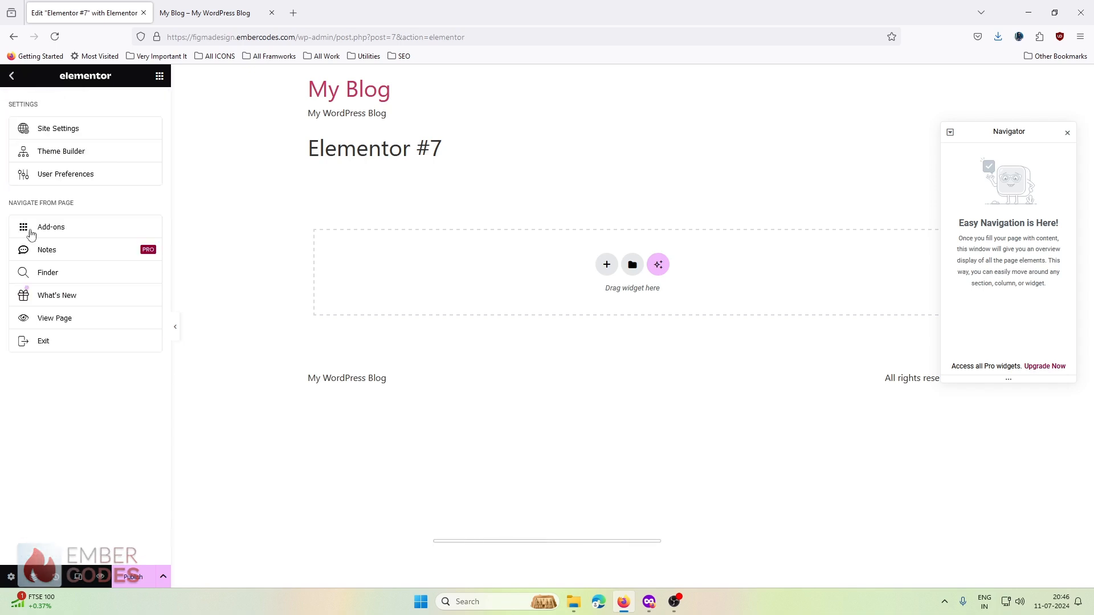
left_click(46, 341)
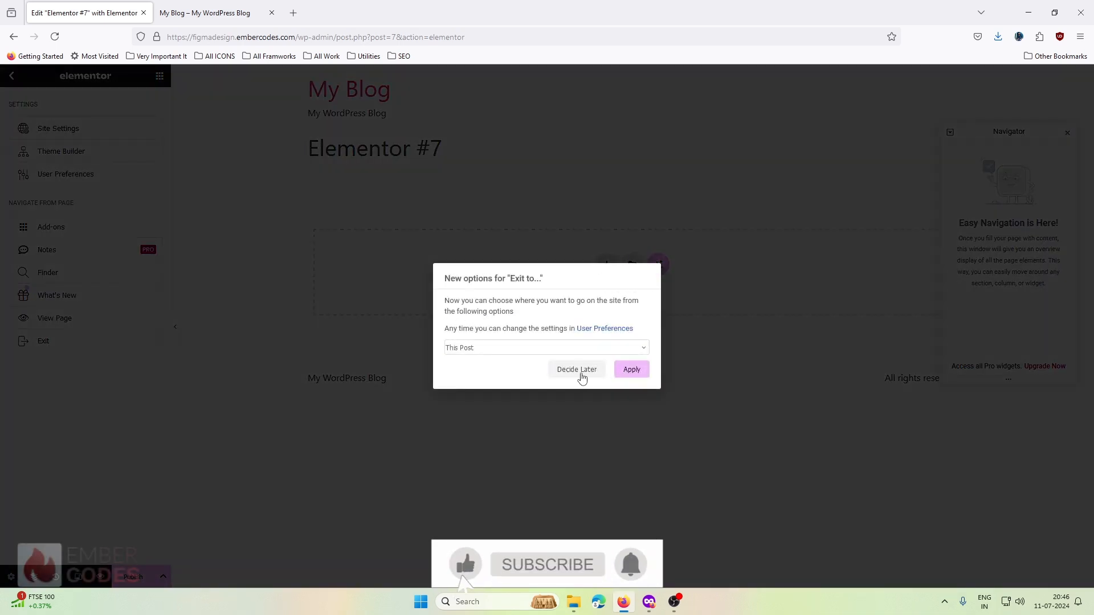
left_click(581, 377)
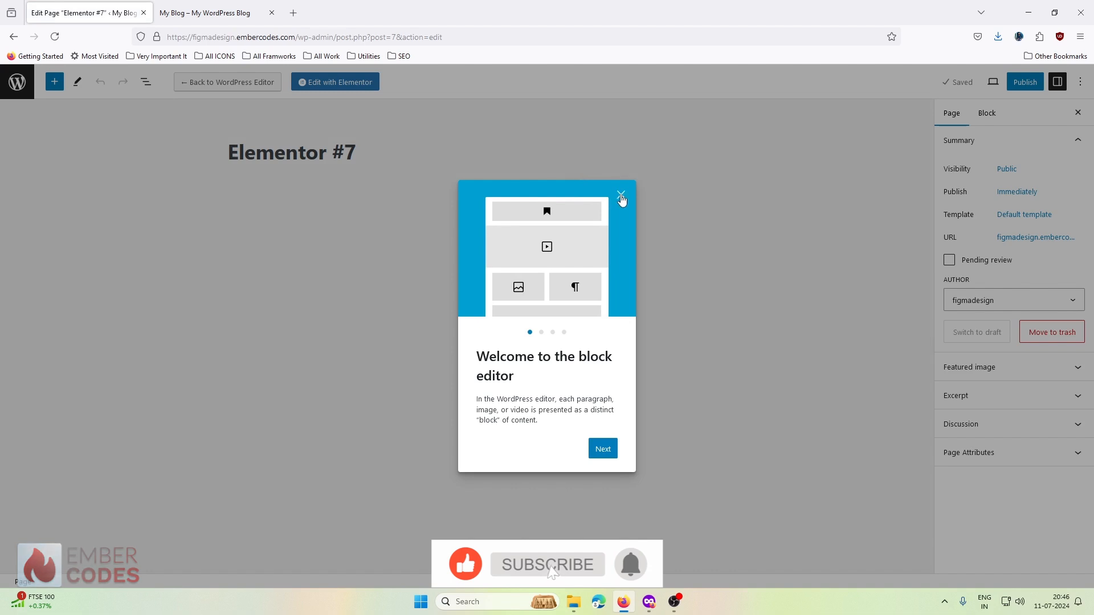
left_click(622, 199)
left_click(21, 80)
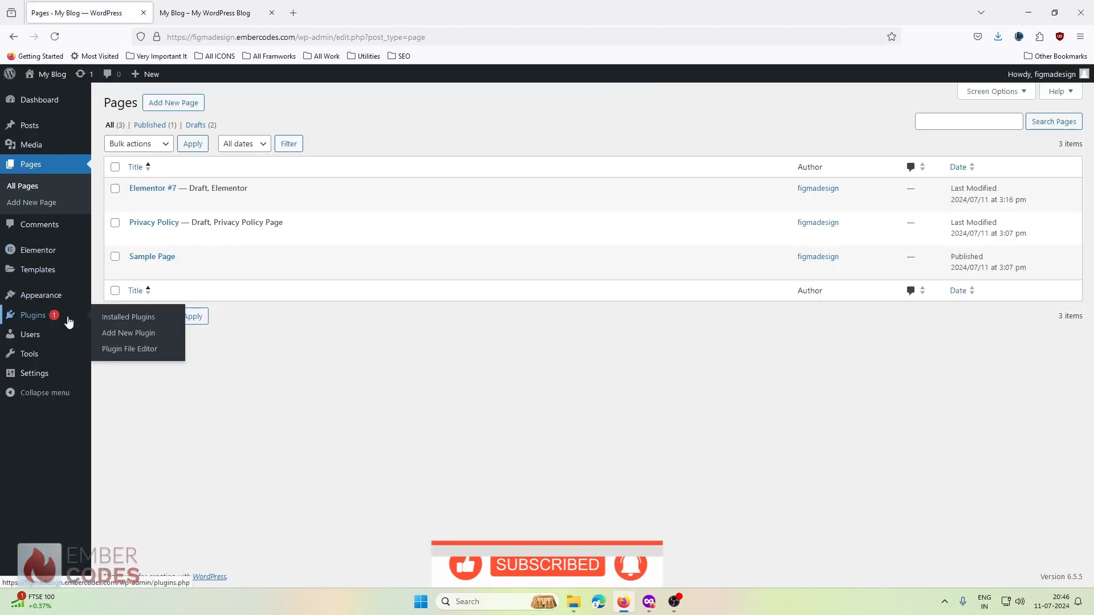
Open the upload form for installing a new plugin from a .zip file.
left_click(110, 332)
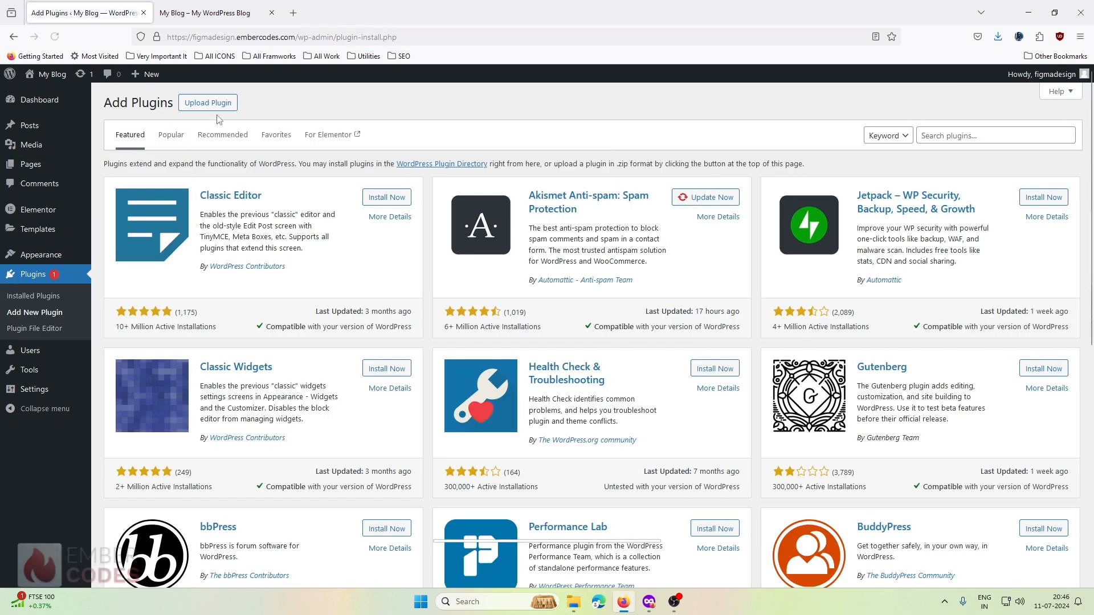
left_click(208, 102)
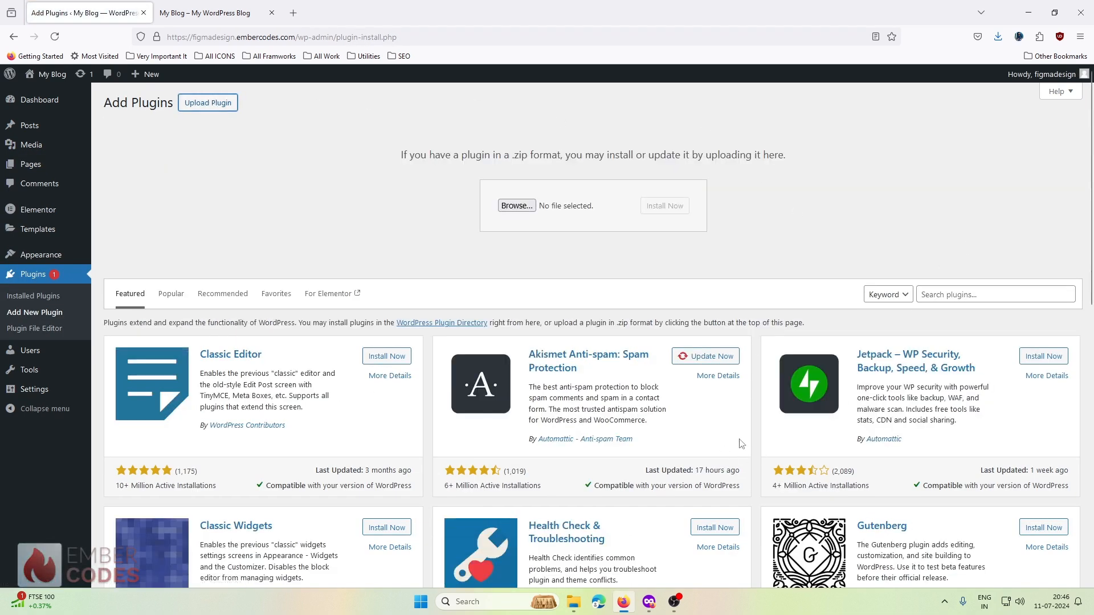
left_click(674, 605)
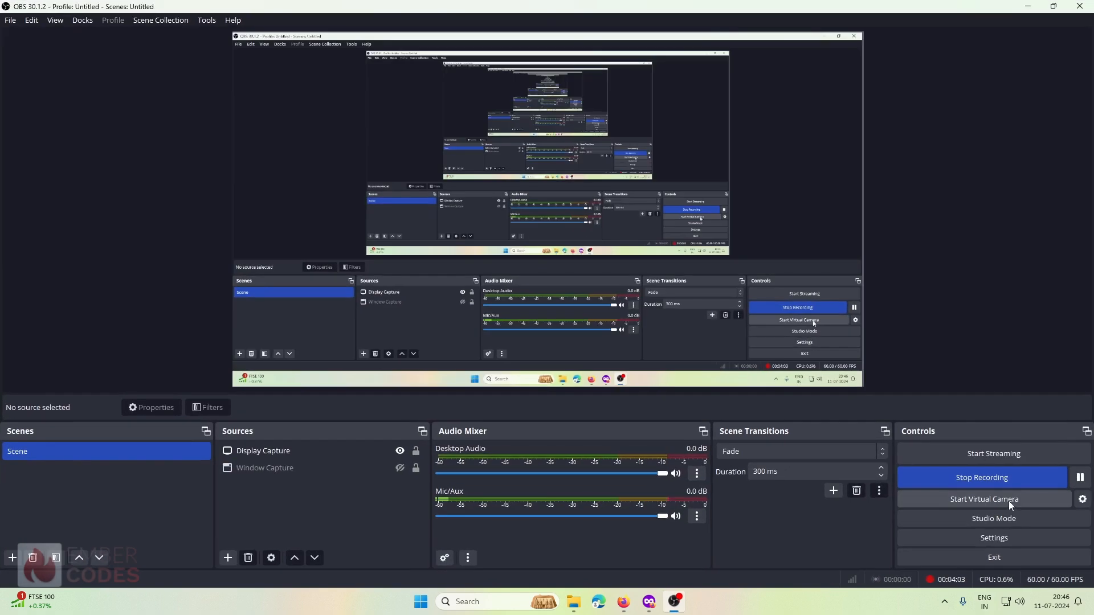
left_click(1020, 6)
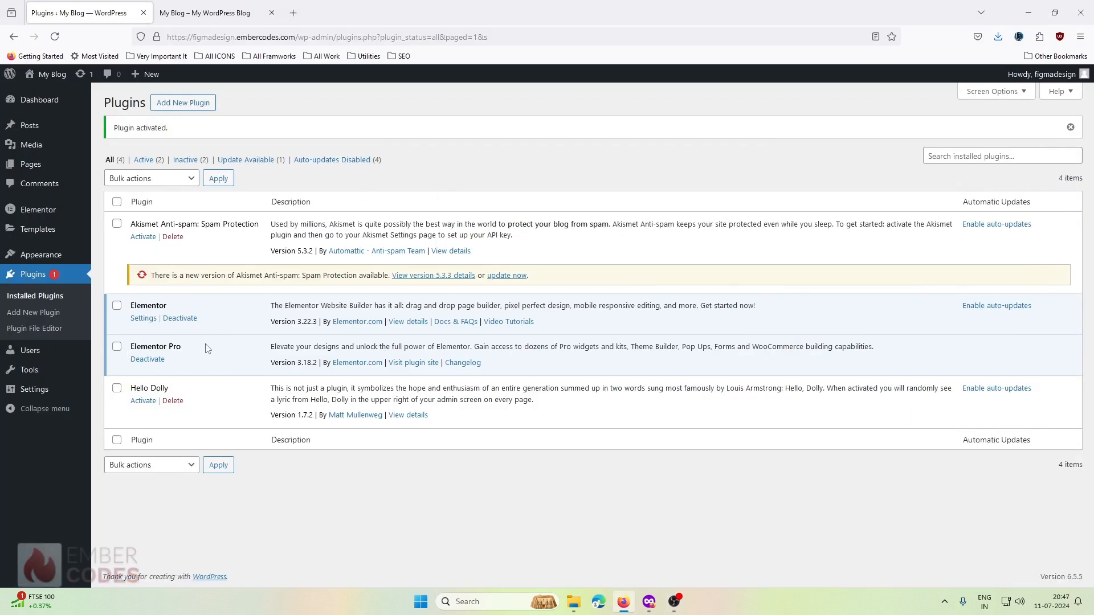
Review the Elementor and Elementor Pro entries among the installed plugins, and look over the WordPress dashboard.
triple_click(144, 351)
left_click_drag(211, 303, 116, 302)
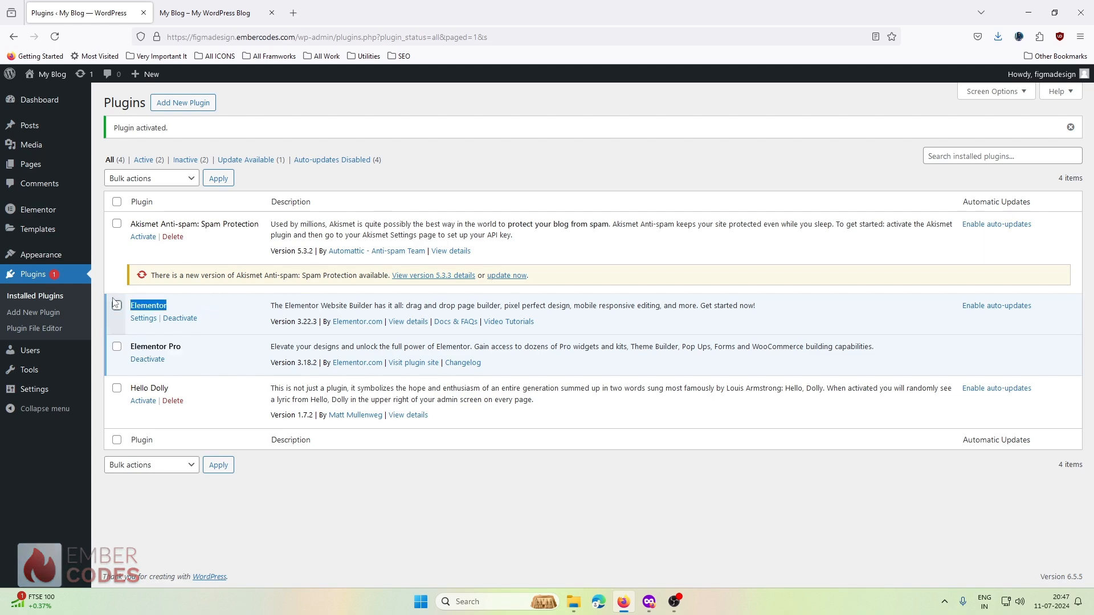
left_click(206, 302)
left_click(35, 100)
scroll(392, 221, "down", 5)
scroll(392, 221, "up", 5)
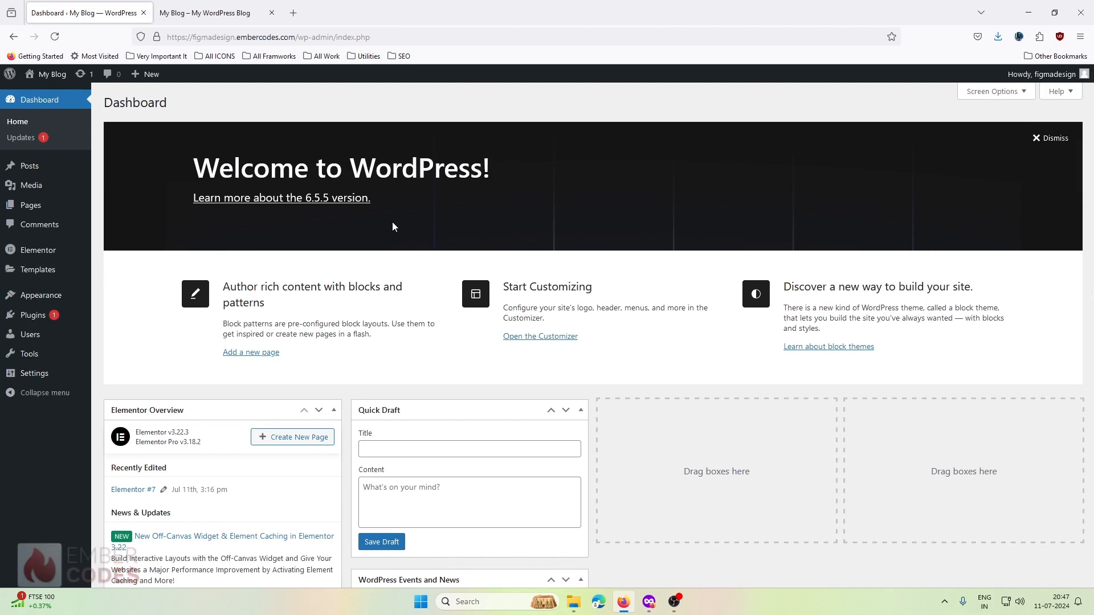
Set the site title in the general settings to "Landing", matching the name in the Figma design.
mouse_move(25, 380)
left_click(122, 376)
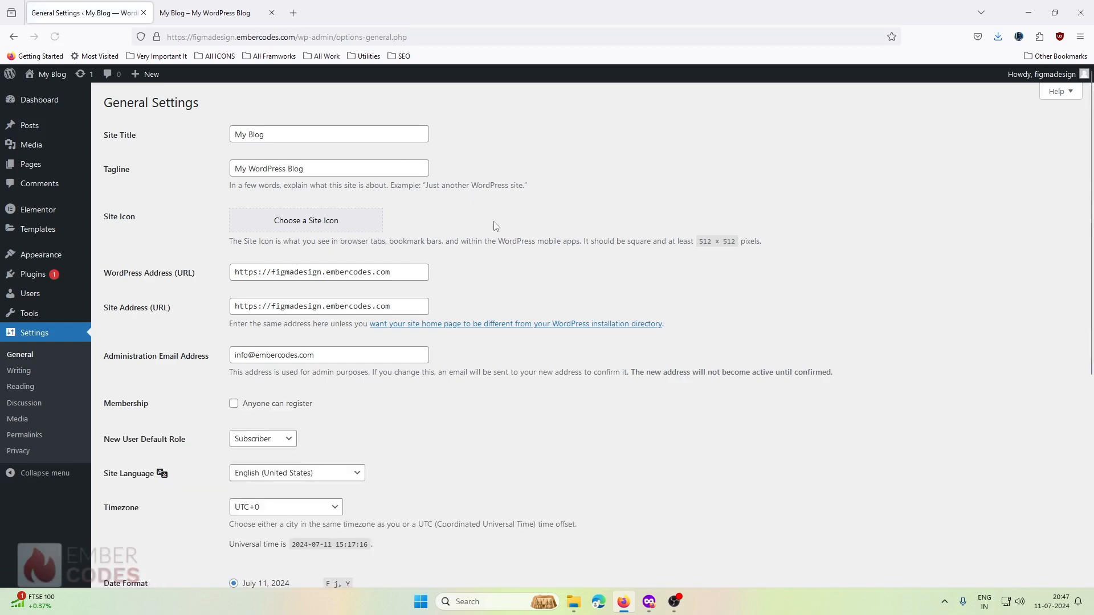
triple_click(283, 134)
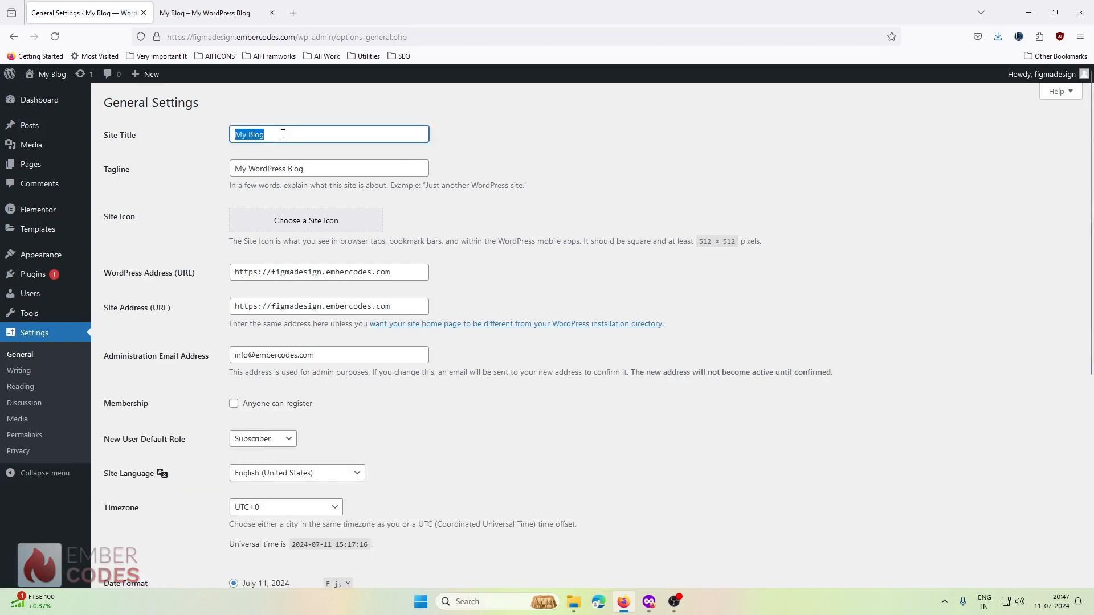
left_click(651, 605)
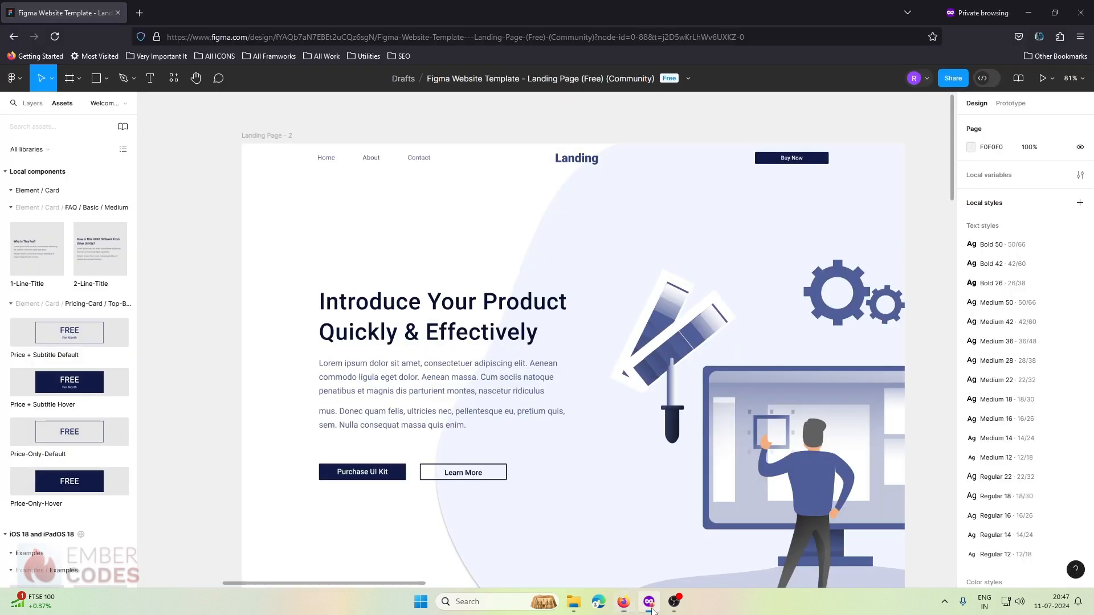
left_click(651, 605)
type("Lanfi")
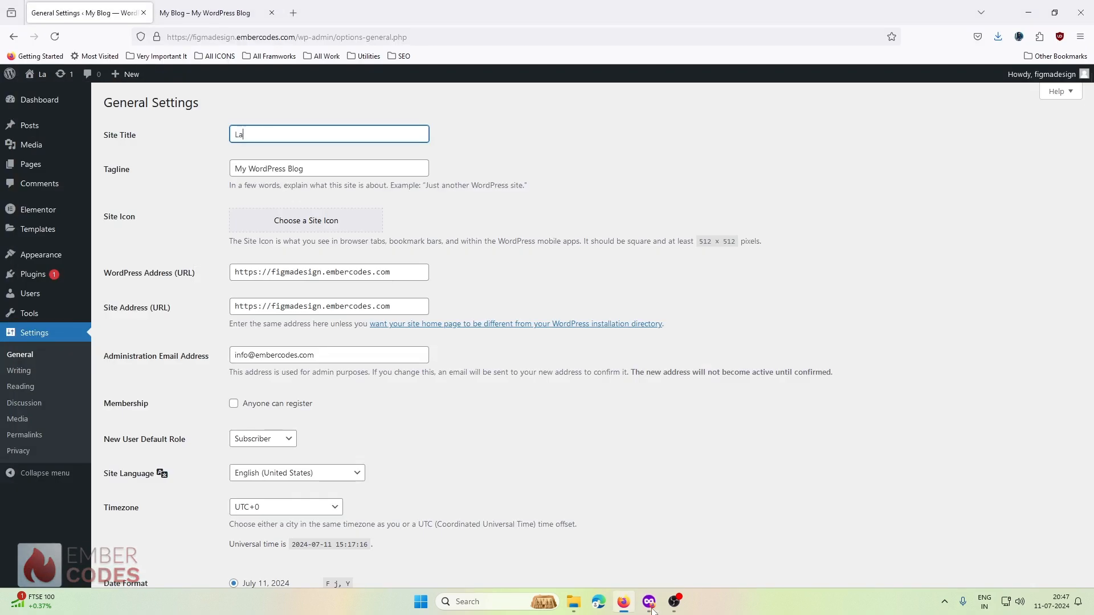
key("BackSpace")
key("BackSpace")
type("ding")
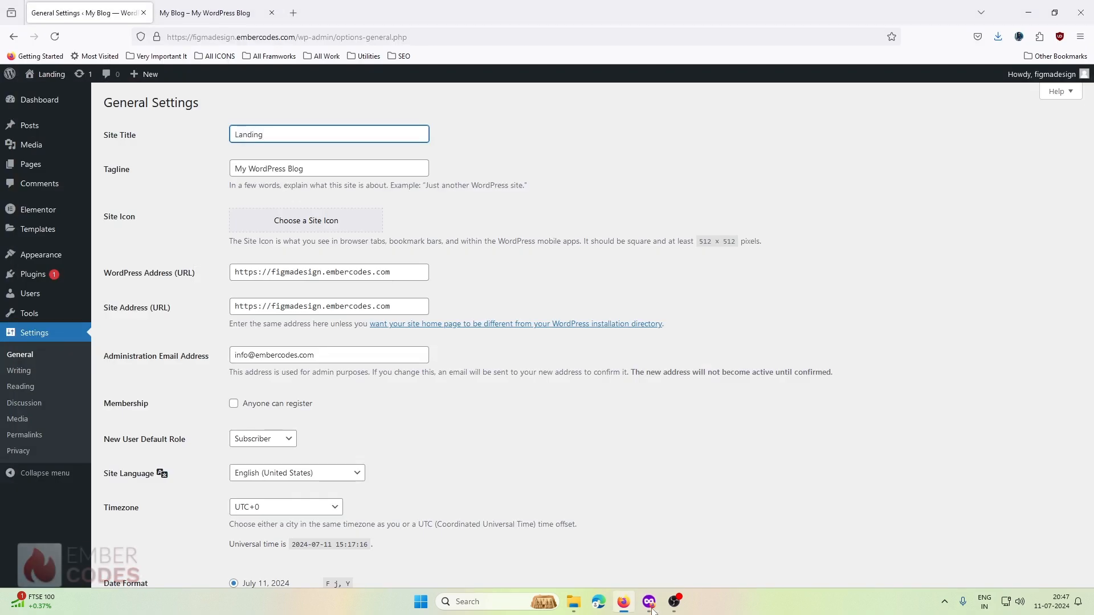
Set the site tagline to "Embercodes Tutorial" and save the general settings.
double_click(335, 171)
triple_click(334, 170)
type("Em")
key("BackSpace")
type("ercodes Tutorial")
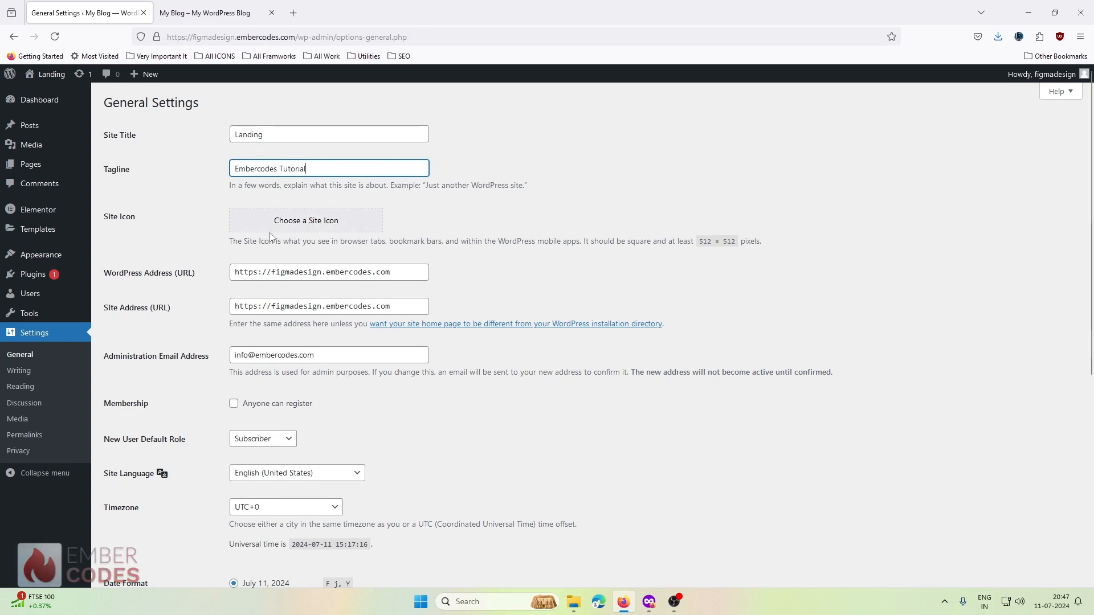
scroll(276, 238, "down", 5)
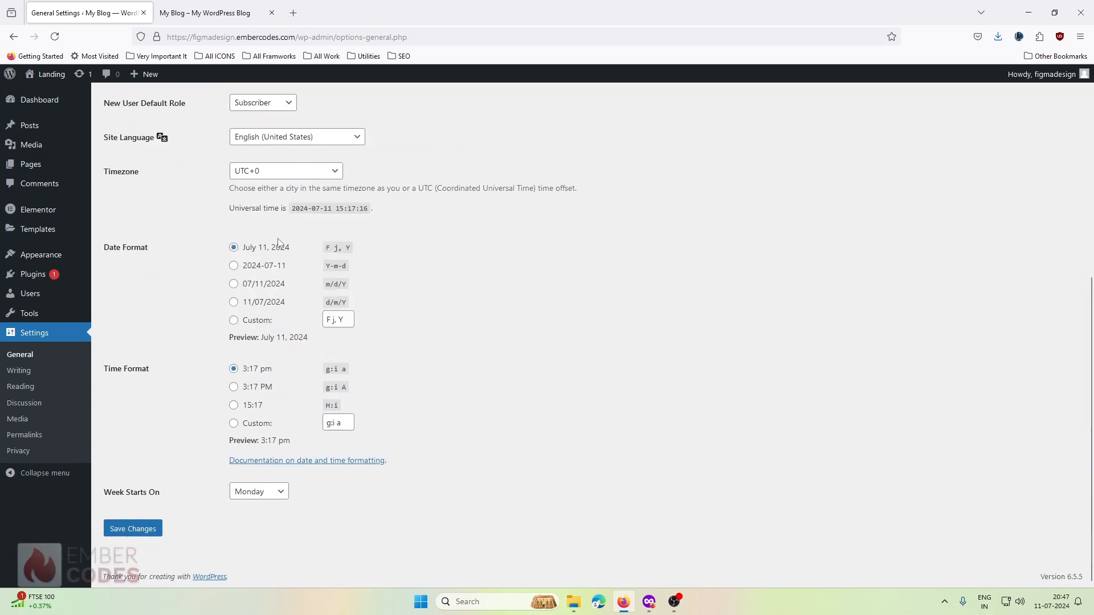
left_click(137, 530)
scroll(42, 373, "down", 3)
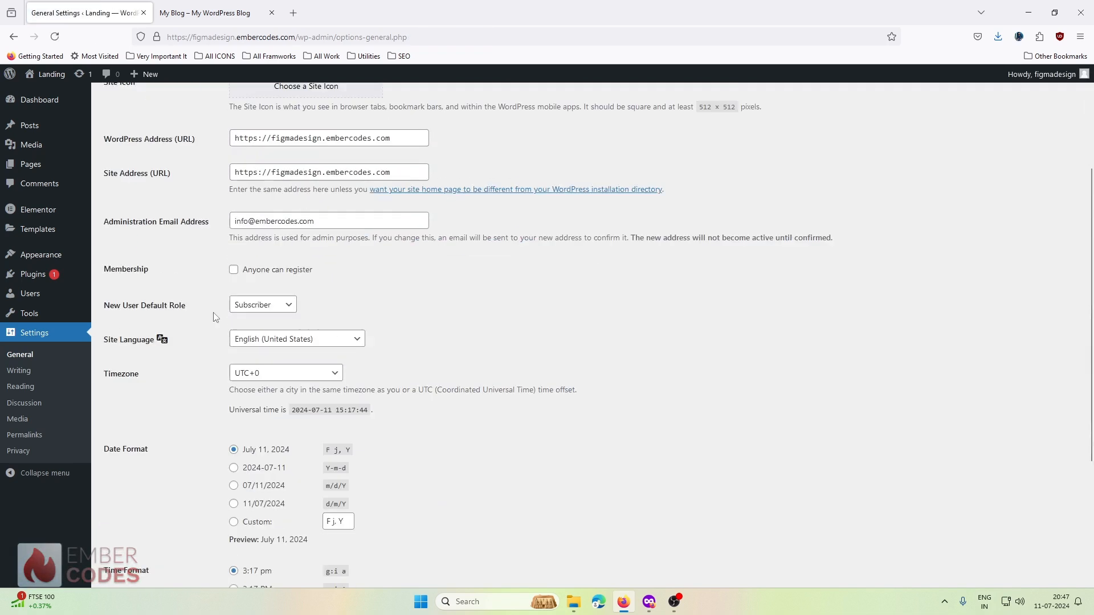
Try the static page option for the homepage in the reading settings, and switch back to the latest posts.
left_click(41, 373)
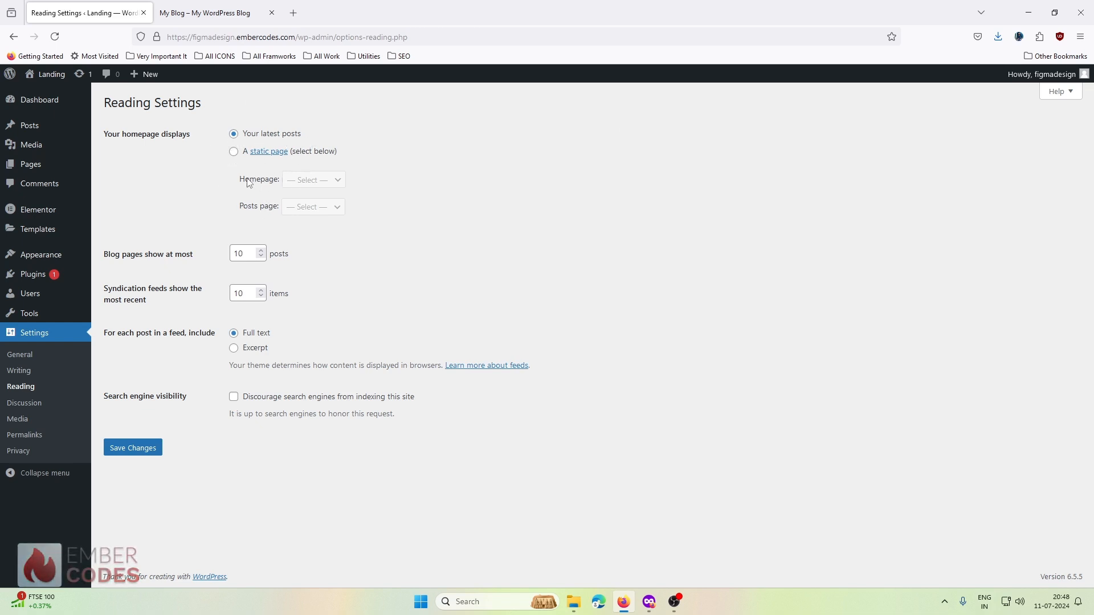
left_click(234, 152)
left_click(307, 181)
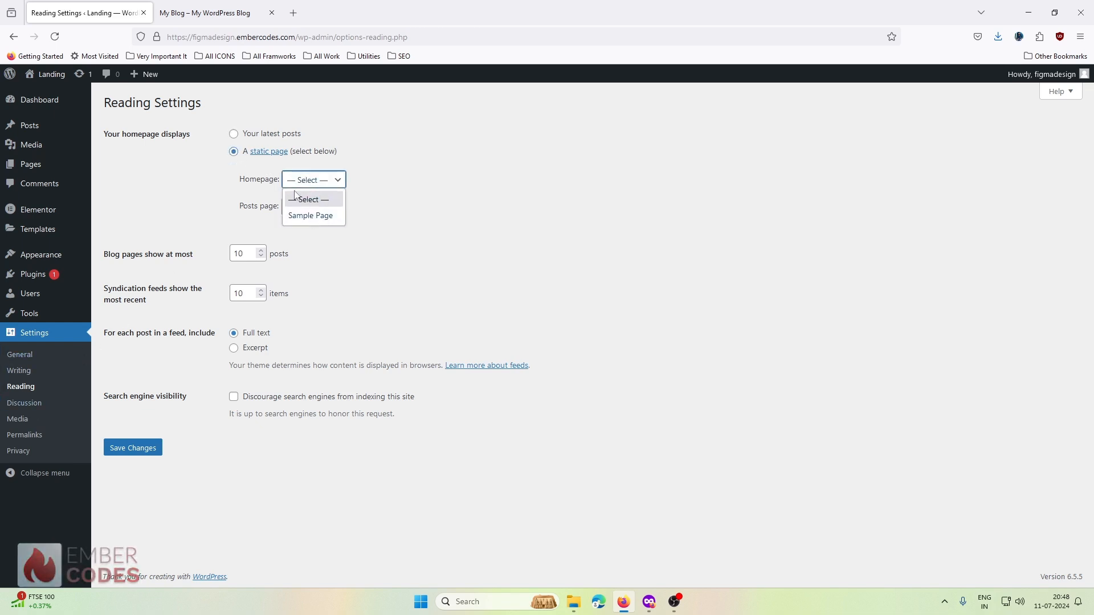
left_click(367, 169)
left_click(234, 134)
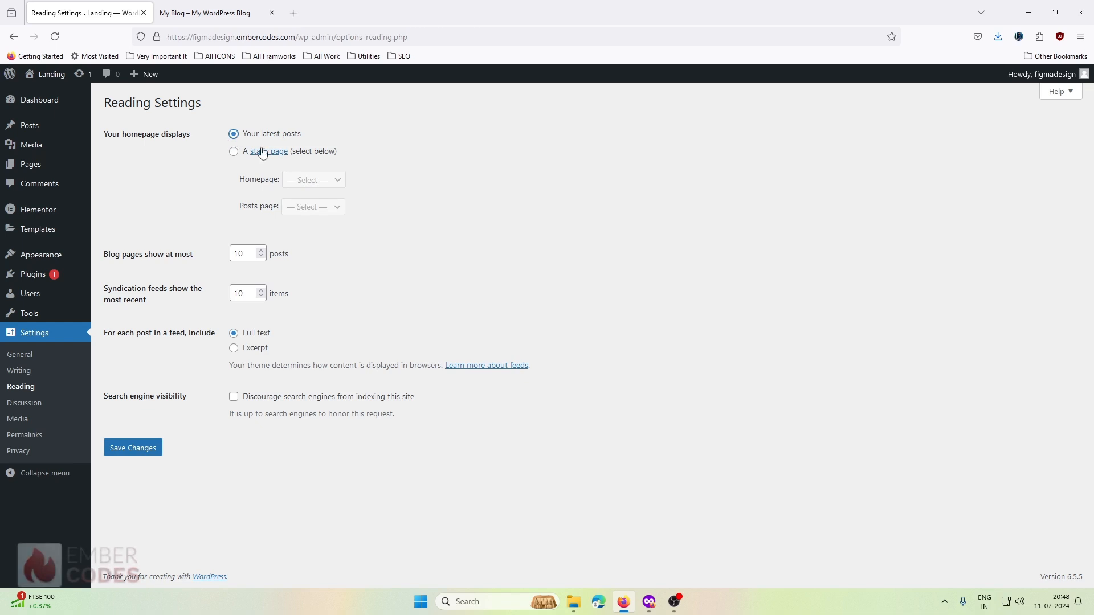
Open the permalink settings and examine the example URL of the Day and name structure.
left_click(26, 434)
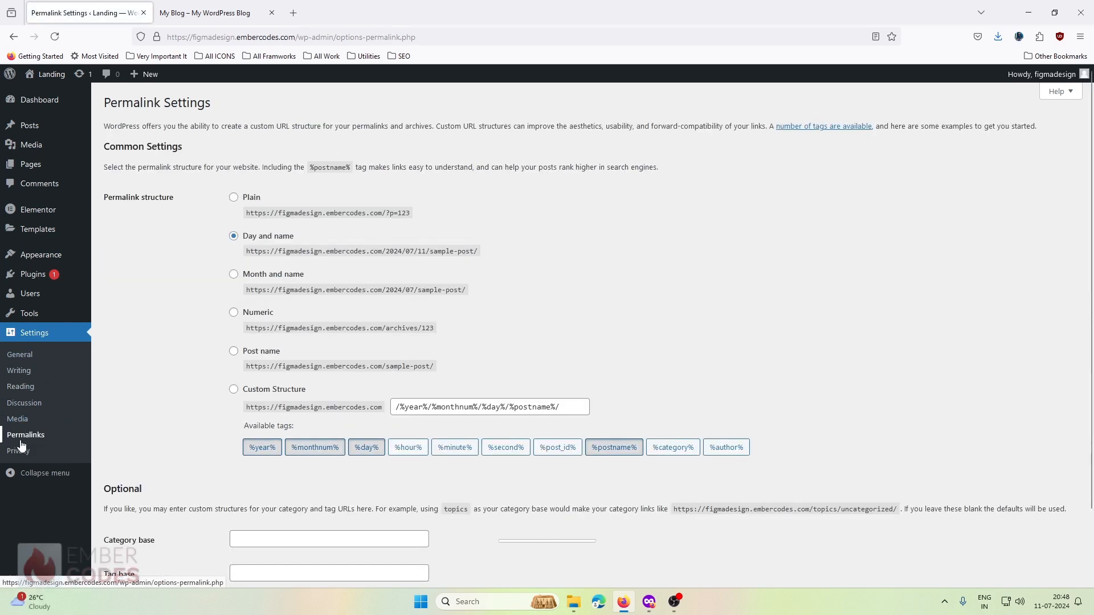
mouse_move(247, 212)
left_mouse_down()
mouse_move(447, 215)
mouse_move(234, 222)
left_mouse_up()
mouse_move(226, 265)
left_mouse_down()
mouse_move(235, 254)
mouse_move(483, 254)
mouse_move(246, 258)
left_mouse_up()
left_click(368, 251)
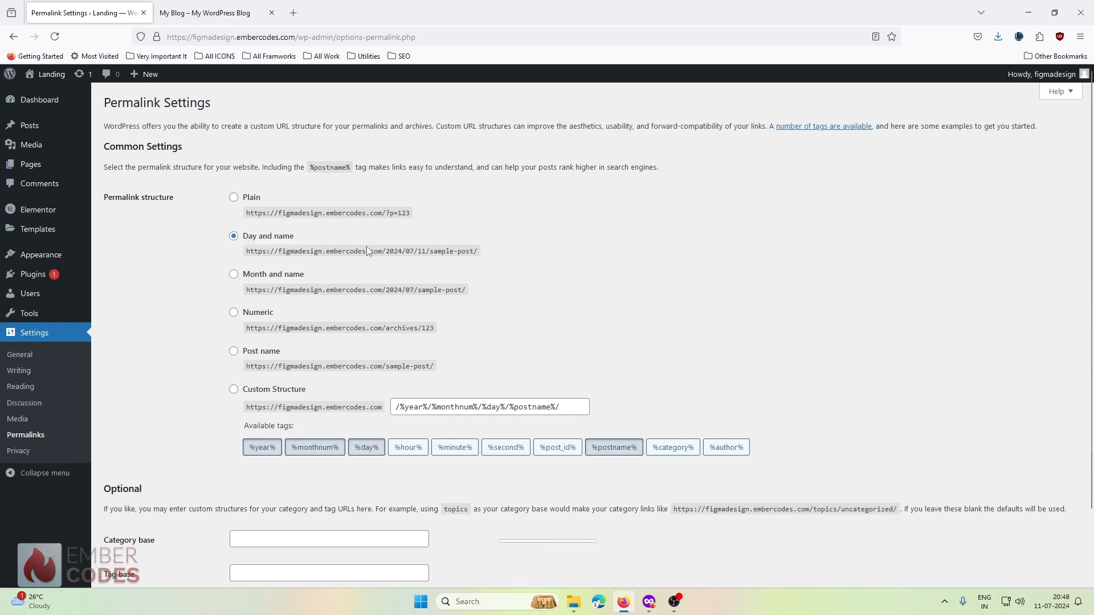
left_click_drag(386, 251, 476, 252)
left_click(485, 258)
left_click(675, 601)
left_click(1025, 5)
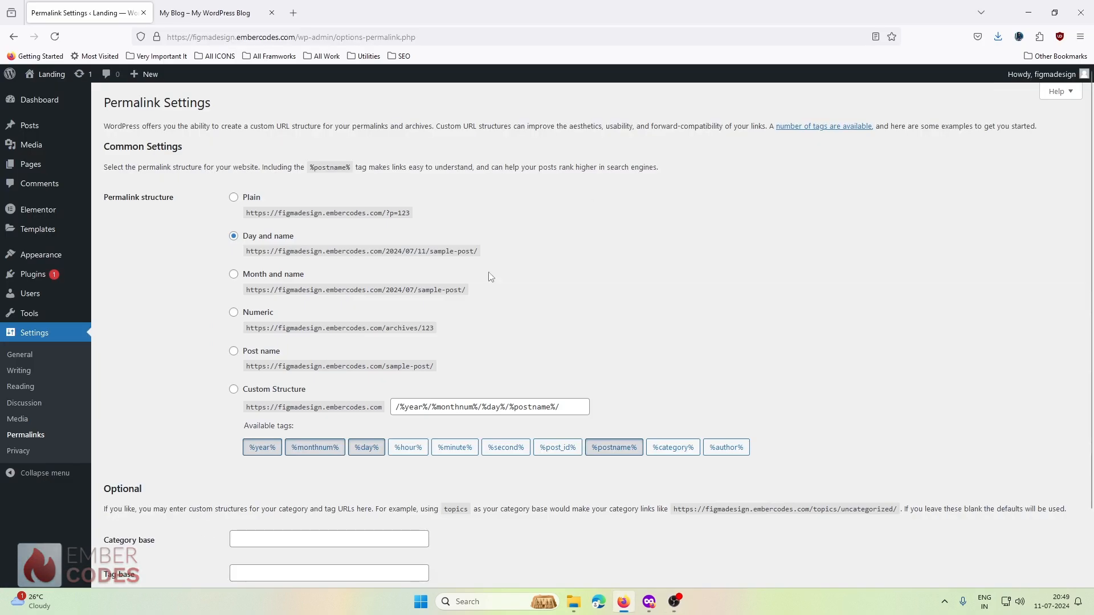
Set the permalink structure to Post name and save the permalink settings.
left_click(234, 351)
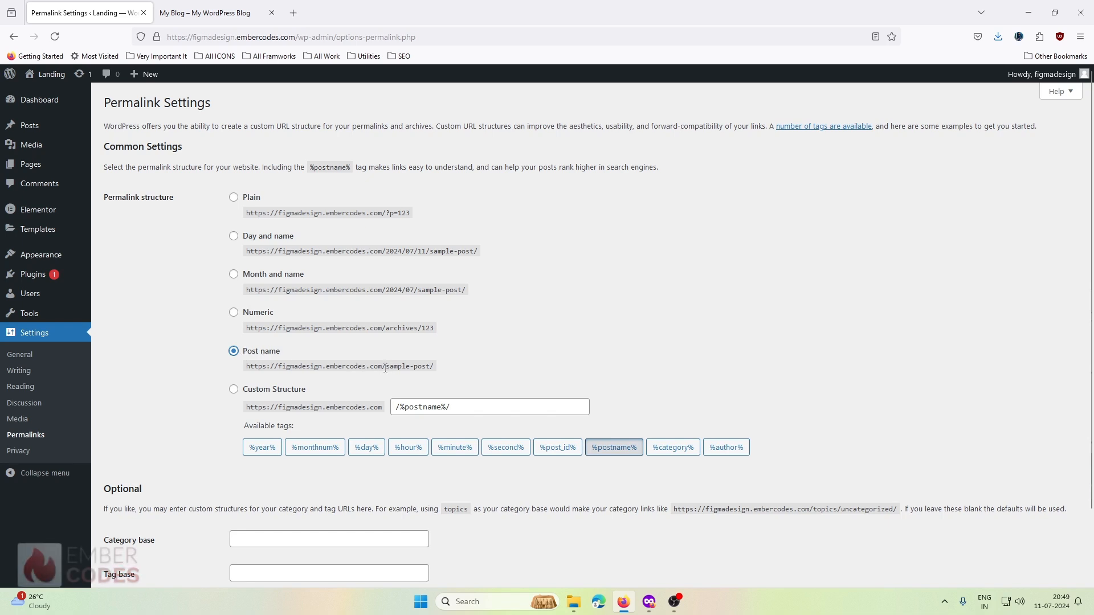
left_click_drag(386, 367, 439, 367)
left_click(422, 367)
left_click(439, 367)
scroll(204, 368, "down", 3)
left_click(147, 527)
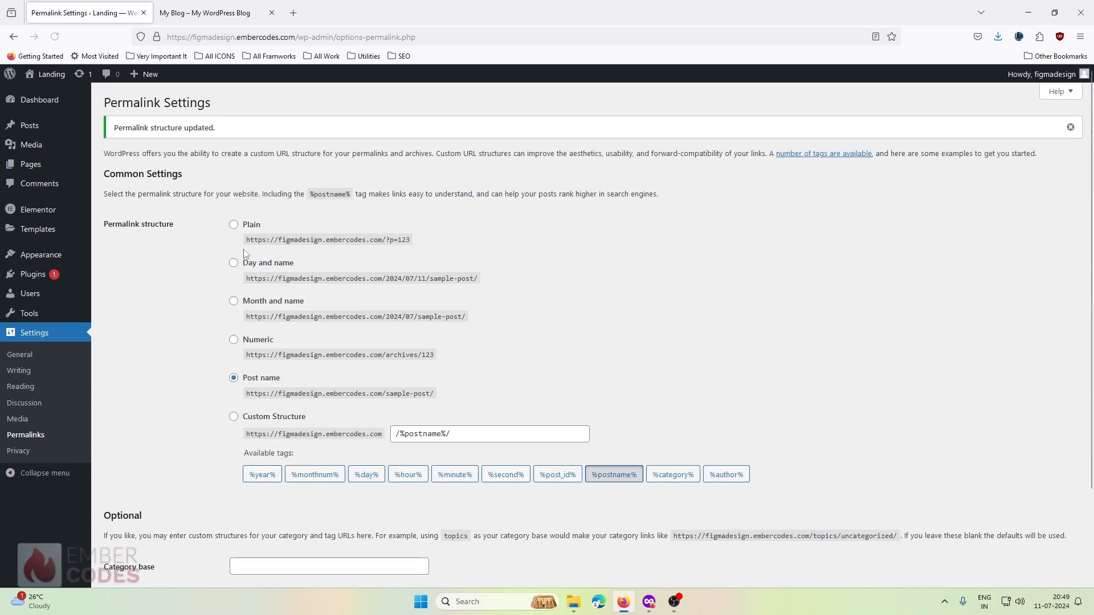
scroll(236, 317, "down", 2)
scroll(162, 263, "up", 2)
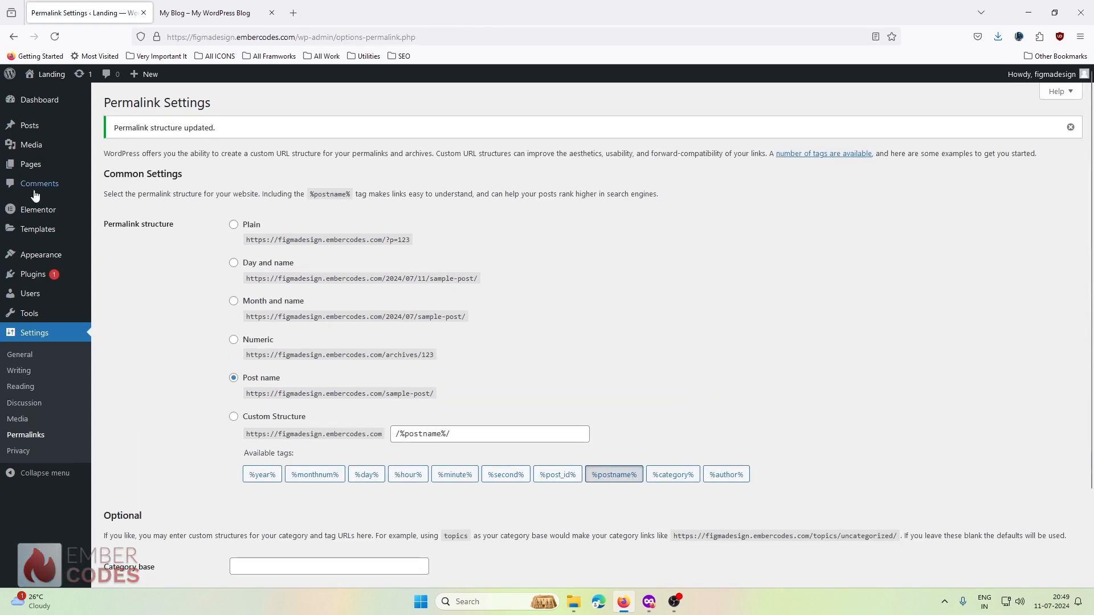
Check the navigation items in the Figma design, and create a menu named "NavMenu" with Header as its display location.
mouse_move(27, 259)
left_click(114, 306)
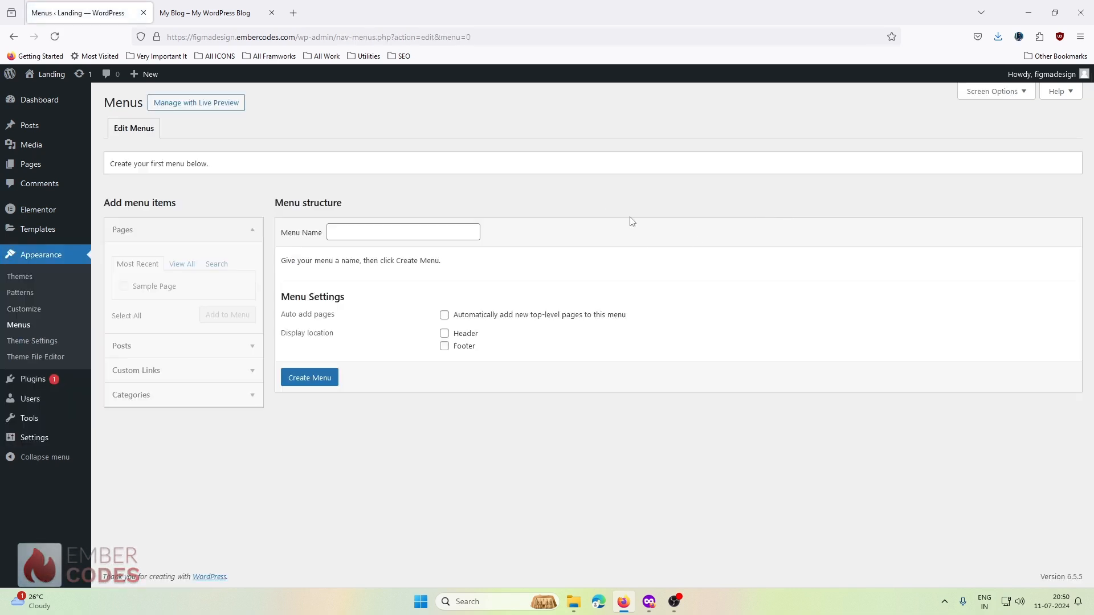
left_click(649, 601)
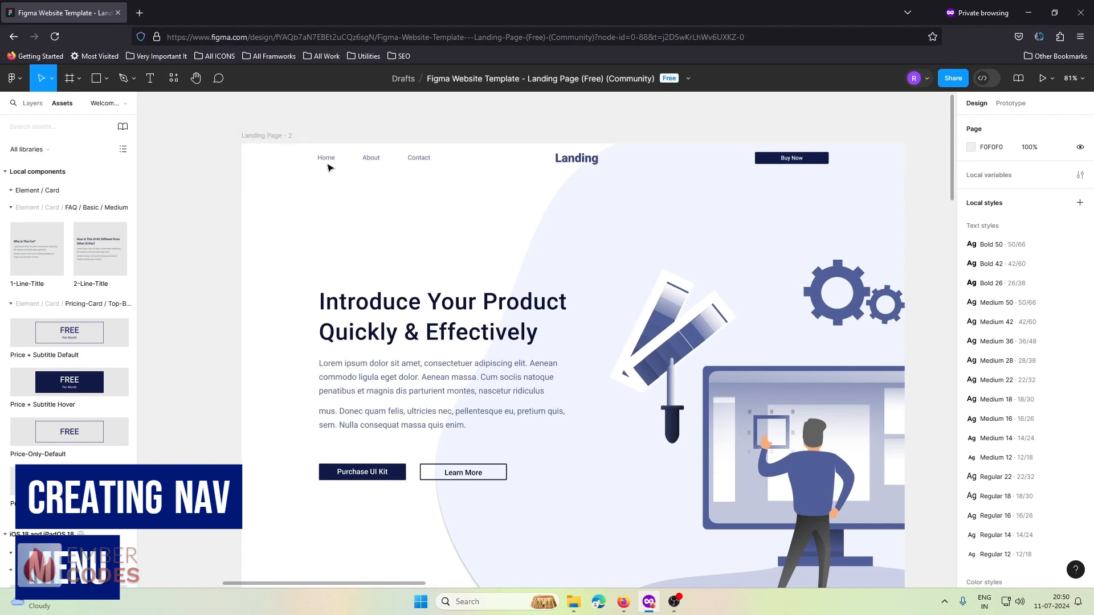
left_click(1031, 15)
left_click(400, 233)
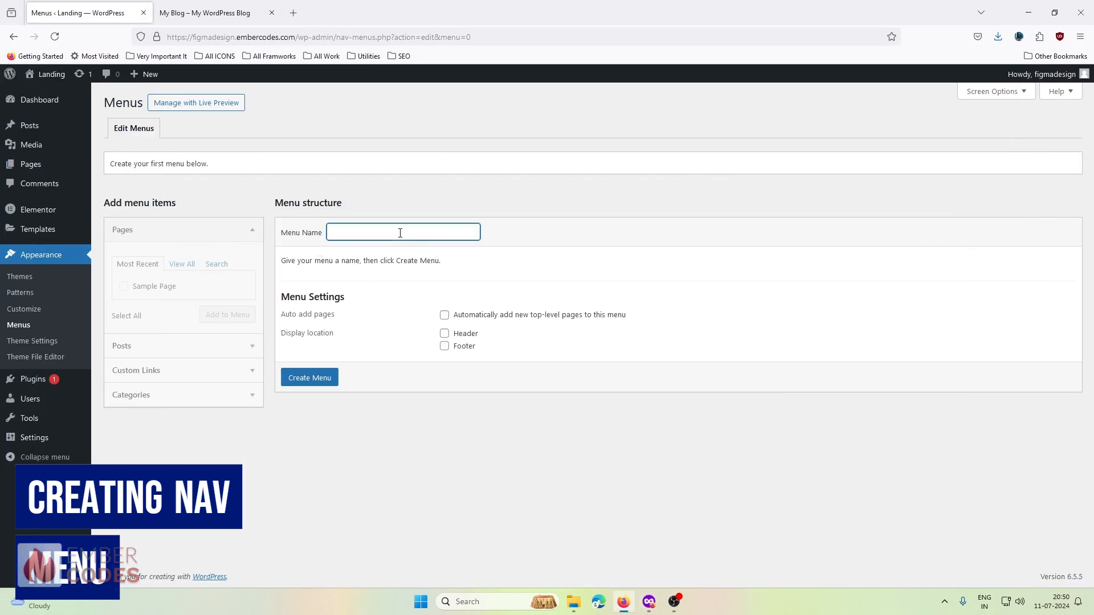
type("N")
key("BackSpace")
type("NavMenu")
left_click(444, 335)
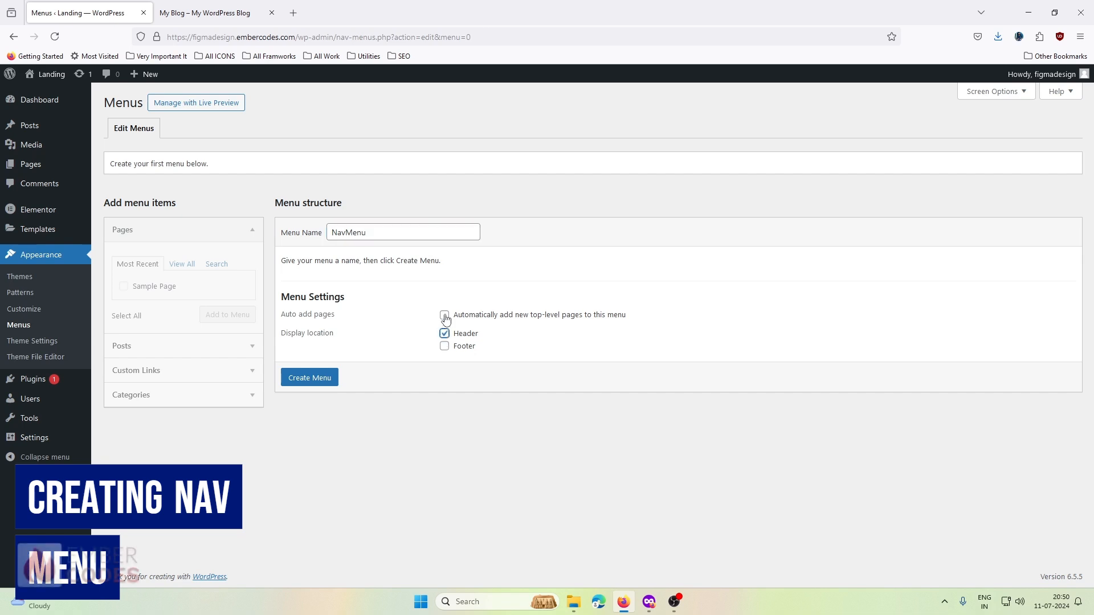
left_click(317, 377)
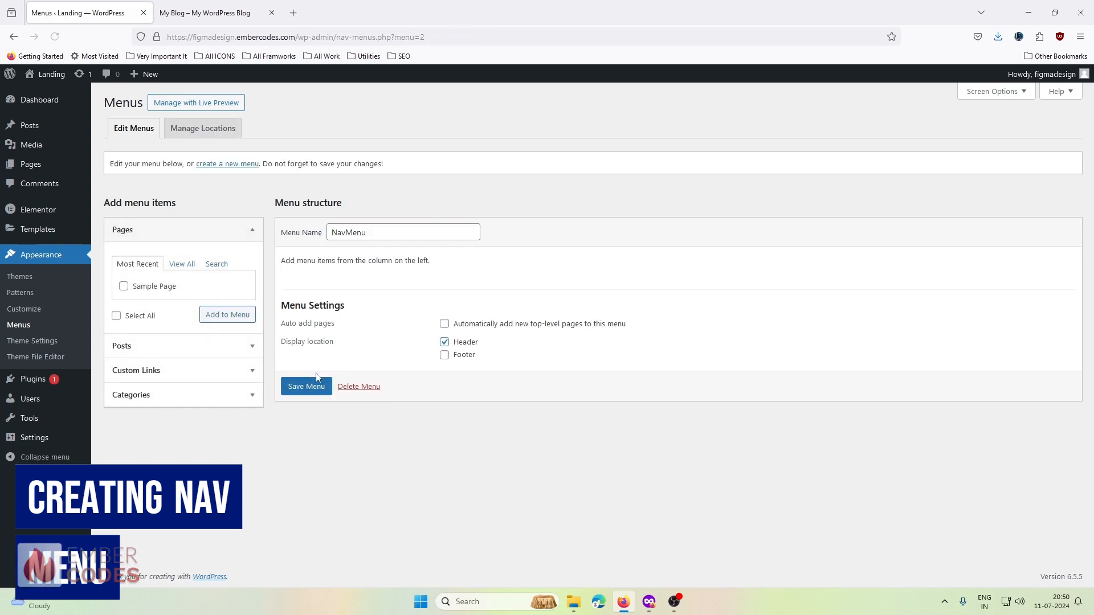
Add a custom link with the URL embercodes.com and the link text "About" to the NavMenu menu.
left_click(159, 370)
left_click(199, 317)
type("embercodes.com")
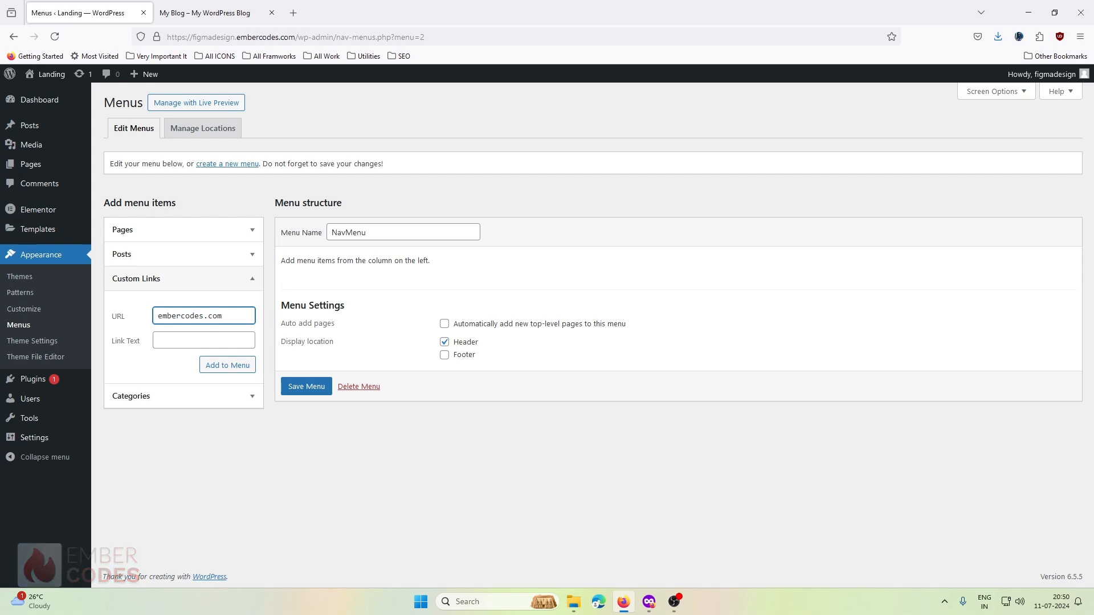
key("Tab")
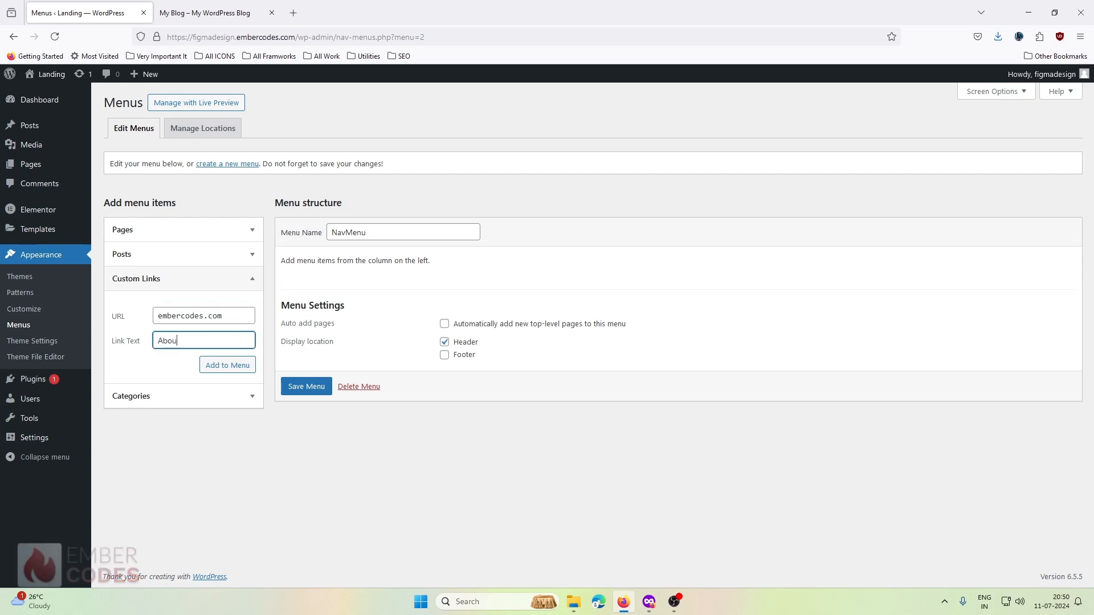
left_click(223, 366)
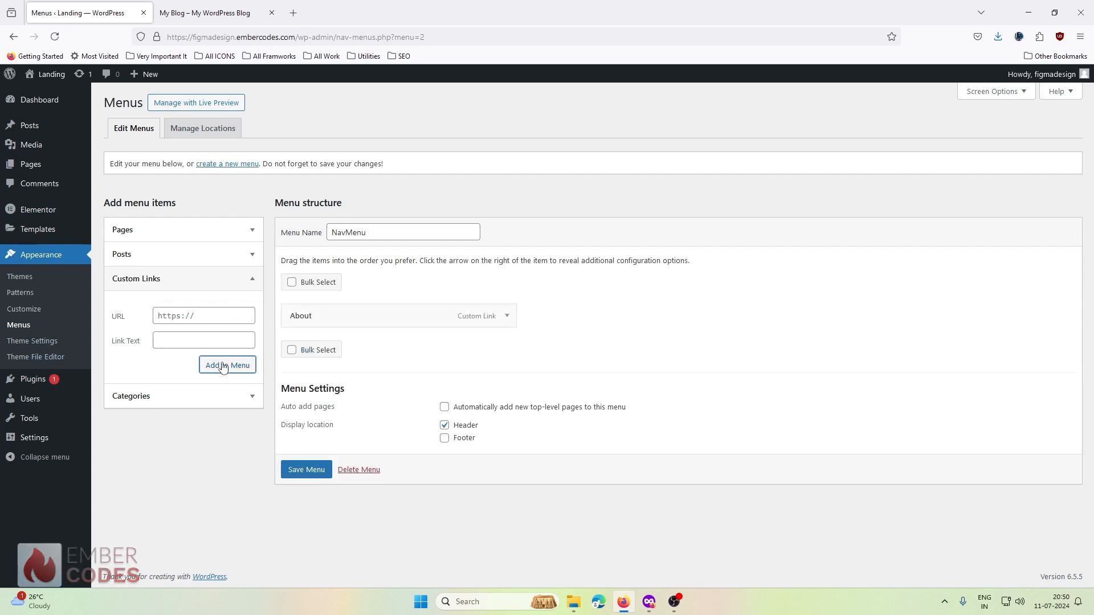
Add a custom link with the URL google.com and the link text "Contact" to the NavMenu menu, and save the menu.
left_click(190, 317)
type("google.com")
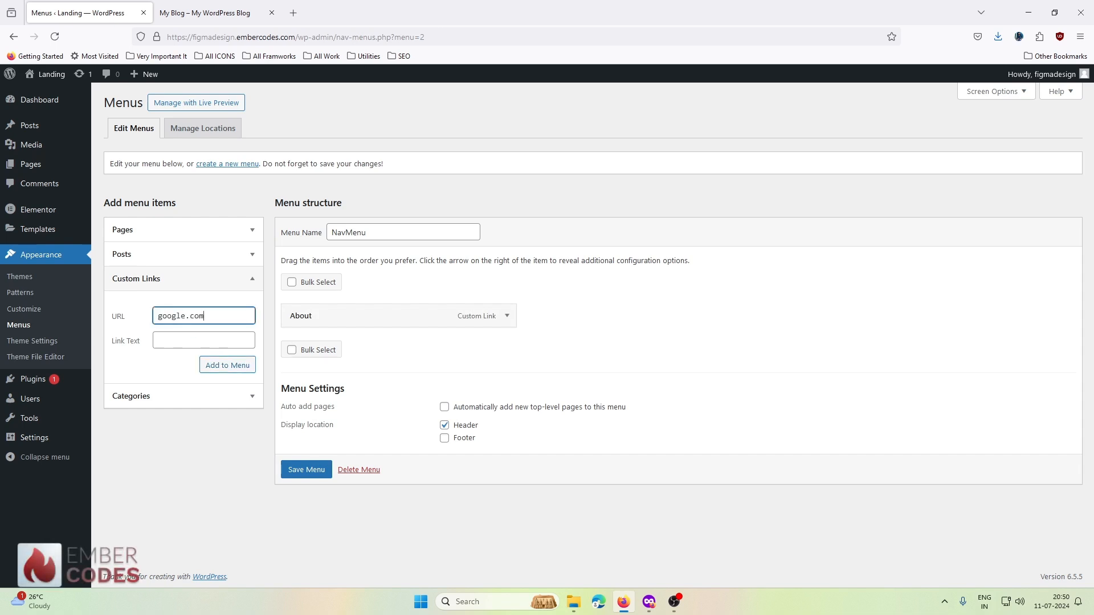
key("Tab")
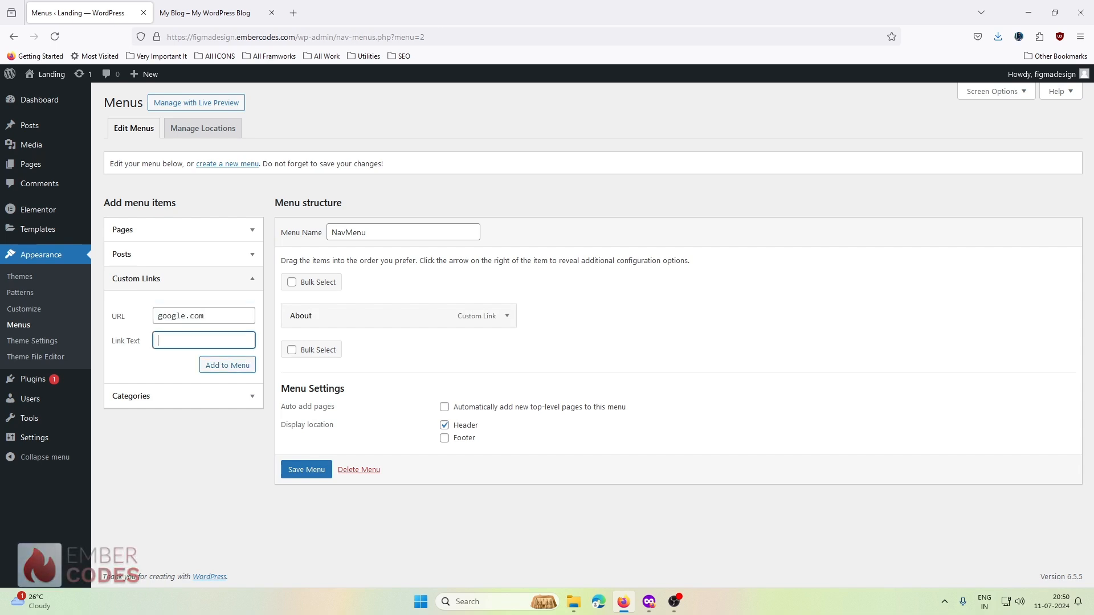
left_click(649, 602)
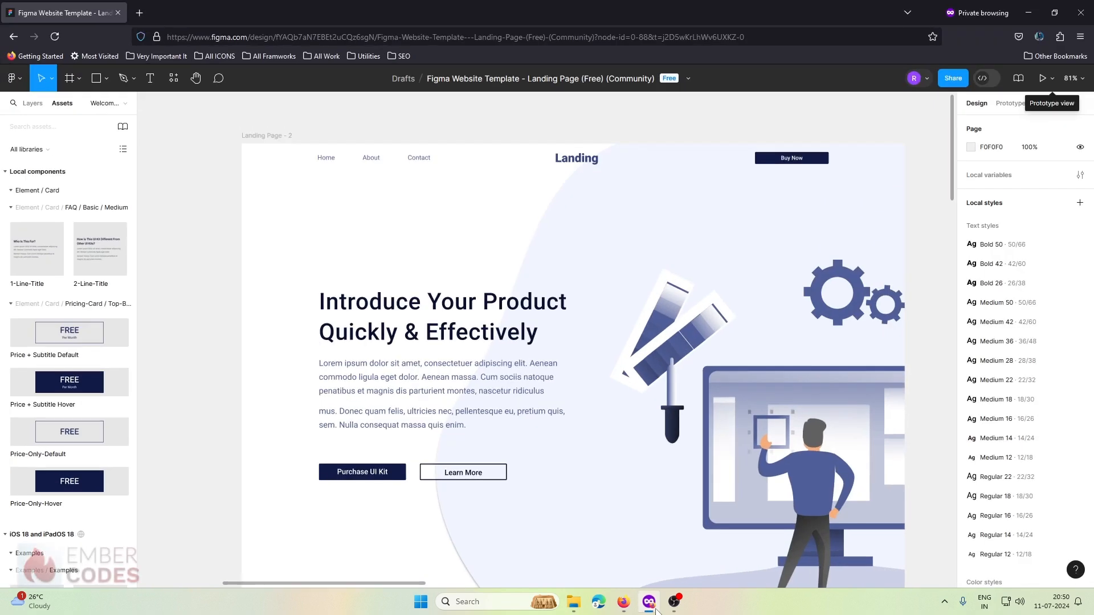
left_click(651, 605)
type("Contact")
left_click(216, 369)
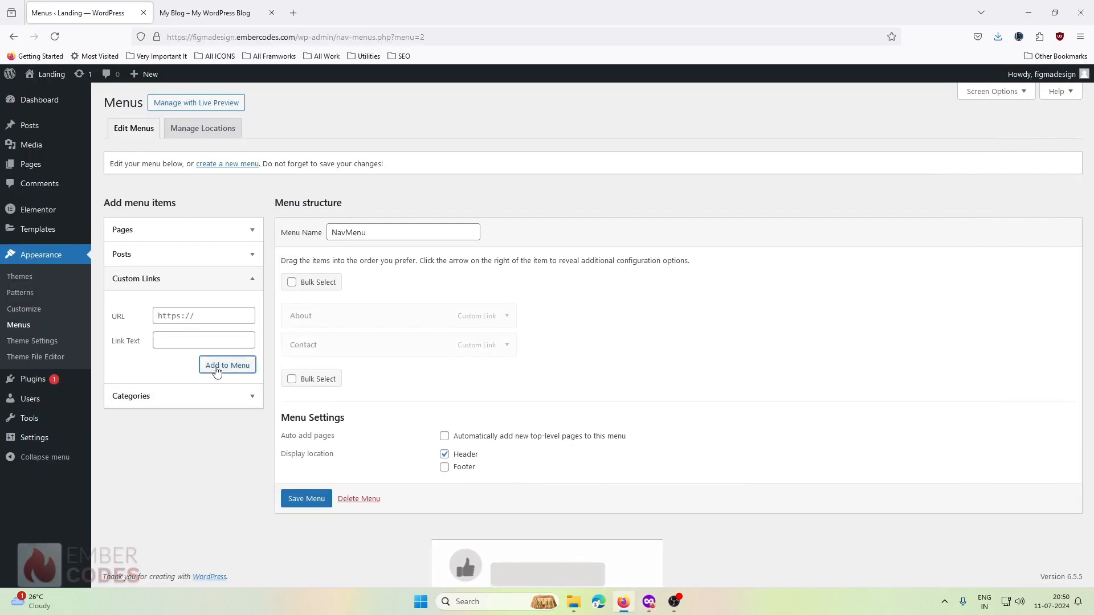
left_click(151, 231)
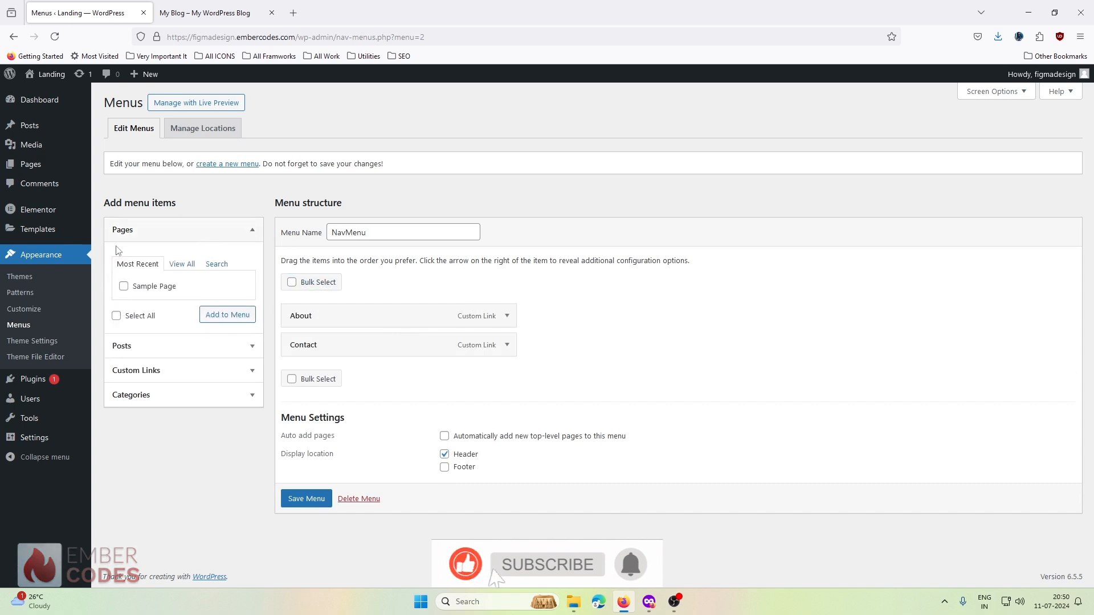
left_click(306, 498)
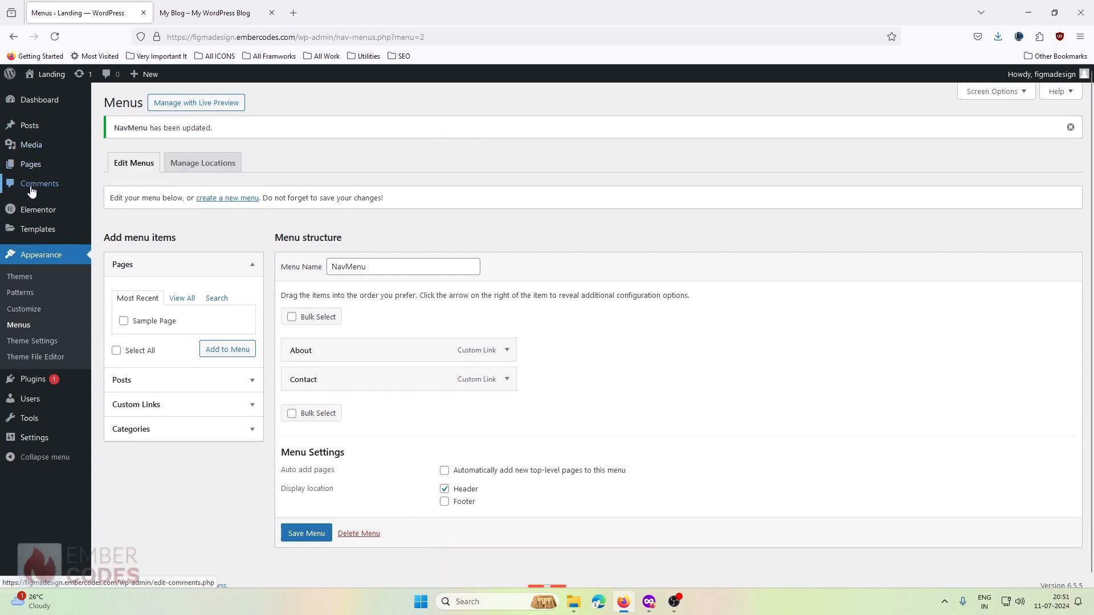
mouse_move(26, 215)
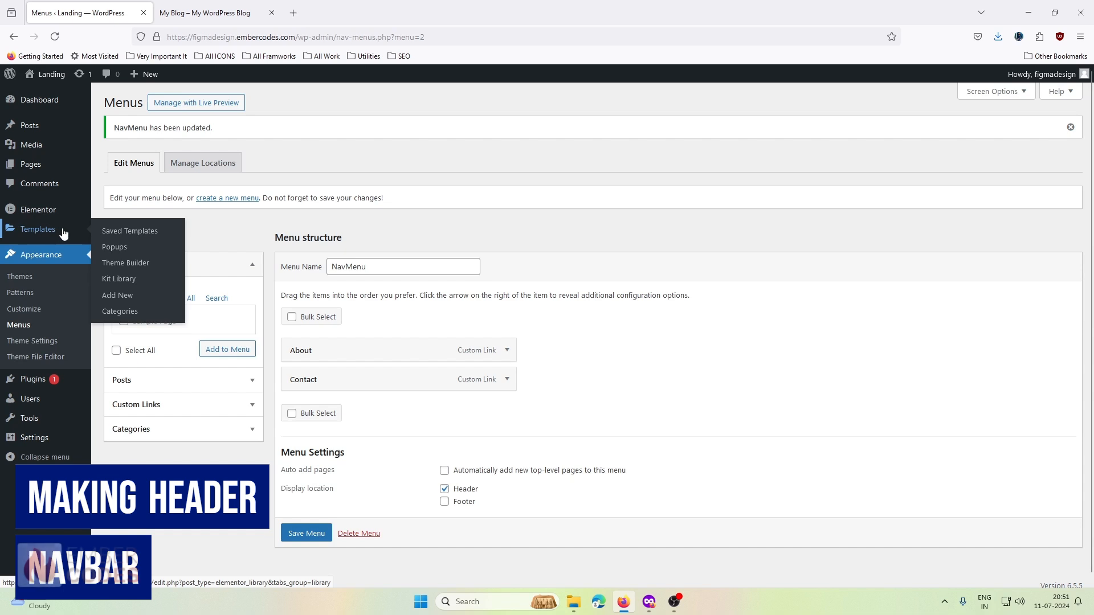
left_click(123, 263)
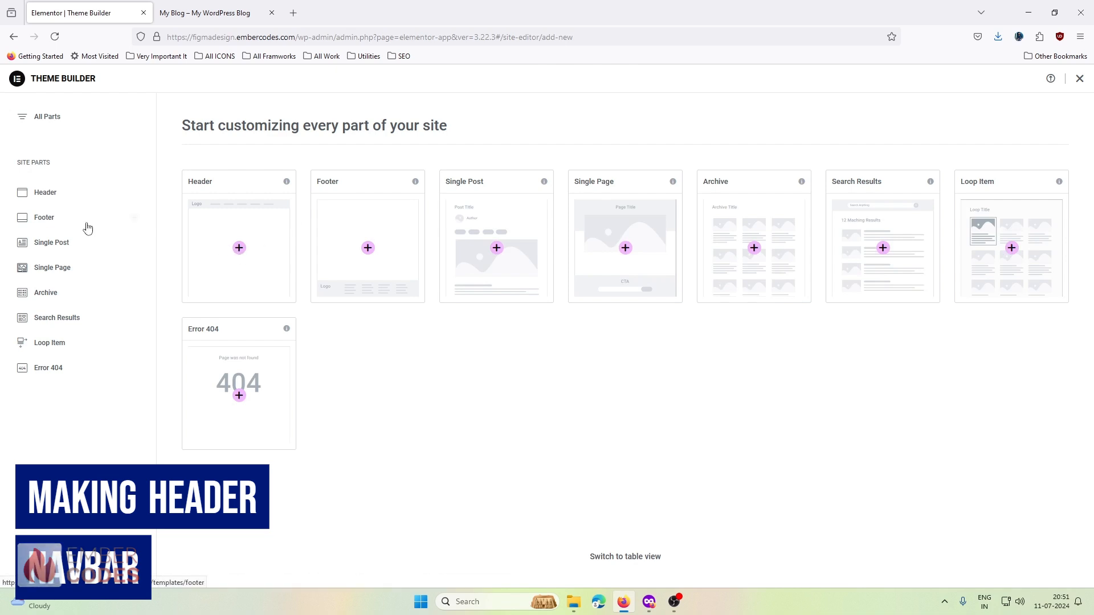
left_click(1080, 82)
Create a new Header template in the Theme Builder and dismiss the block library without inserting a ready-made header.
mouse_move(27, 277)
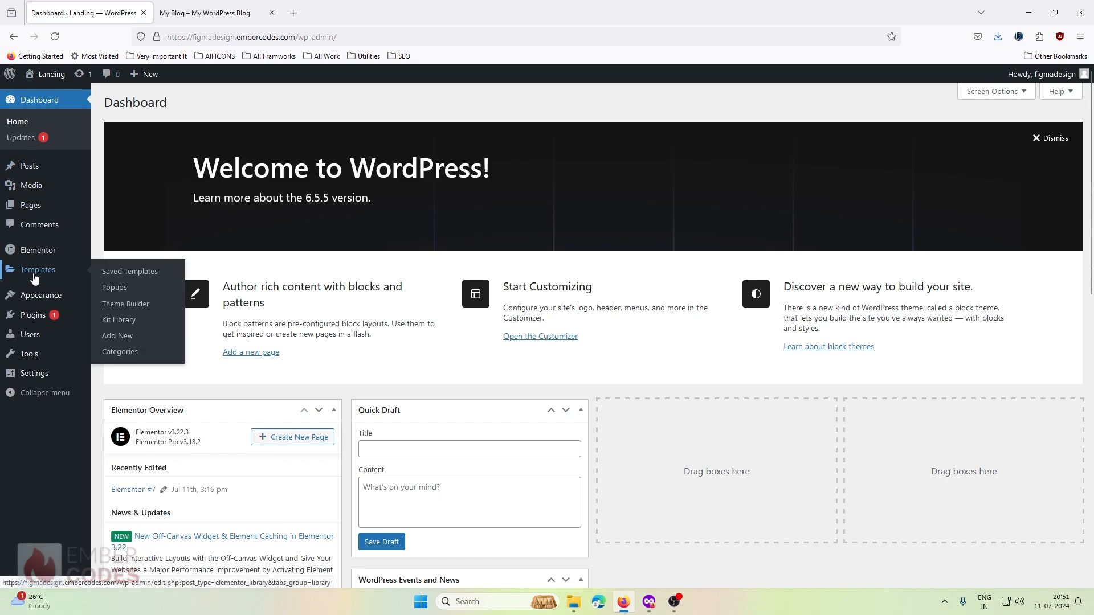
left_click(133, 308)
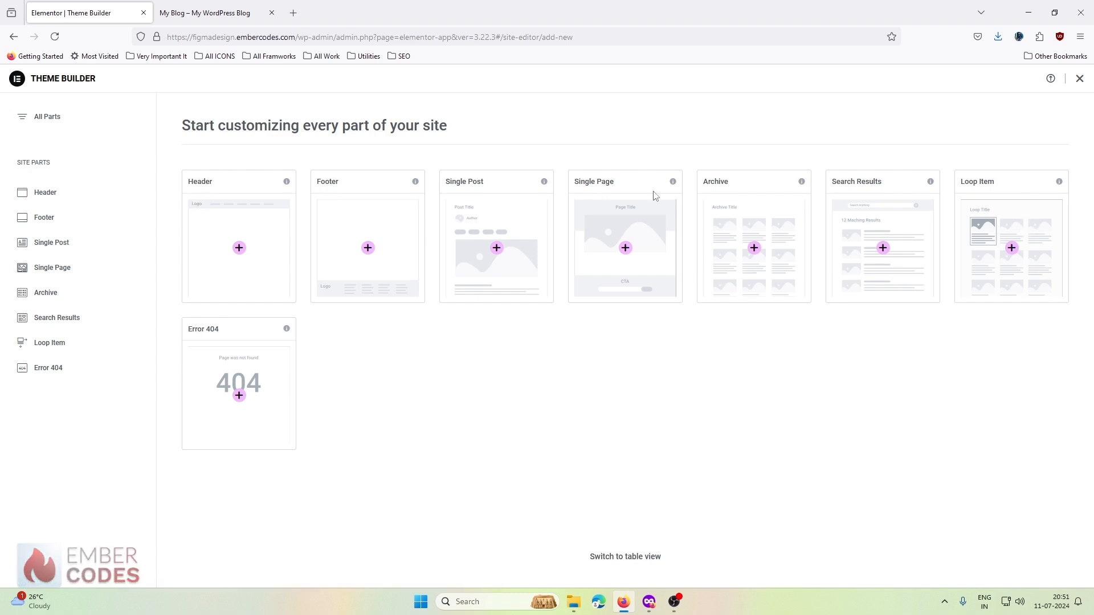
left_click(240, 247)
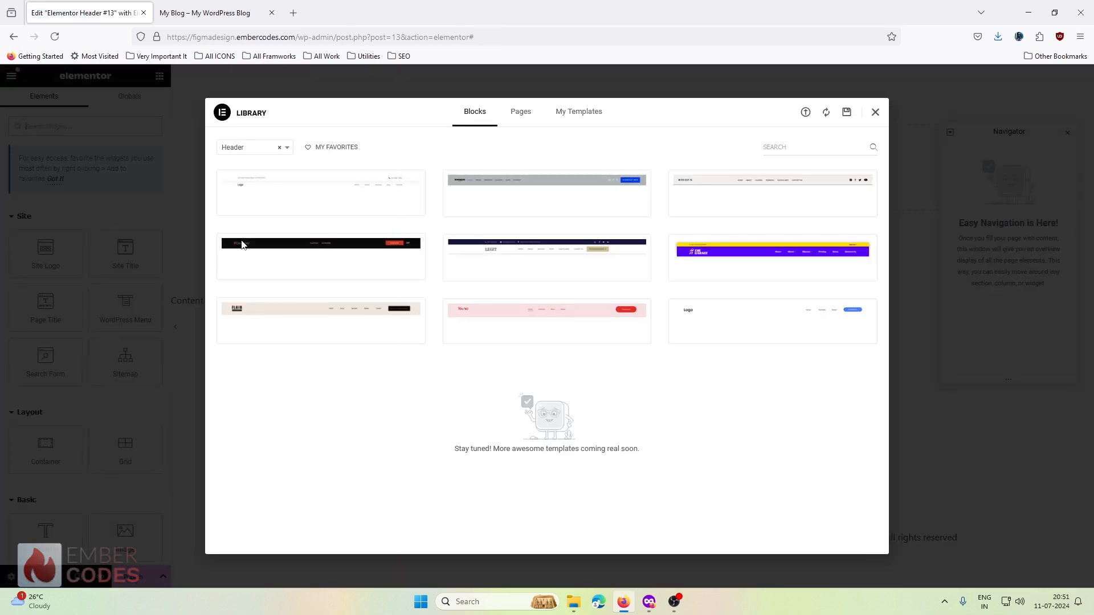
left_click(875, 111)
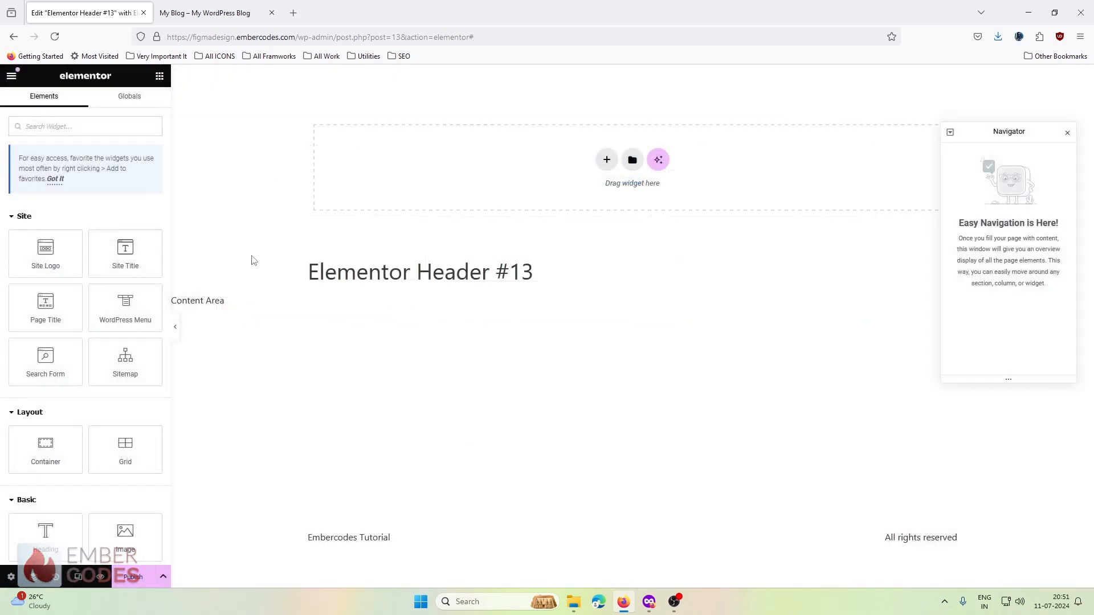
Look through the available Elementor widgets and examine the header layout in the Figma design.
scroll(80, 228, "down", 20)
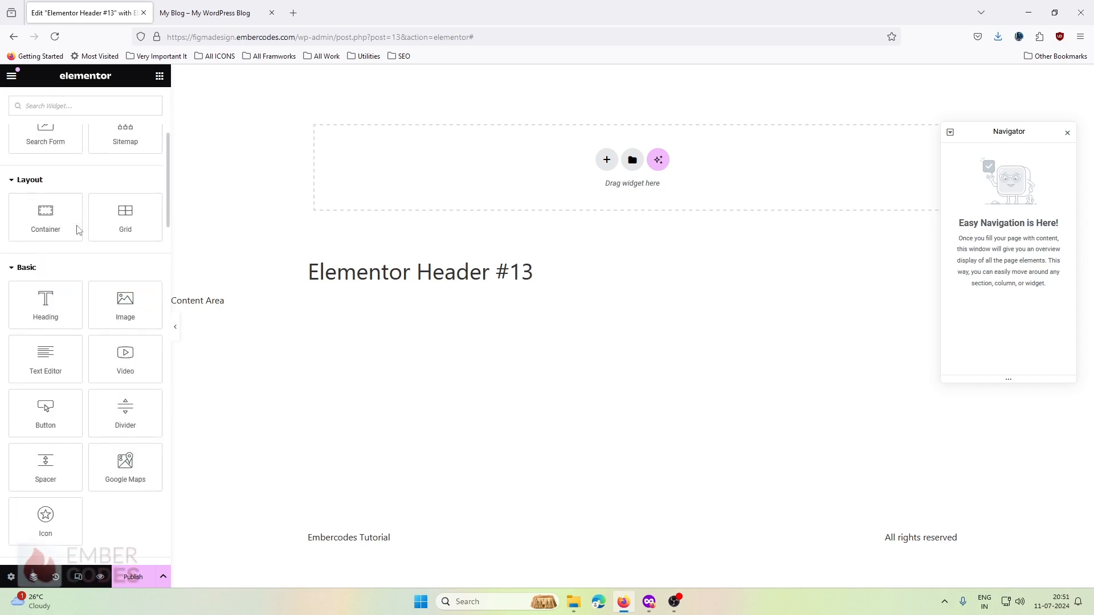
scroll(73, 245, "down", 10)
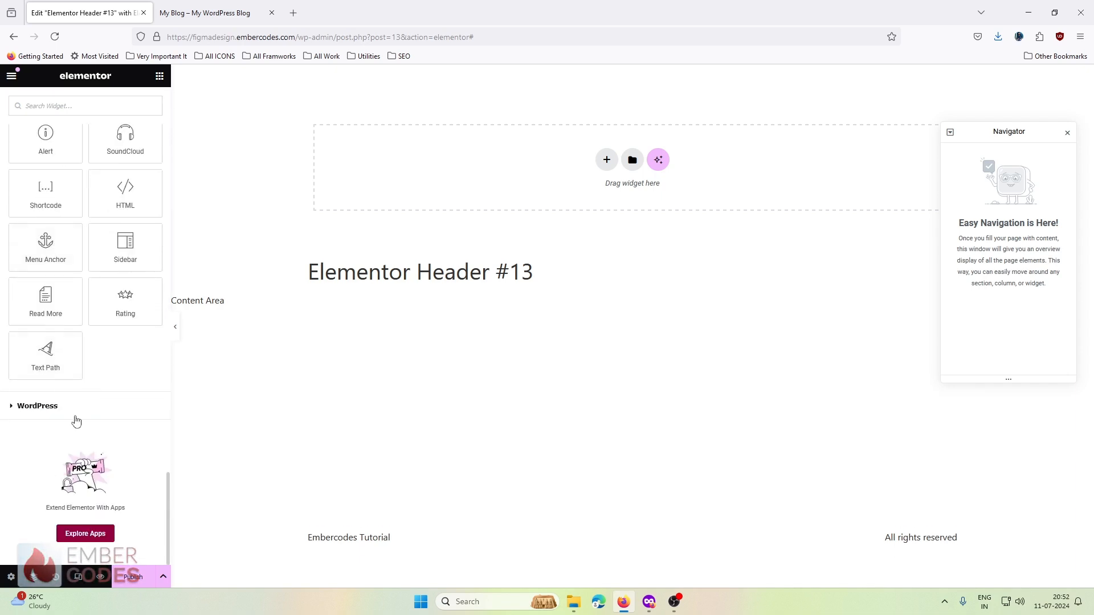
scroll(20, 357, "up", 20)
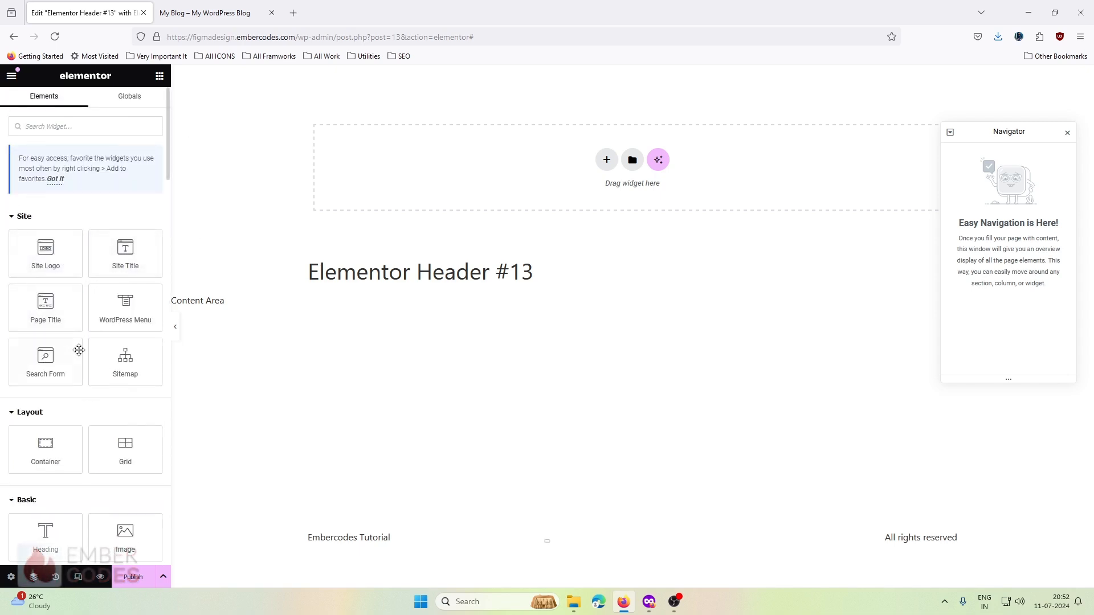
scroll(79, 349, "down", 10)
scroll(79, 350, "down", 5)
scroll(79, 350, "up", 15)
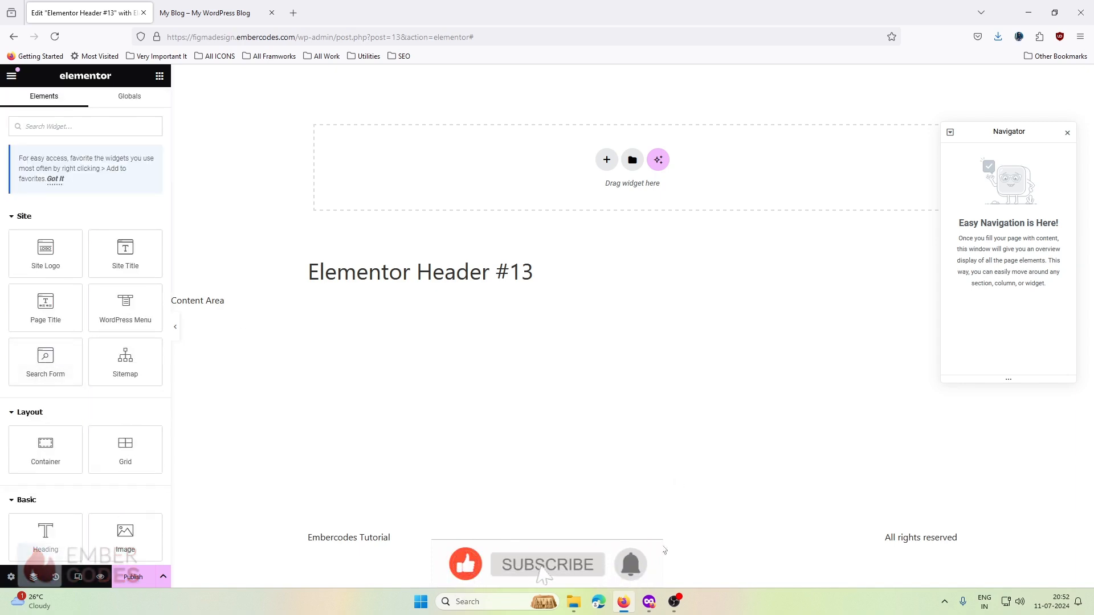
left_click(644, 607)
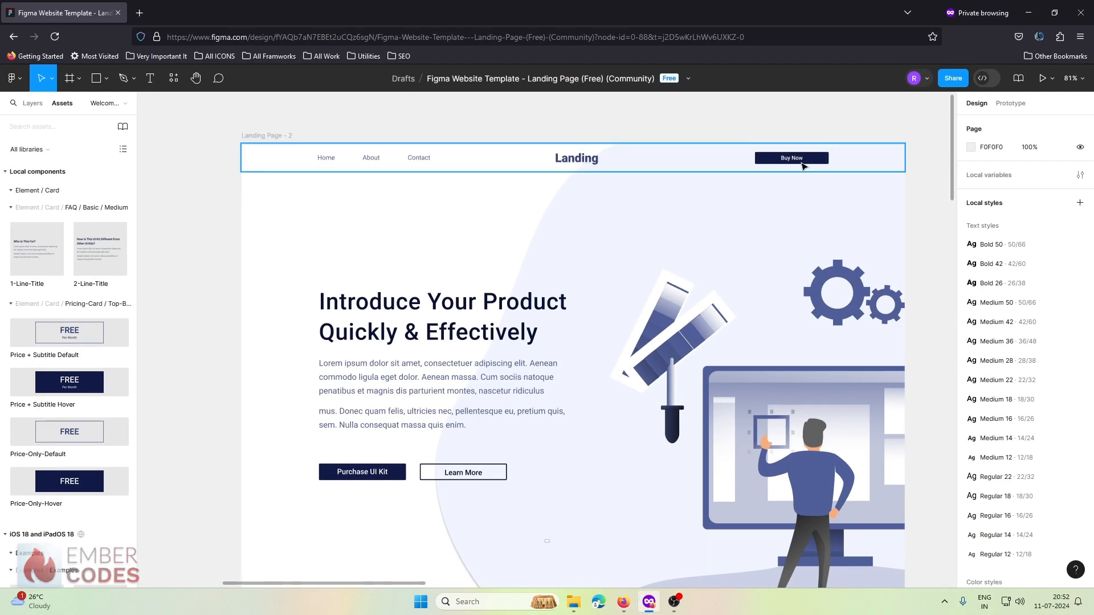
left_click(1024, 14)
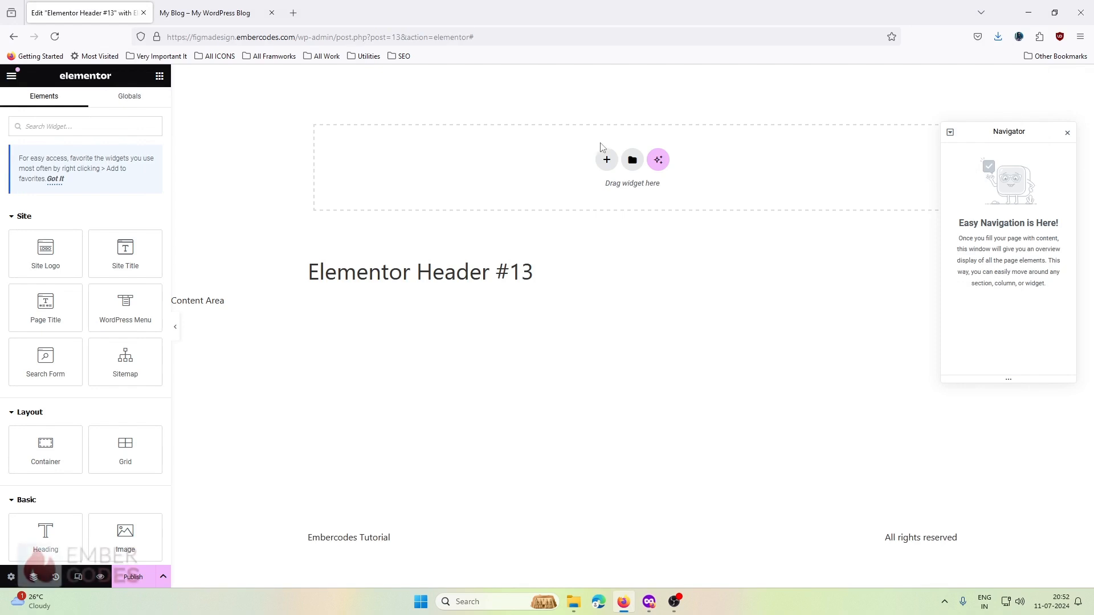
Add a Flexbox container with the three-column structure that has a wide middle column and narrow outer columns.
left_click(607, 160)
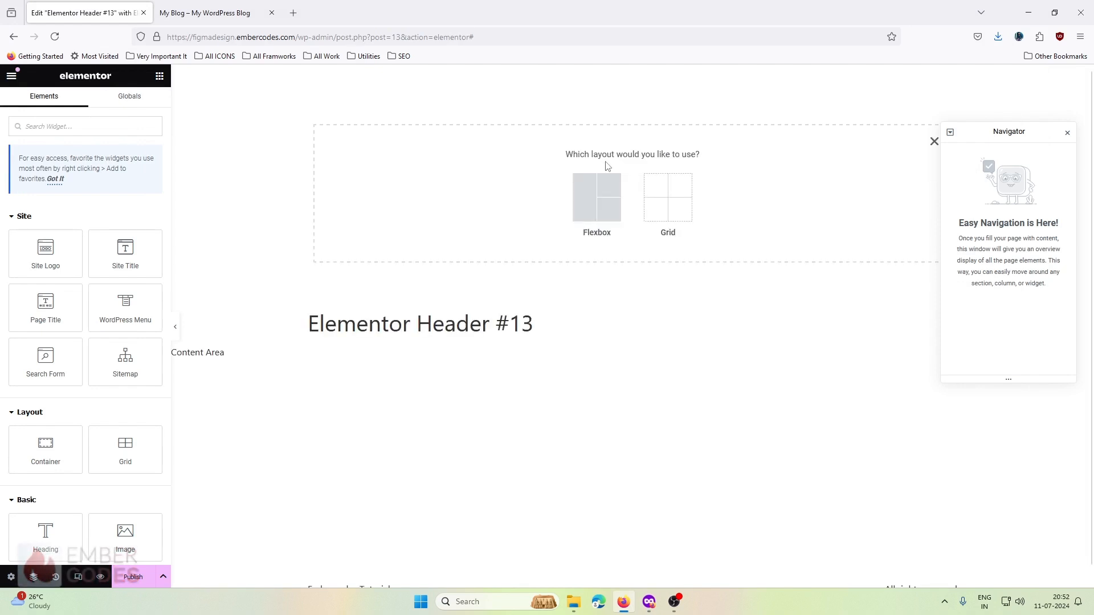
left_click(597, 209)
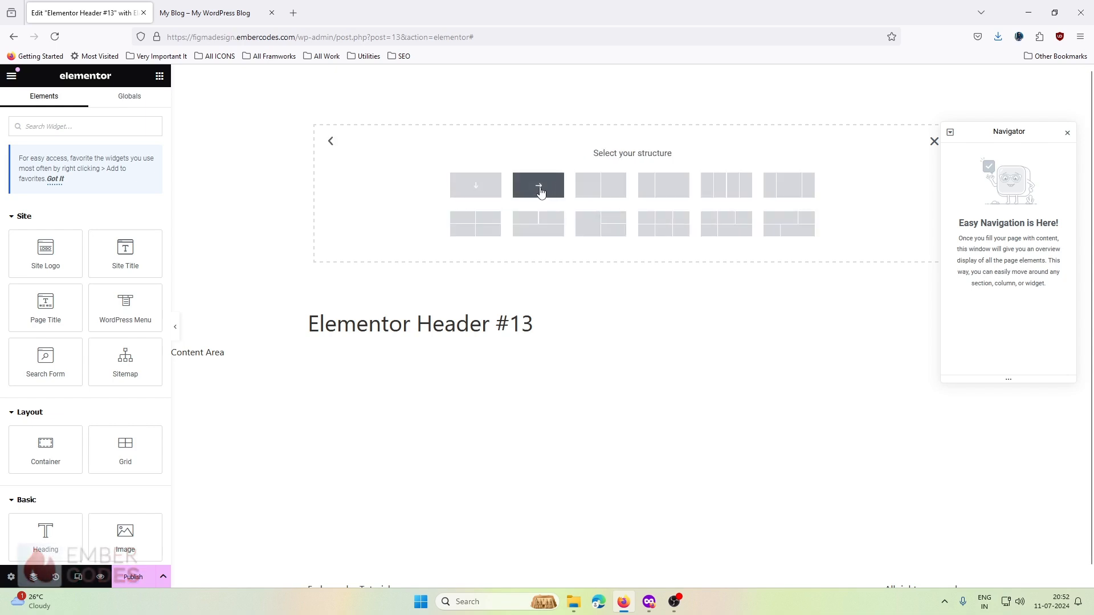
left_click(788, 195)
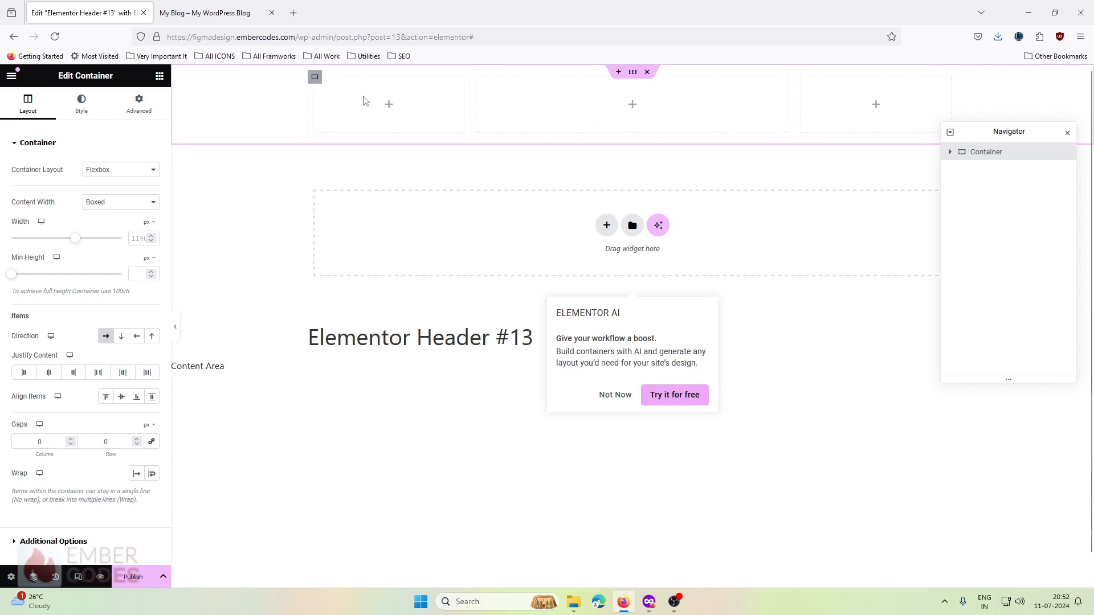
left_click(11, 577)
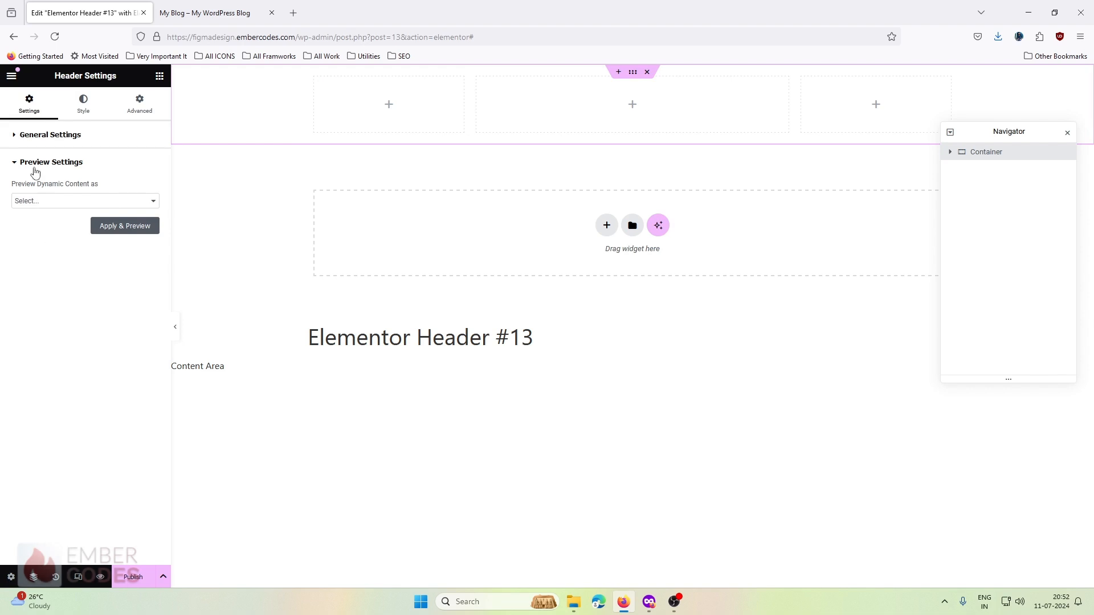
left_click(18, 138)
left_click(38, 261)
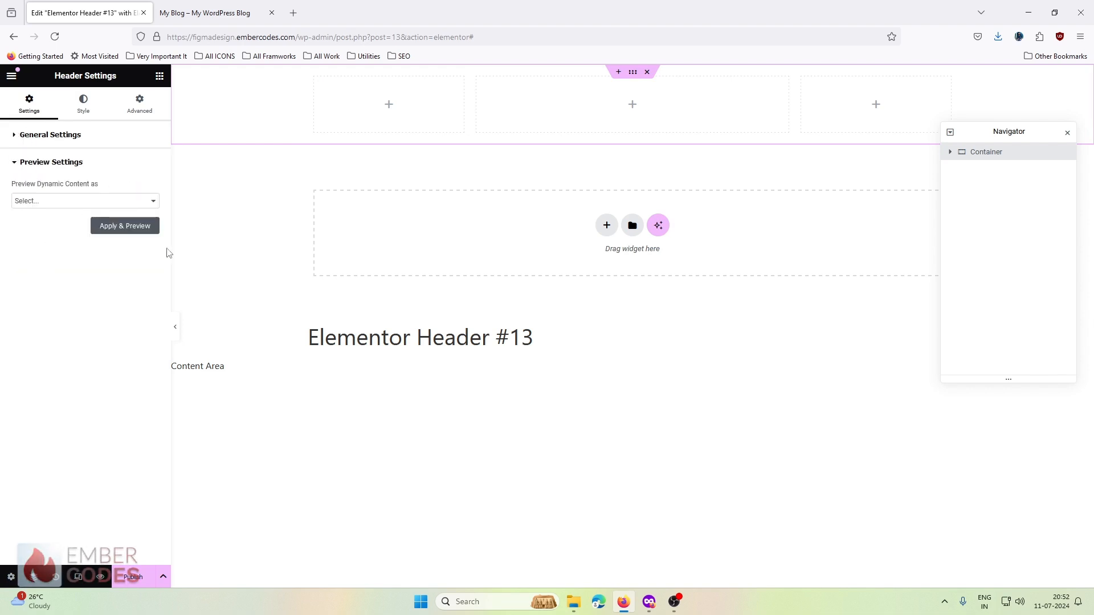
Set the width of the first inner container to 19%.
left_click(315, 77)
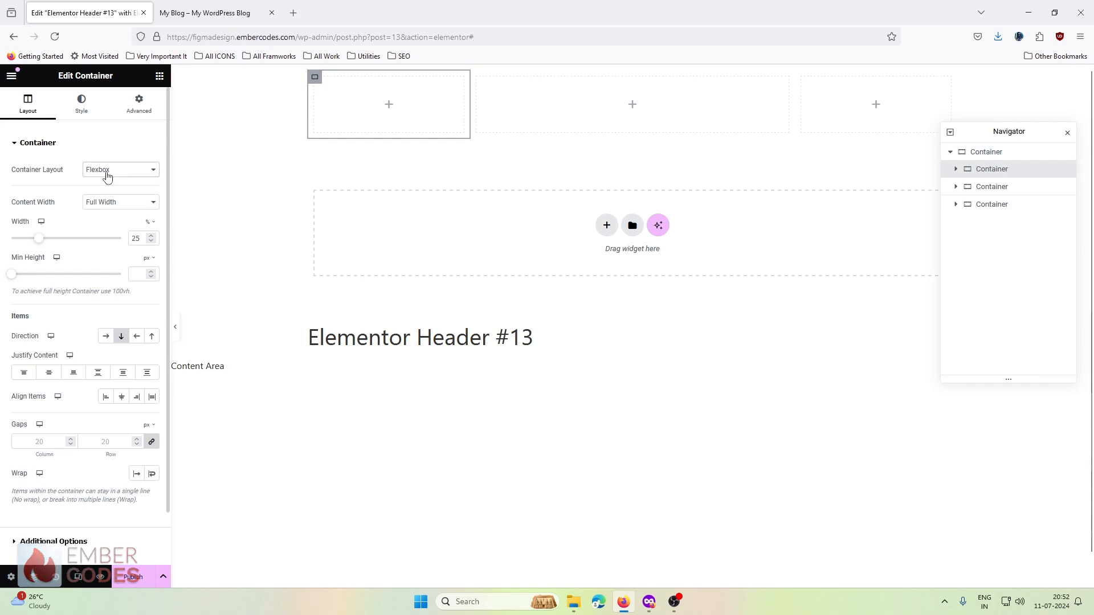
mouse_move(39, 239)
left_mouse_down()
mouse_move(224, 239)
mouse_move(31, 238)
left_mouse_up()
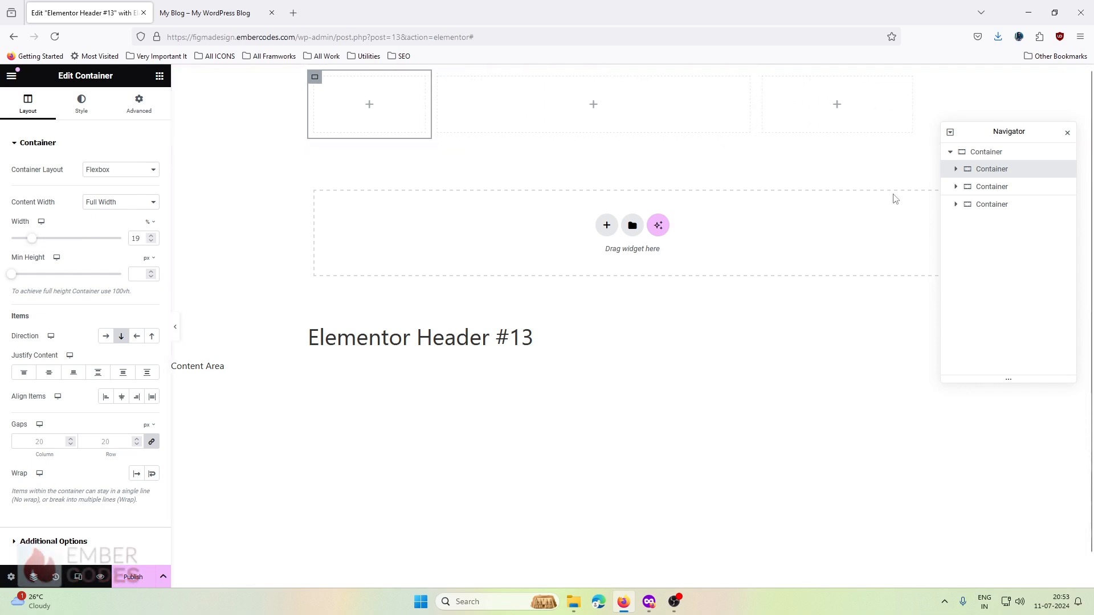
Set the parent container's boxed width to 1320 px and rename it "Custom Container".
left_click(1007, 153)
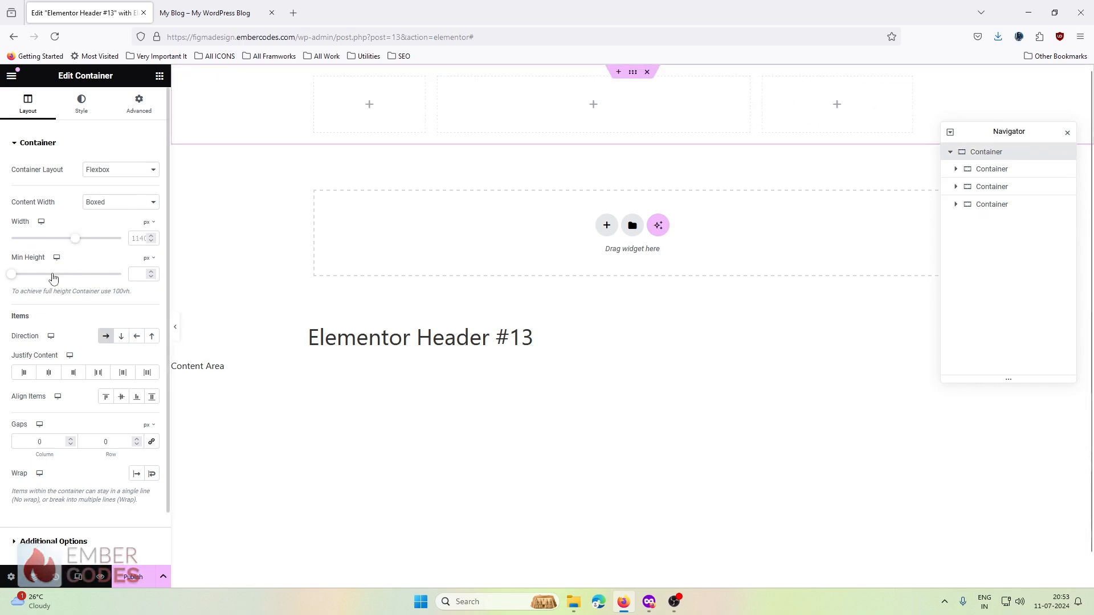
left_click_drag(76, 239, 112, 246)
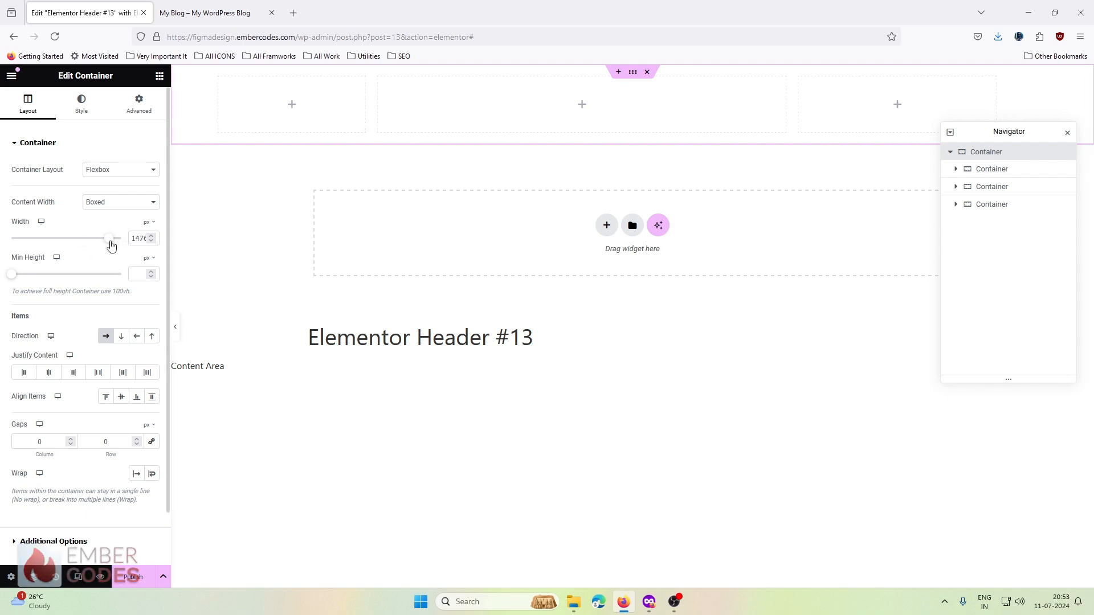
double_click(135, 239)
type("1320")
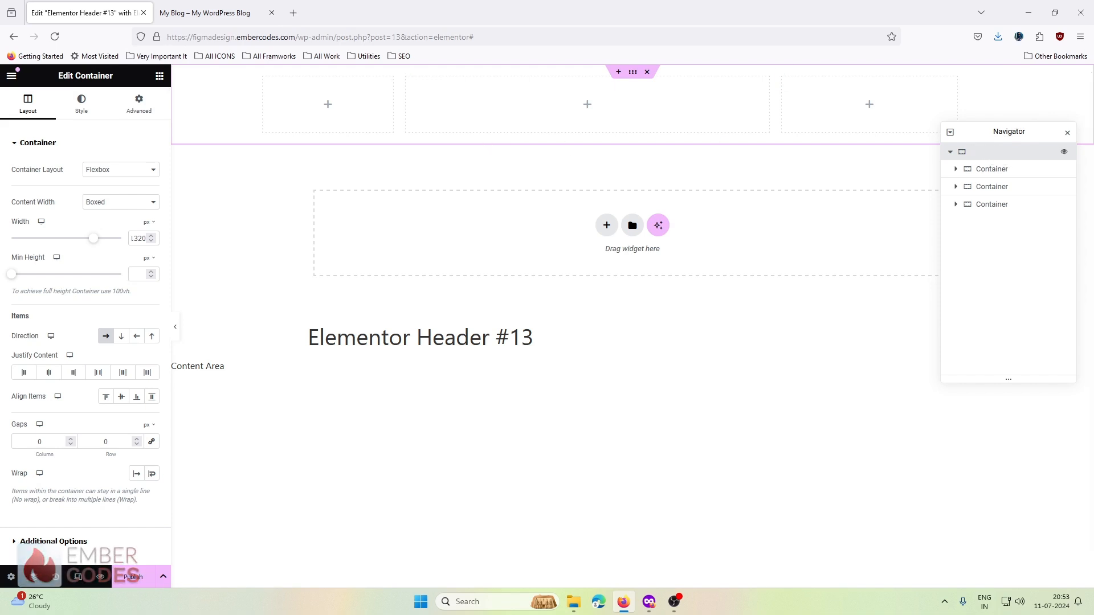
type("Custom Container")
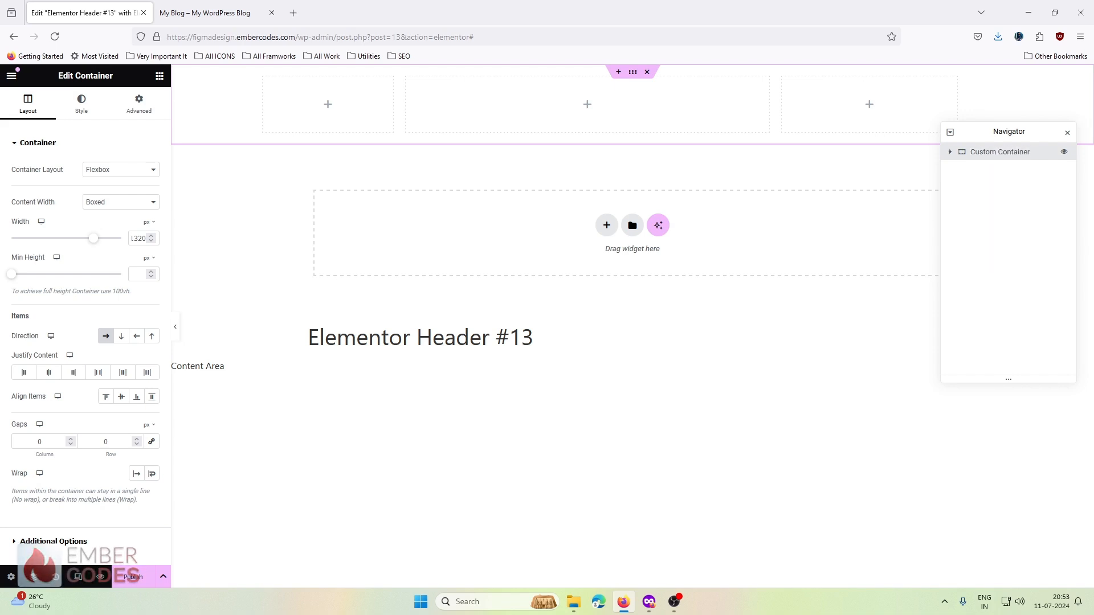
Expand Custom Container in the Navigator and examine the layout settings of its three inner containers in turn.
left_click(950, 151)
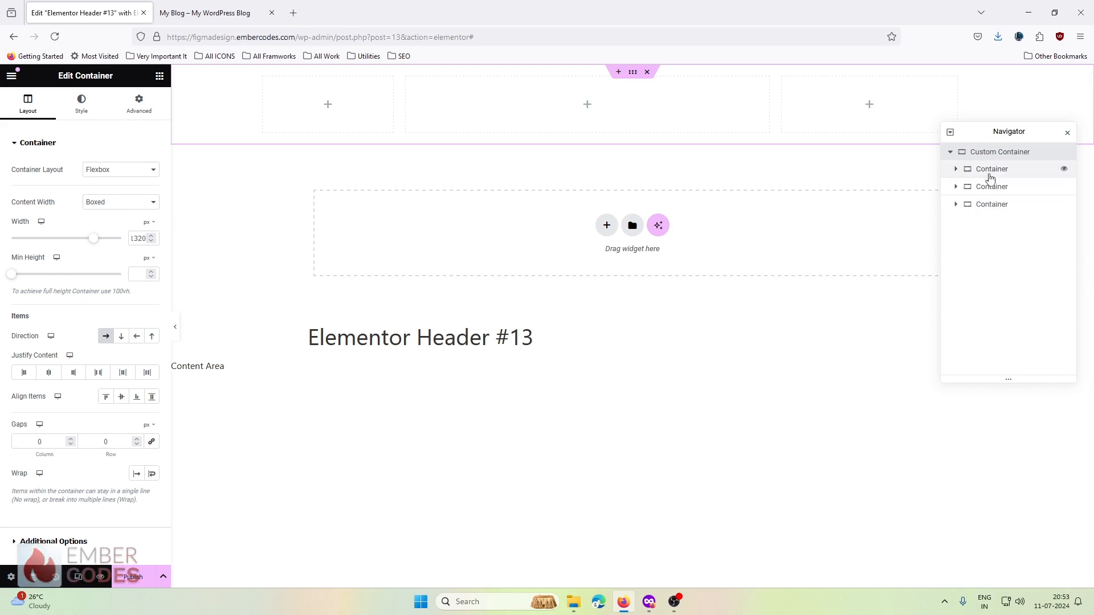
left_click(986, 171)
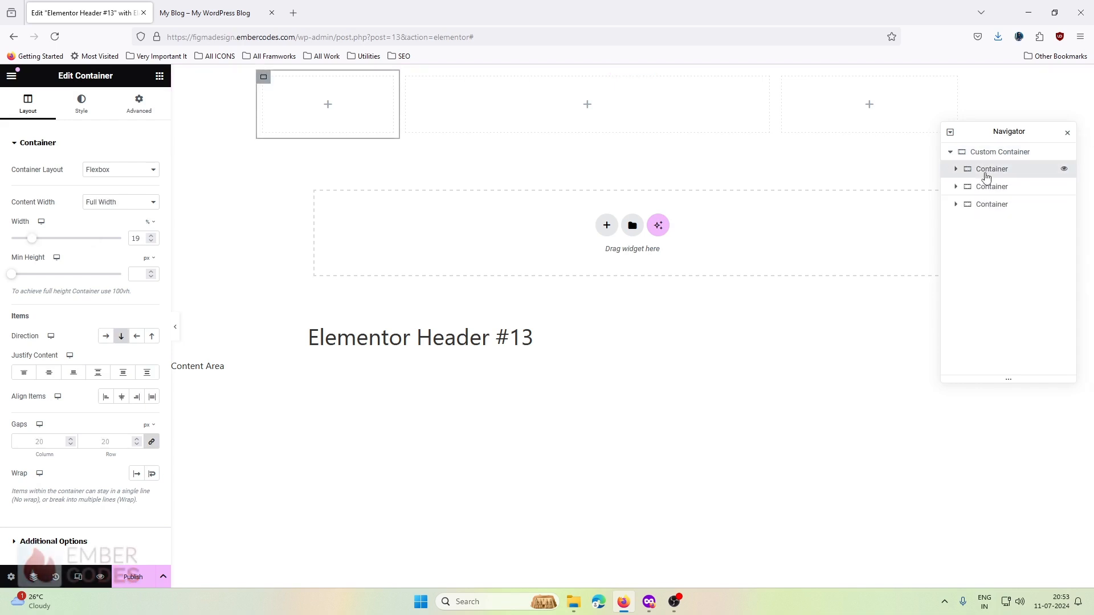
left_click(984, 195)
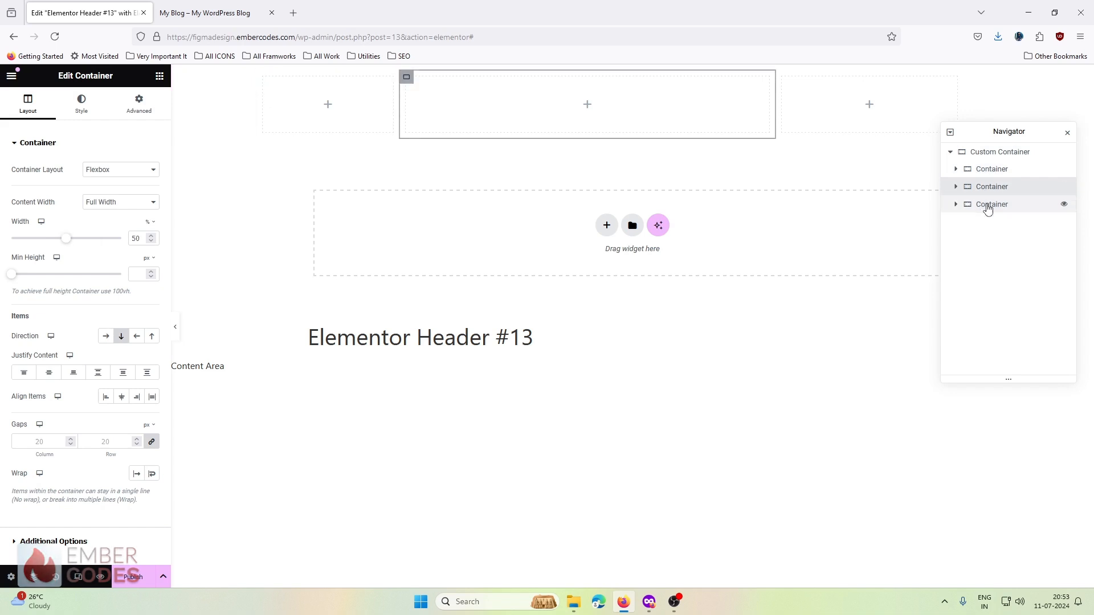
left_click(987, 208)
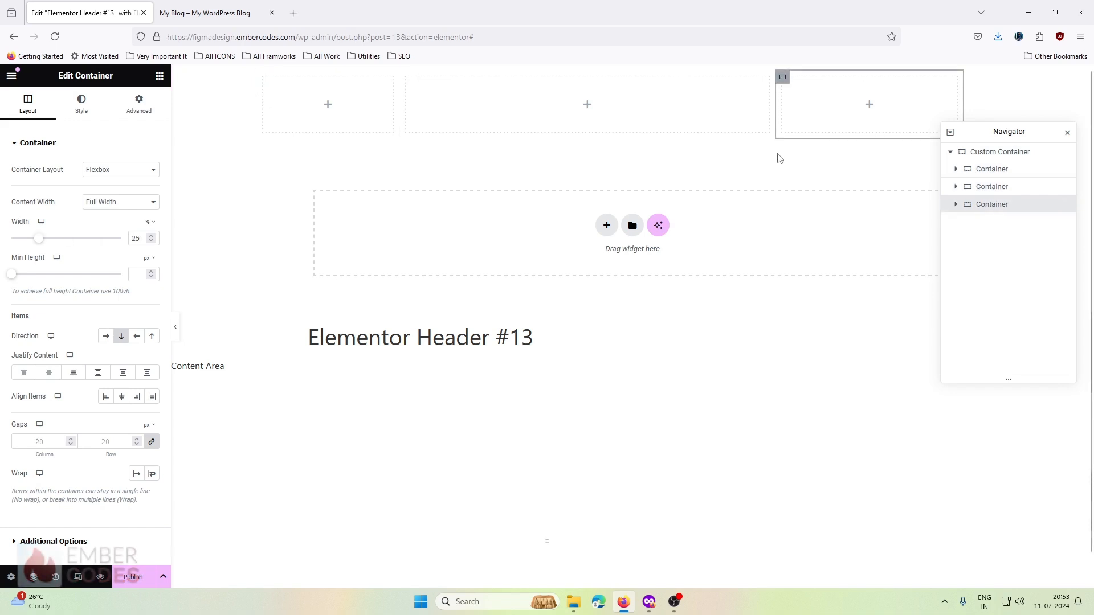
Add a WordPress Menu widget to the first inner container, widening that column to about 27.1% and narrowing the middle one.
left_click(329, 111)
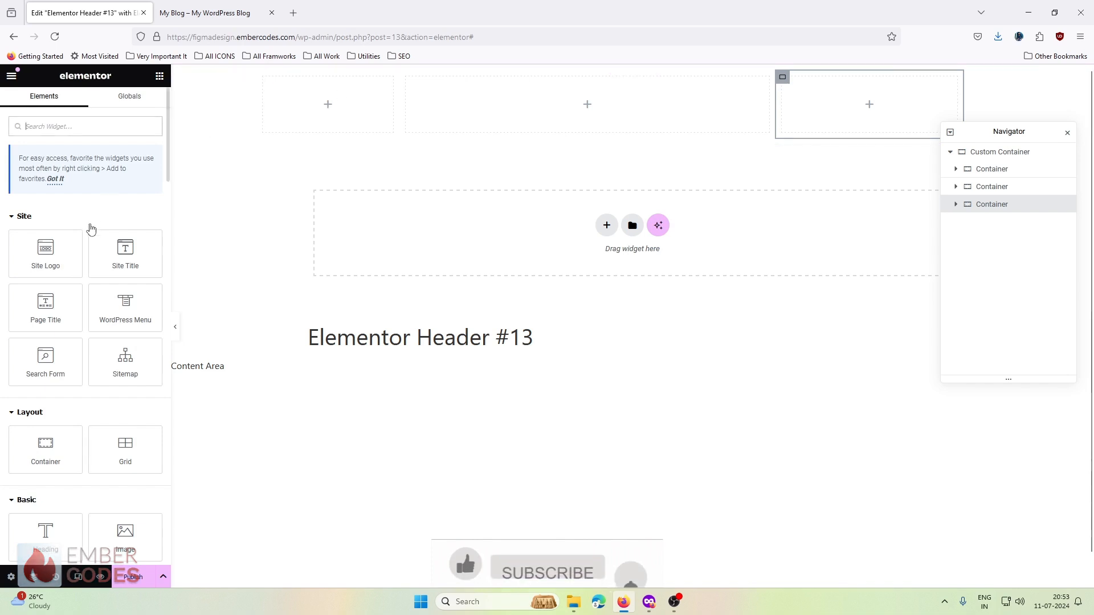
type("nav")
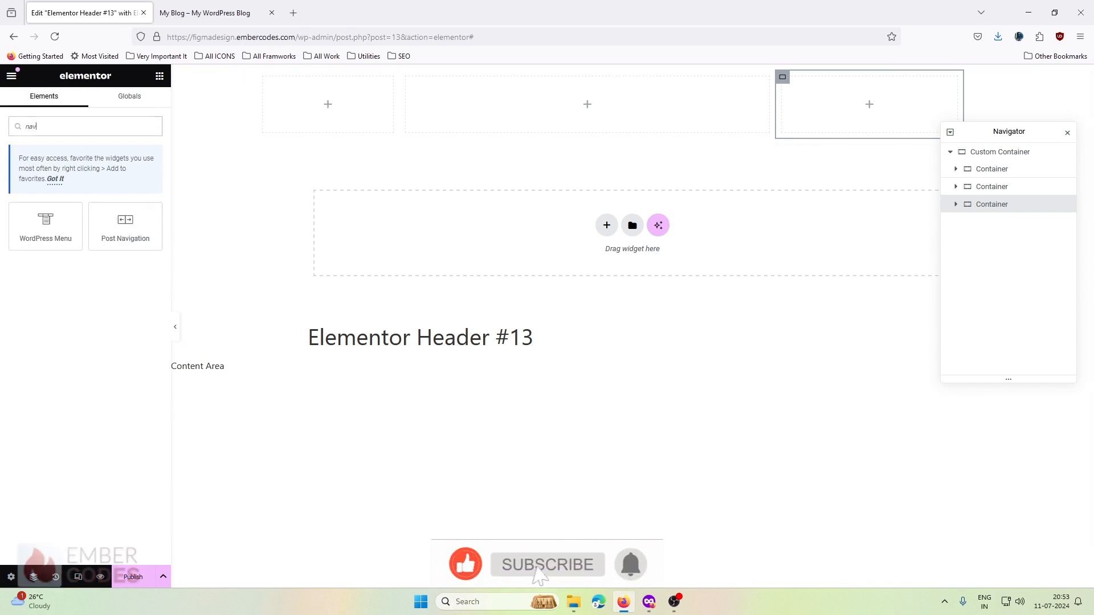
key("BackSpace")
key("BackSpace")
key("BackSpace")
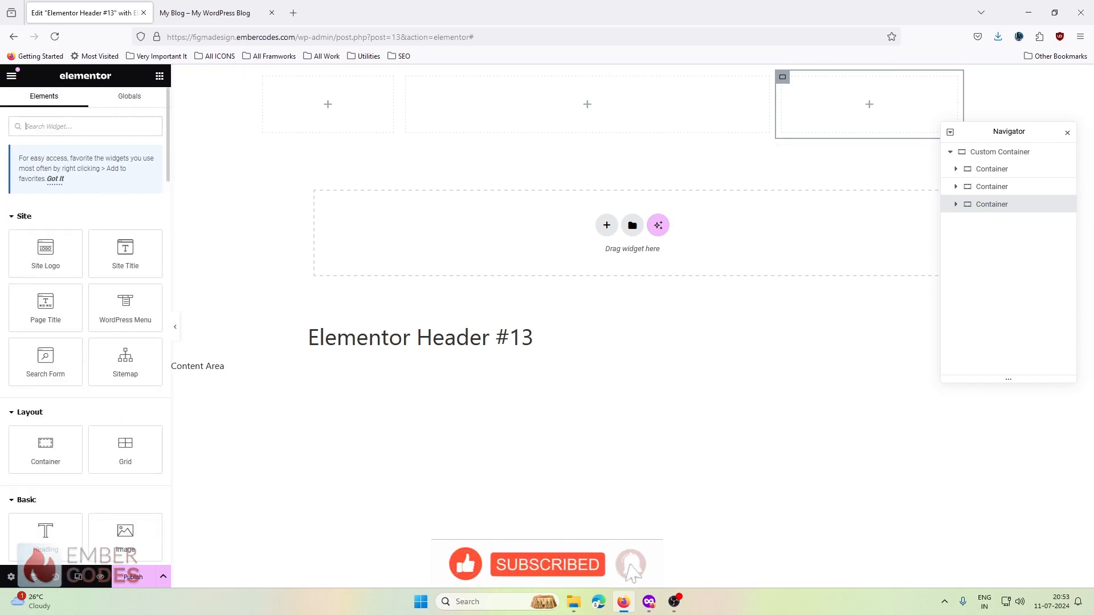
type("menu")
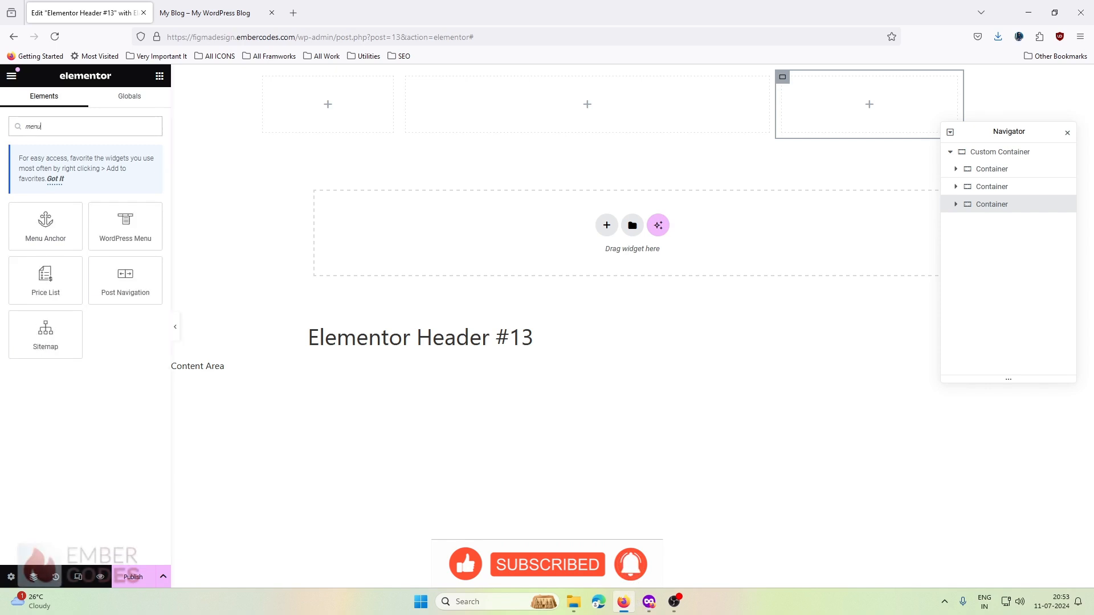
left_click_drag(117, 230, 315, 107)
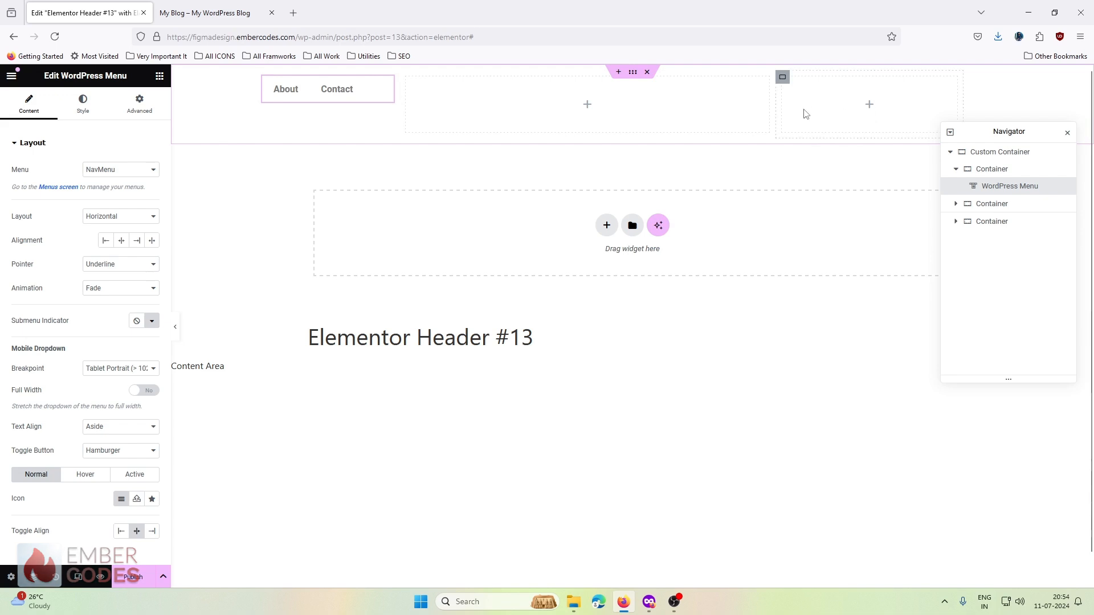
left_click_drag(406, 112, 520, 117)
left_click_drag(822, 110, 724, 116)
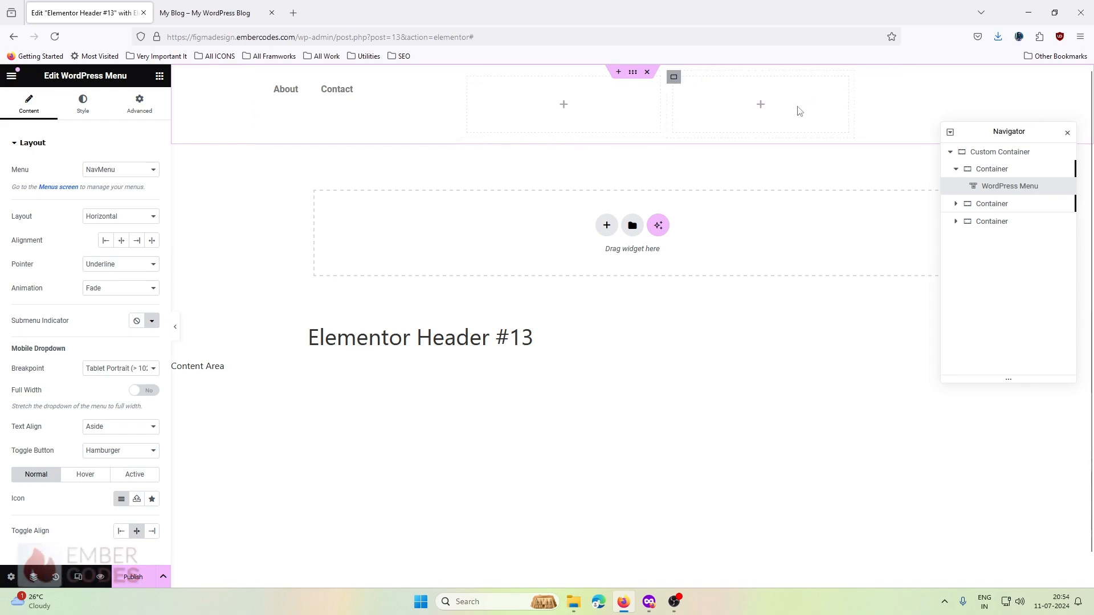
Add a Heading widget to the middle inner container.
left_click(563, 109)
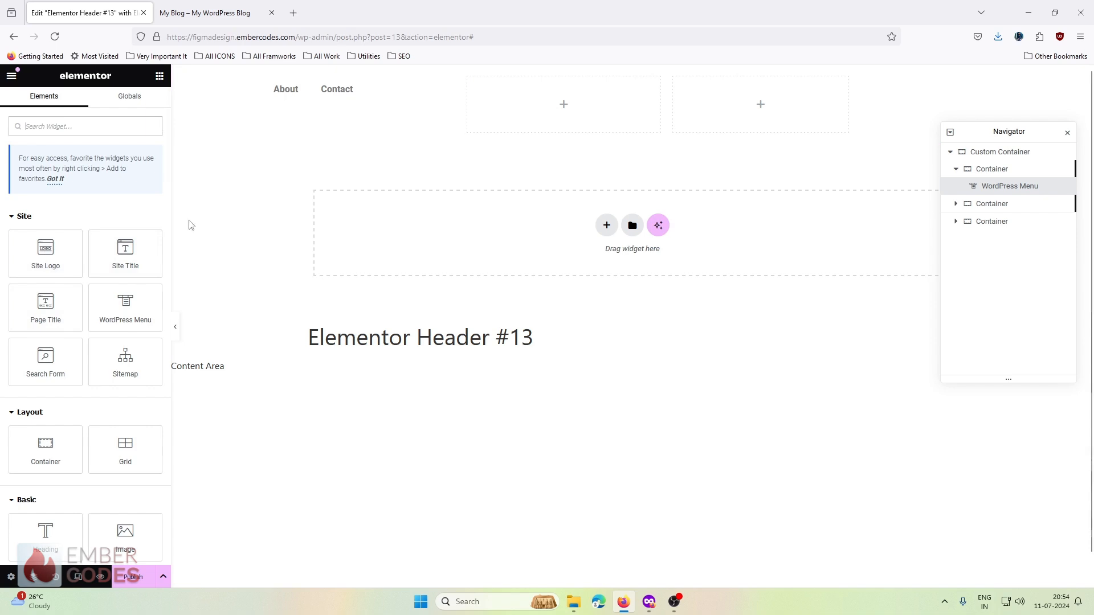
scroll(124, 287, "down", 4)
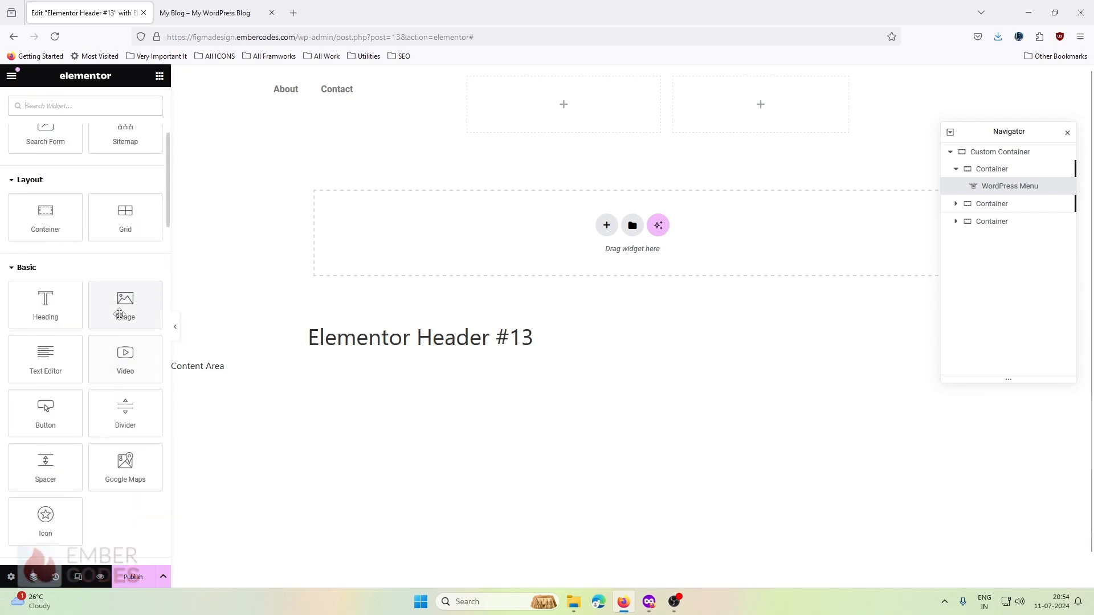
scroll(114, 282, "down", 1)
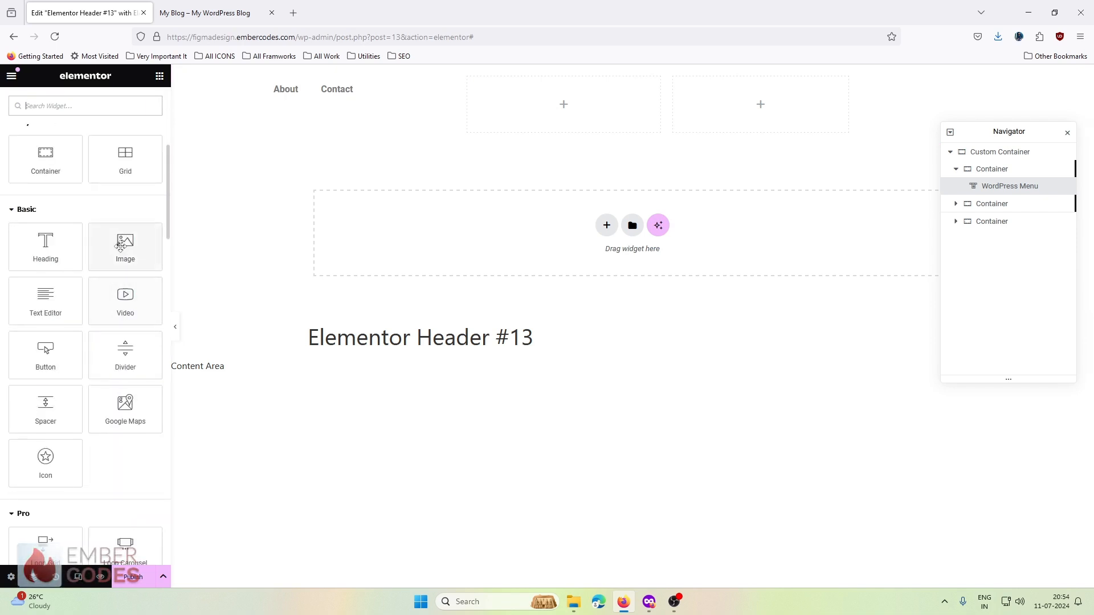
left_click_drag(74, 256, 462, 76)
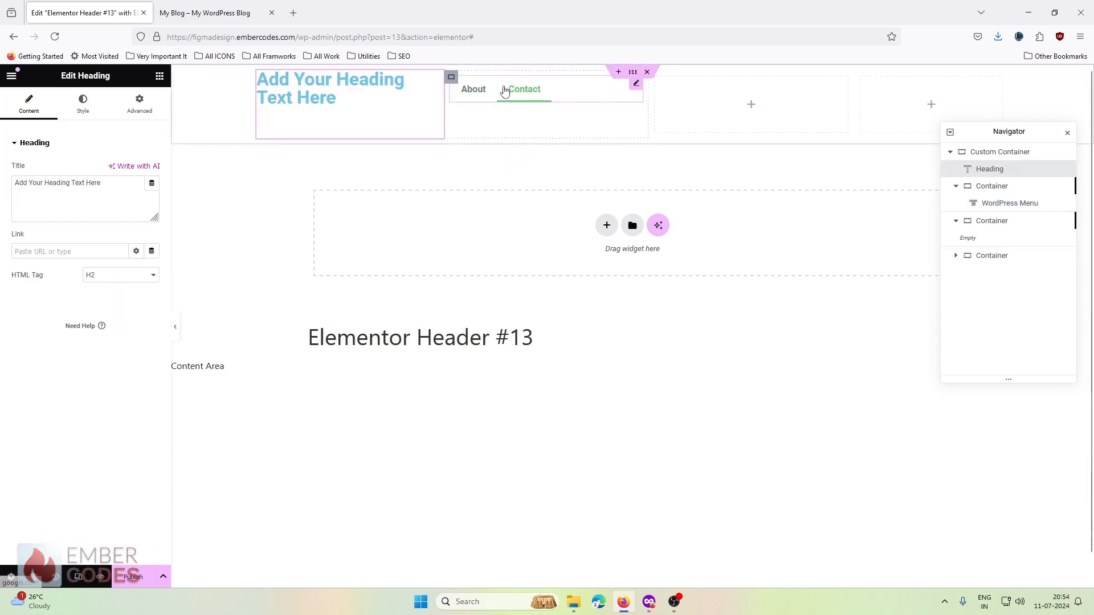
key("ctrl+z")
Replace the heading's placeholder title with "Landing".
left_click(507, 89)
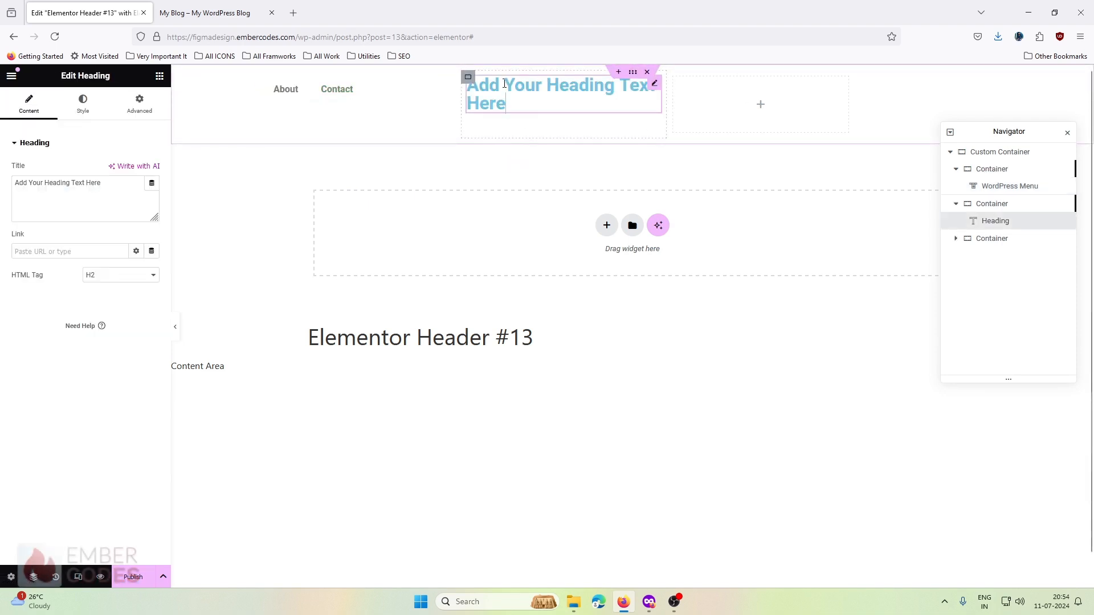
key("BackSpace")
key("BackSpace")
key("BackSpace")
key("BackSpace")
key("BackSpace")
key("BackSpace")
key("BackSpace")
key("BackSpace")
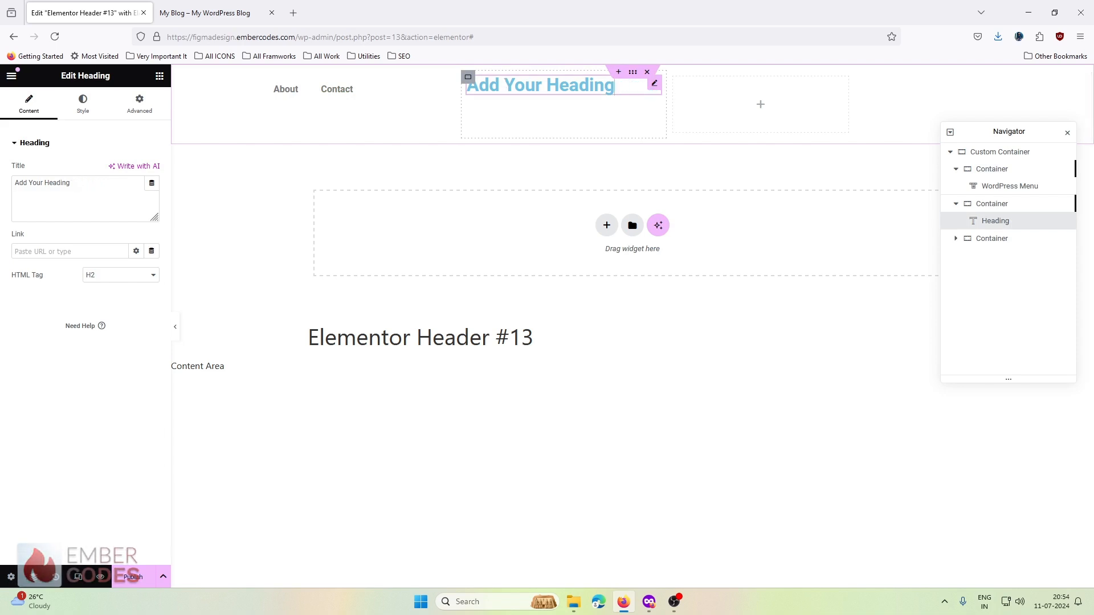
key("ctrl+a")
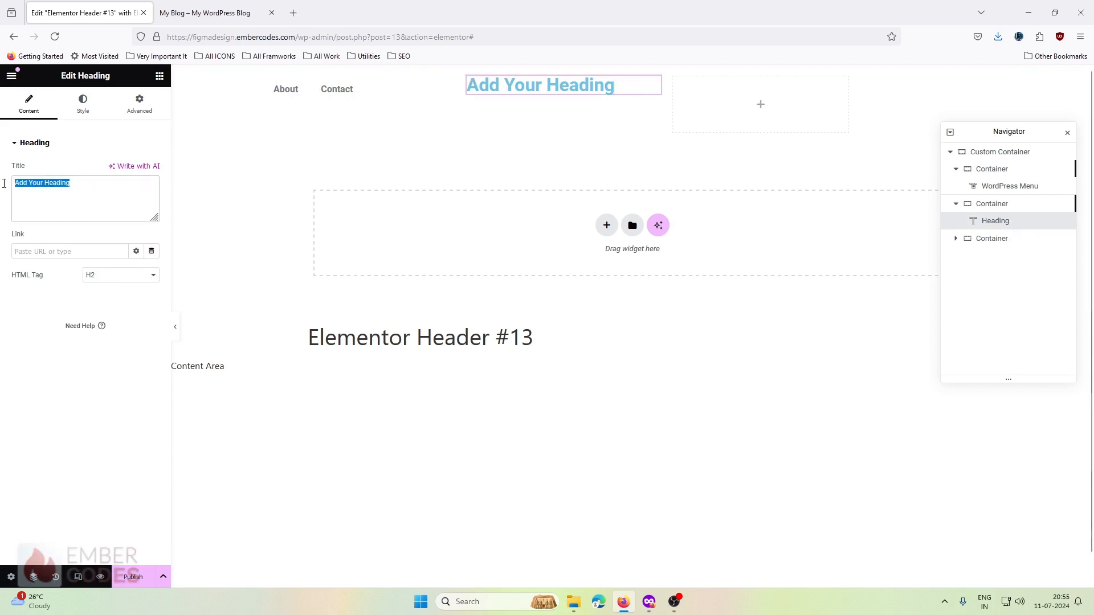
type("Landing")
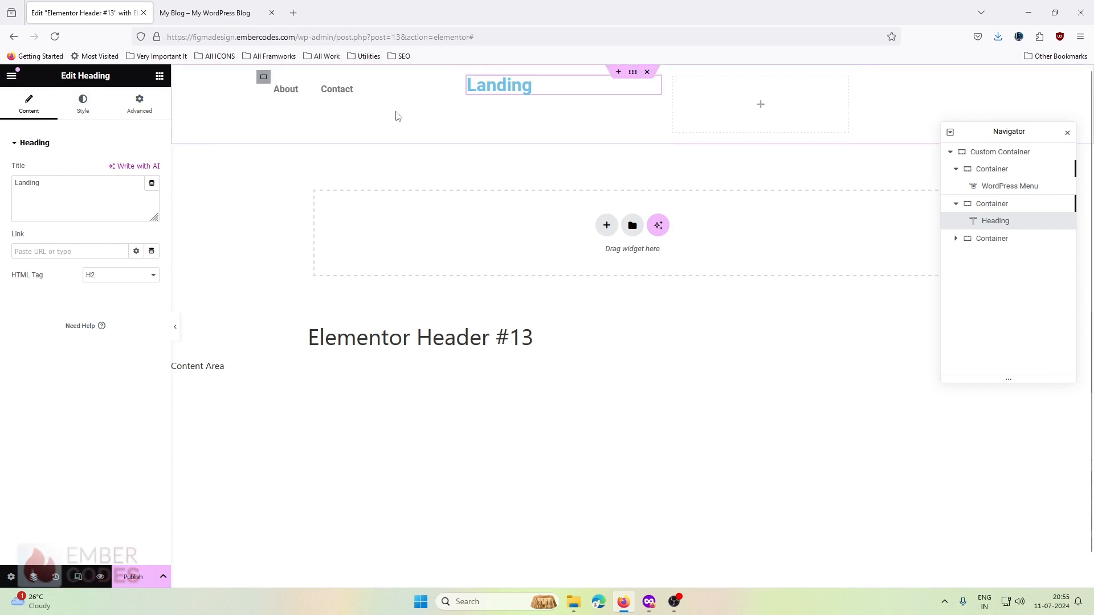
Add a Button widget to the third inner container.
left_click(159, 76)
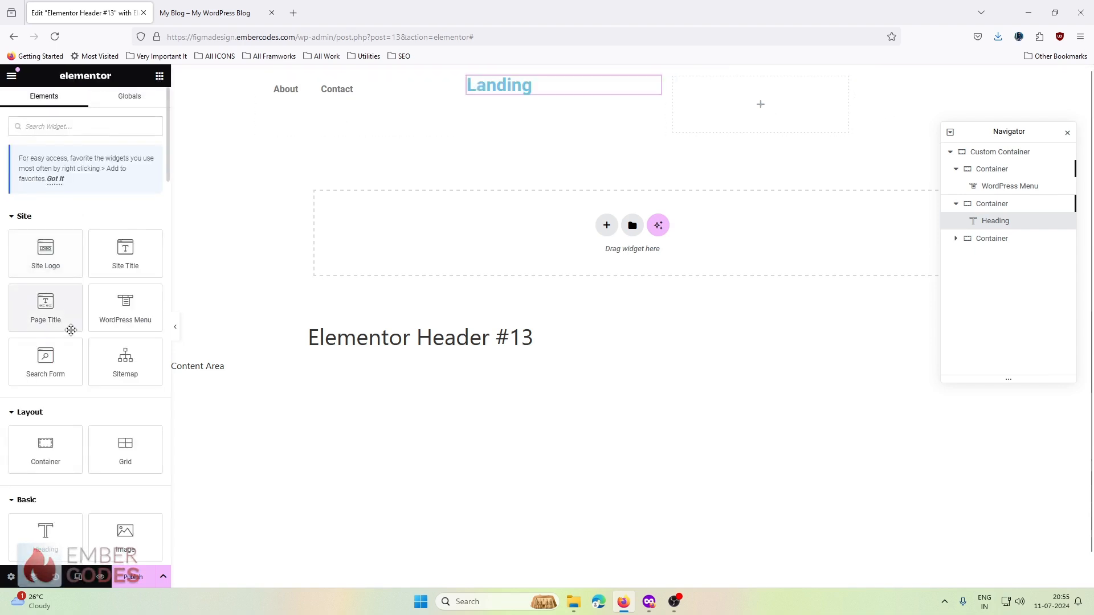
scroll(72, 365, "down", 2)
scroll(72, 375, "down", 2)
left_click_drag(45, 421, 830, 82)
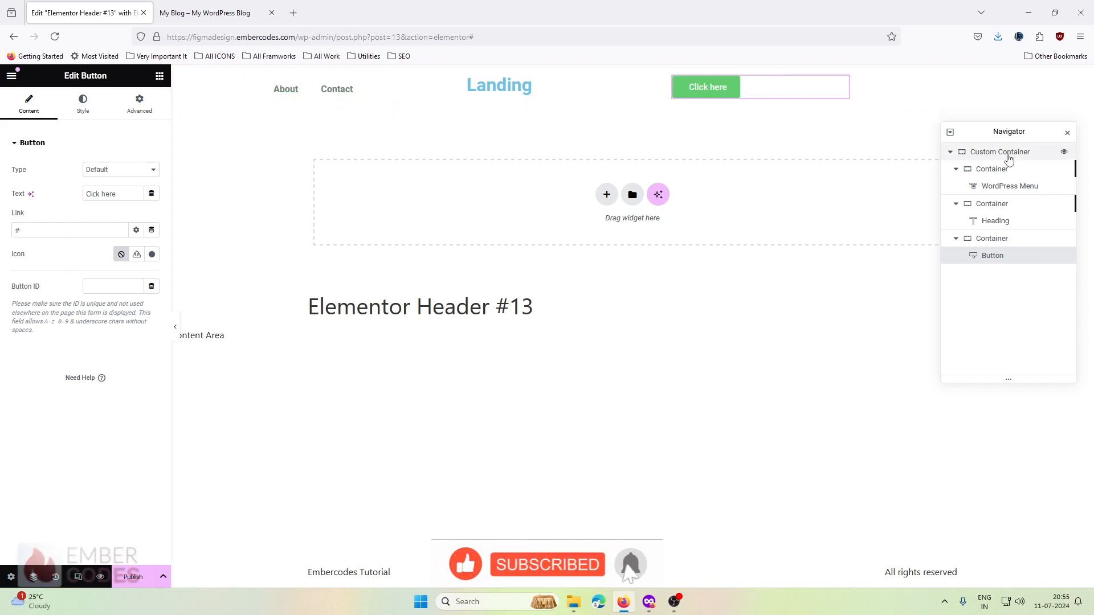
Try a boxed width of about 1371 px on Custom Container and set it back to 1320 px.
left_click(969, 152)
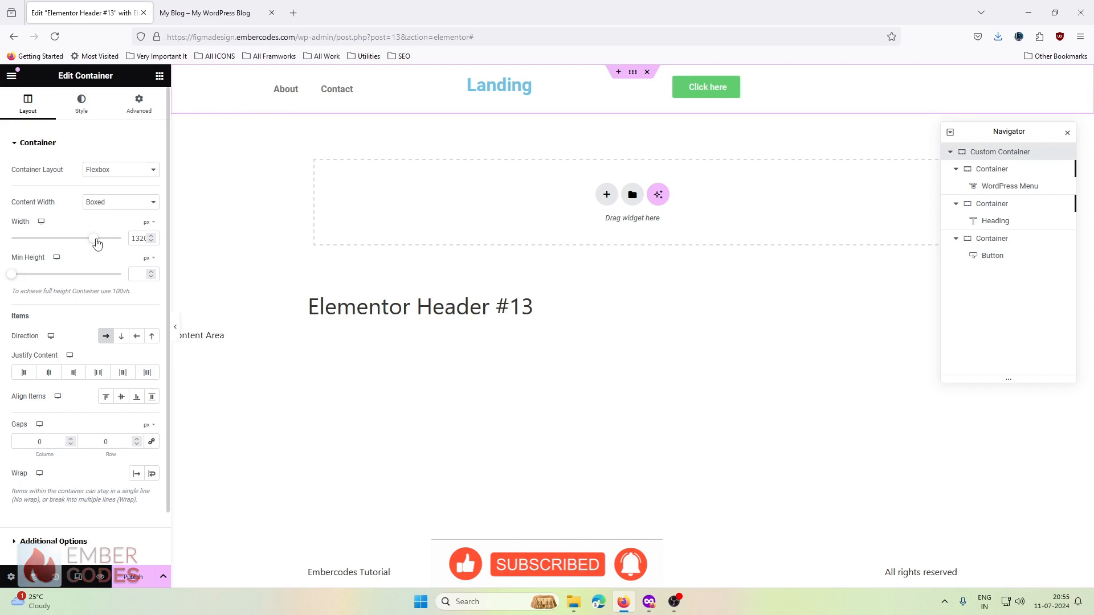
mouse_move(97, 244)
left_mouse_down()
mouse_move(121, 244)
mouse_move(98, 244)
left_mouse_up()
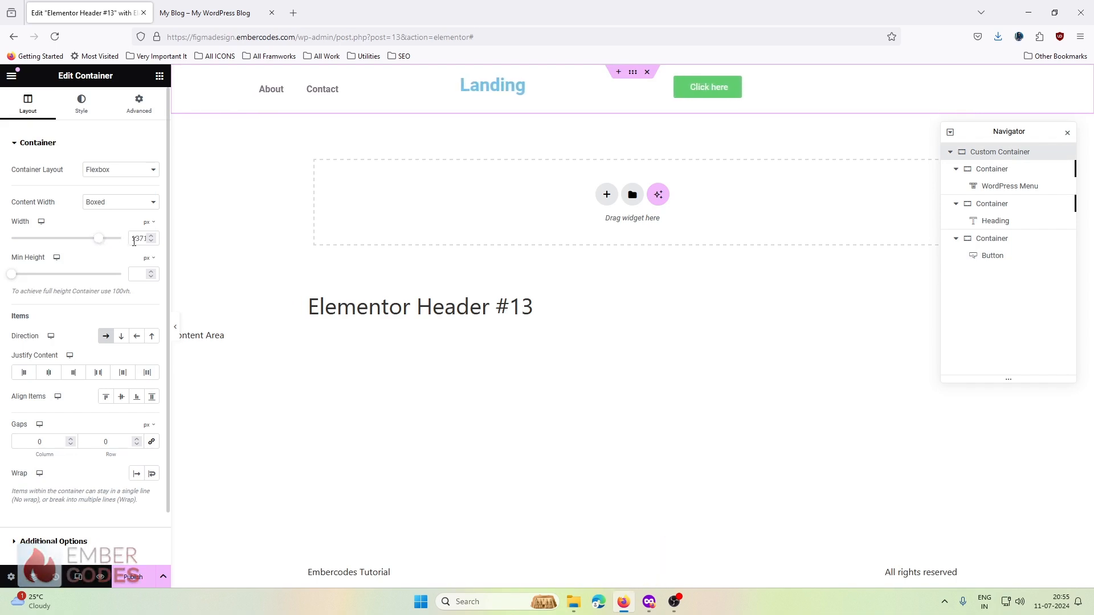
type("1320")
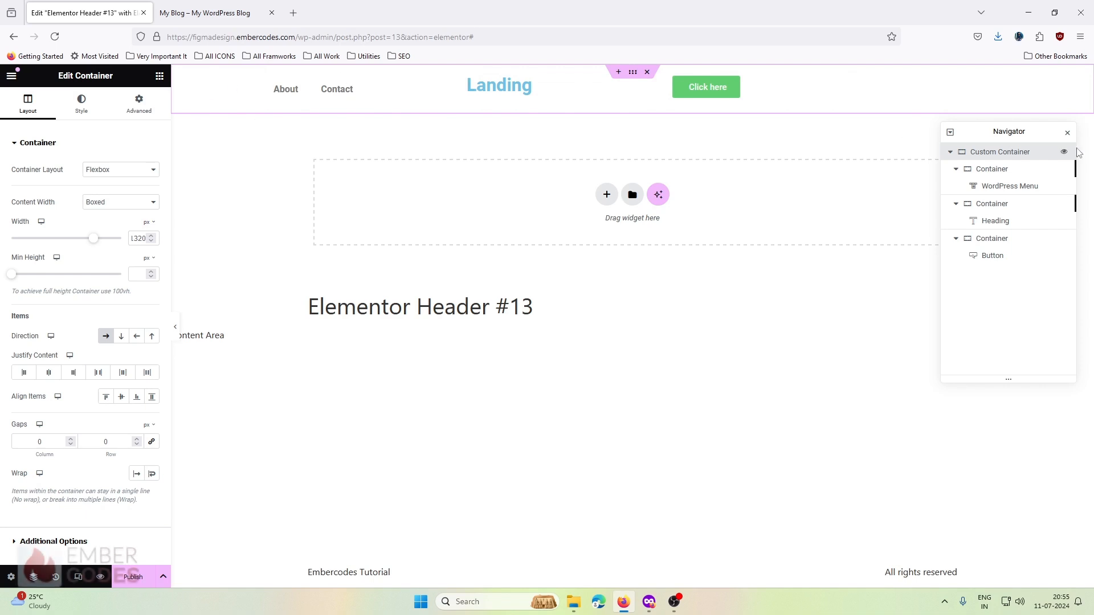
Collapse the three inner containers in the Navigator.
left_click(956, 169)
left_click(956, 186)
left_click(956, 204)
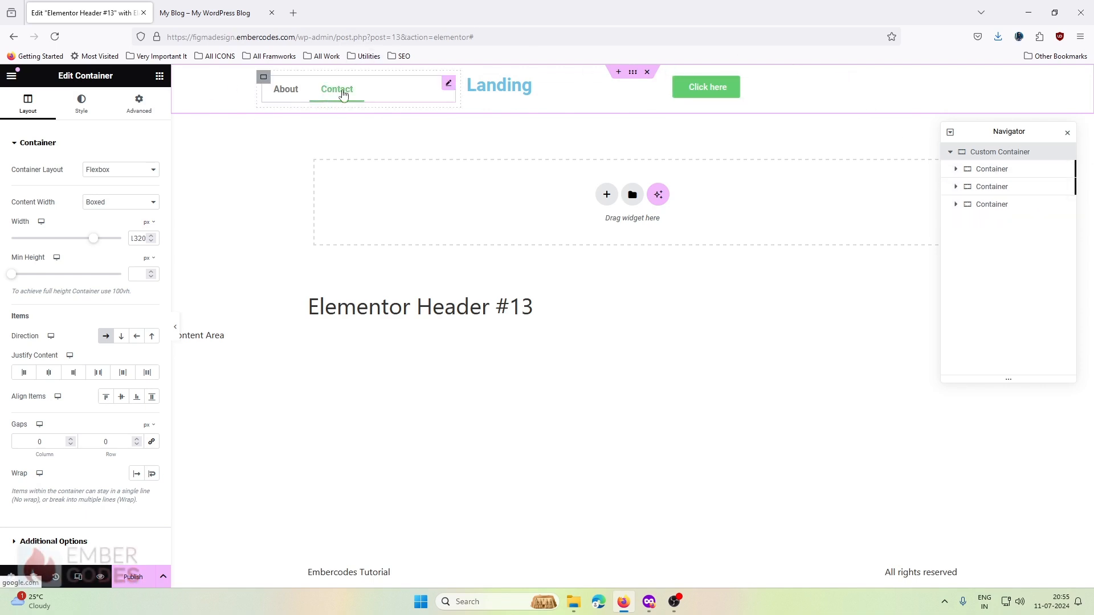
Set the padding of Custom Container to 0 px on all sides.
left_click(264, 80)
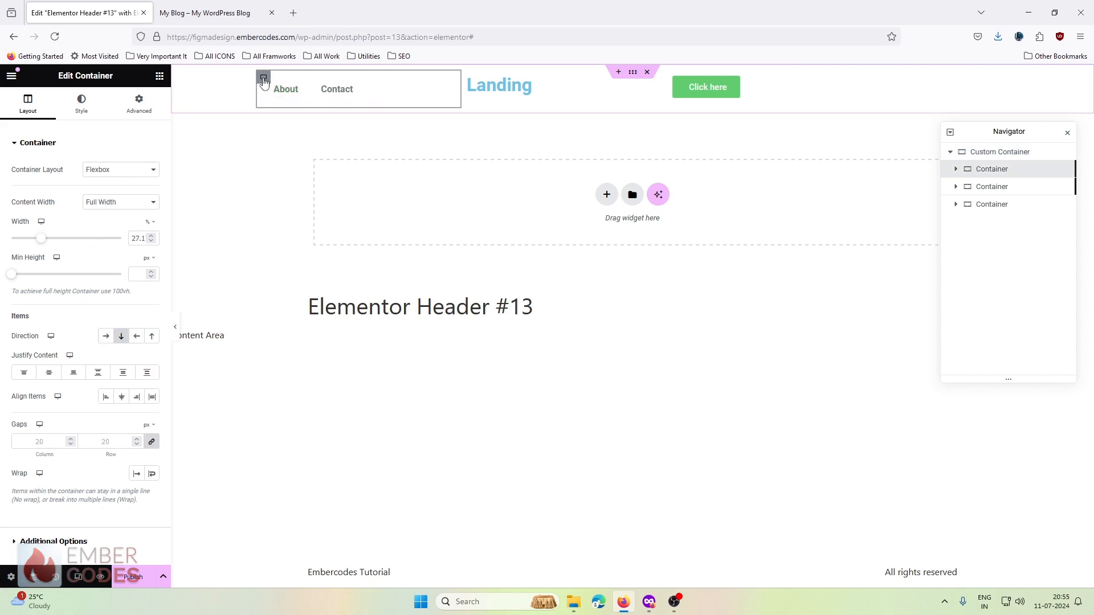
left_click(976, 152)
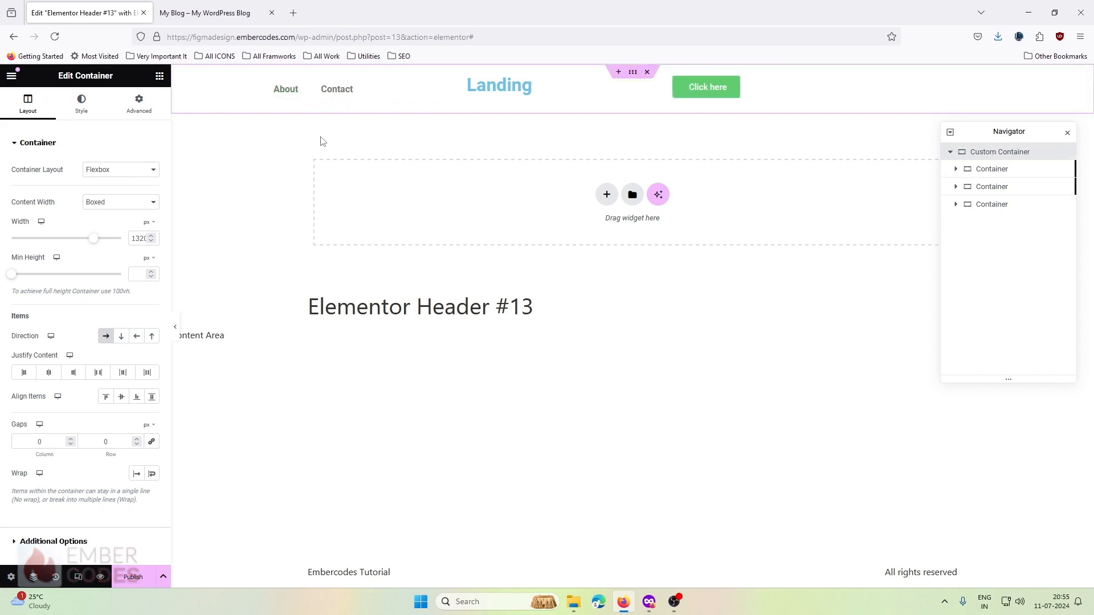
left_click(139, 102)
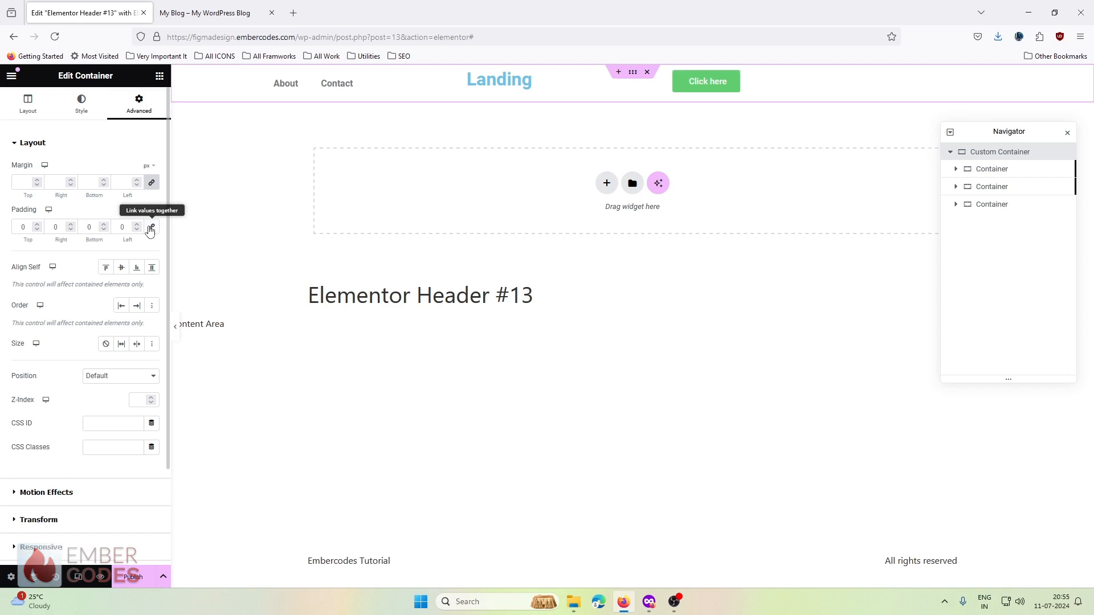
Set the padding and margin of the three inner containers to 0 px on all sides.
left_click(992, 169)
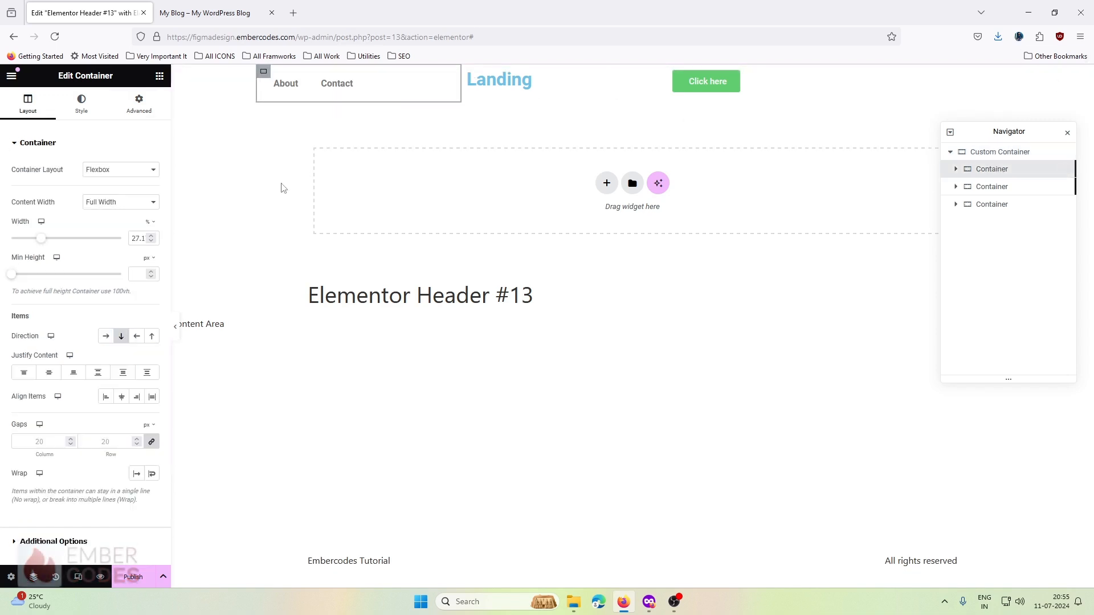
left_click(139, 102)
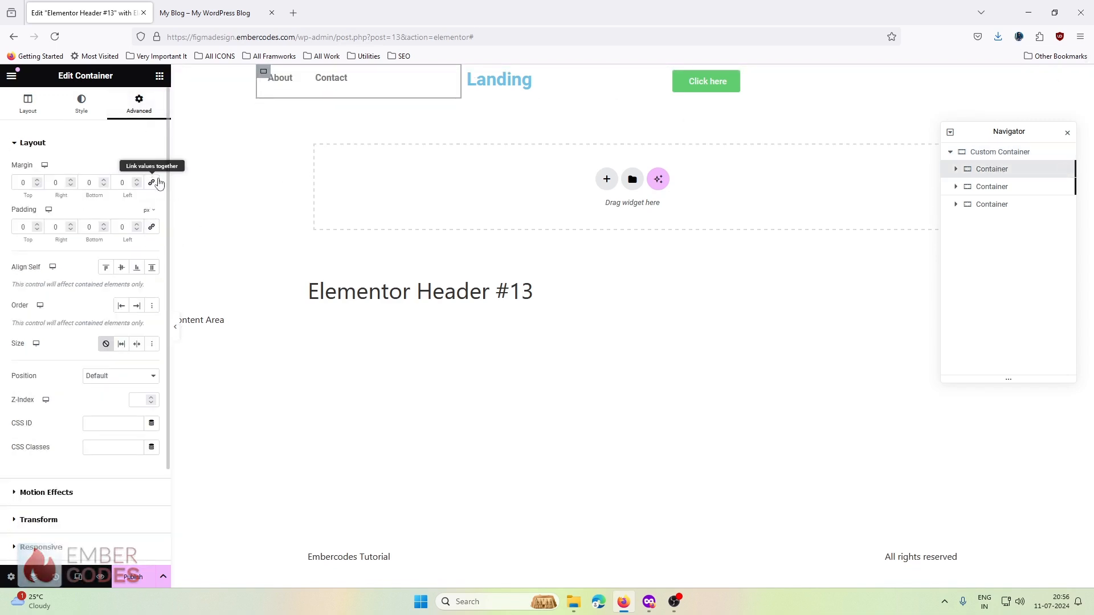
left_click(1003, 187)
left_click(139, 107)
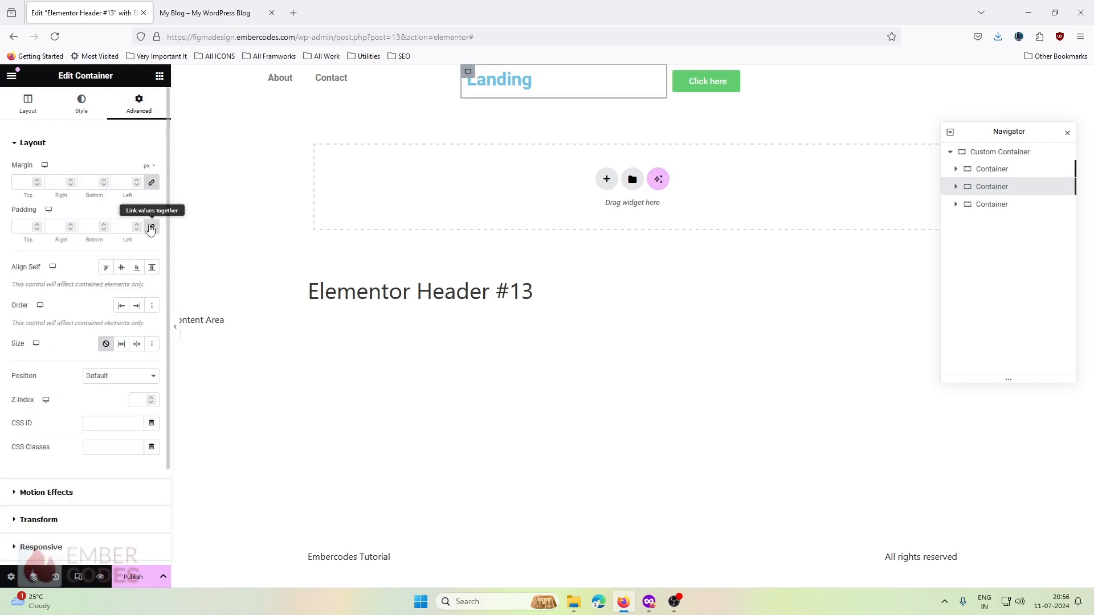
left_click(980, 204)
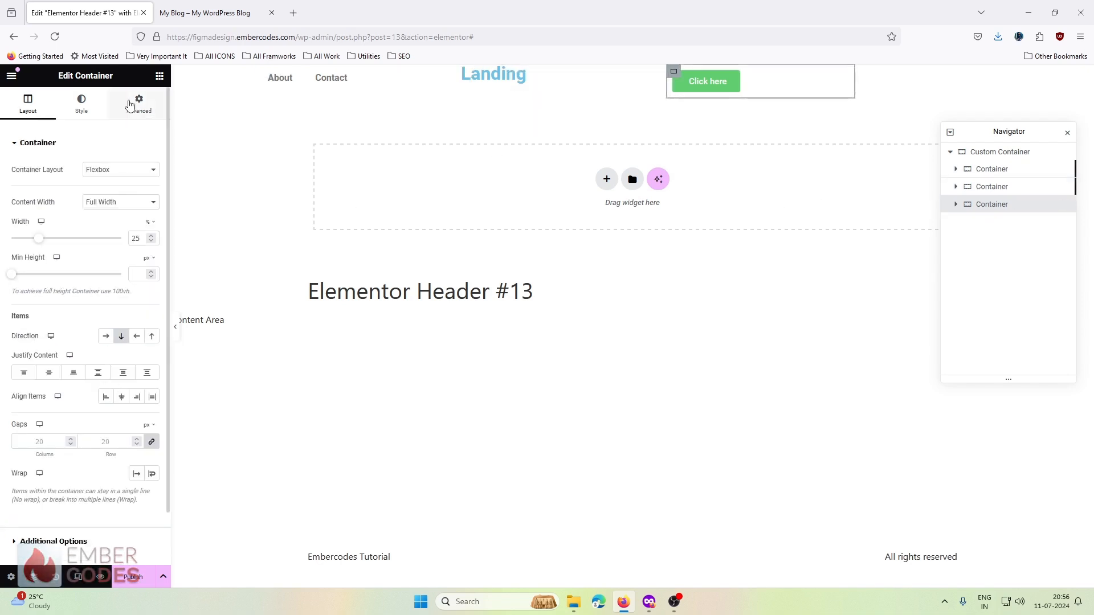
left_click(140, 104)
left_click(152, 228)
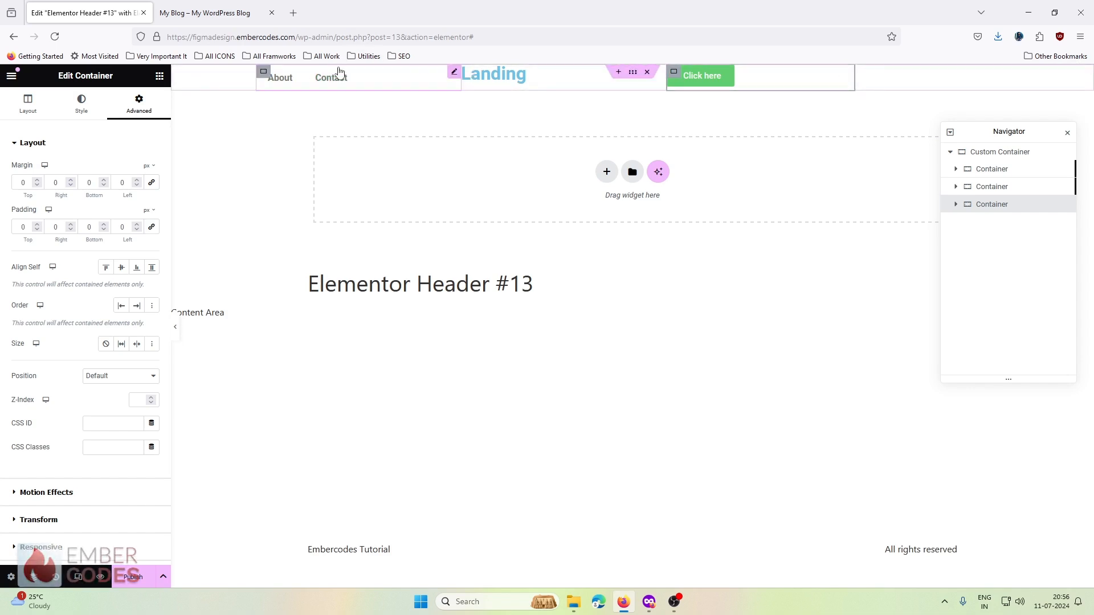
Set the minimum height of Custom Container to 60 px.
left_click(995, 153)
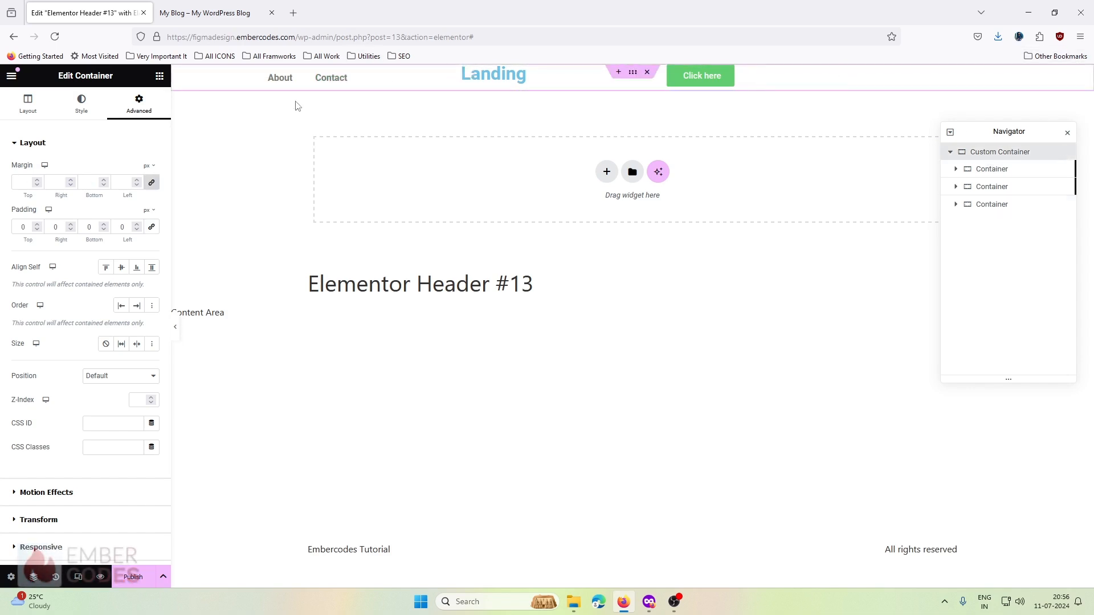
left_click(25, 97)
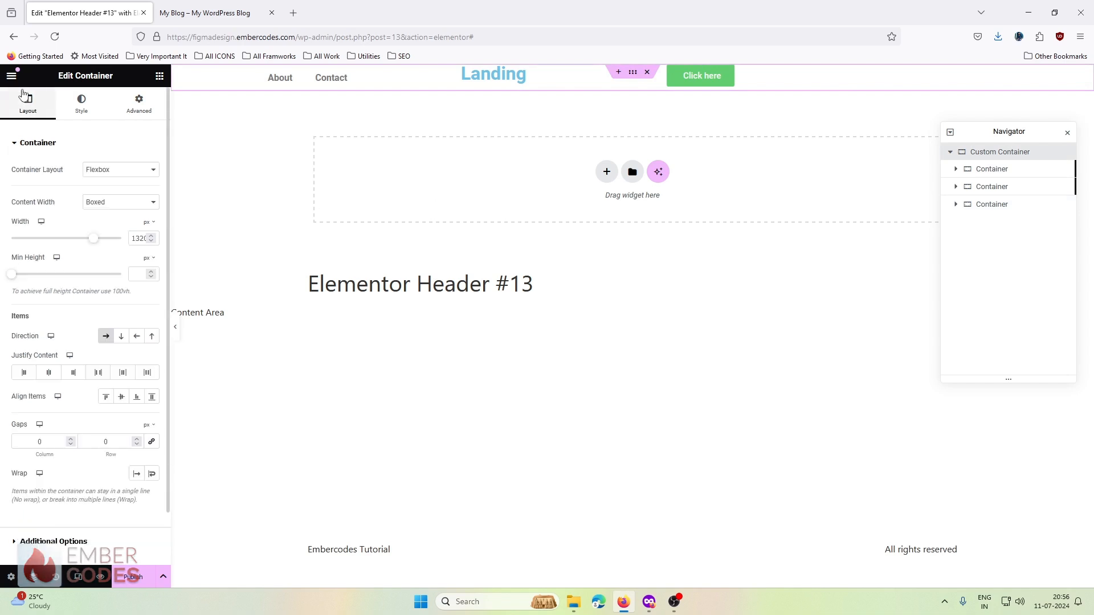
left_click_drag(17, 278, 15, 278)
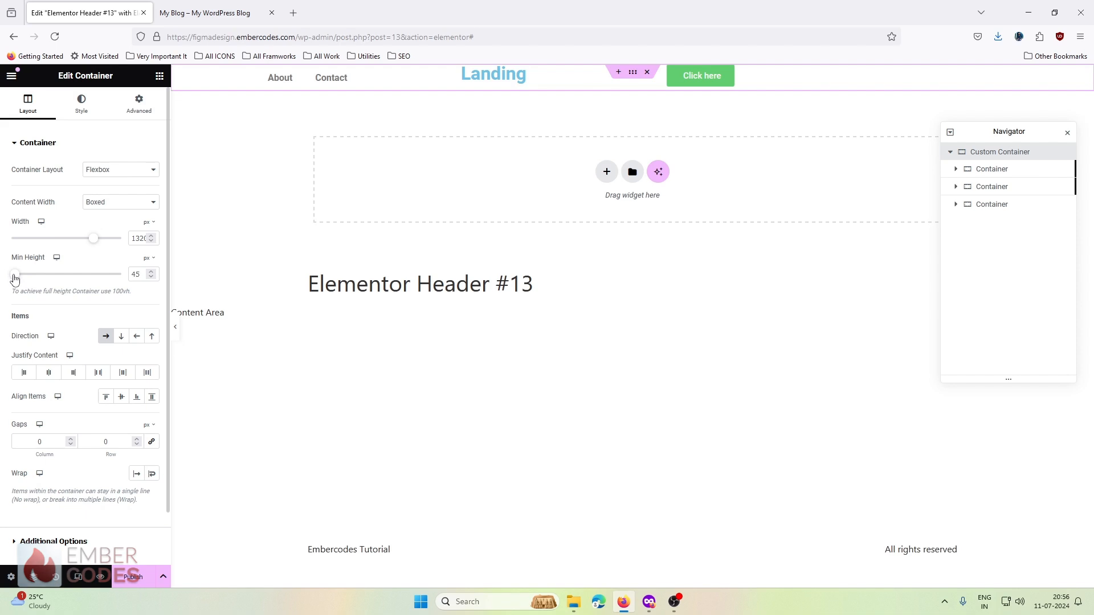
type("60")
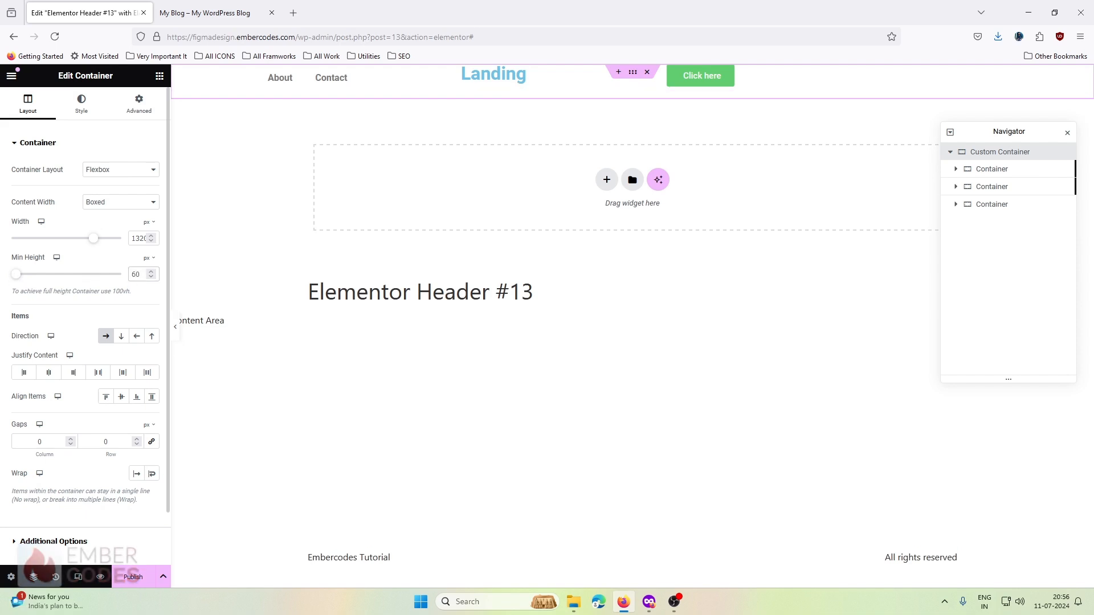
Switch to the Figma design, check the size of the header group, and return to the Elementor header editor.
left_click(656, 602)
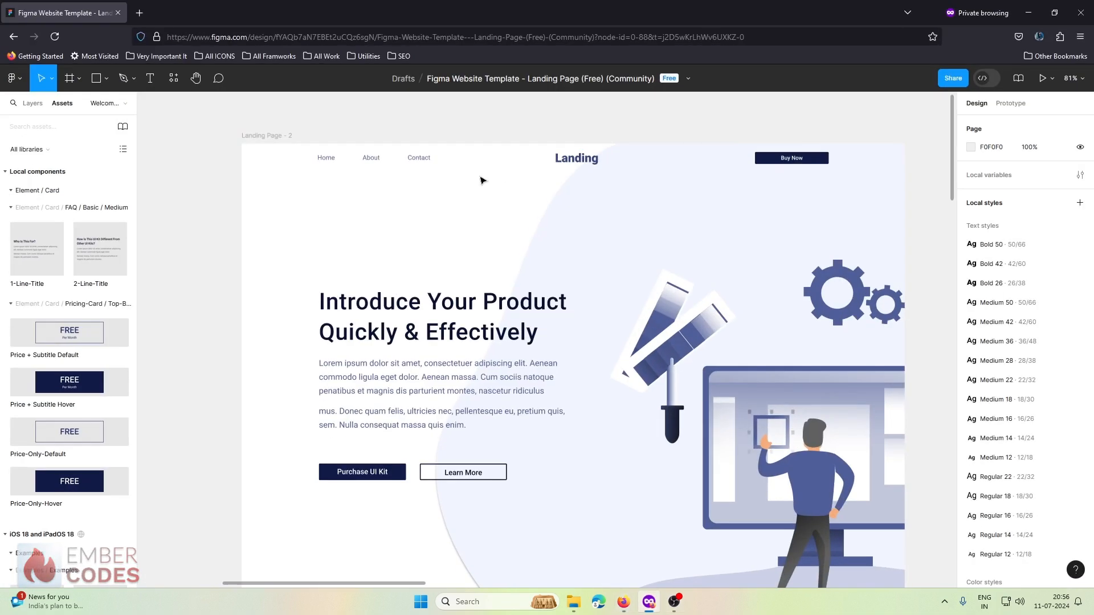
left_click(371, 155)
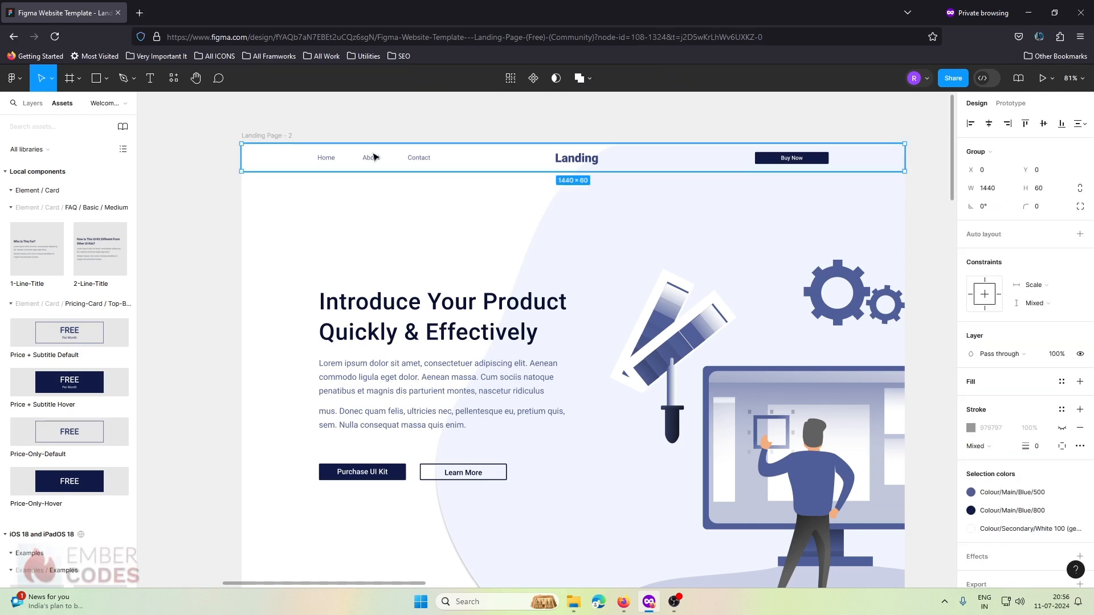
key("alt+Tab")
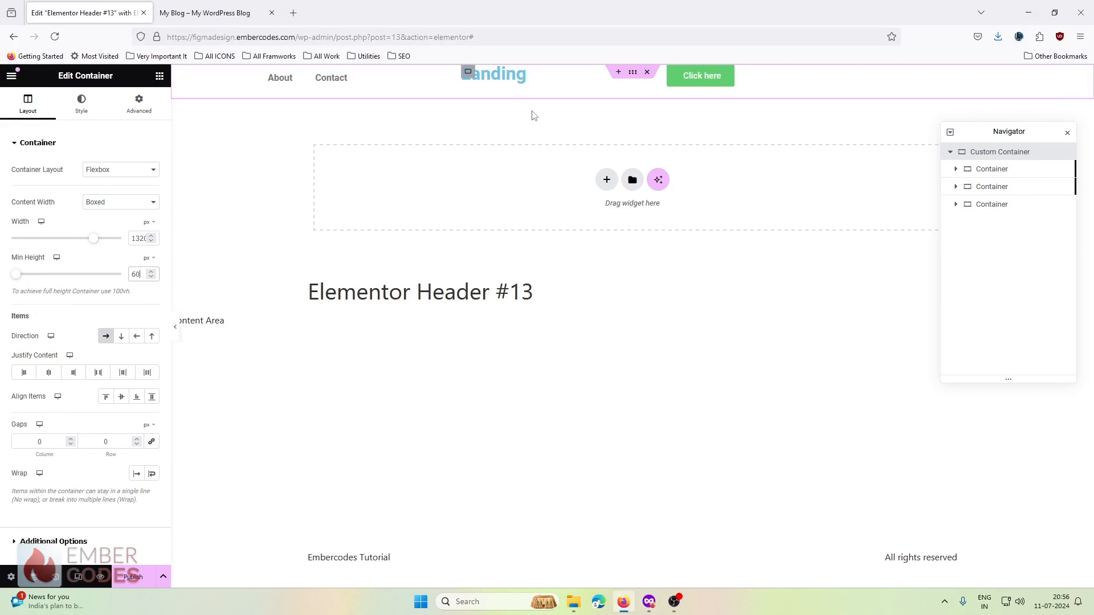
Set the Align Items option of Custom Container to Center.
scroll(43, 222, "down", 2)
scroll(43, 222, "up", 2)
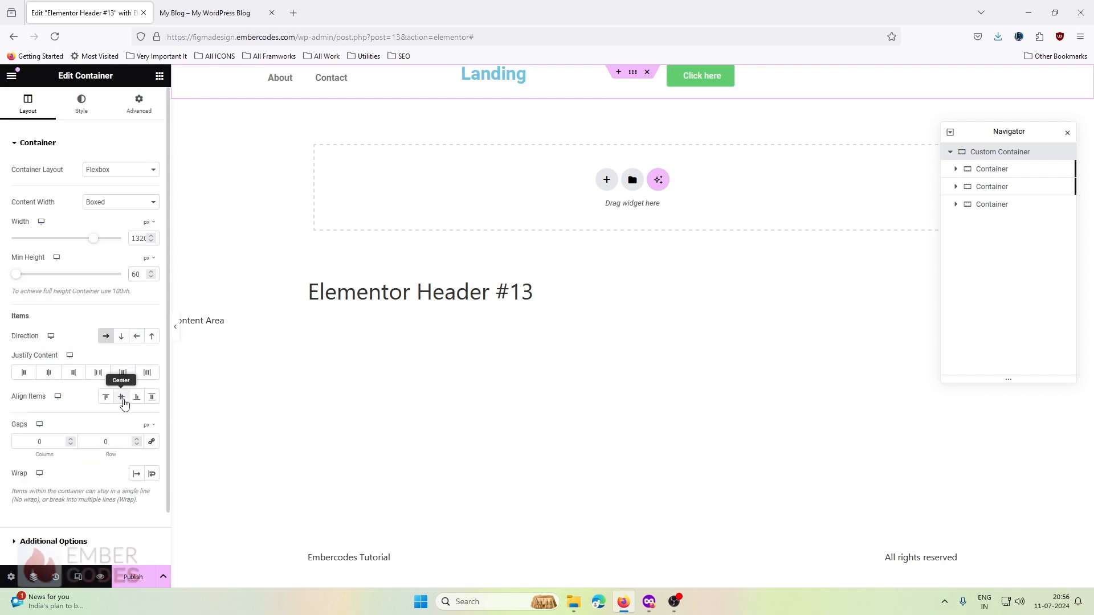
left_click(121, 396)
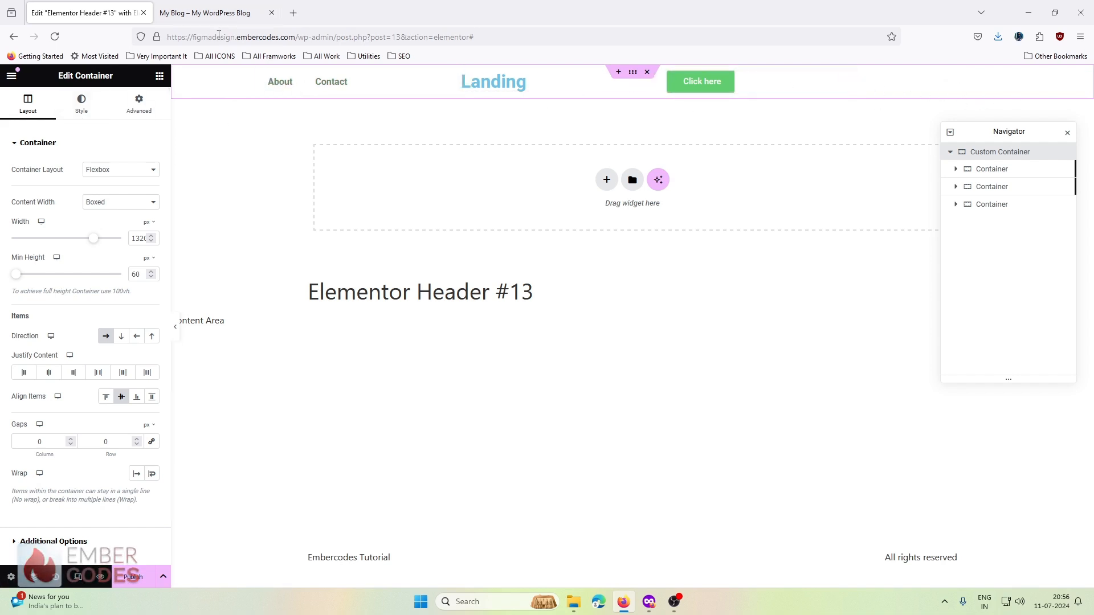
scroll(73, 249, "down", 2)
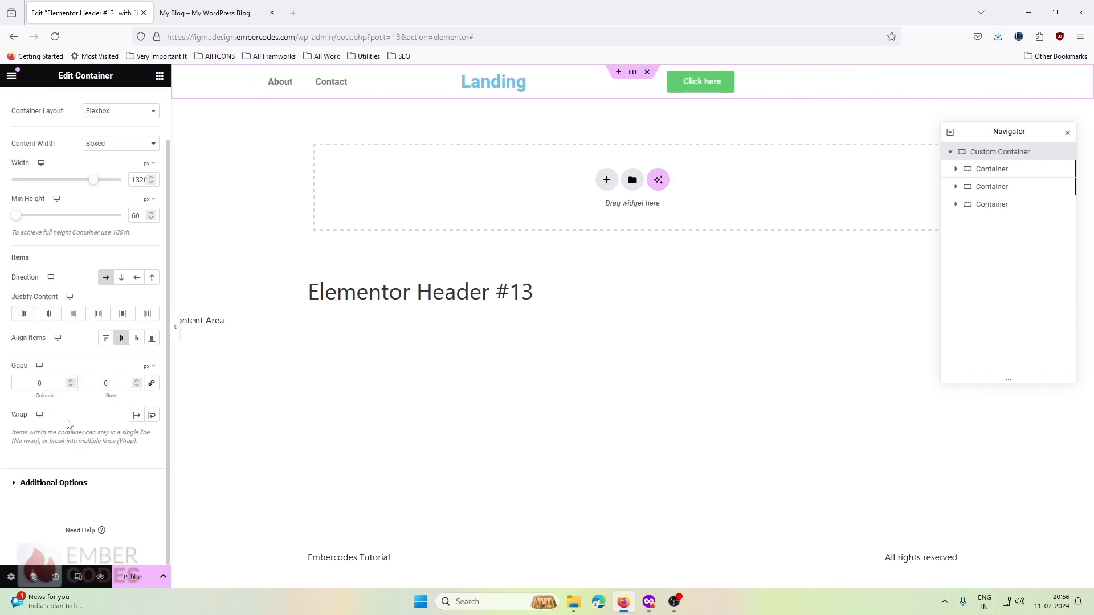
scroll(72, 420, "up", 3)
Add a box shadow to Custom Container with a vertical offset of 4 and a blur of 4.
left_click(83, 100)
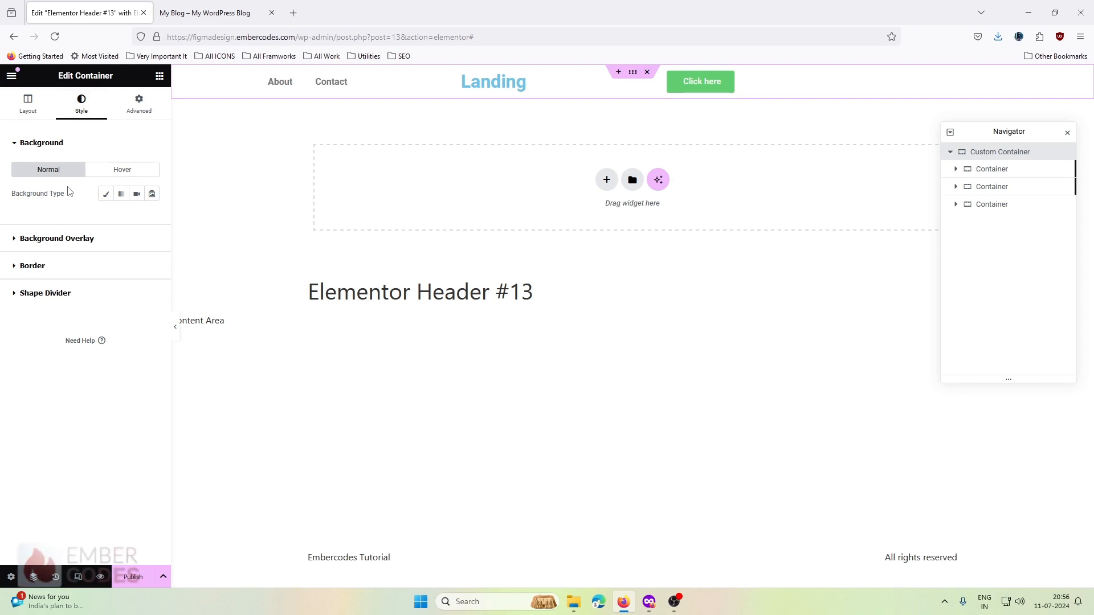
left_click(25, 239)
left_click(29, 172)
left_click(30, 200)
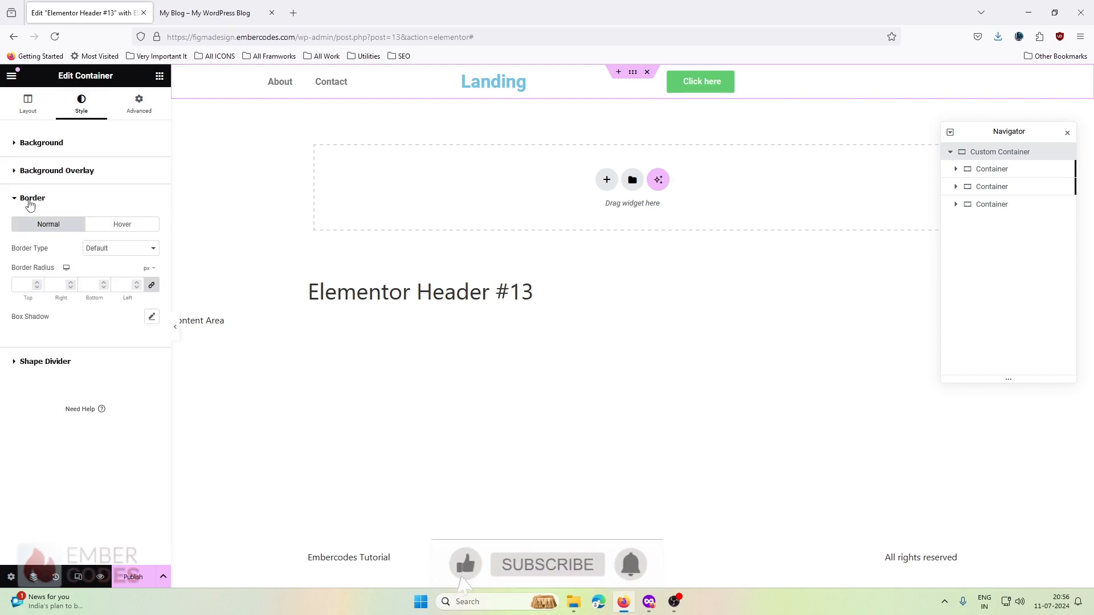
left_click(152, 318)
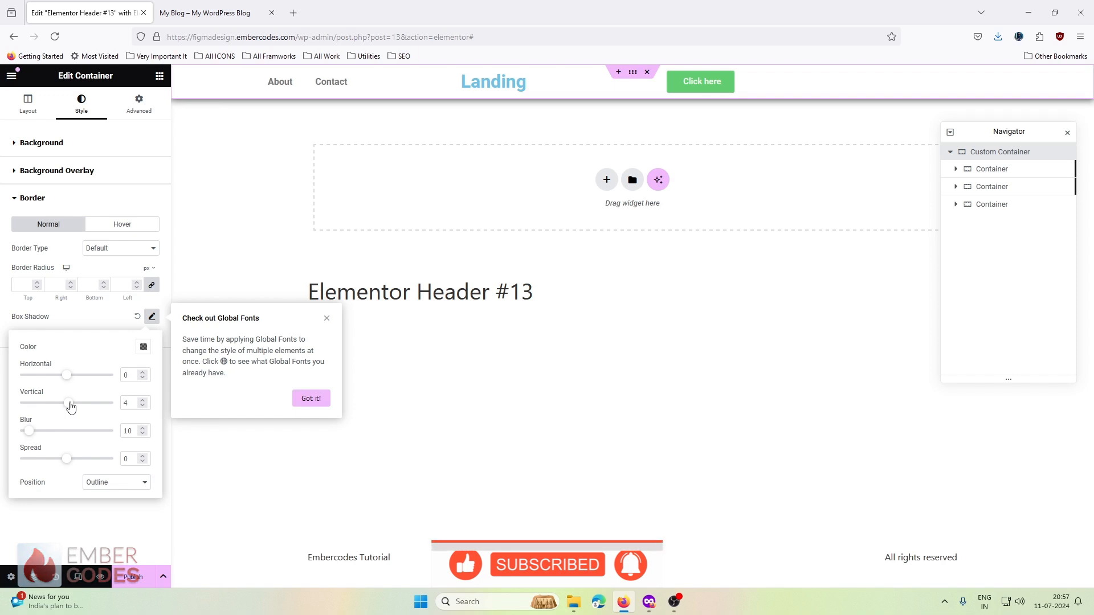
left_click_drag(68, 404, 70, 404)
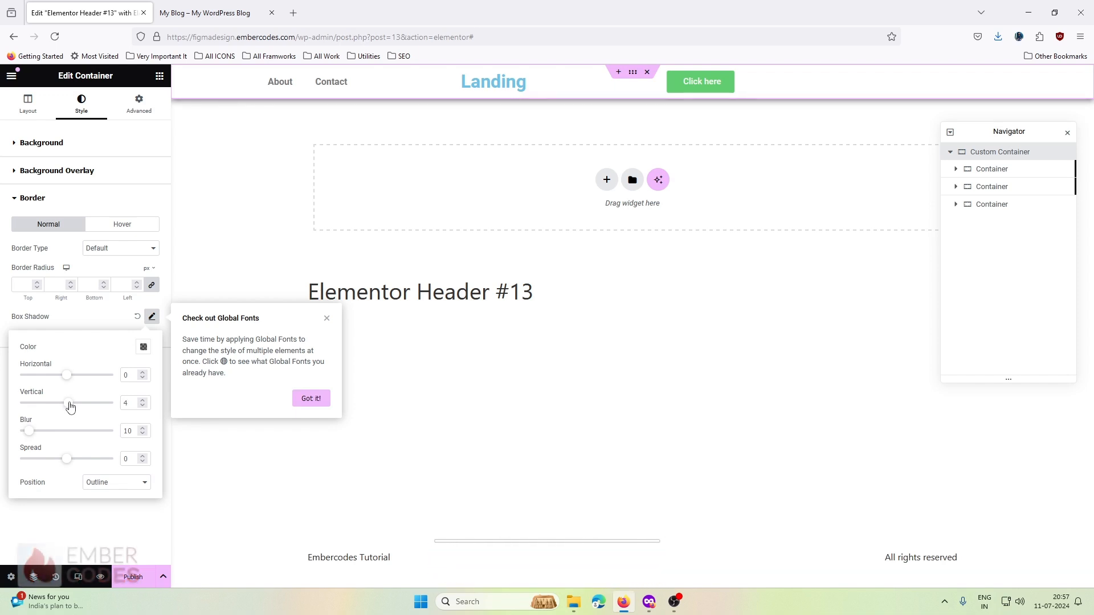
left_click_drag(29, 431, 26, 437)
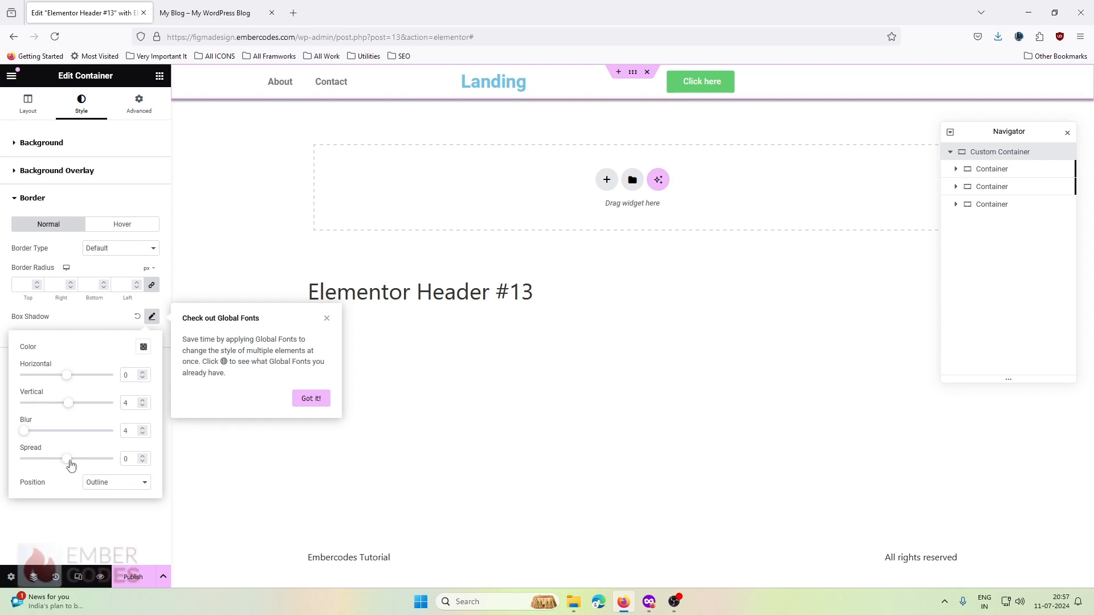
Set the box shadow color of Custom Container to rgba(0, 0, 0, 0.2).
left_click(143, 347)
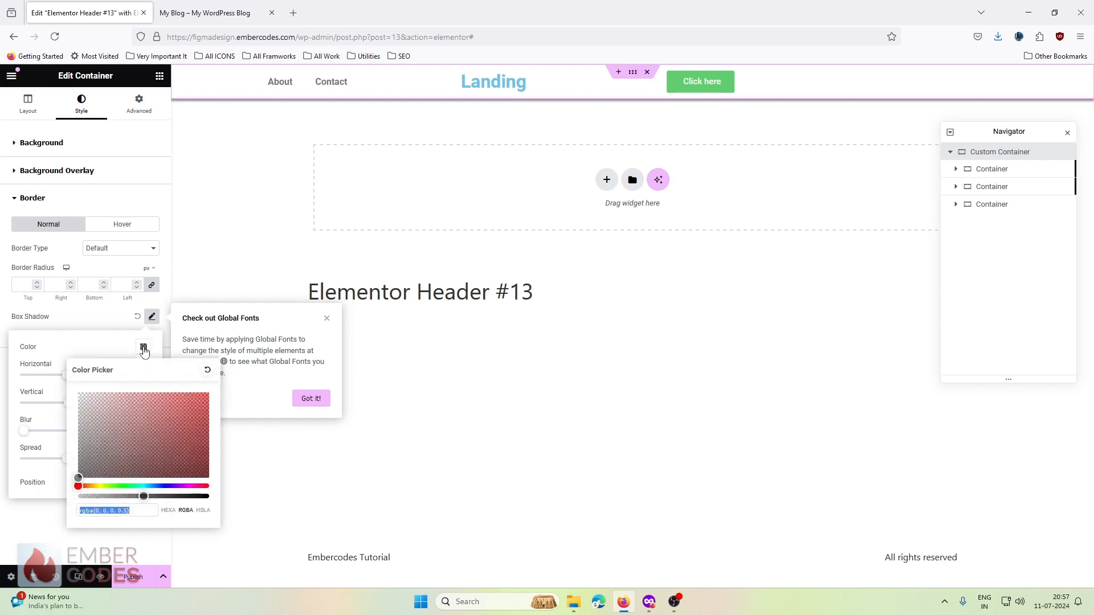
left_click_drag(148, 497, 107, 498)
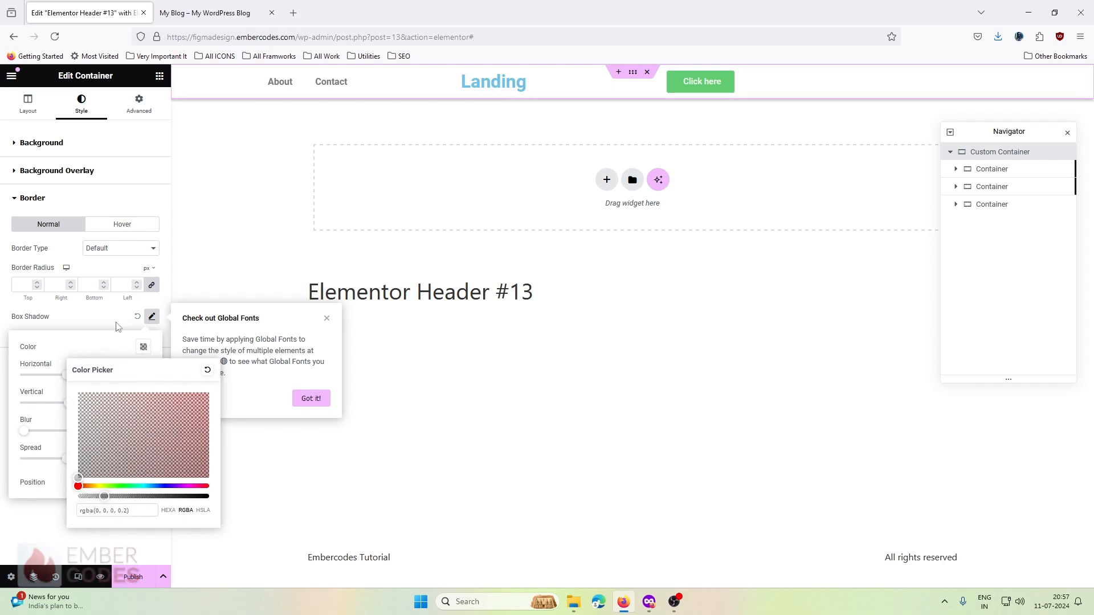
left_click(379, 197)
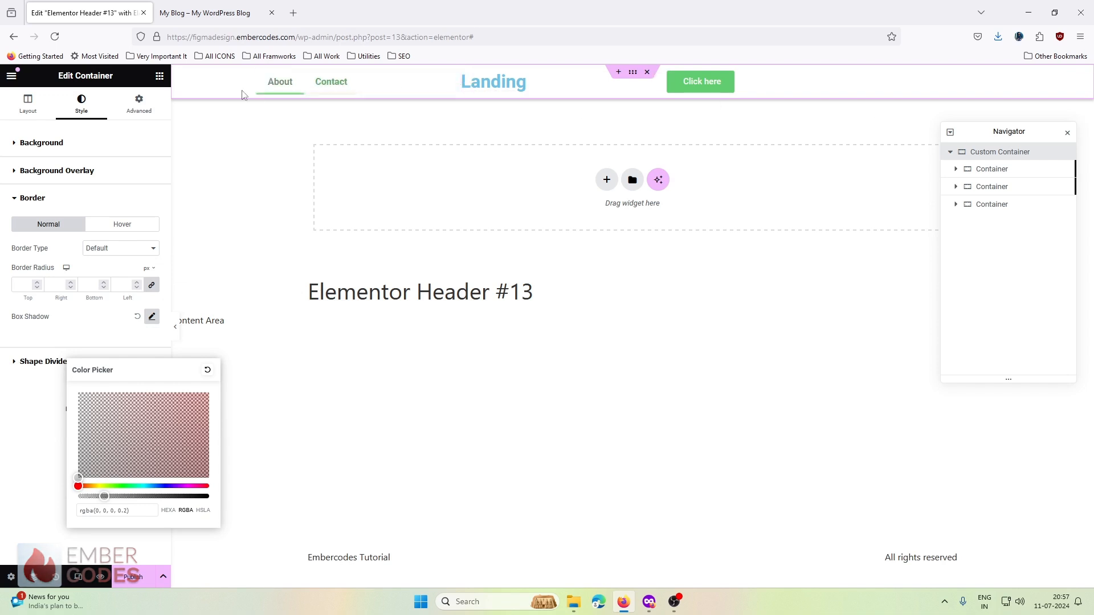
Rename the three inner containers, in order, as Navwrap, LogoWrap and ButtonWrap.
double_click(996, 171)
type("Navwrap")
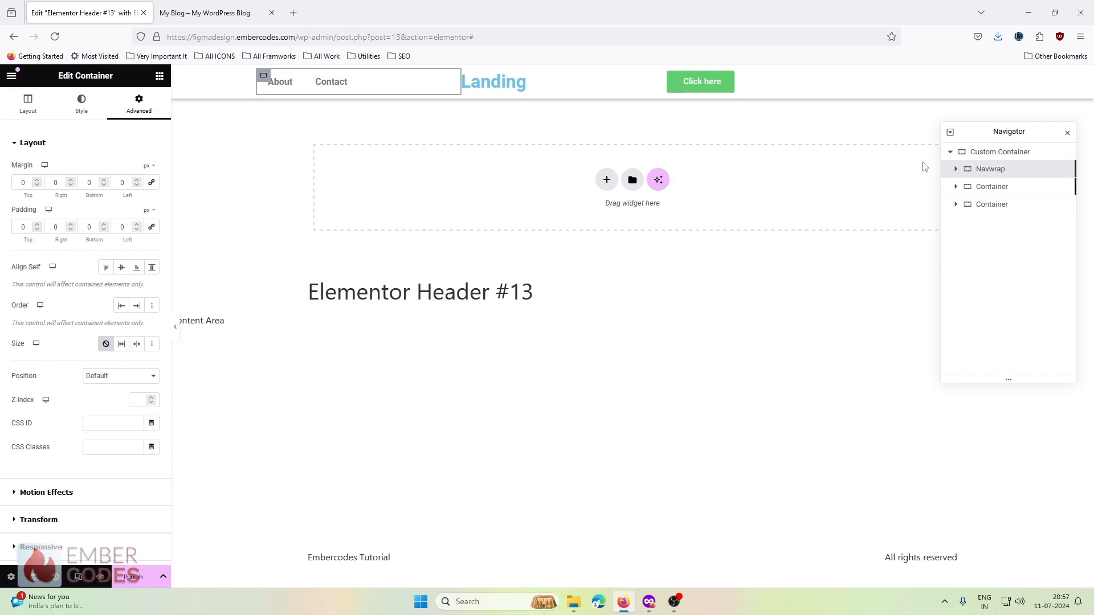
double_click(1007, 191)
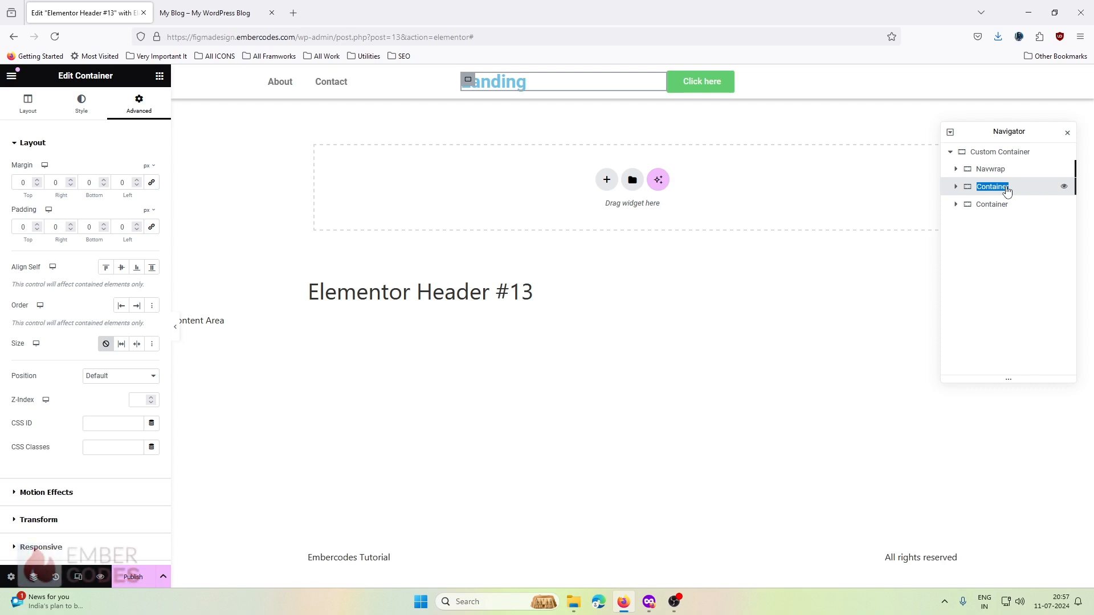
type("LogoWrap")
double_click(992, 205)
type("ButtonWrap")
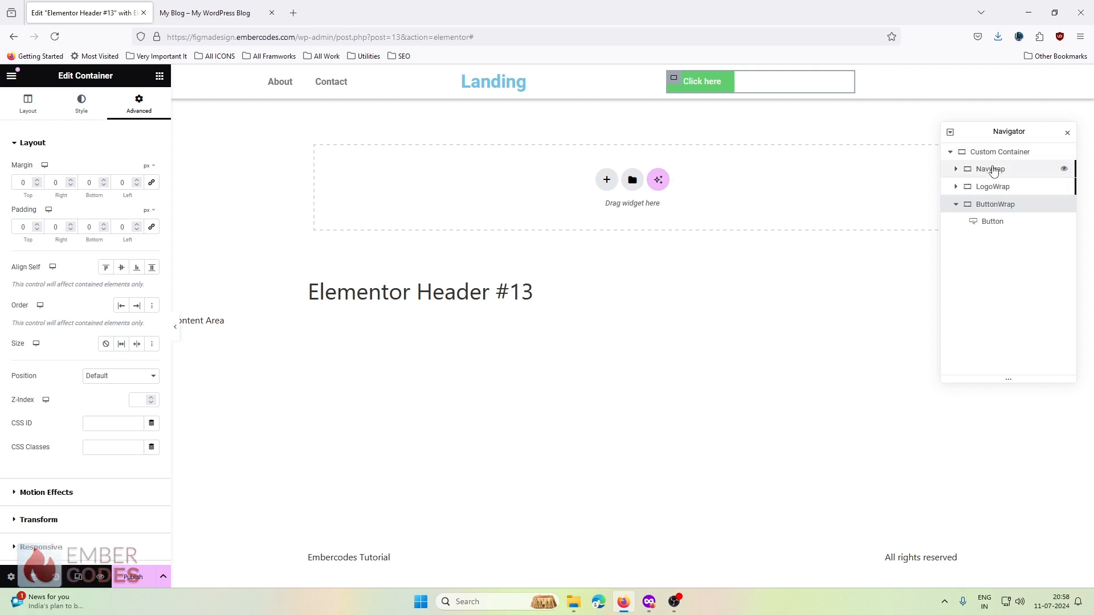
Select the header's WordPress Menu, check the About link's text properties in the Figma design, and return to the menu's style settings in Elementor.
left_click(371, 85)
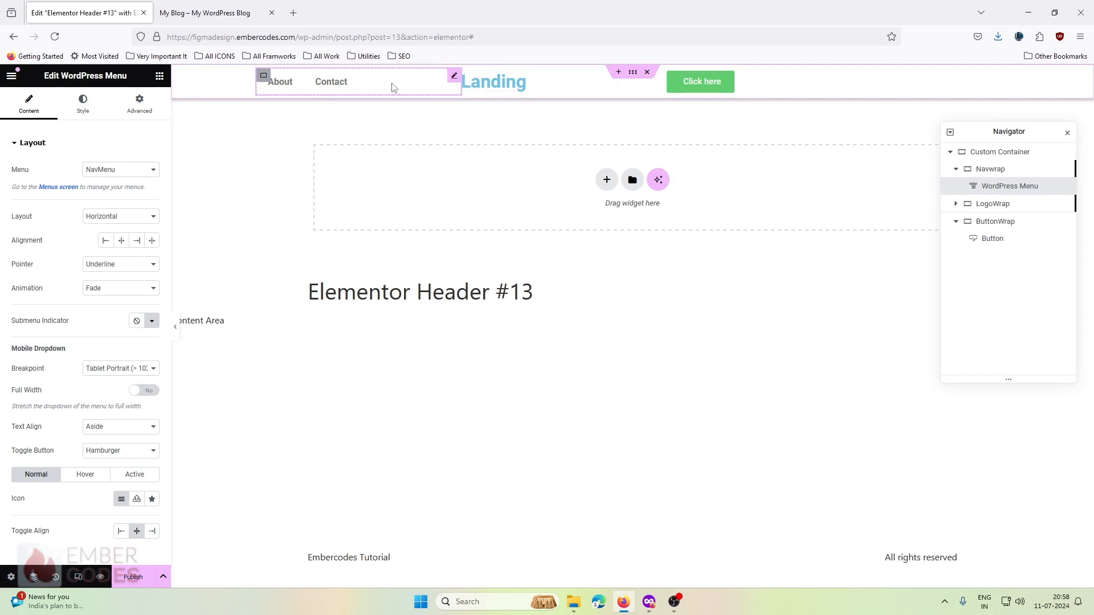
left_click(649, 602)
double_click(375, 163)
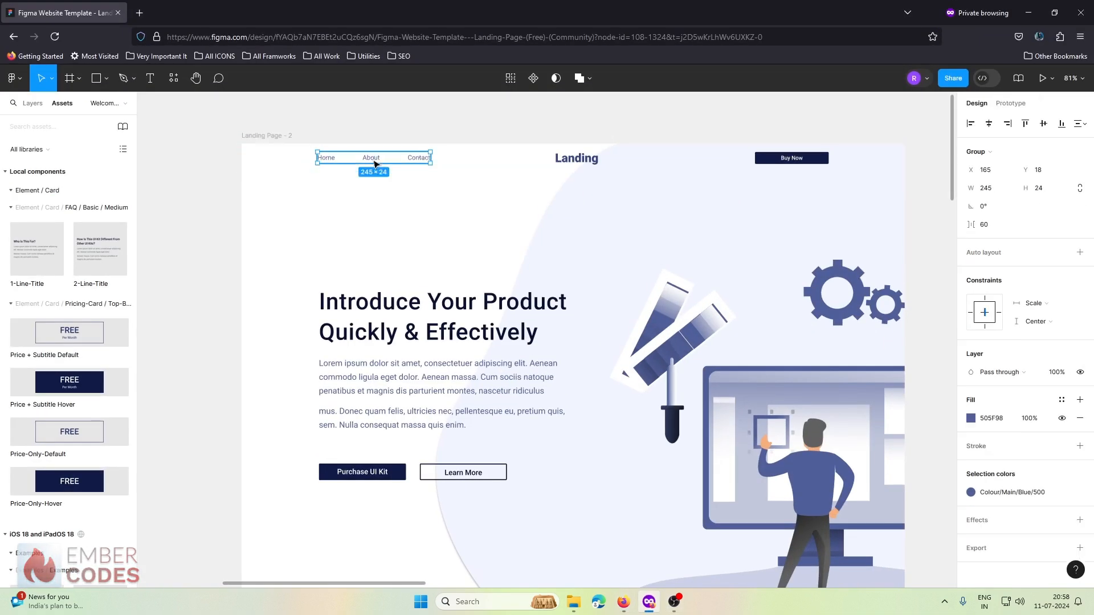
double_click(373, 159)
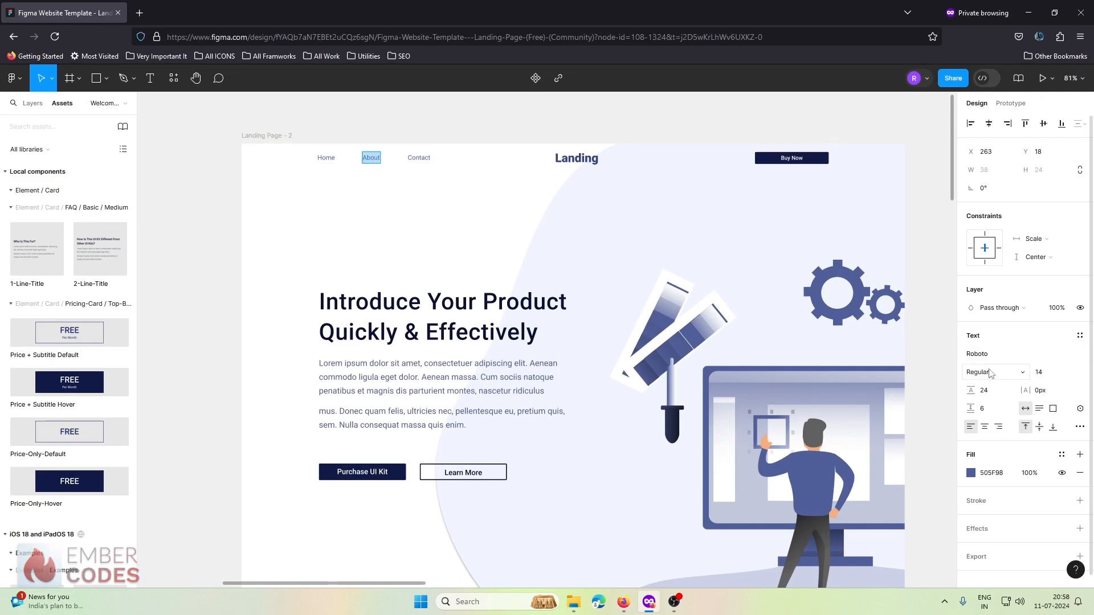
left_click(1029, 13)
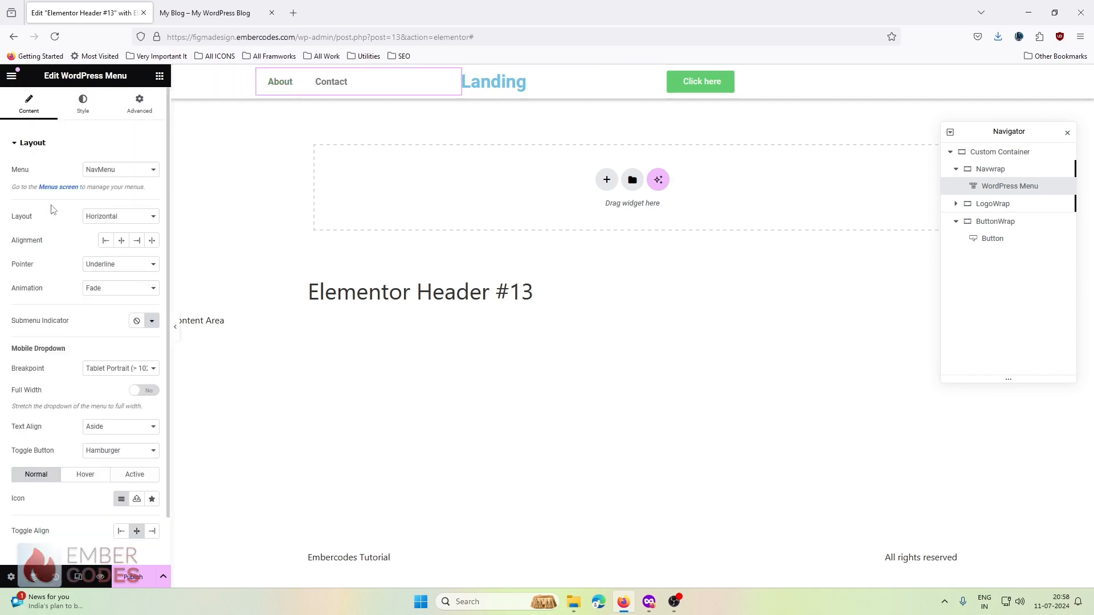
left_click(82, 104)
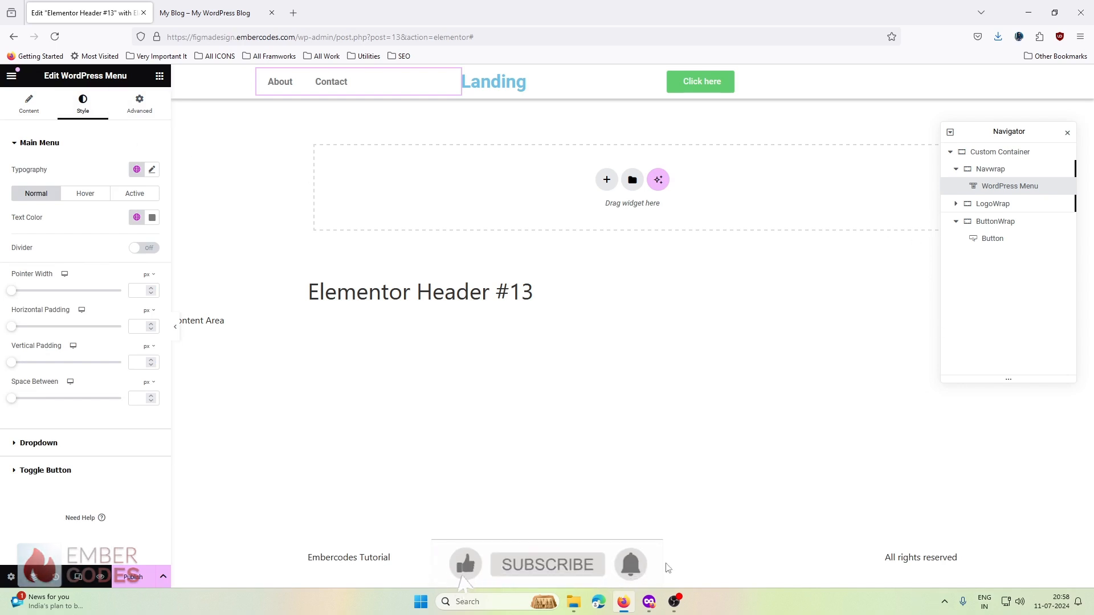
left_click(674, 603)
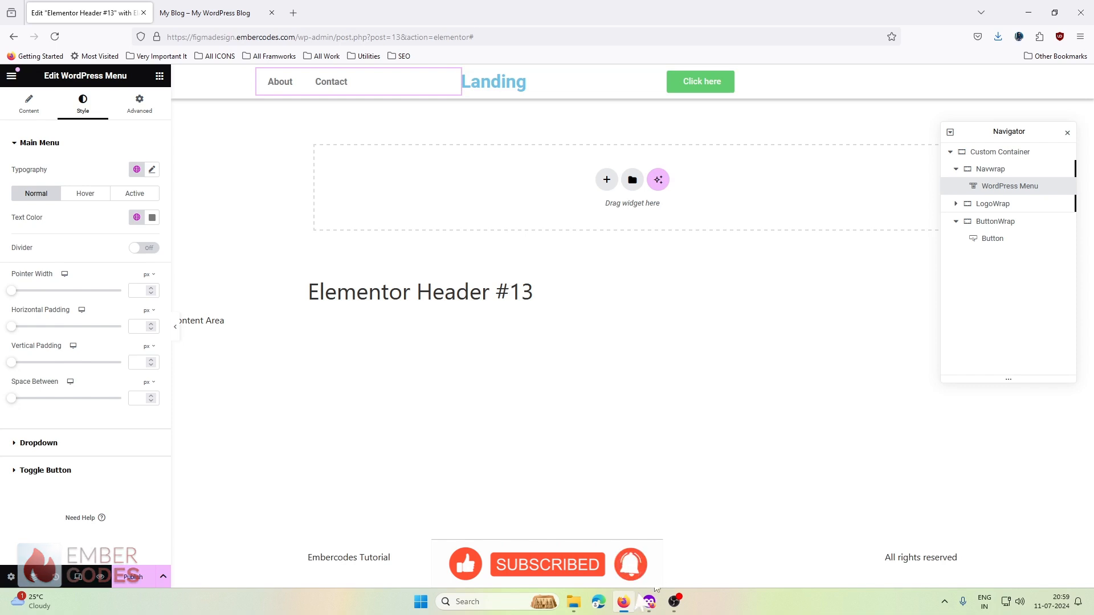
left_click(673, 603)
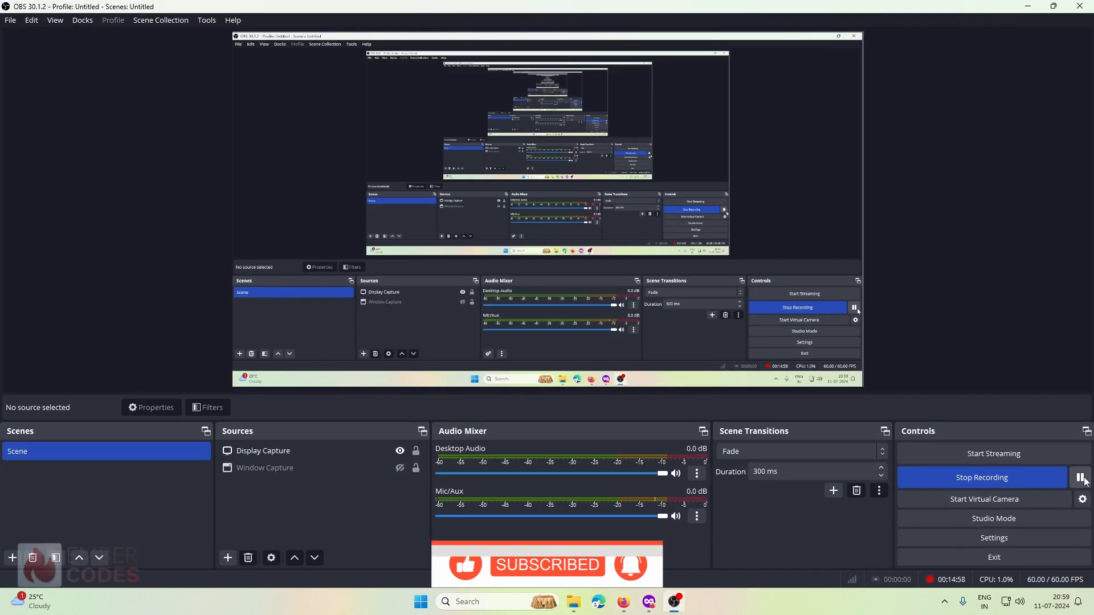
left_click(1036, 5)
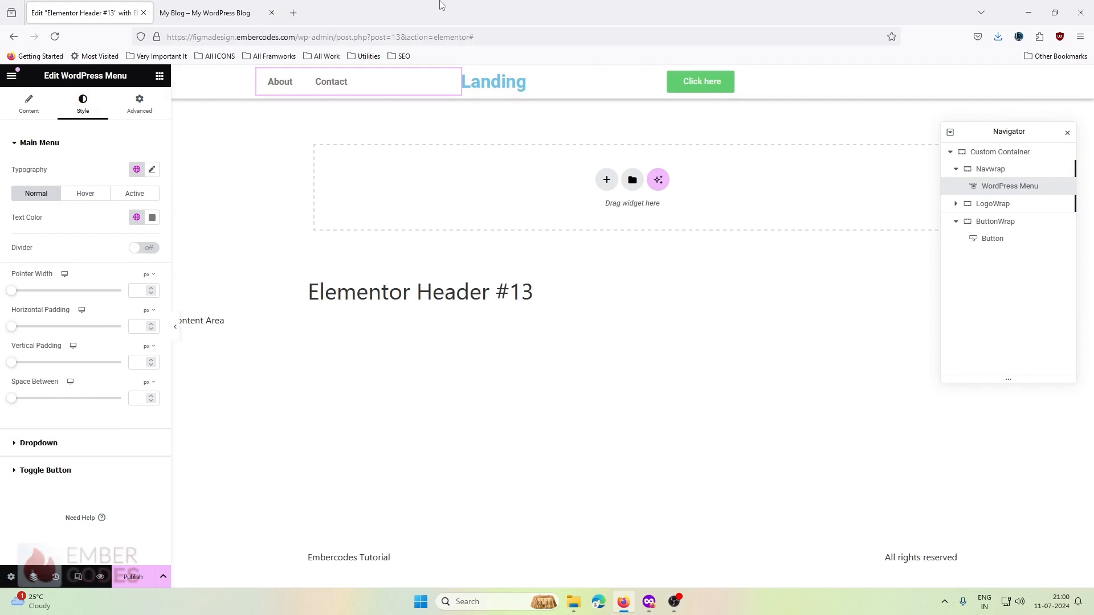
Recheck the About link's text style in Figma, then set the Elementor menu's typography to 16 px with weight 400 (Normal).
left_click(649, 602)
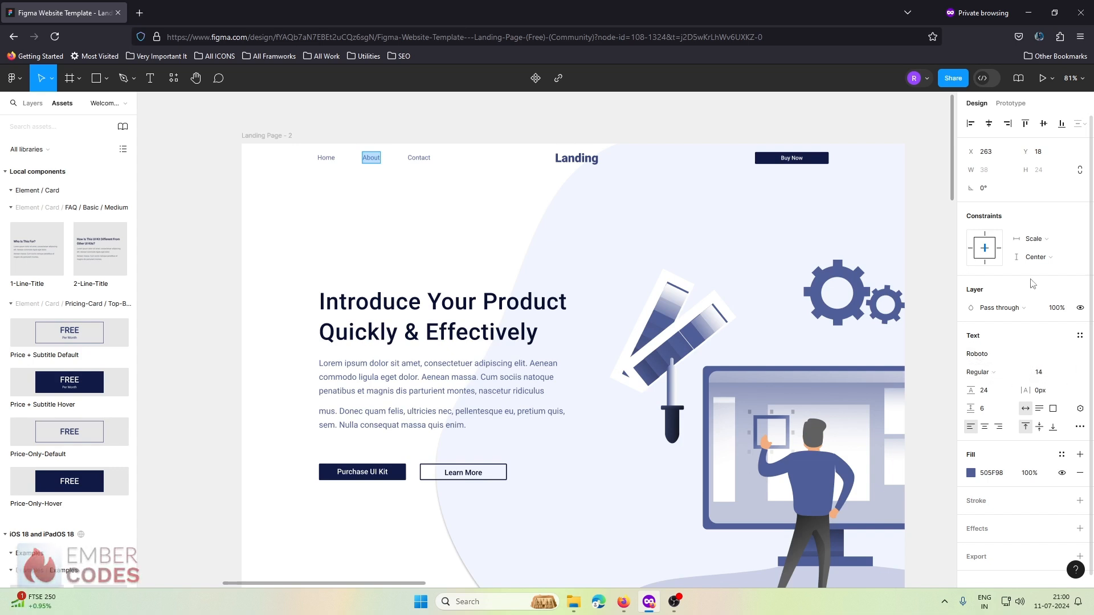
left_click(1028, 12)
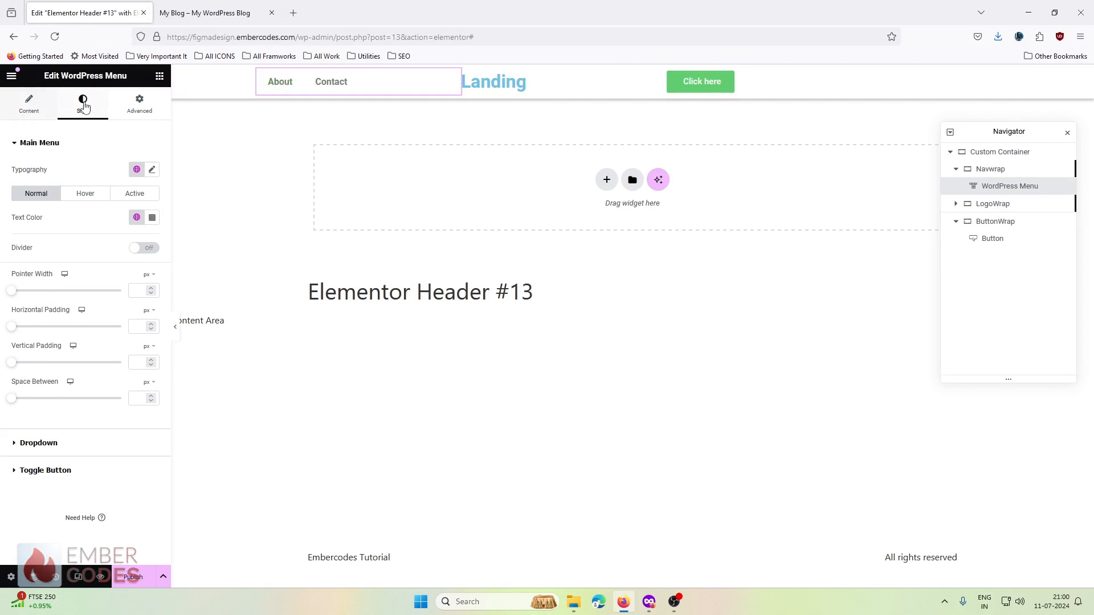
left_click(151, 169)
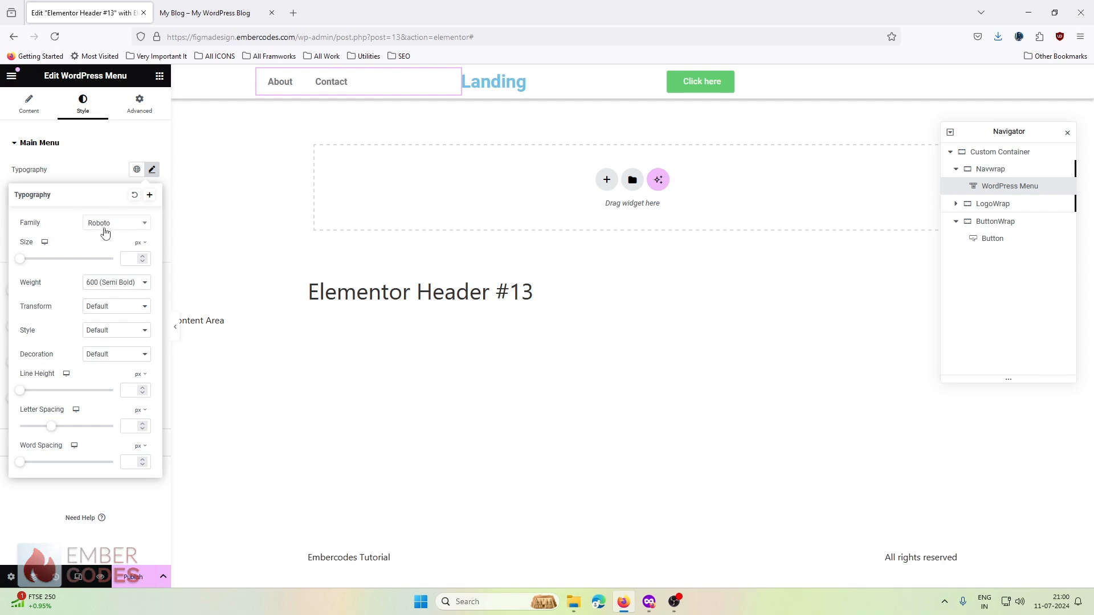
type("16")
left_click(117, 282)
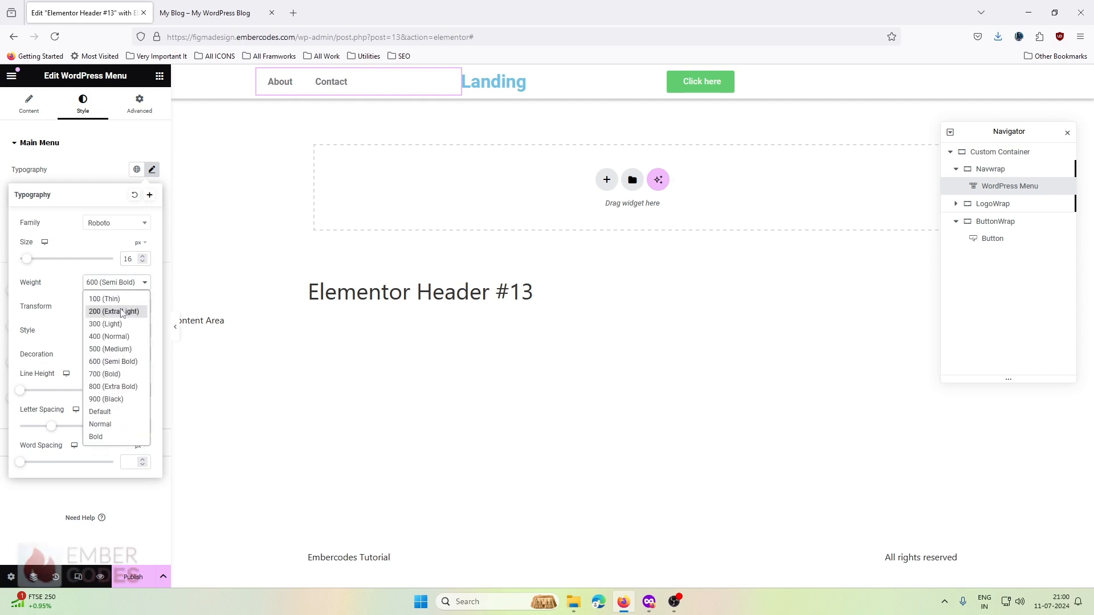
left_click(120, 338)
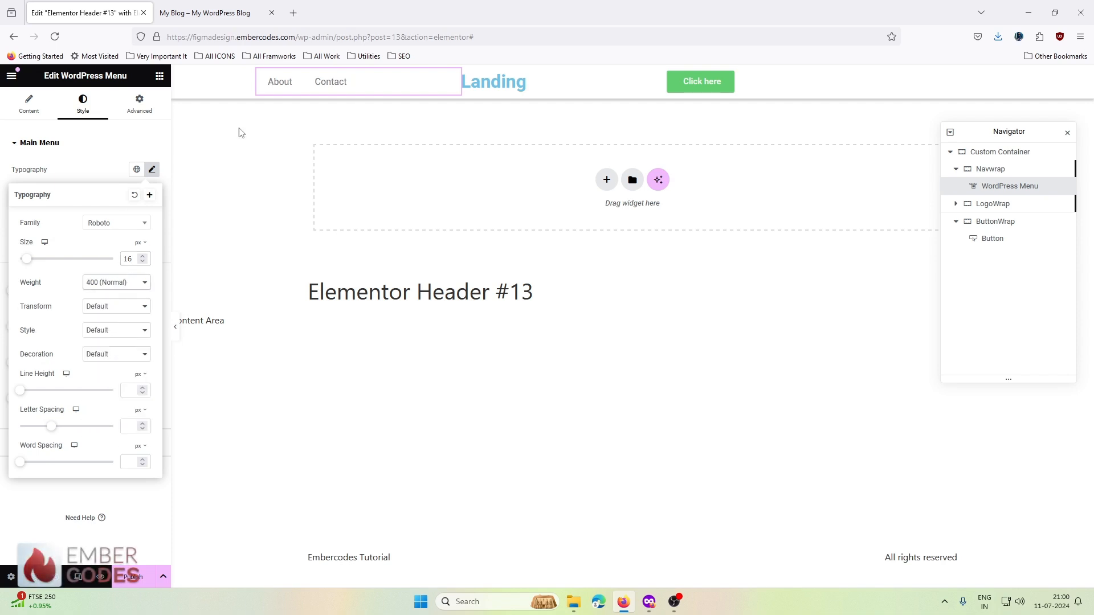
left_click(86, 176)
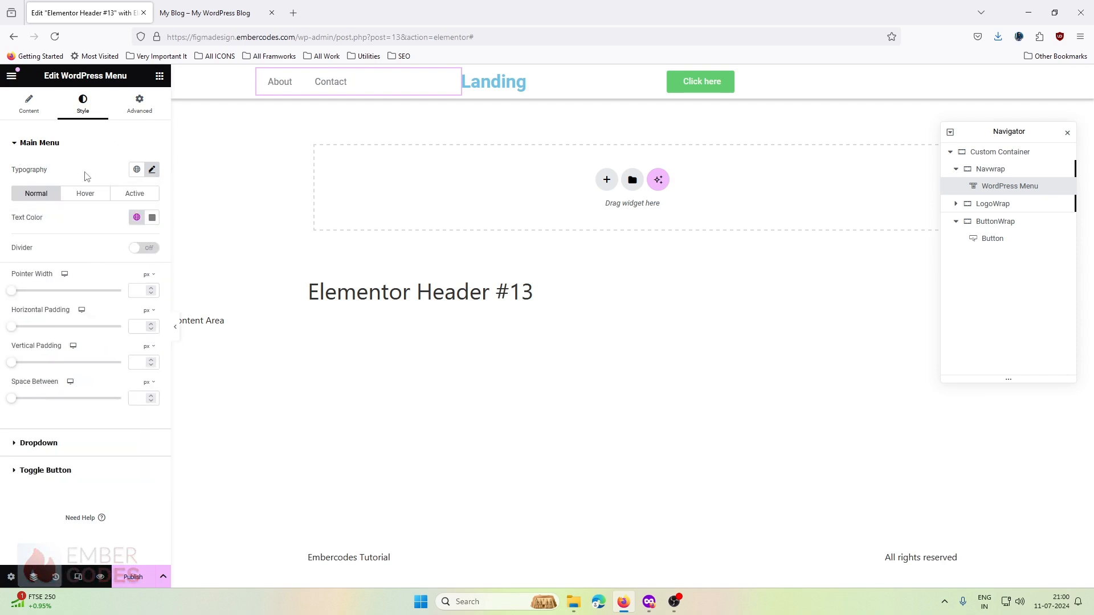
Open Elementor's Global Colors settings and copy the fill color 6F7CB2 of the first "Light, Fast & Powerful" paragraph in the Figma design.
left_click(137, 217)
left_click(149, 241)
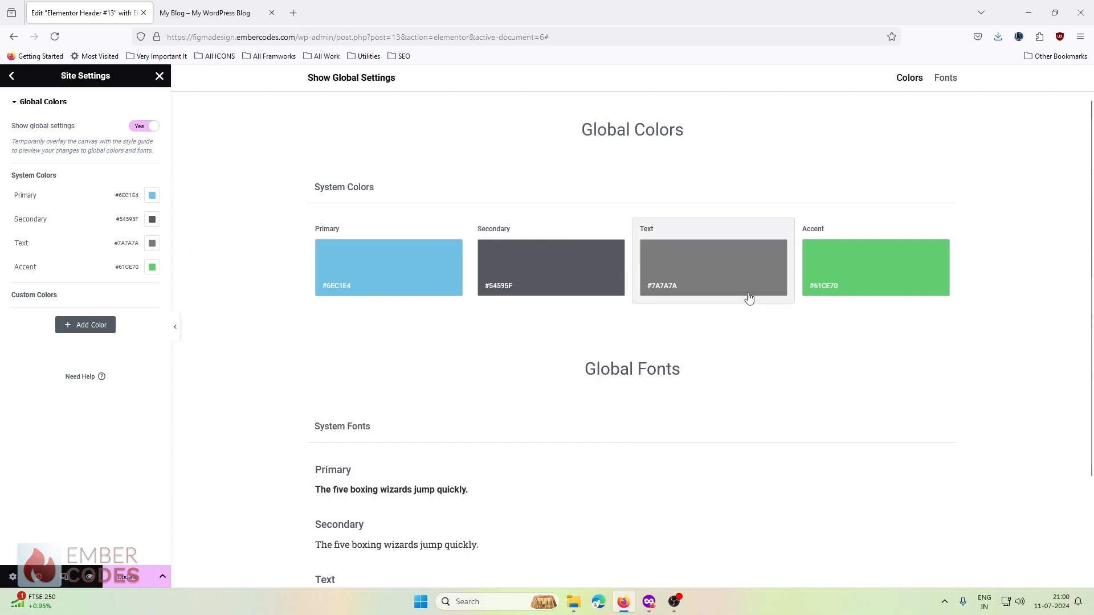
left_click(652, 601)
left_click(433, 393)
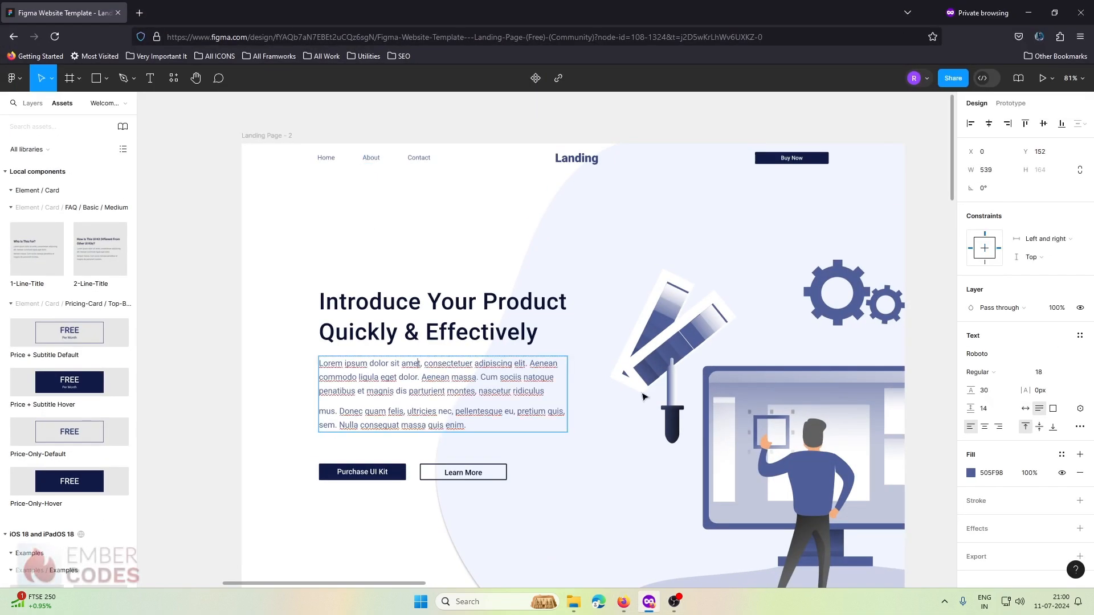
left_click(992, 474)
scroll(655, 384, "down", 10)
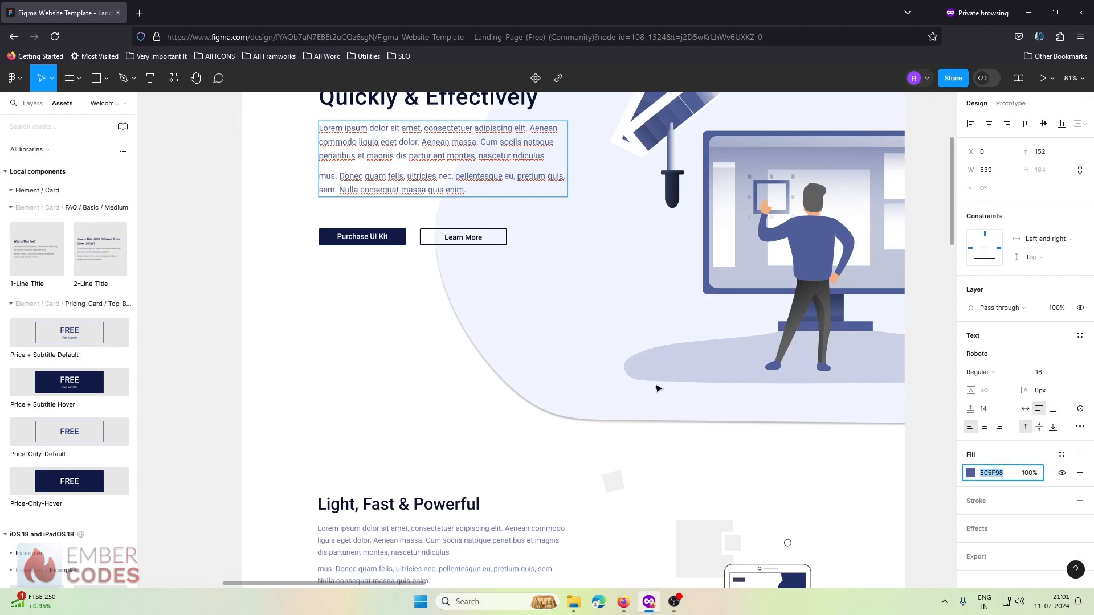
left_click(433, 288)
scroll(775, 406, "down", 4)
scroll(775, 406, "up", 10)
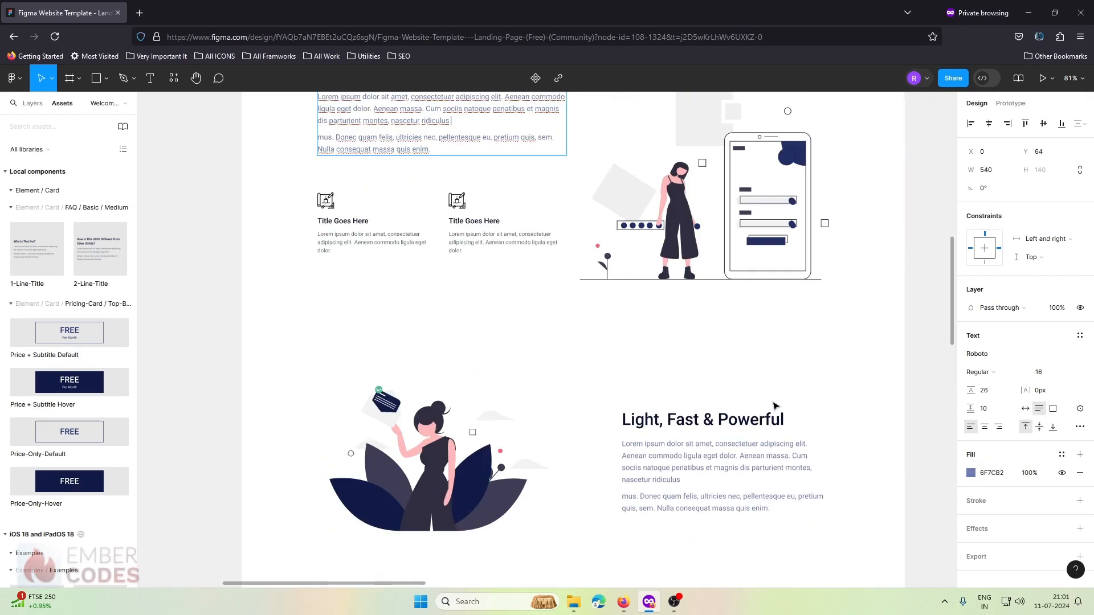
left_click(1009, 477)
key("ctrl+c")
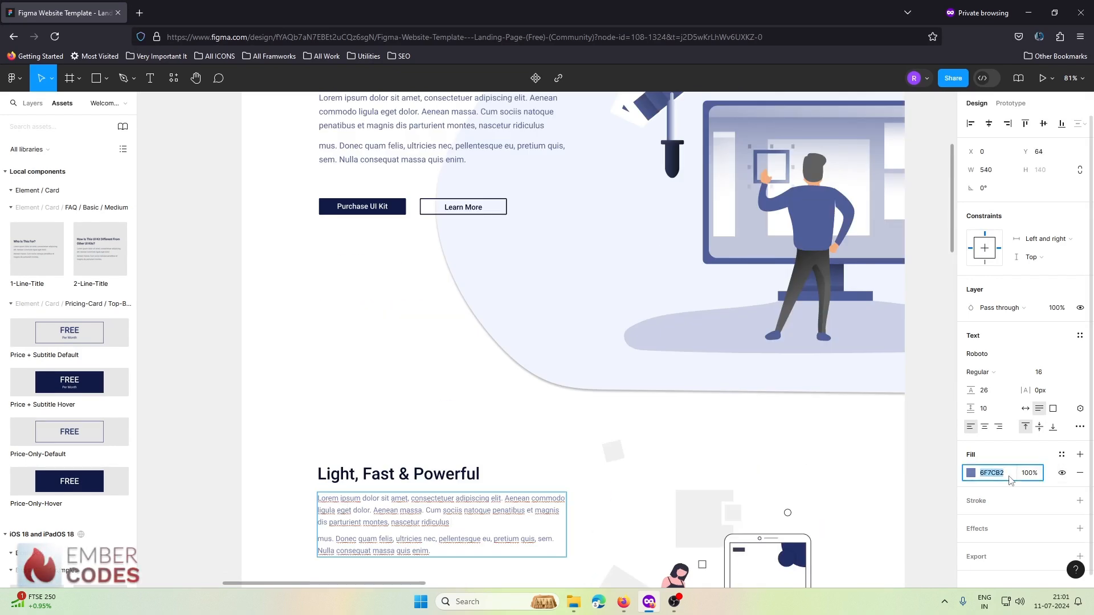
Return to Elementor's site settings and set the Primary global color to #6F7CB2.
left_click(1028, 13)
left_click(152, 198)
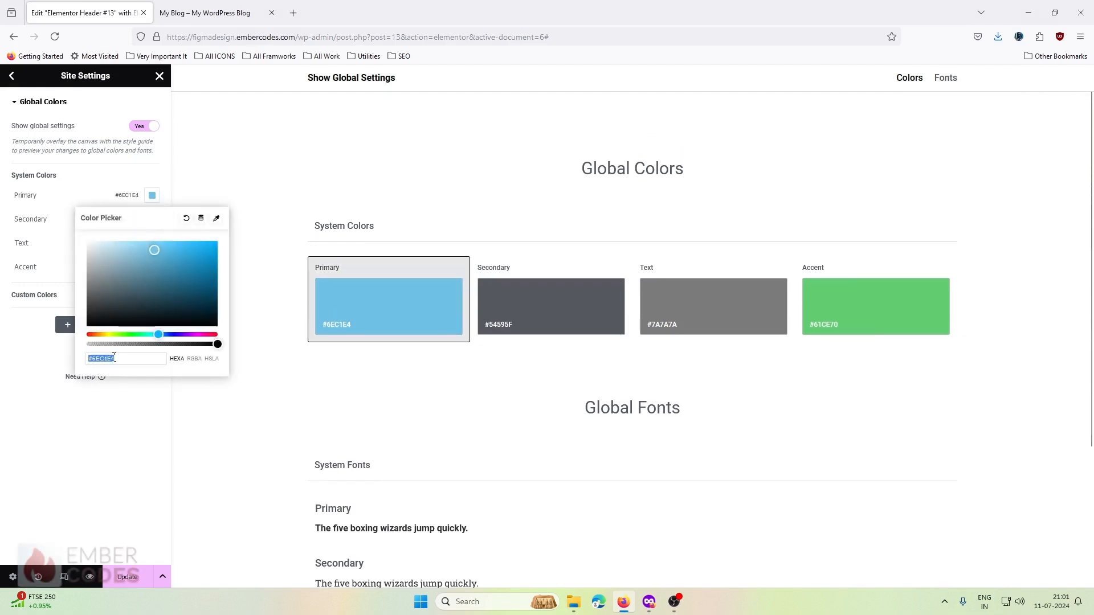
key("ctrl+v")
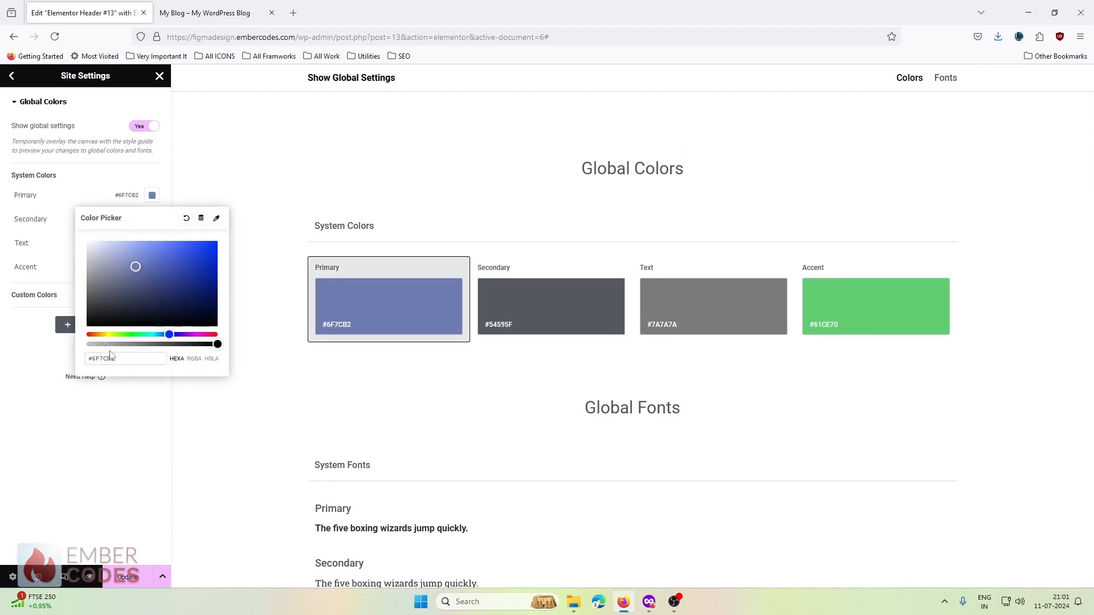
In the Figma design, copy the fill color 091133 of the "Introduce Your Product Quickly & Effectively" heading.
left_click(31, 219)
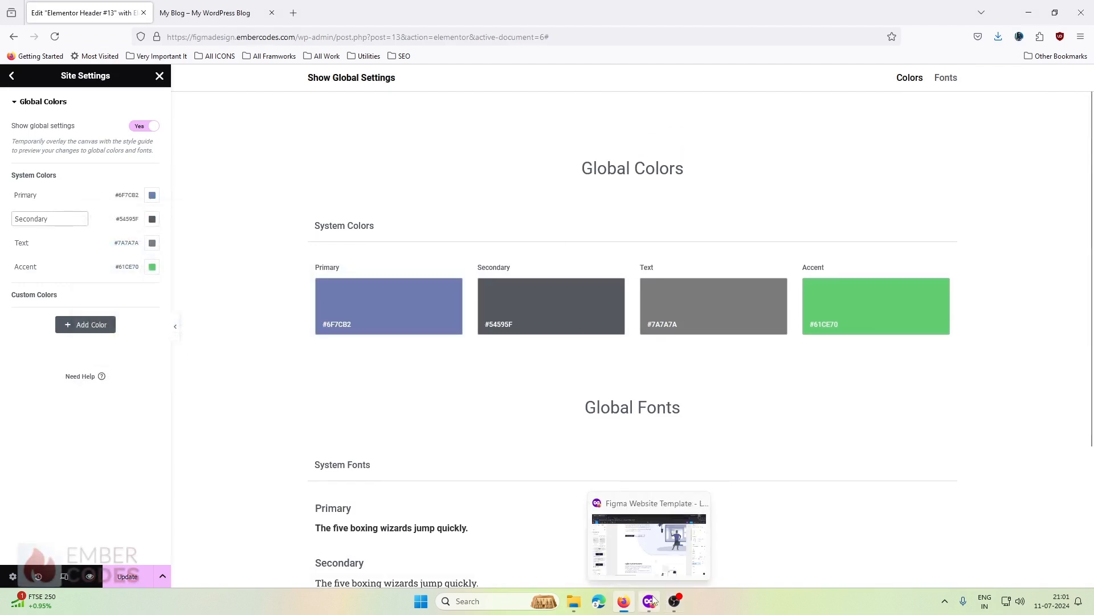
left_click(649, 602)
left_click(497, 250)
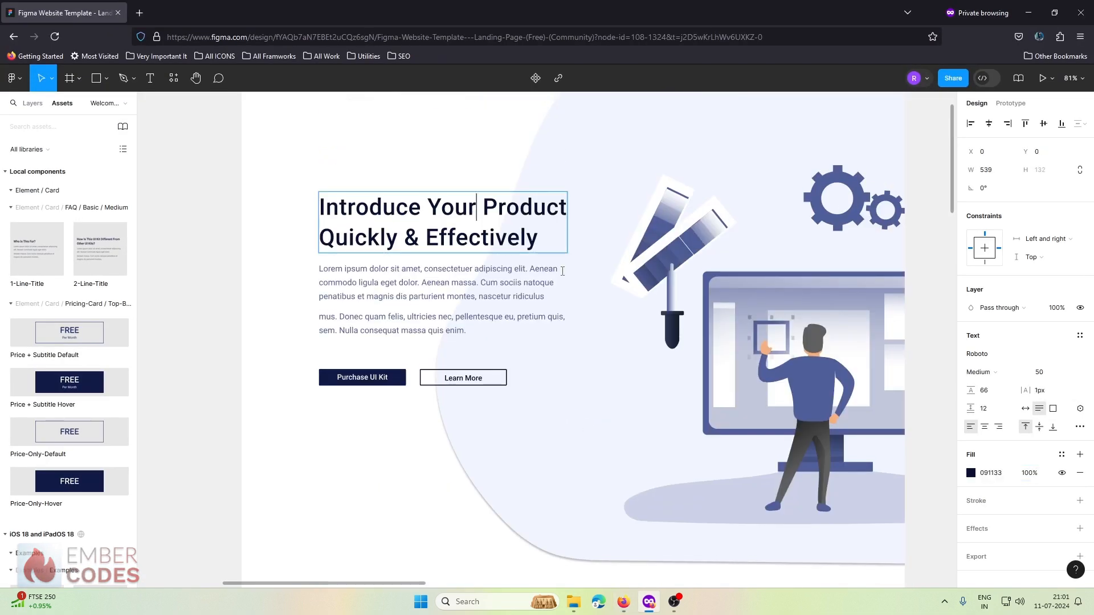
left_click(991, 473)
key("ctrl+c")
Return to Elementor's Global Colors settings and set the Secondary color to #091133.
left_click(1029, 12)
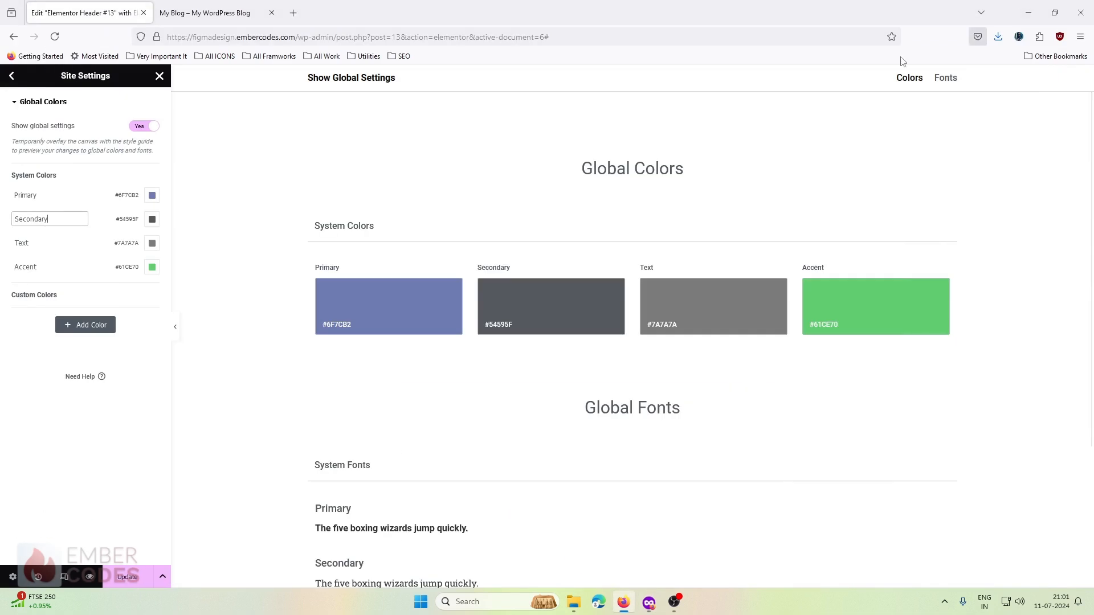
left_click(152, 219)
left_click(124, 380)
key("ctrl+v")
left_click(45, 229)
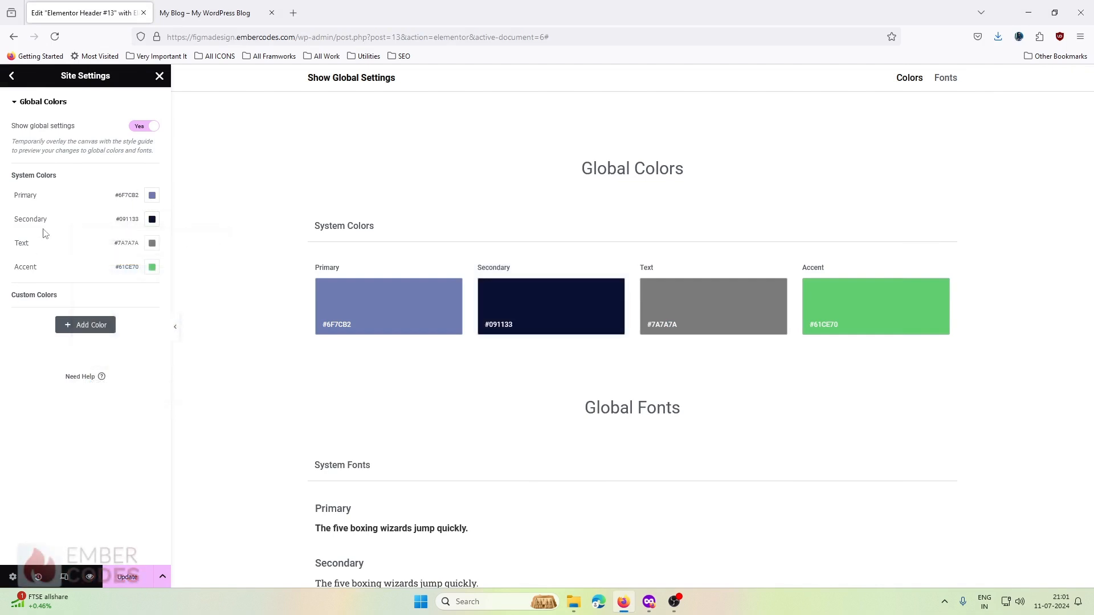
In the Figma design, copy the fill color 5D6970 of the small paragraph under the second "Title Goes Here".
left_click(650, 601)
scroll(556, 335, "down", 10)
left_click(501, 246)
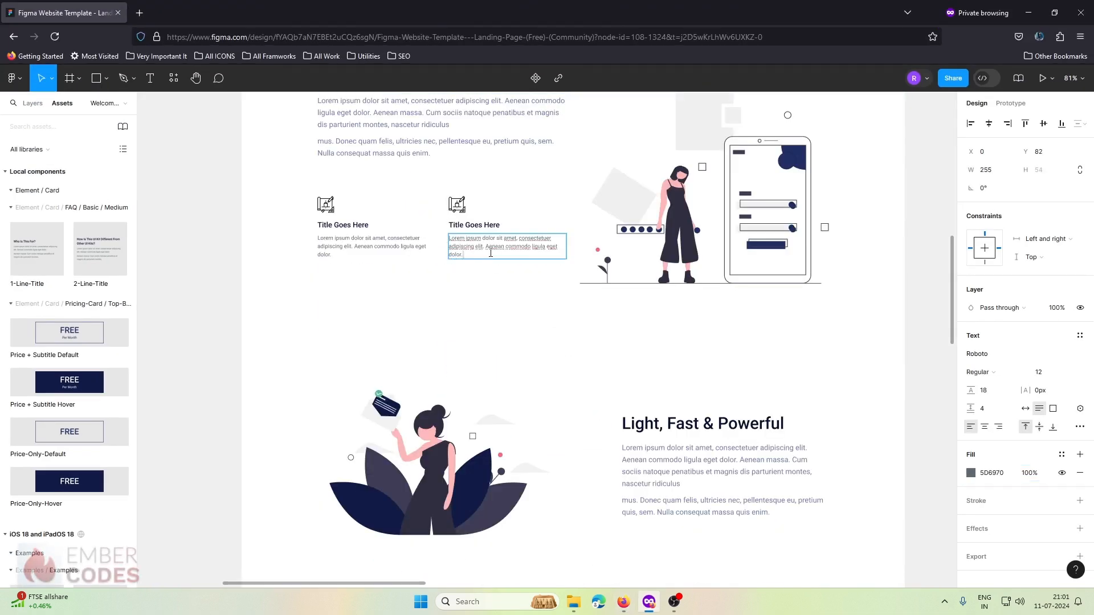
left_click(985, 478)
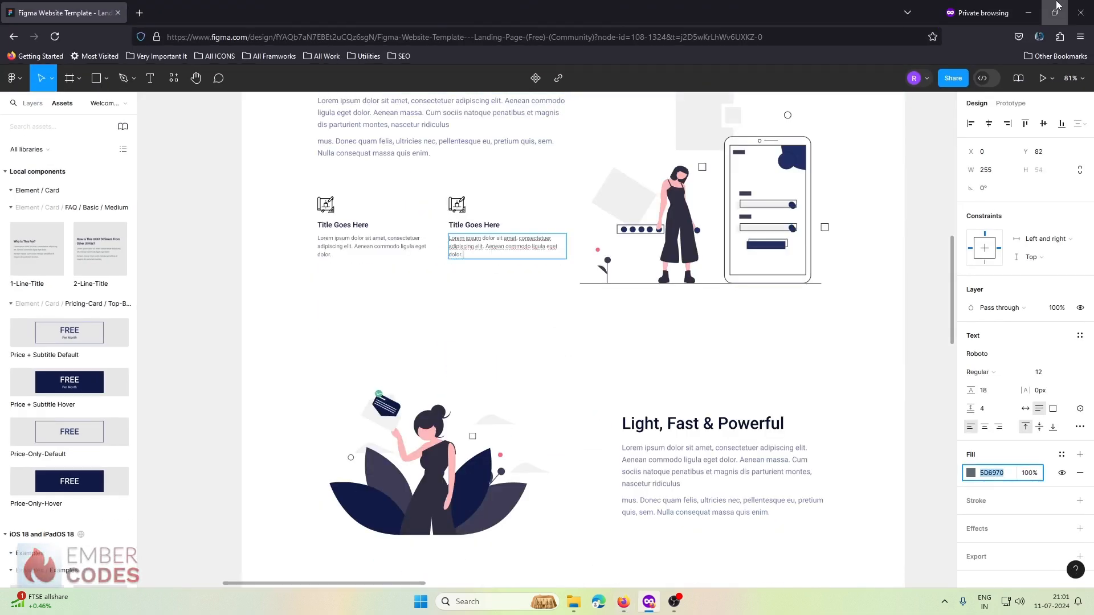
Return to Elementor's Global Colors settings and set the Text color to #5D6970.
left_click(1029, 12)
left_click(151, 243)
double_click(125, 406)
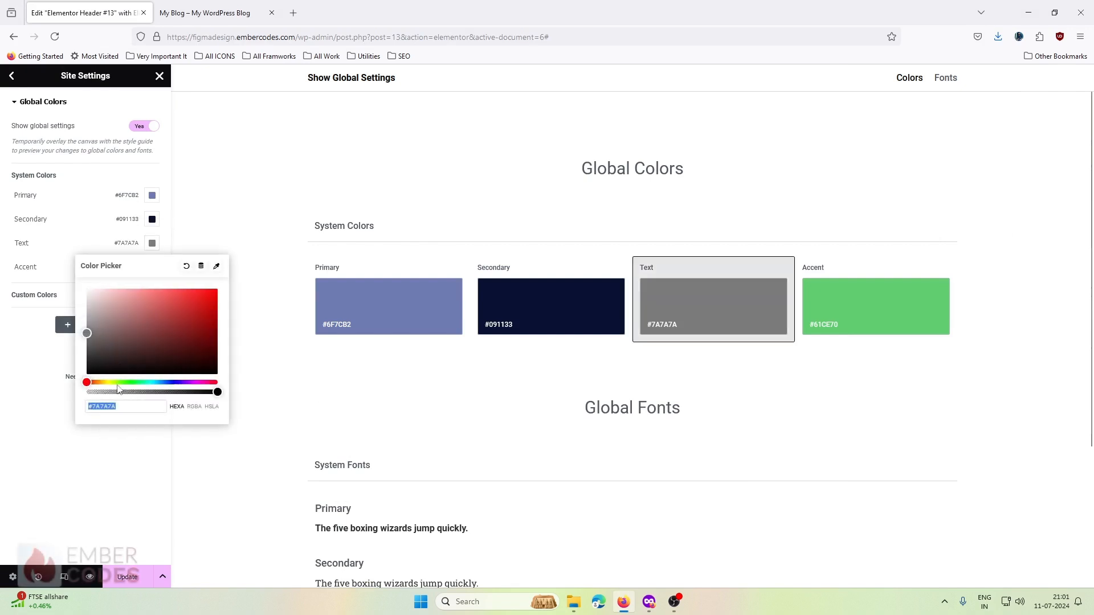
type("5D6970")
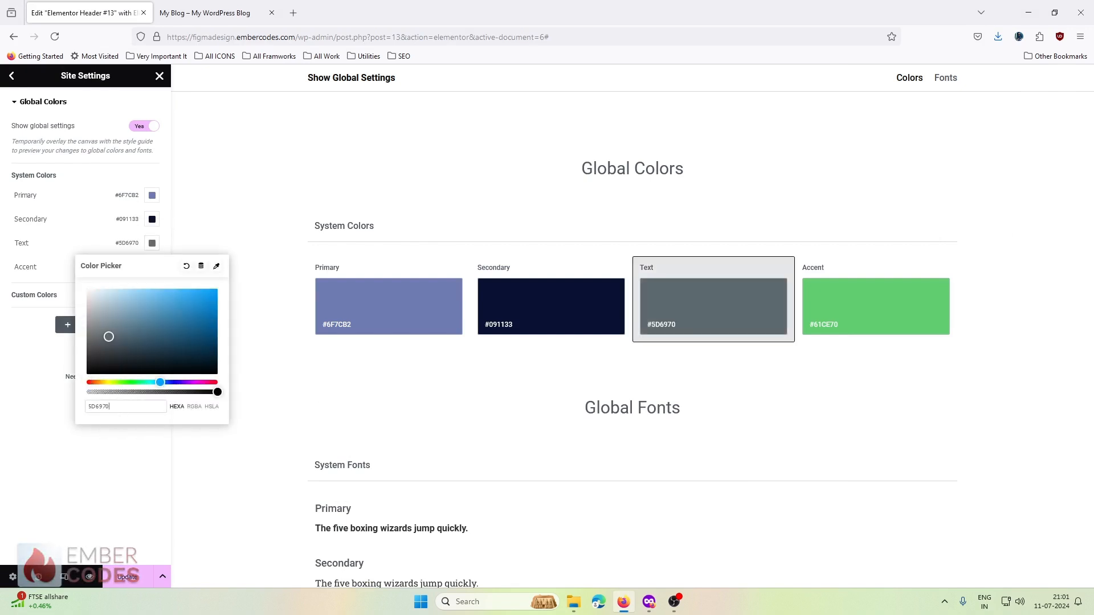
left_click(82, 460)
Copy the Primary color #6F7CB2 to the Accent global color and save the site settings.
left_click(152, 195)
double_click(114, 359)
key("ctrl+c")
left_click(50, 263)
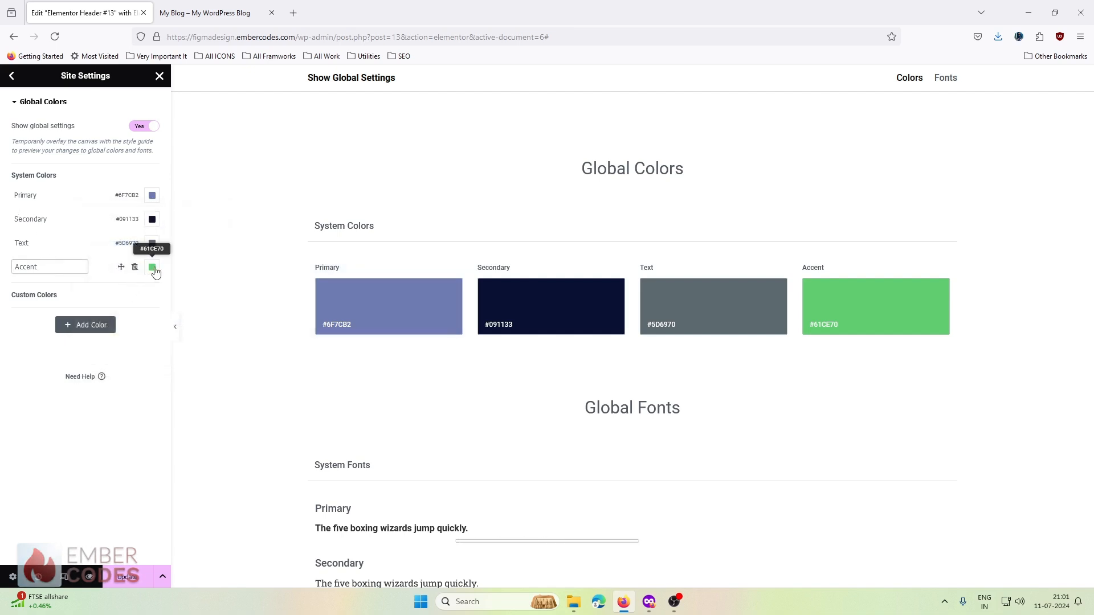
left_click(153, 268)
double_click(119, 430)
key("ctrl+v")
left_click(61, 477)
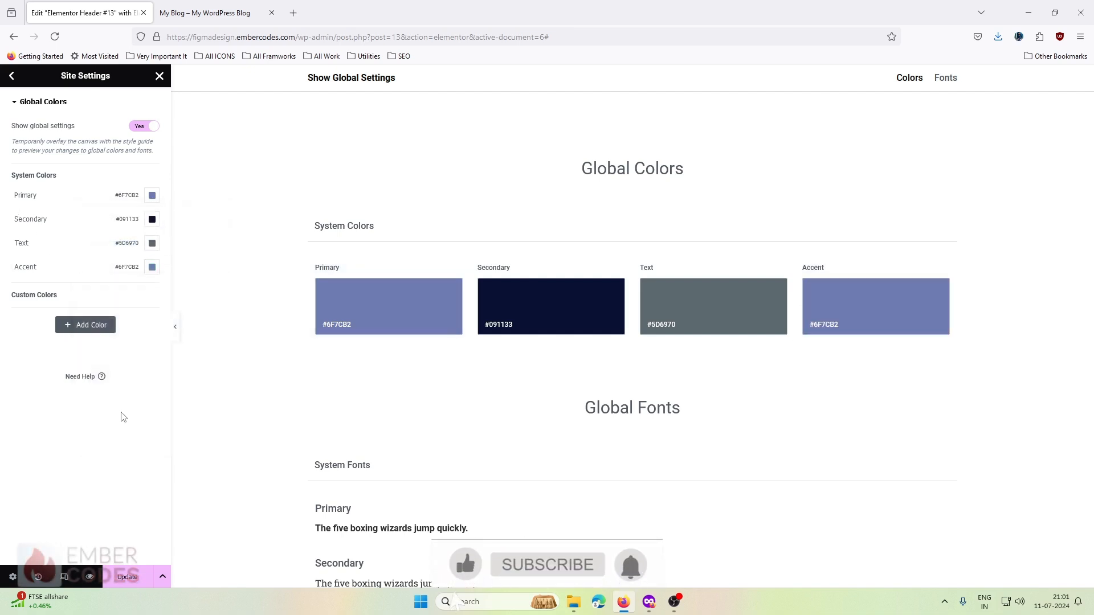
left_click(127, 578)
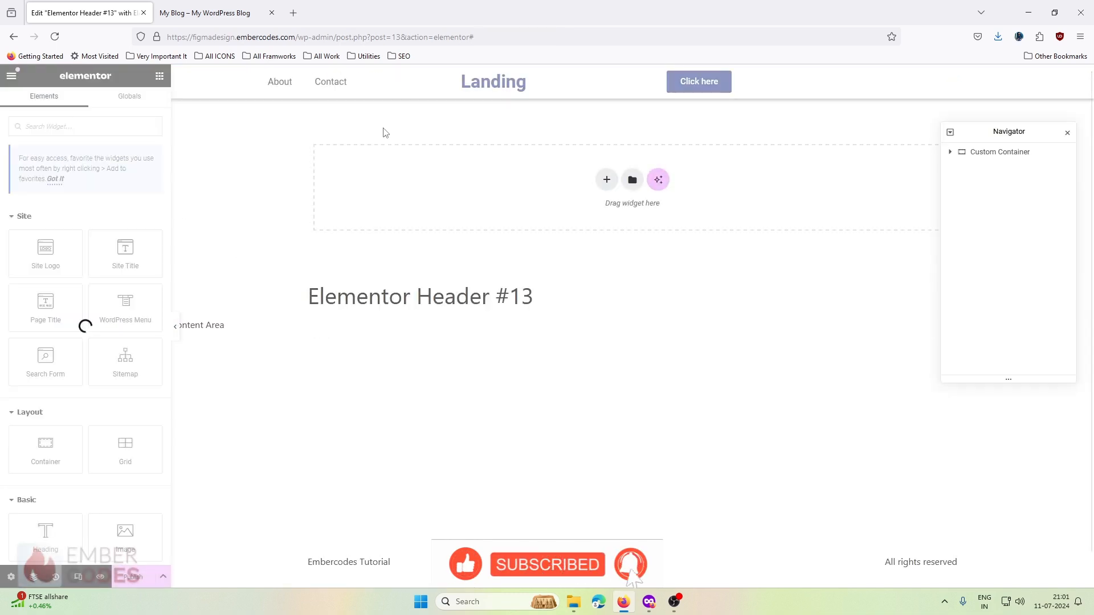
Apply the Primary global color to the header's WordPress Menu text and reduce its horizontal padding to 2 px.
left_click(354, 84)
left_click(137, 217)
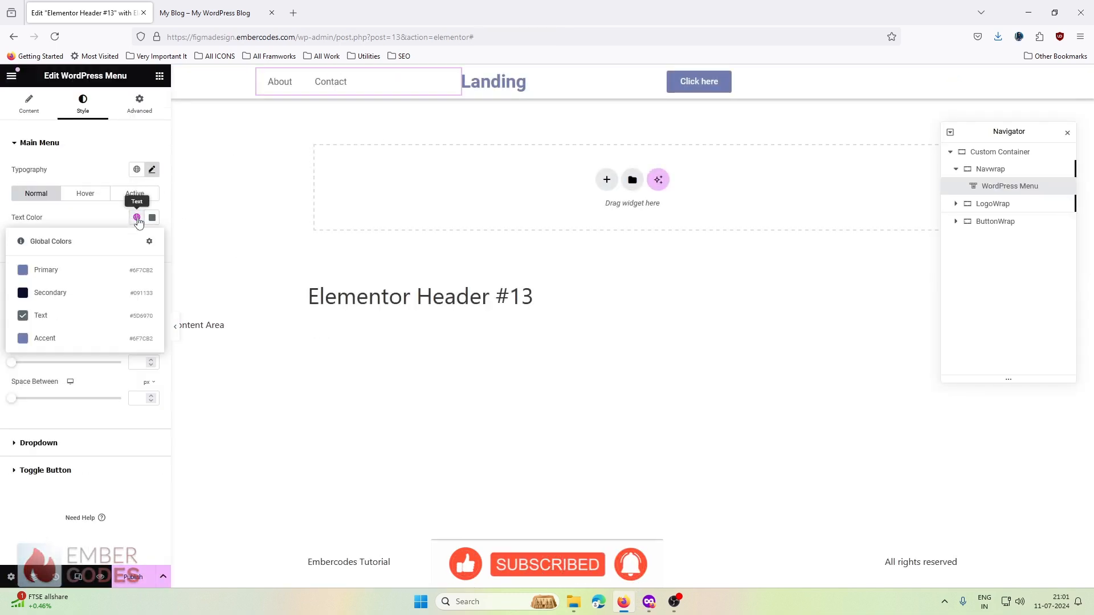
left_click(91, 272)
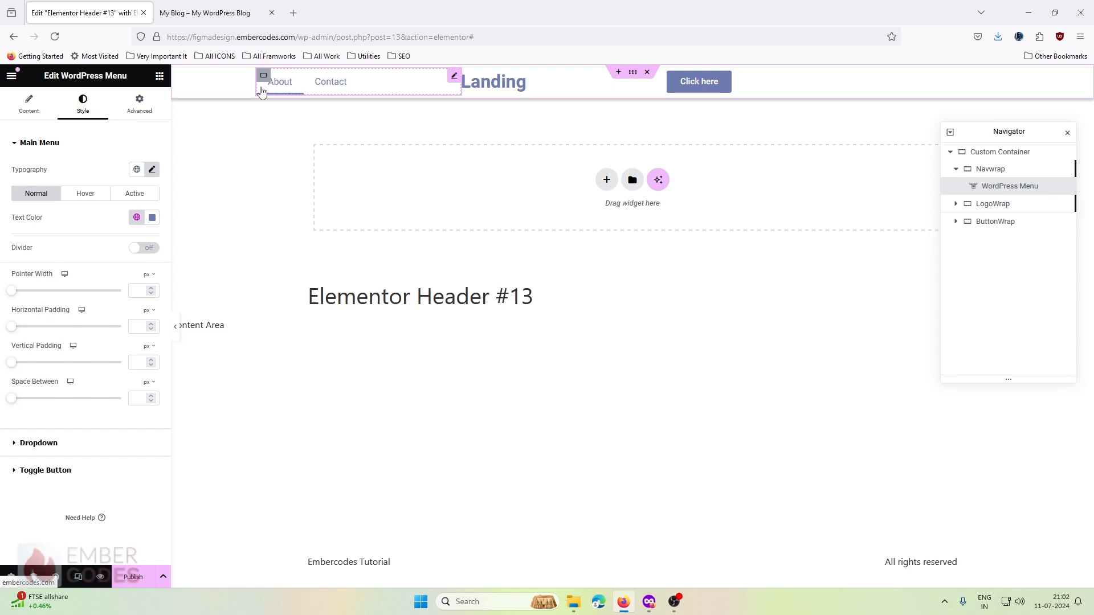
left_click_drag(14, 330, 18, 329)
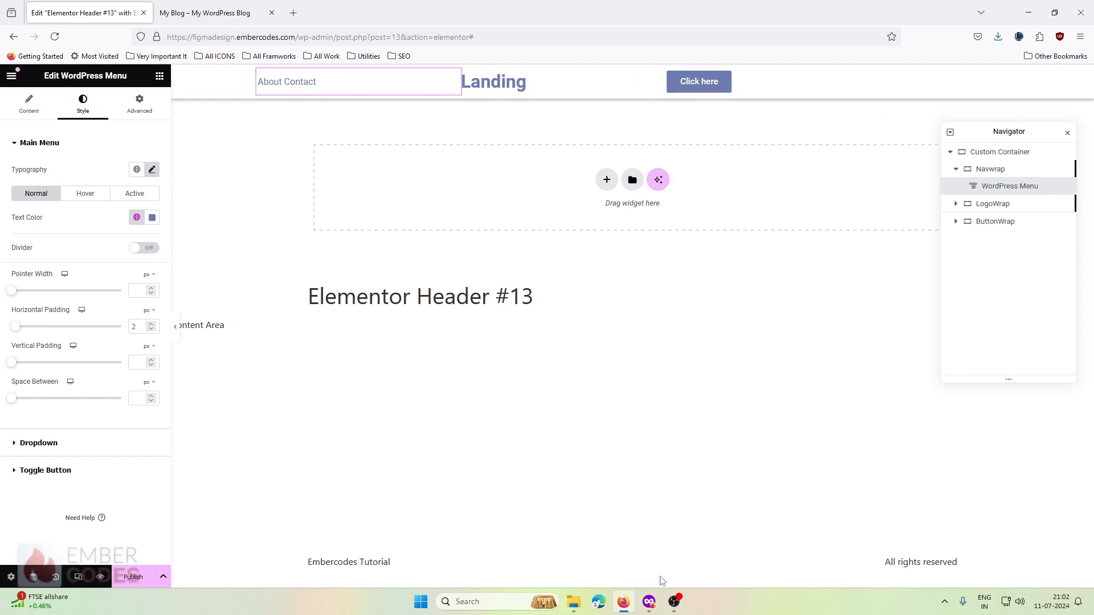
Measure the spacing between the About and Contact links in the Figma design's header.
left_click(649, 602)
scroll(534, 326, "up", 10)
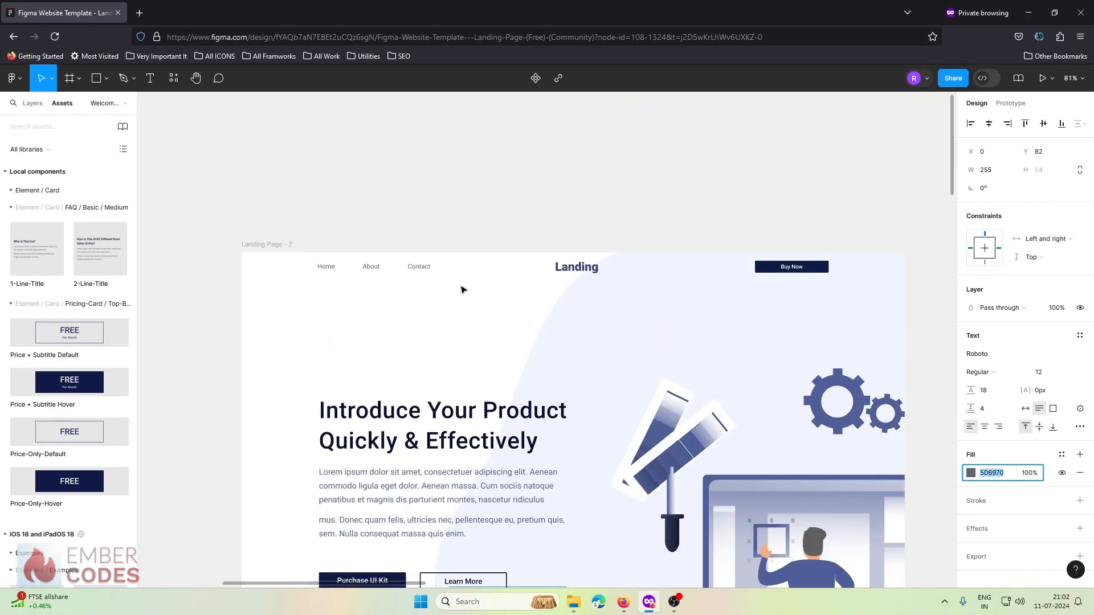
left_click(379, 265)
key("alt")
key("Escape")
key("alt")
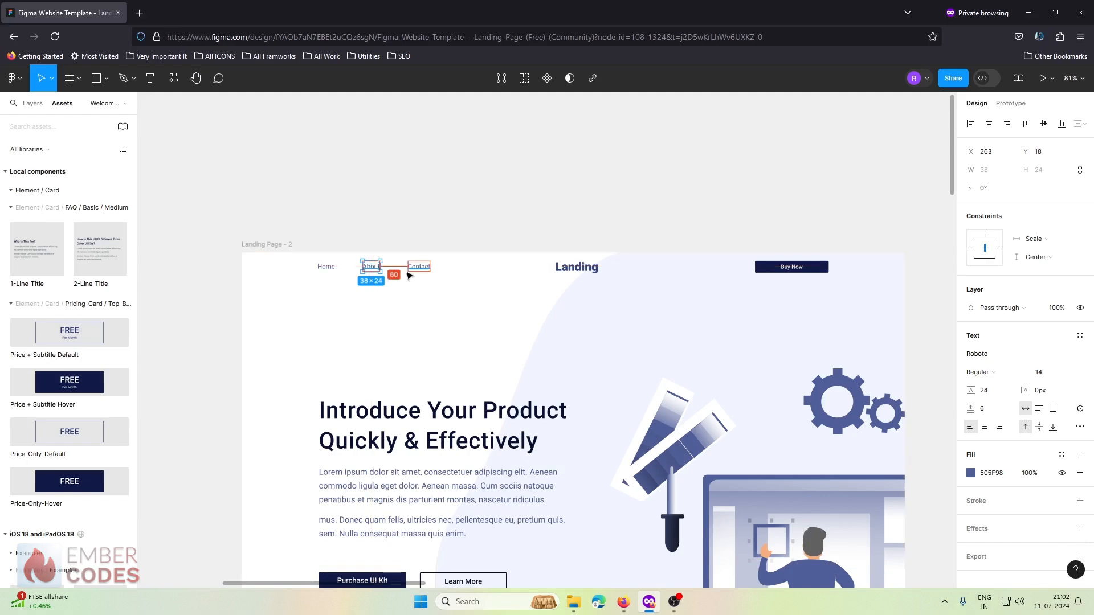
key("alt")
left_click(598, 602)
left_click(795, 10)
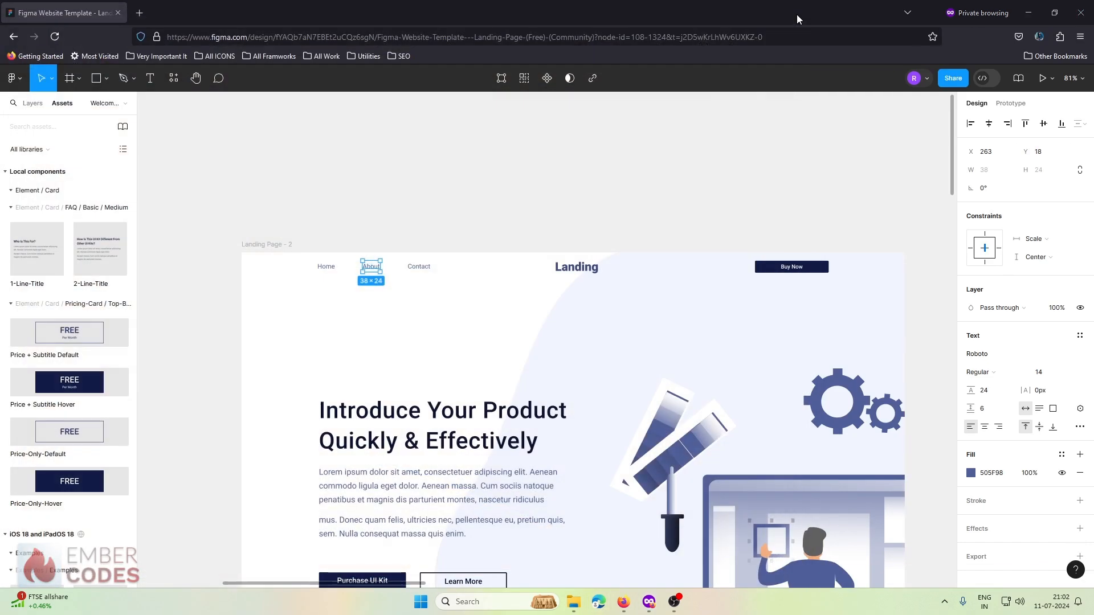
Back in Elementor, try a horizontal padding of 60 px on the menu, and settle on 20 px.
left_click(624, 601)
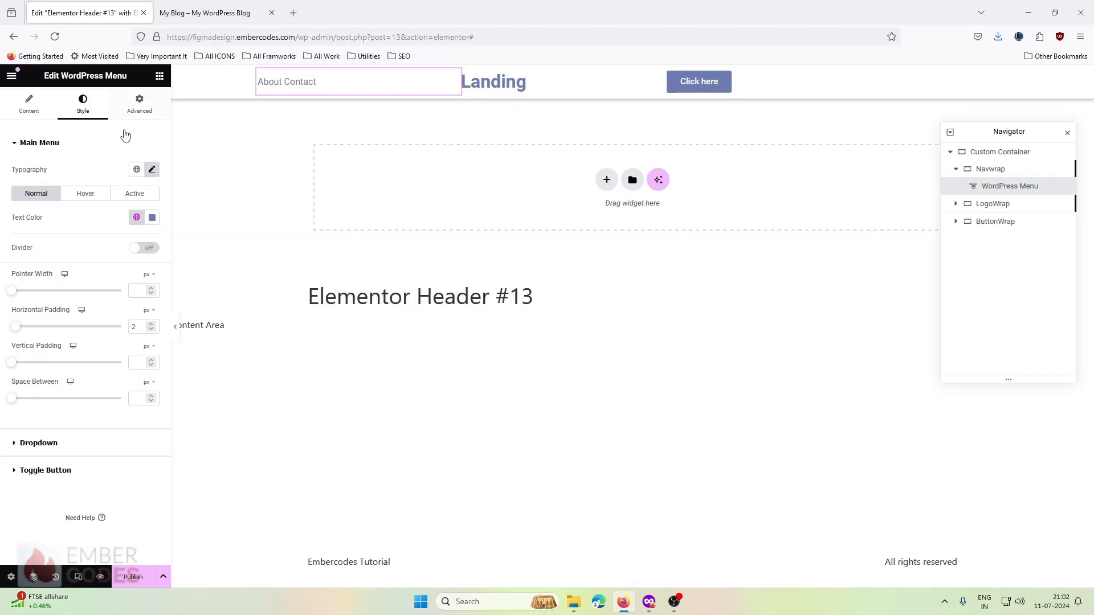
type("60")
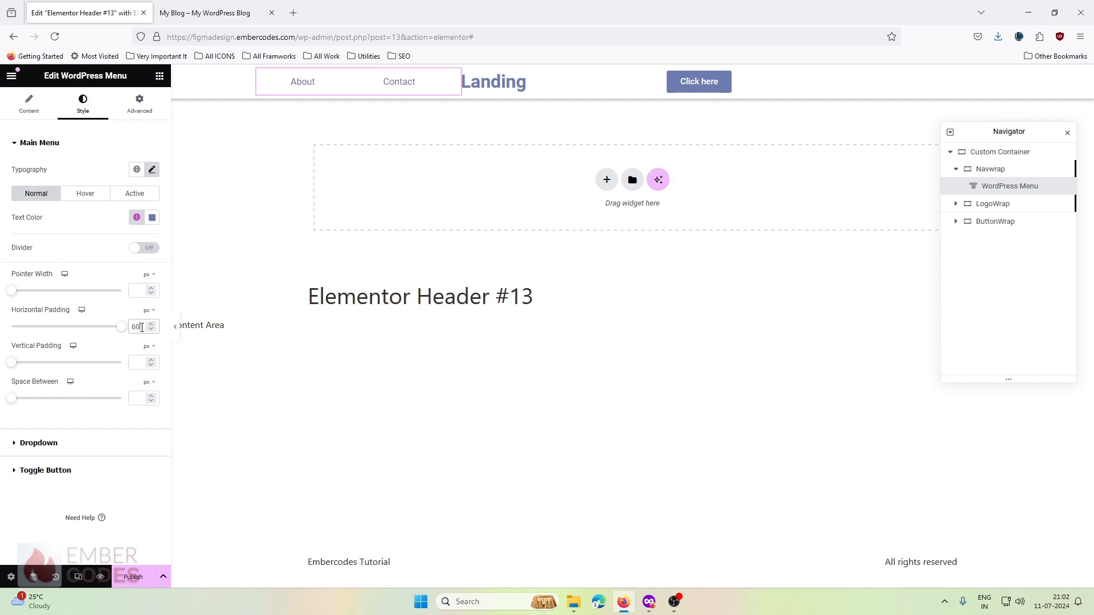
type("20")
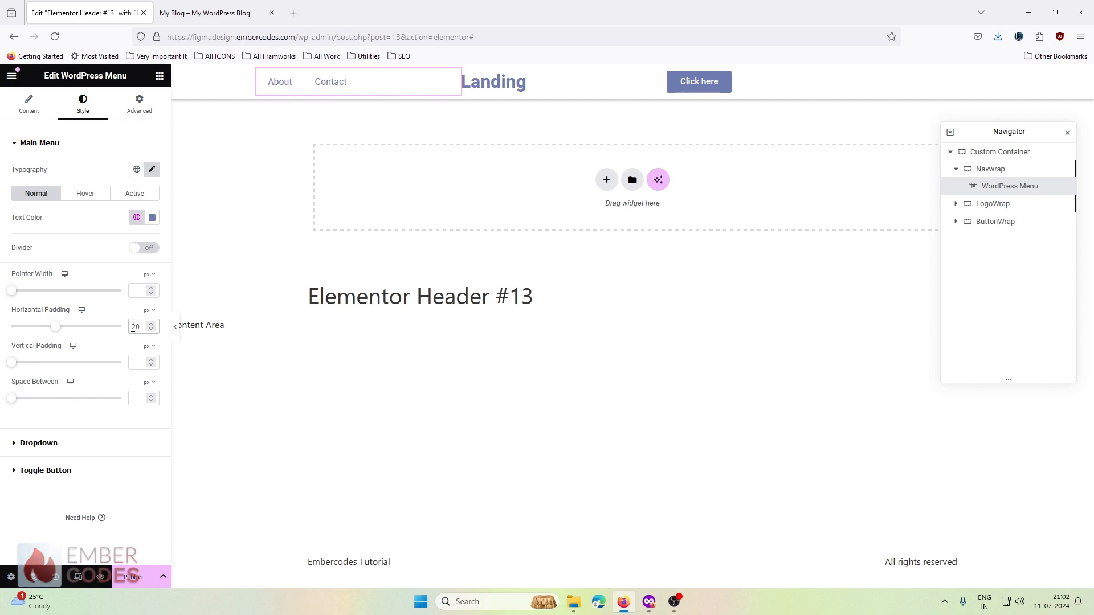
Change the menu's pointer from Underline to Text and return to its style settings.
left_click(30, 103)
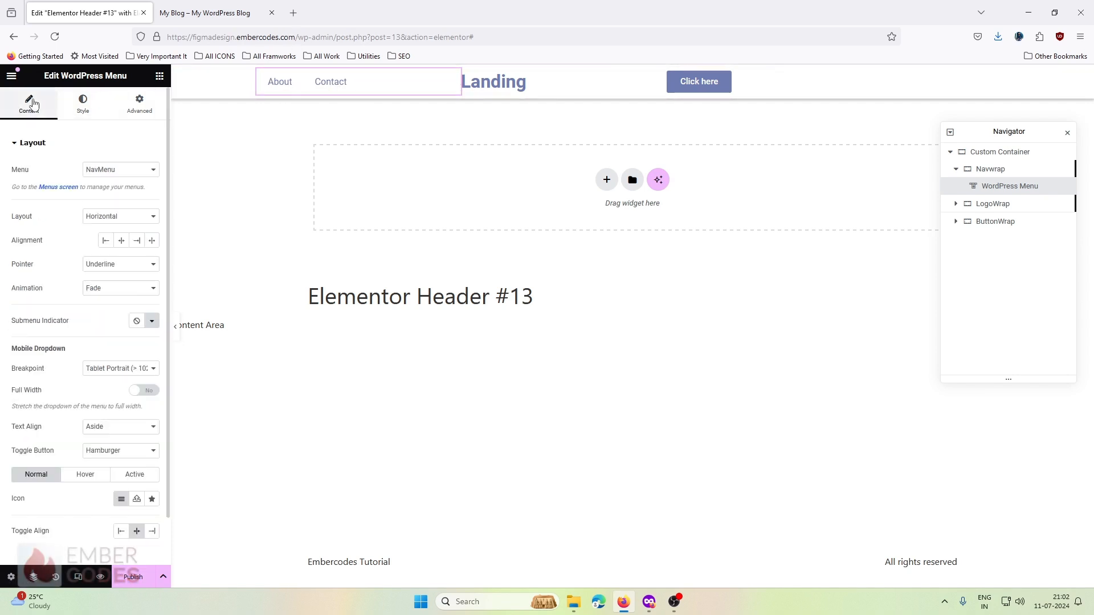
scroll(51, 292, "down", 2)
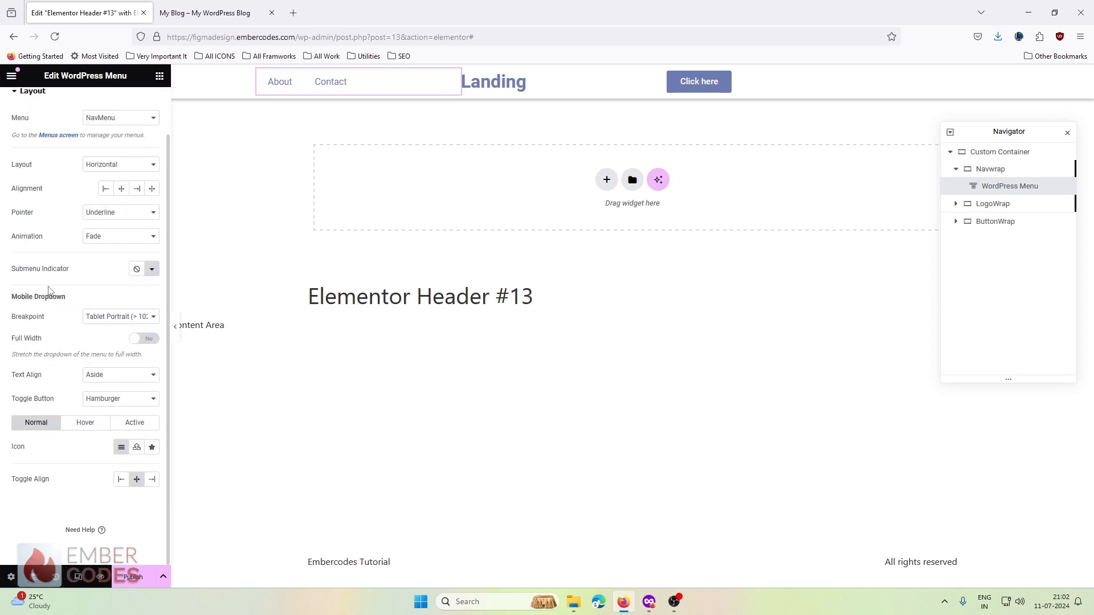
scroll(50, 291, "up", 2)
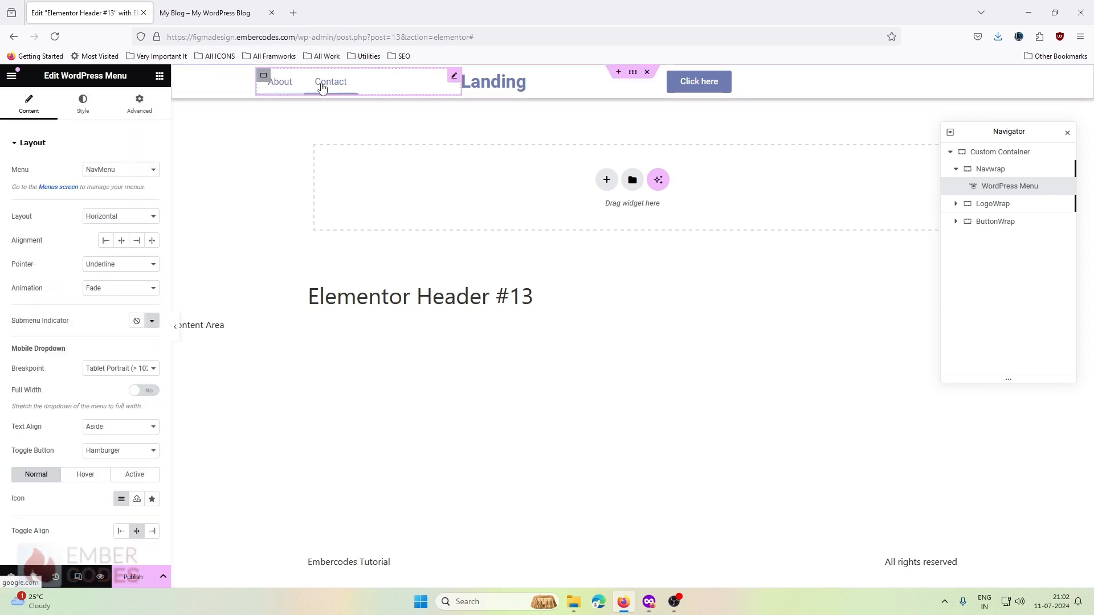
left_click(110, 266)
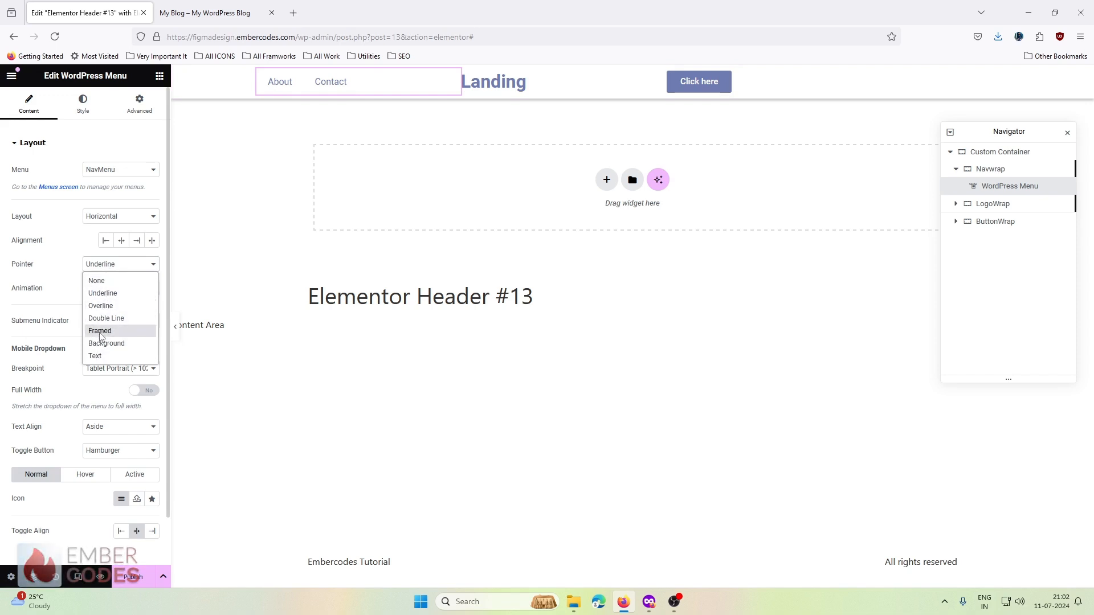
left_click(95, 356)
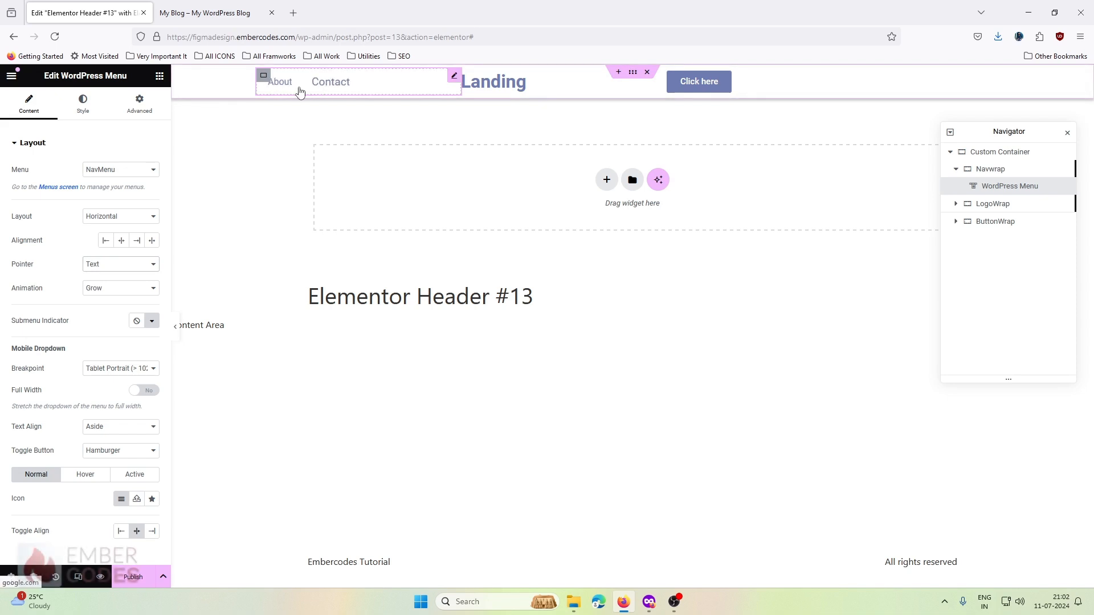
left_click(84, 108)
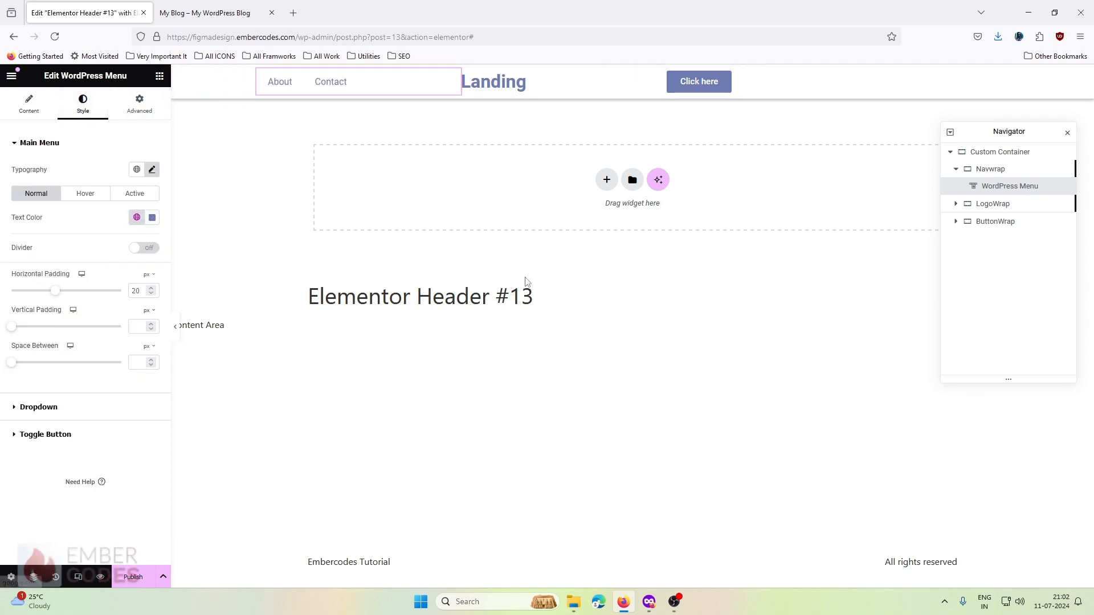
Compare the Elementor header with the Figma design, and preview it without the editing panel.
left_click(655, 603)
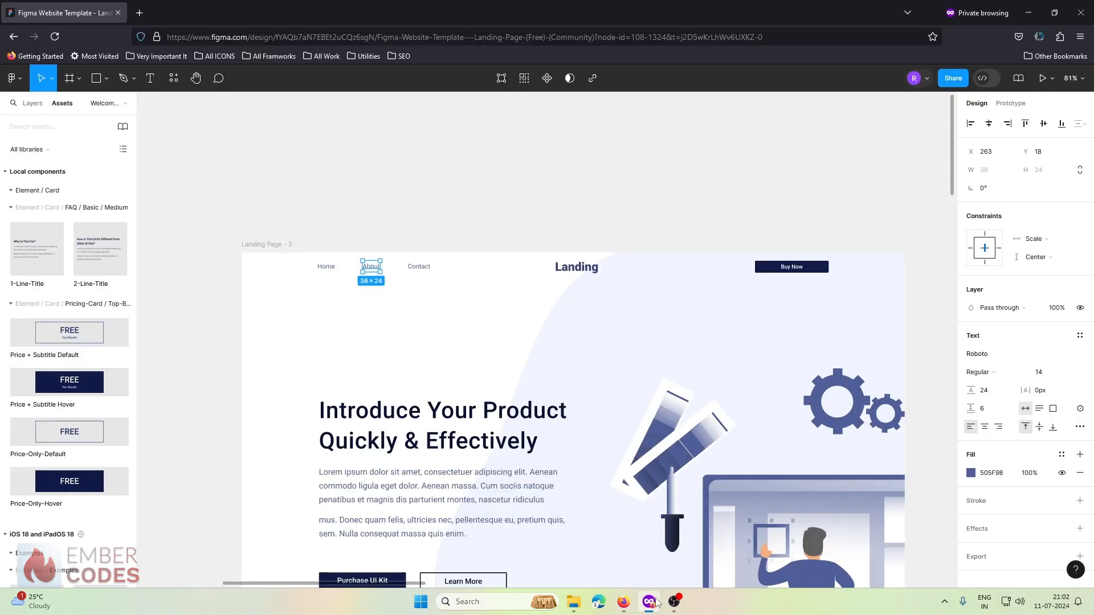
left_click(655, 602)
left_click(655, 603)
left_click(656, 602)
left_click(655, 603)
left_click(656, 603)
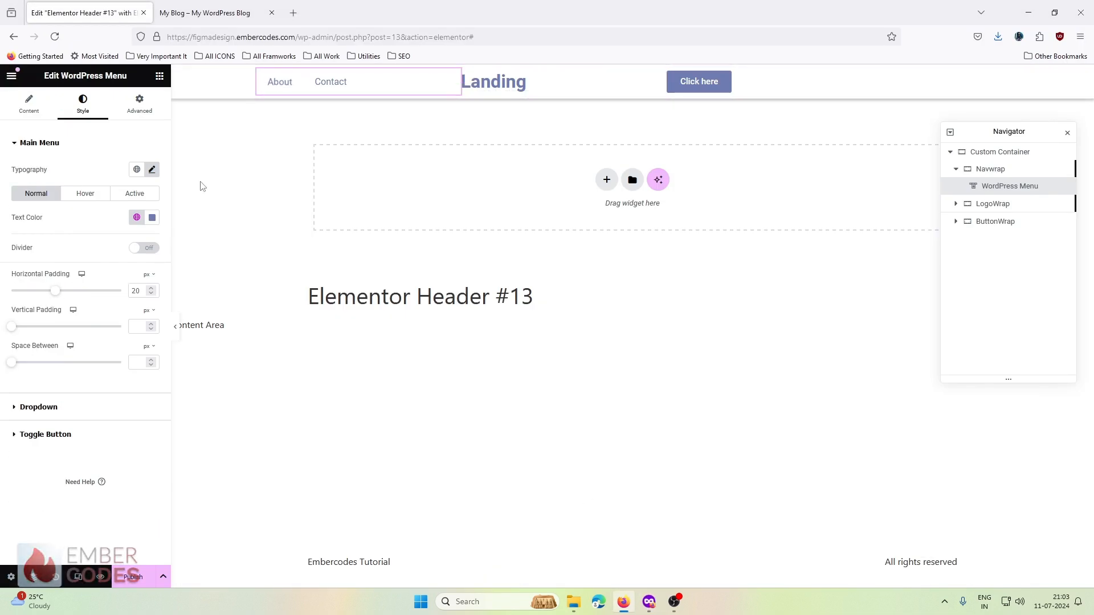
left_click(175, 327)
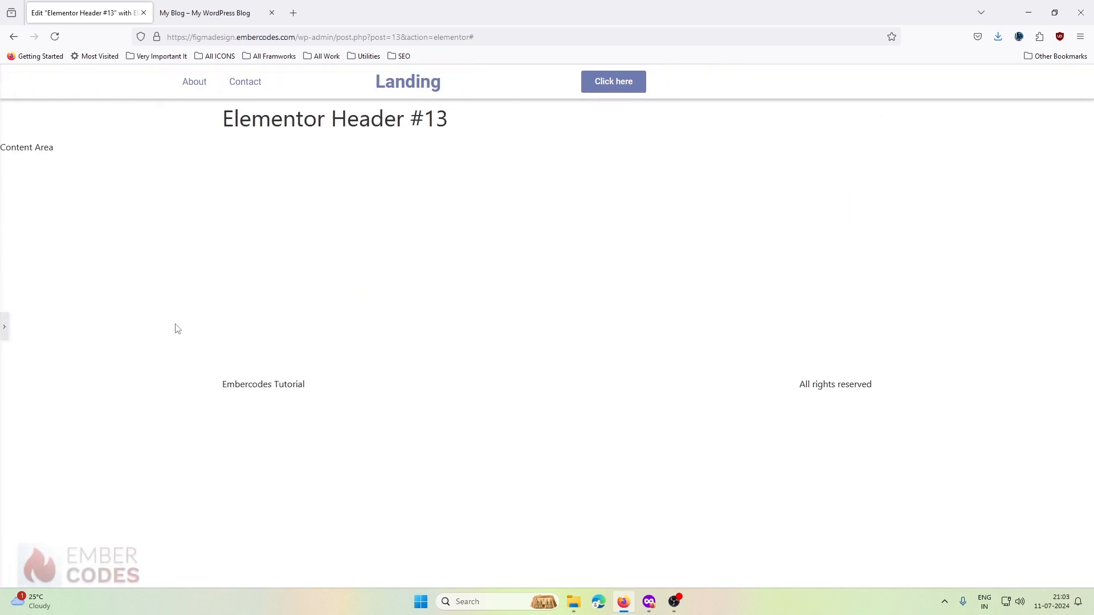
left_click(4, 331)
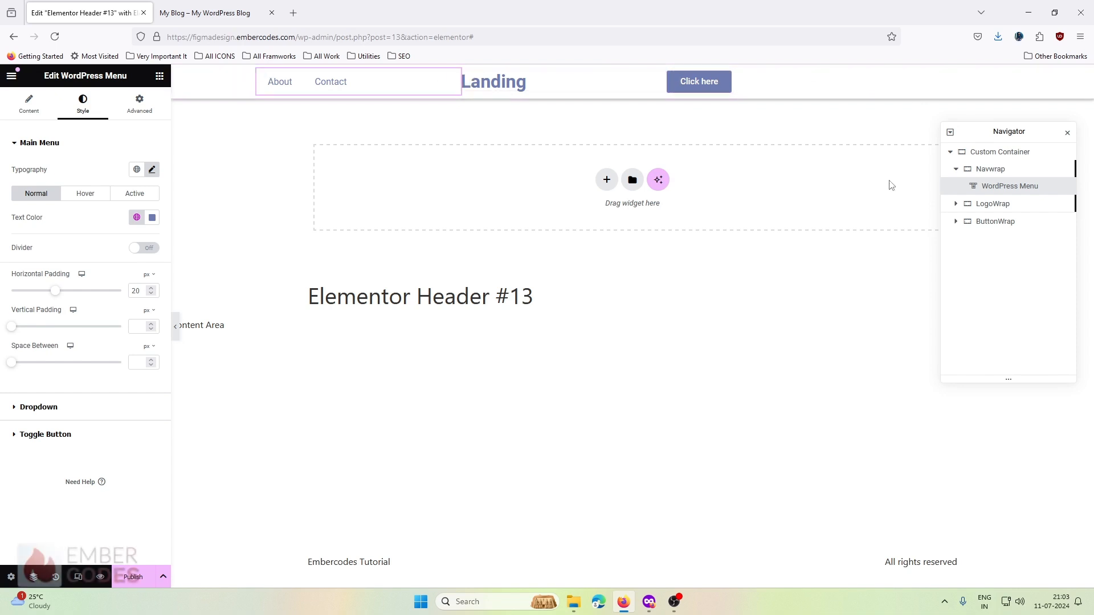
Try Full Width as the header container's content width, return it to Boxed, and preview the header without the editing panel.
left_click(972, 152)
left_click(28, 109)
left_click(120, 203)
left_click(106, 231)
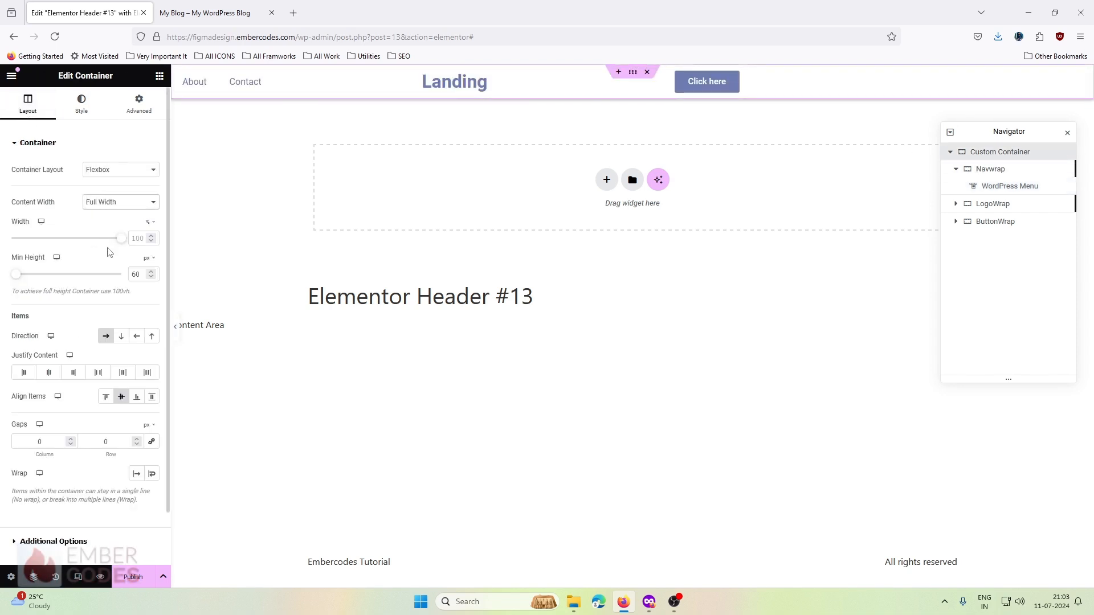
mouse_move(153, 227)
mouse_move(121, 242)
left_mouse_down()
mouse_move(87, 237)
mouse_move(122, 238)
left_mouse_up()
left_click(133, 208)
left_click(130, 218)
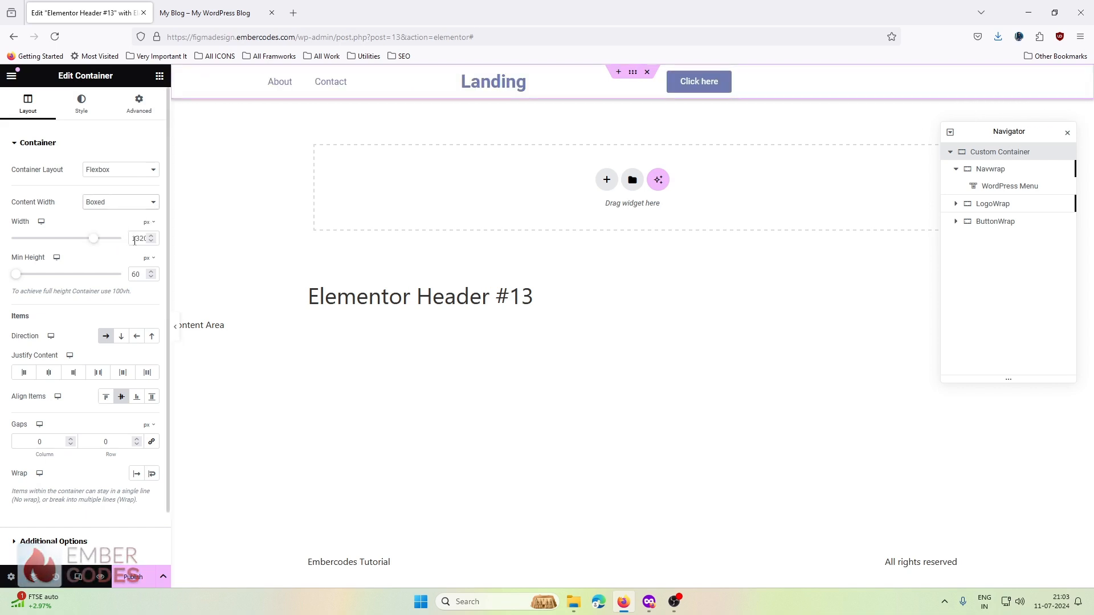
left_click(175, 326)
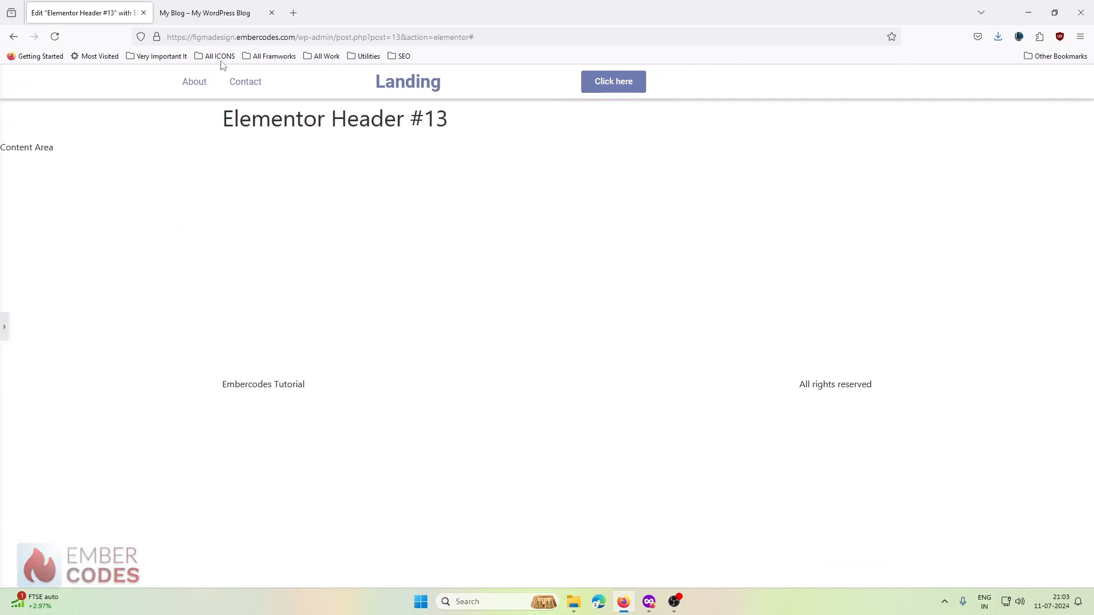
left_click(3, 339)
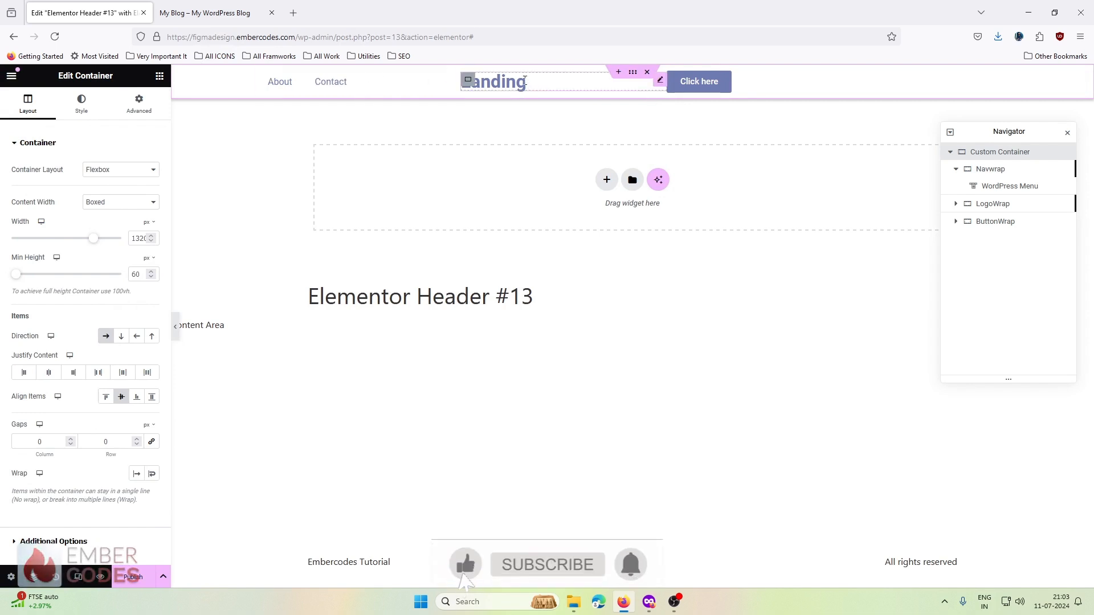
Select the Landing logo heading in Elementor, and copy the logo's color code 37447E from the Figma design.
left_click(594, 77)
left_click(649, 602)
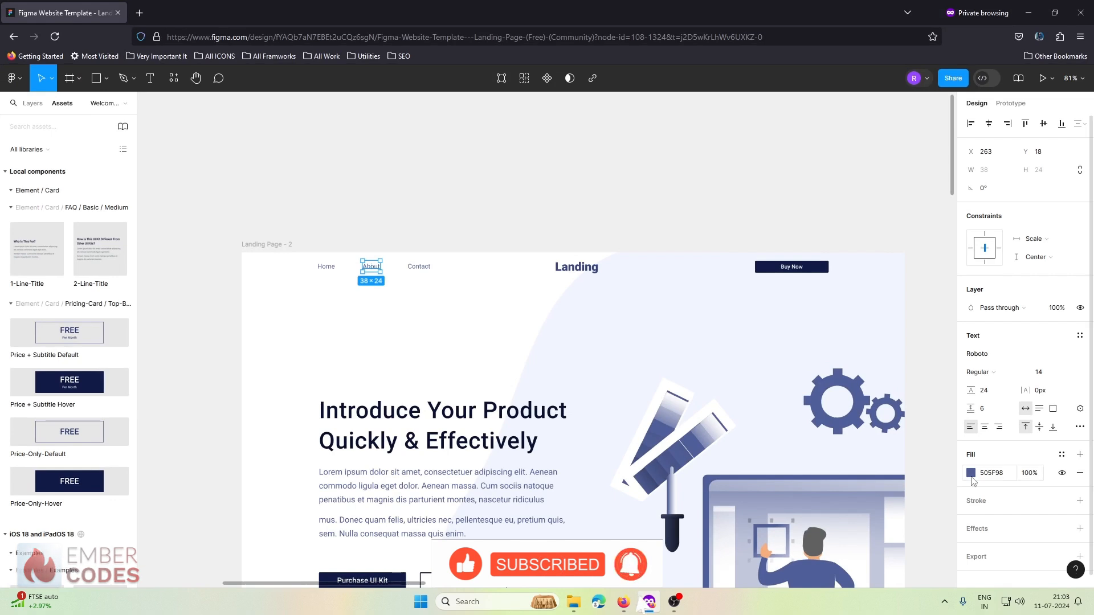
left_click(578, 268)
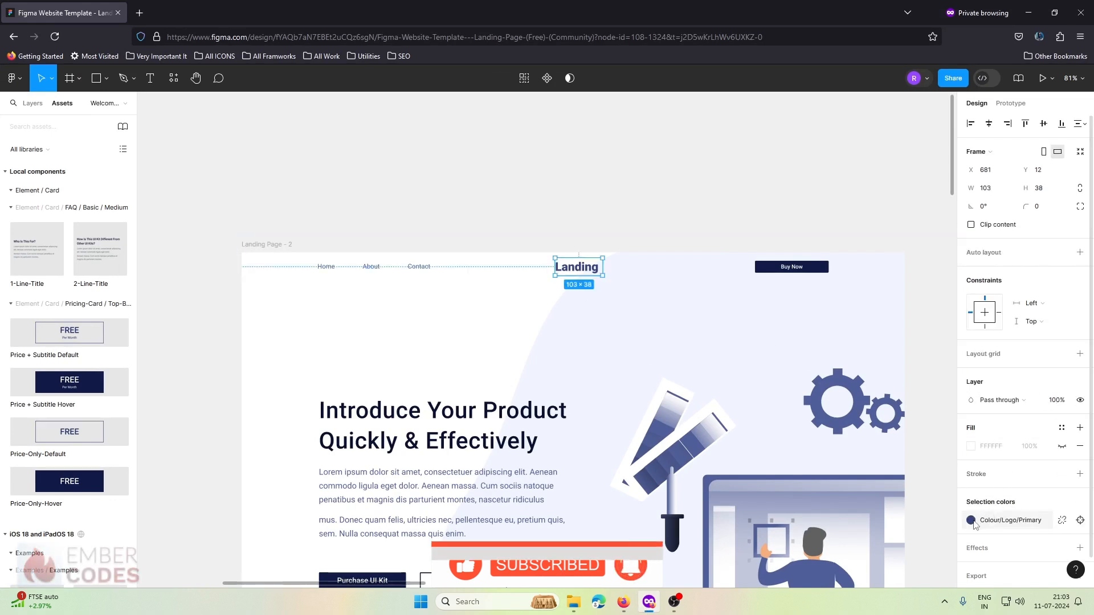
left_click(1064, 521)
left_click(972, 521)
left_click(992, 520)
double_click(993, 520)
key("ctrl+c")
left_click(1029, 12)
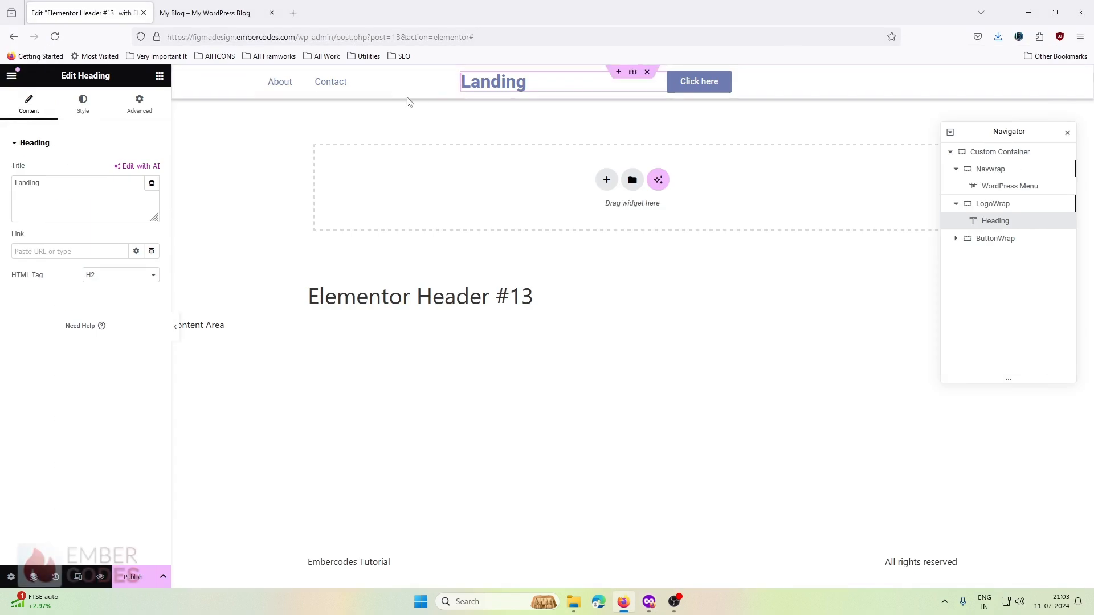
Open the logo heading's style settings and check the Landing text's font, weight and size in Figma.
left_click(83, 108)
left_click(648, 603)
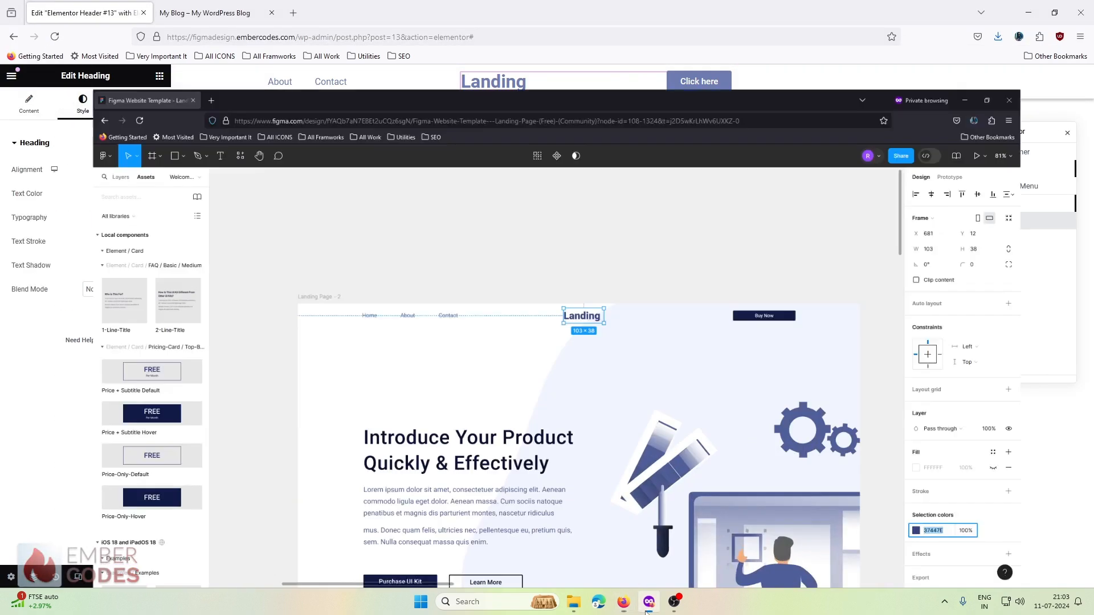
double_click(577, 270)
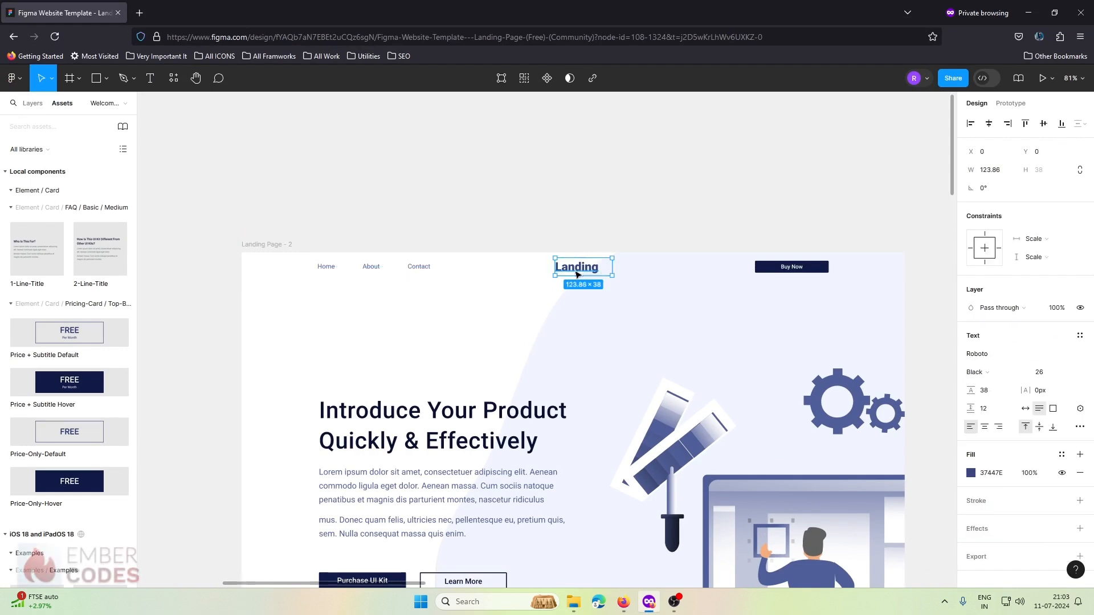
left_click(1029, 12)
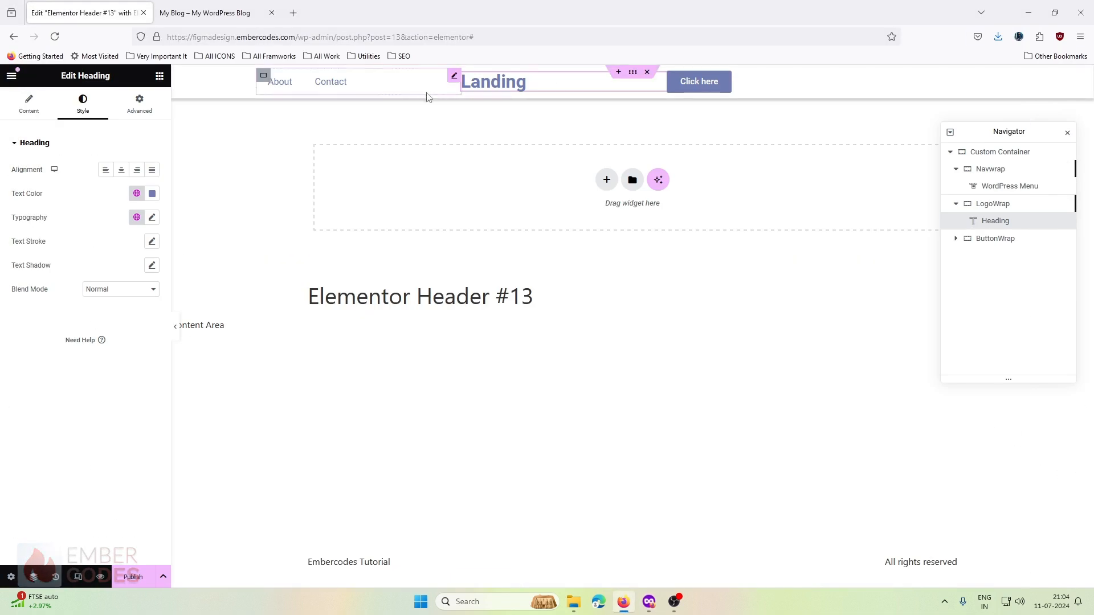
Center the Landing logo heading in Elementor and set its text color to #37447E.
left_click(121, 171)
left_click(138, 194)
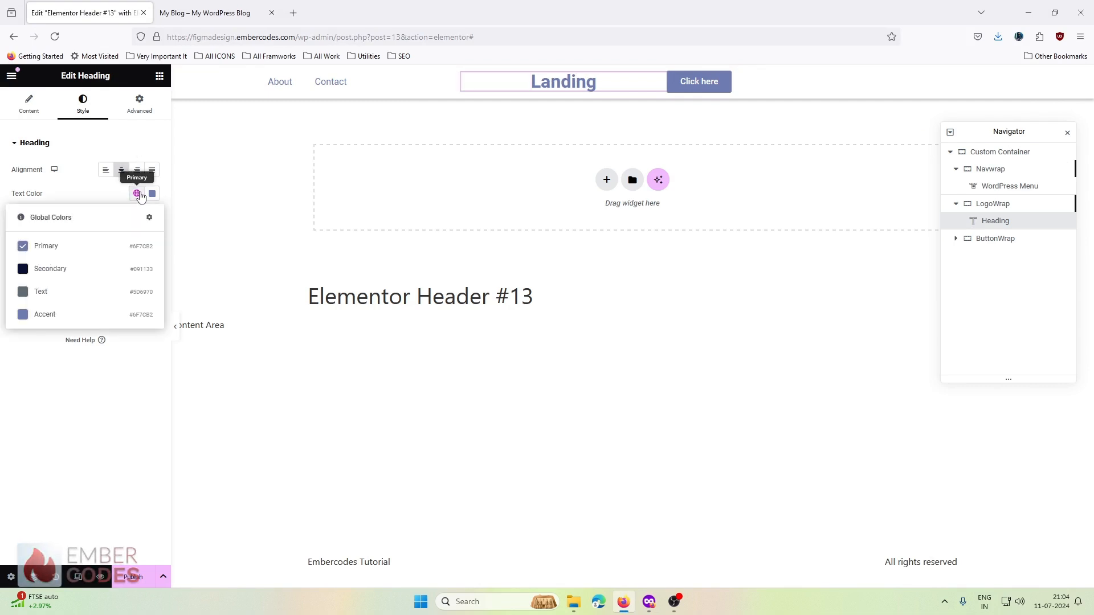
left_click(152, 194)
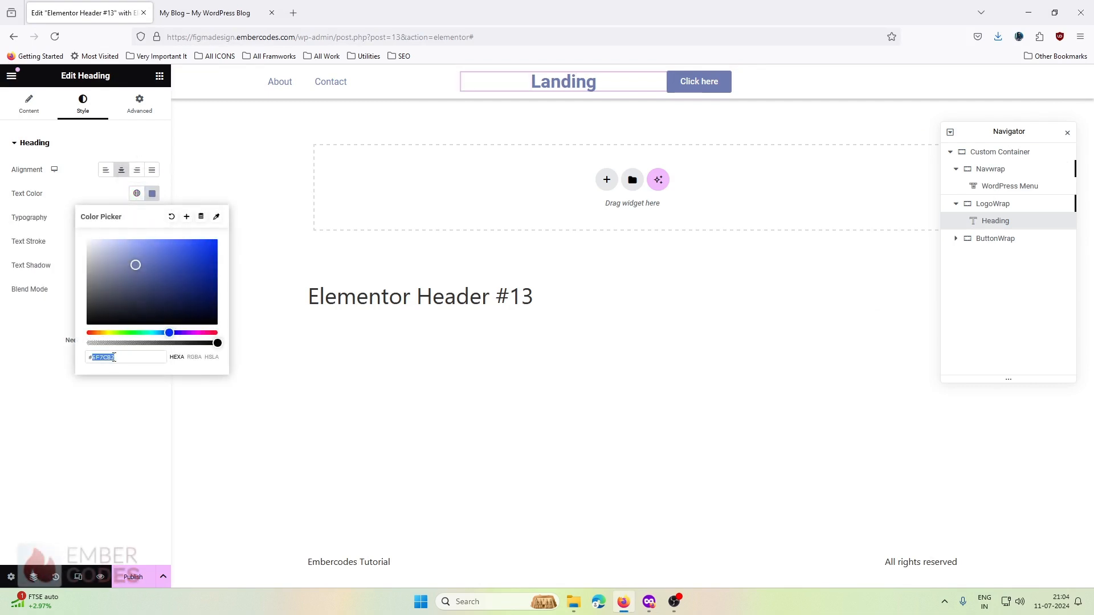
key("ctrl+v")
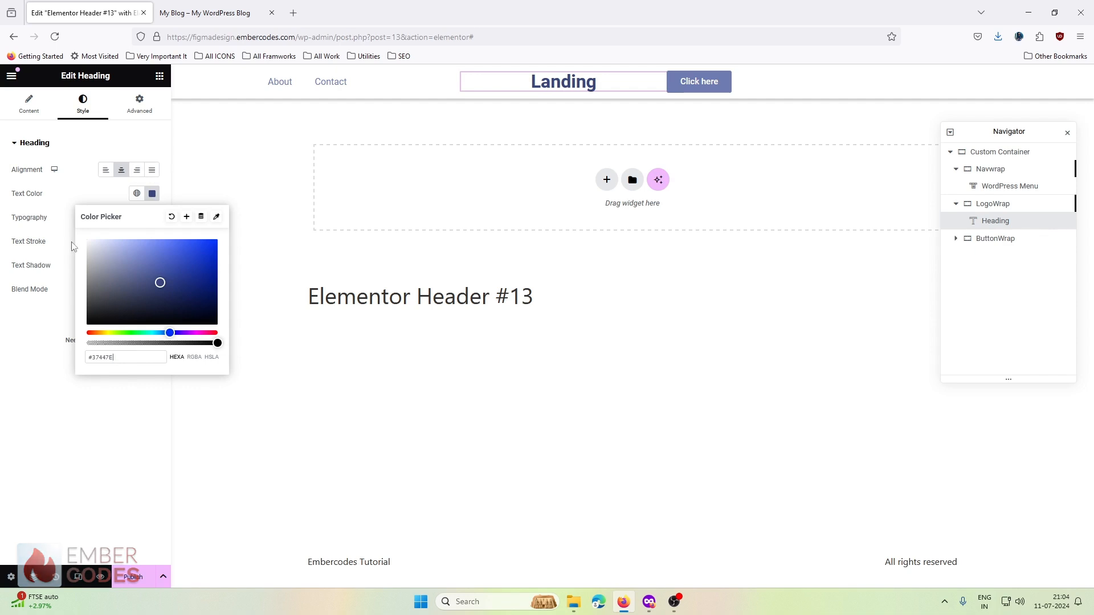
left_click(103, 188)
Set the logo heading's typography to weight 900 (Black) and size 26 px, and check it against the Figma logo text.
left_click(152, 218)
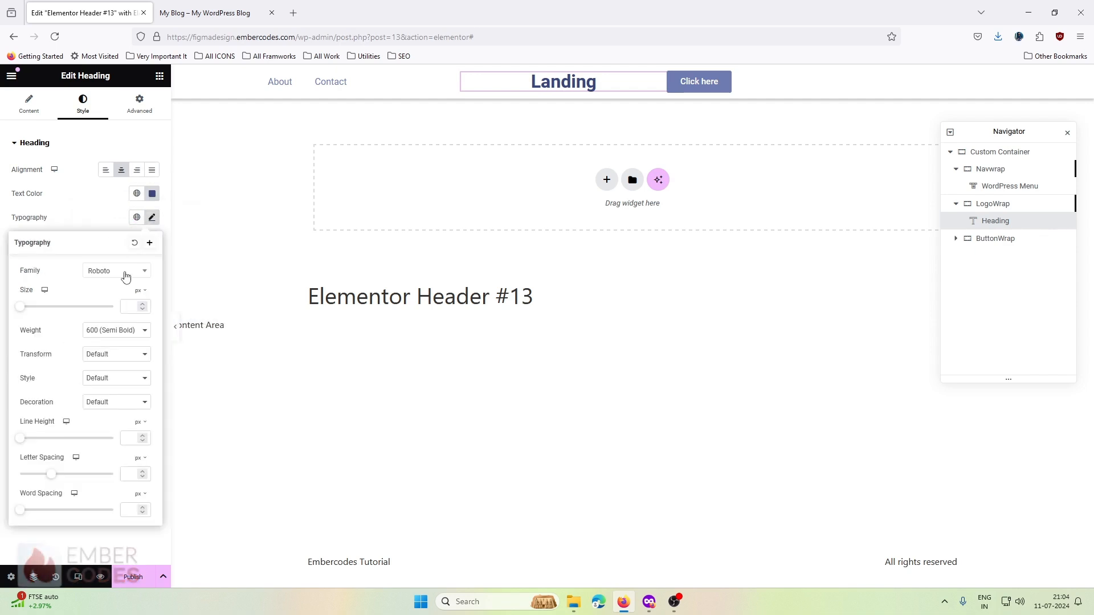
left_click(123, 330)
left_click(112, 449)
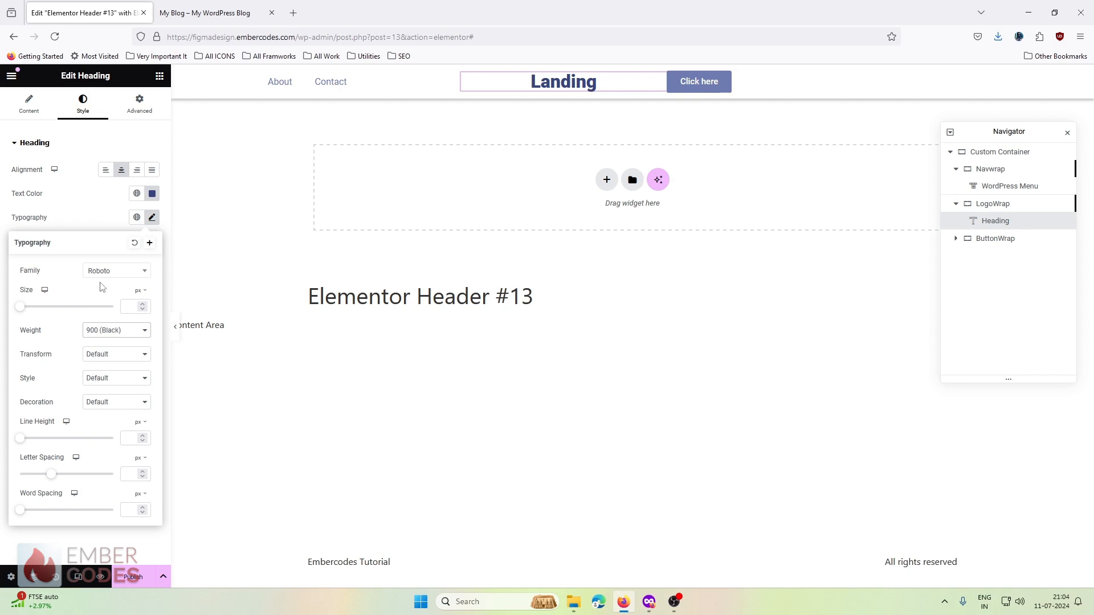
left_click(89, 222)
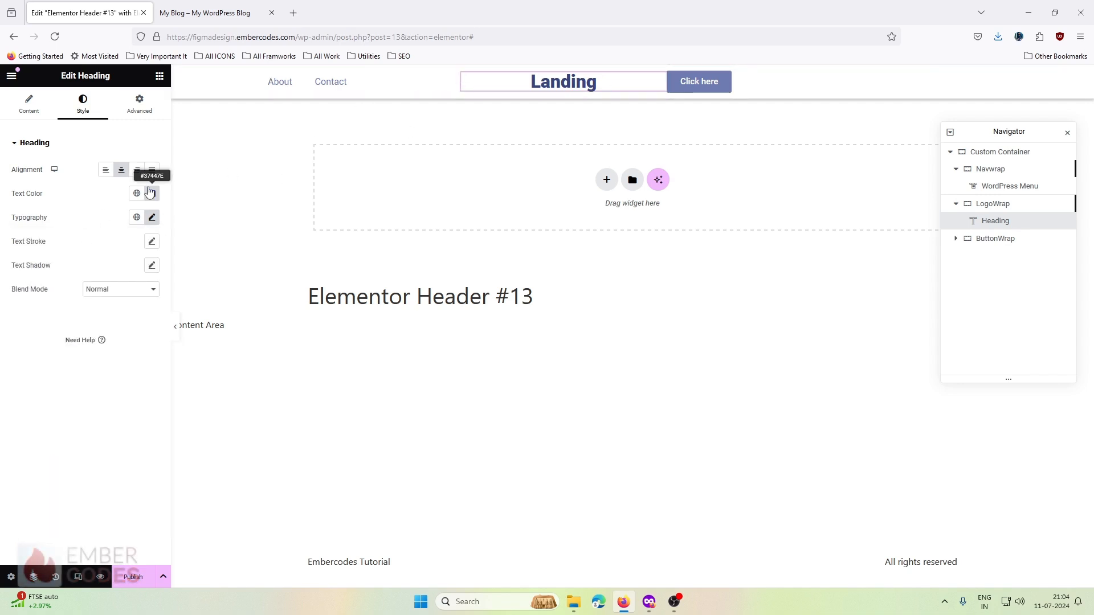
left_click(152, 218)
type("26")
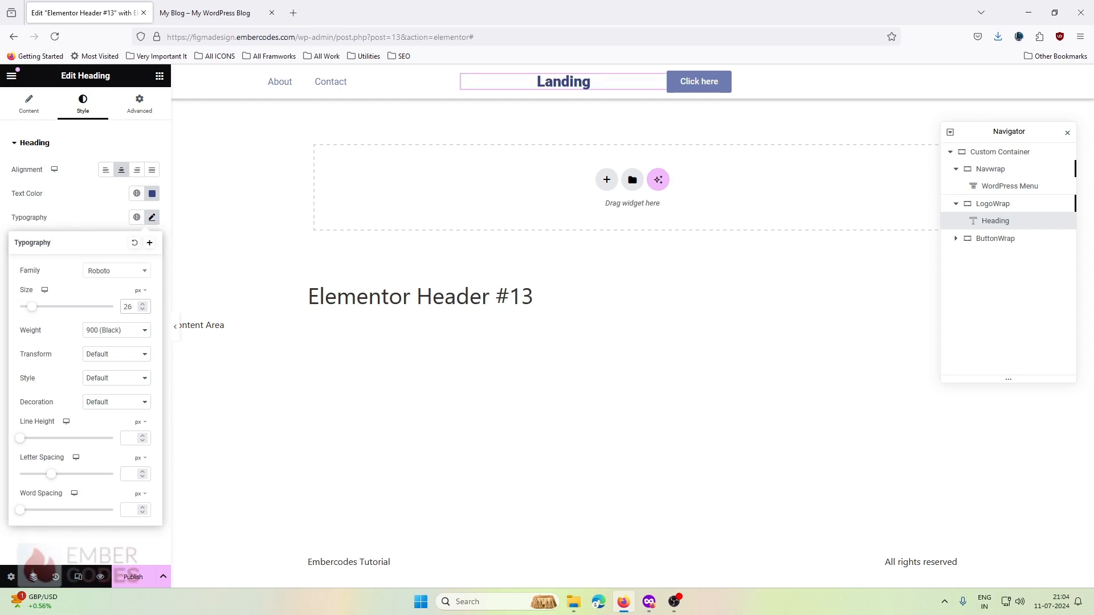
left_click(649, 602)
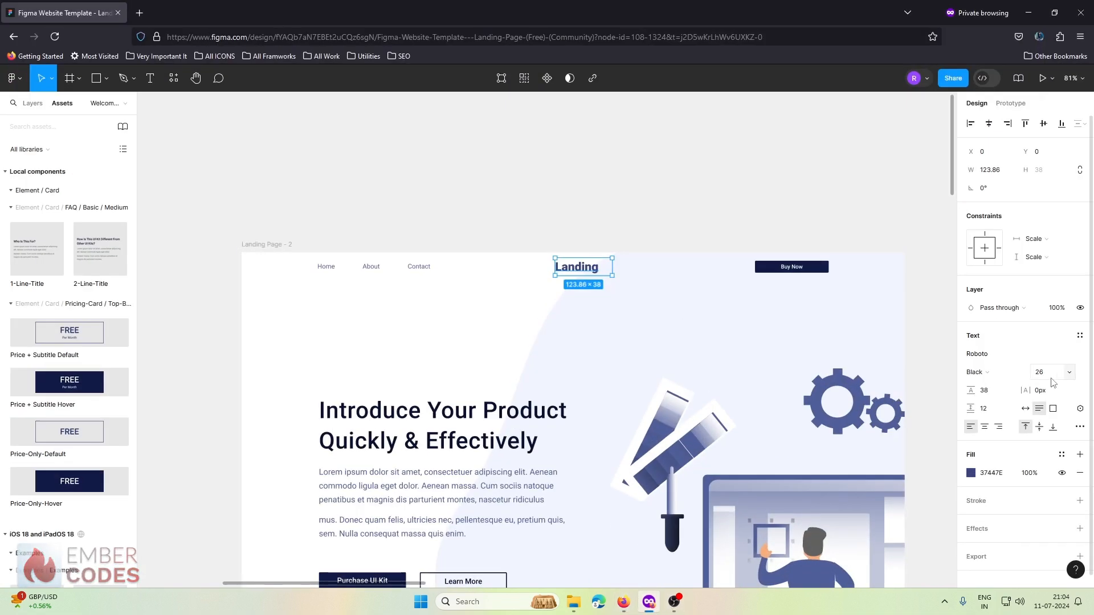
left_click(1025, 5)
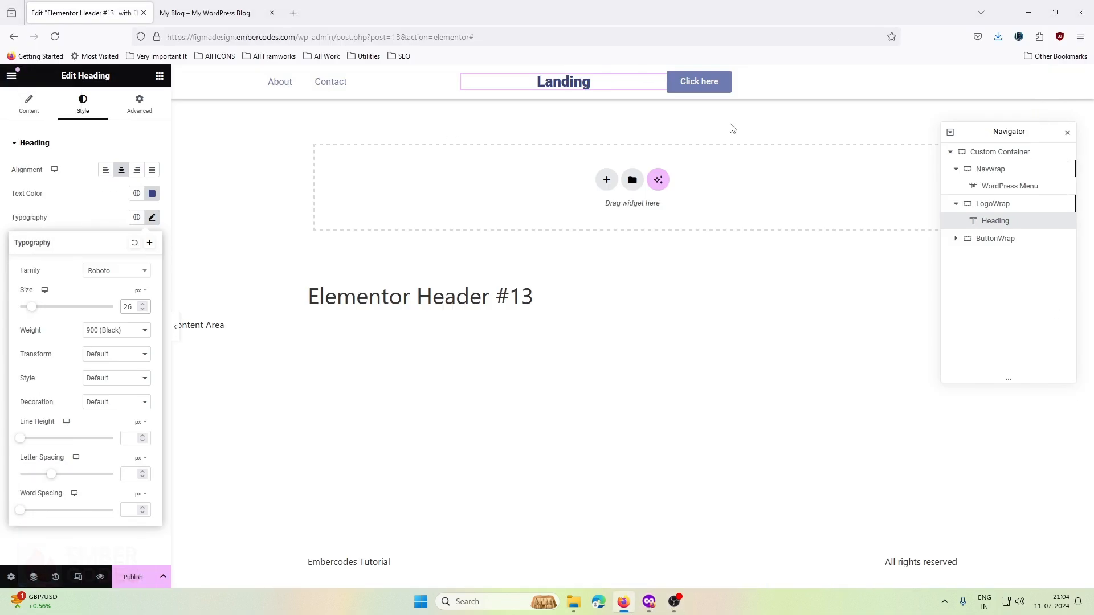
Check the header button in Figma and change the Elementor button's text to "Buy Now".
left_click(750, 84)
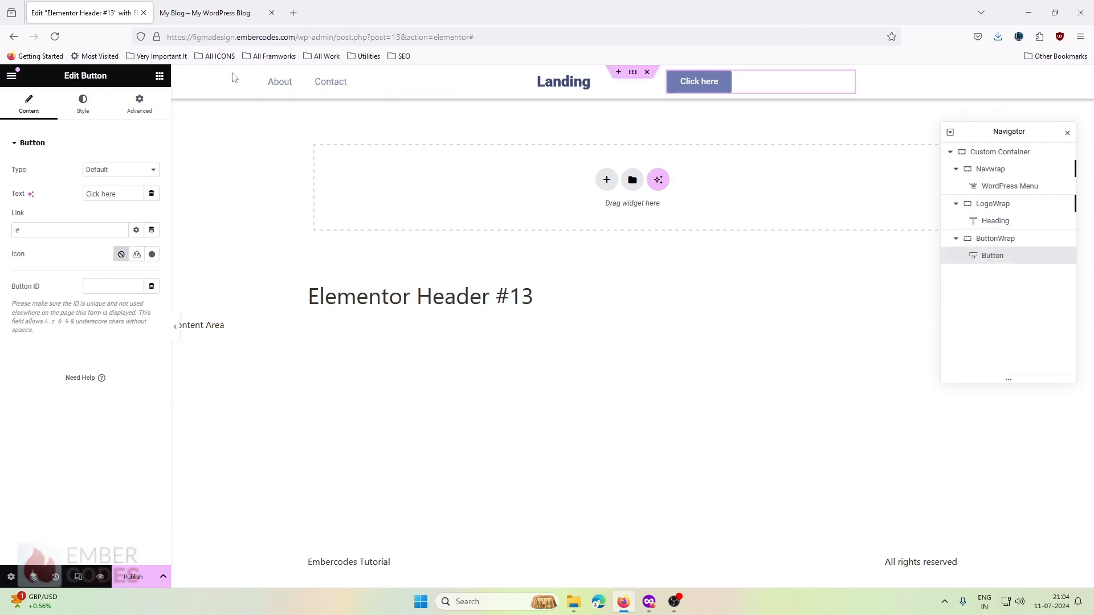
left_click(82, 105)
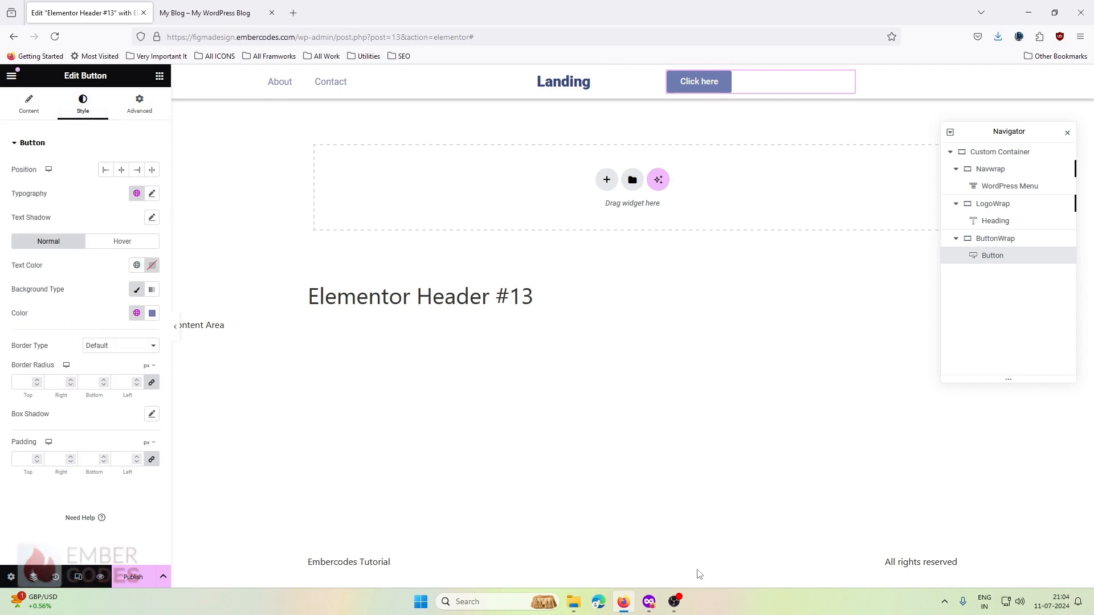
left_click(649, 607)
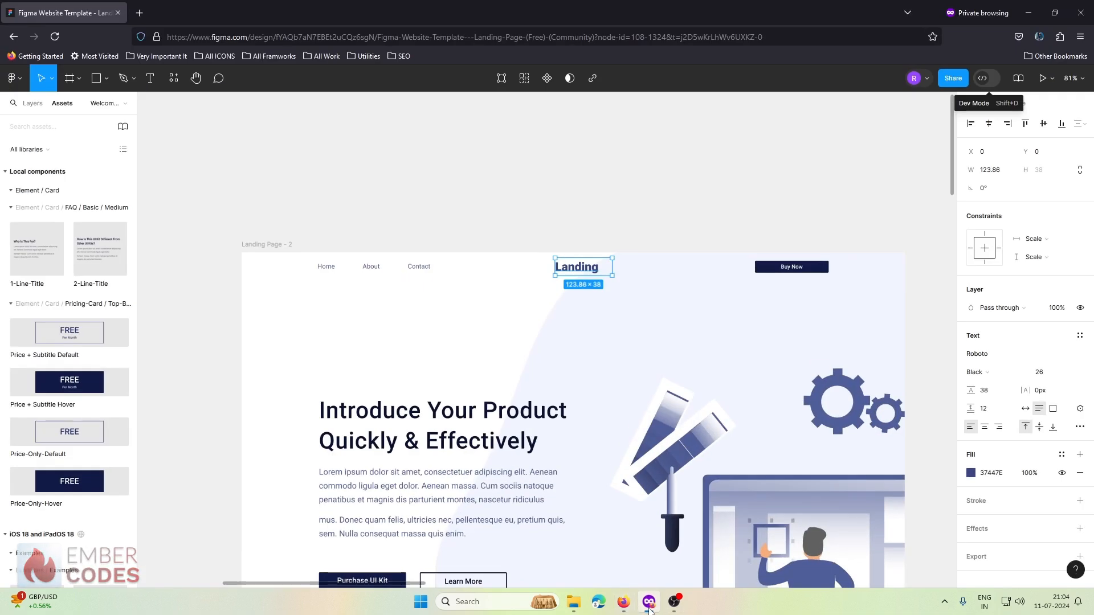
left_click(650, 608)
left_click(650, 607)
left_click(650, 607)
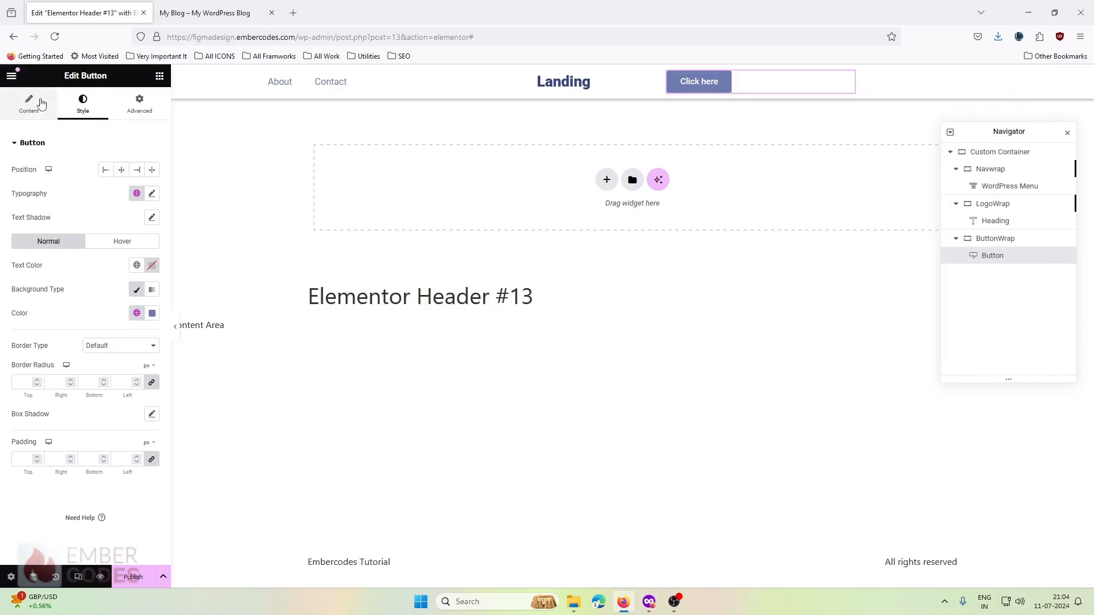
left_click(41, 103)
triple_click(114, 194)
type("B")
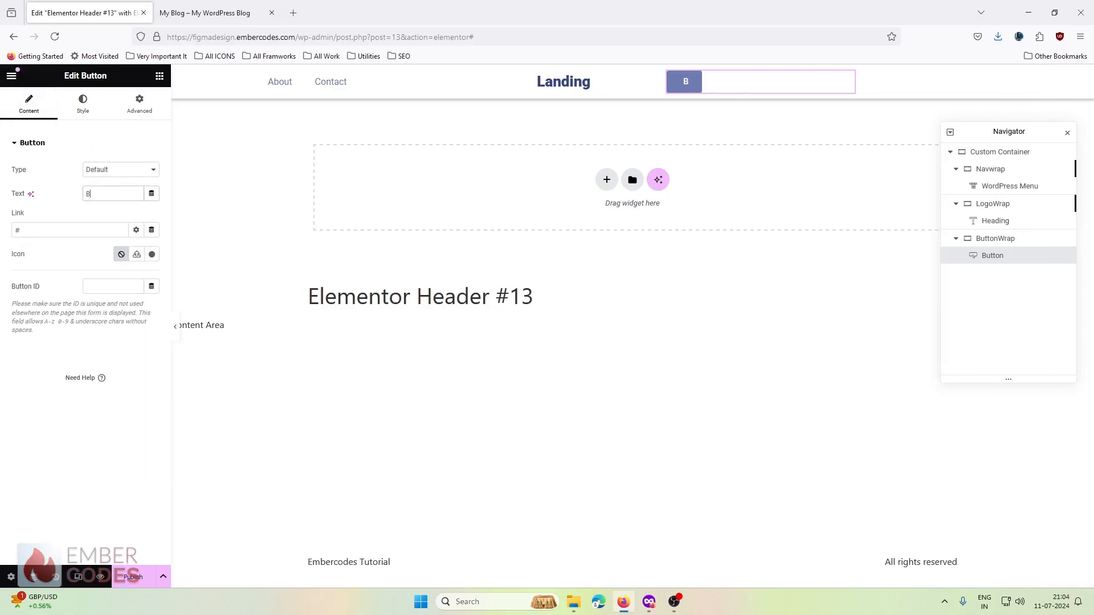
type("uy Now")
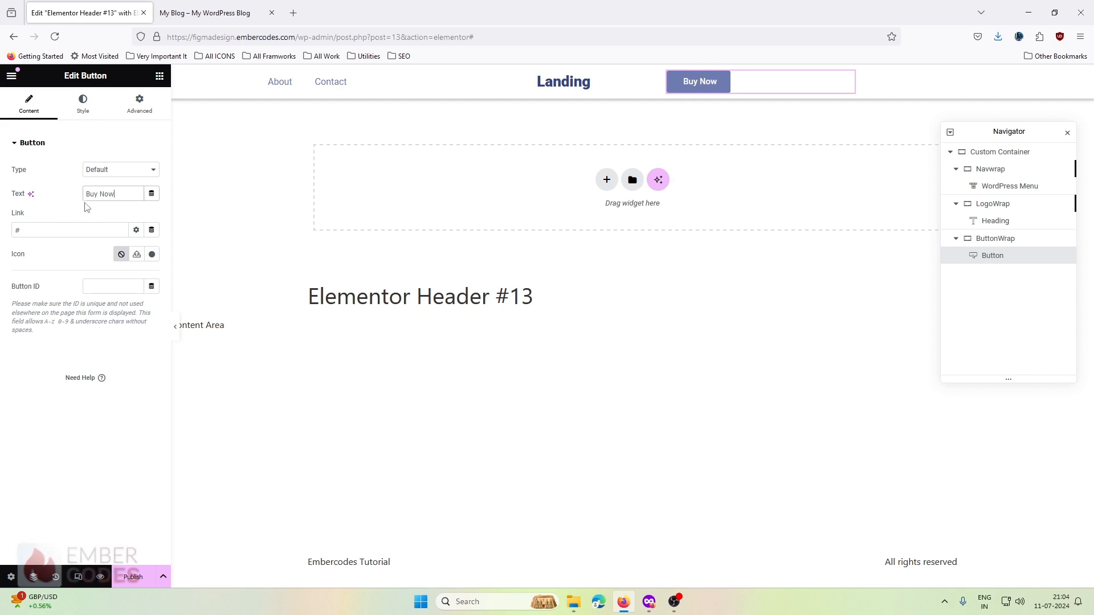
Position the Buy Now button at the right end of its container.
left_click(83, 105)
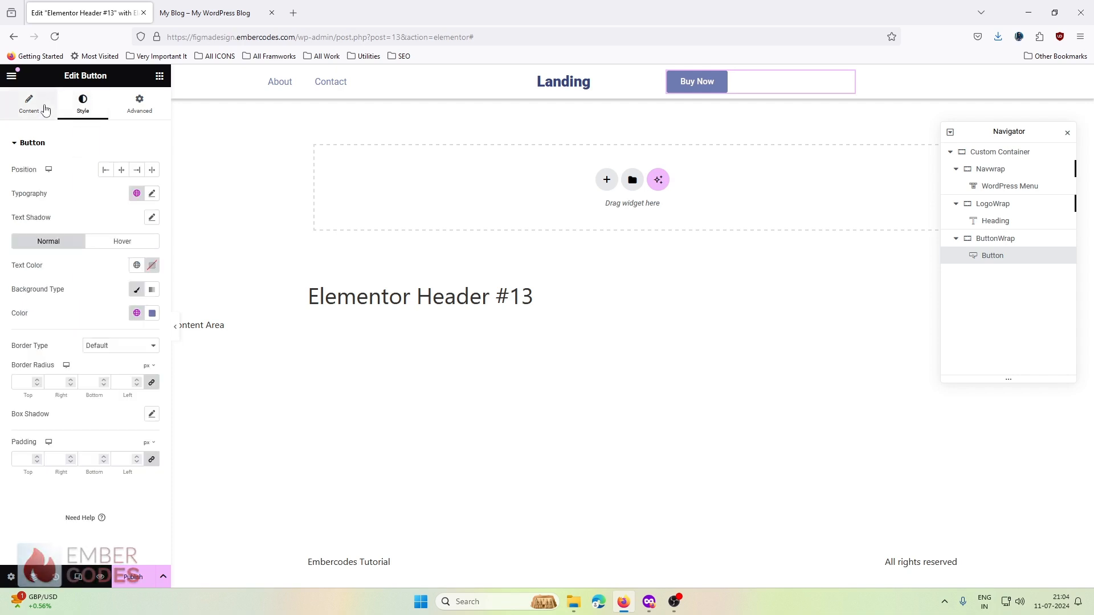
left_click(32, 106)
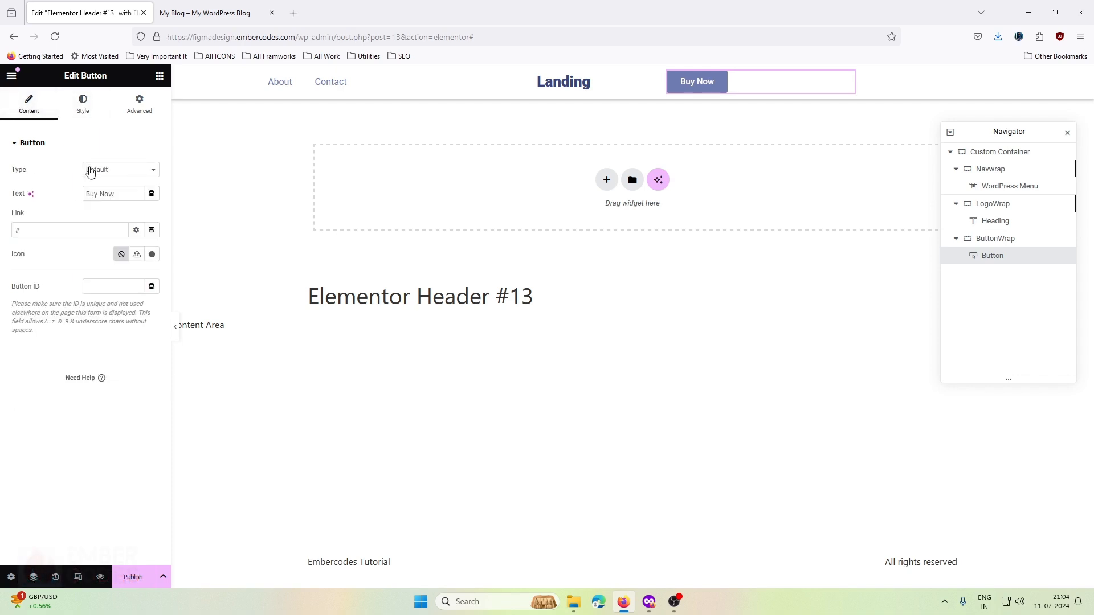
left_click(82, 104)
left_click(137, 171)
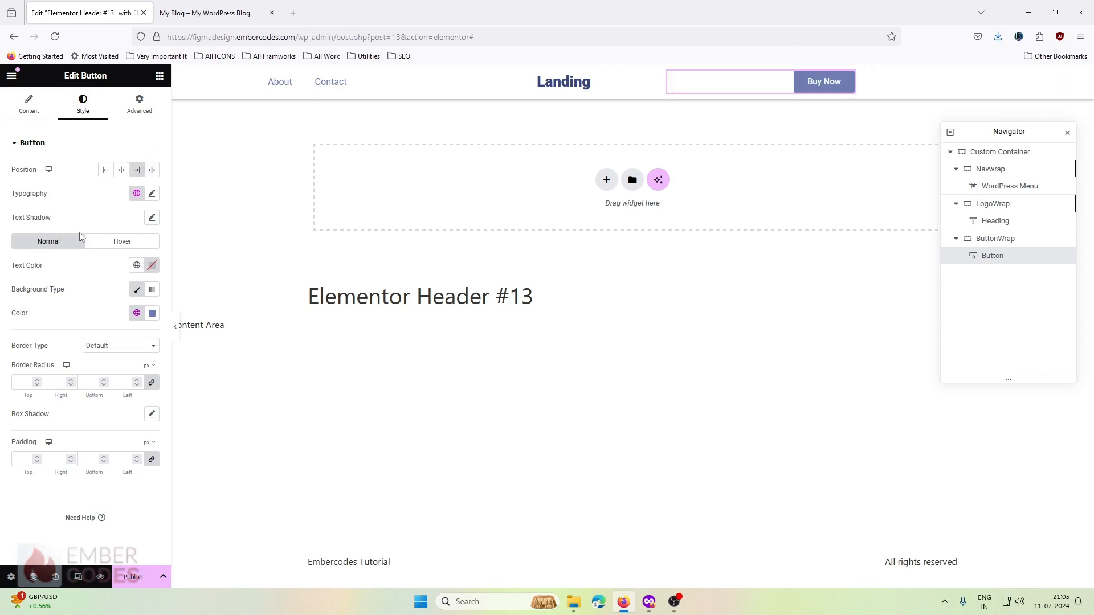
Copy the Buy Now button's fill color code 111B47 from the Figma design and return to Elementor.
left_click(136, 314)
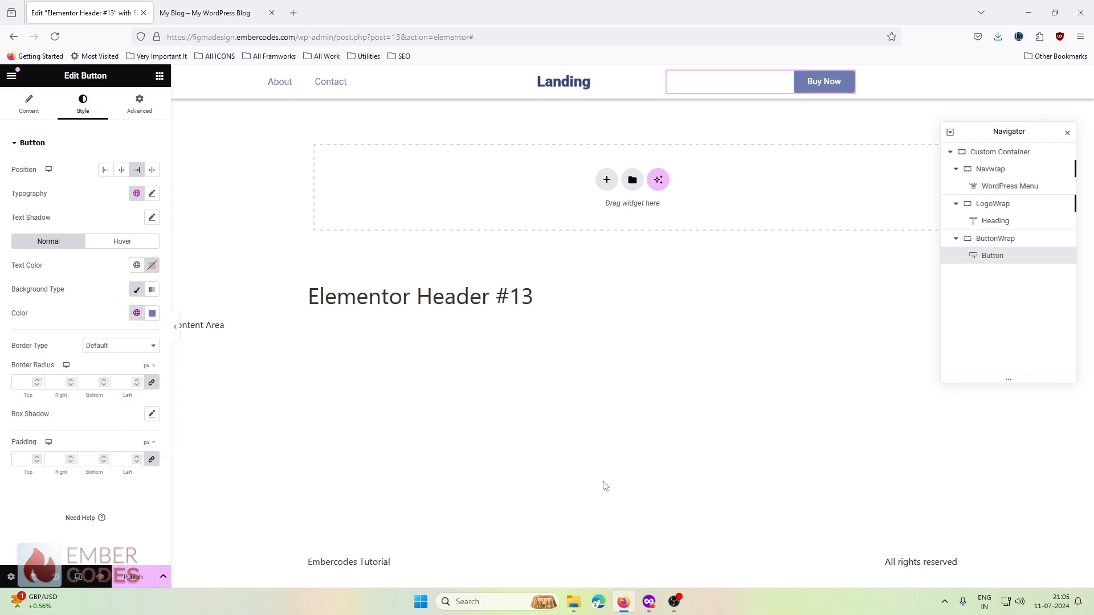
left_click(649, 602)
left_click(766, 270)
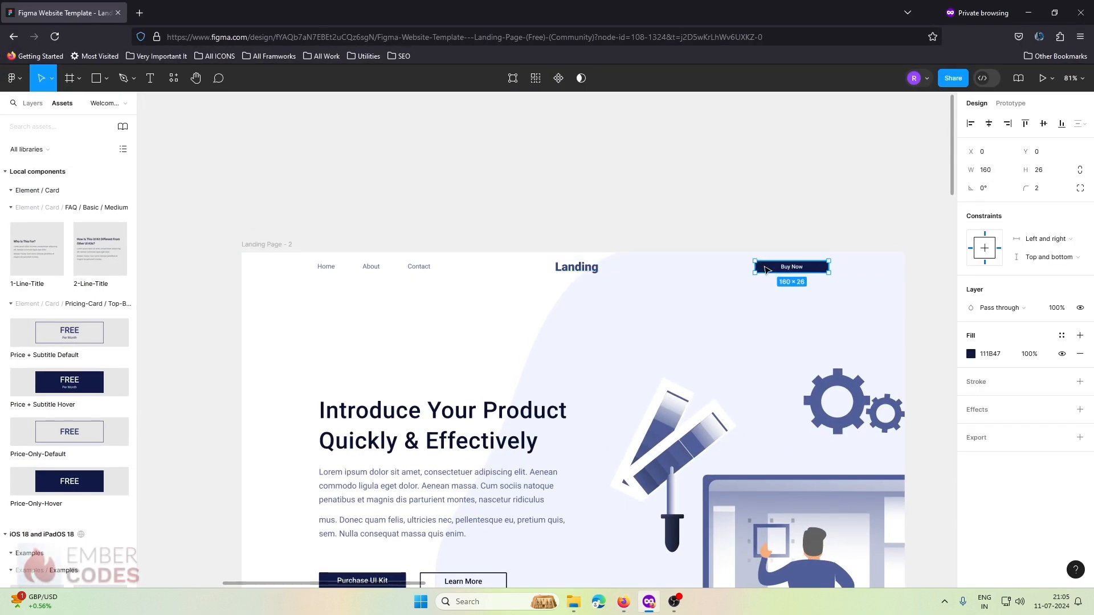
left_click(993, 355)
key("ctrl+c")
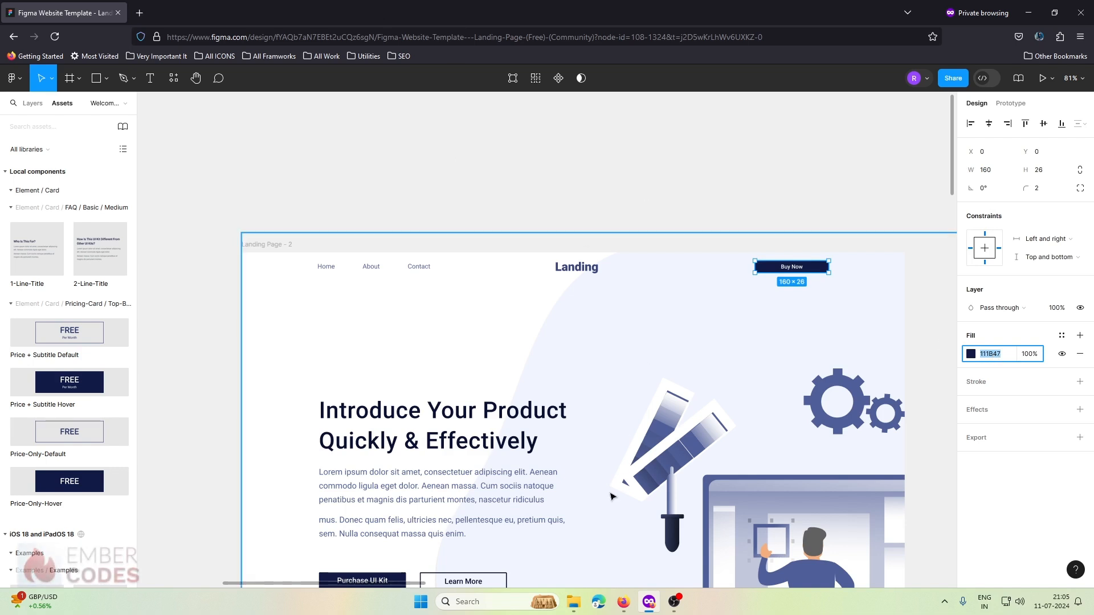
left_click(623, 601)
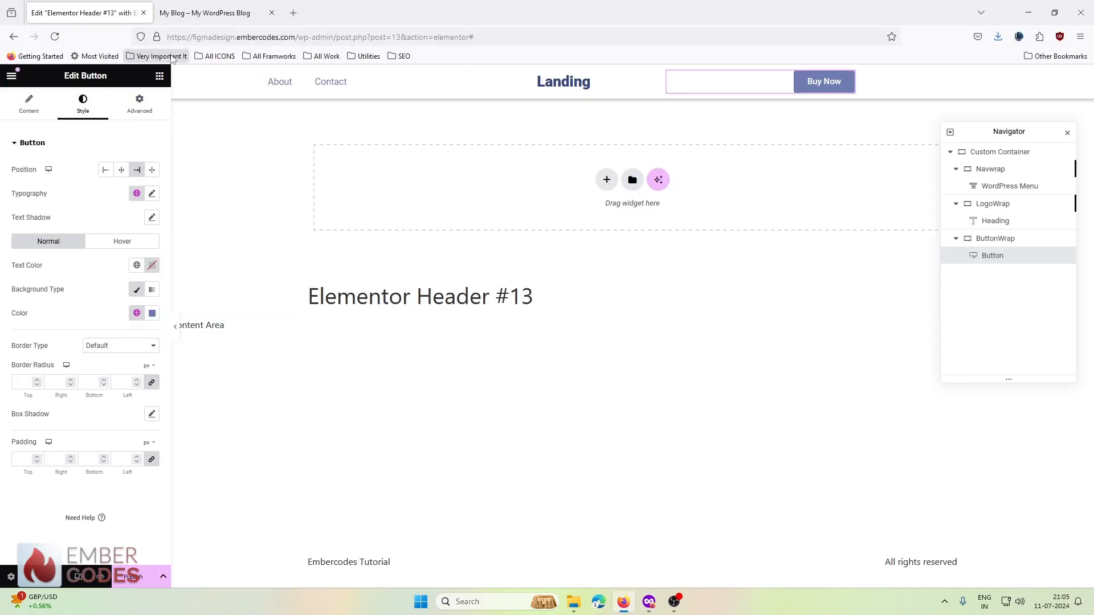
Apply the global Secondary color to the Buy Now button's background and open the global color settings.
left_click(136, 313)
left_click(71, 390)
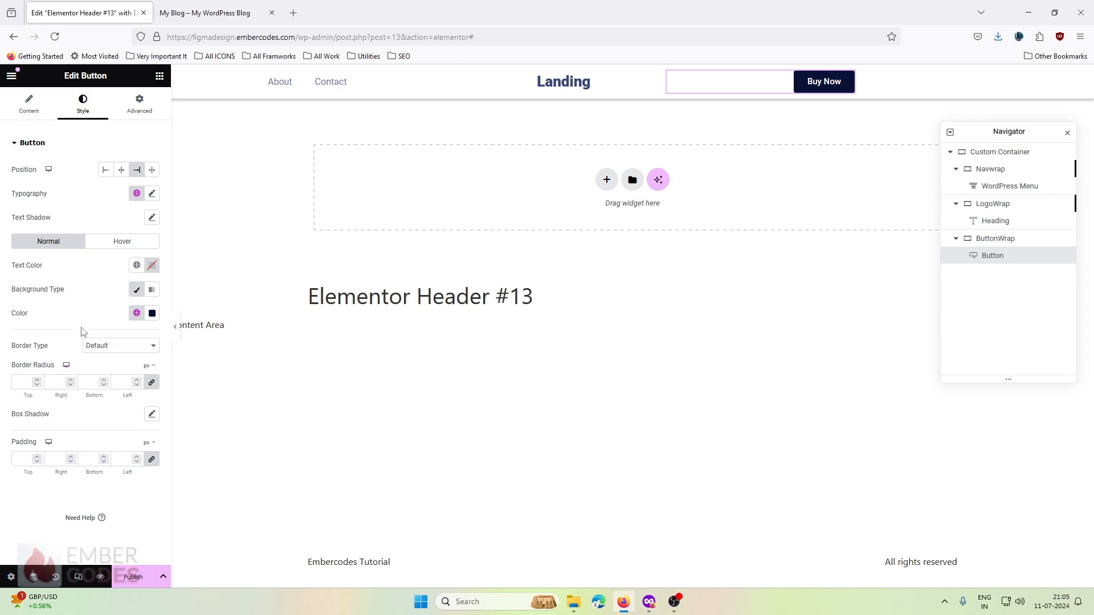
left_click(137, 313)
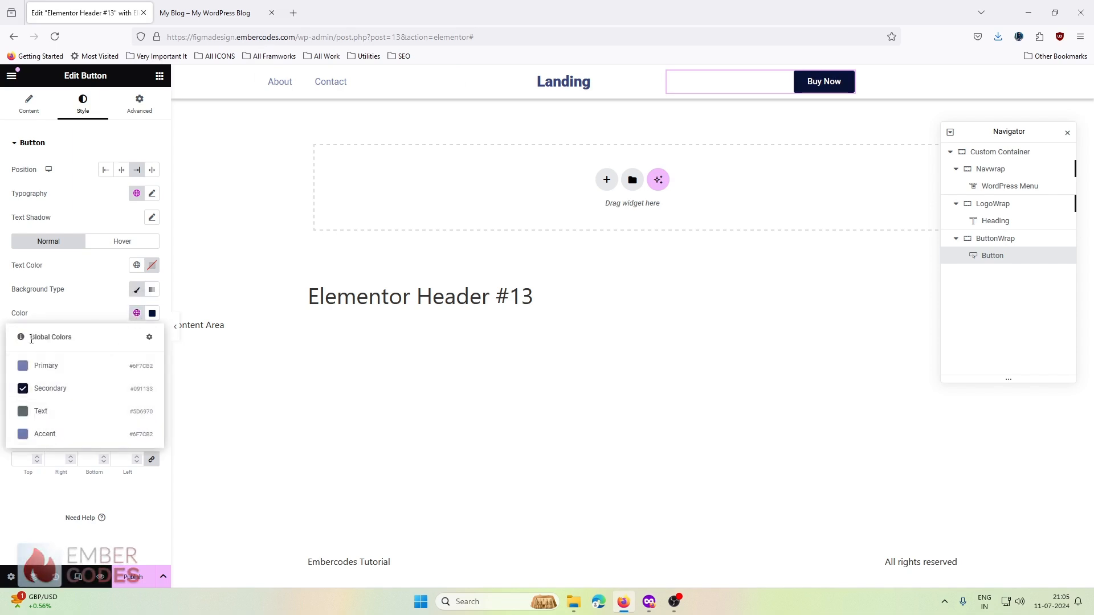
left_click(149, 338)
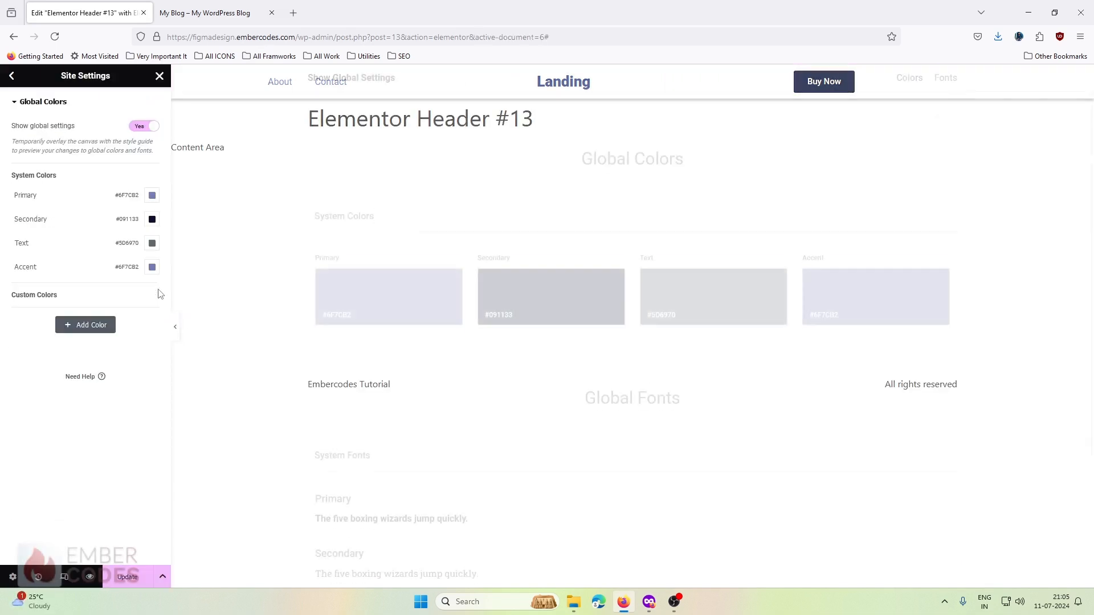
Add a custom global color named "Dark Blure" with the value #111B47.
left_click(151, 268)
left_click(67, 268)
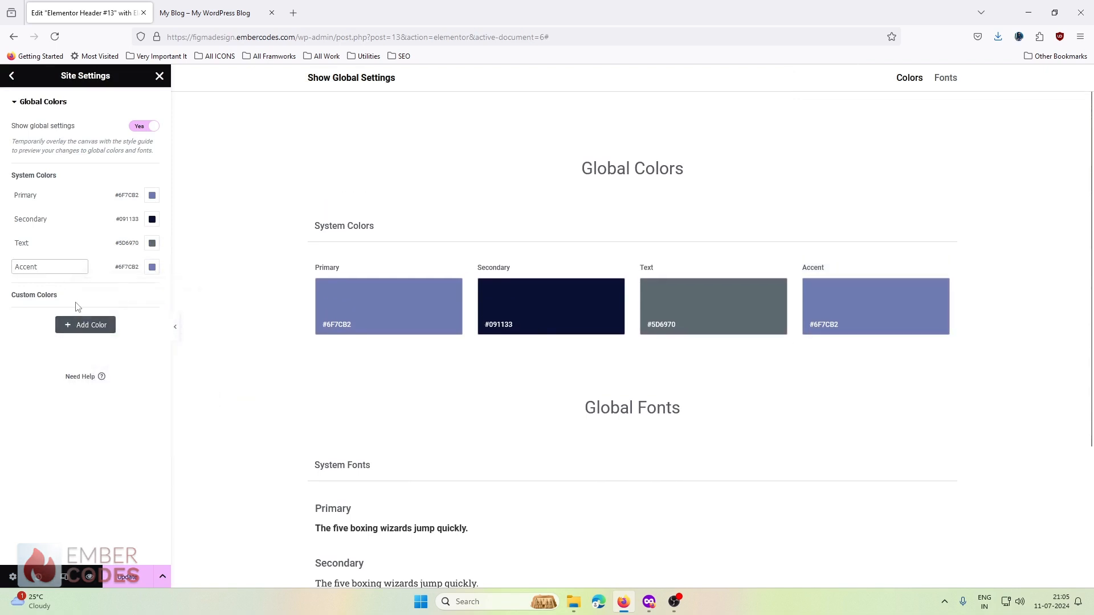
left_click(84, 325)
left_click(152, 315)
triple_click(58, 313)
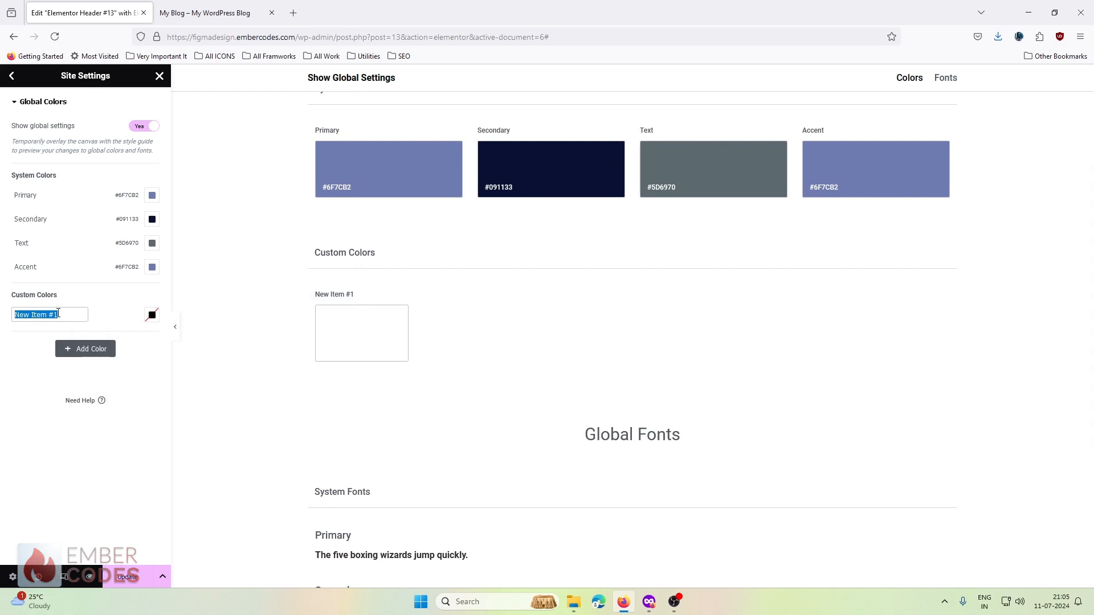
type("Dark Blure")
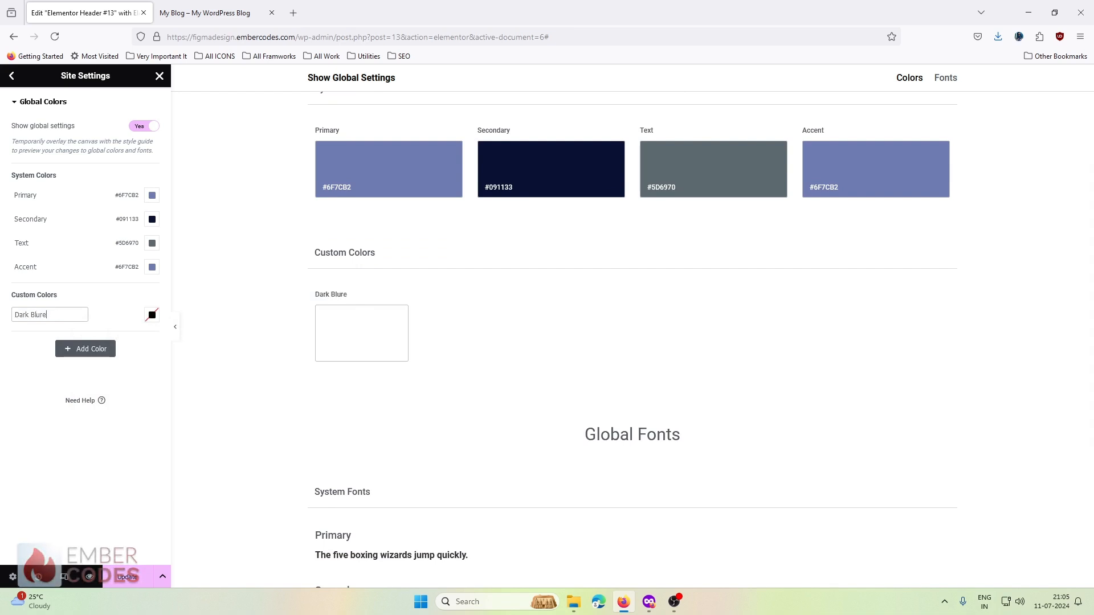
left_click(135, 315)
left_click(594, 354)
left_click(151, 315)
key("ctrl+v")
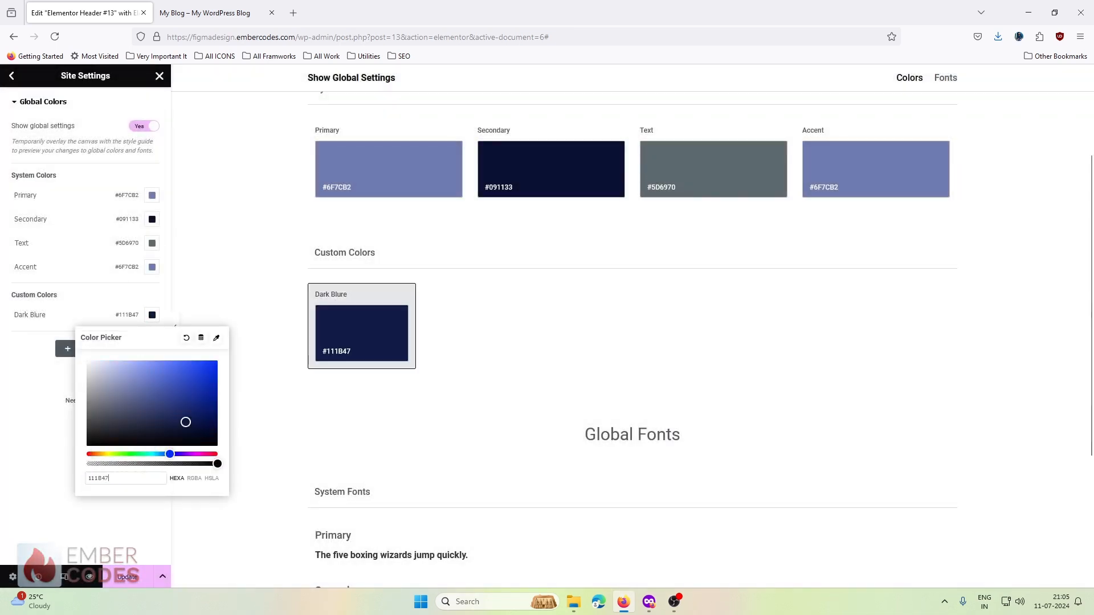
Save the global color settings, return to the header, and apply the global Dark Blure color to the Buy Now button's background.
left_click(27, 425)
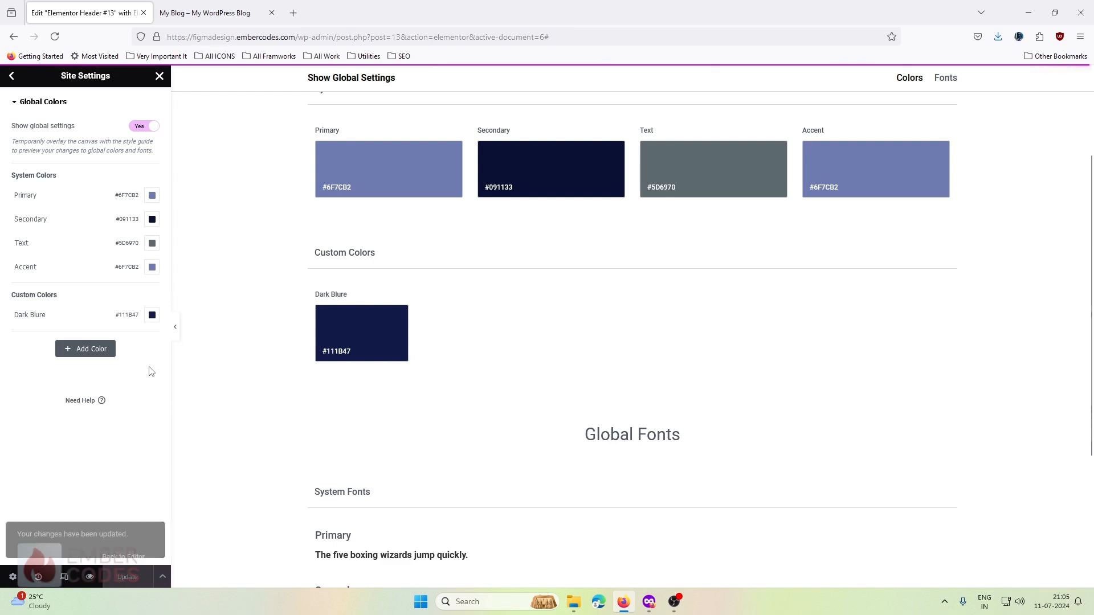
left_click(160, 76)
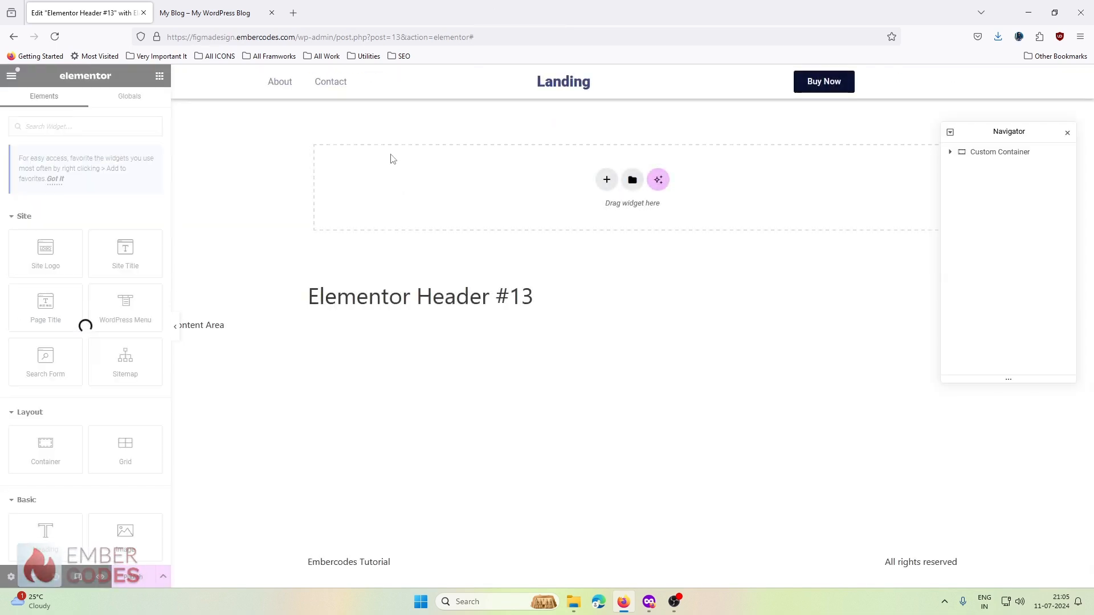
left_click(137, 314)
left_click(125, 383)
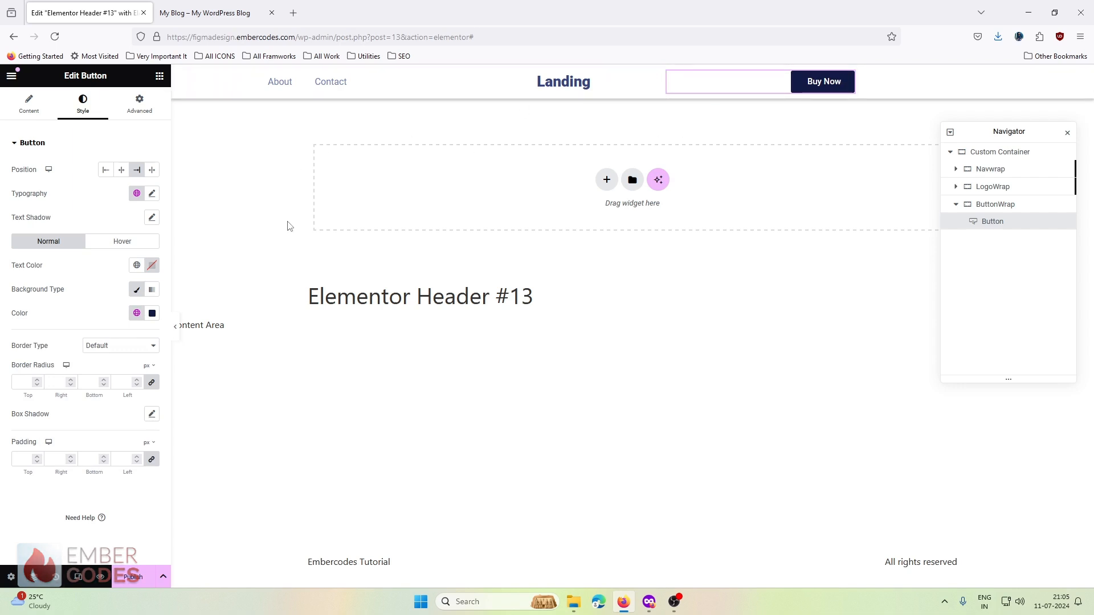
Unlink the Buy Now button's padding values and check the matching button's dimensions in the Figma design.
left_click(152, 458)
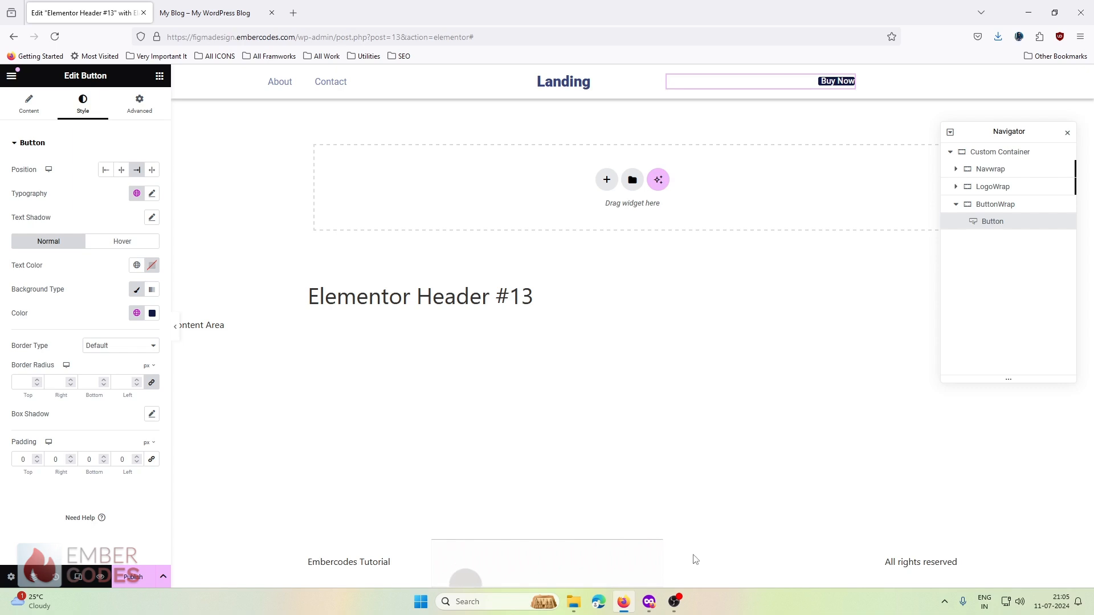
left_click(649, 602)
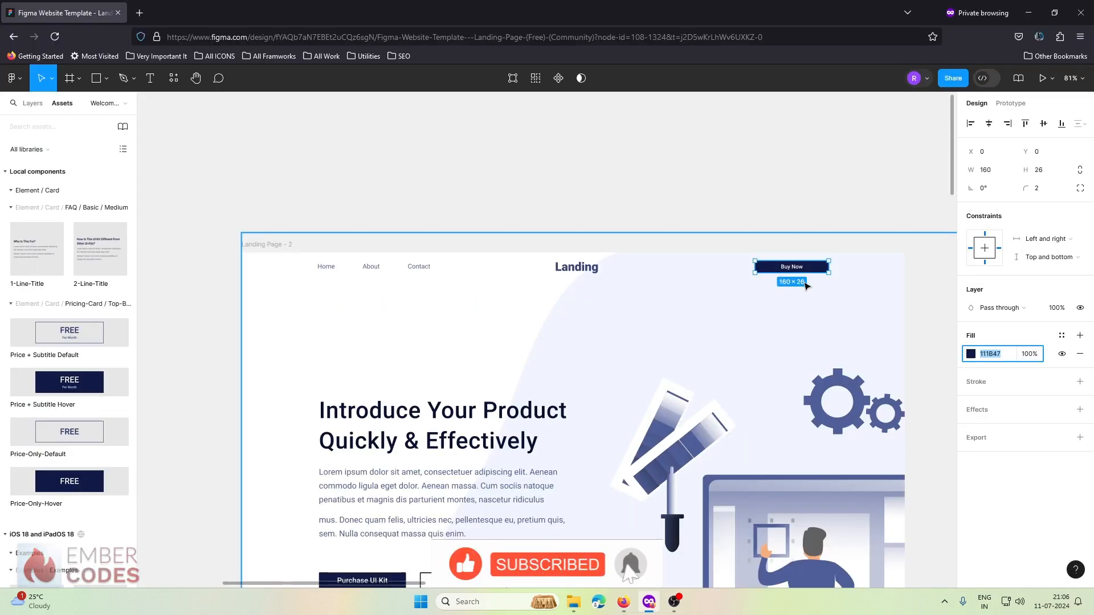
left_click(649, 603)
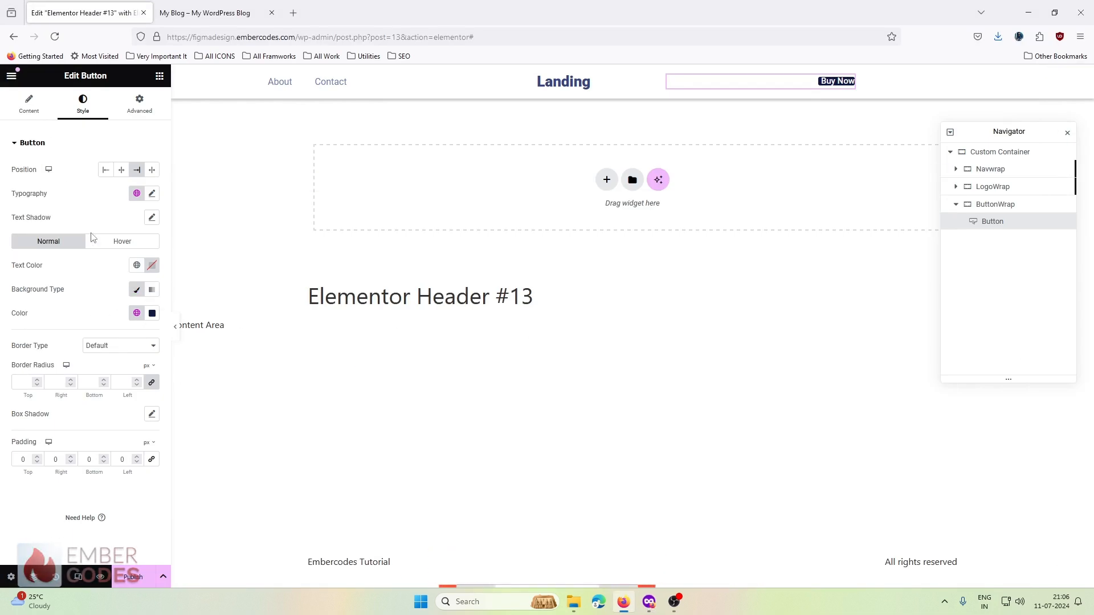
Give the Buy Now button a solid border with a width of 2 px on all sides.
left_click(54, 113)
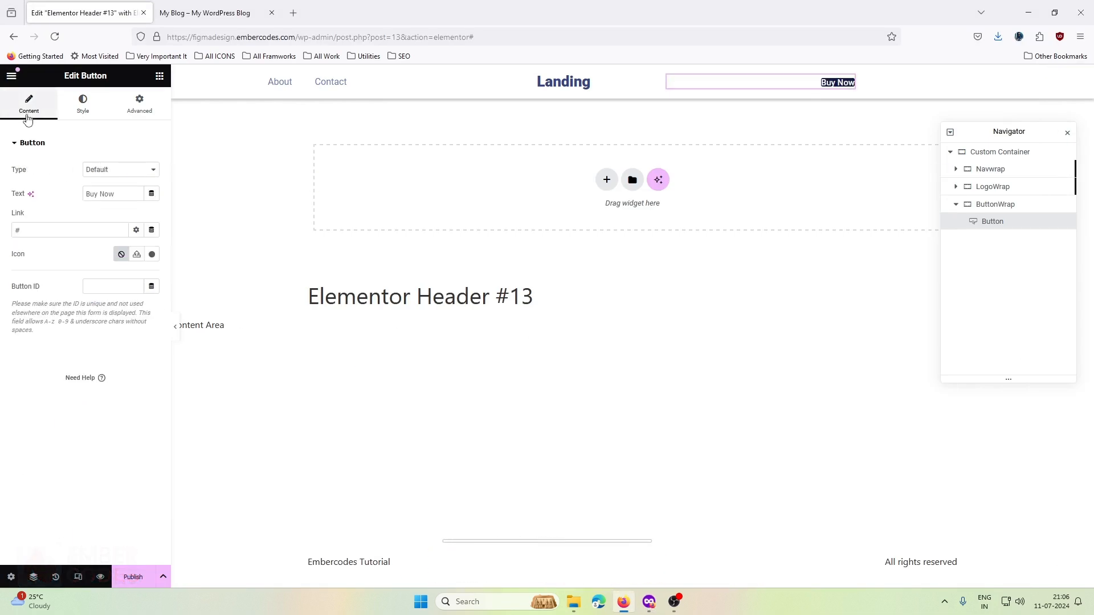
left_click(84, 107)
left_click(95, 351)
left_click(93, 349)
left_click(93, 350)
left_click(102, 376)
left_click(117, 346)
left_click(97, 383)
left_click(37, 380)
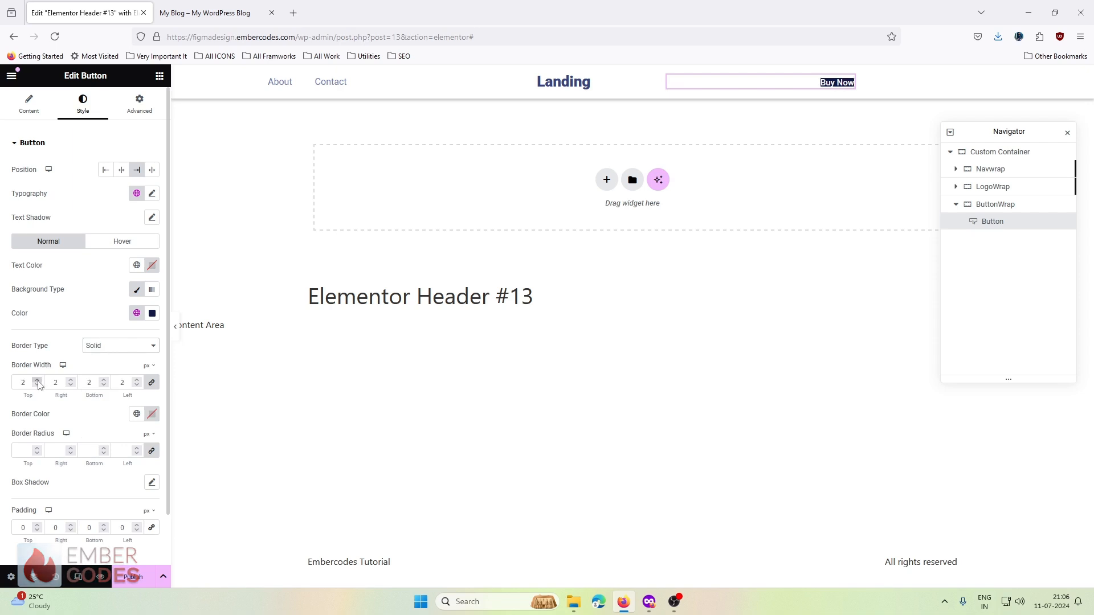
Apply the global Dark Blure color to the button's border and set its border radius to 2 px.
left_click(137, 414)
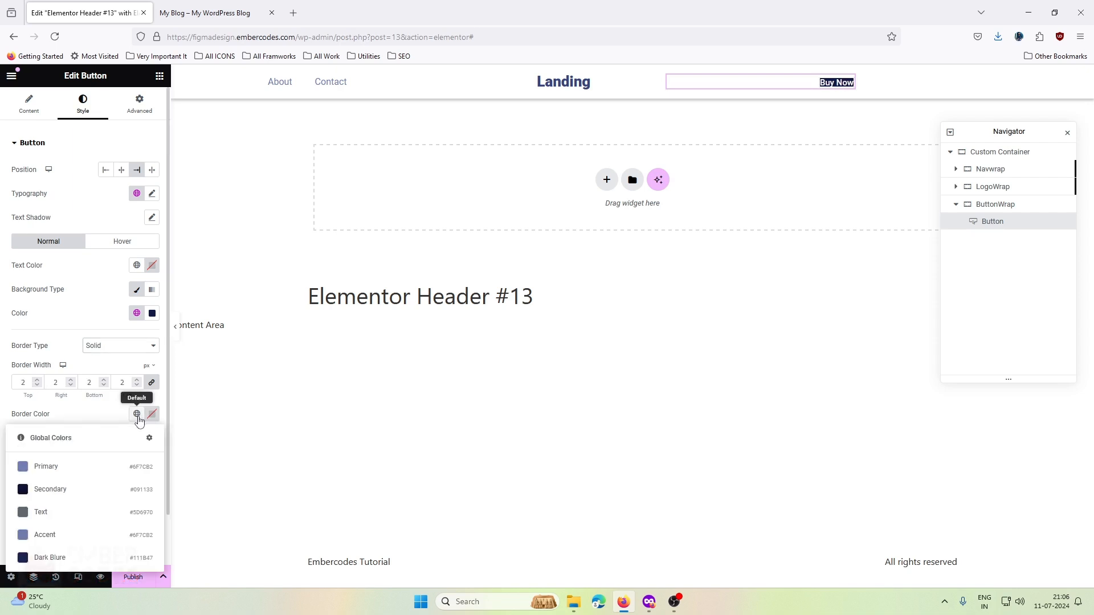
left_click(54, 559)
scroll(79, 399, "down", 1)
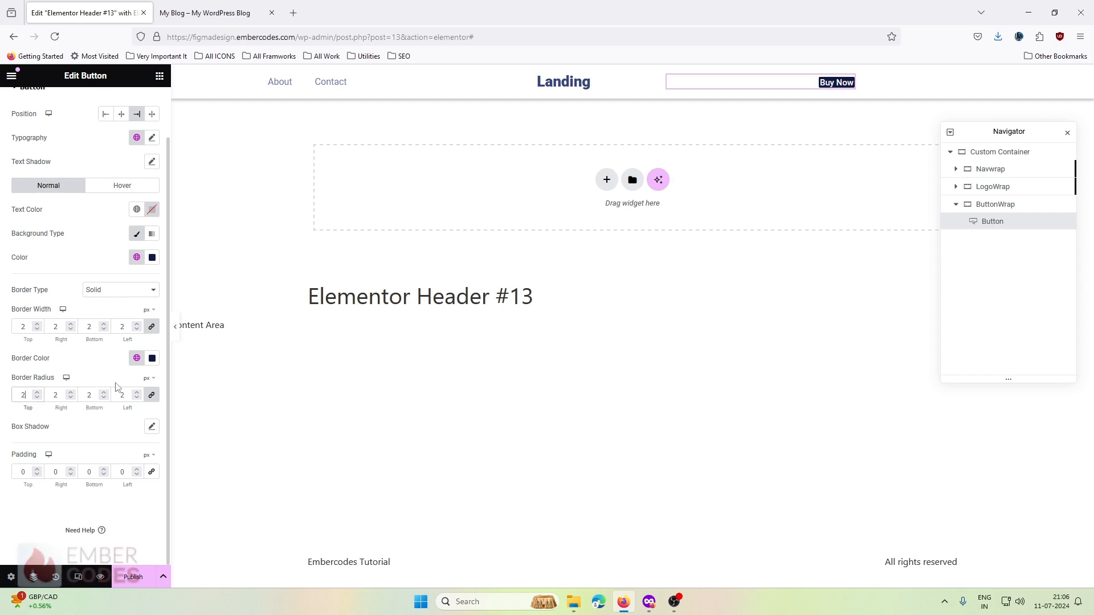
scroll(99, 369, "up", 1)
scroll(99, 369, "down", 1)
scroll(98, 369, "up", 1)
Try the Inline (auto) and Full Width (100%) width options on the Buy Now button, and restore the Default width.
left_click(138, 105)
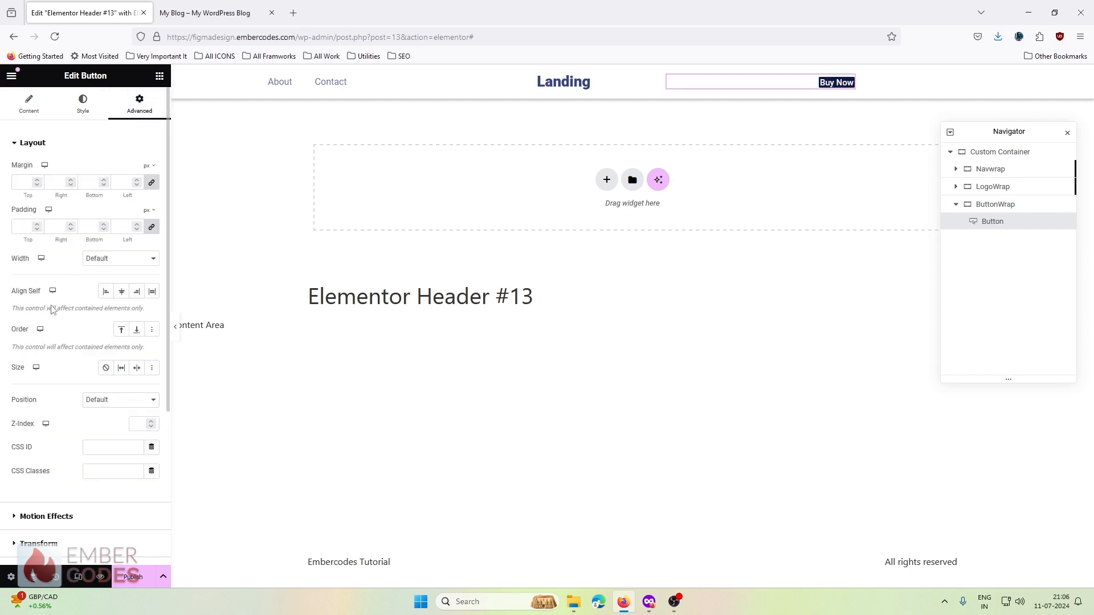
left_click(99, 259)
left_click(94, 300)
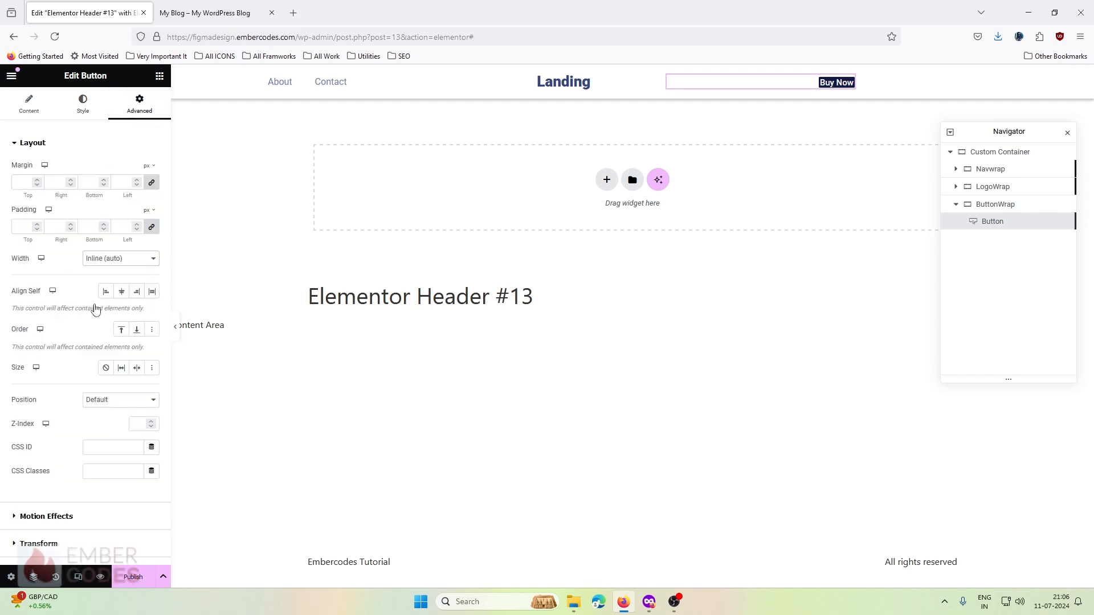
left_click(104, 264)
left_click(108, 287)
left_click(106, 265)
left_click(106, 276)
Try a Custom width on the Buy Now button, and set the width option back to Default.
scroll(85, 262, "down", 2)
left_click(114, 146)
left_click(106, 202)
left_click_drag(11, 179, 107, 185)
scroll(108, 188, "up", 1)
left_click(114, 200)
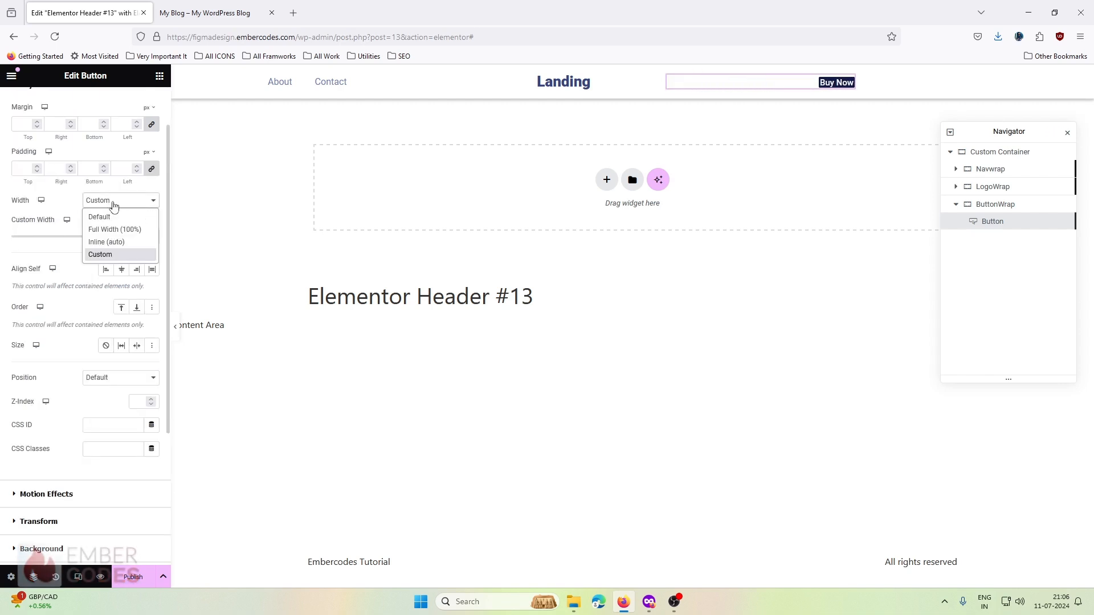
left_click(94, 216)
scroll(85, 237, "down", 3)
scroll(86, 237, "up", 6)
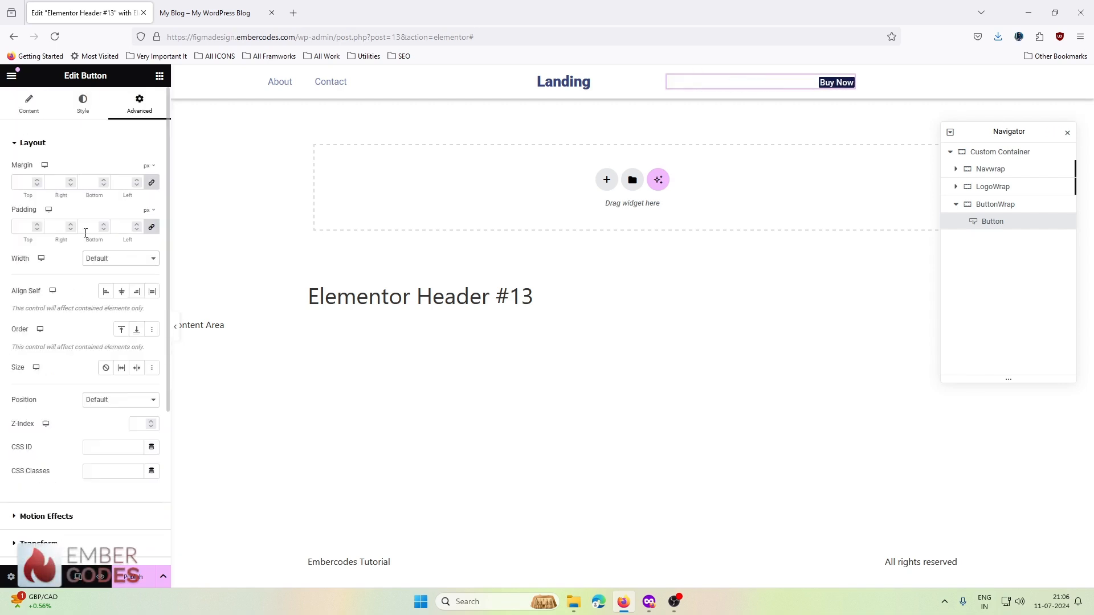
Set the Buy Now button's padding to 8 px top and bottom and 24 px right and left.
left_click(82, 103)
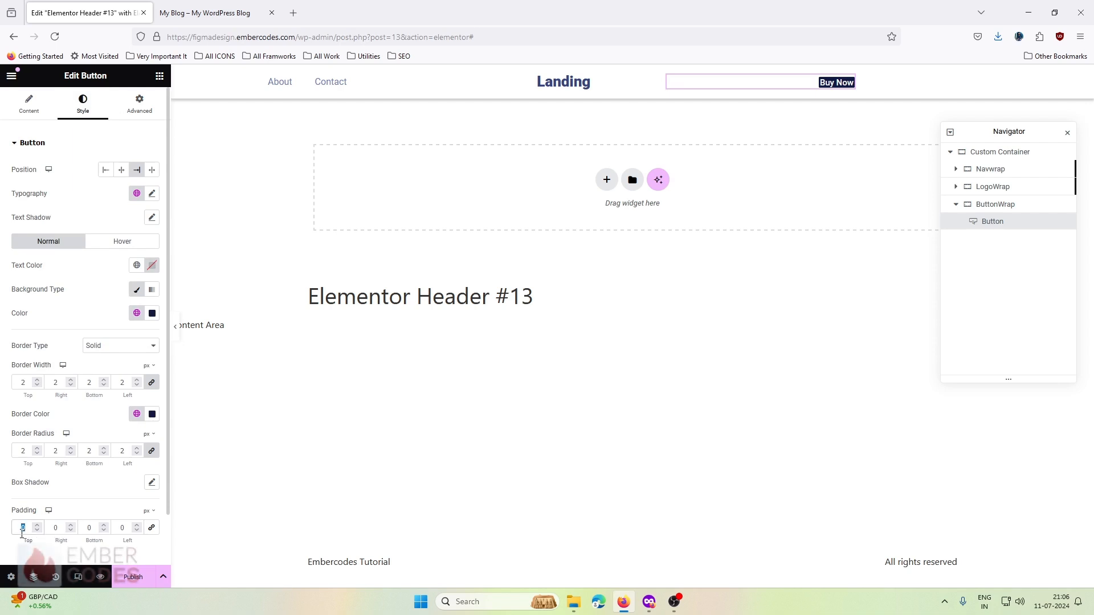
type("8")
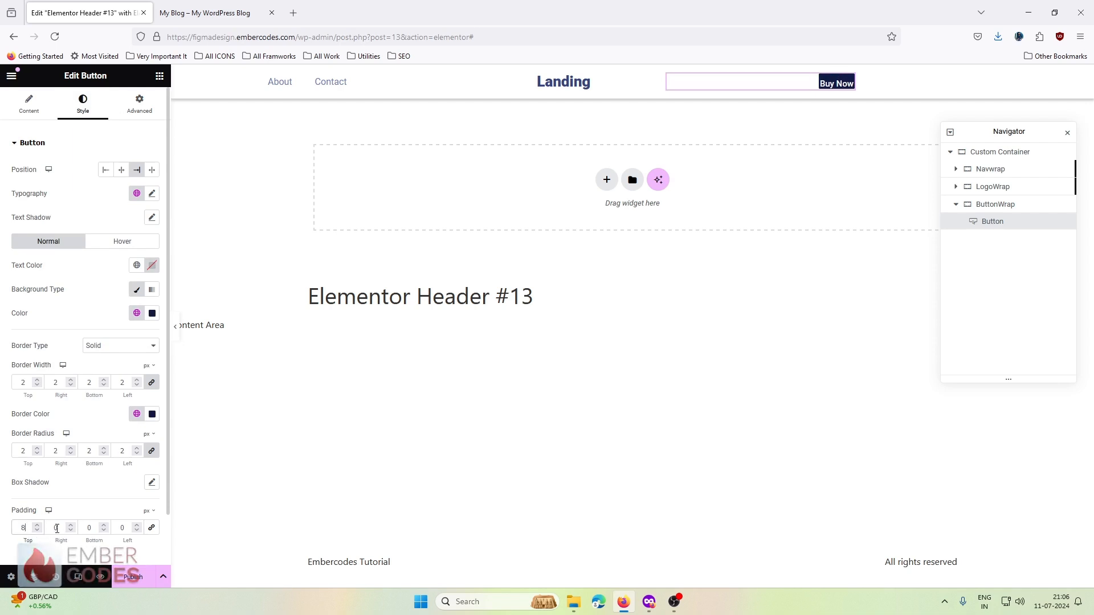
type("8")
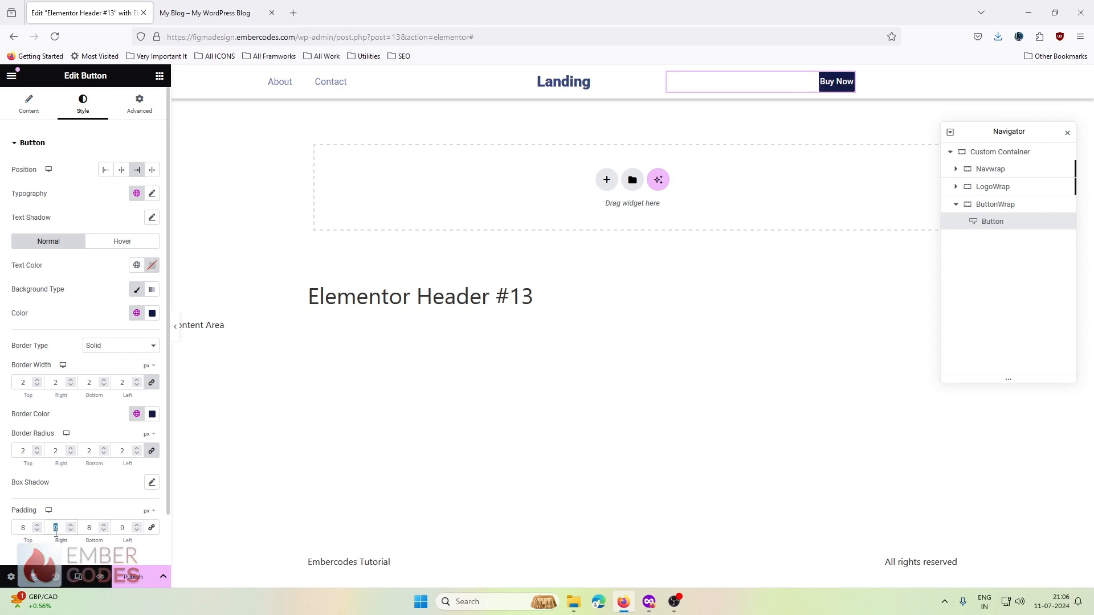
type("24")
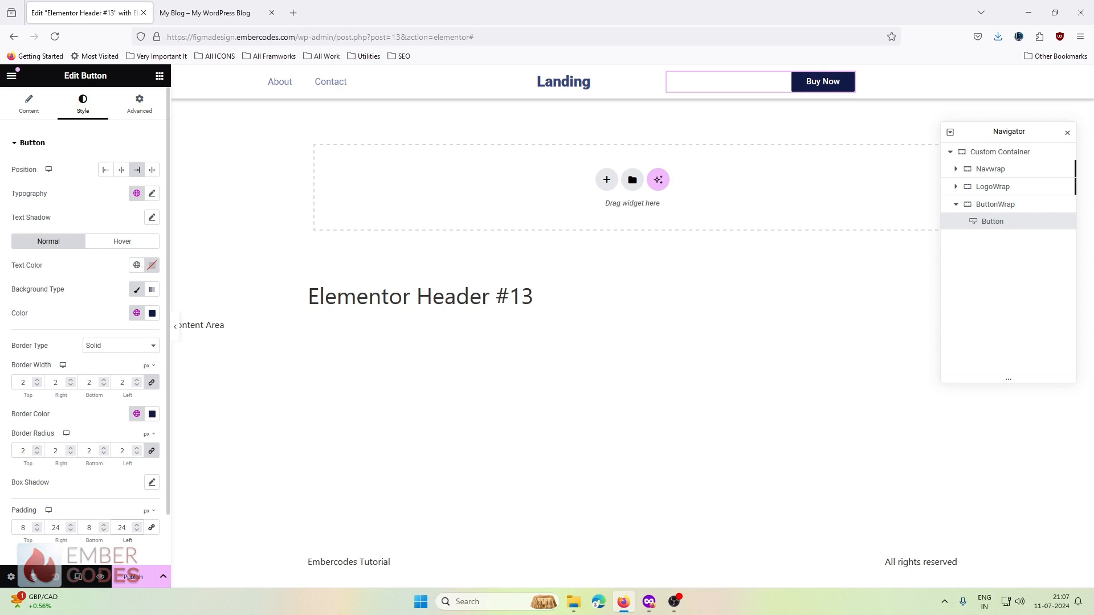
Adjust the button's padding to 6 px top and bottom and 32 px right and left, and preview the header.
left_click(37, 531)
left_click(37, 531)
left_click(103, 531)
left_click(104, 531)
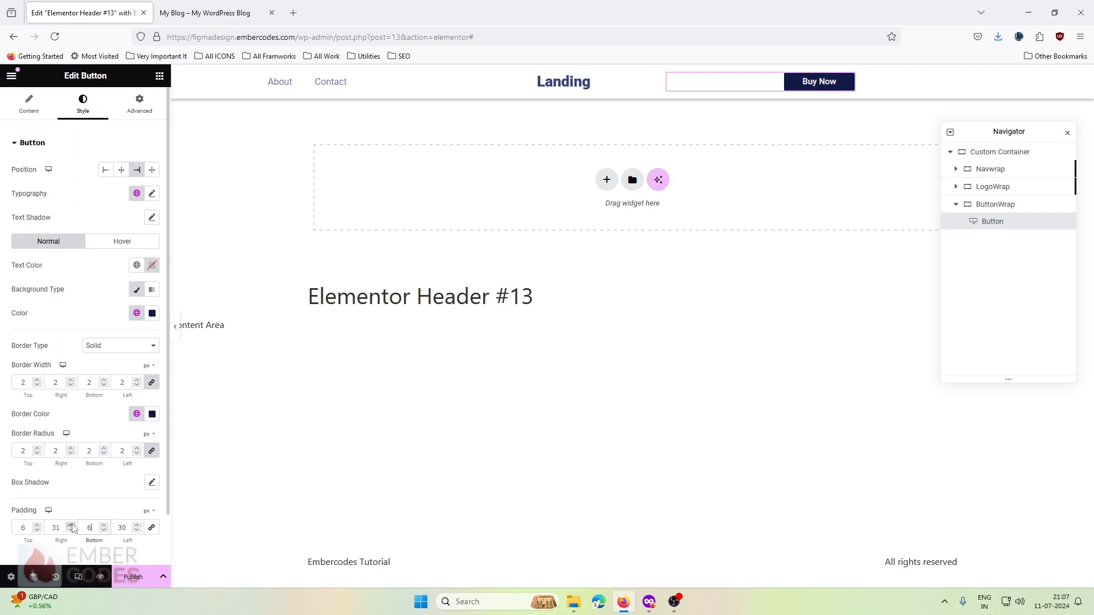
double_click(137, 526)
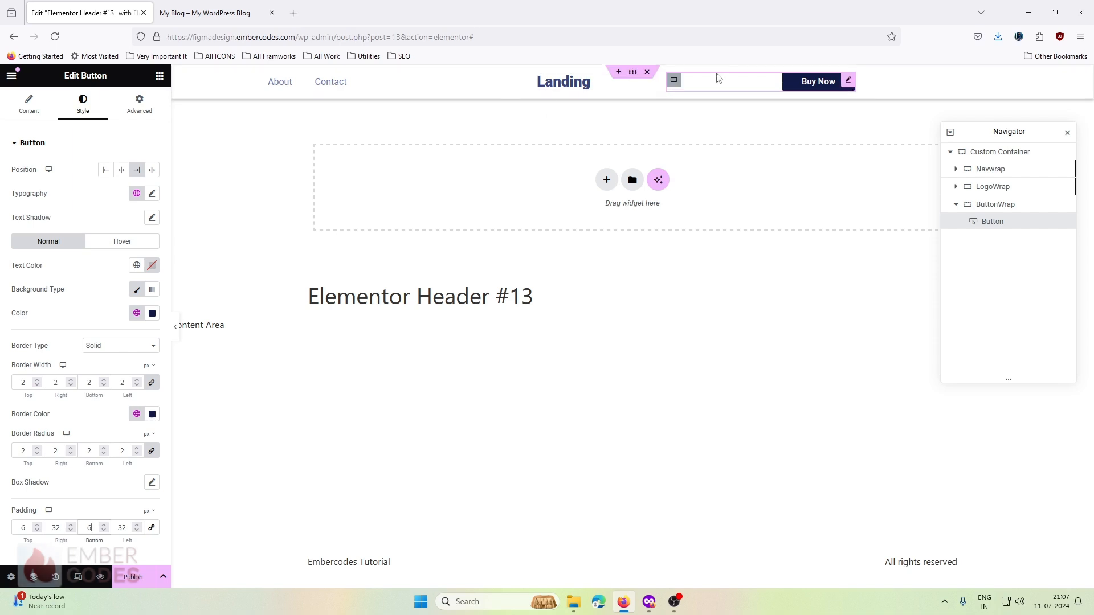
left_click(175, 326)
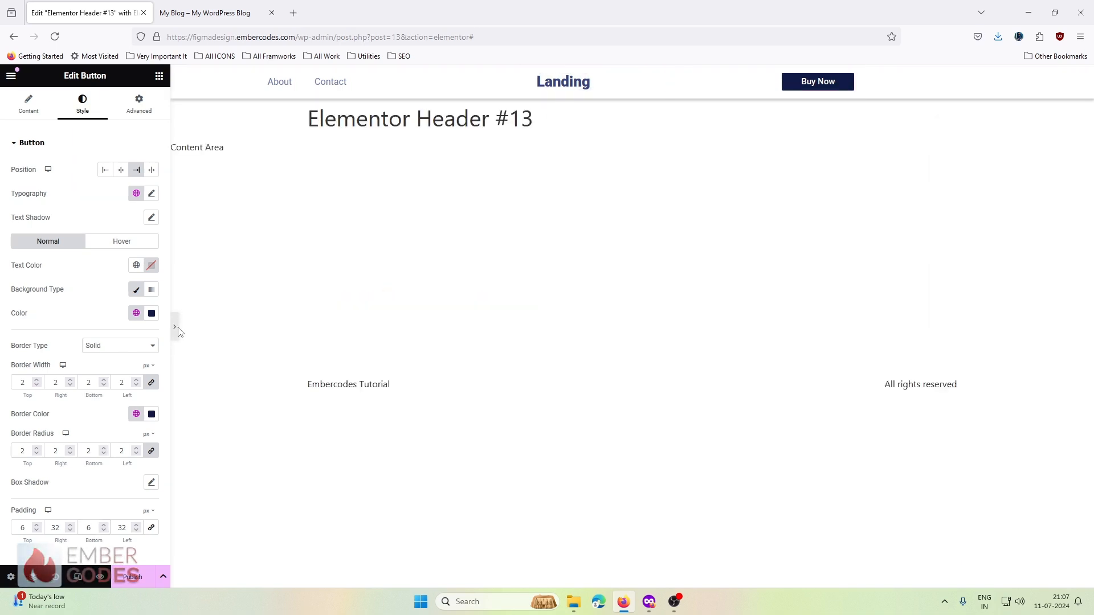
left_click(5, 330)
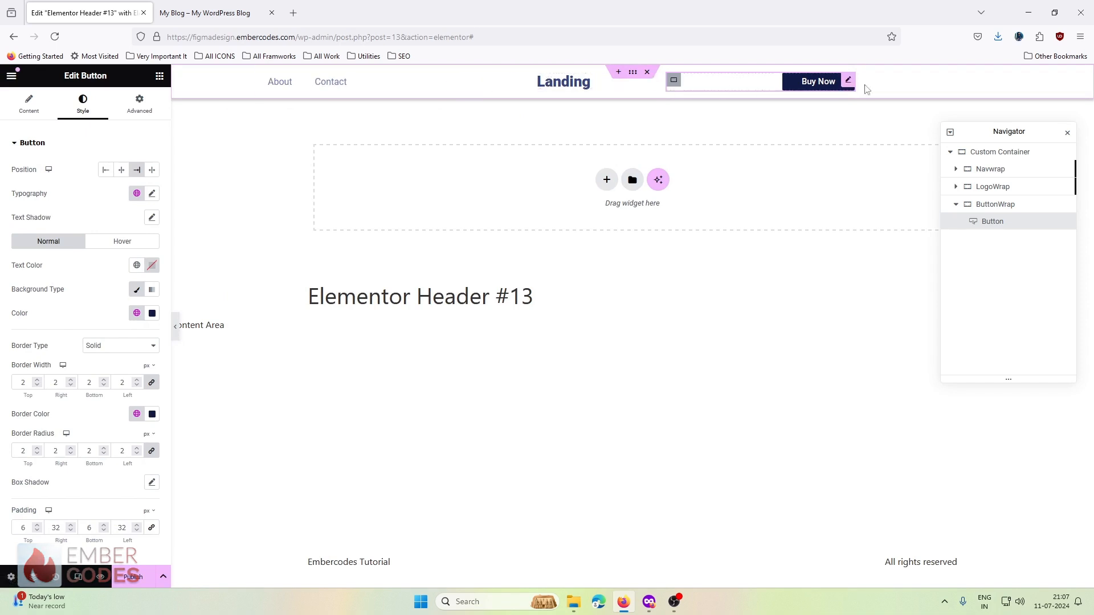
Center the items of the header's outer Custom Container along the row and preview the header at full width.
left_click(956, 204)
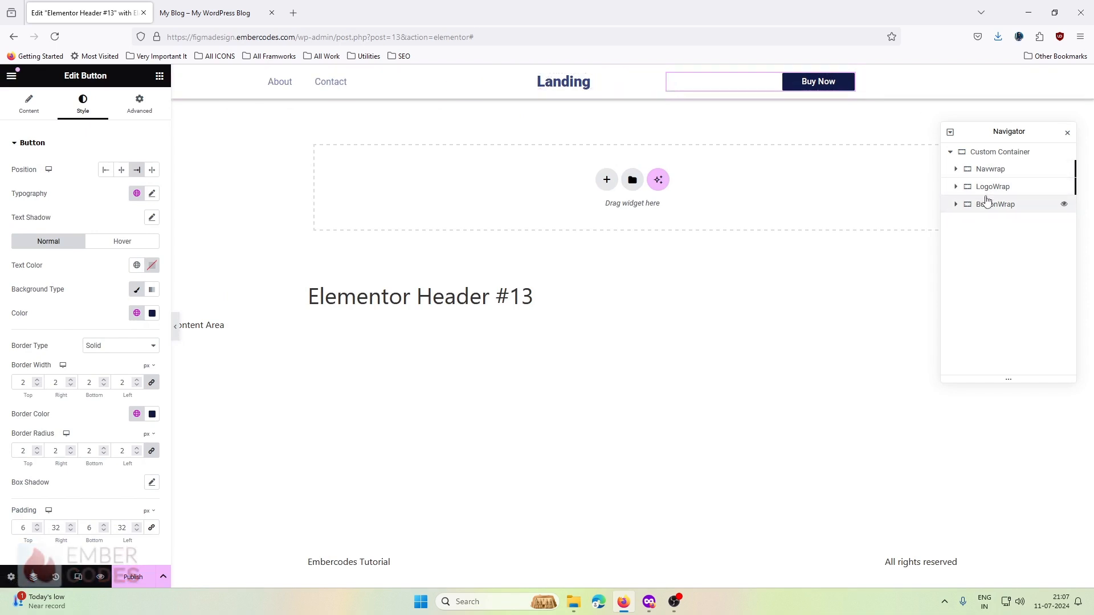
left_click(989, 205)
left_click(984, 185)
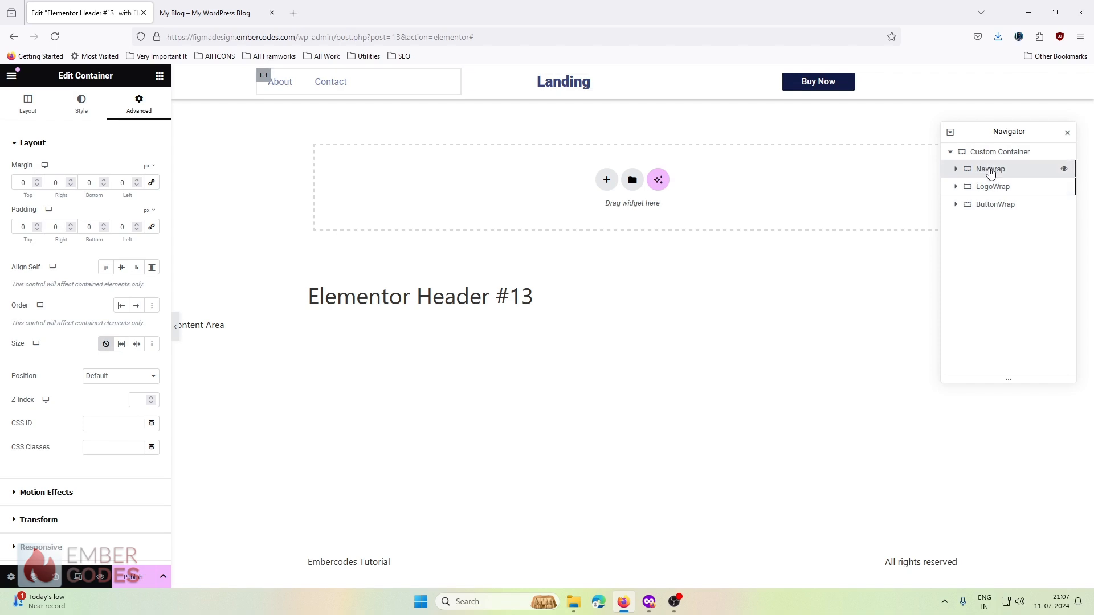
left_click(994, 151)
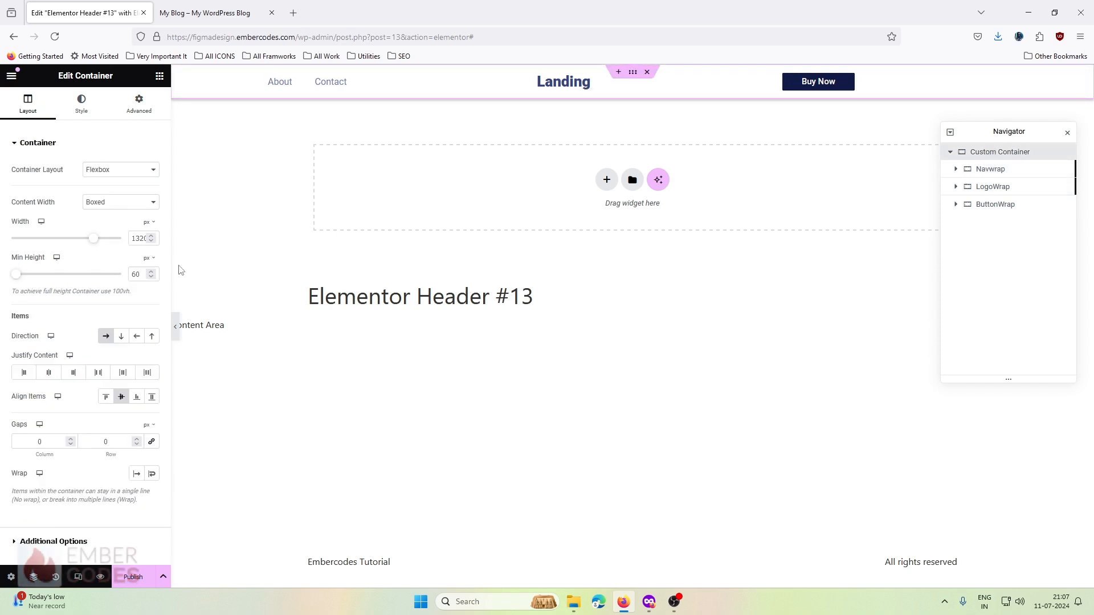
left_click(49, 372)
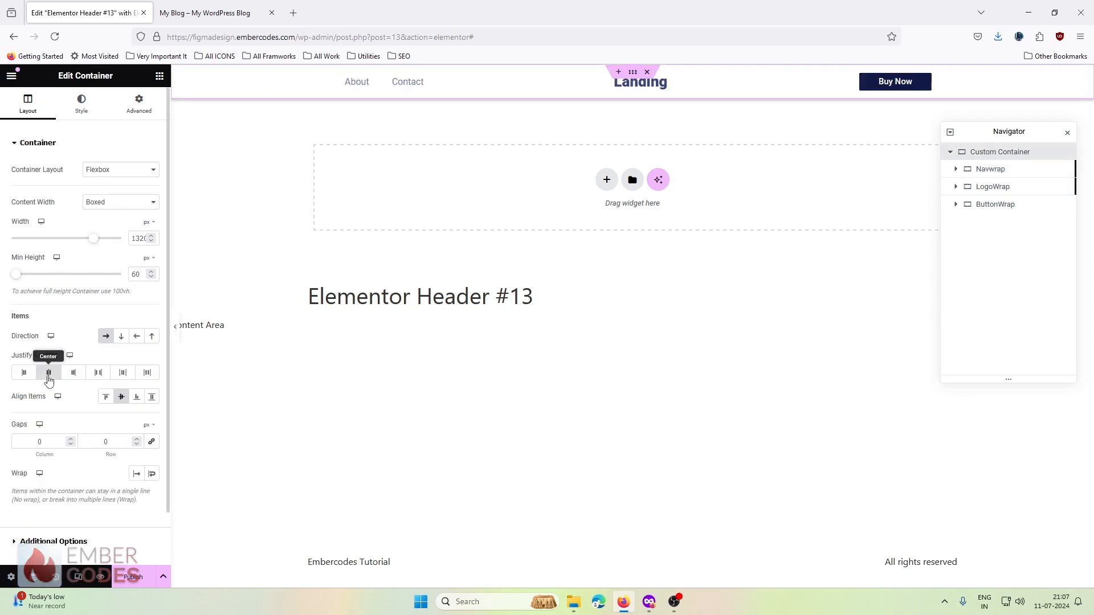
left_click(175, 327)
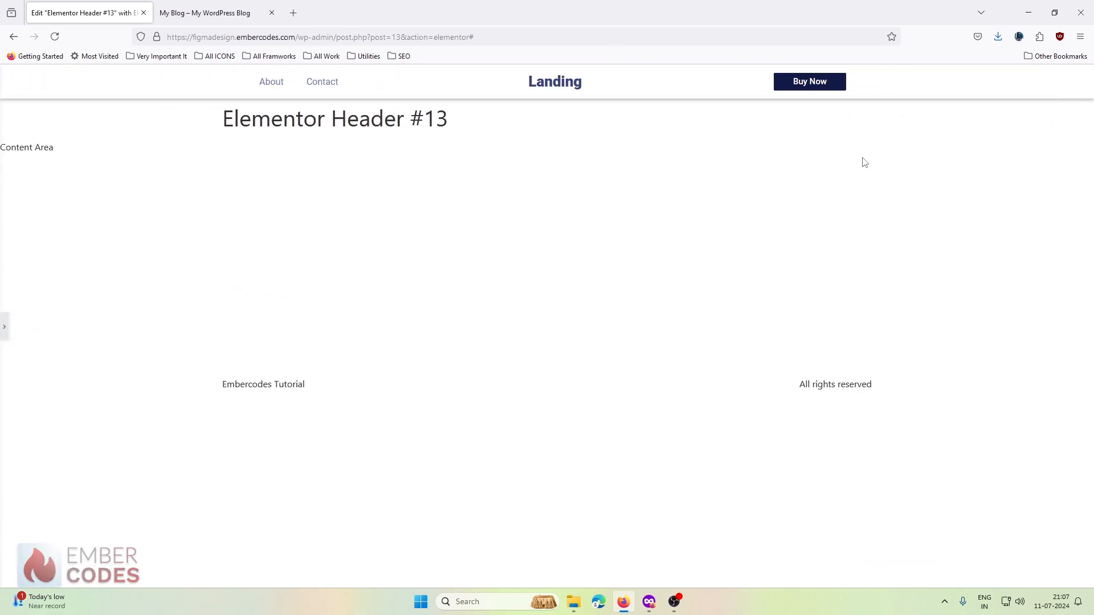
left_click(3, 323)
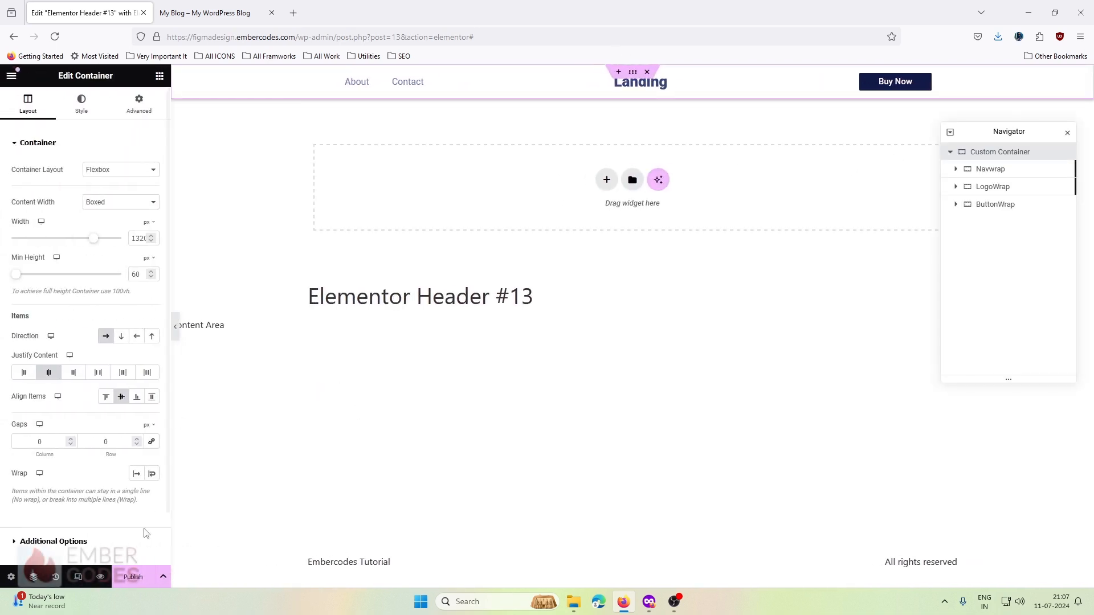
Publish the header template with a display condition that includes the Entire Site.
left_click(132, 575)
left_click(548, 358)
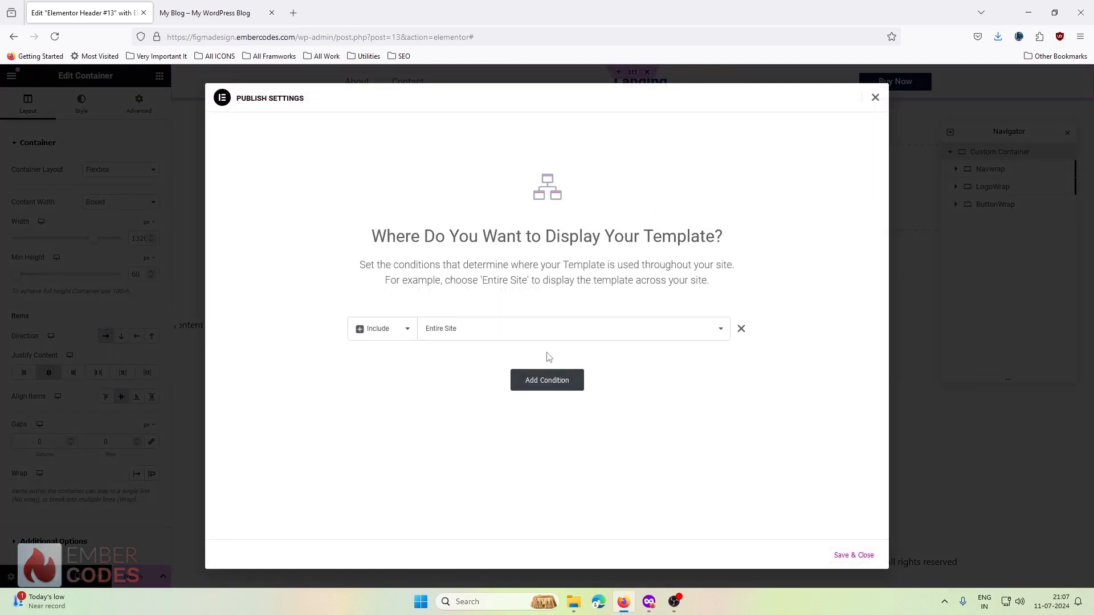
left_click(841, 556)
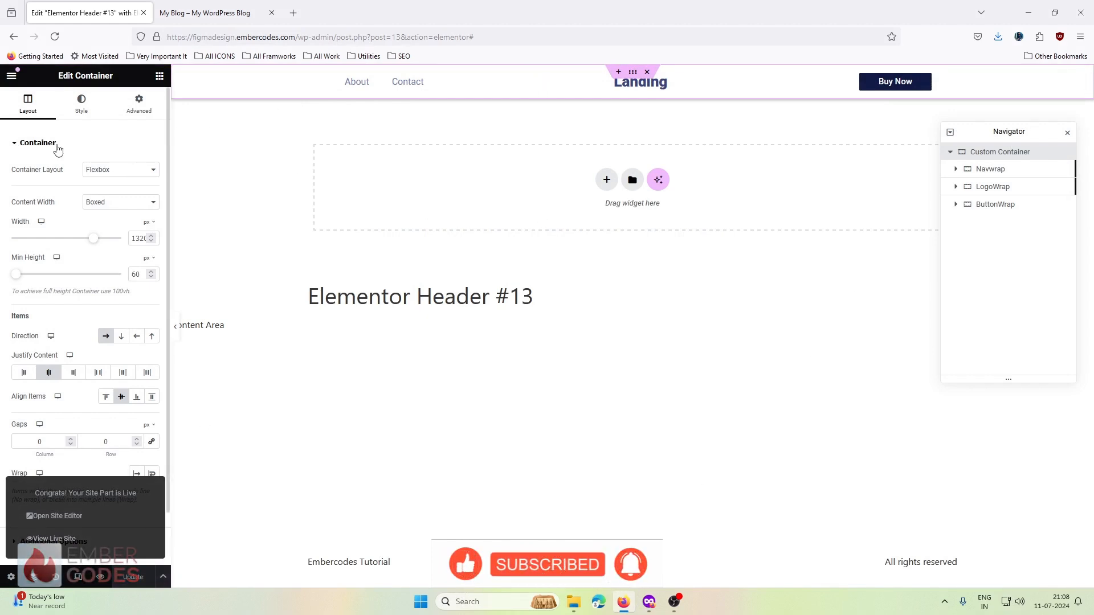
Exit the Elementor editor to the WordPress template page and change the template's title to "Main Header".
left_click(12, 75)
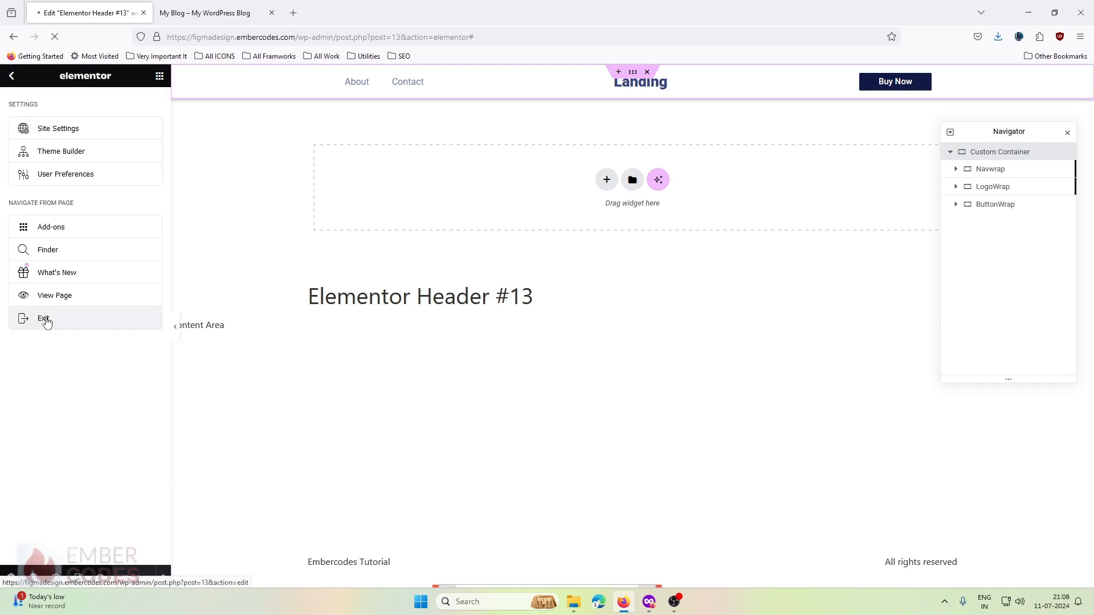
left_click(44, 318)
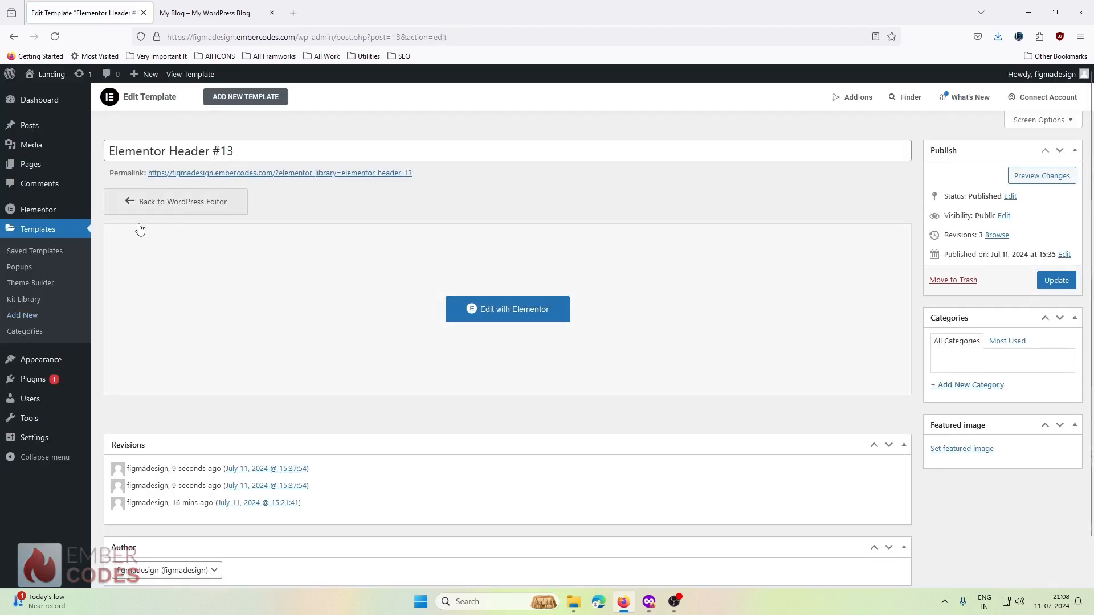
left_click(276, 148)
key("ctrl+a")
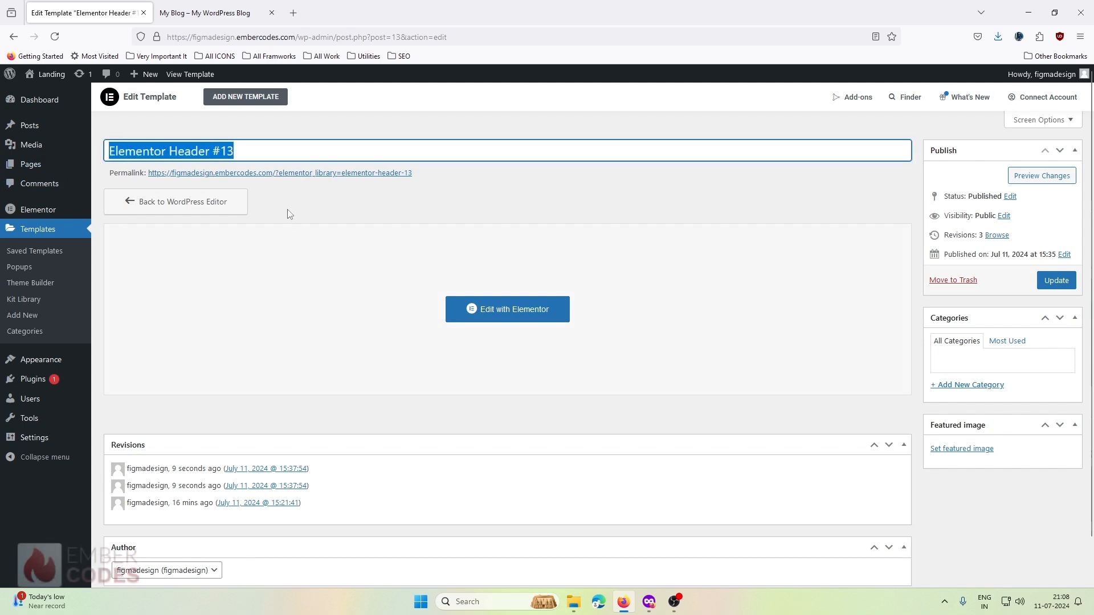
type("Main He")
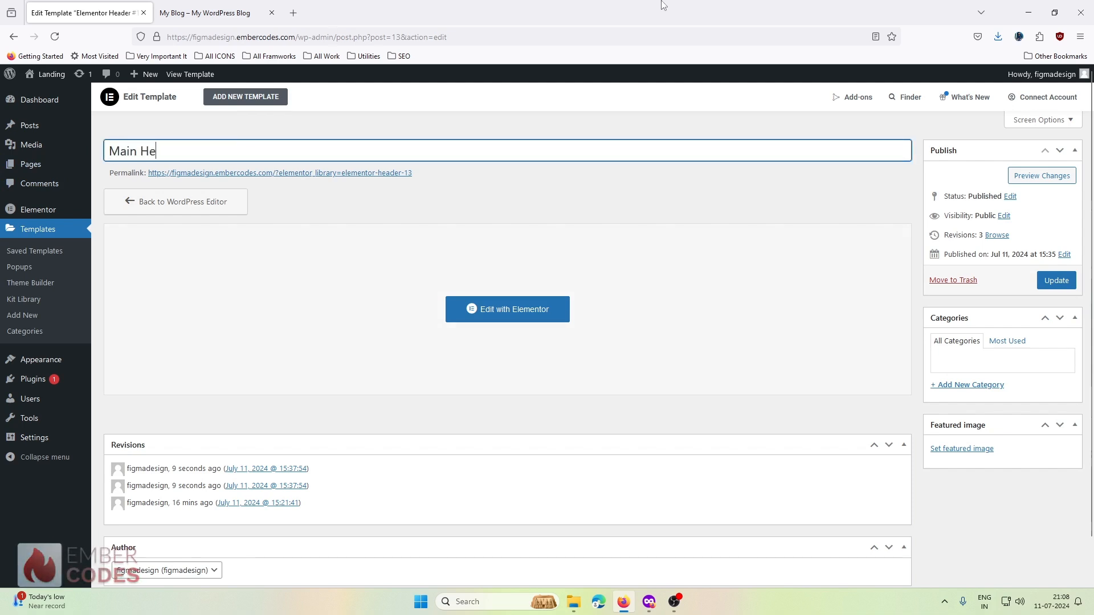
type("ra")
key("BackSpace")
key("BackSpace")
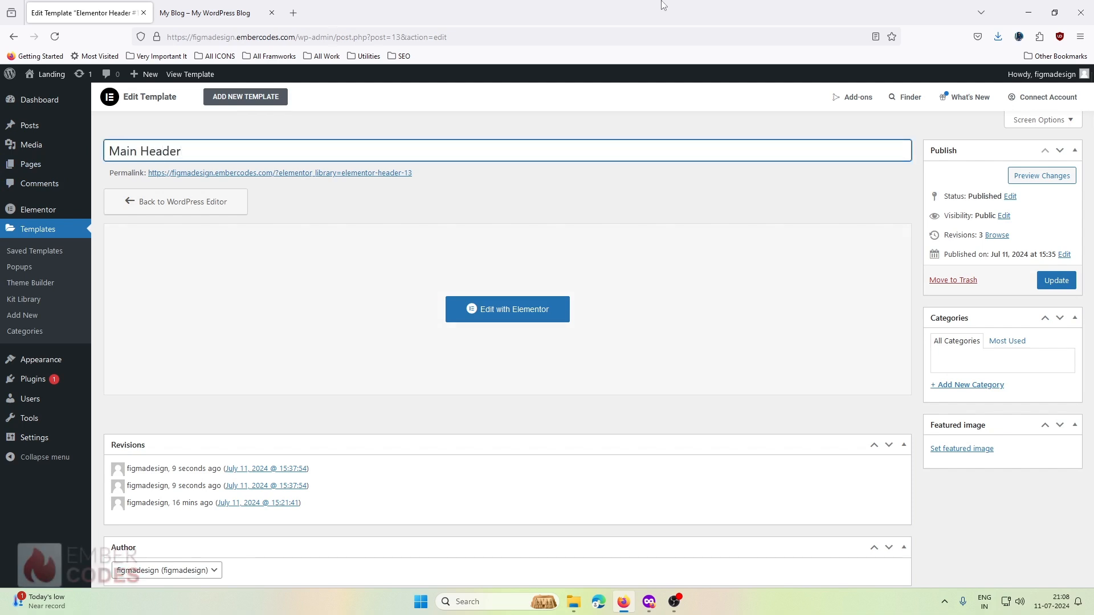
Save the header template under the title "Main Header" and move the draft page "Elementor #7" to the trash.
type("ader")
left_click(1057, 280)
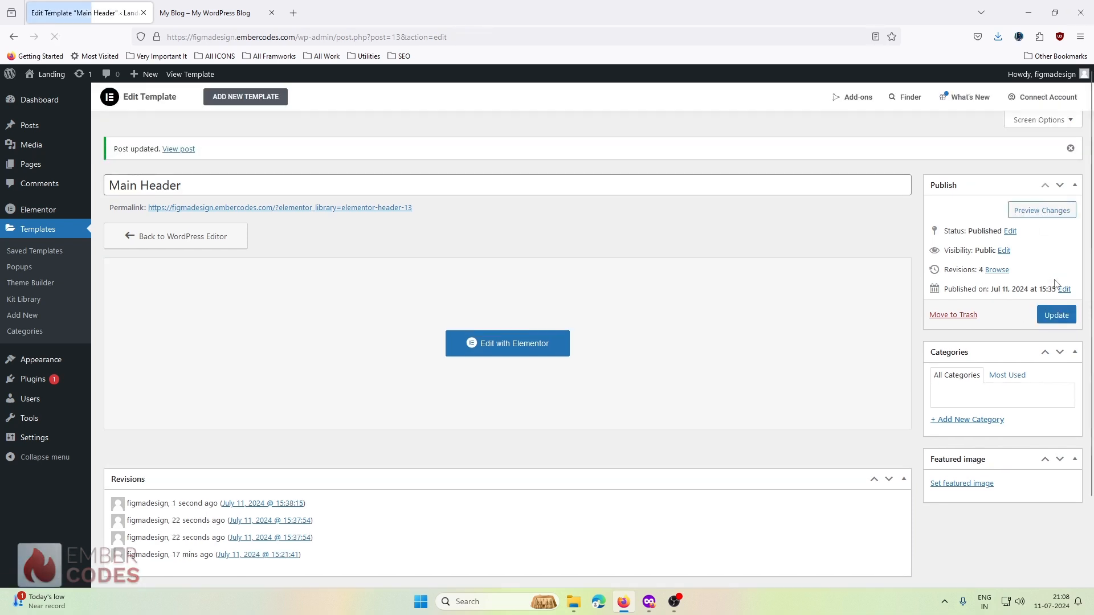
left_click(20, 165)
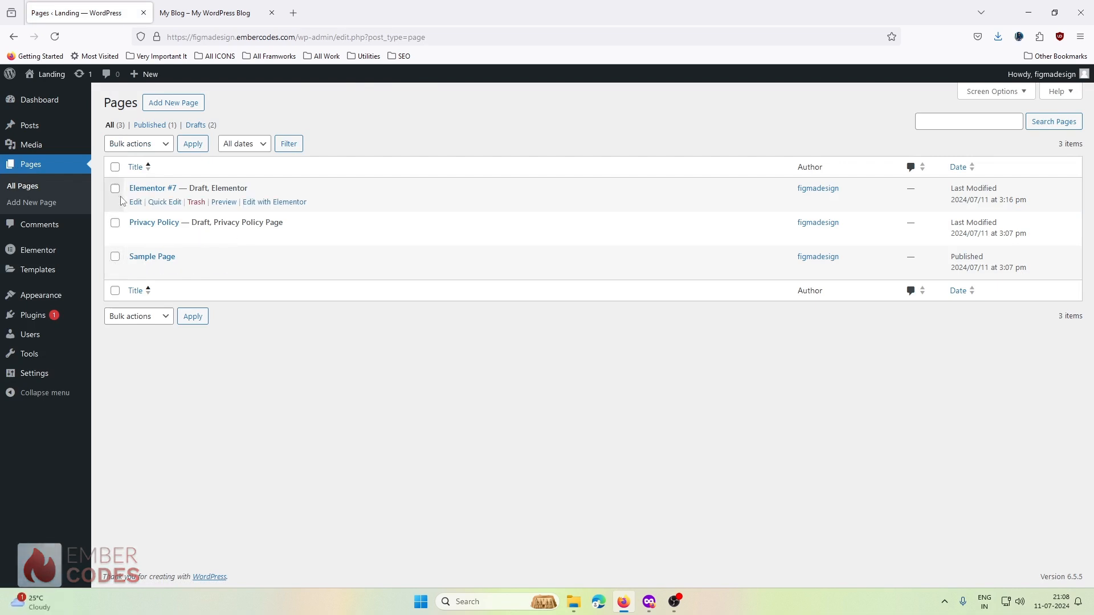
left_click(195, 202)
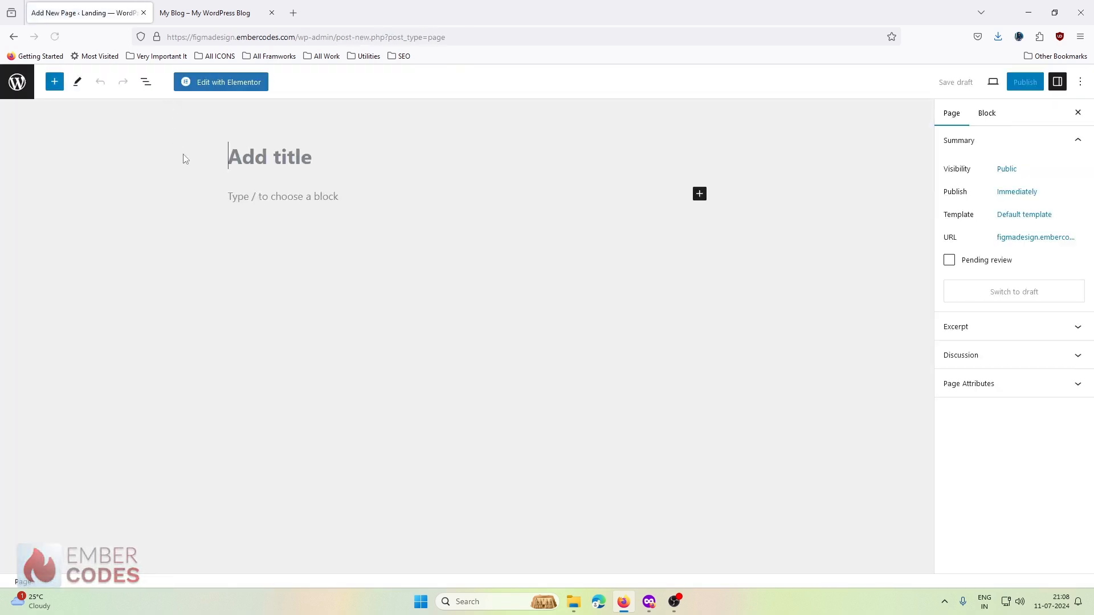
Title the new WordPress page "Home" and publish it.
type("Home")
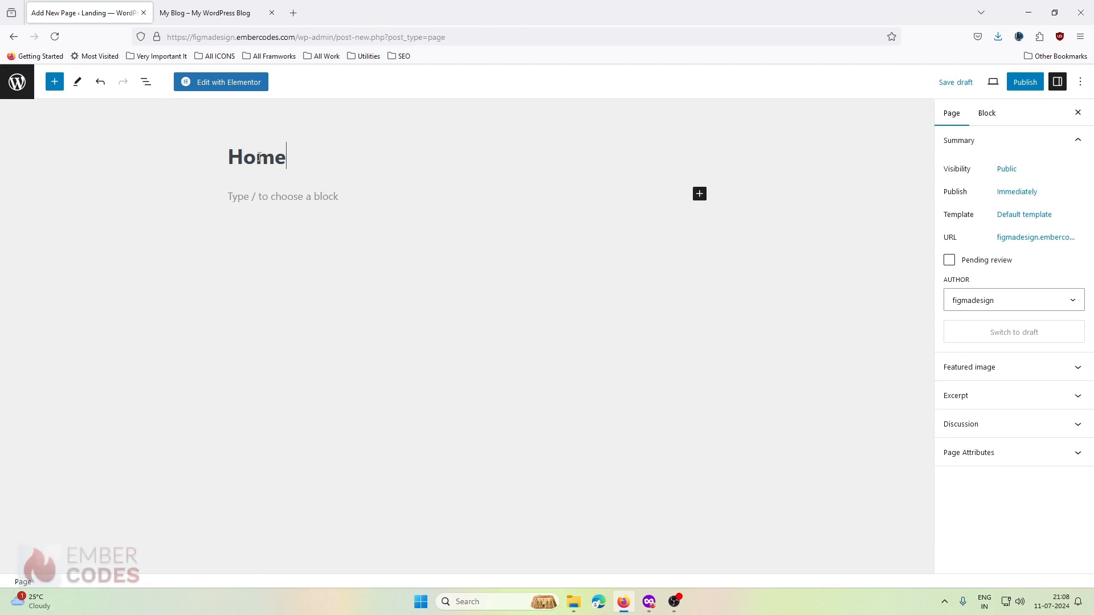
left_click(1010, 82)
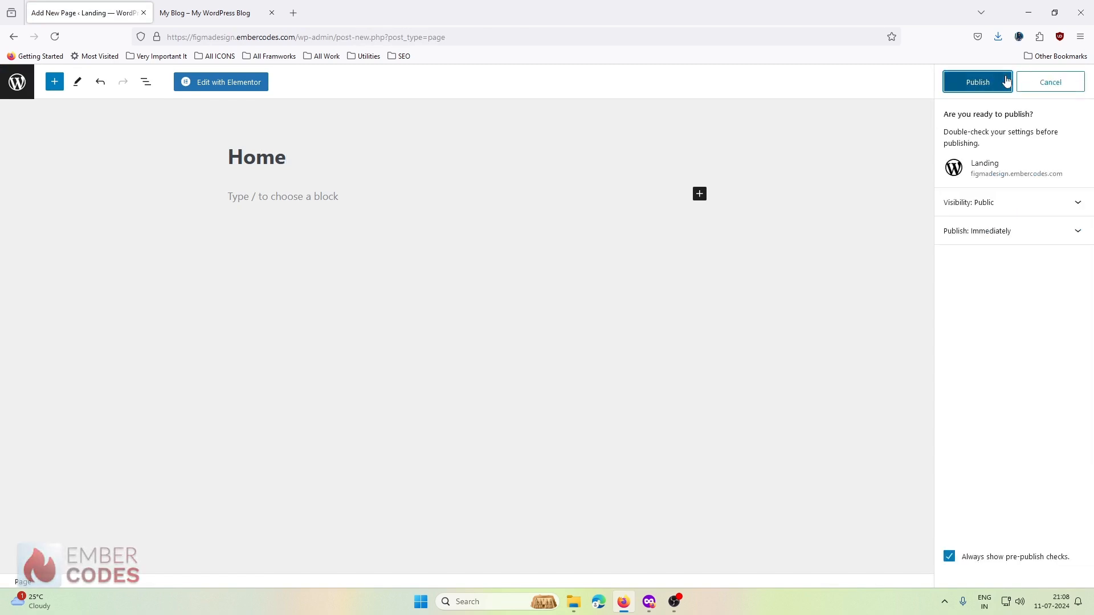
left_click(1006, 81)
Edit the Home page with Elementor and add a container with a narrow and a wide column side by side.
left_click(222, 85)
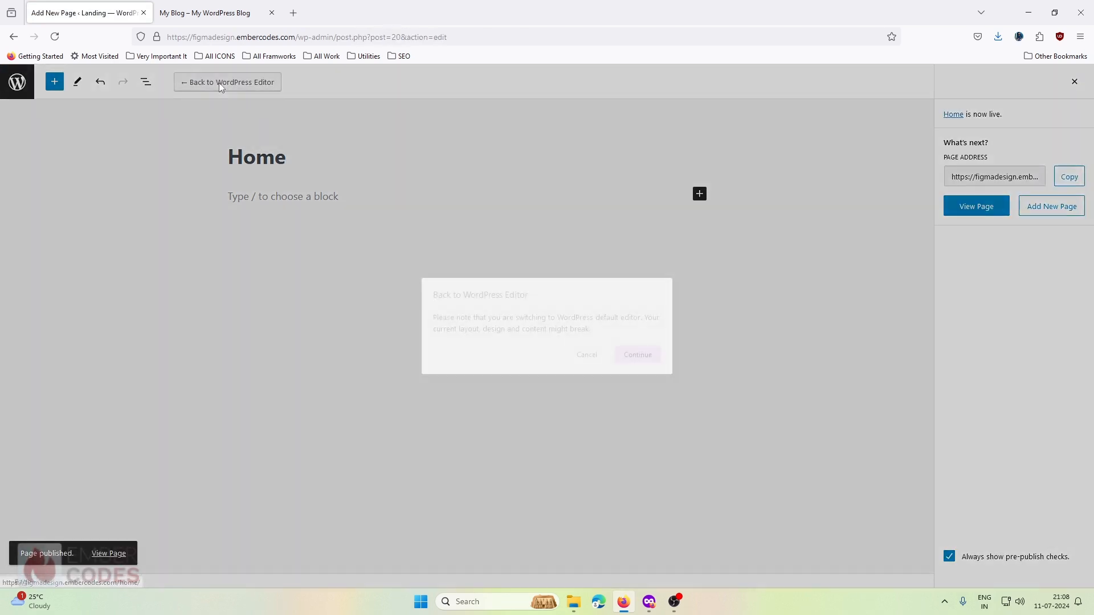
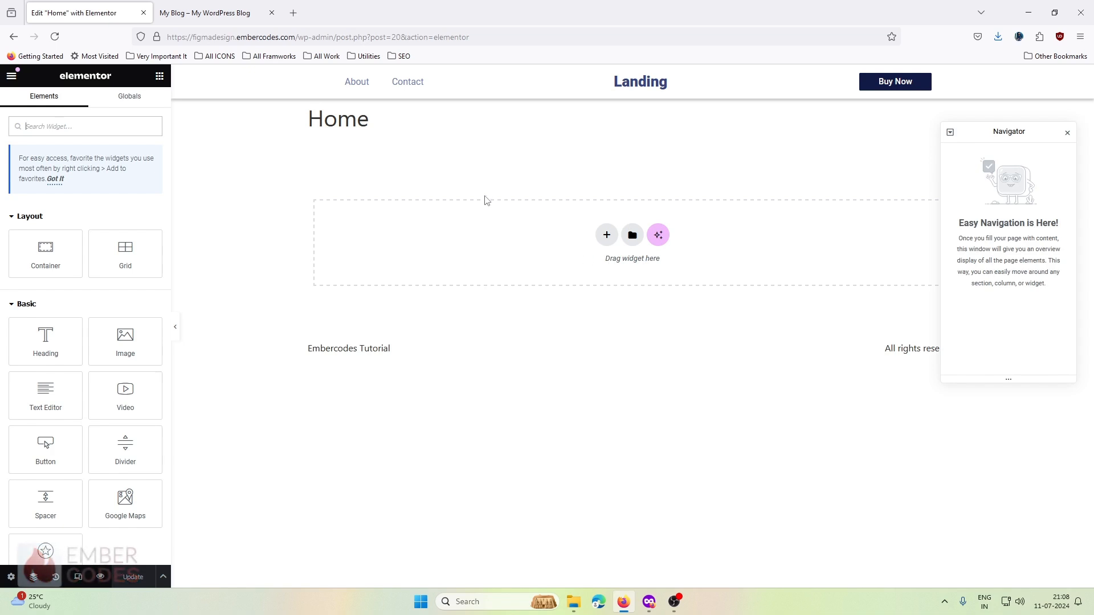
left_click(606, 235)
left_click(596, 269)
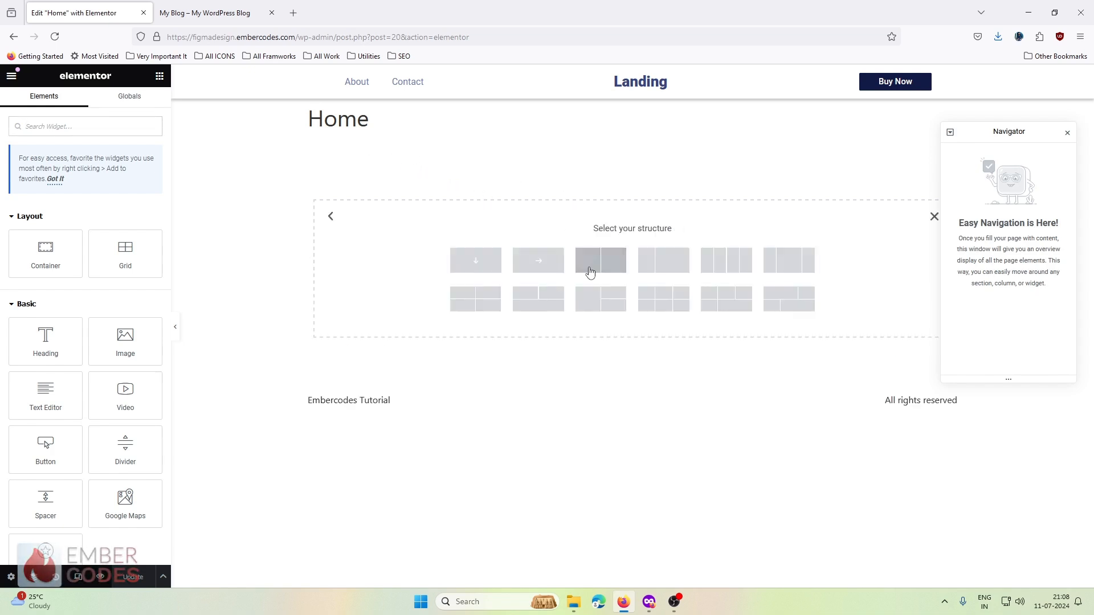
left_click(665, 268)
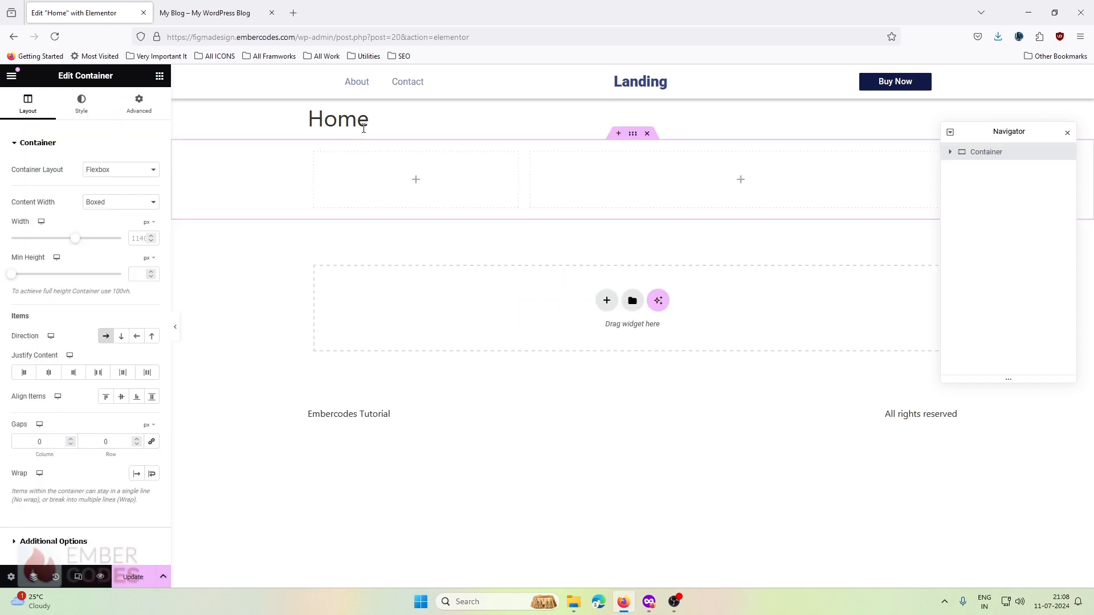
left_click_drag(339, 116, 391, 117)
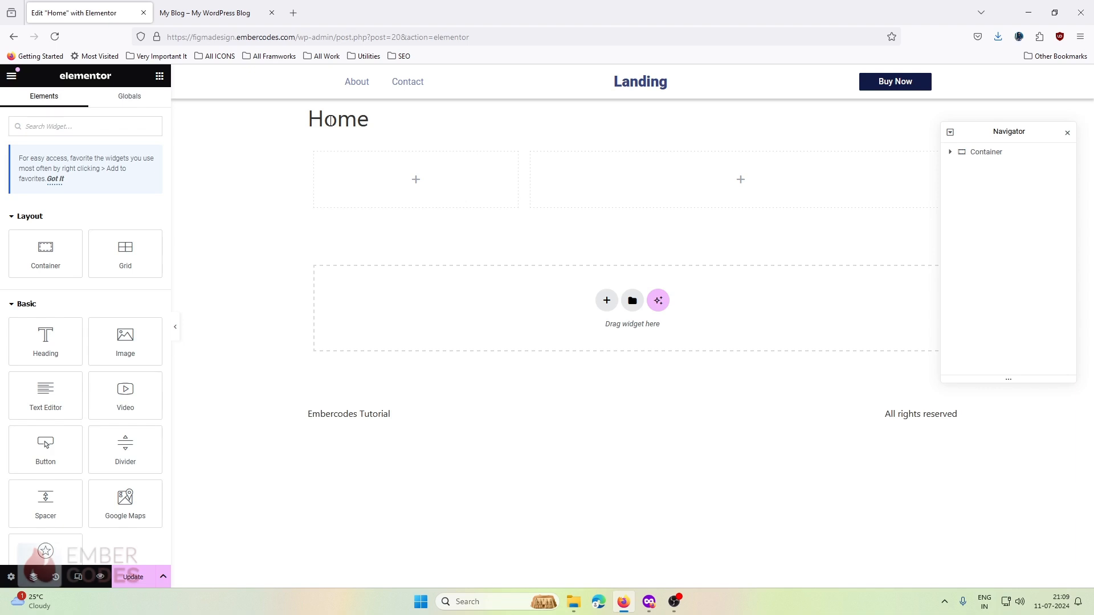
left_click_drag(302, 121, 442, 124)
left_click(386, 122)
left_click(393, 116)
left_click(267, 296)
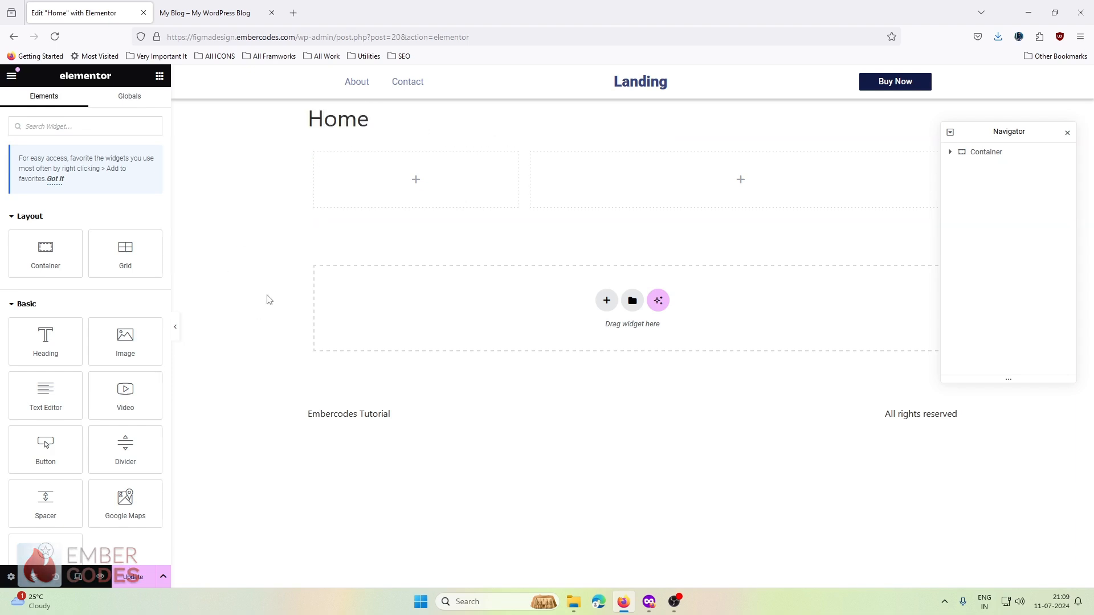
Hide the Home page's title, set its page layout to Elementor Full Width, and save and preview the page.
left_click(11, 577)
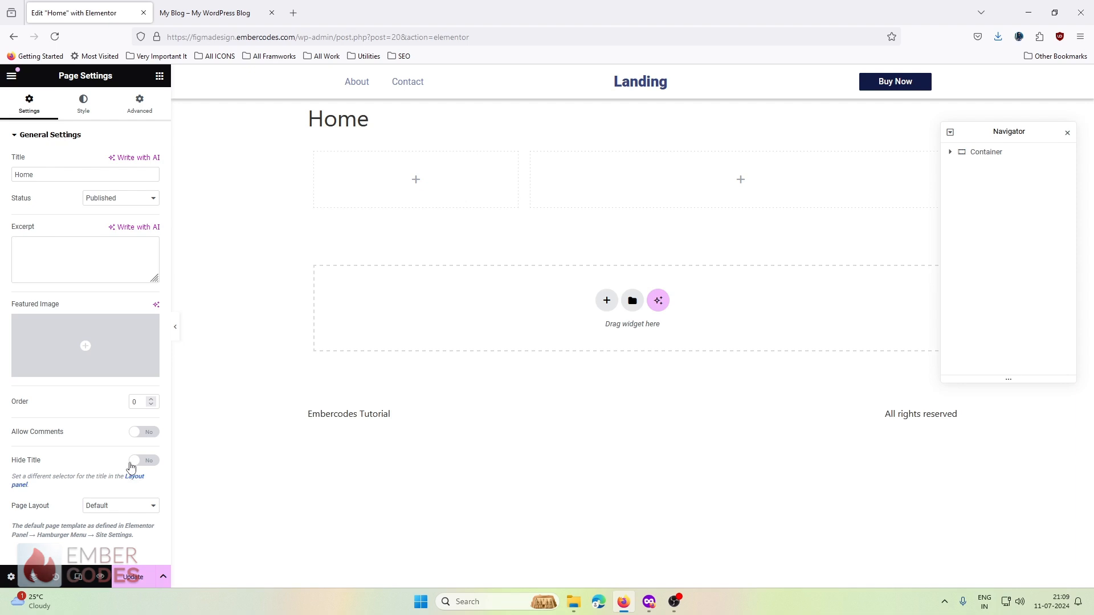
left_click(149, 462)
left_click(123, 506)
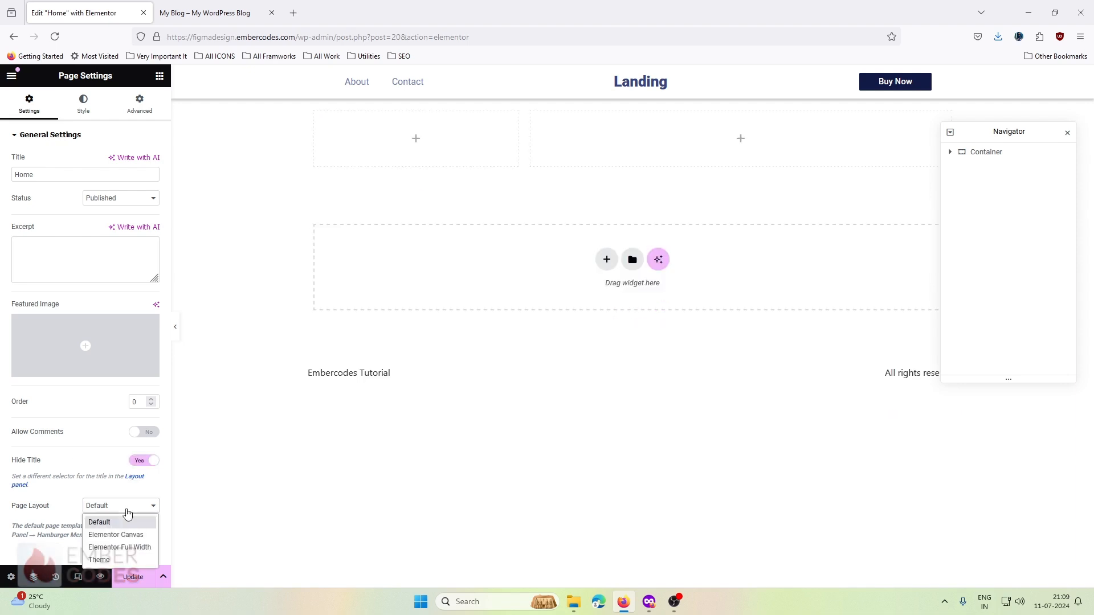
left_click(120, 552)
left_click(134, 577)
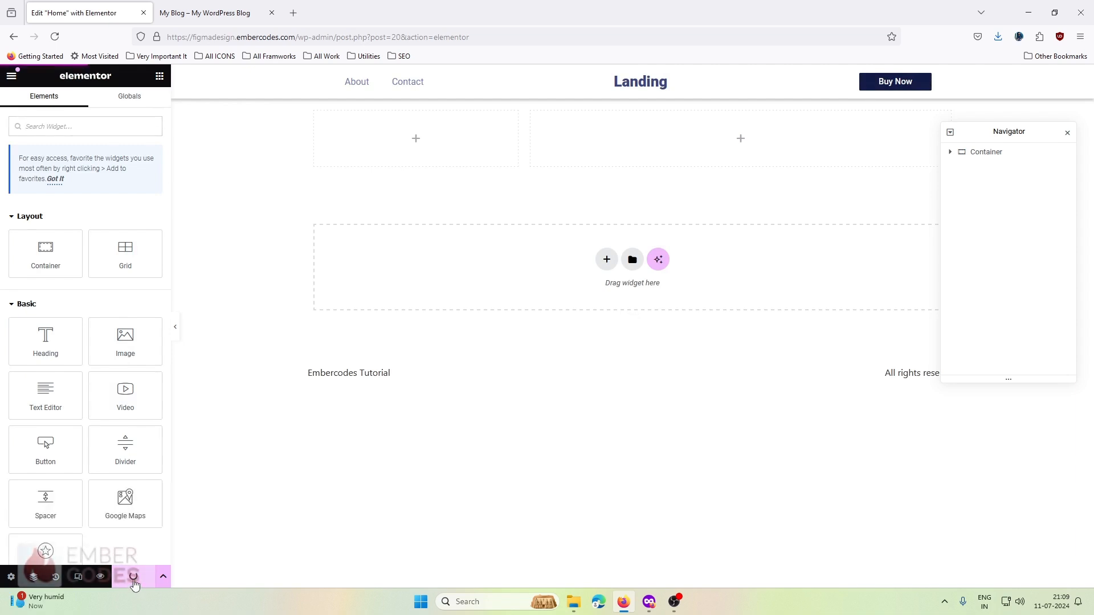
left_click(177, 327)
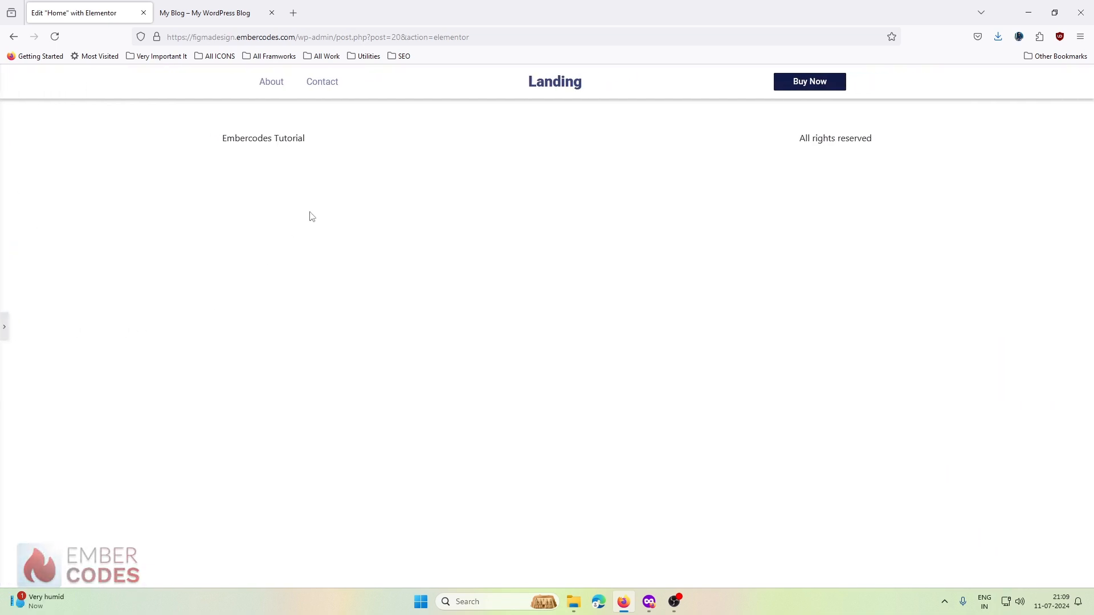
left_click(4, 327)
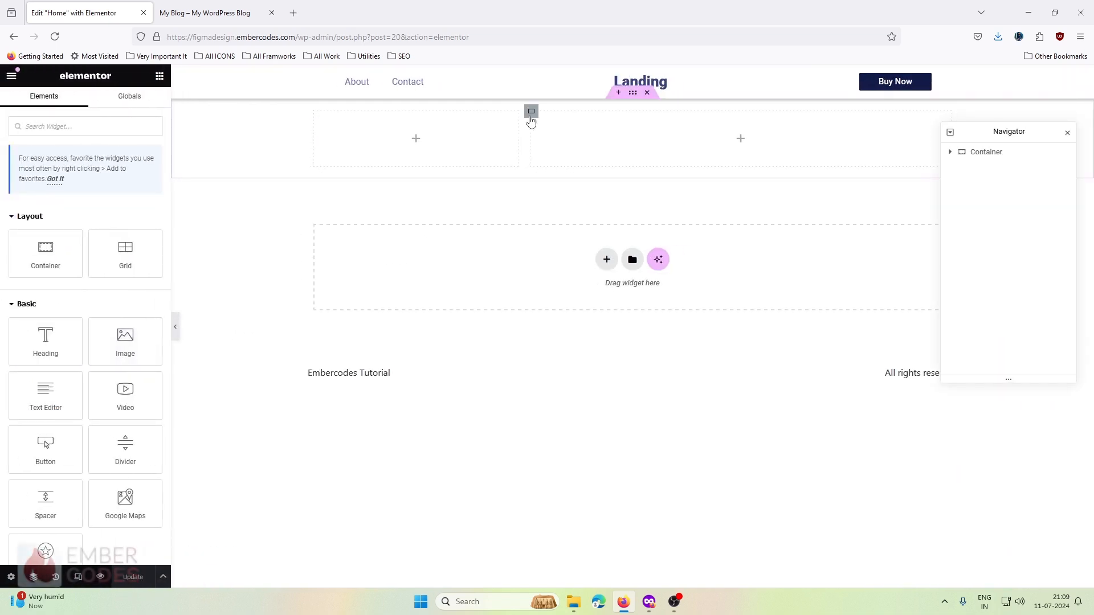
Set the width of the first inner container to 50%.
left_click_drag(523, 138, 646, 151)
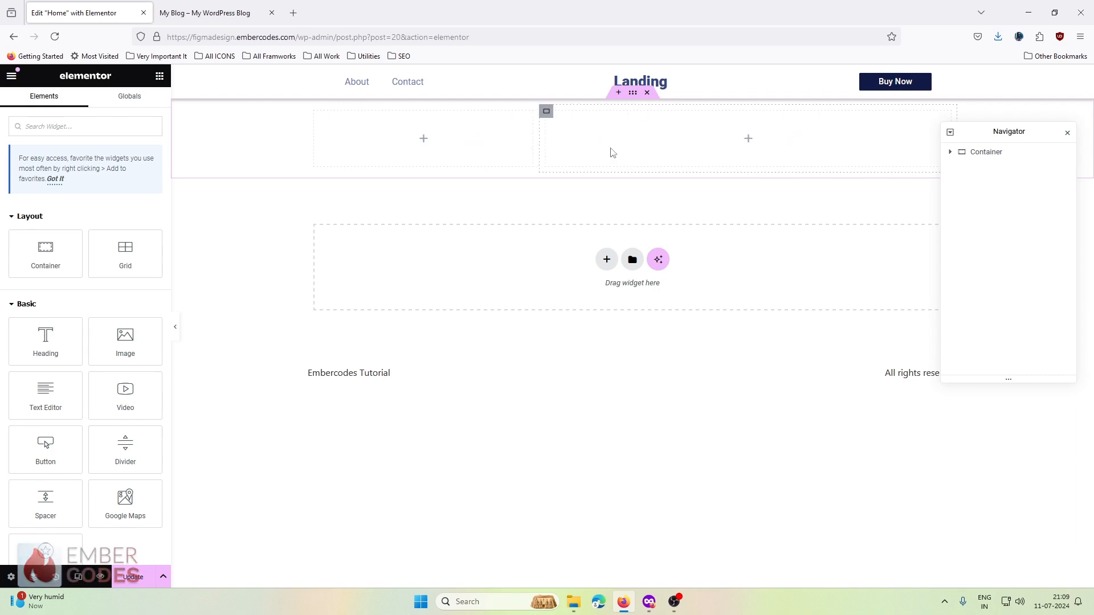
left_click(956, 154)
left_click(950, 154)
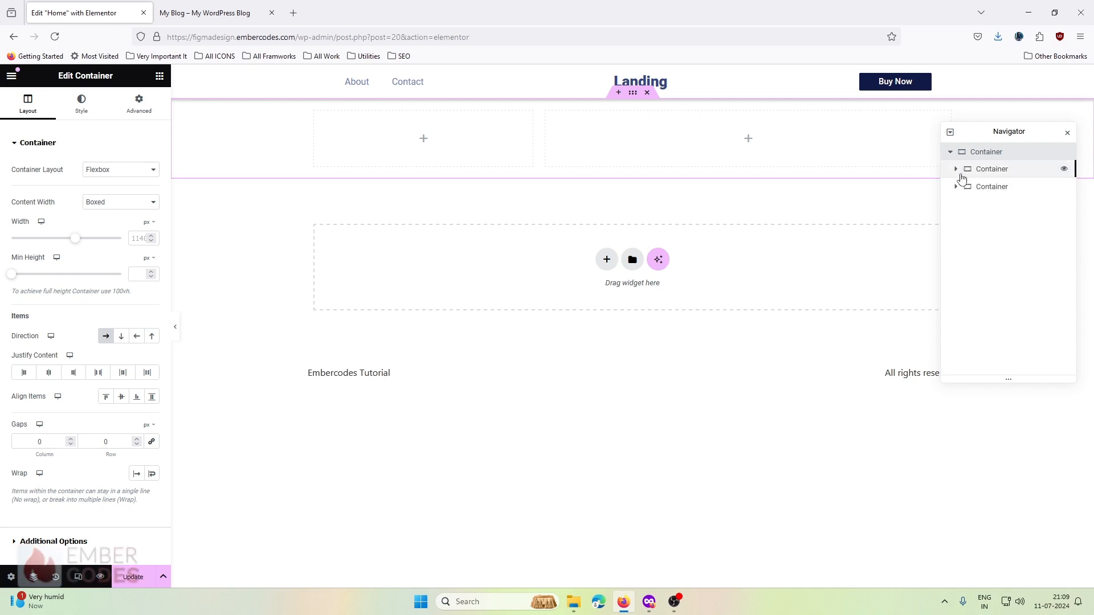
left_click(970, 169)
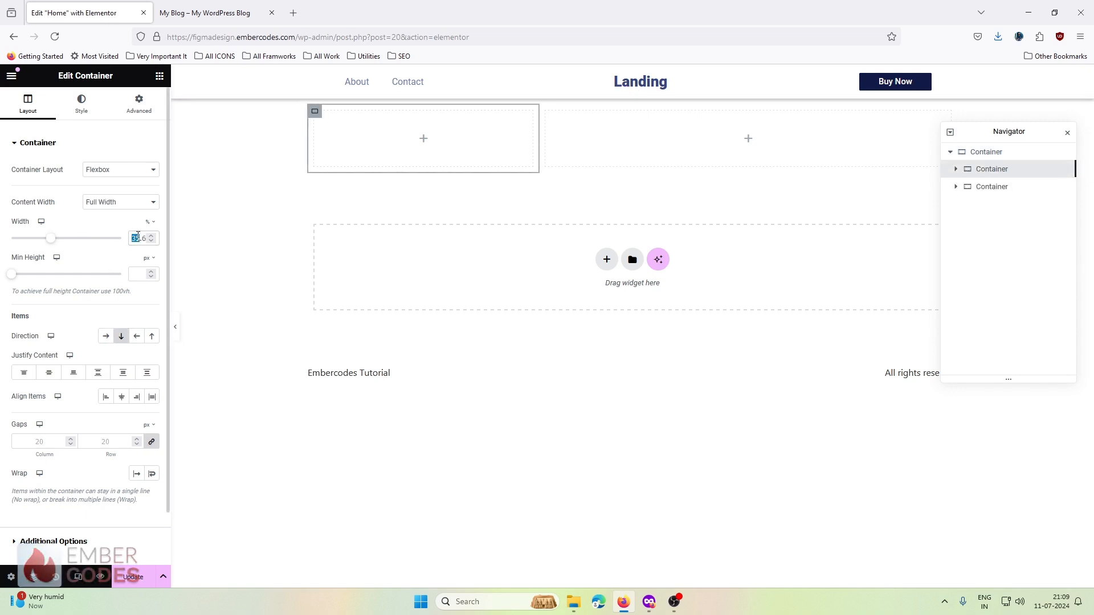
type("50")
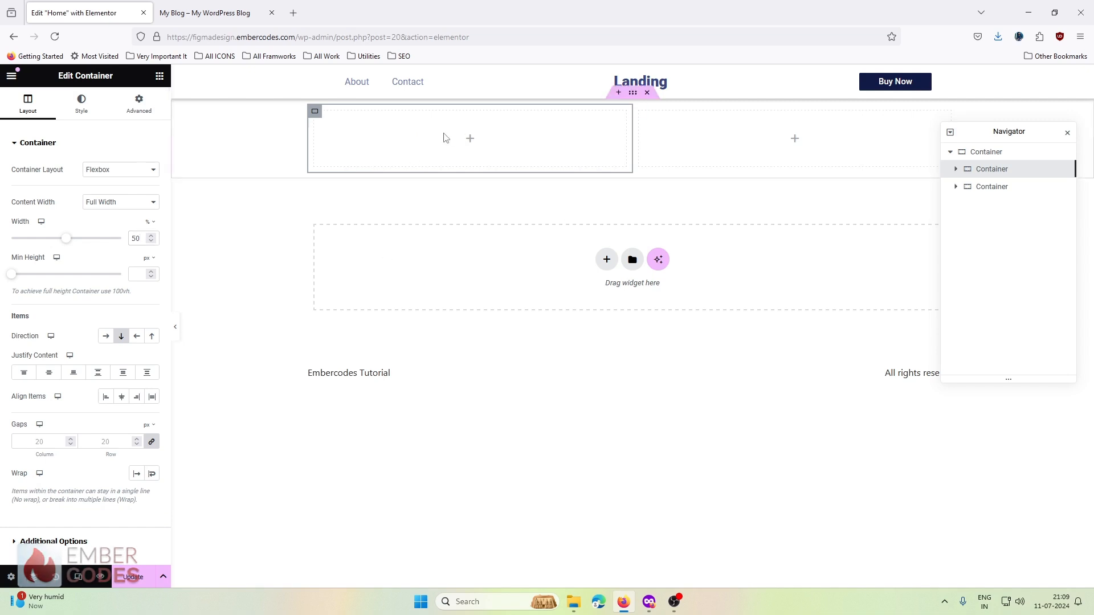
left_click(632, 94)
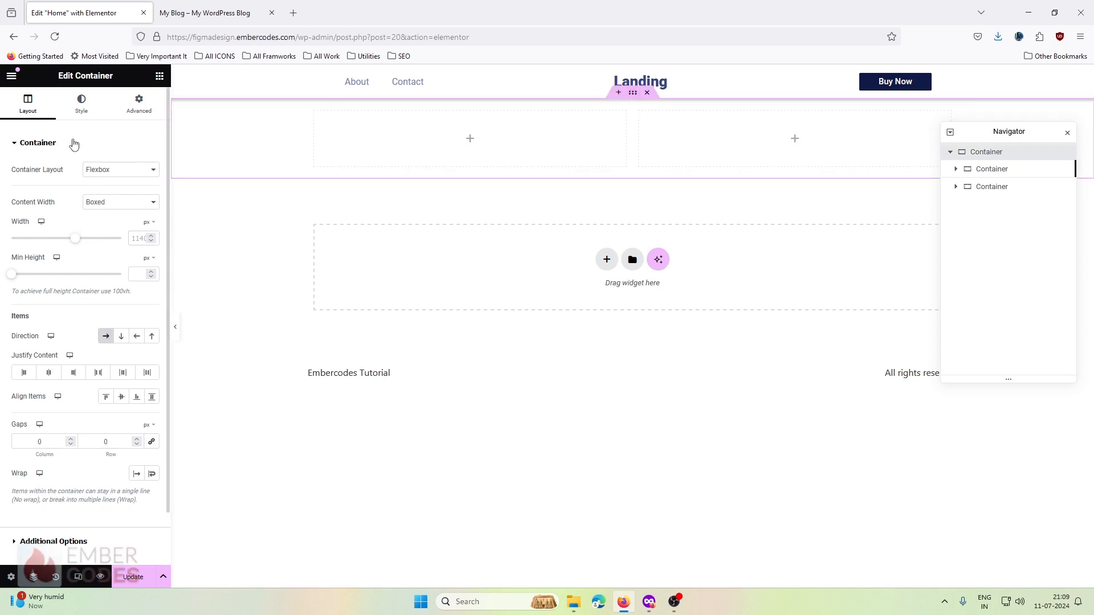
Switch to the Figma design and copy the hero heading text "Introduce Your Product Quickly & Effectively".
left_click(649, 602)
scroll(572, 420, "down", 5)
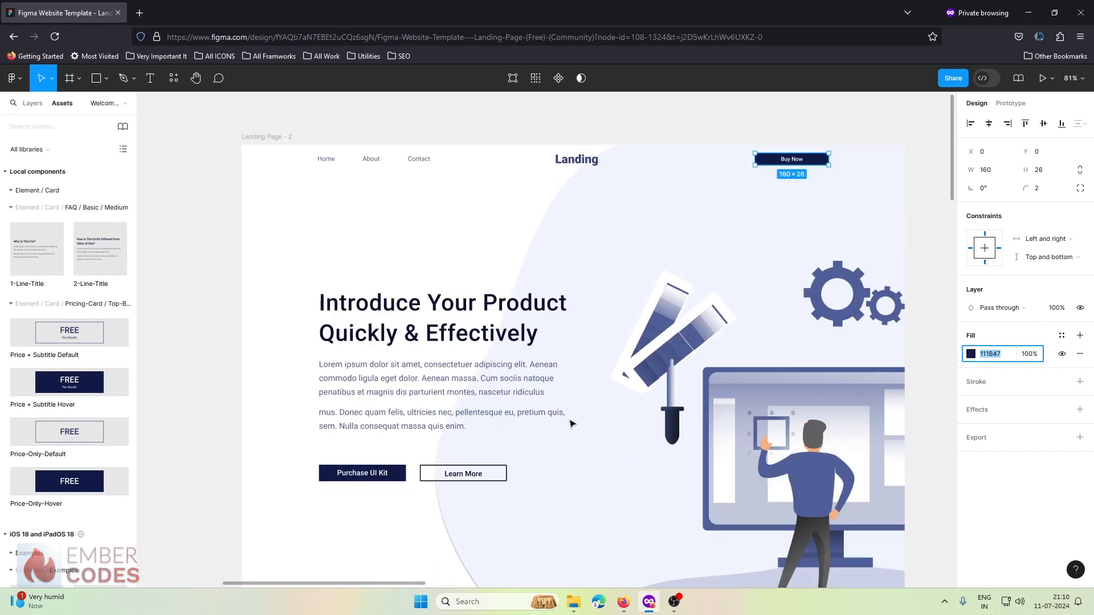
scroll(572, 420, "up", 1)
left_click(429, 276)
double_click(427, 274)
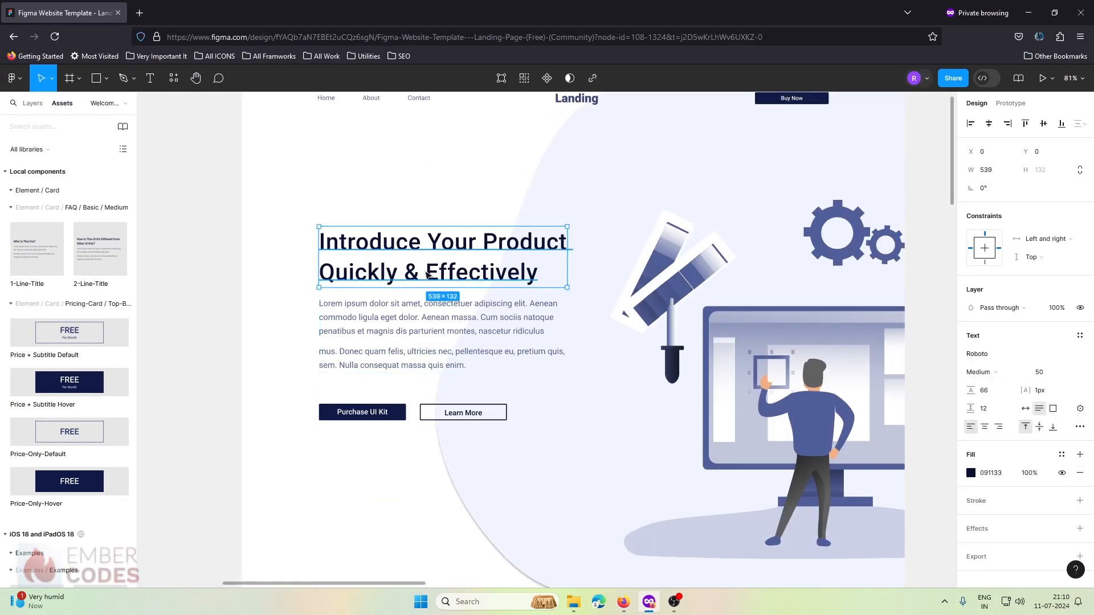
double_click(426, 273)
key("ctrl+c")
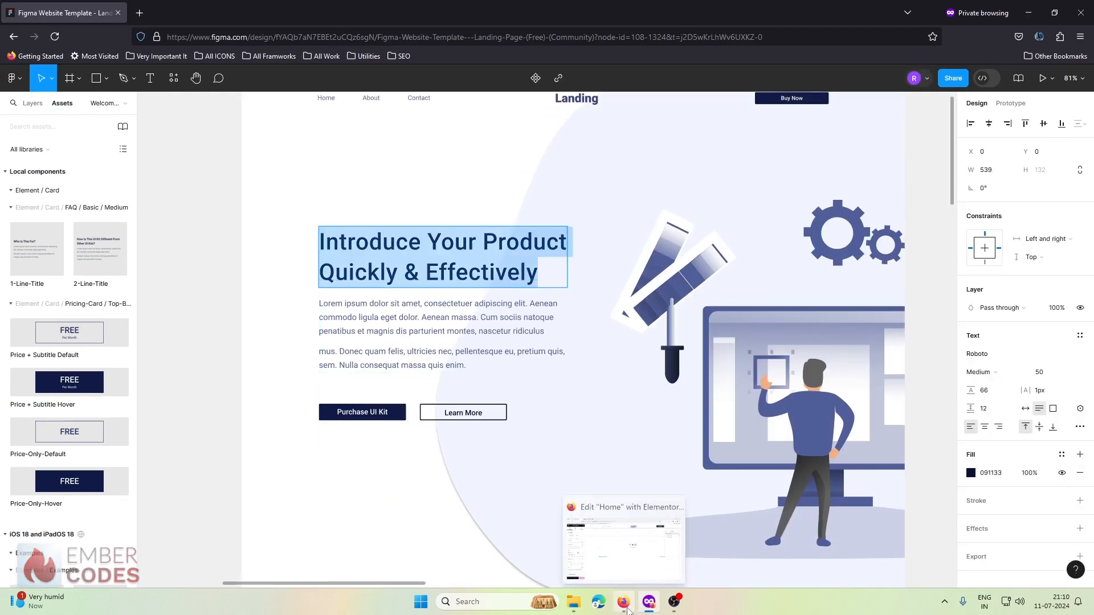
Back in Elementor, add a Heading to the first inner container with the copied hero text and HTML tag H1.
left_click(627, 547)
left_click(470, 139)
left_click_drag(44, 342, 454, 141)
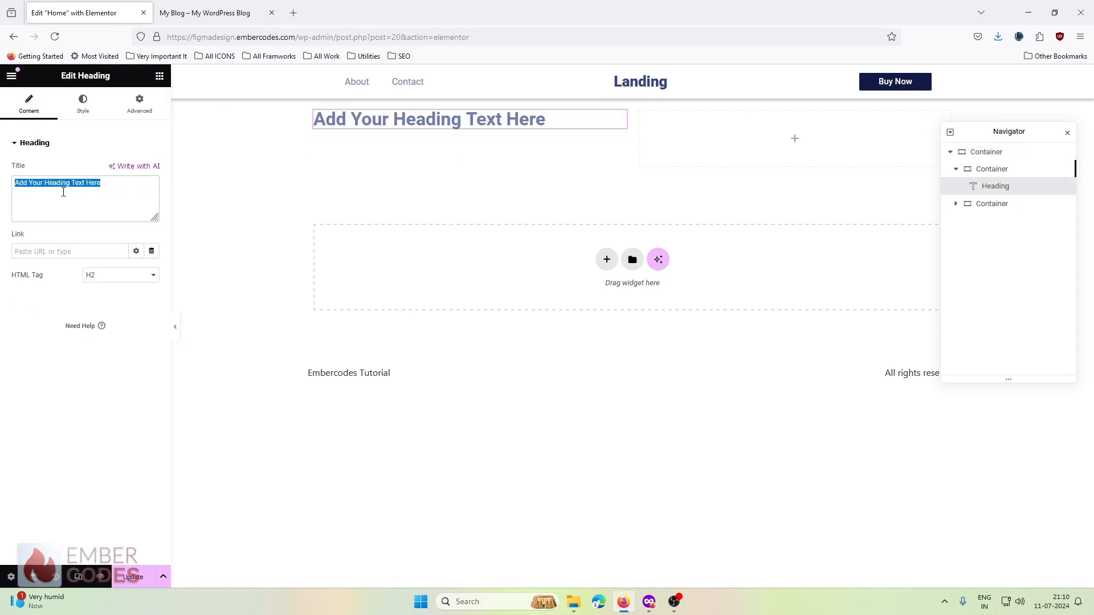
triple_click(63, 192)
key("ctrl+v")
left_click(108, 275)
left_click(91, 292)
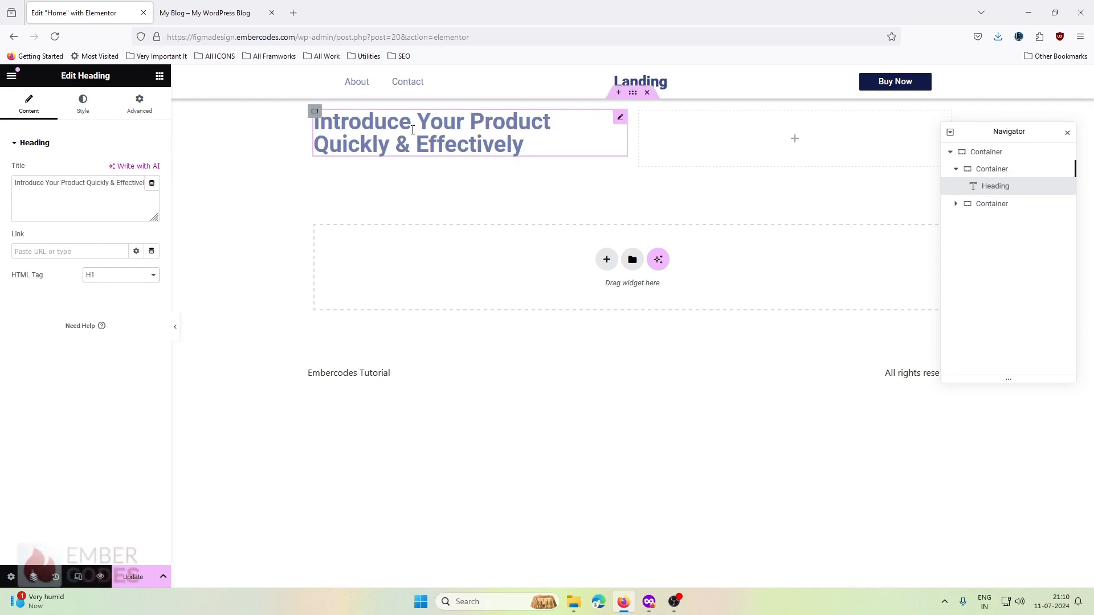
Switch to the Figma design and copy the whole lorem ipsum paragraph below the hero heading.
left_click(649, 603)
left_click(653, 605)
left_click(655, 605)
left_click(654, 606)
left_click(653, 605)
double_click(441, 327)
triple_click(441, 327)
left_click_drag(468, 366, 299, 306)
key("ctrl+c")
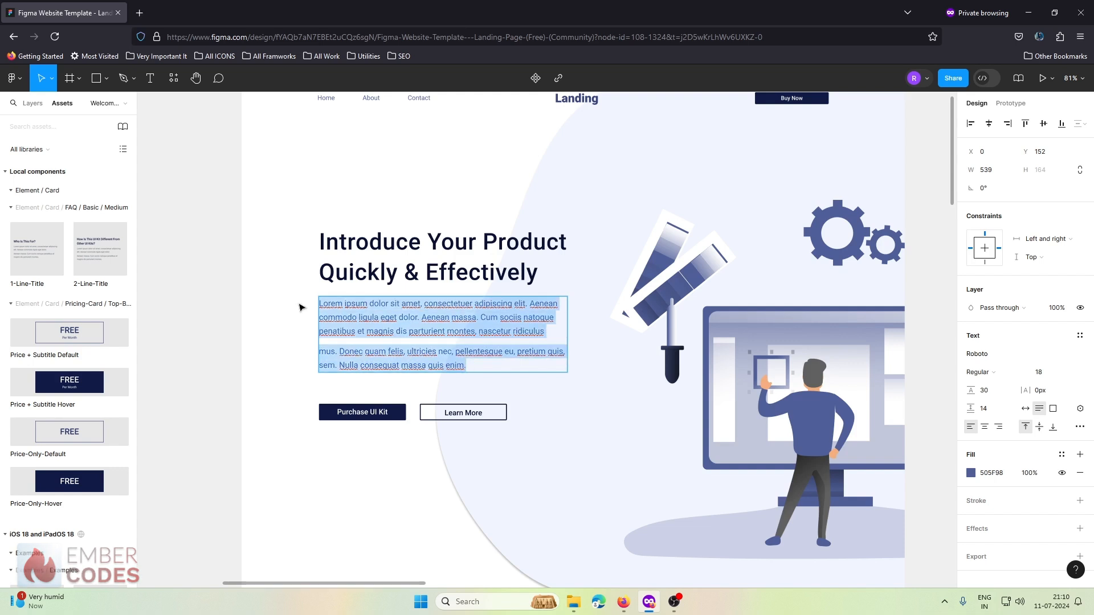
Back in Elementor, add a Text Editor below the heading and replace its placeholder with the copied paragraph.
left_click(624, 602)
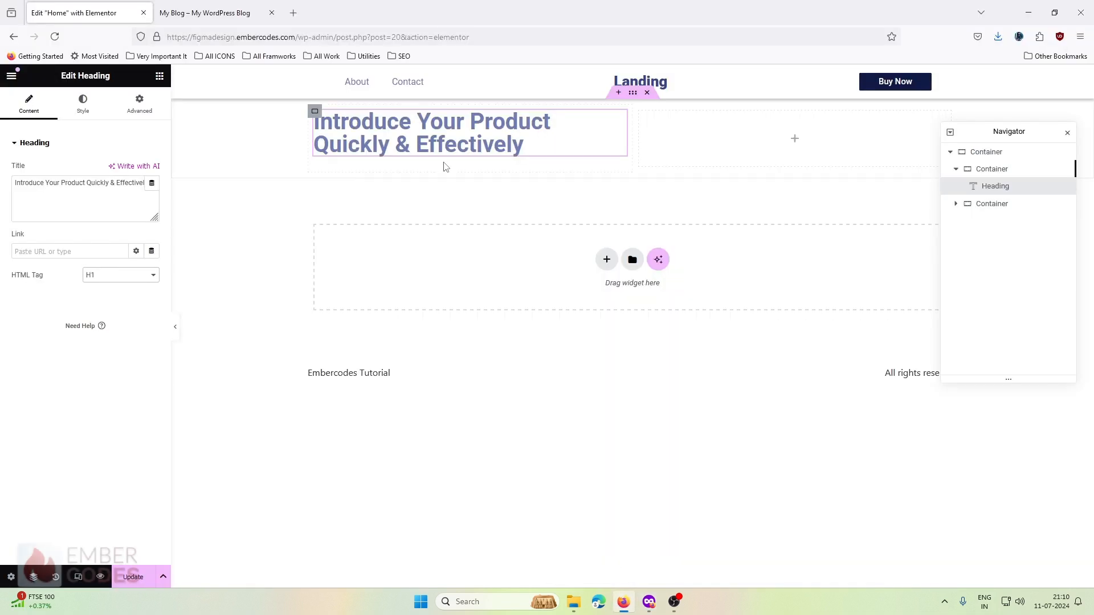
left_click(160, 76)
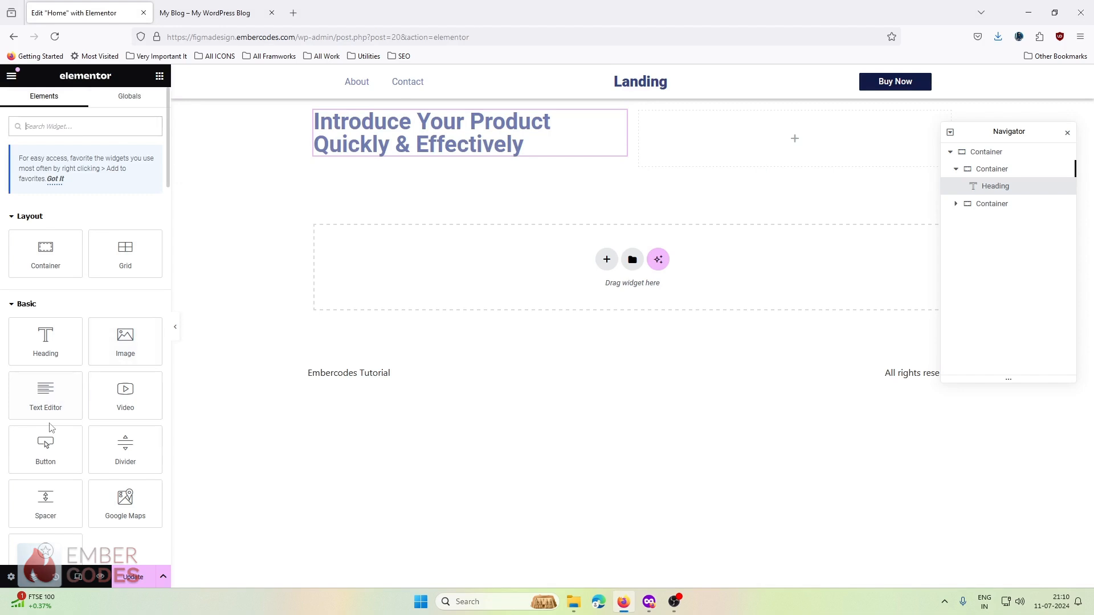
scroll(49, 396, "down", 1)
left_click_drag(49, 339, 402, 150)
triple_click(30, 288)
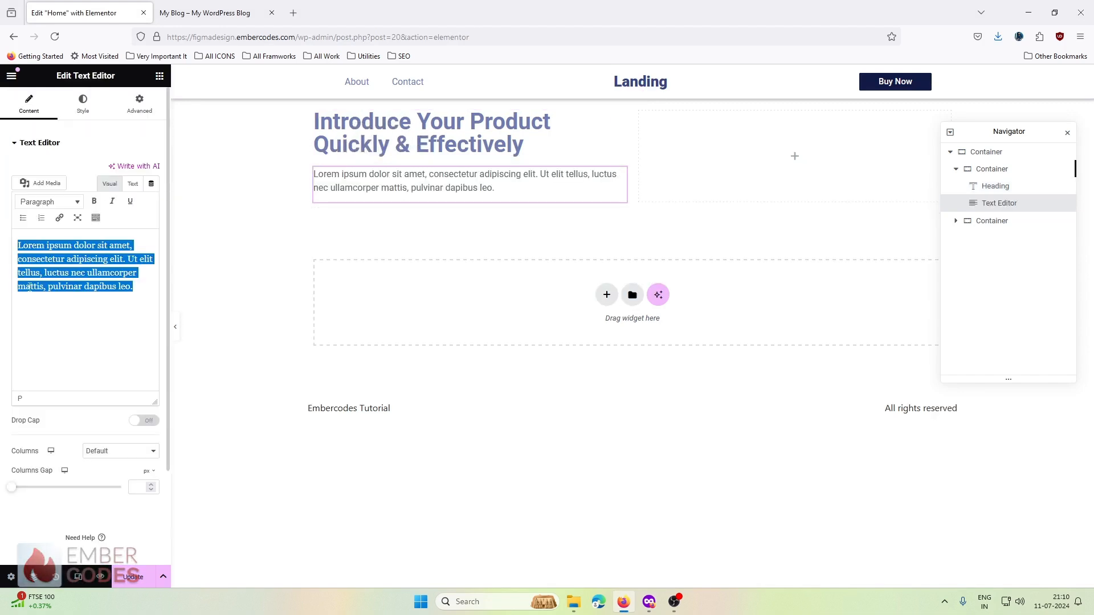
key("ctrl+v")
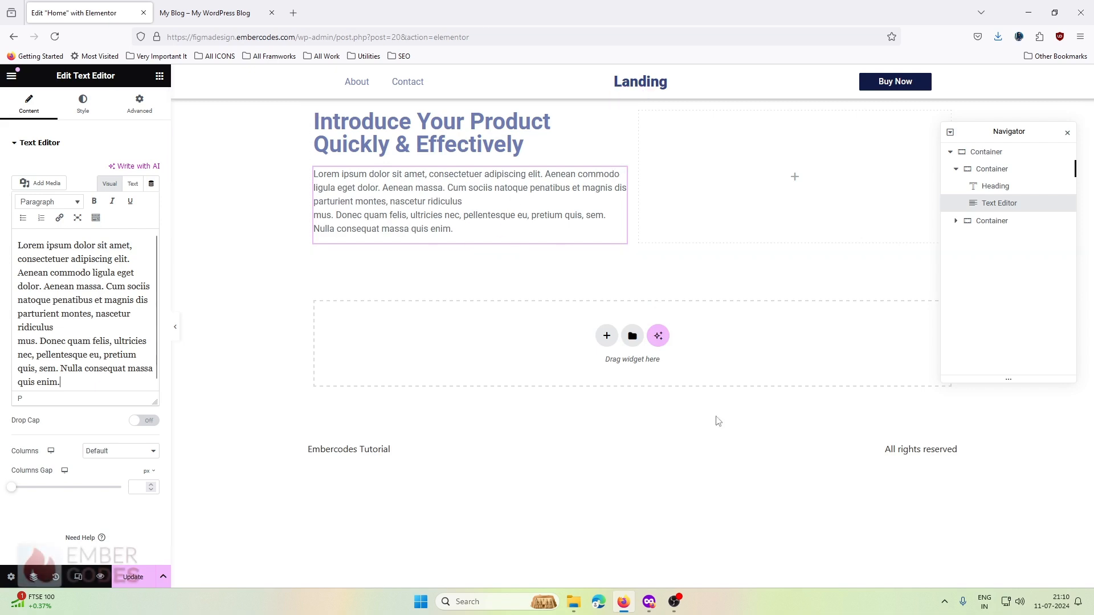
Insert a paragraph break after "nascetur ridiculus" in the hero text and compare it with the Figma design.
left_click(91, 327)
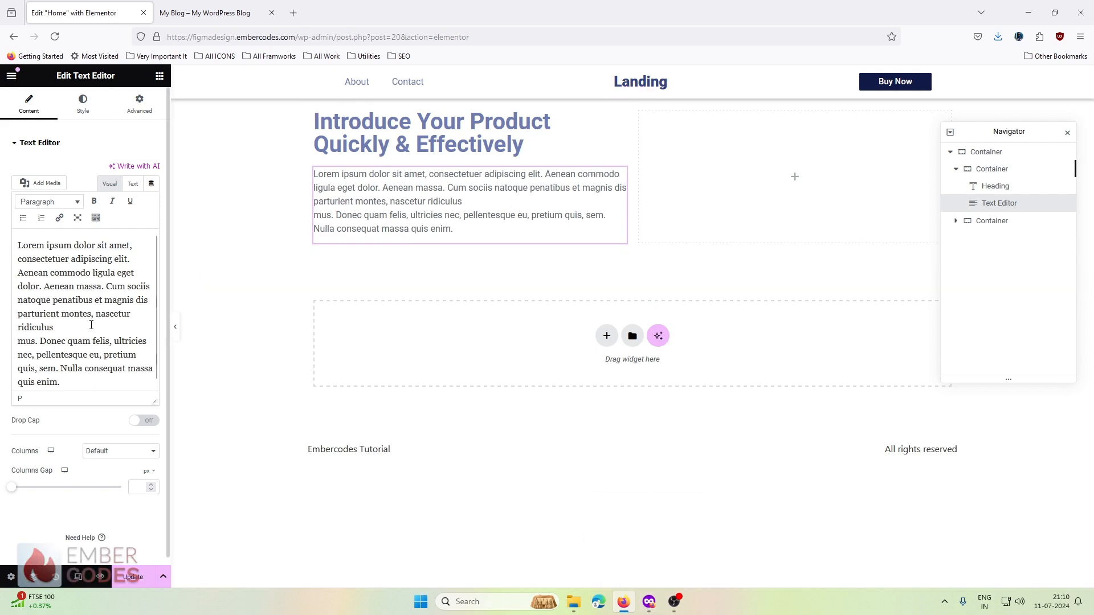
key("Return")
mouse_move(649, 602)
left_click(621, 551)
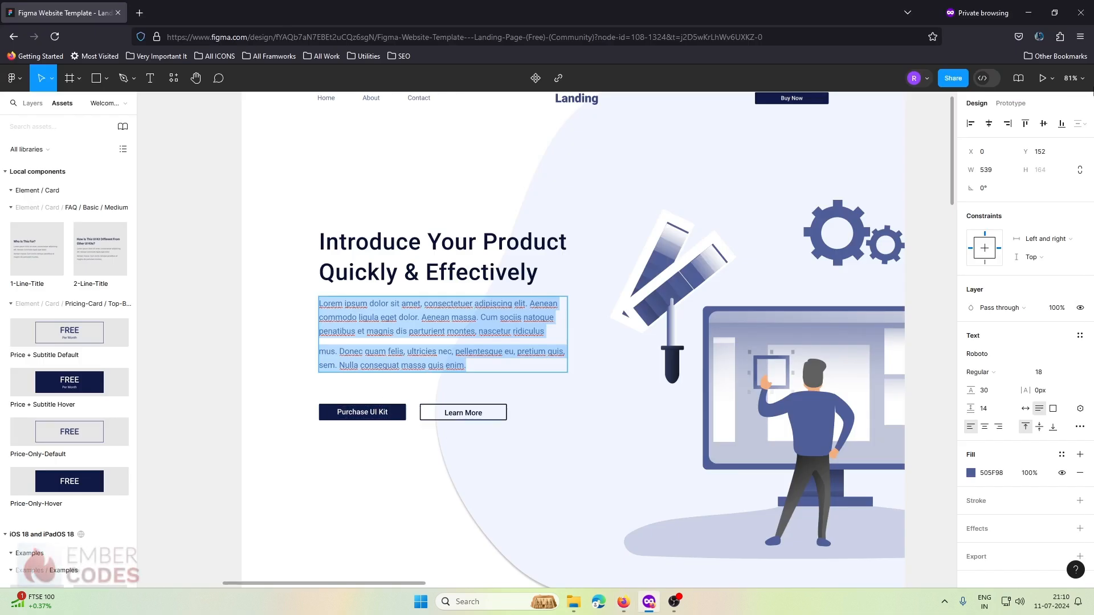
key("alt+Tab")
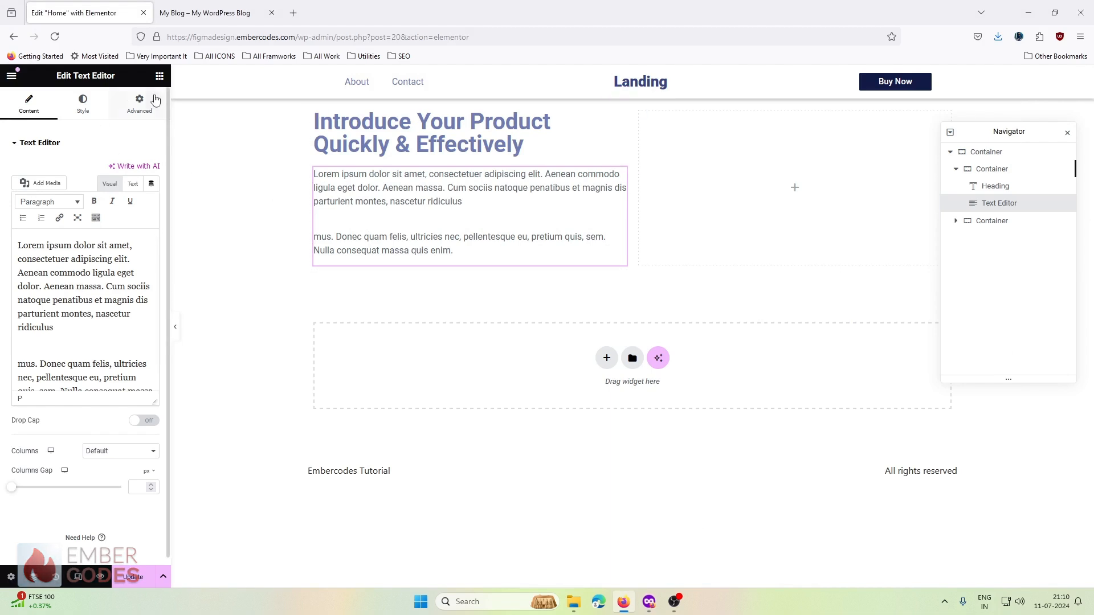
Add a nested container below the hero paragraph inside the first inner container.
left_click(160, 76)
left_click_drag(45, 256, 408, 261)
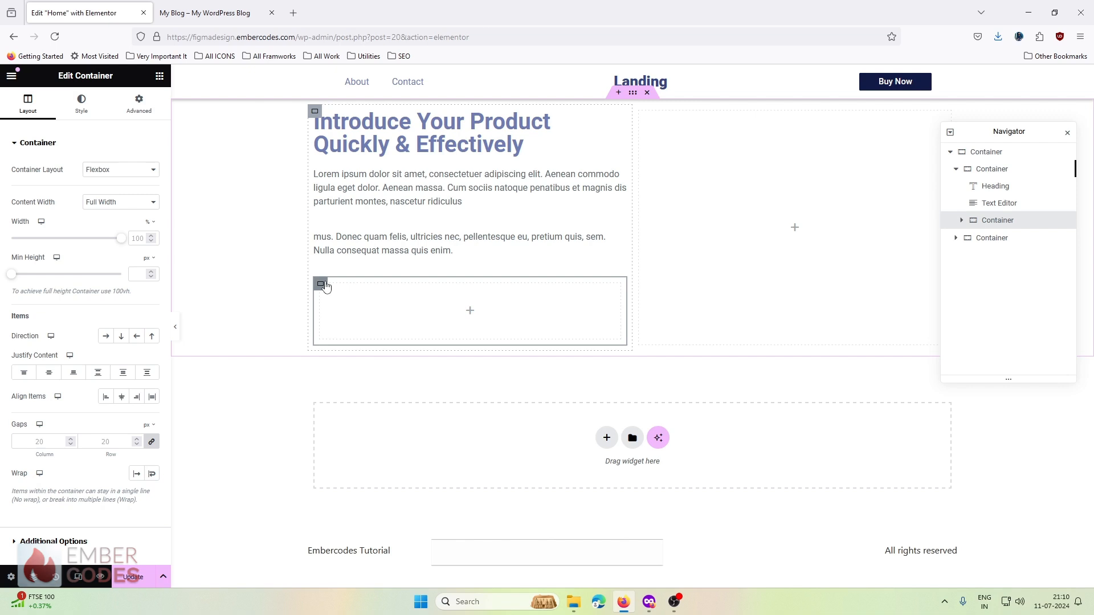
Nest two containers inside the container below the hero paragraph and rename that parent container BtnWrapper.
left_click(963, 220)
left_click(962, 221)
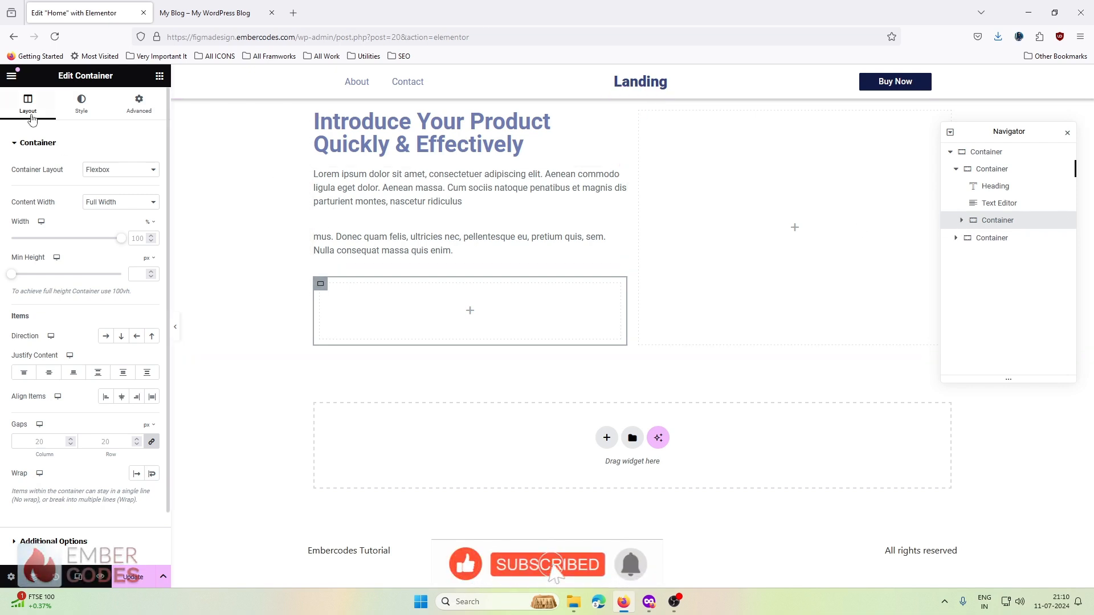
left_click(160, 77)
left_click_drag(84, 261, 439, 315)
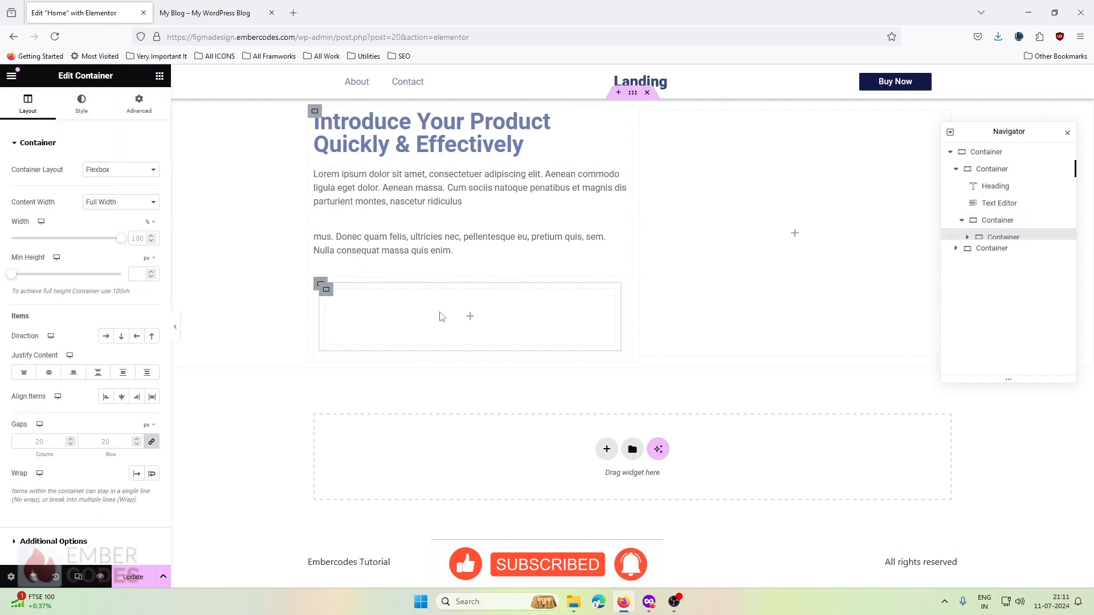
left_click_drag(996, 242, 984, 237)
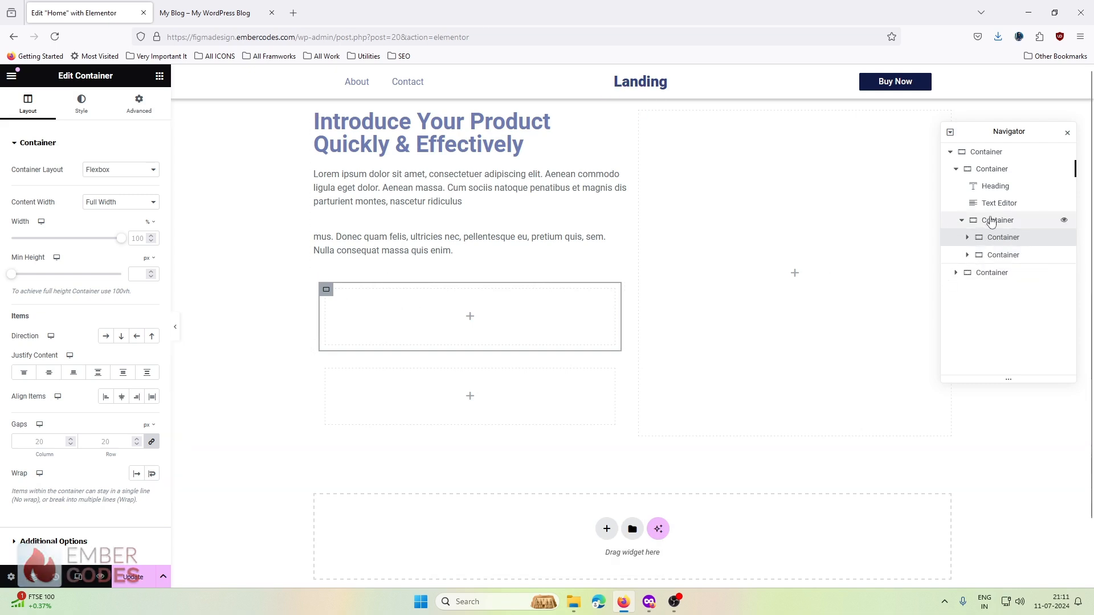
left_click(994, 220)
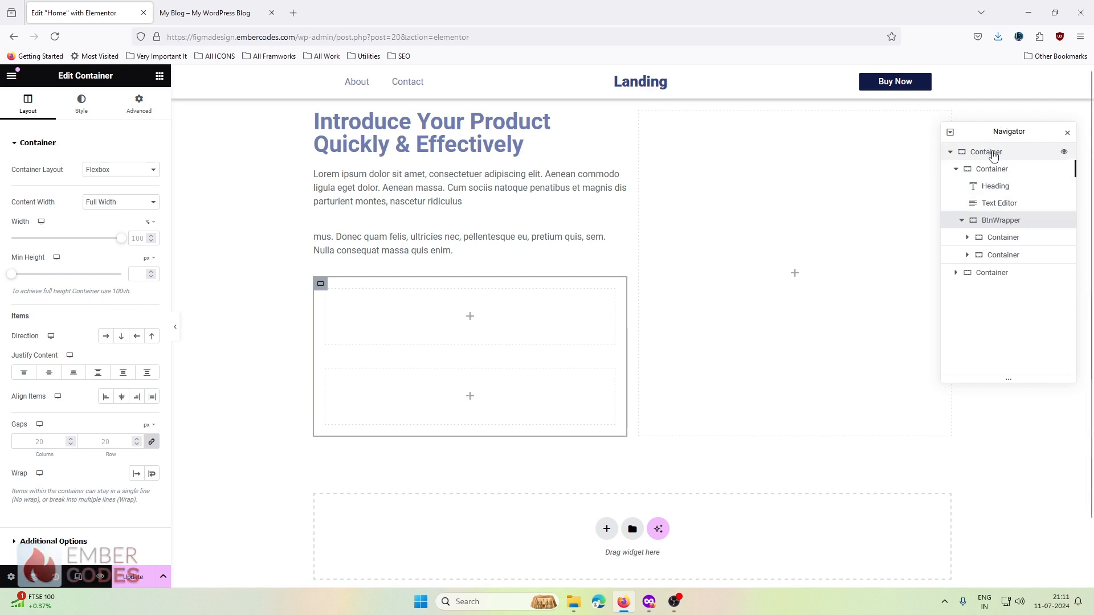
Set the outermost hero container's boxed width to 1320 px and rename it CustomContainer.
double_click(987, 151)
left_click(137, 239)
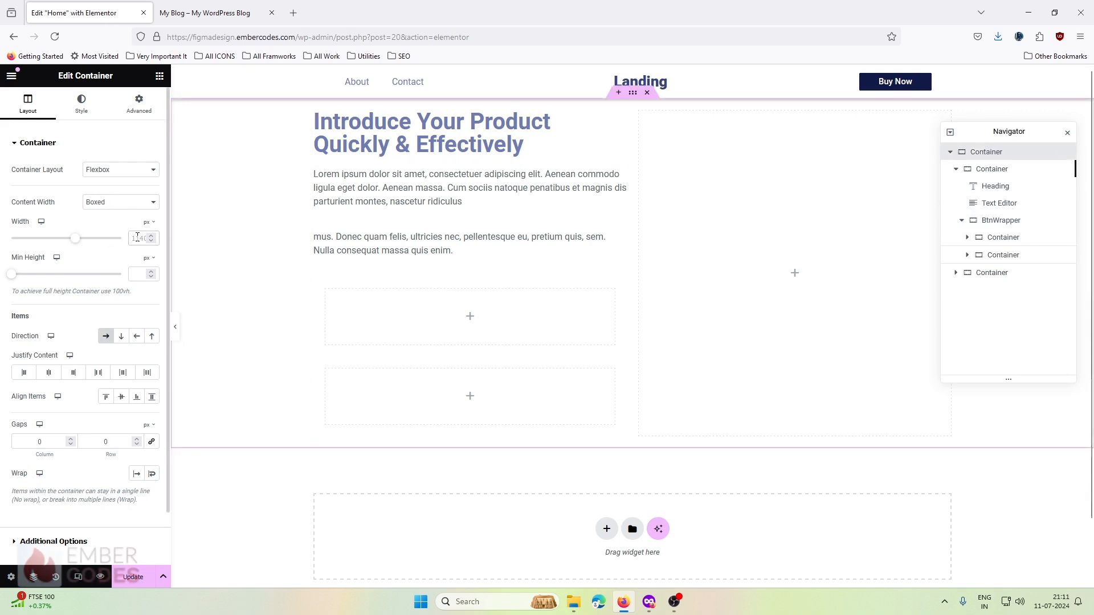
type("1320")
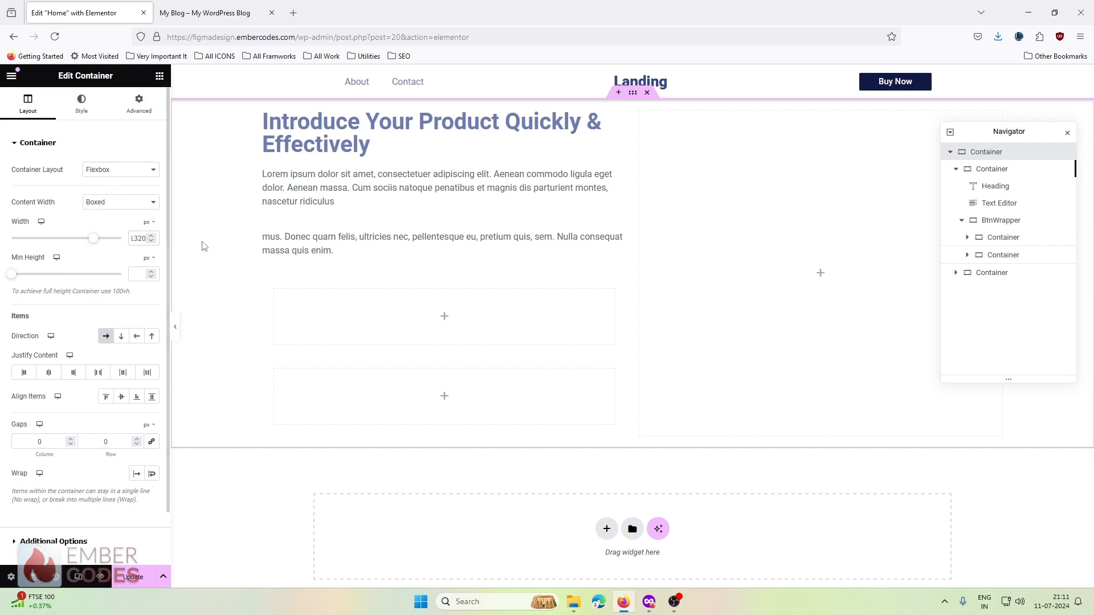
type("ustom")
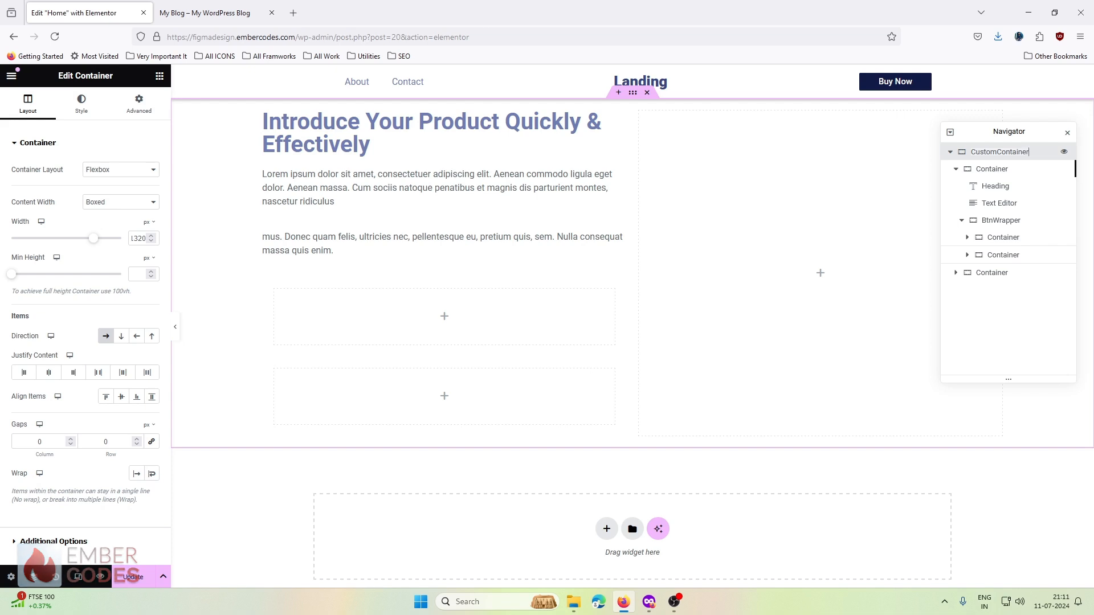
Rename the hero's text container hero_content_wrap and the empty container beside it hero_img_wrap.
double_click(1002, 170)
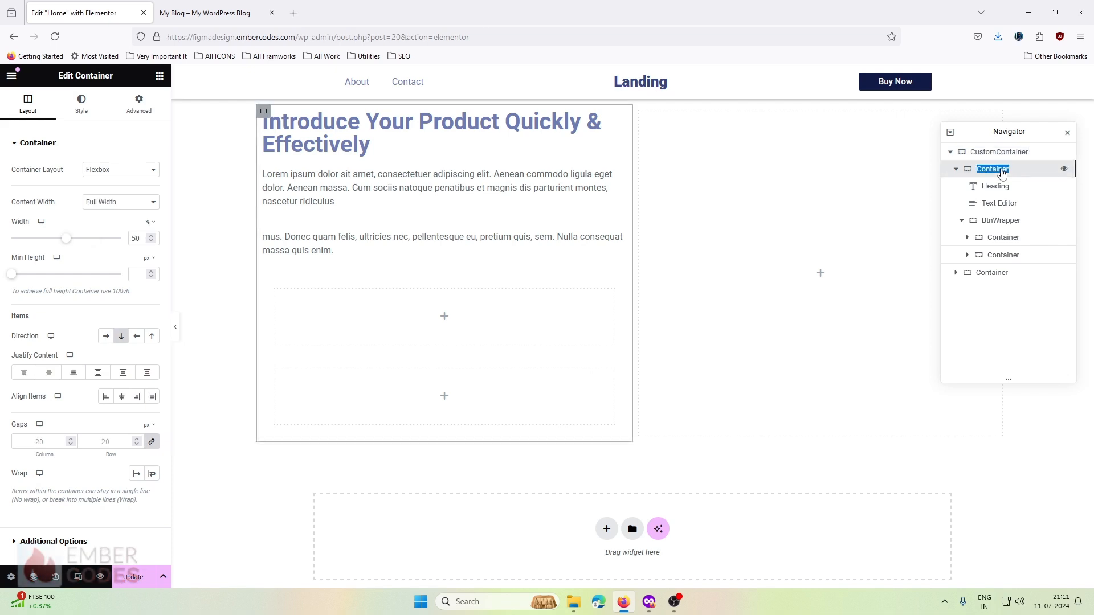
left_click(957, 170)
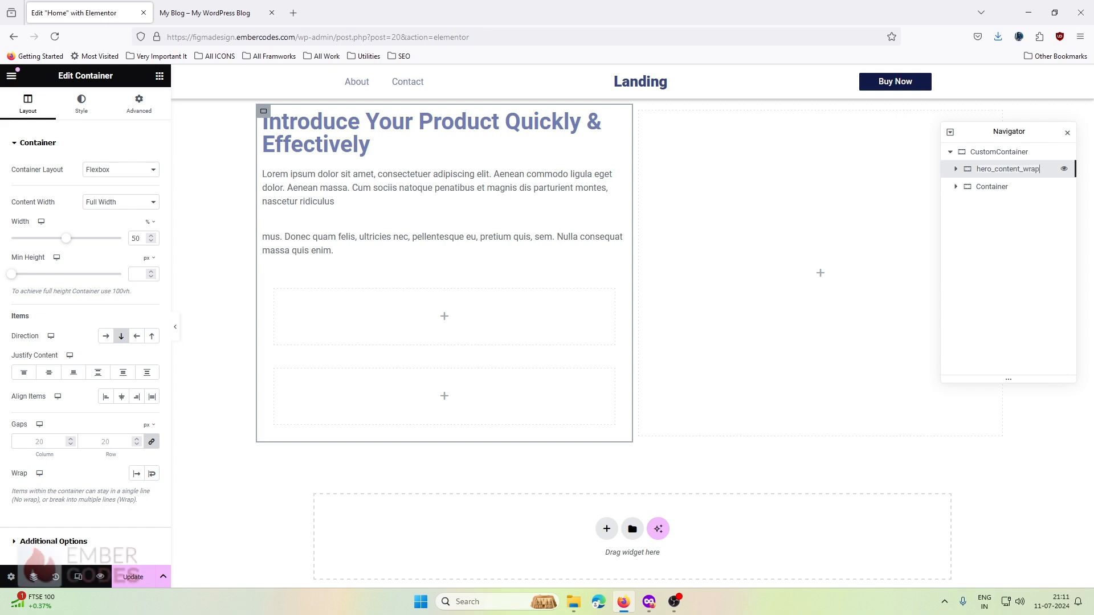
double_click(992, 188)
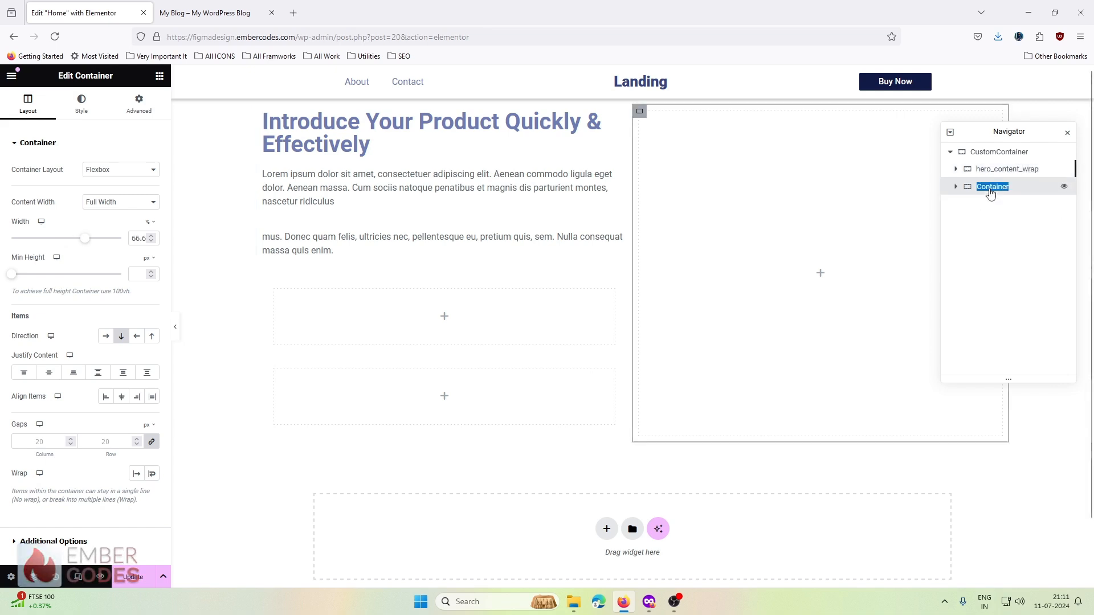
type("H")
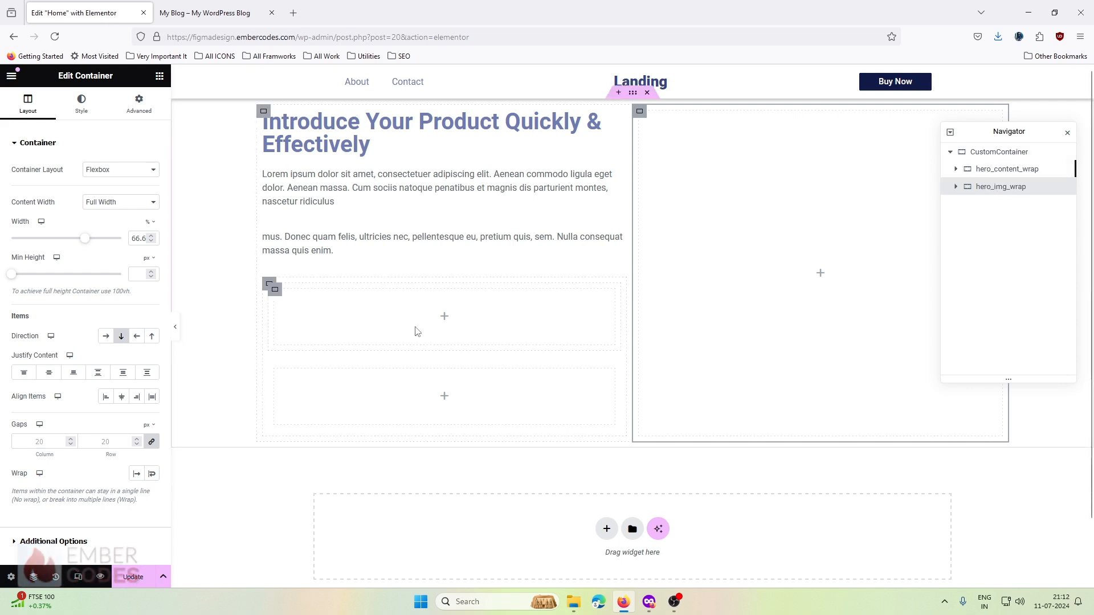
Set the BtnWrapper container's direction to a horizontal row.
left_click(270, 284)
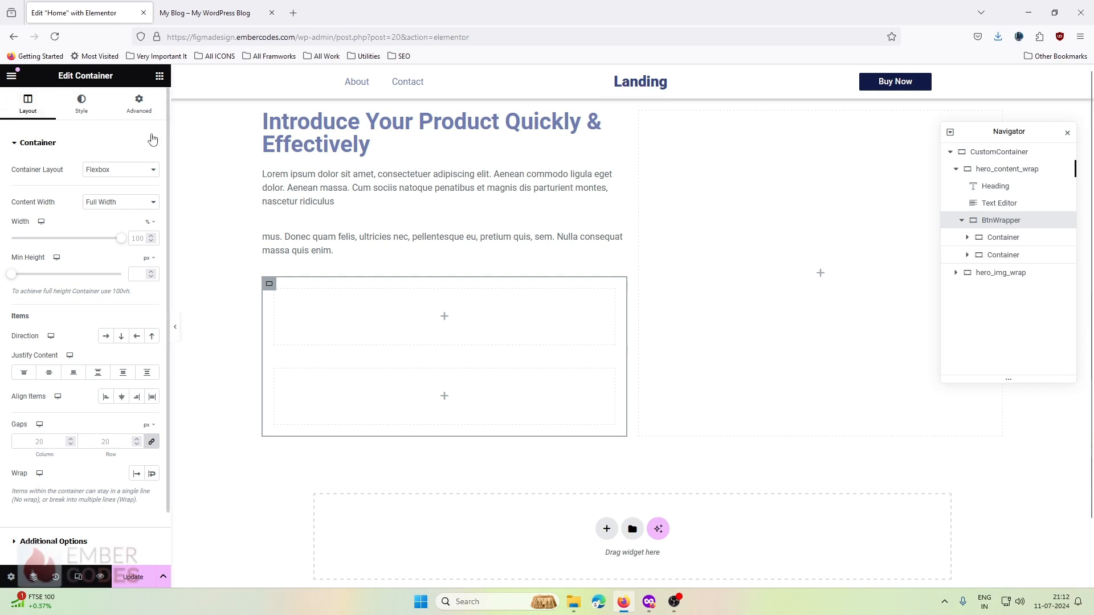
scroll(109, 274, "down", 2)
left_click(106, 278)
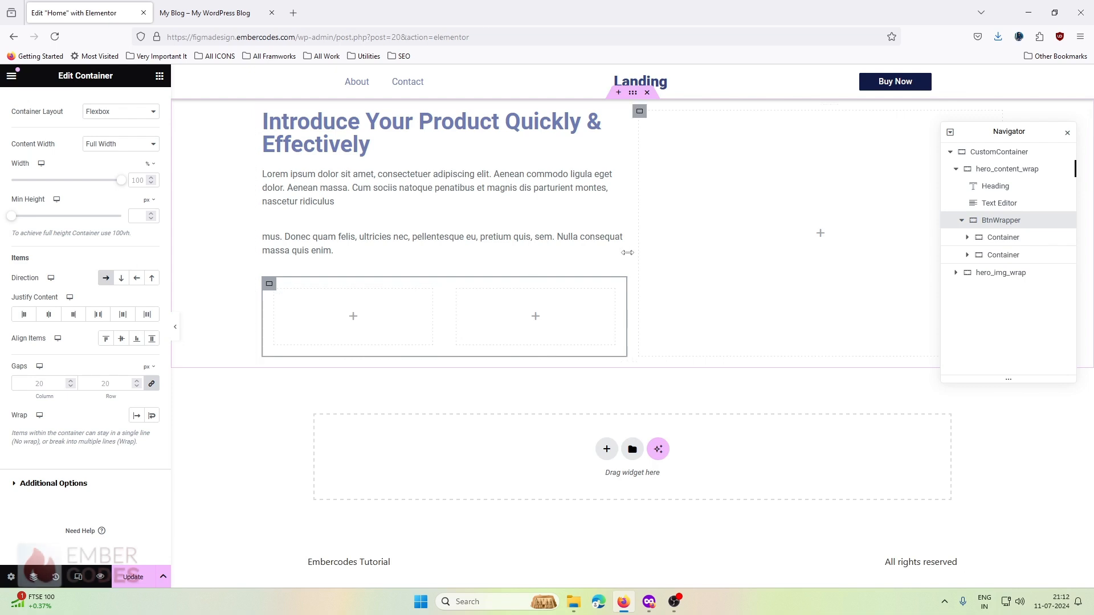
Try to edit the header's Buy Now button from within the Home page editor, and reload the page.
left_click(891, 85)
left_click(587, 354)
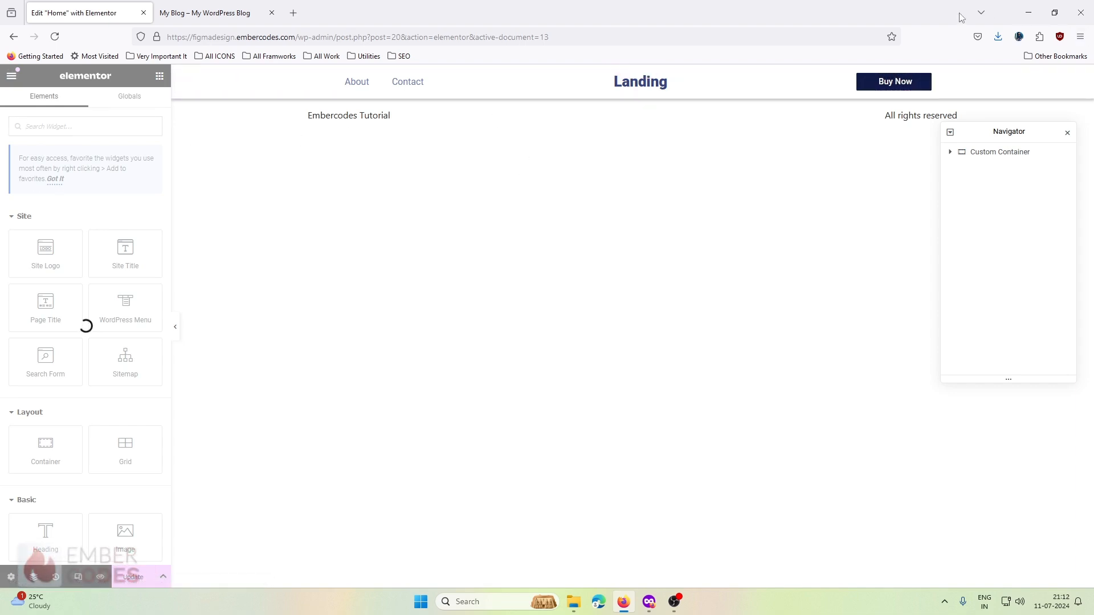
left_click(886, 81)
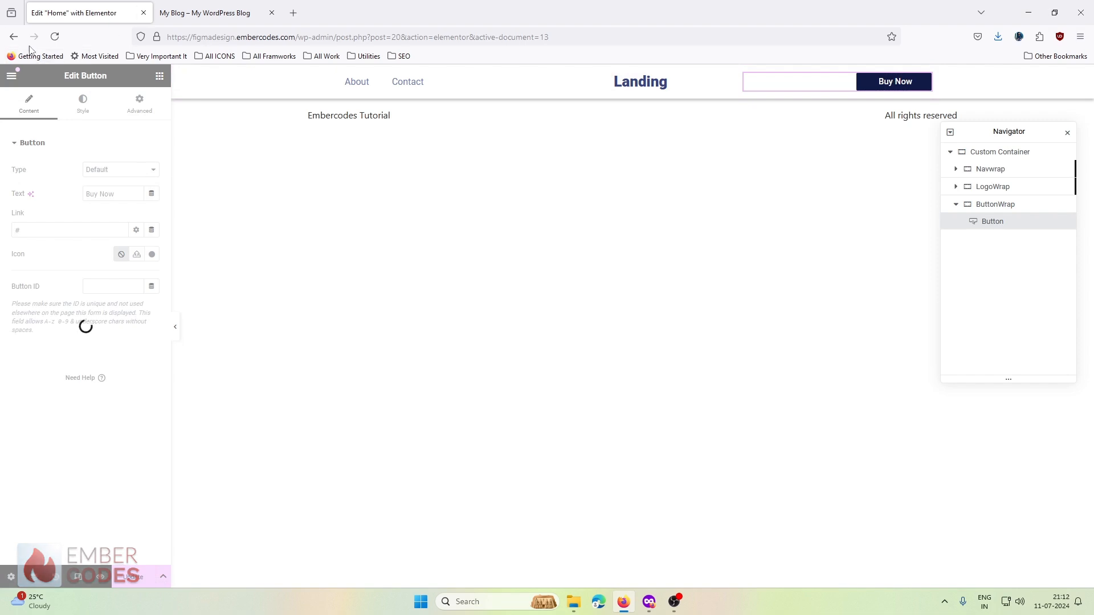
left_click(54, 36)
left_click(578, 353)
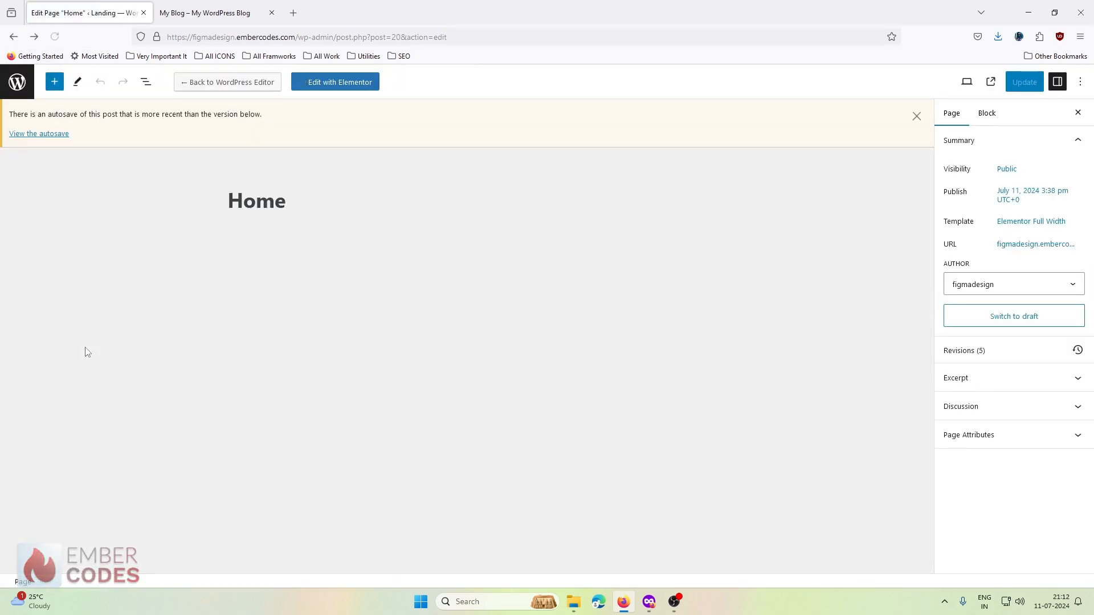
Go to the Theme Builder from the WordPress dashboard and open the Main Header template in the Elementor editor.
left_click(17, 81)
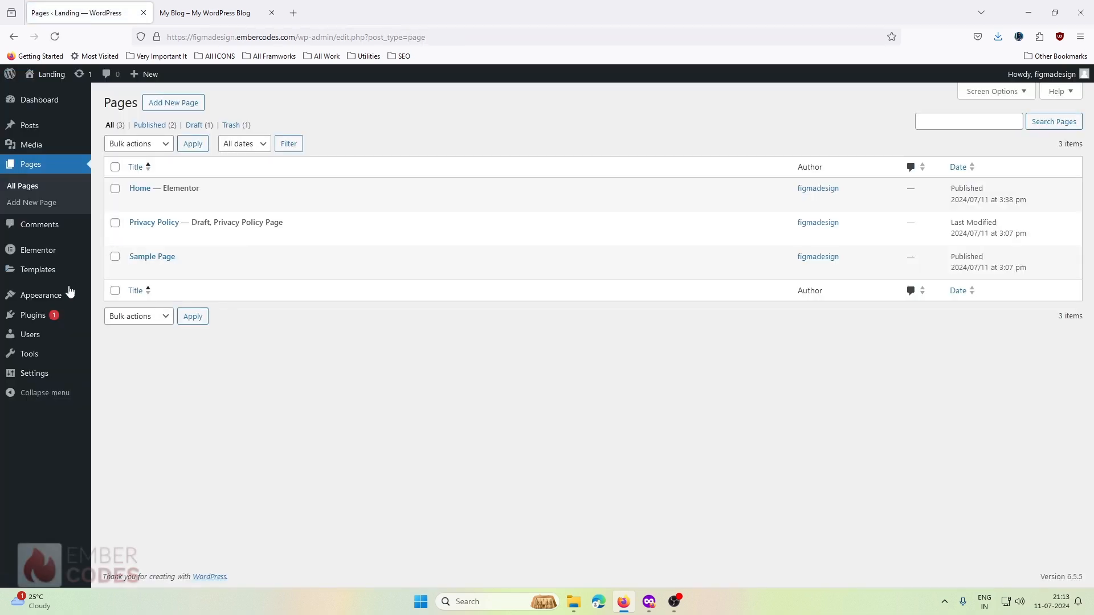
mouse_move(37, 271)
left_click(130, 305)
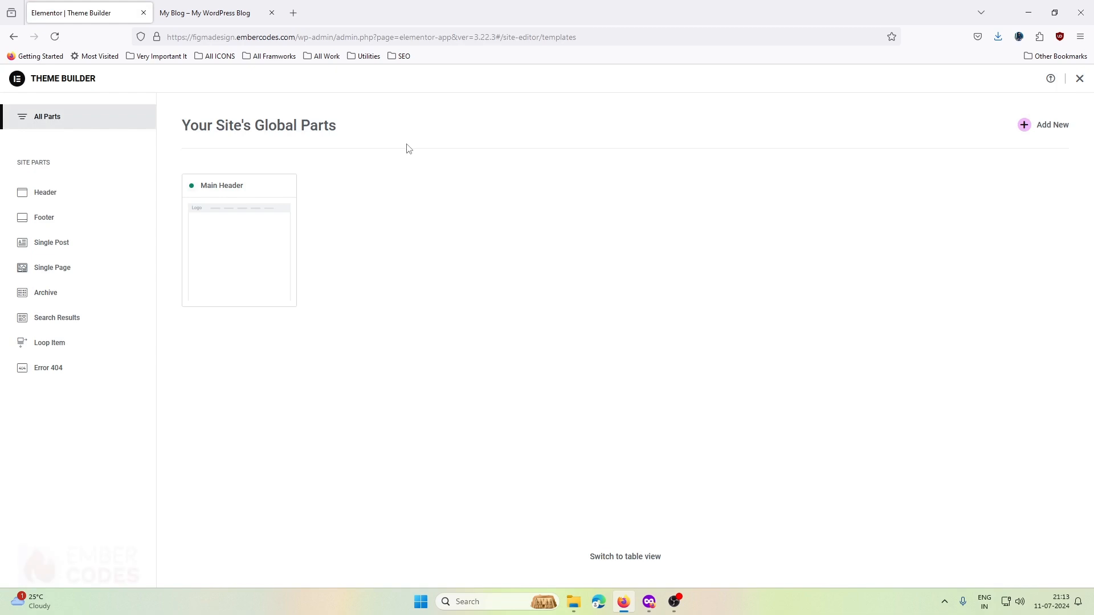
left_click(229, 237)
left_click(1036, 188)
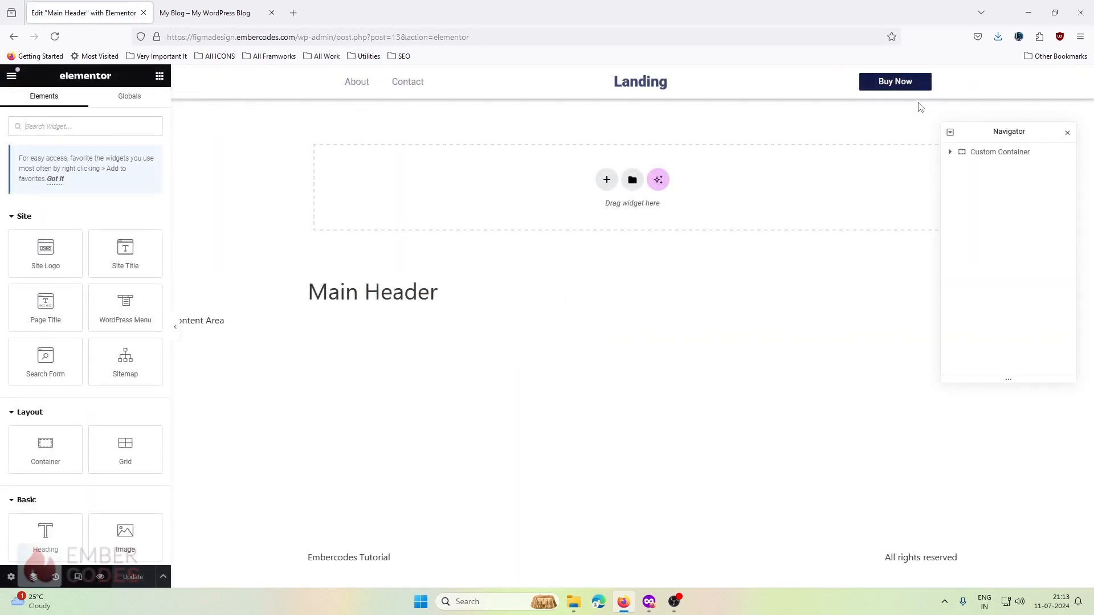
Save the header's Buy Now button as a global widget named MainBtn.
left_click(900, 87)
right_click(901, 92)
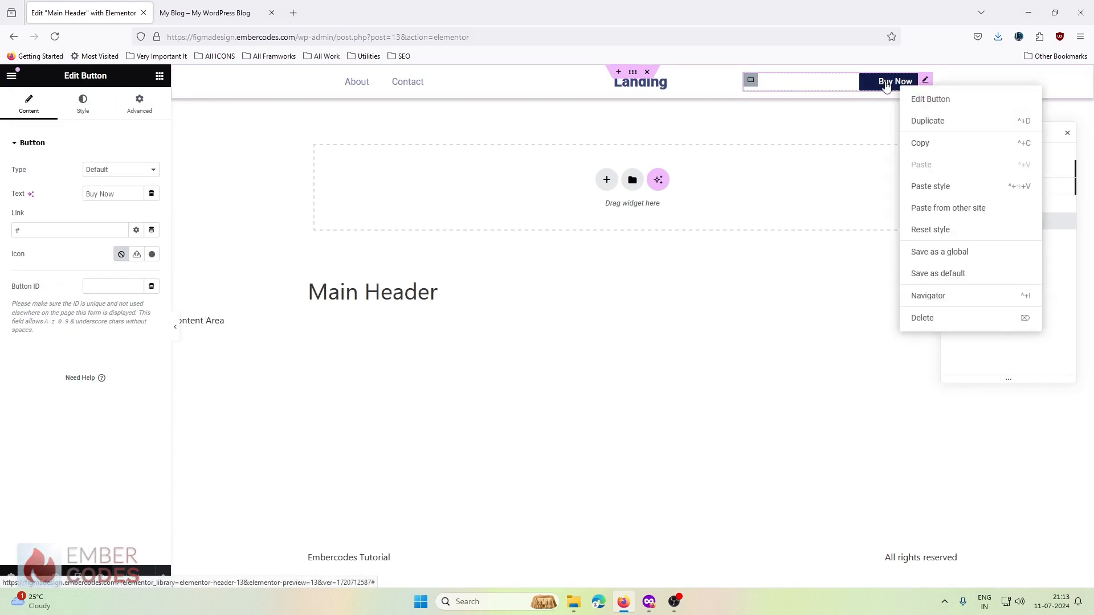
left_click(926, 254)
left_click(465, 288)
type("MainBt")
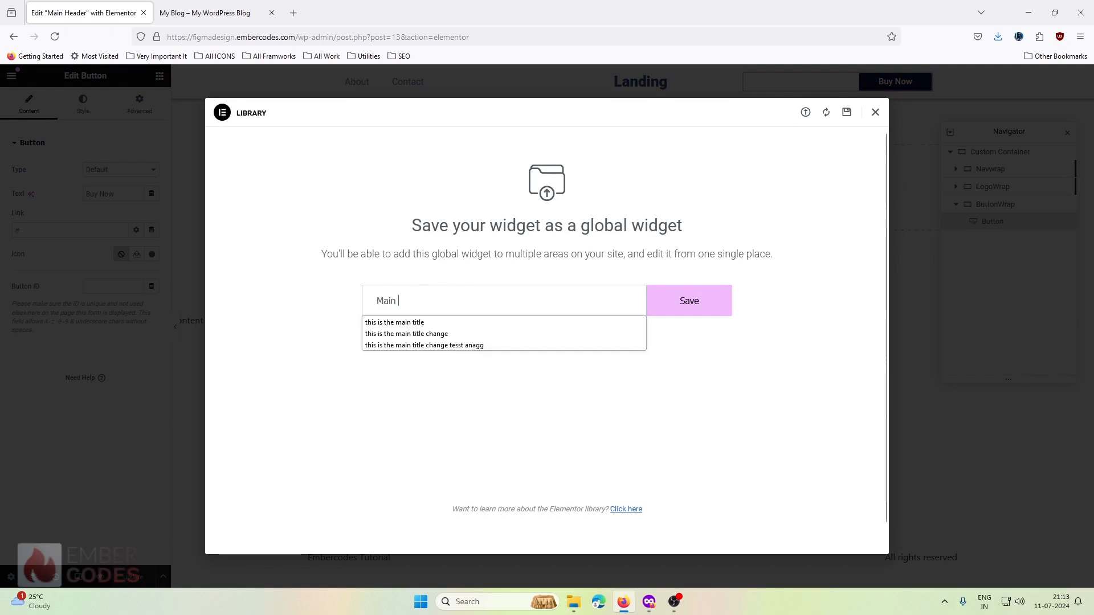
left_click(709, 312)
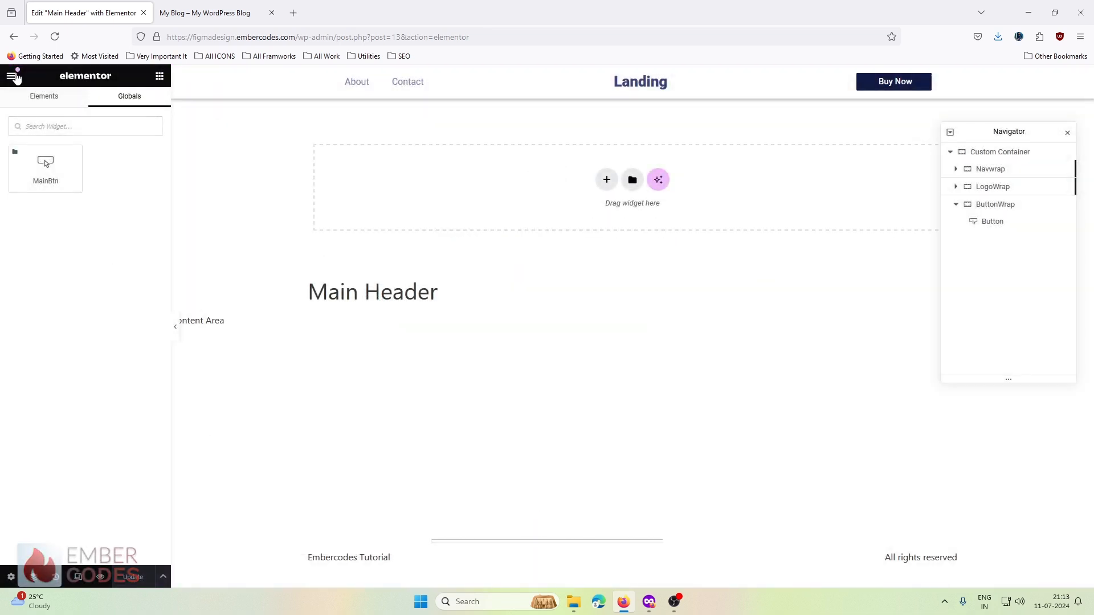
Exit the Main Header template to WordPress and open the Home page with Elementor.
left_click(11, 76)
left_click(49, 317)
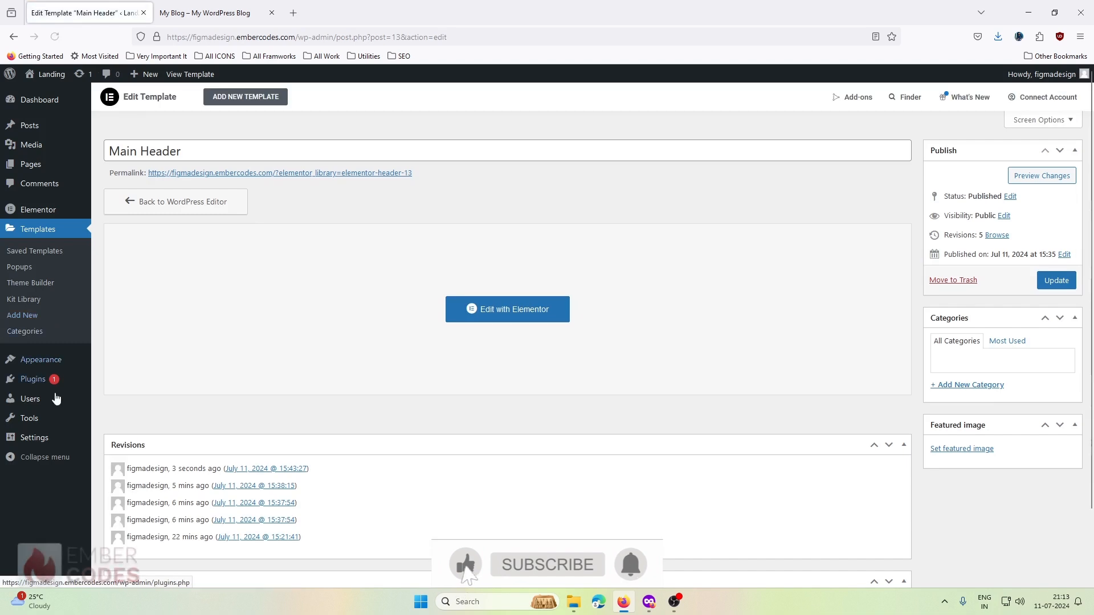
mouse_move(38, 166)
left_click(115, 170)
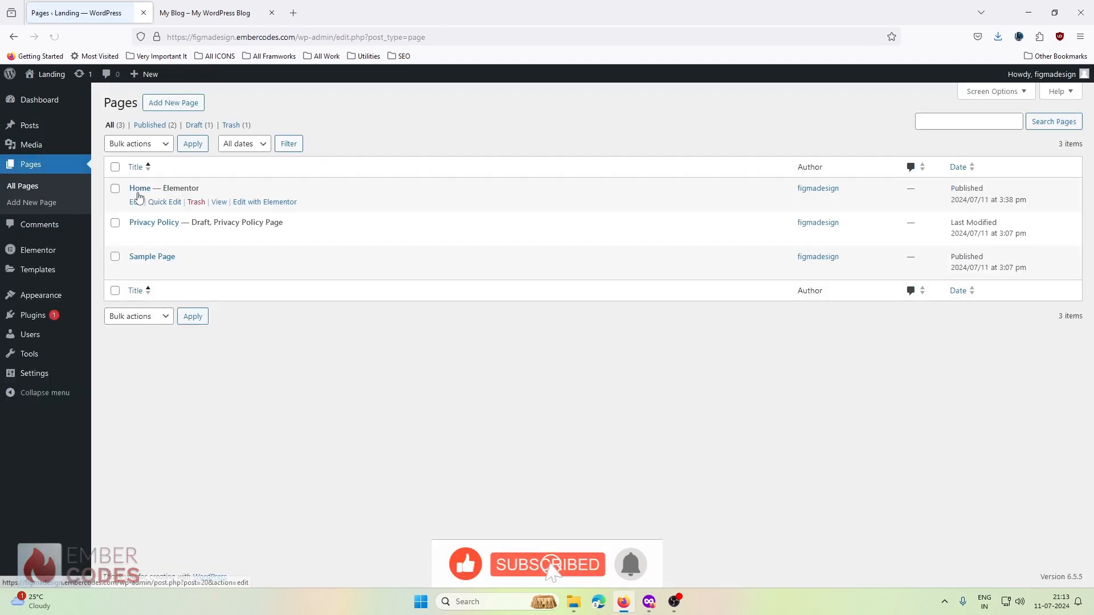
left_click(259, 203)
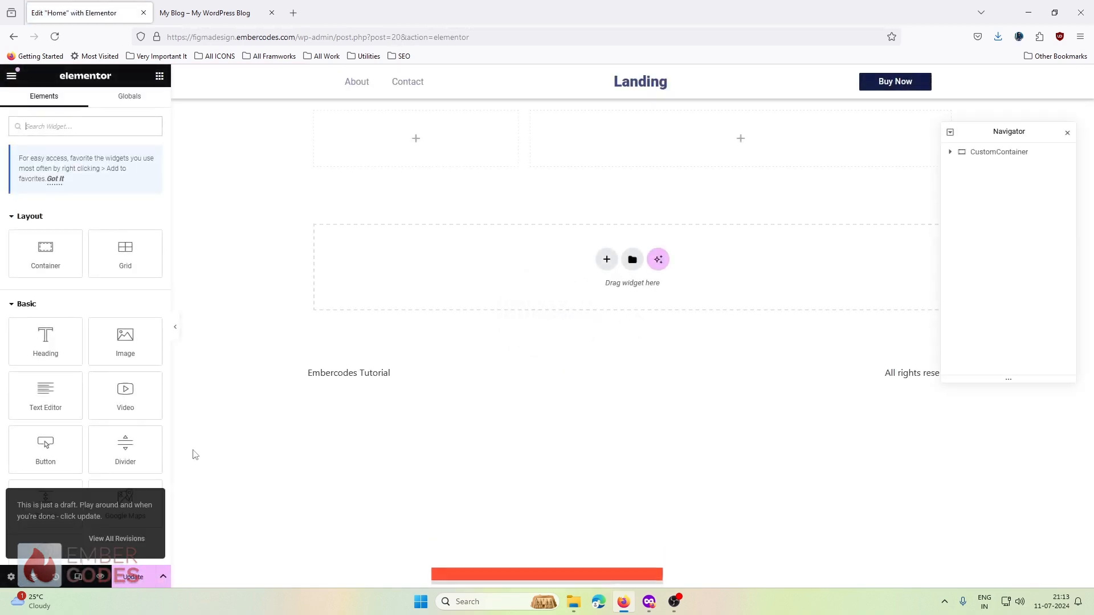
Try to recover the hero content by previewing the Home page's autosave and earlier revisions, and discard the previewed revision.
left_click(117, 538)
left_click(83, 171)
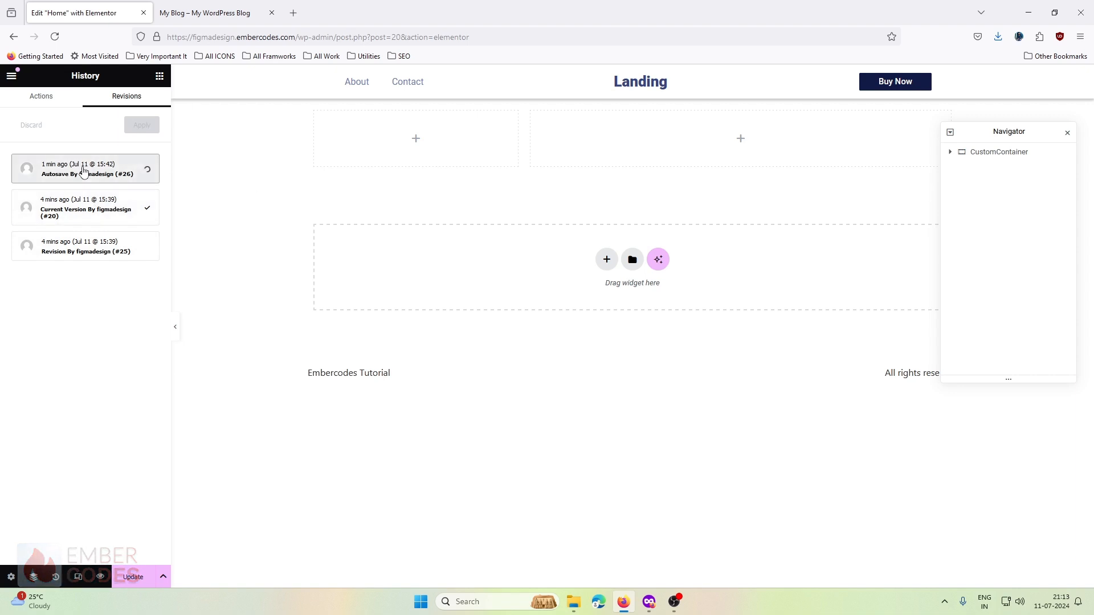
left_click(74, 253)
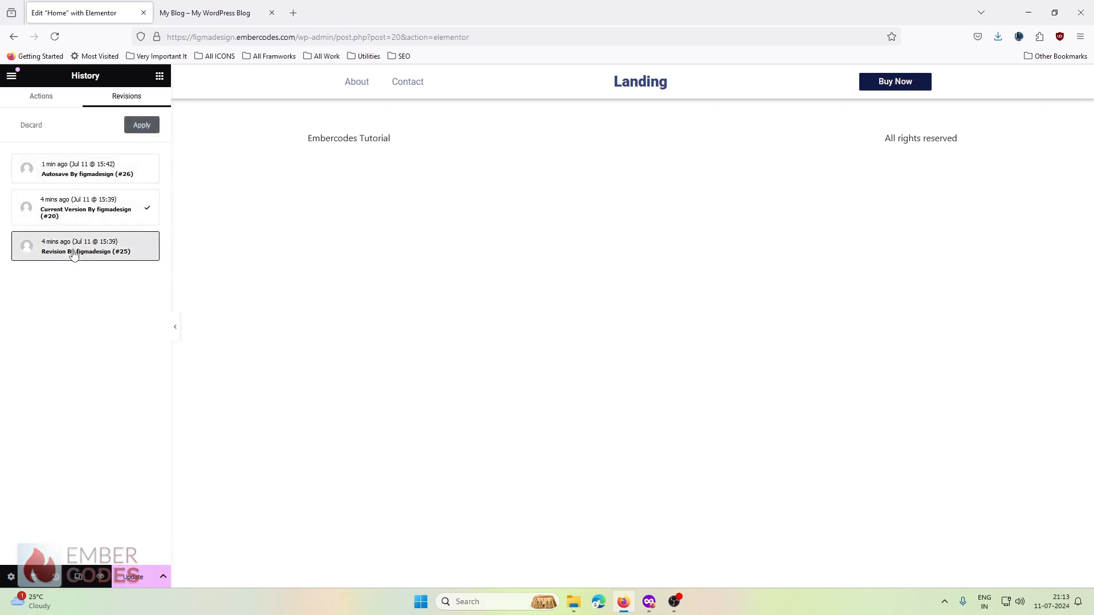
left_click(74, 176)
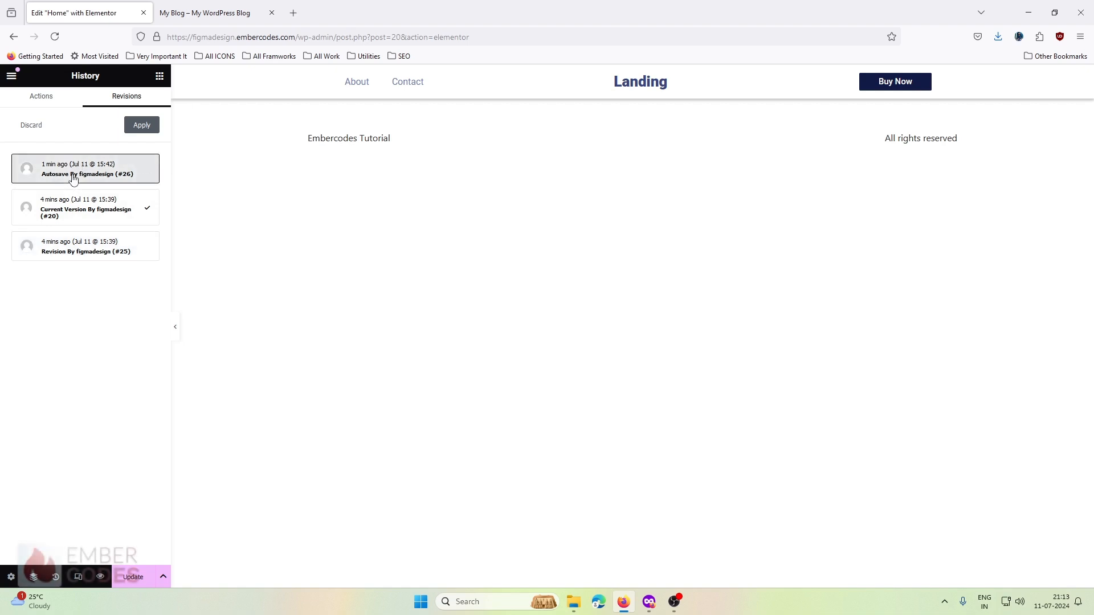
left_click(98, 246)
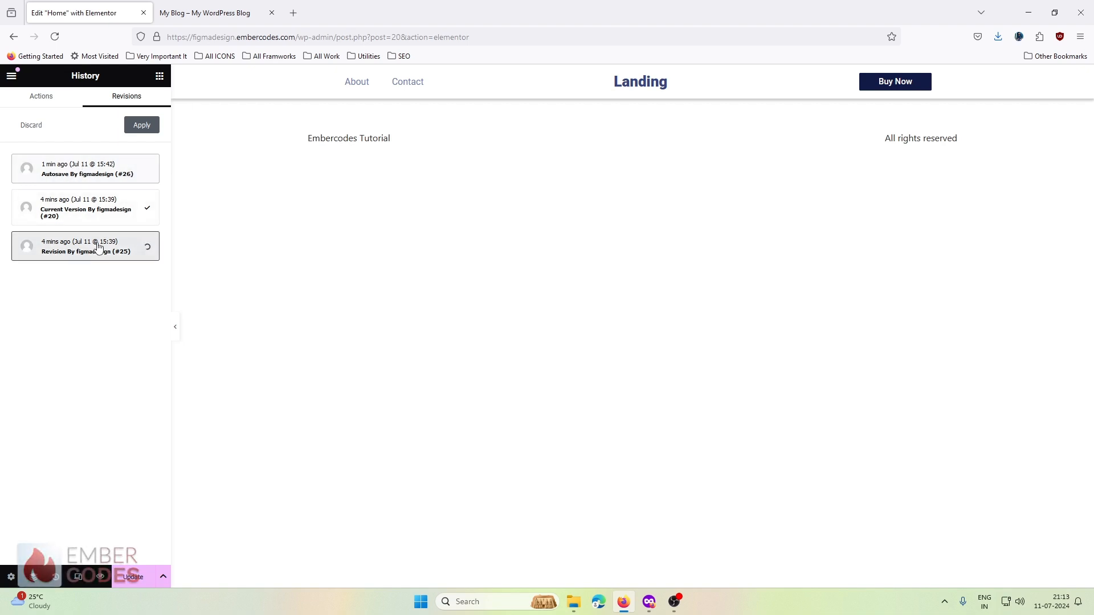
left_click(99, 212)
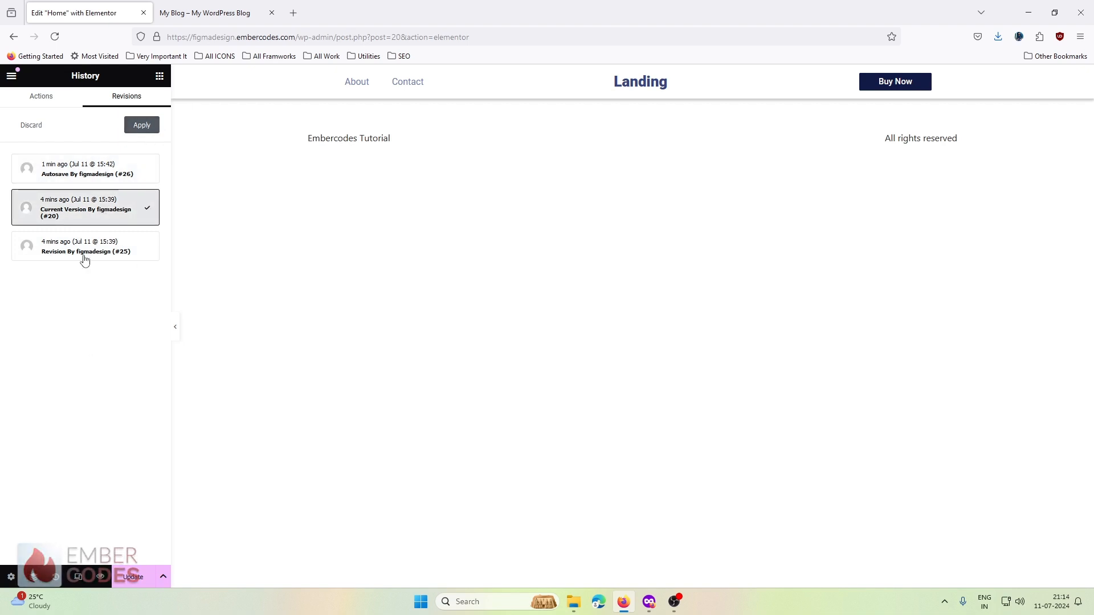
left_click(31, 125)
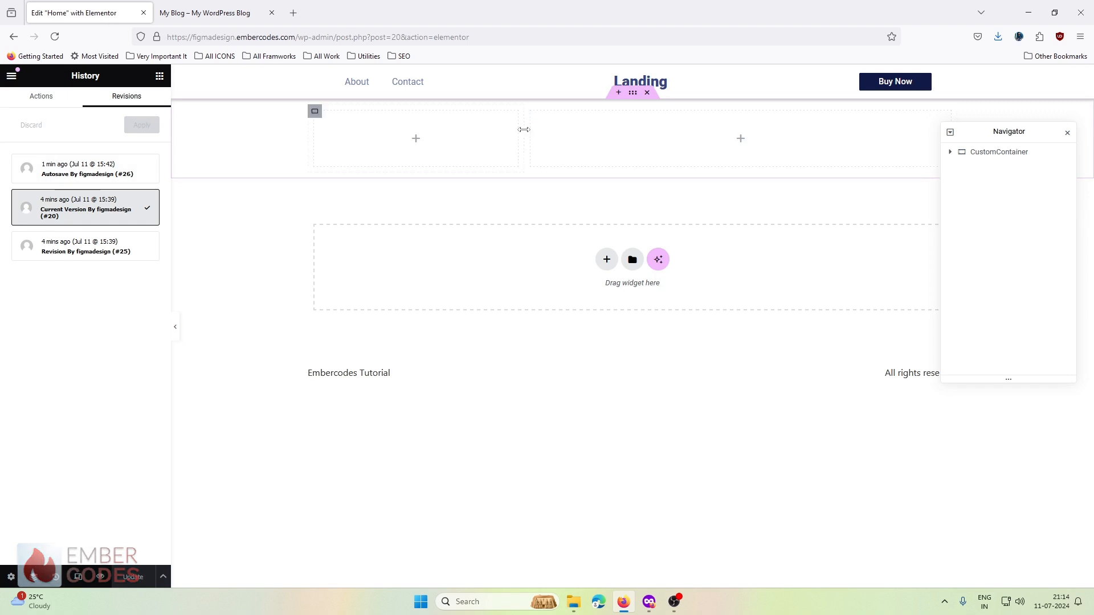
Set the CustomContainer's boxed width to 1320 px.
left_click(986, 151)
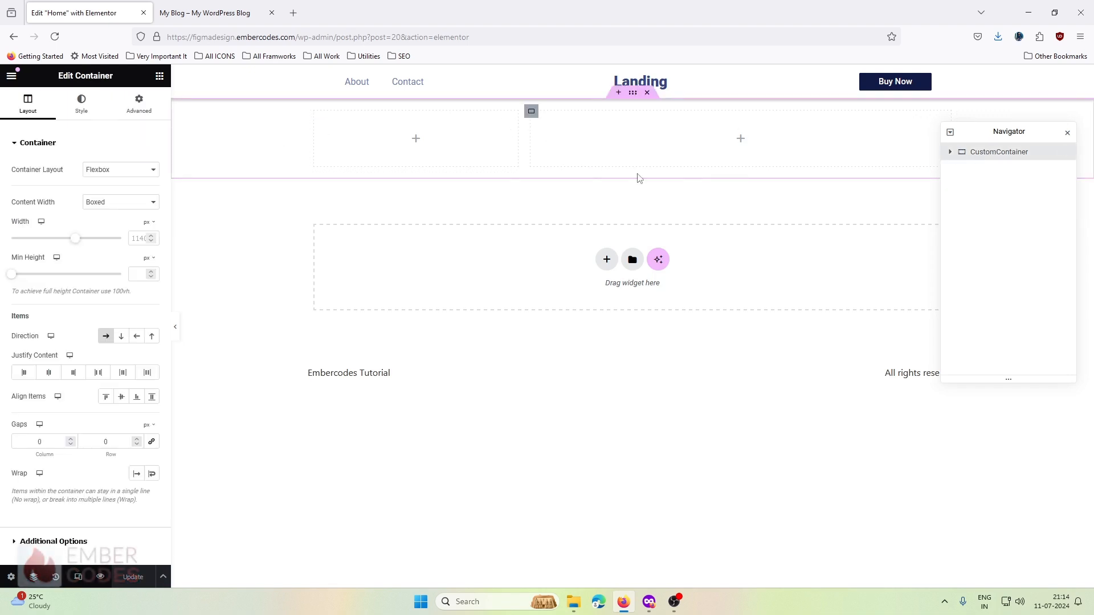
type("132")
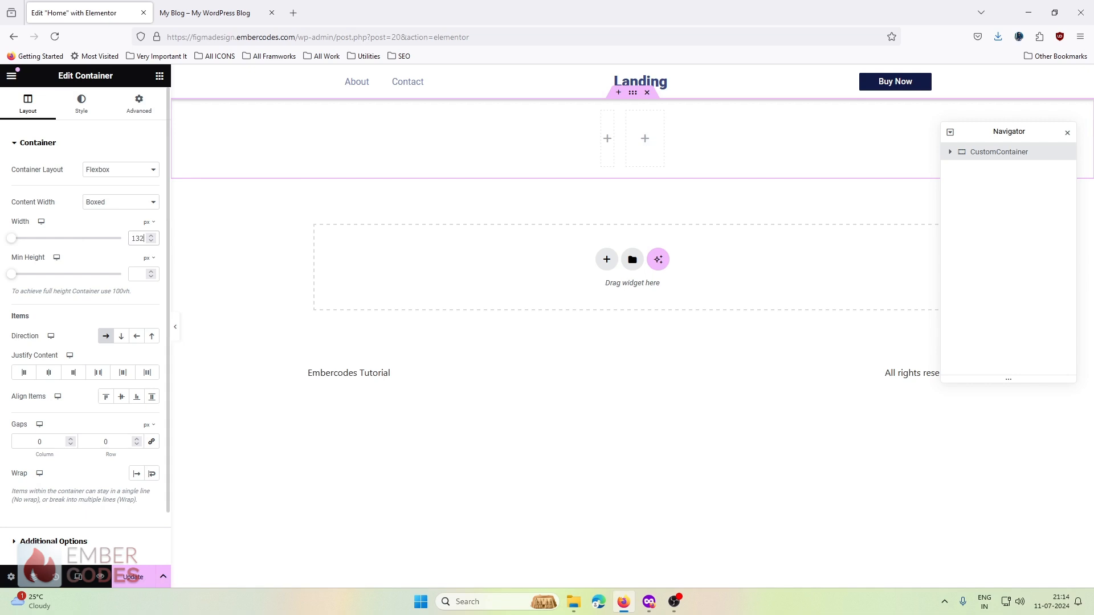
type("0")
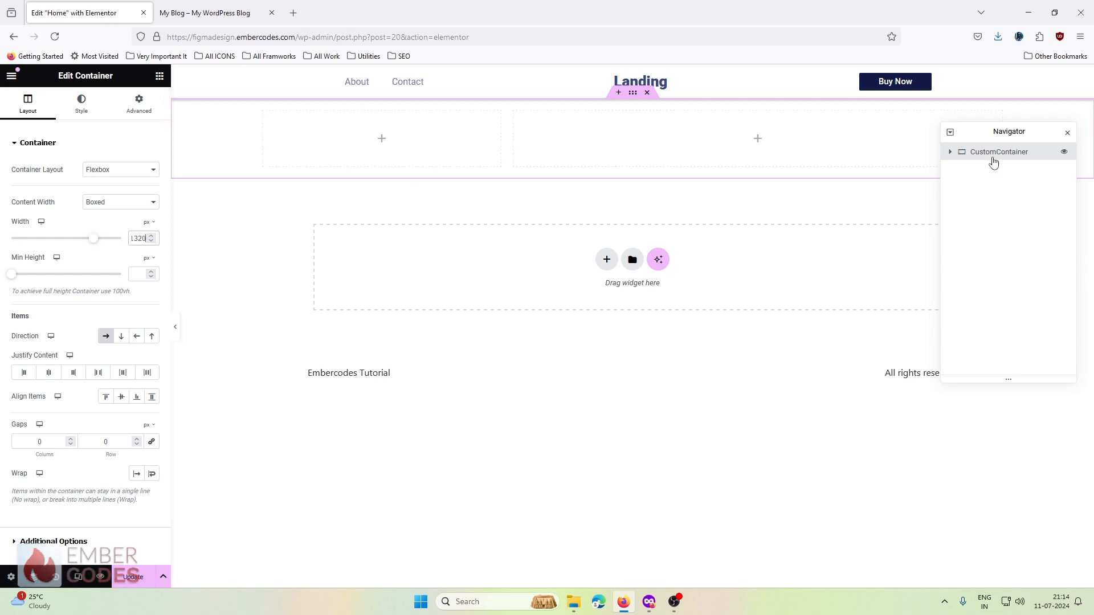
Select hero_content_wrap and check the contents of both hero_content_wrap and hero_img_wrap in the page structure.
left_click(952, 152)
left_click(979, 171)
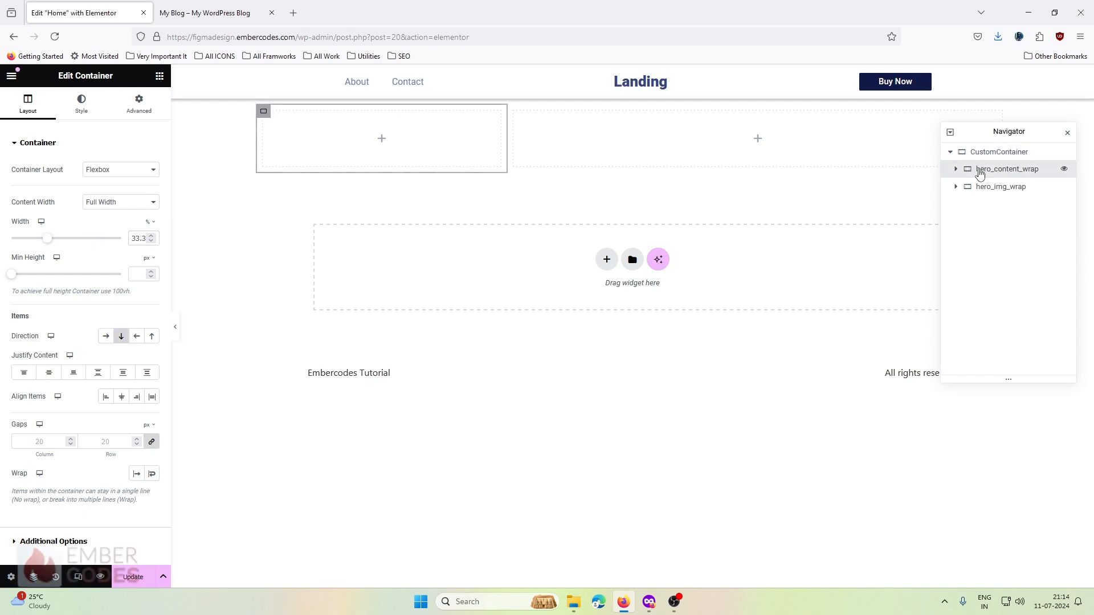
left_click(956, 169)
left_click(957, 169)
left_click(958, 188)
left_click(958, 187)
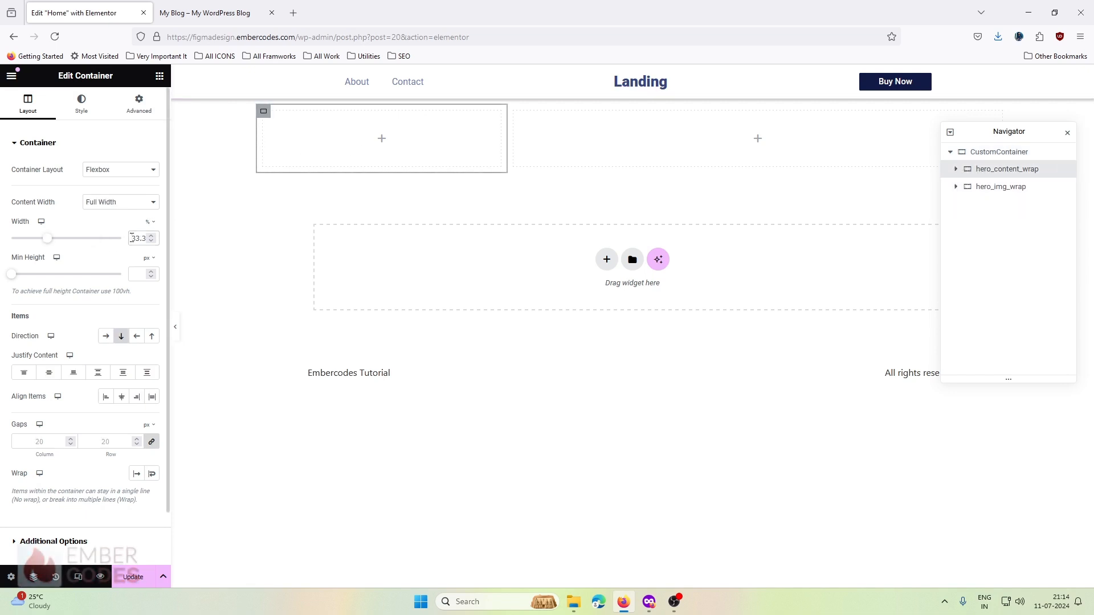
Set the width of hero_content_wrap to 50% and add a Heading widget inside it.
type("50")
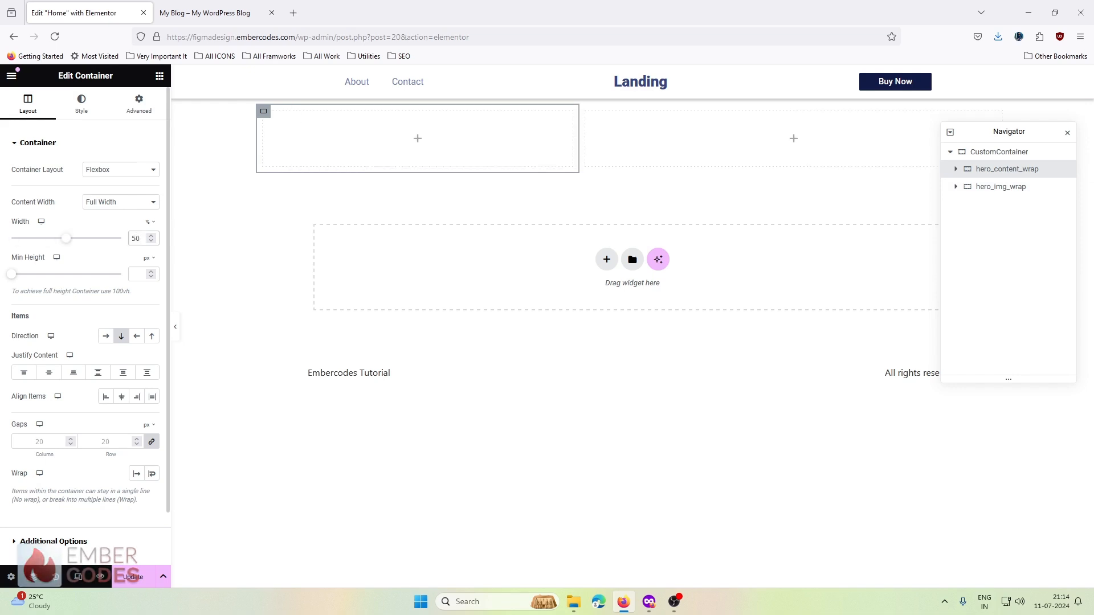
left_click(159, 76)
left_click_drag(43, 344, 460, 136)
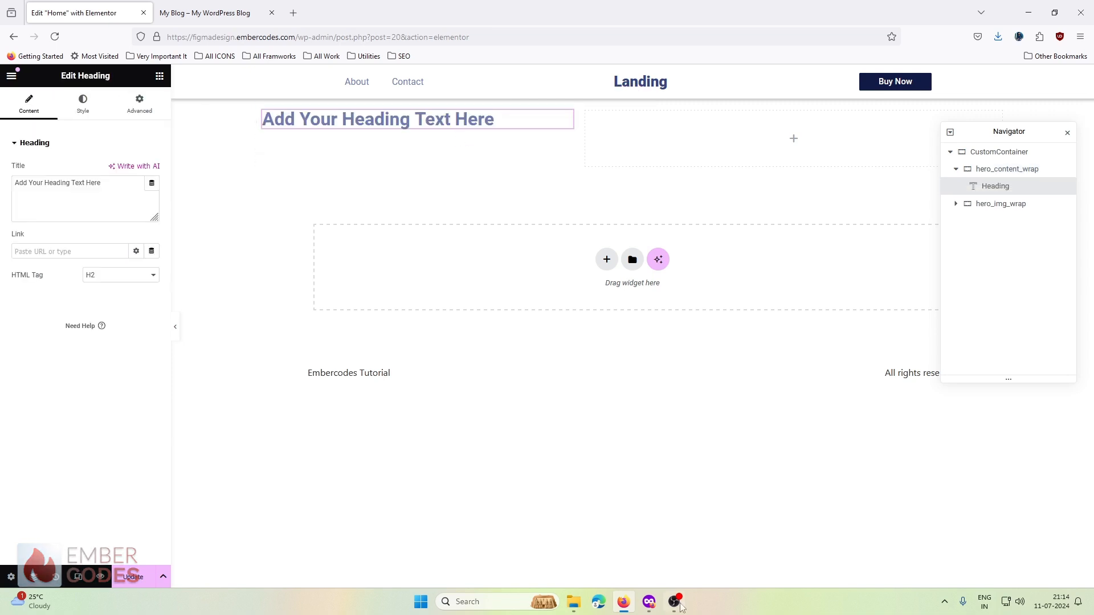
Replace the heading's text with "Introduce Your Product Quickly & Effectively" from the Figma design and set its HTML tag to H1.
key("alt+Tab")
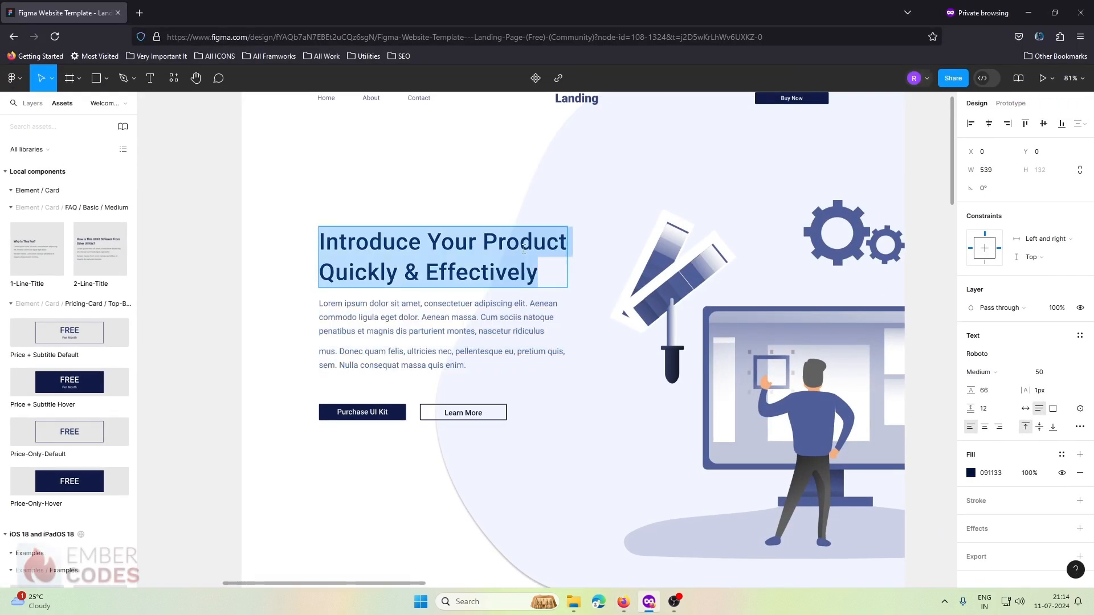
left_click(625, 603)
key("ctrl+a")
type("Introduce Your Product Quickly & Effectively")
left_click(117, 276)
left_click(91, 289)
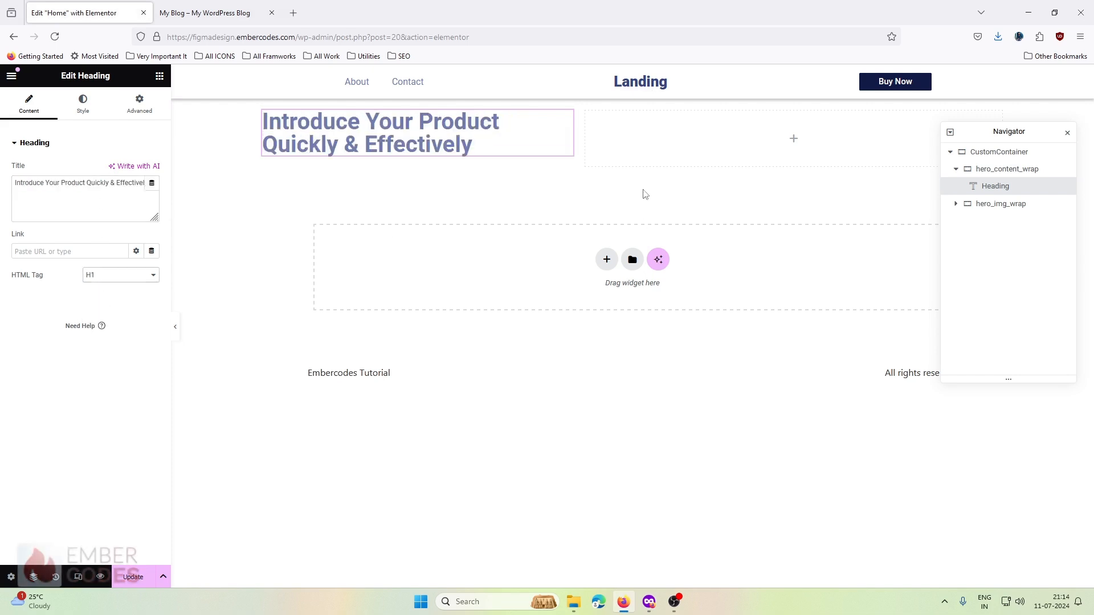
Switch to the Figma design and copy the whole lorem ipsum paragraph below the hero heading.
left_click(649, 602)
triple_click(479, 332)
left_click_drag(482, 368, 314, 299)
key("ctrl+c")
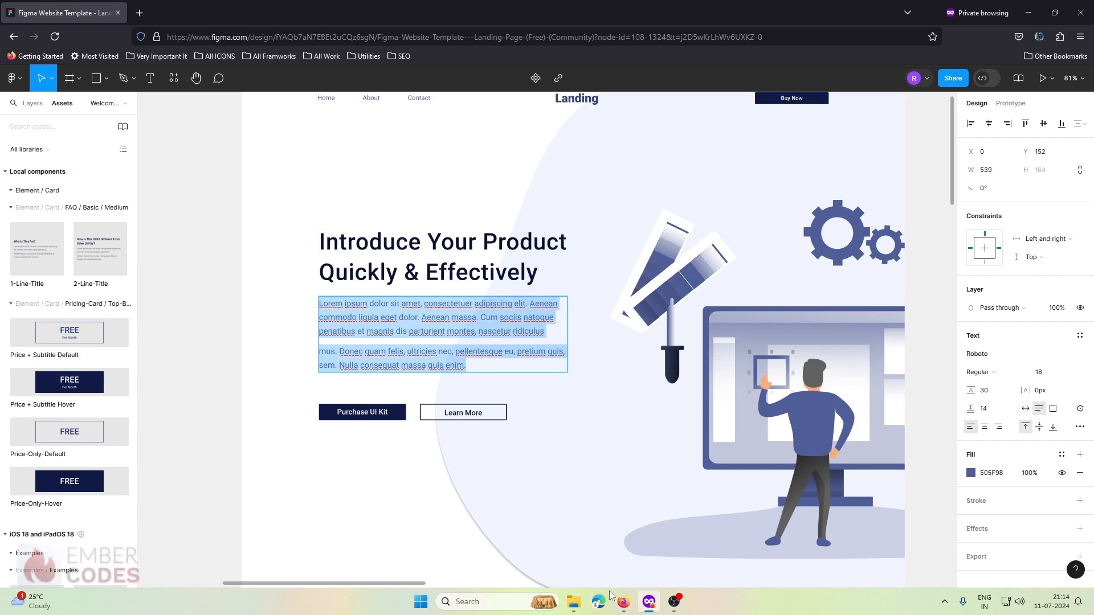
Back in Elementor, add a Text Editor widget under the heading and replace its placeholder text with the copied paragraph.
left_click(623, 603)
left_click(160, 76)
left_click_drag(54, 402, 399, 154)
double_click(89, 273)
key("ctrl+a")
key("ctrl+v")
left_click(76, 328)
key("Return")
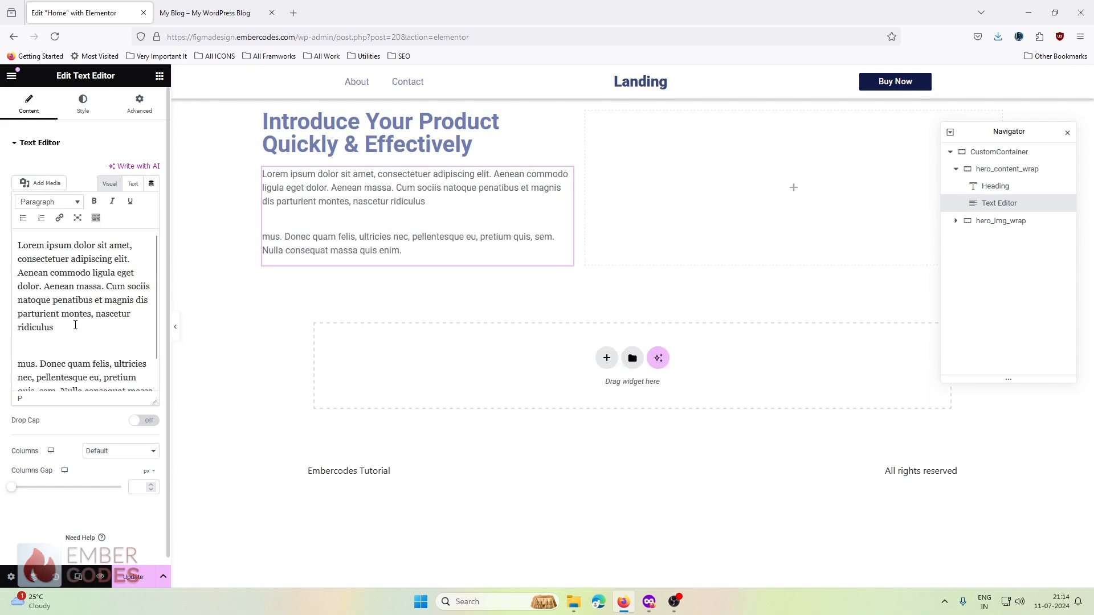
Add a container below the text editor in hero_content_wrap and nest two containers inside it.
left_click(160, 75)
left_click_drag(35, 258, 403, 254)
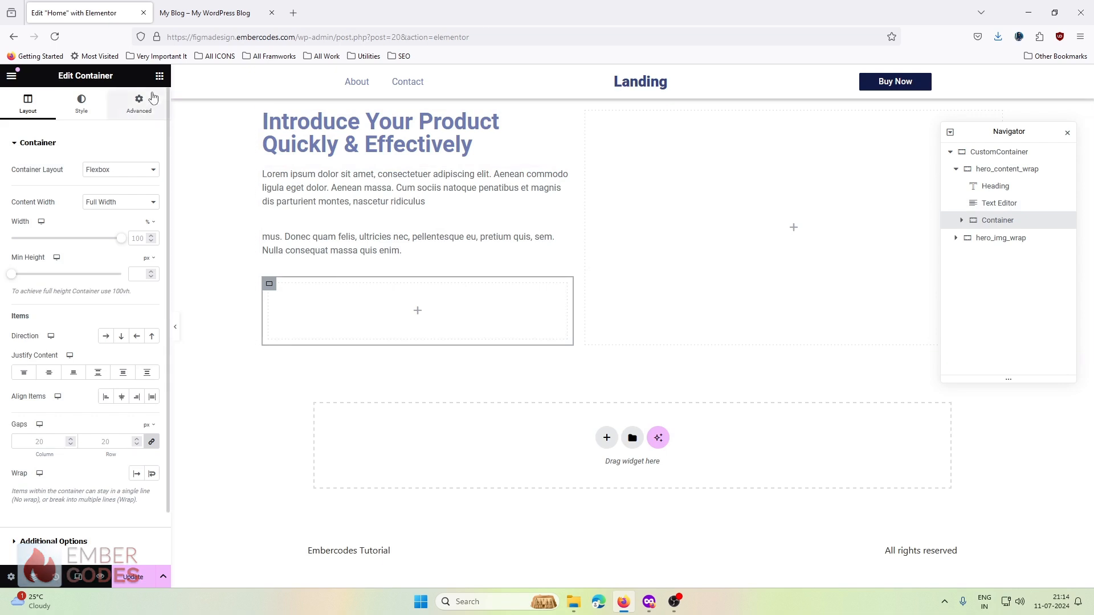
left_click(159, 76)
left_click_drag(35, 257, 304, 300)
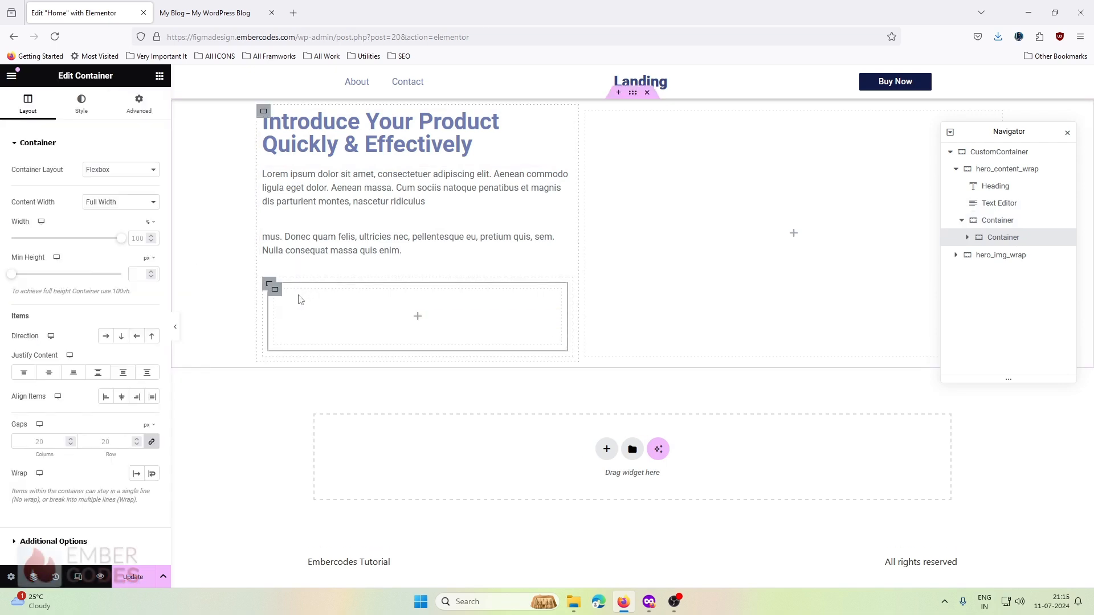
left_click(268, 284)
left_click(160, 75)
left_click_drag(64, 236, 330, 349)
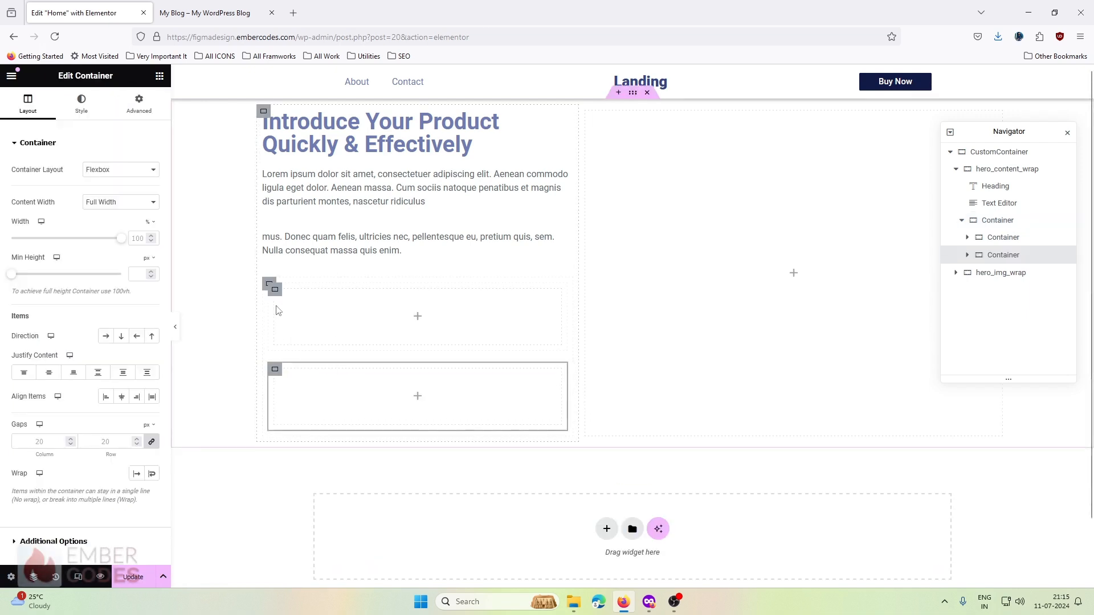
Rename the parent of the two nested containers as btnwrap and set its direction to a horizontal row.
left_click(268, 285)
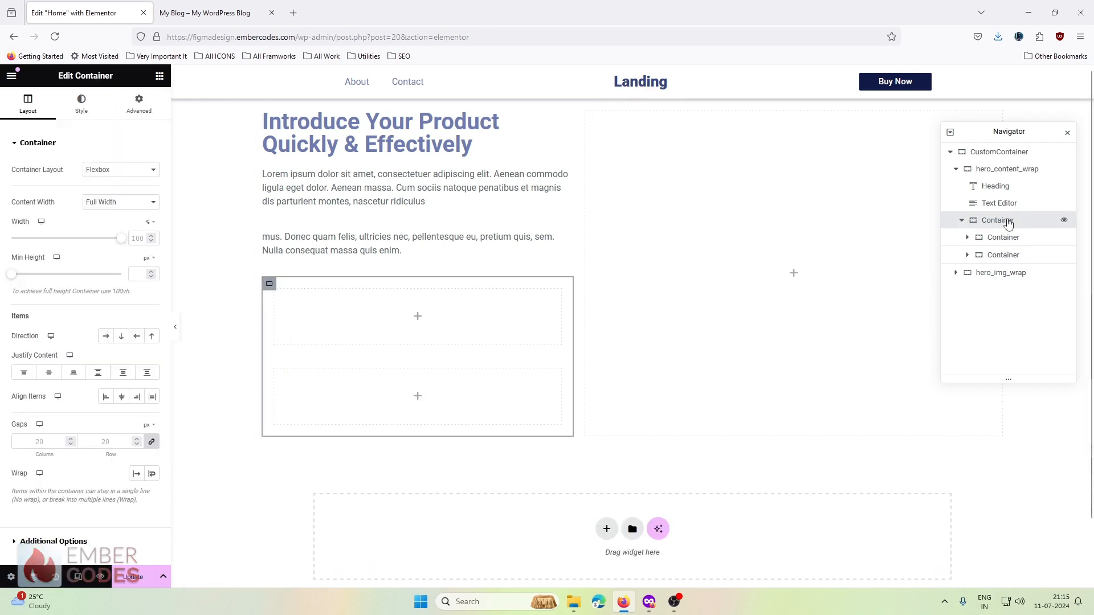
type("btn_e")
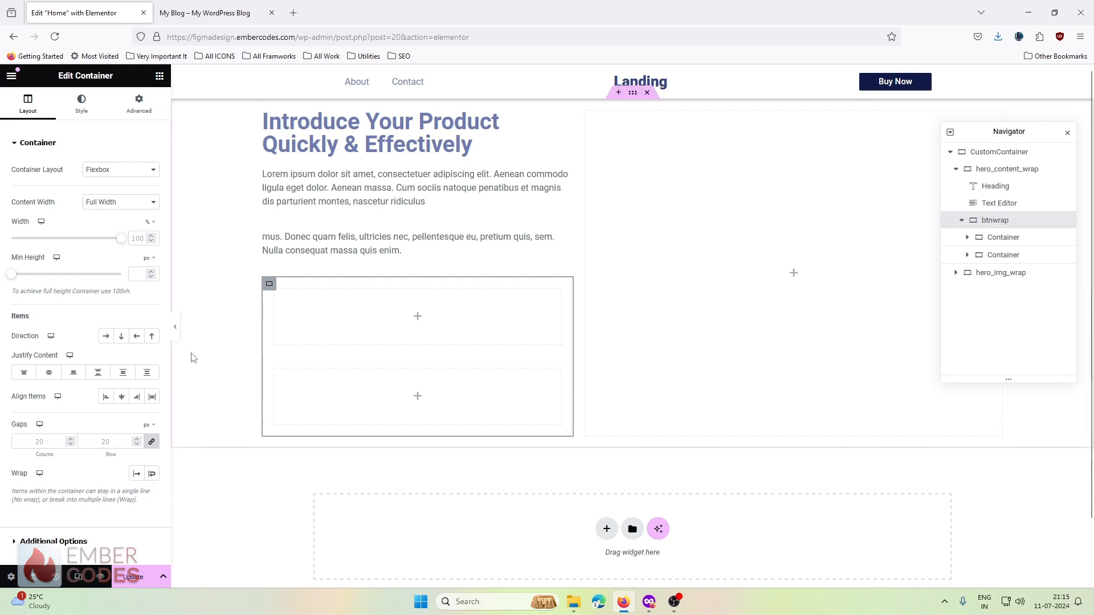
left_click(106, 337)
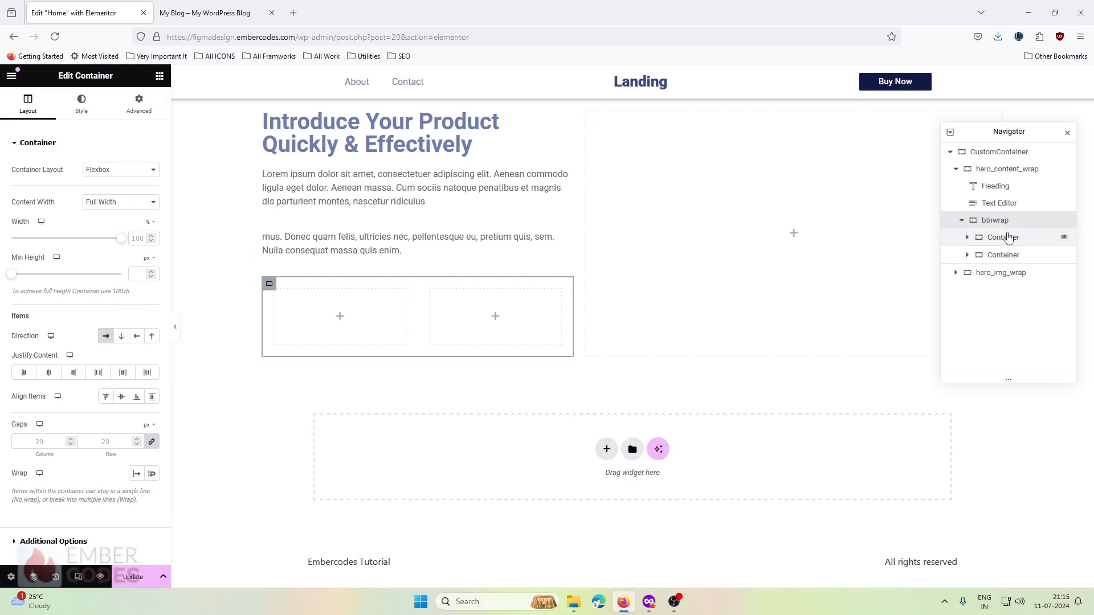
Place the global Buy Now button widget in btnwrap and unlink it from the global widget.
left_click(340, 317)
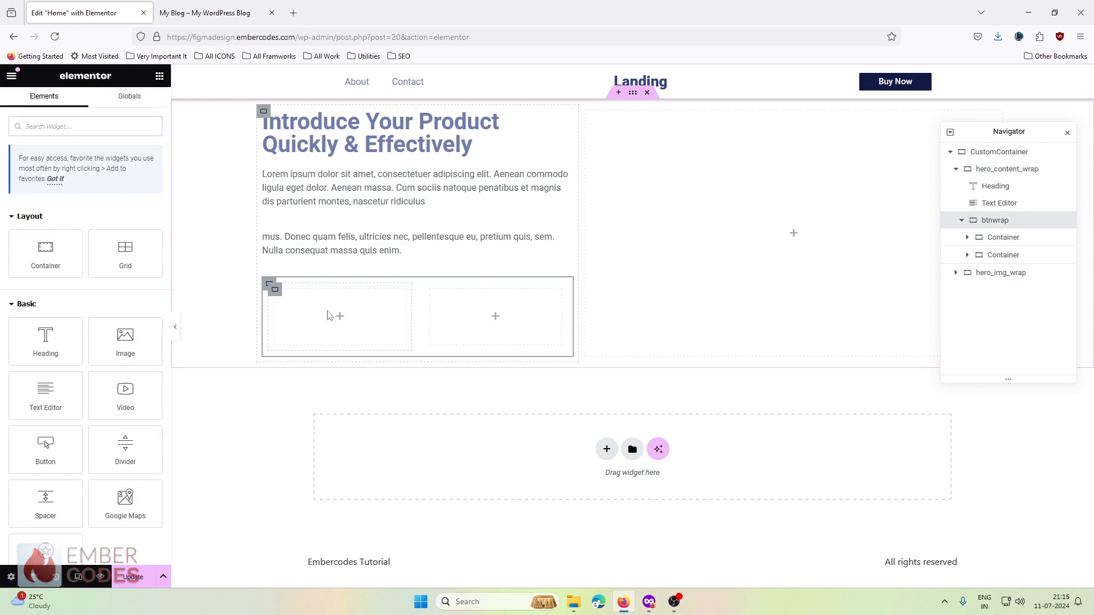
left_click(127, 97)
left_click_drag(42, 169, 567, 296)
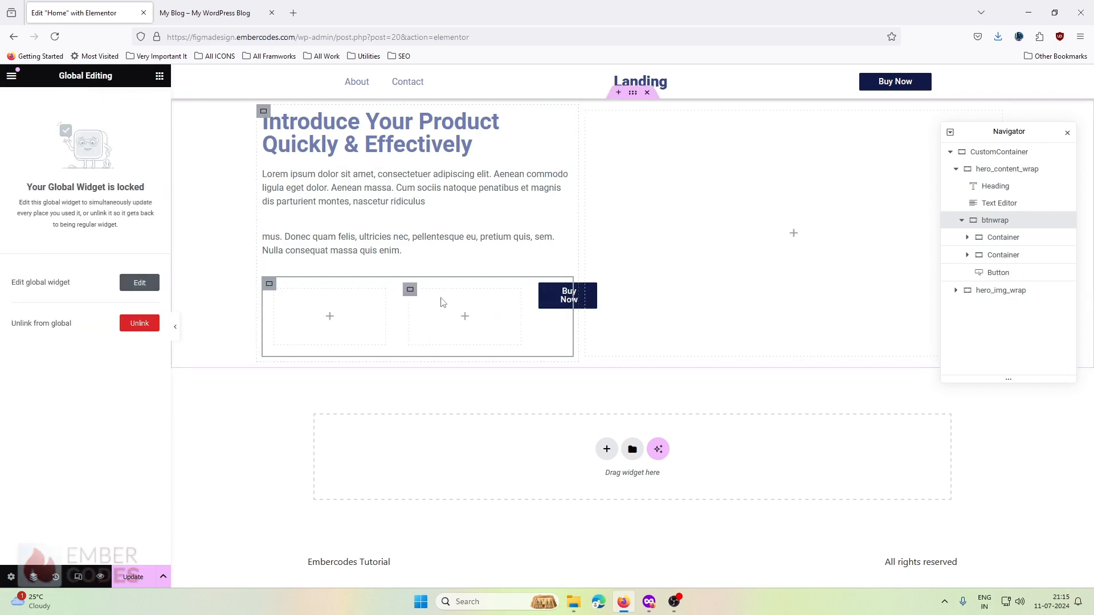
left_click(140, 324)
left_click(631, 355)
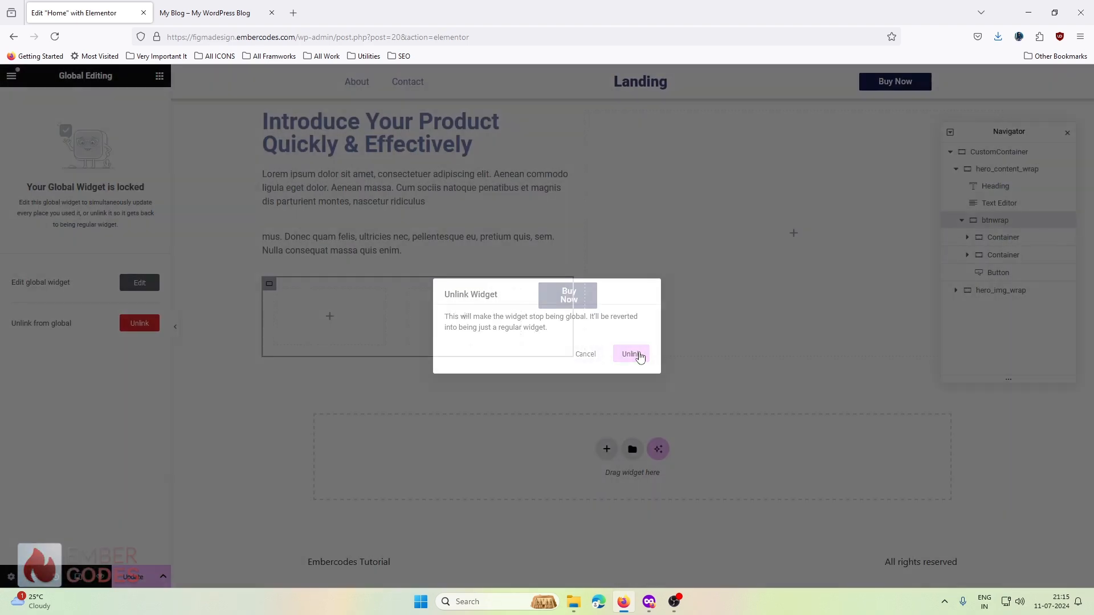
Move the Buy Now button into btnwrap's first inner container and set its position to left.
left_click_drag(979, 277, 998, 251)
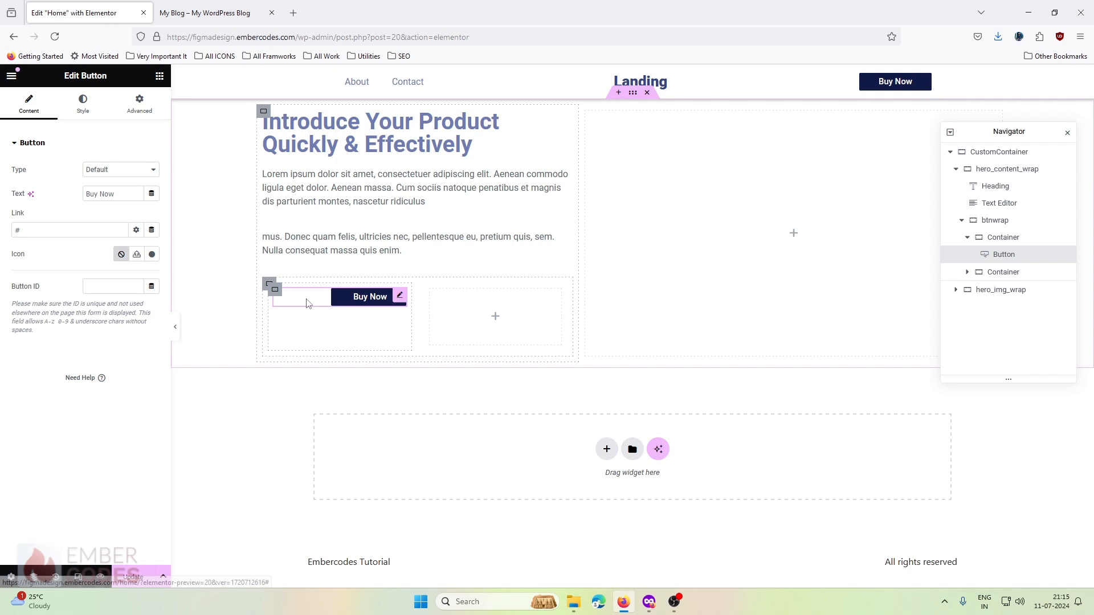
left_click(82, 105)
left_click(107, 173)
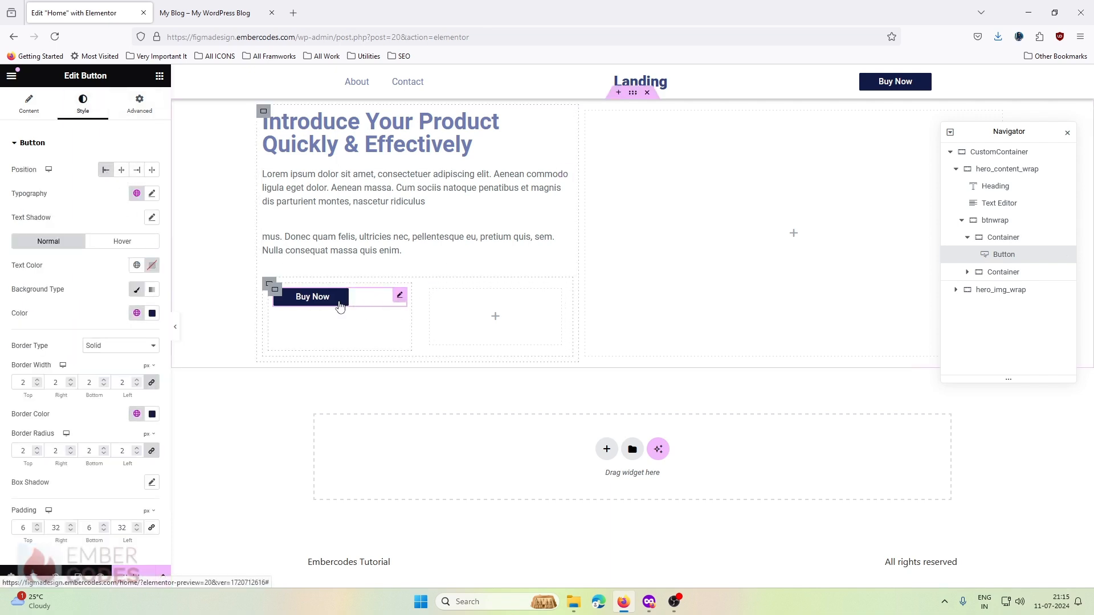
left_click(494, 318)
key("ctrl+v")
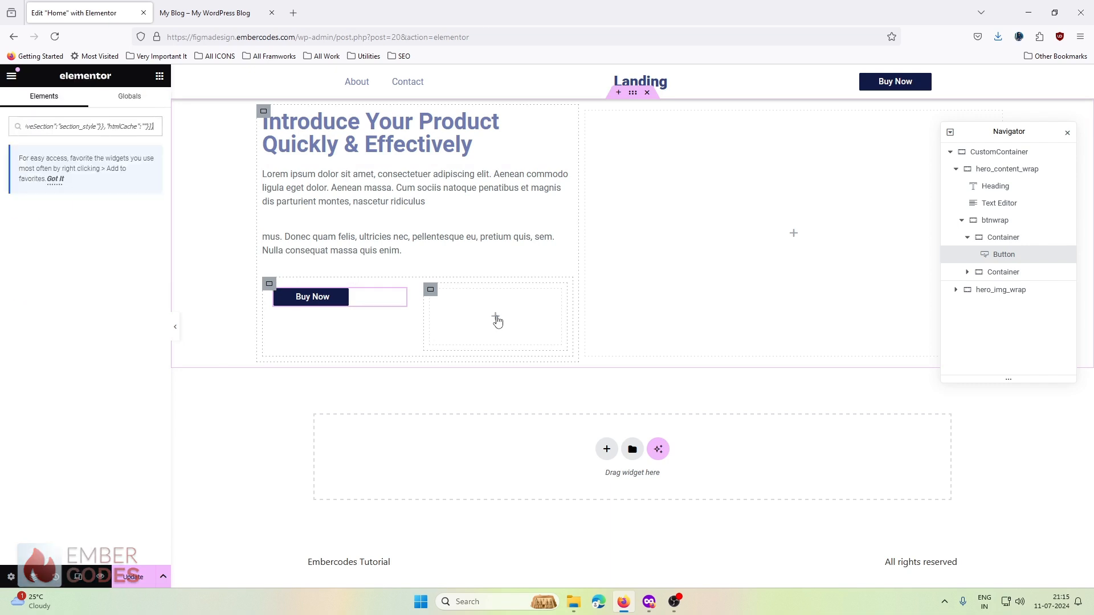
triple_click(129, 126)
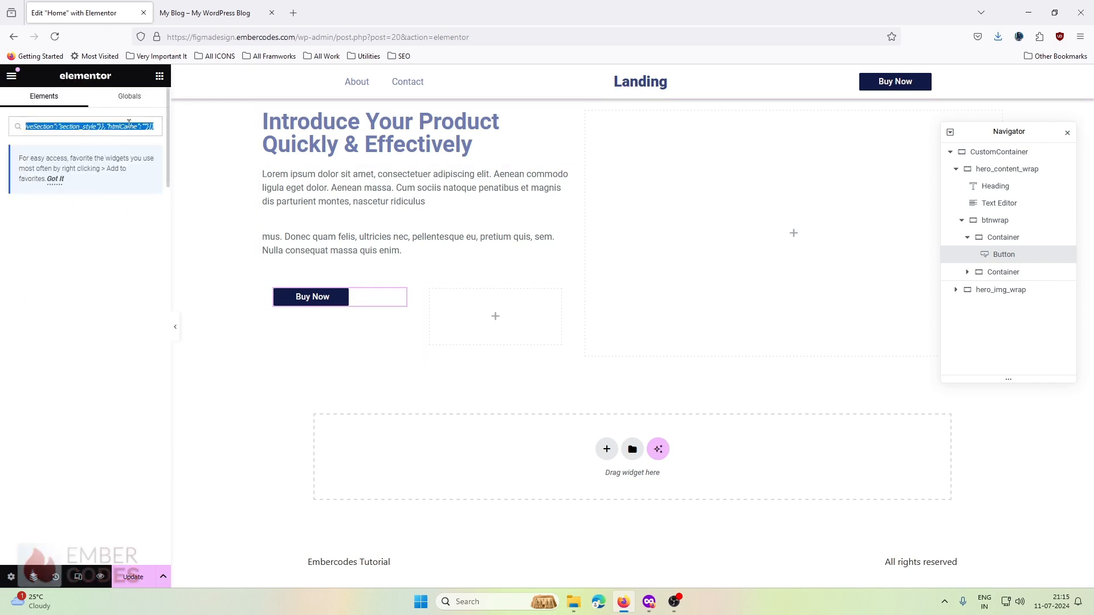
key("BackSpace")
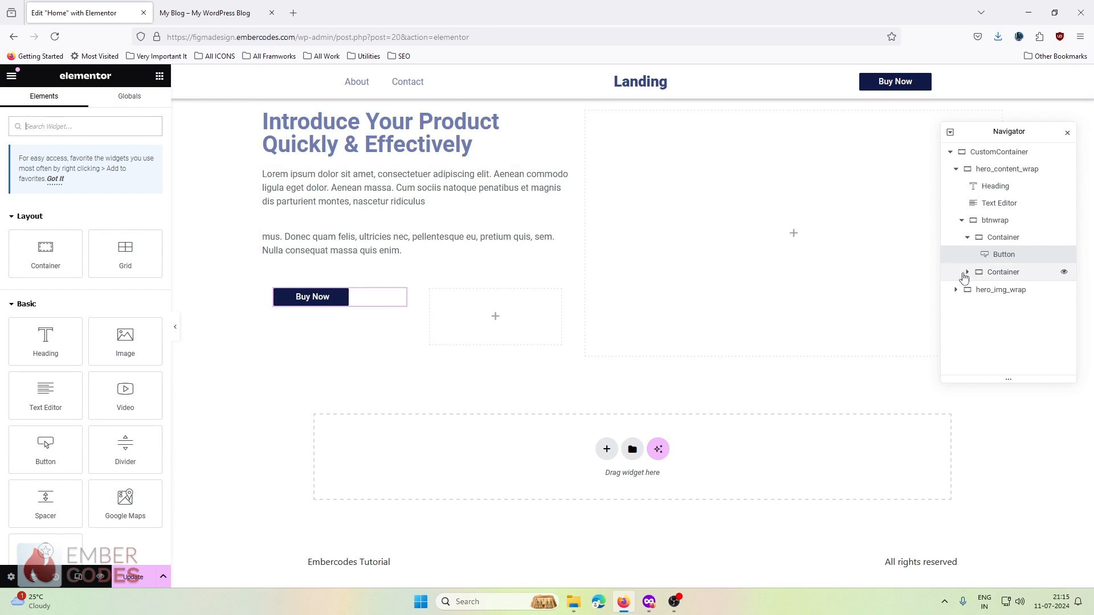
Copy the Buy Now button and paste it into btnwrap's second inner container.
right_click(1023, 253)
left_click(1003, 340)
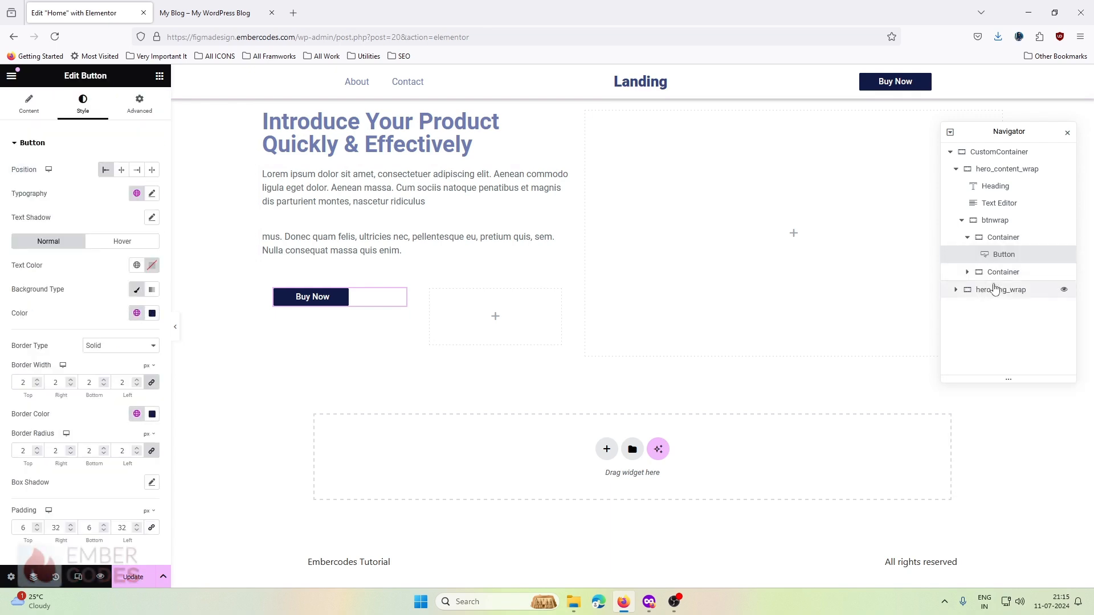
left_click(986, 274)
right_click(983, 279)
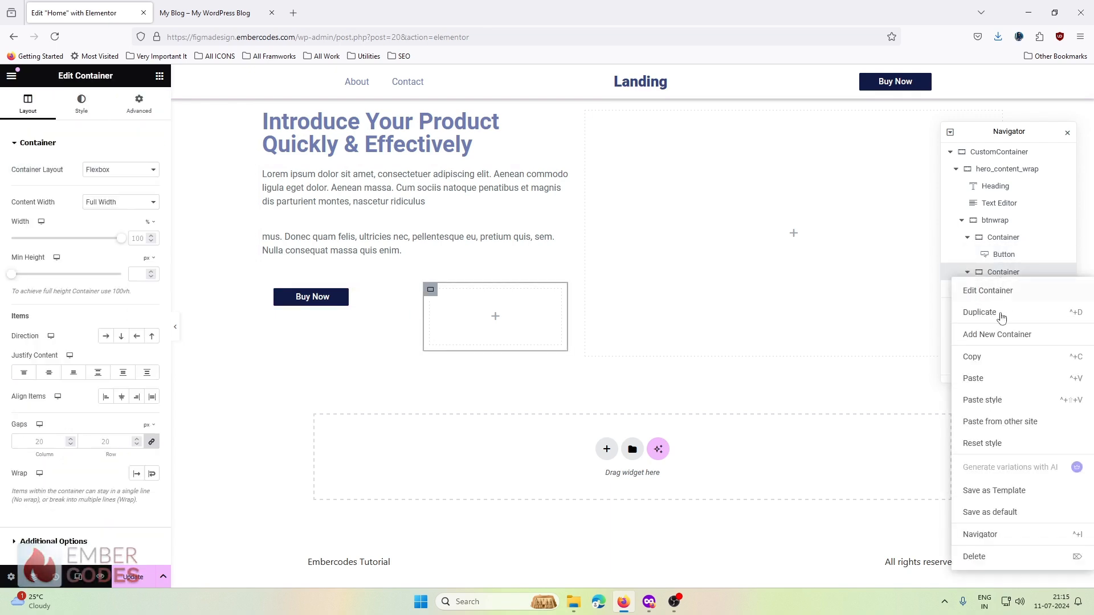
left_click(982, 380)
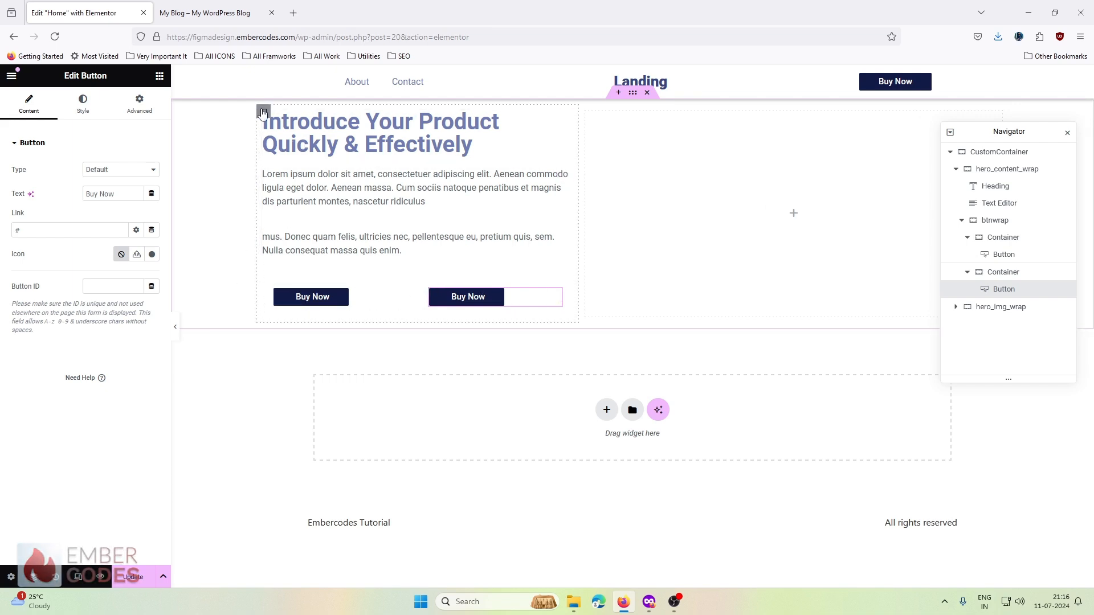
Set the padding of CustomContainer and hero_content_wrap to 0 on all sides.
left_click(263, 112)
left_click(1013, 153)
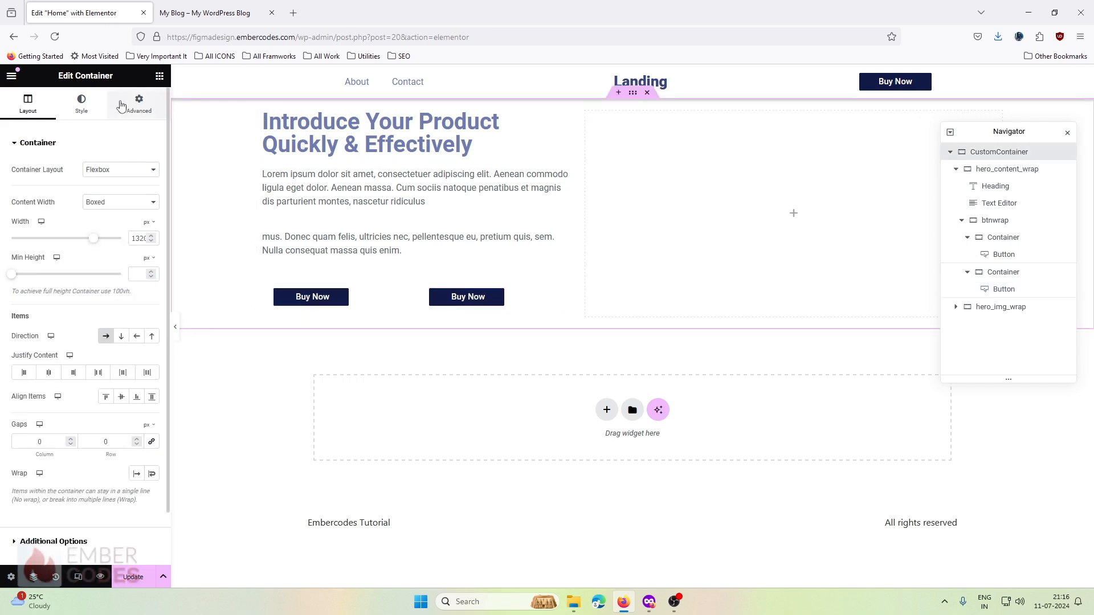
left_click(122, 106)
left_click(152, 227)
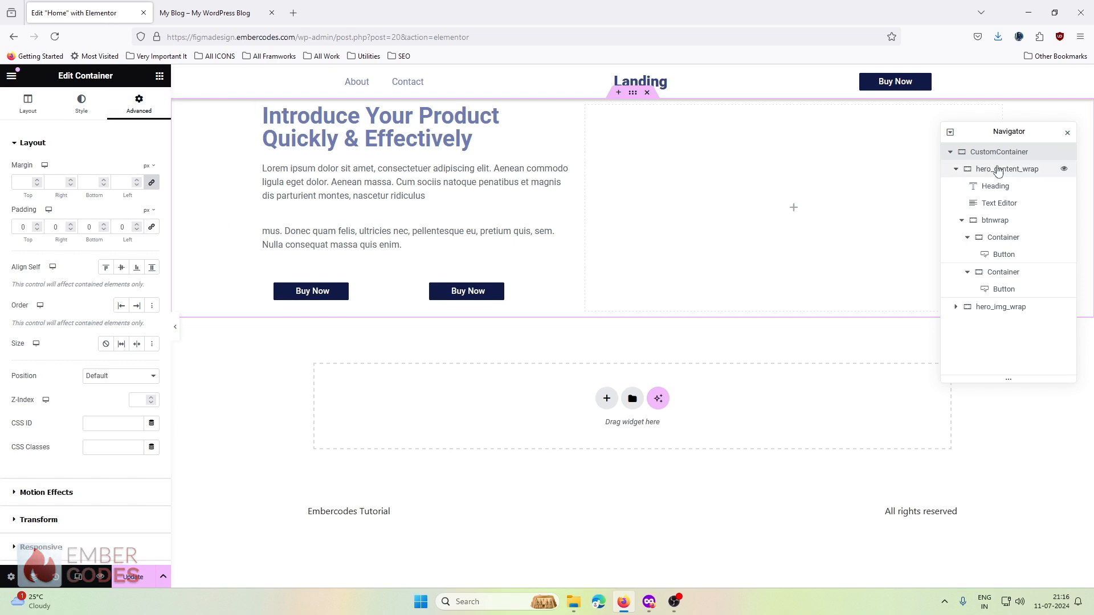
left_click(999, 171)
left_click(150, 110)
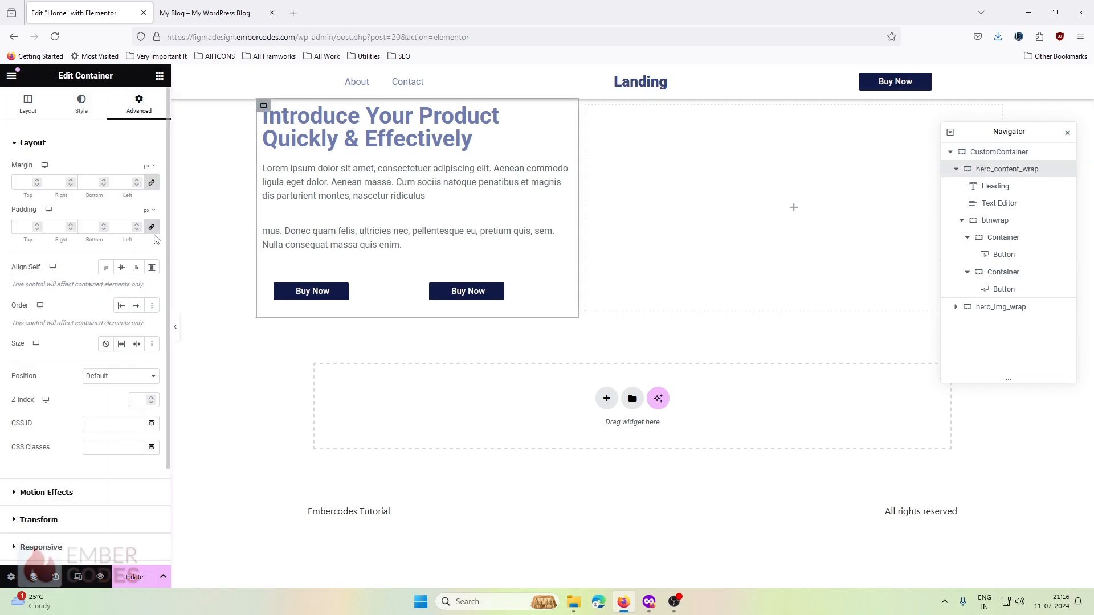
Set the padding of the btnwrap container to 0 on all sides.
left_click(980, 220)
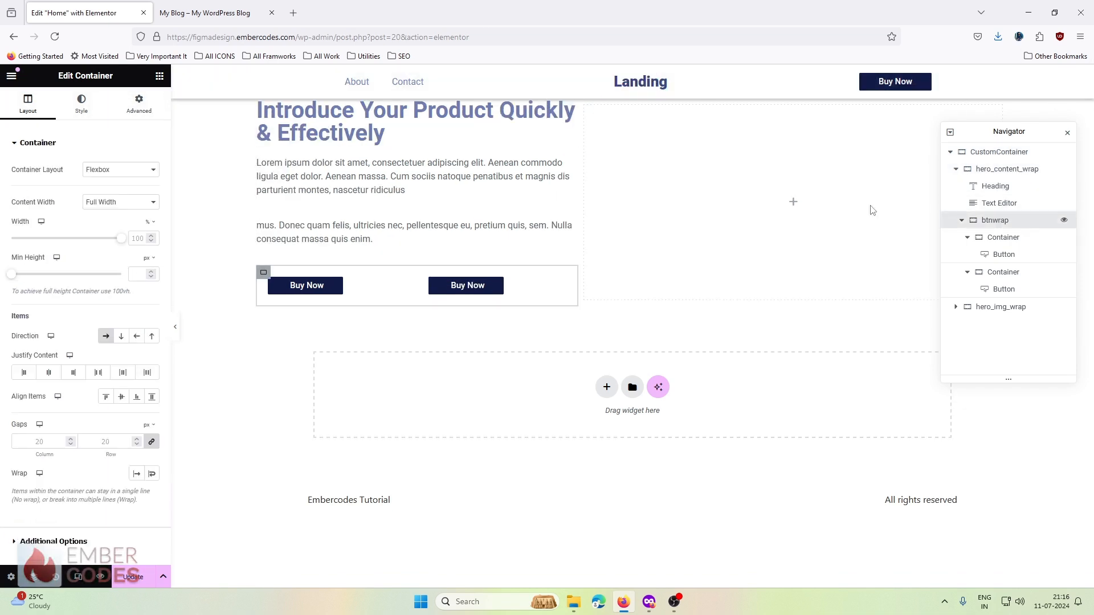
left_click(139, 106)
left_click(151, 227)
Set the padding of both inner containers holding the Buy Now buttons to 0 on all sides.
left_click(1003, 237)
left_click(139, 106)
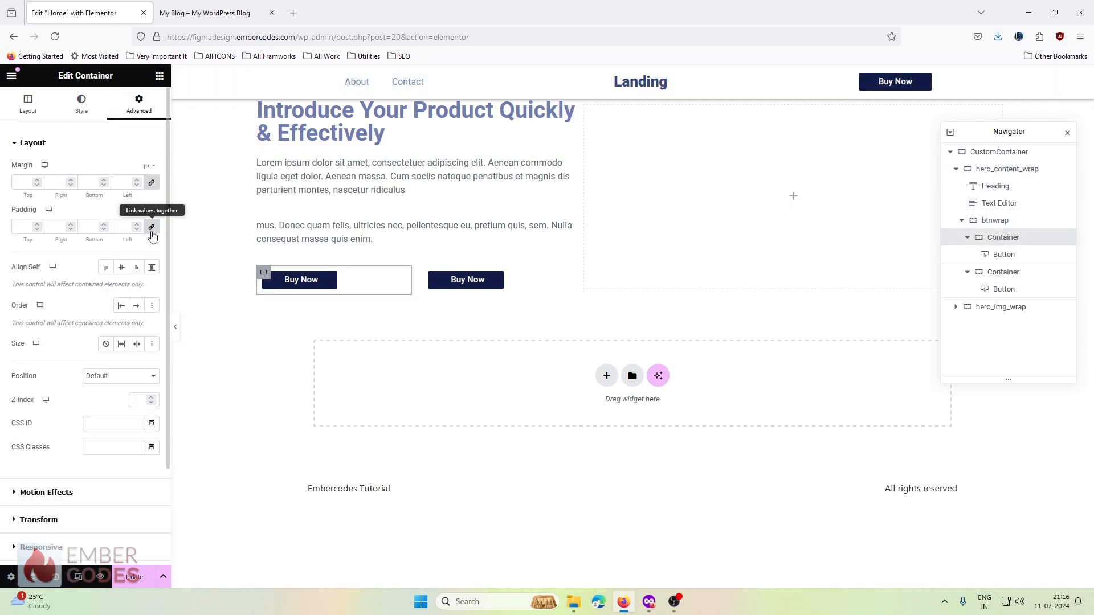
left_click(1004, 272)
left_click(127, 106)
left_click(151, 227)
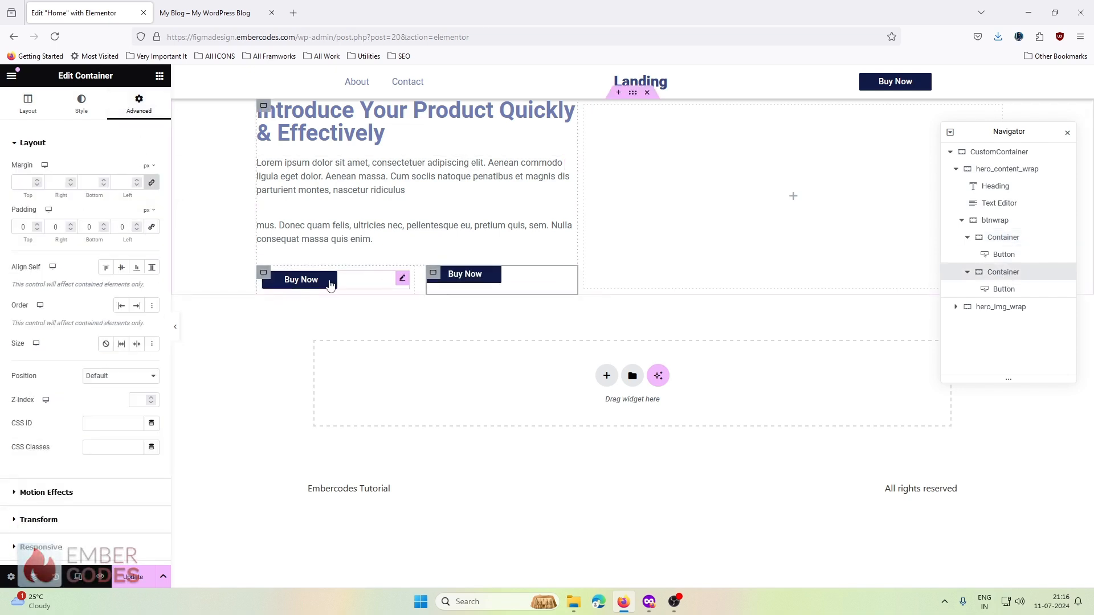
left_click(265, 274)
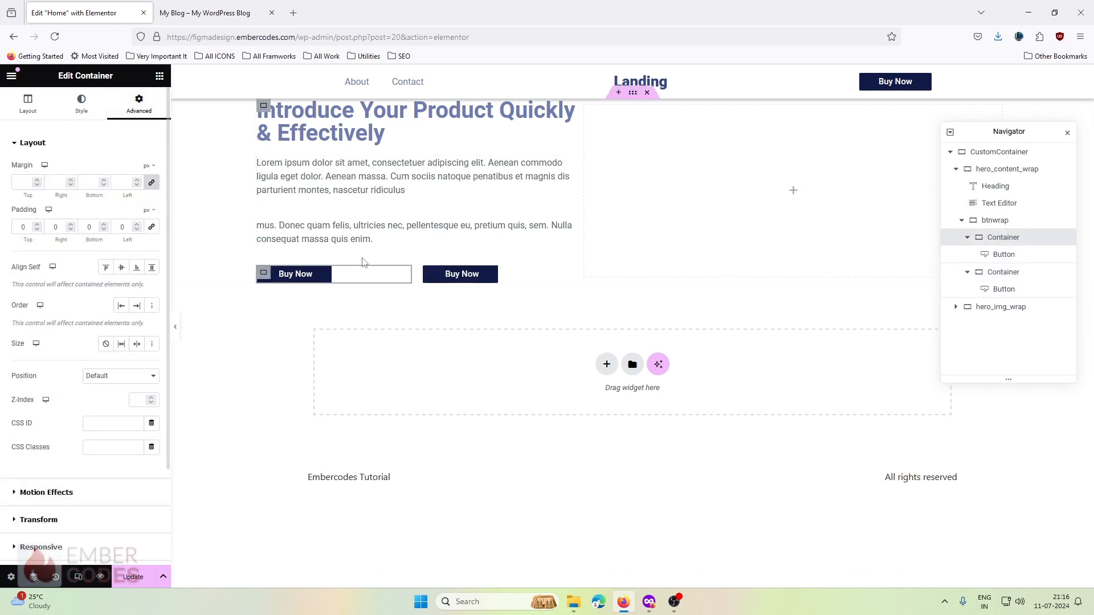
left_click(434, 274)
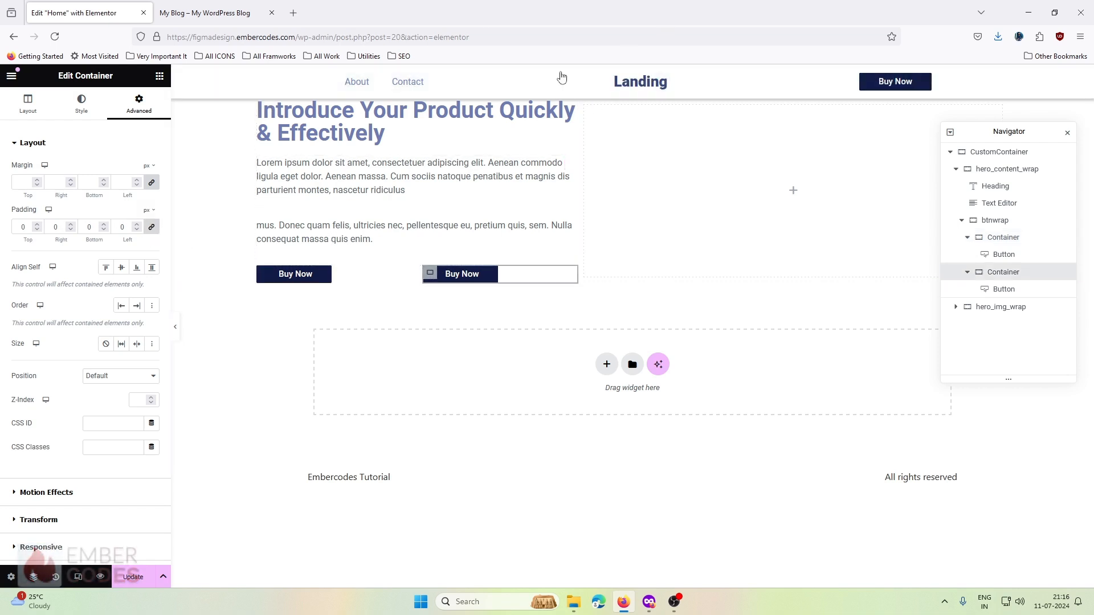
Set CustomContainer's minimum height to 100vh using the custom unit and align its items to the center.
left_click(632, 92)
left_click(28, 104)
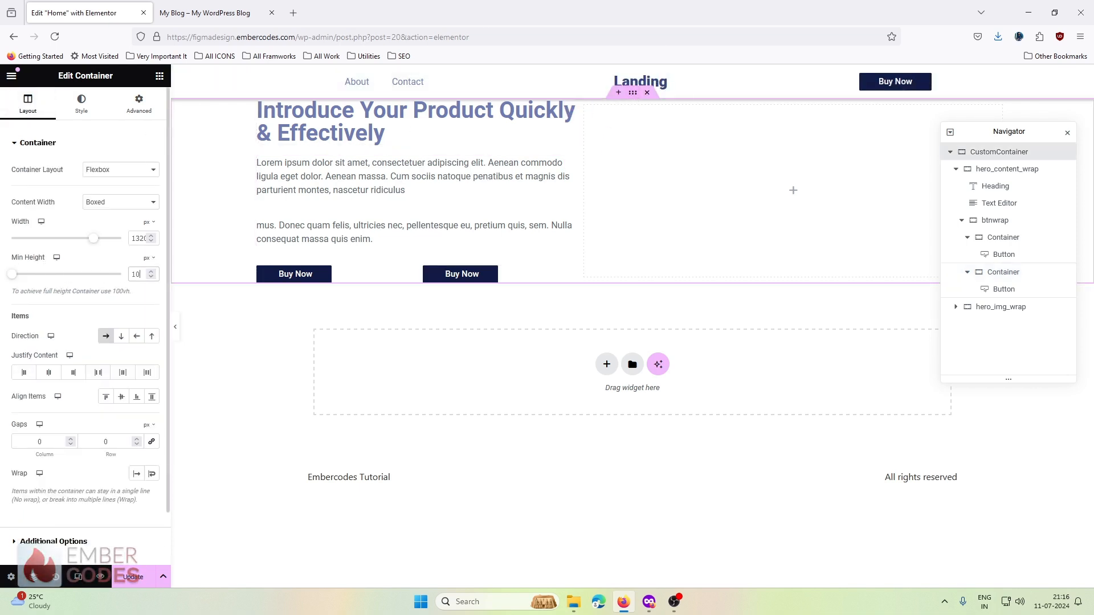
type("h")
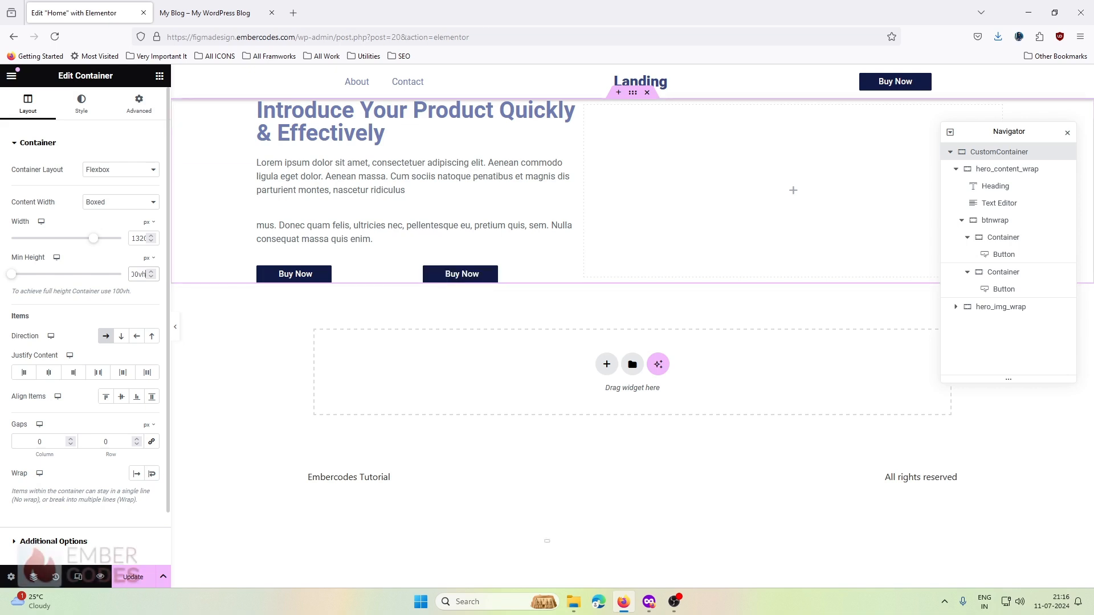
left_click(149, 257)
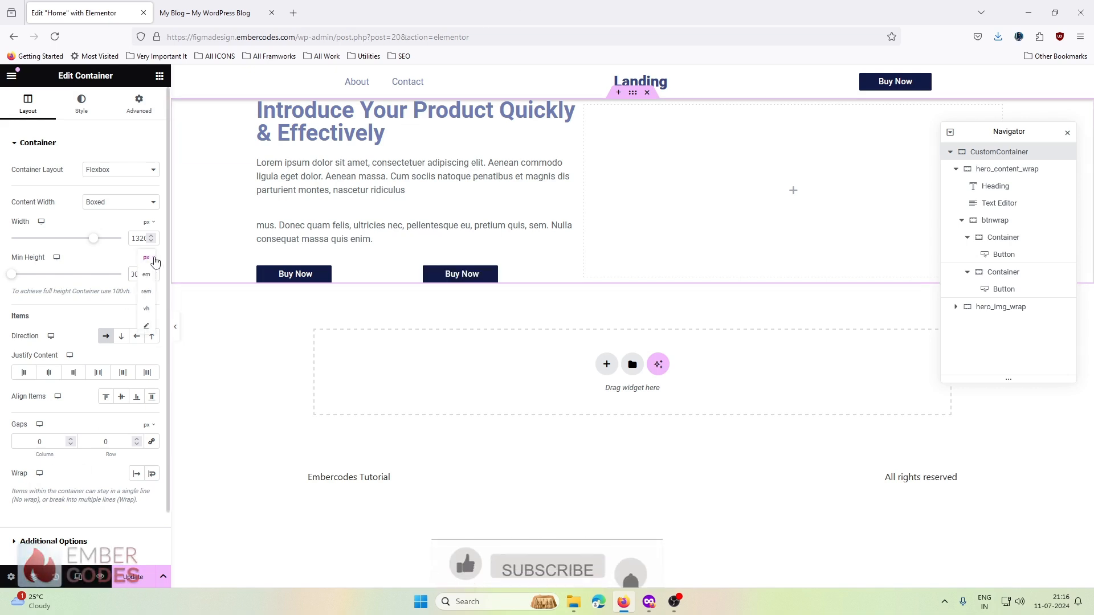
left_click(148, 322)
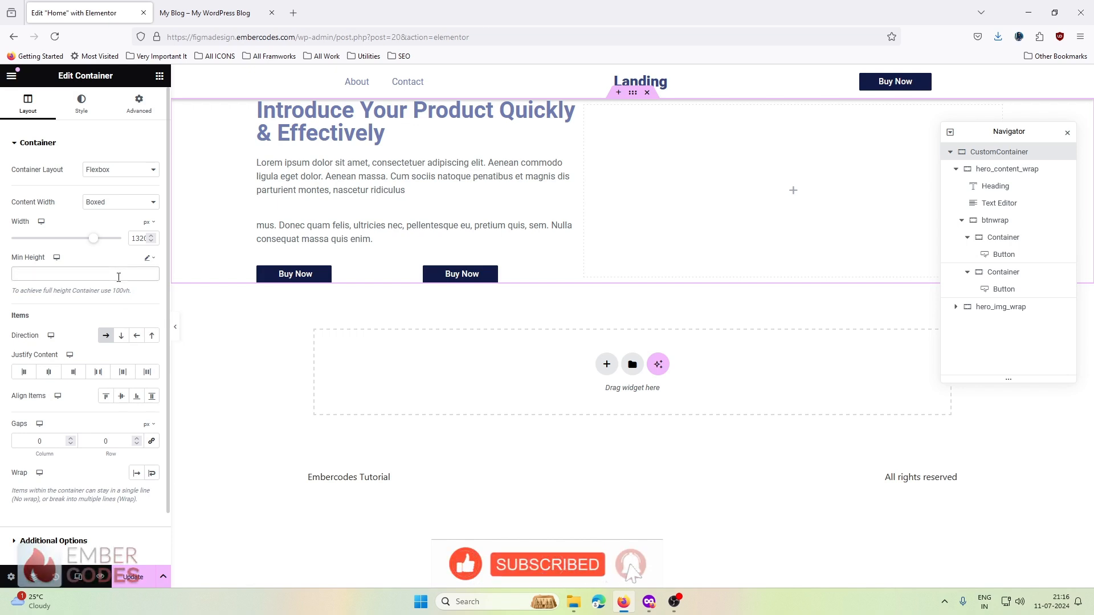
type("100vh")
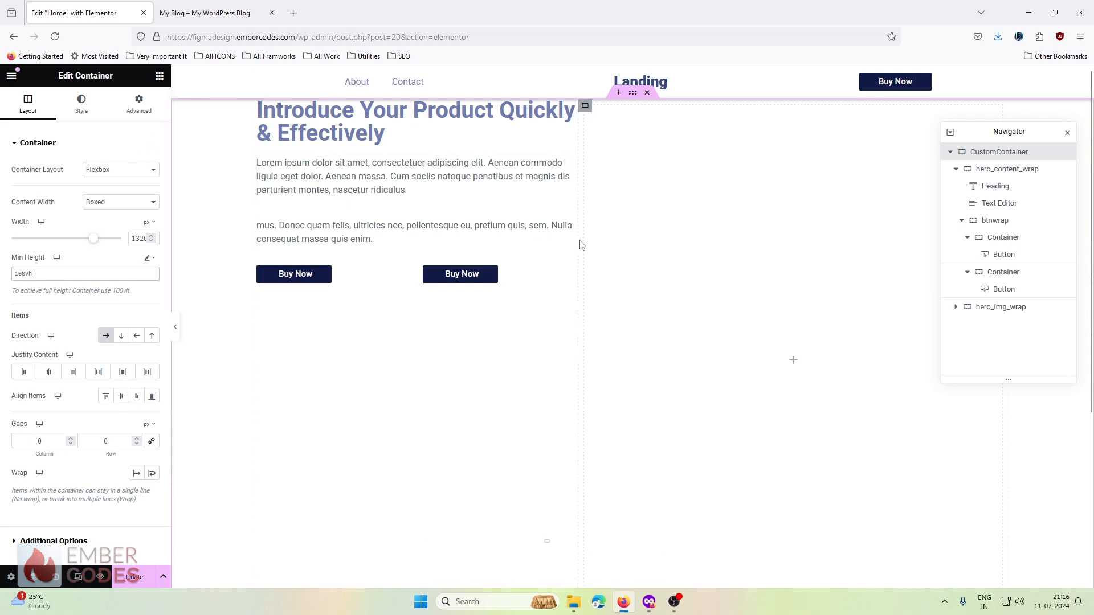
scroll(582, 266, "down", 4)
scroll(582, 266, "up", 4)
left_click(121, 396)
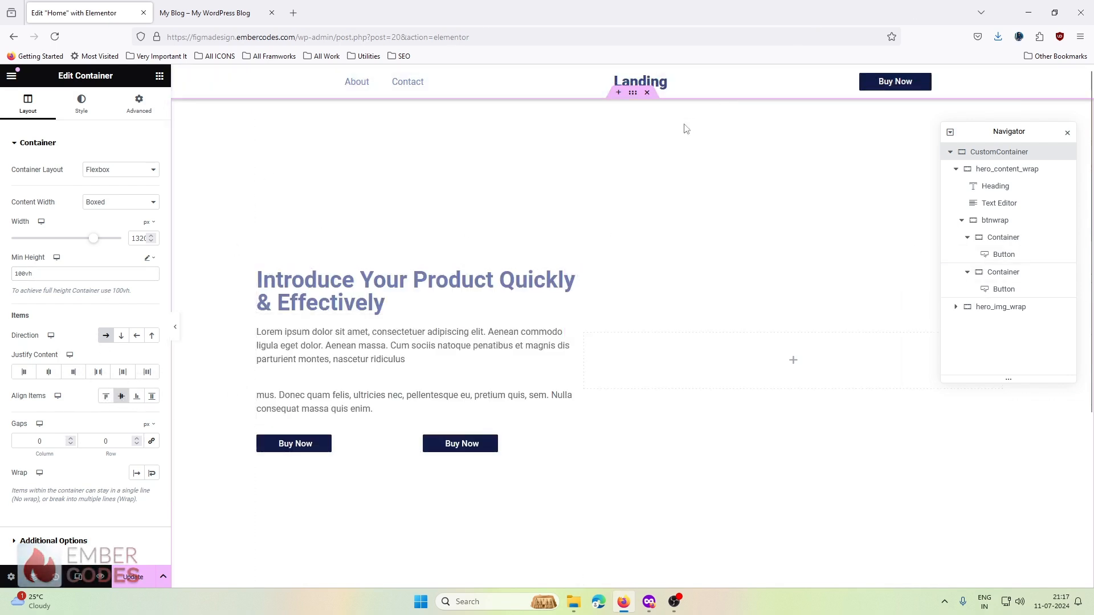
Give CustomContainer a classic background using the hero_bg image from the media library.
left_click(83, 106)
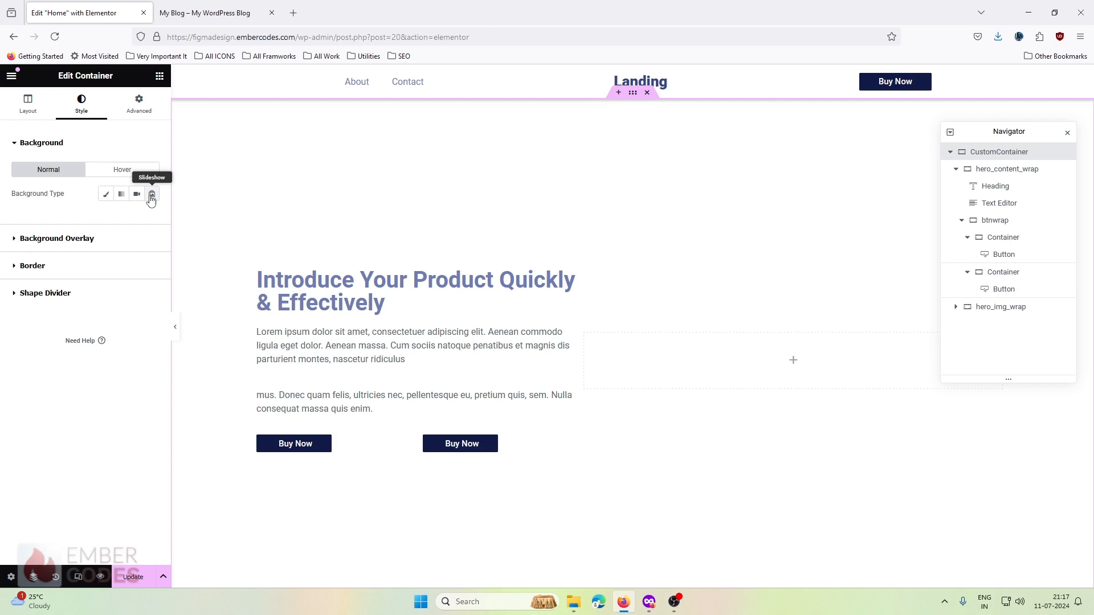
left_click(106, 194)
left_click(87, 276)
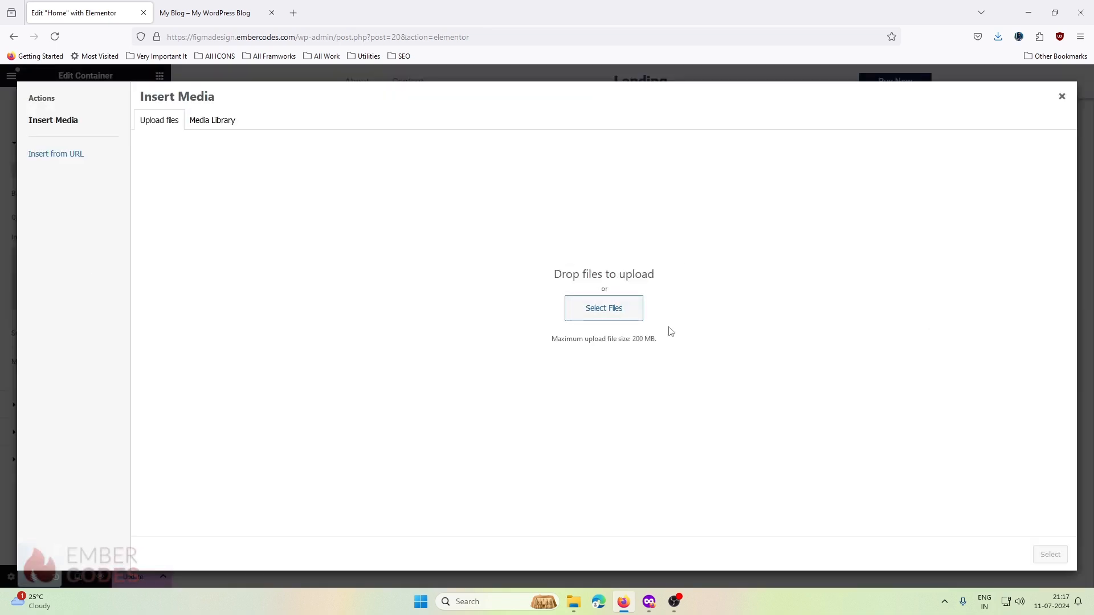
left_click(674, 602)
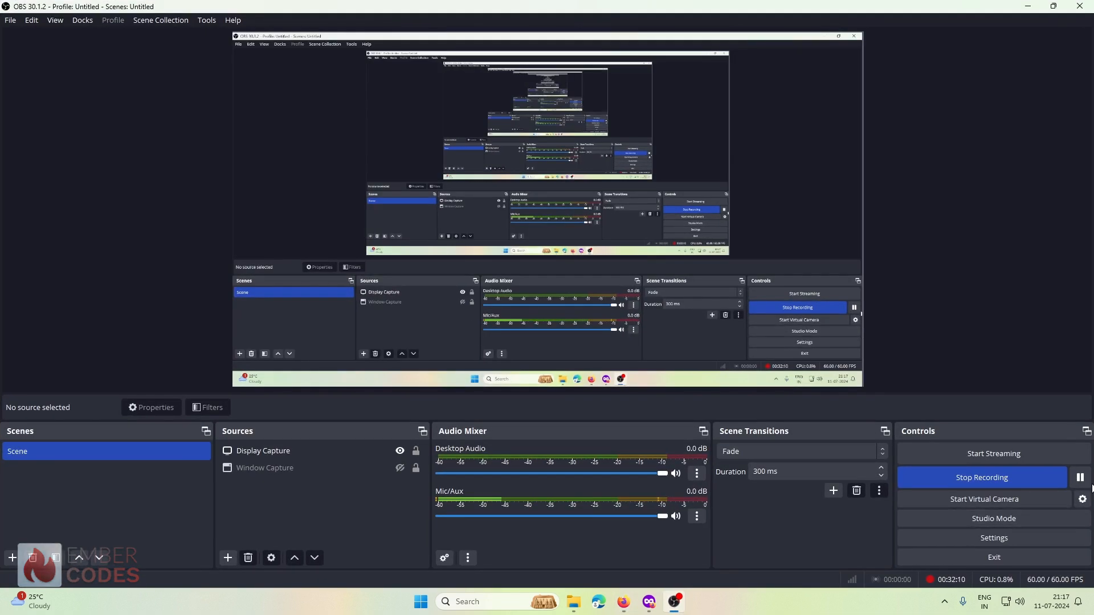
left_click(1028, 6)
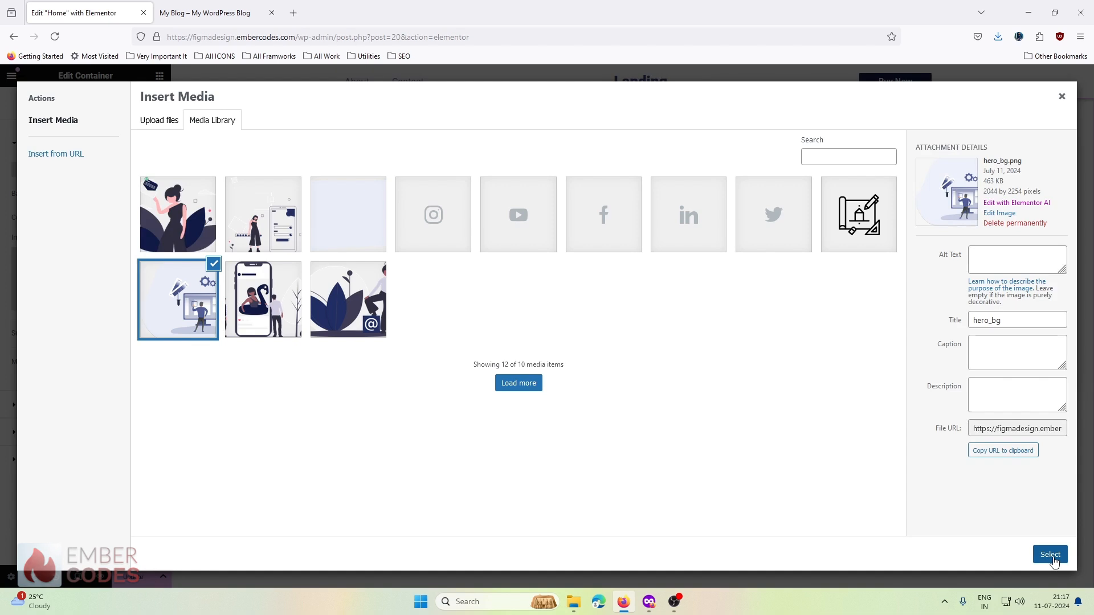
left_click(1054, 557)
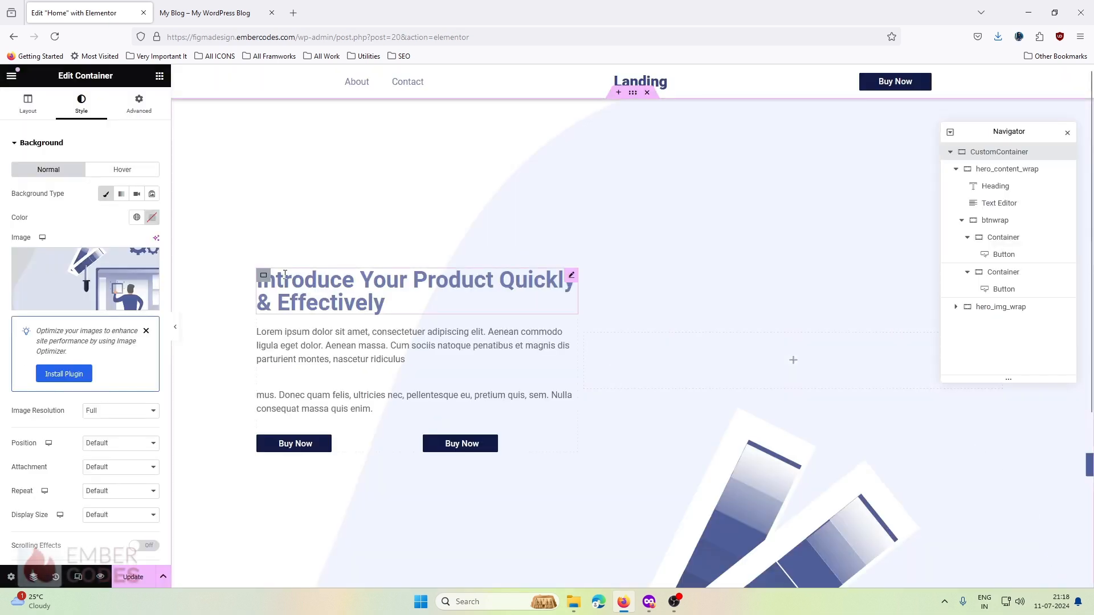
Dismiss the image optimizer suggestion and set the background image position to Center Center.
left_click(146, 330)
left_click(106, 340)
left_click(105, 340)
left_click(100, 366)
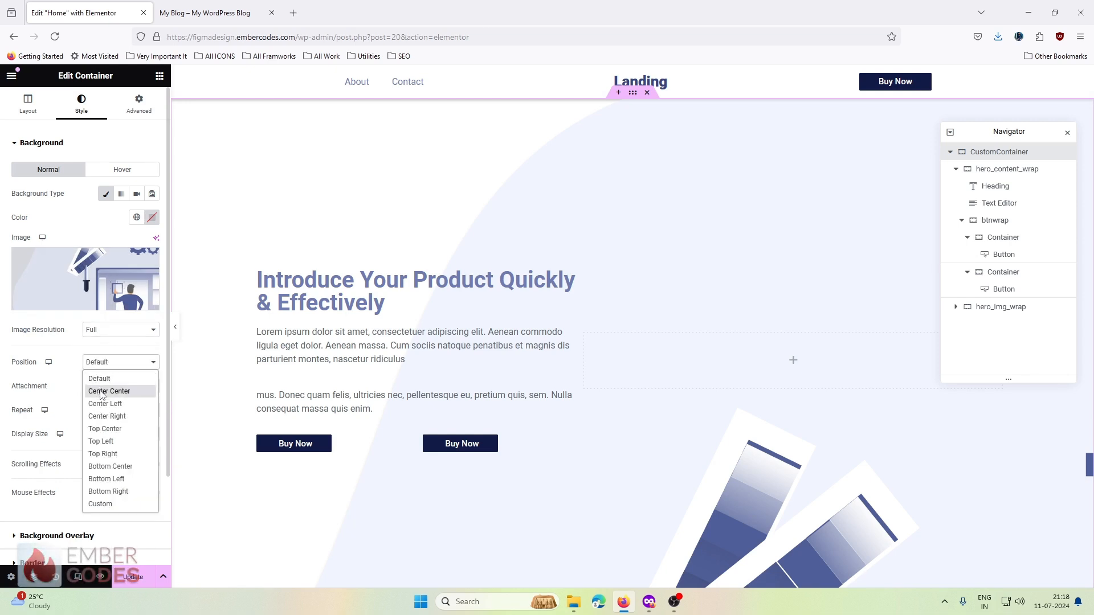
left_click(102, 390)
left_click(101, 391)
left_click(104, 390)
left_click(104, 391)
left_click(105, 391)
scroll(74, 391, "down", 1)
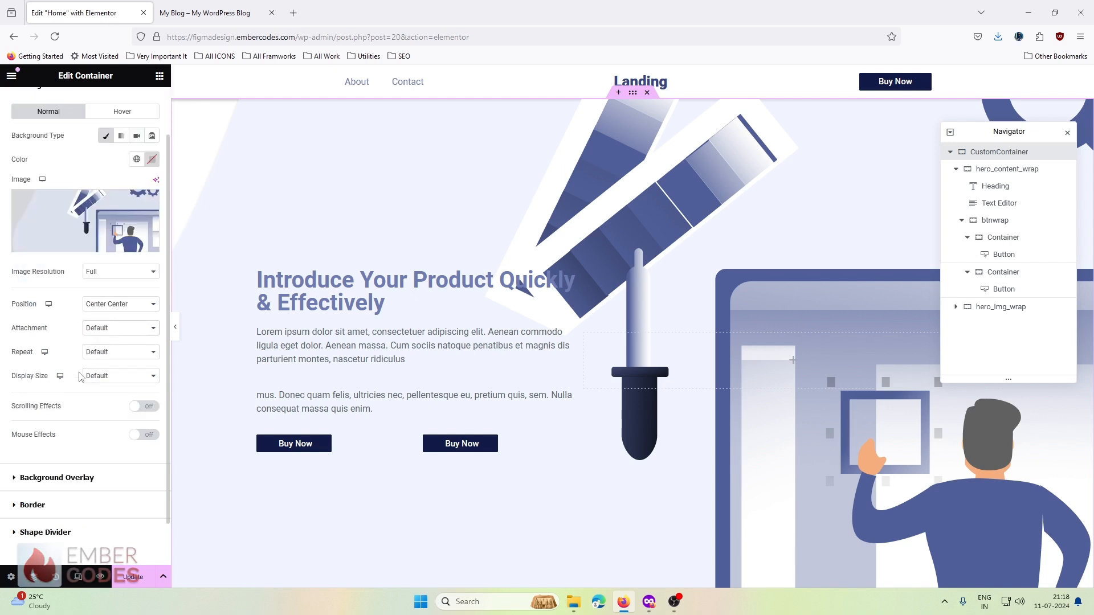
Set the background image to No-repeat, try the Custom display size, and settle on Contain.
left_click(103, 356)
left_click(103, 381)
left_click(101, 376)
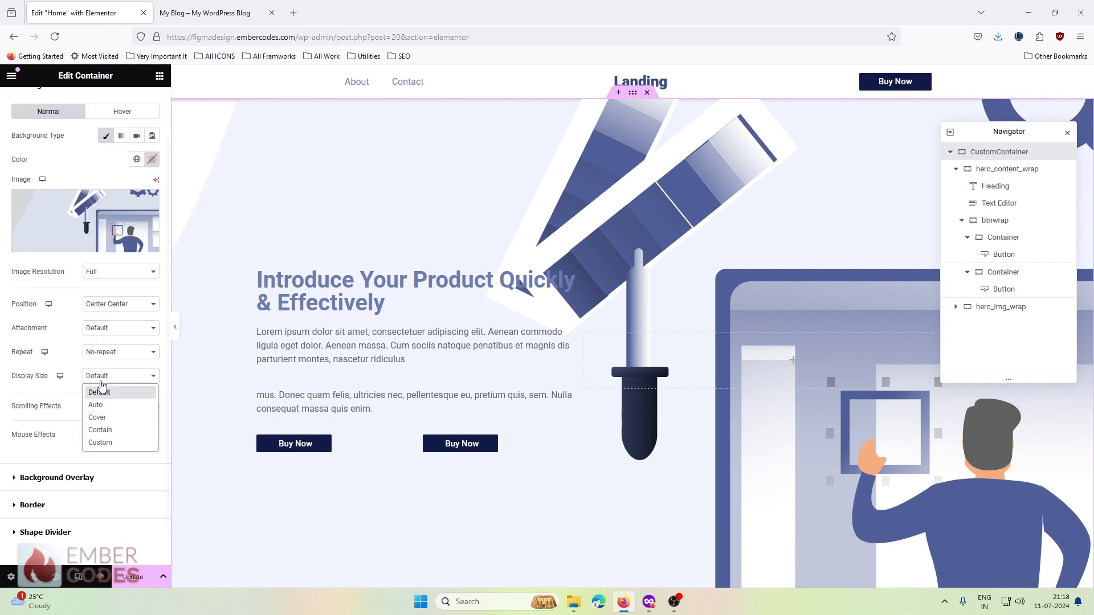
left_click(101, 443)
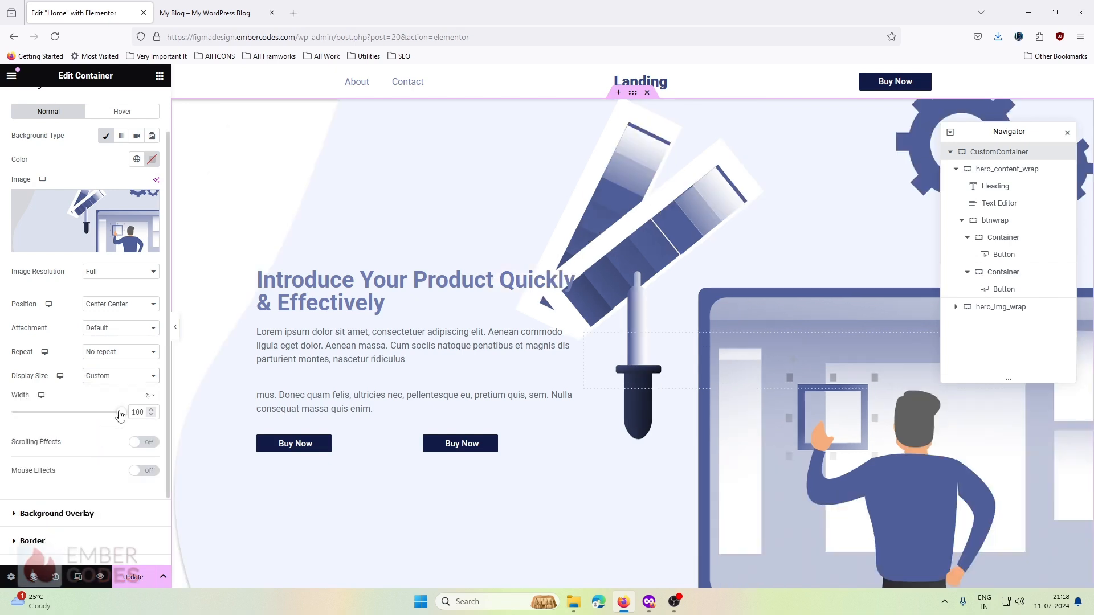
left_click(120, 375)
left_click(114, 434)
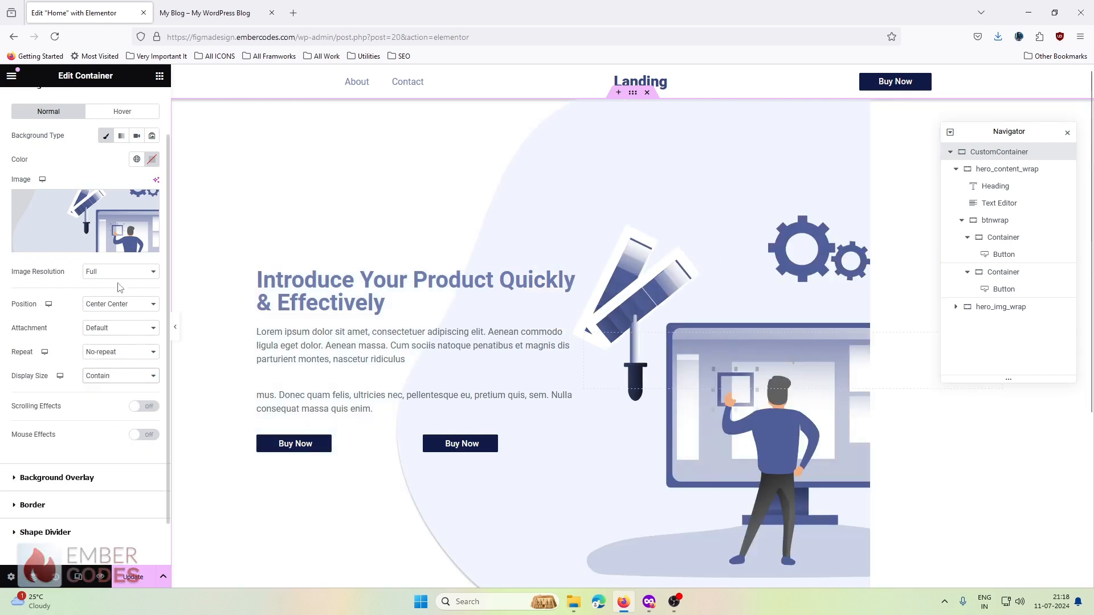
Set CustomContainer's background image position to Center Right.
left_click(95, 303)
left_click(115, 359)
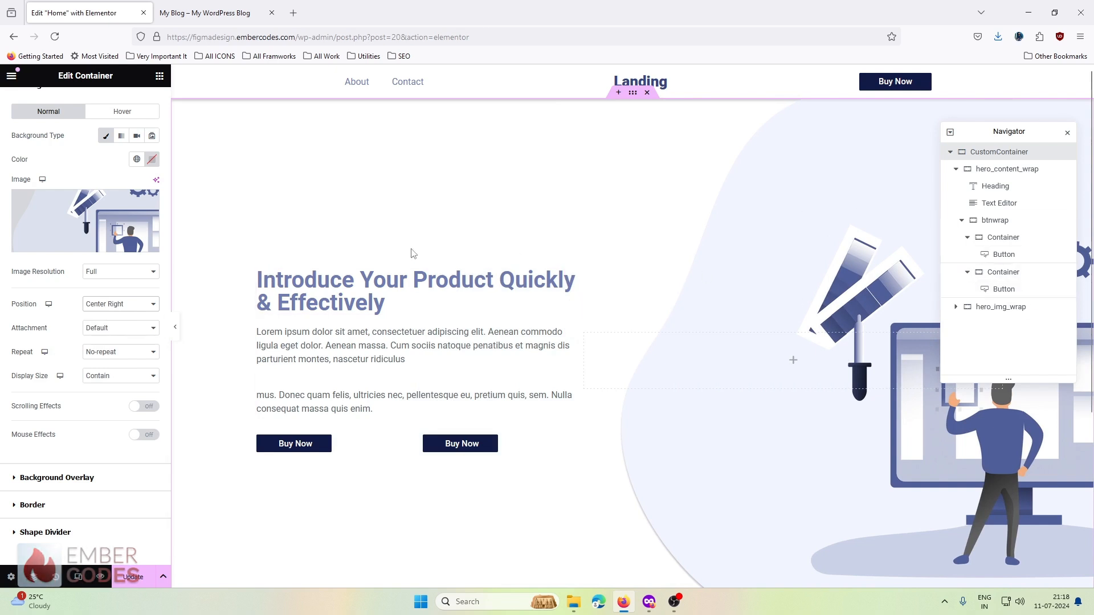
scroll(114, 114, "up", 2)
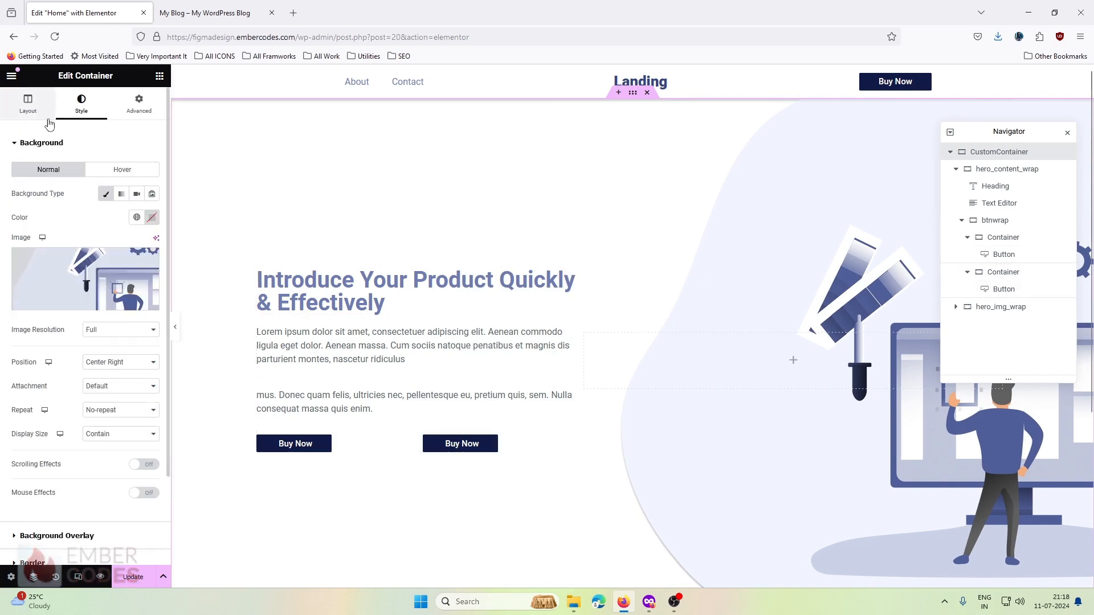
Select the hero heading, switch to Figma and check the text properties of the matching heading.
left_click(319, 279)
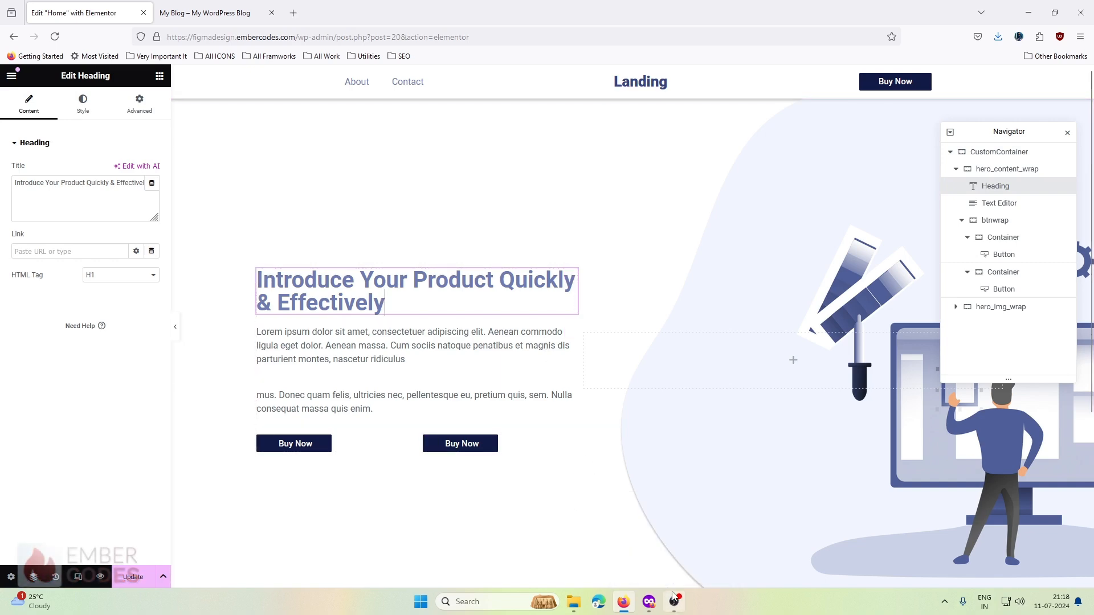
left_click(674, 602)
left_click(1080, 478)
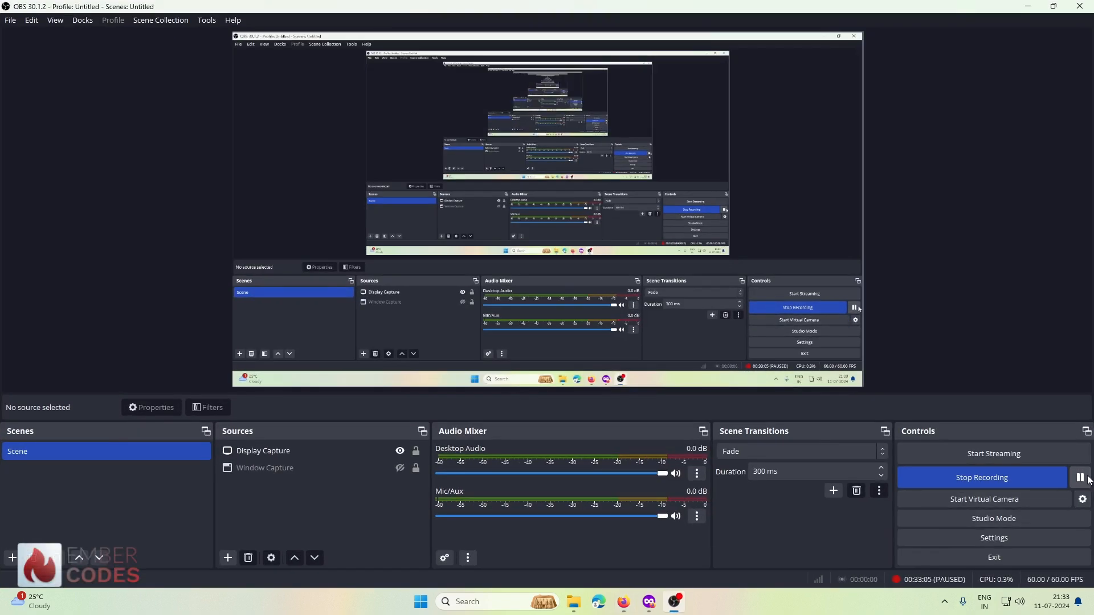
left_click(1029, 6)
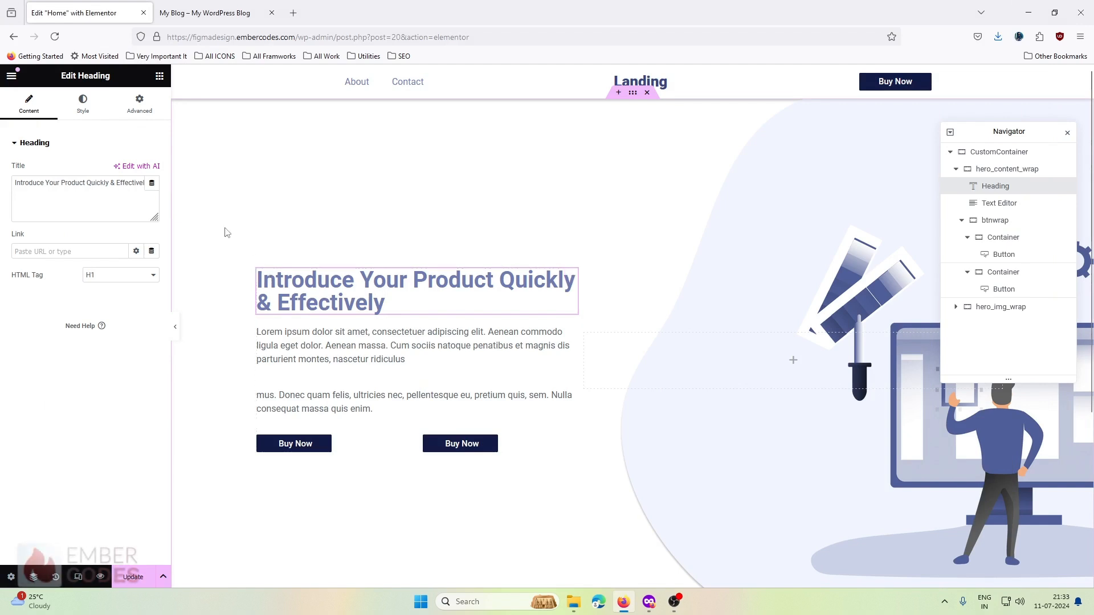
left_click(649, 604)
left_click(476, 242)
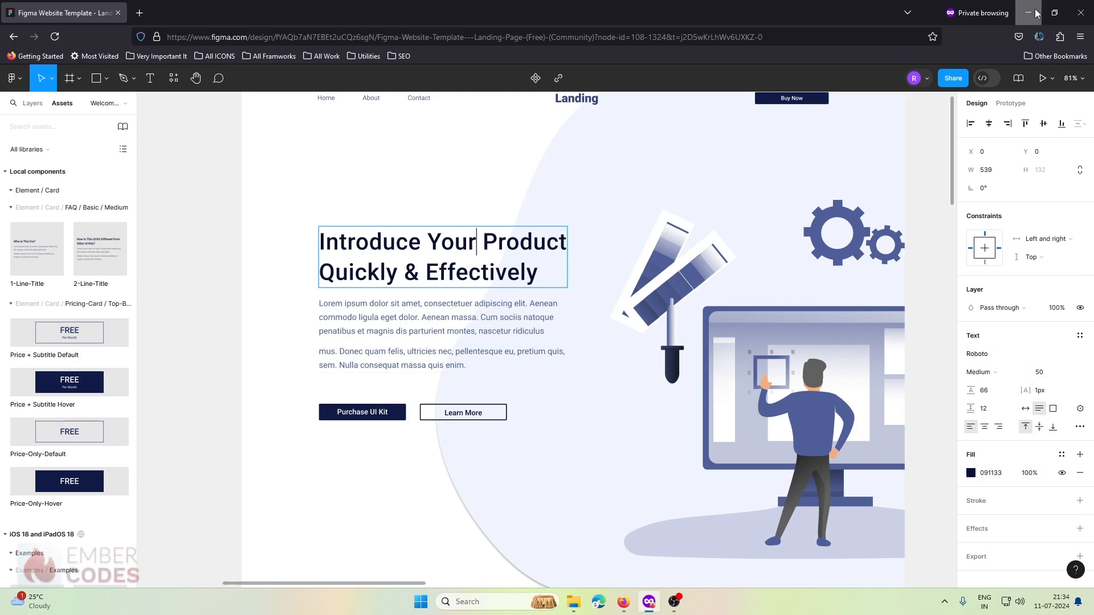
Switch back to Elementor and apply the Secondary global color to the hero heading's text.
key("alt+Tab")
left_click(86, 106)
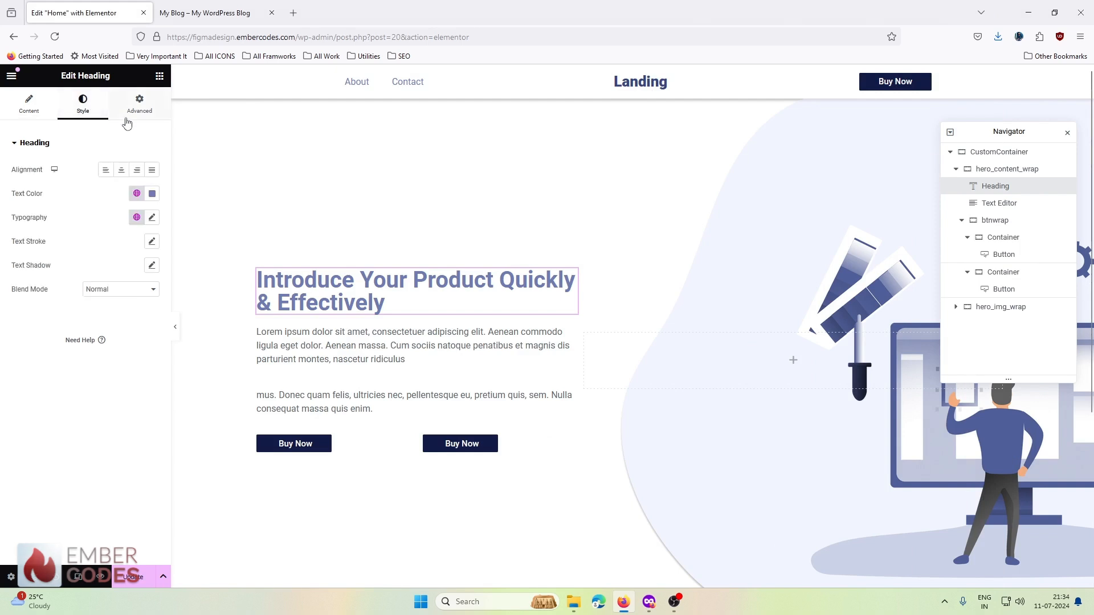
left_click(137, 197)
left_click(110, 275)
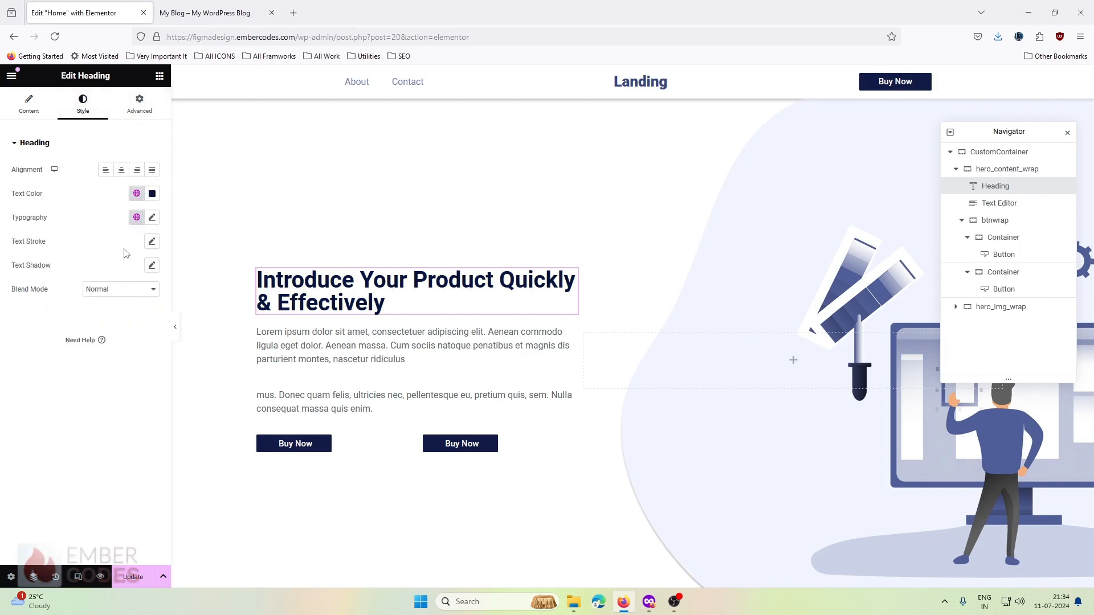
Set the heading's typography to weight 500 (Medium), size 50 px and line height 55 px.
left_click(136, 217)
left_click(136, 217)
left_click(152, 217)
left_click(108, 339)
left_click(108, 403)
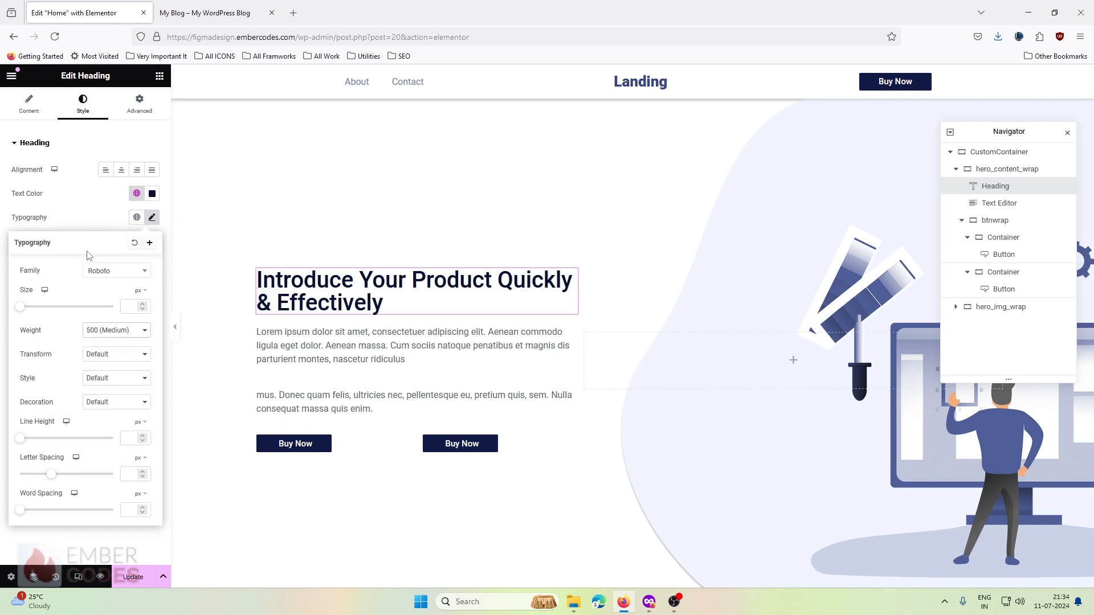
left_click(94, 228)
left_click(152, 222)
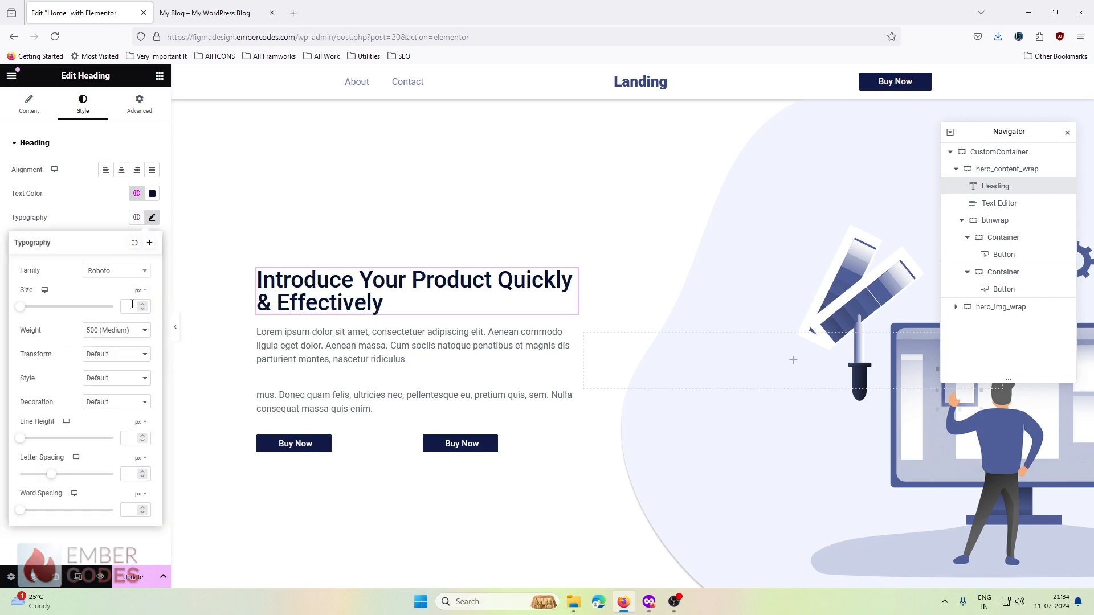
type("50")
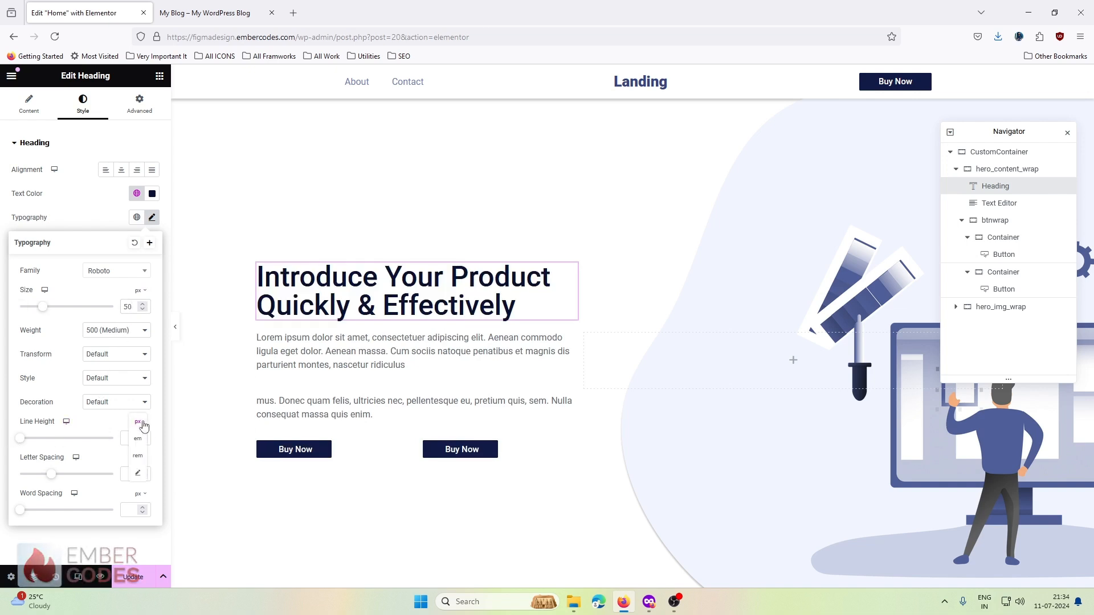
left_click_drag(19, 442, 69, 444)
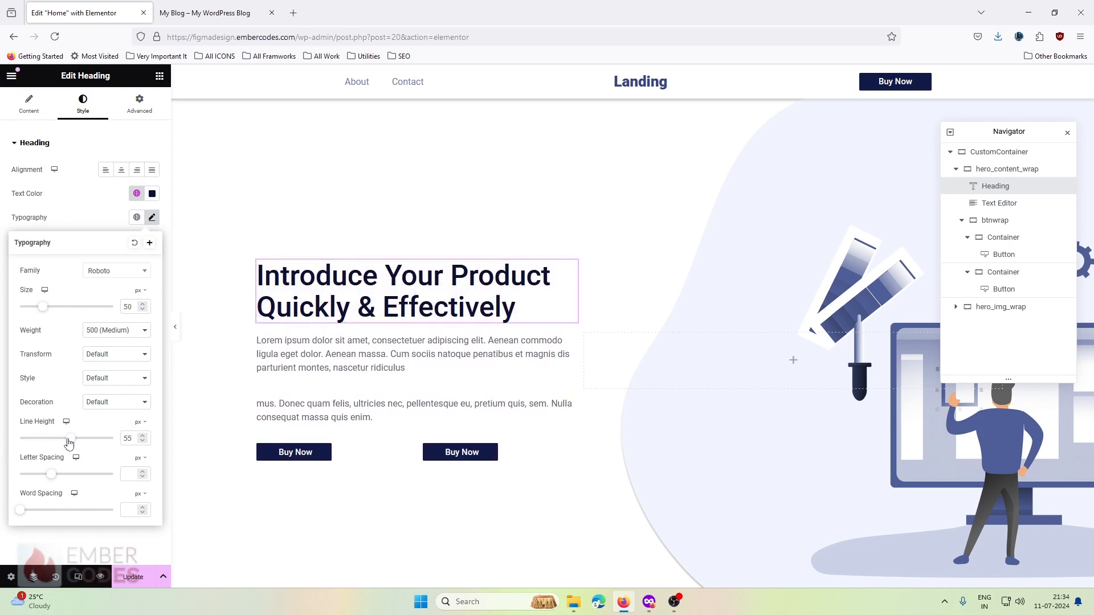
left_click(96, 220)
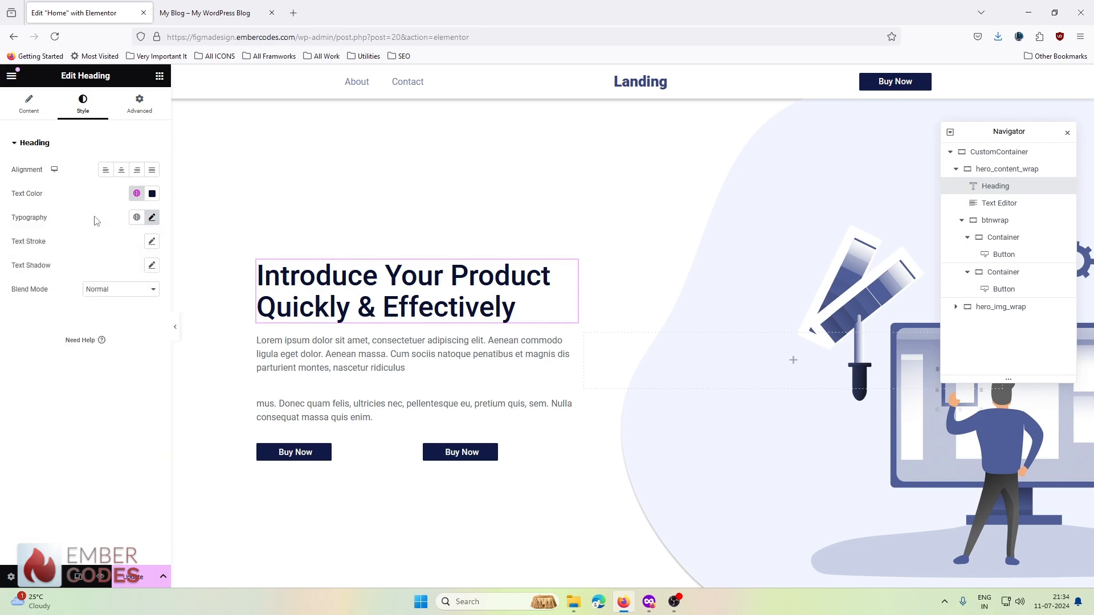
Check the heading's spacing in Figma and set its bottom margin in Elementor to 16 px, with the other sides at 0.
left_click(143, 107)
left_click(650, 602)
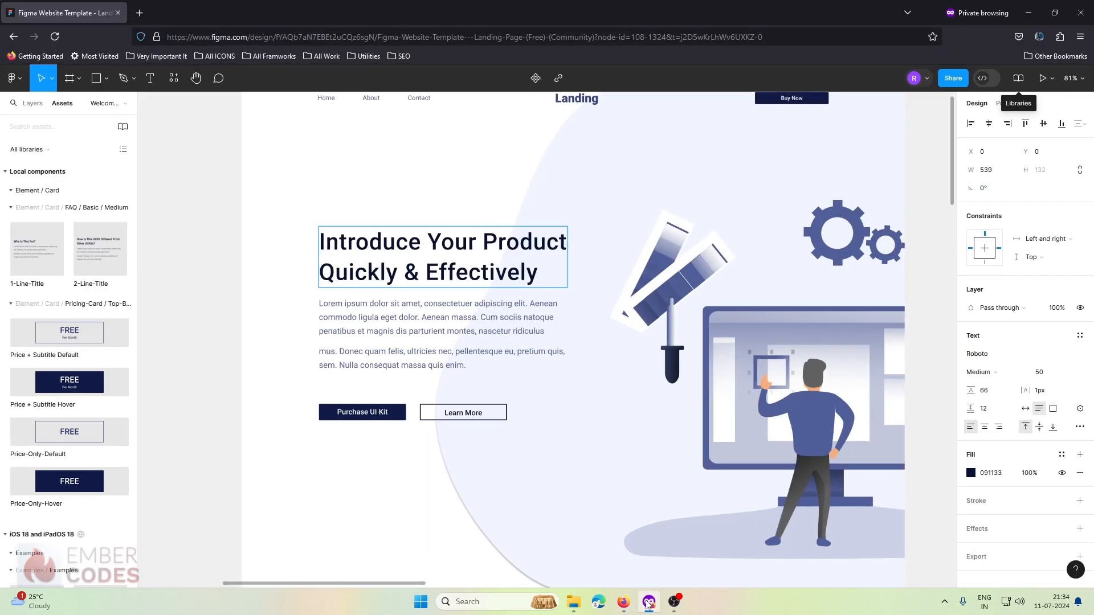
left_click(649, 603)
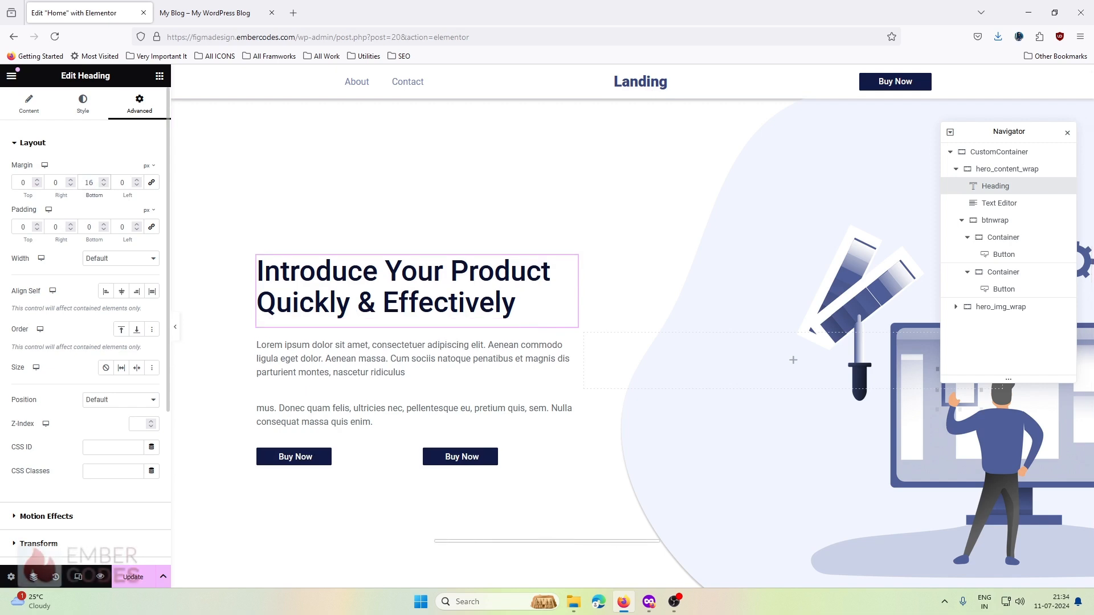
Select the hero paragraph, switch to Figma and check the matching paragraph's text properties and fill.
left_click(439, 358)
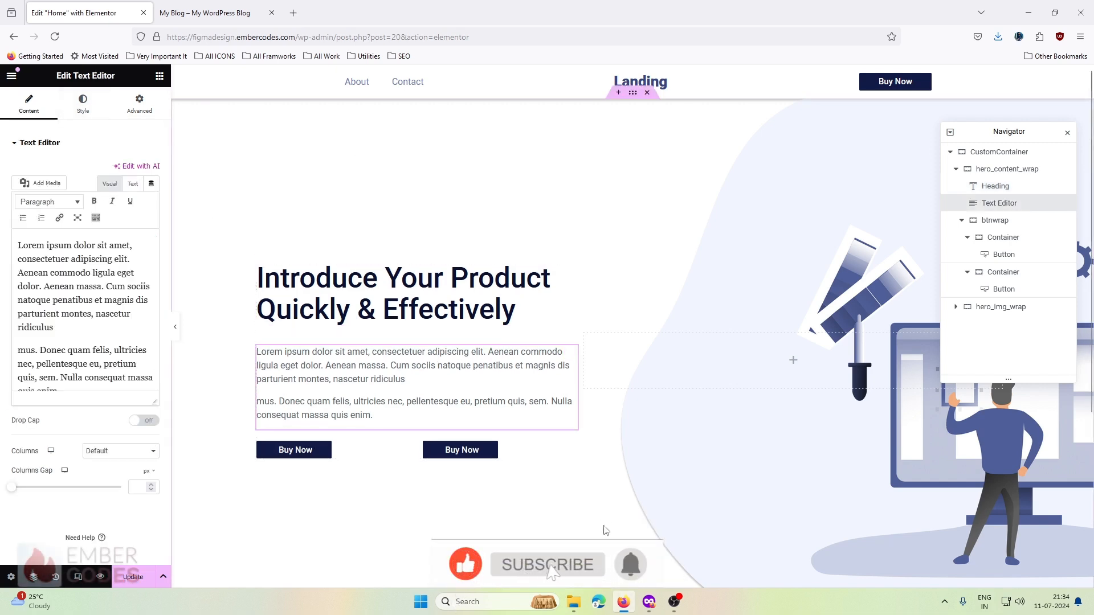
left_click(650, 602)
double_click(492, 331)
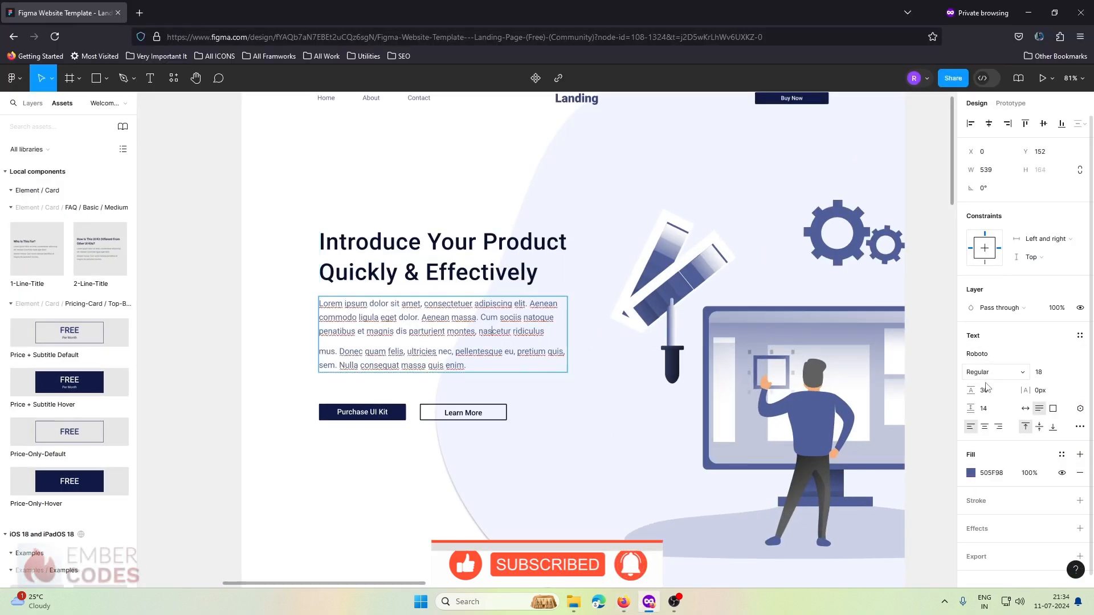
Switch back to Elementor and apply the Primary global color to the hero paragraph's text.
left_click(624, 602)
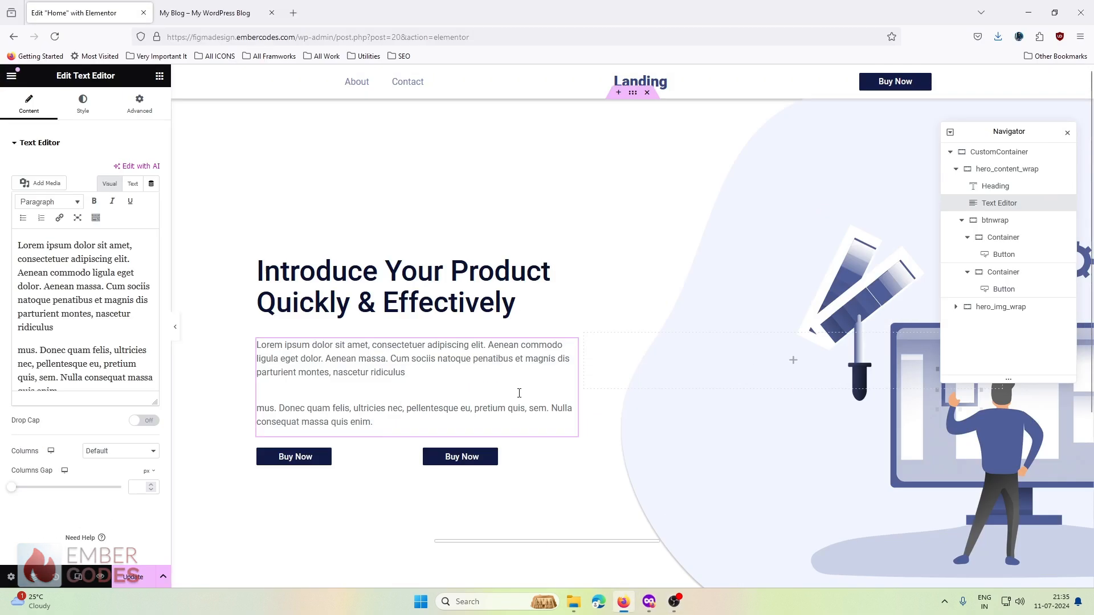
left_click(83, 105)
left_click(136, 194)
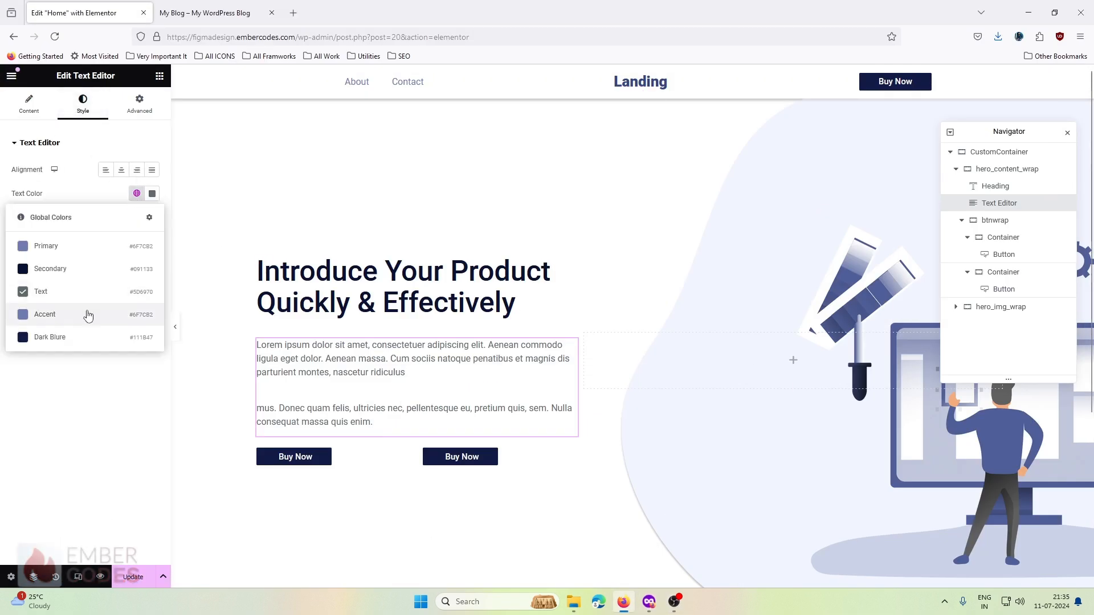
left_click(78, 248)
left_click(137, 194)
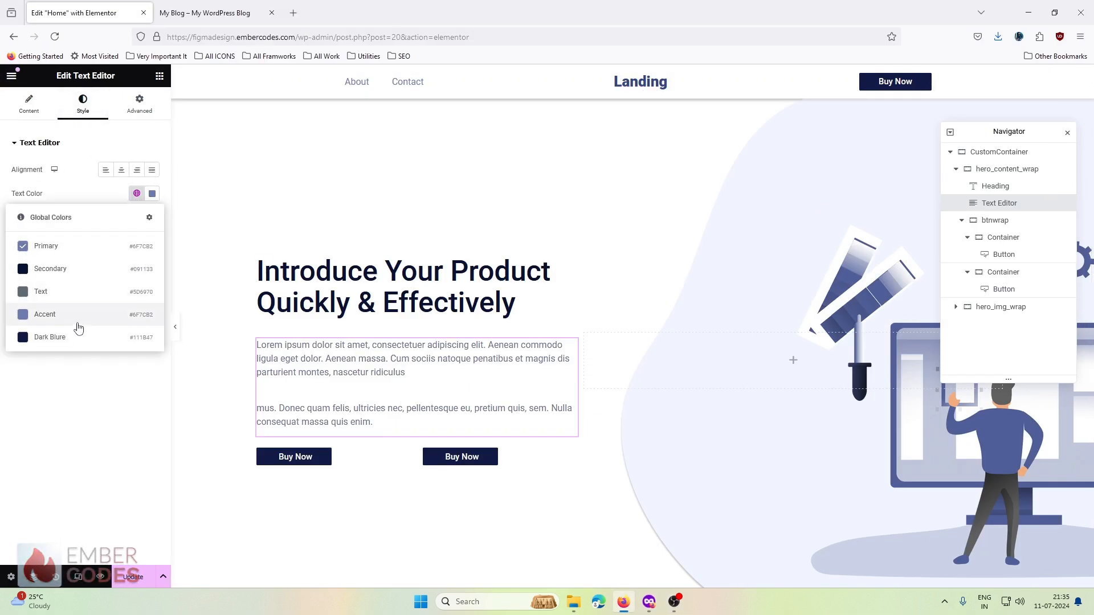
left_click(85, 248)
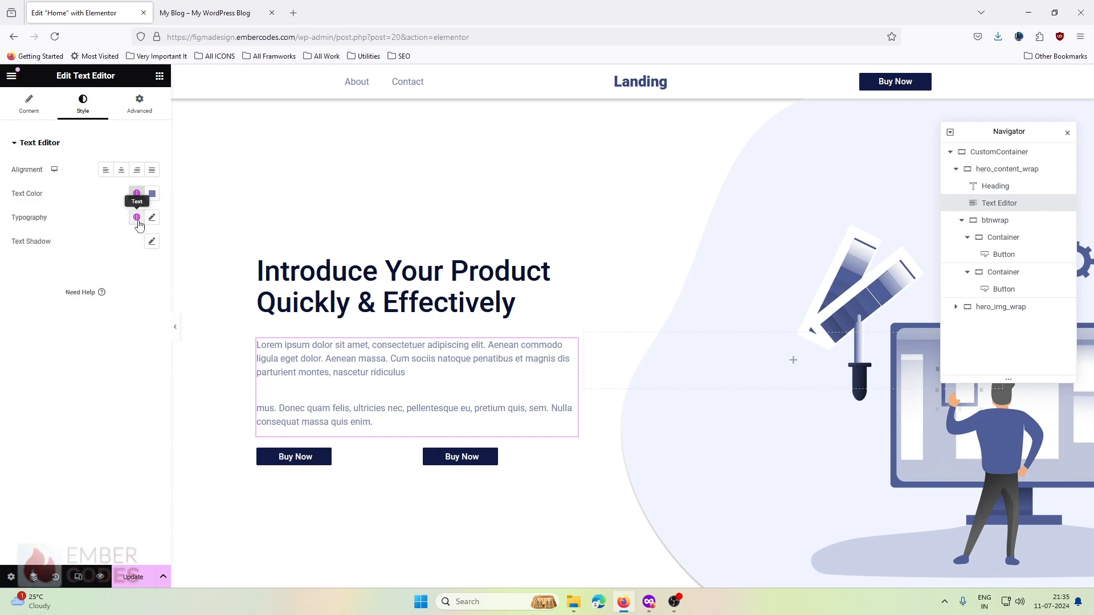
Set the hero paragraph's font size to 18 px in its typography settings.
left_click(151, 217)
left_click(127, 308)
type("18")
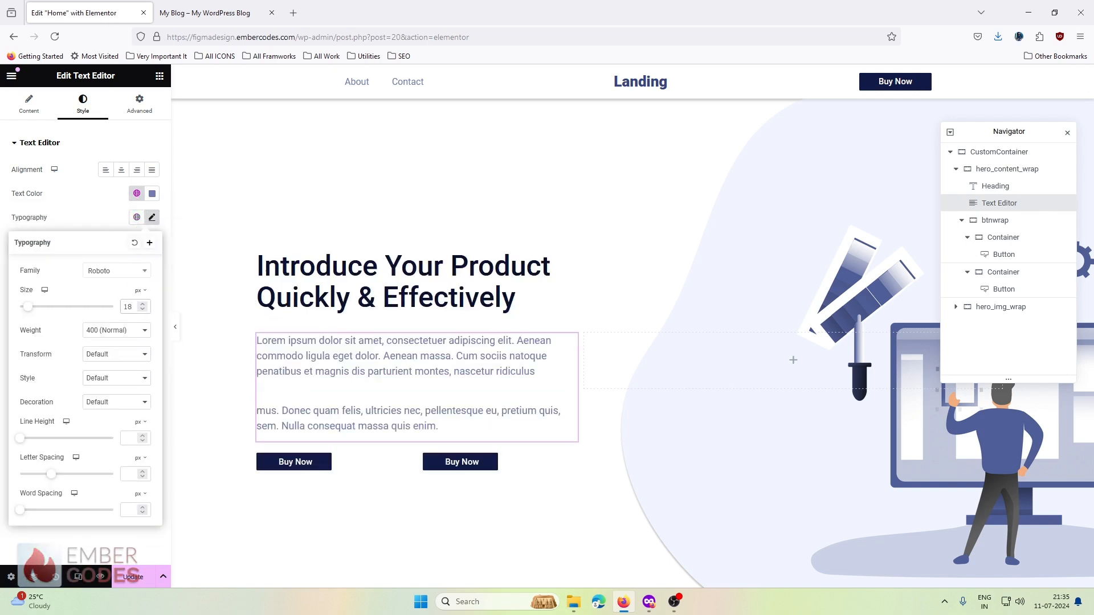
left_click(103, 227)
Set the hero paragraph's bottom margin to 32 px with the other sides at 0, and compare the section with the Figma design.
left_click(140, 105)
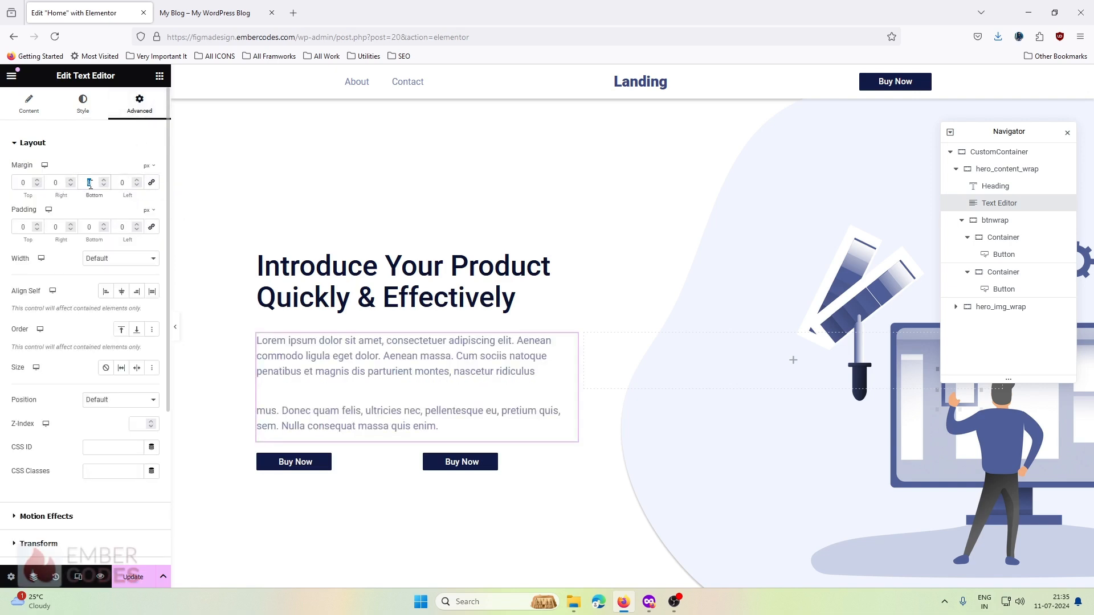
type("24")
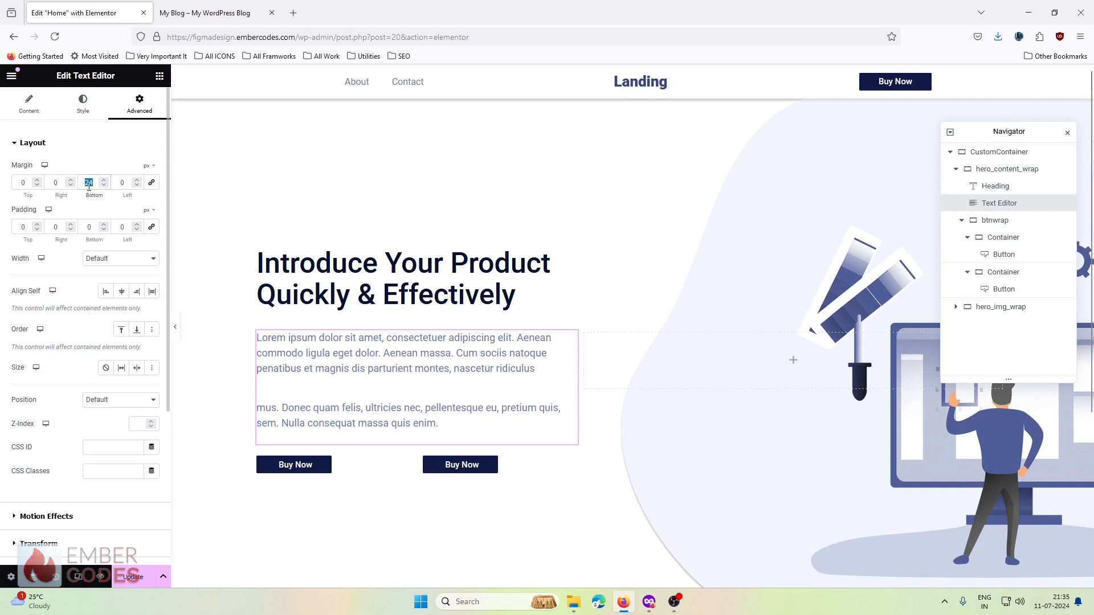
type("32")
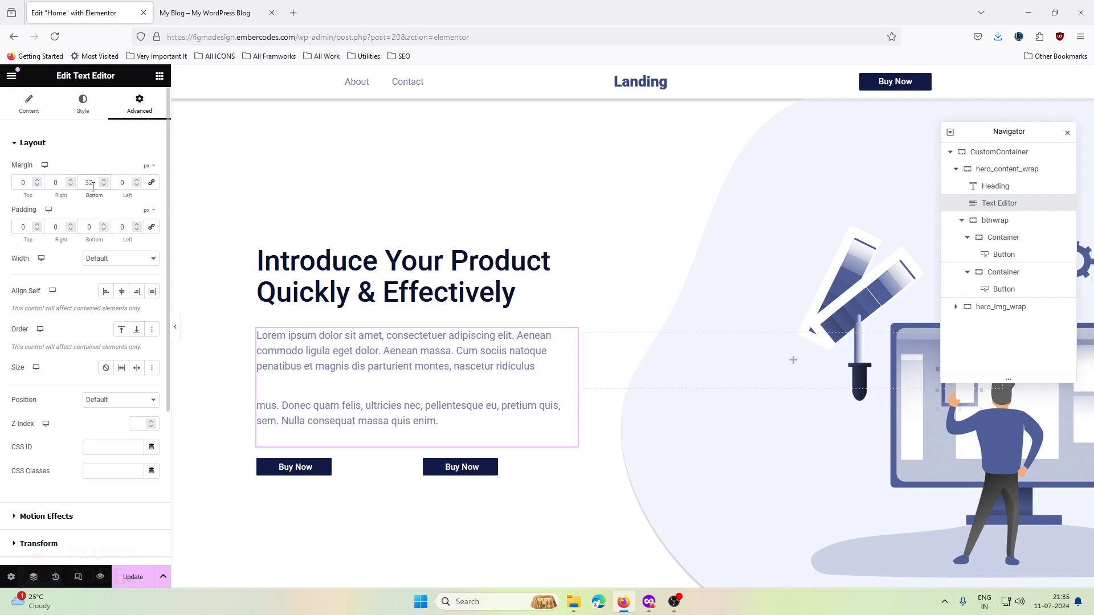
left_click(422, 262)
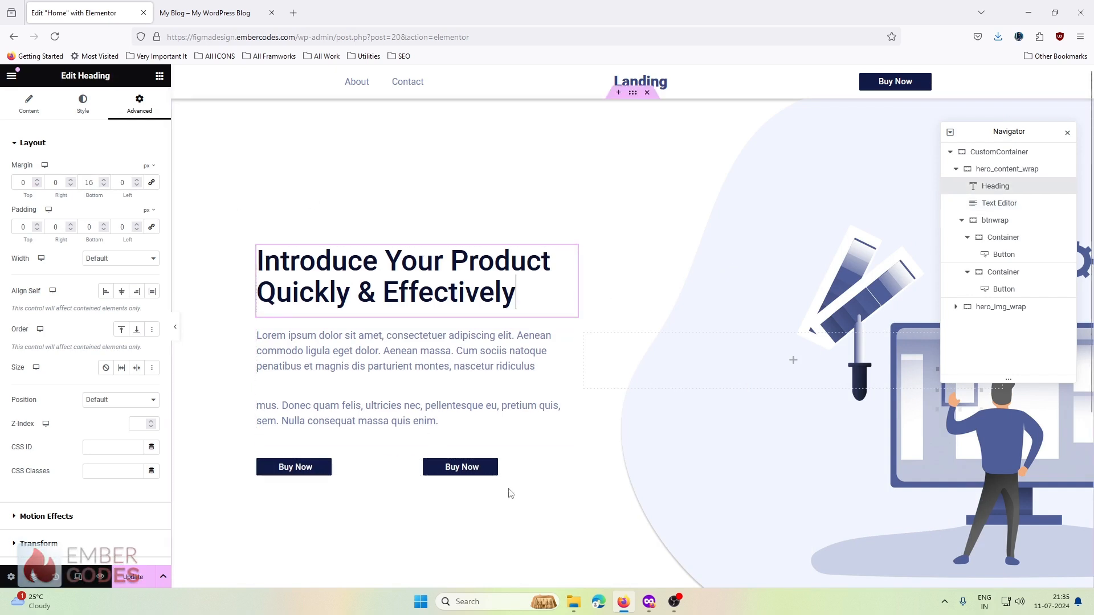
left_click(650, 603)
left_click(650, 602)
left_click(650, 602)
left_click(650, 602)
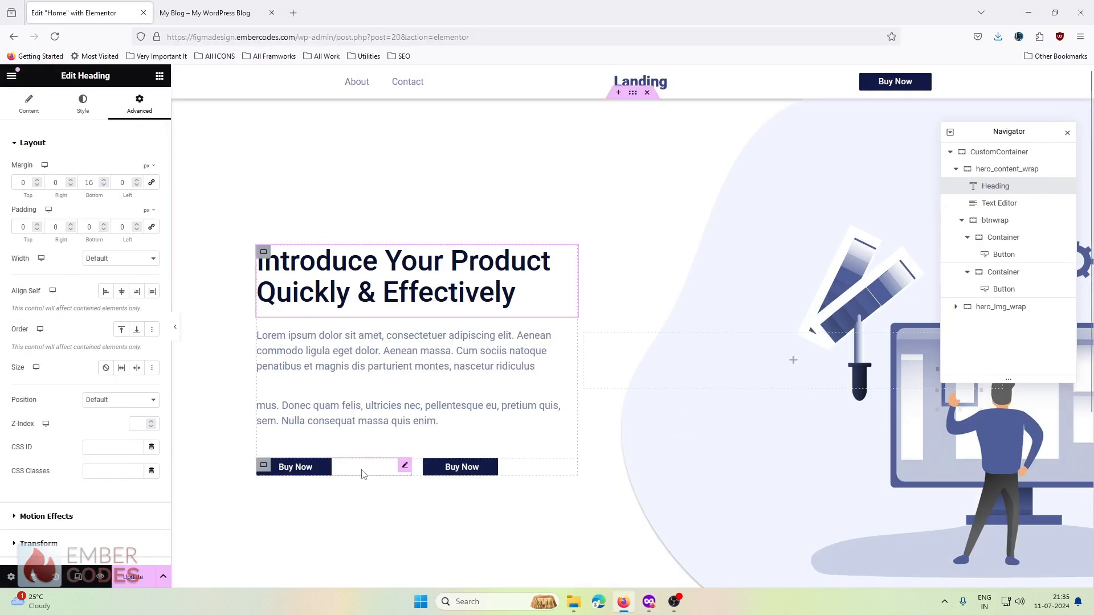
Narrow the first button's container inside btnwrap to a width of 25%.
left_click(363, 474)
left_click_drag(410, 472, 335, 467)
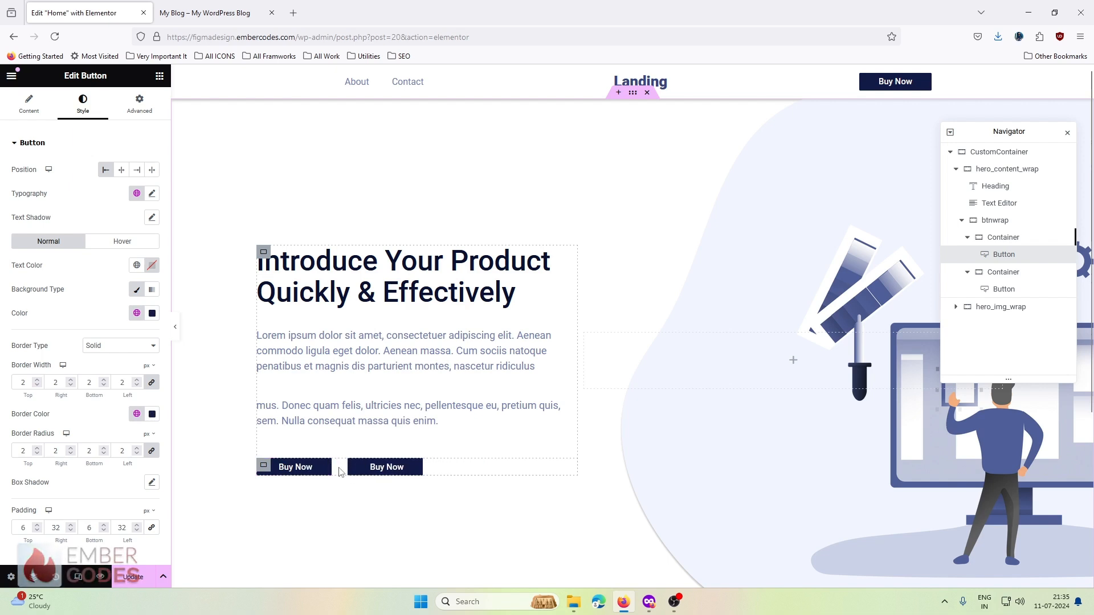
left_click(968, 238)
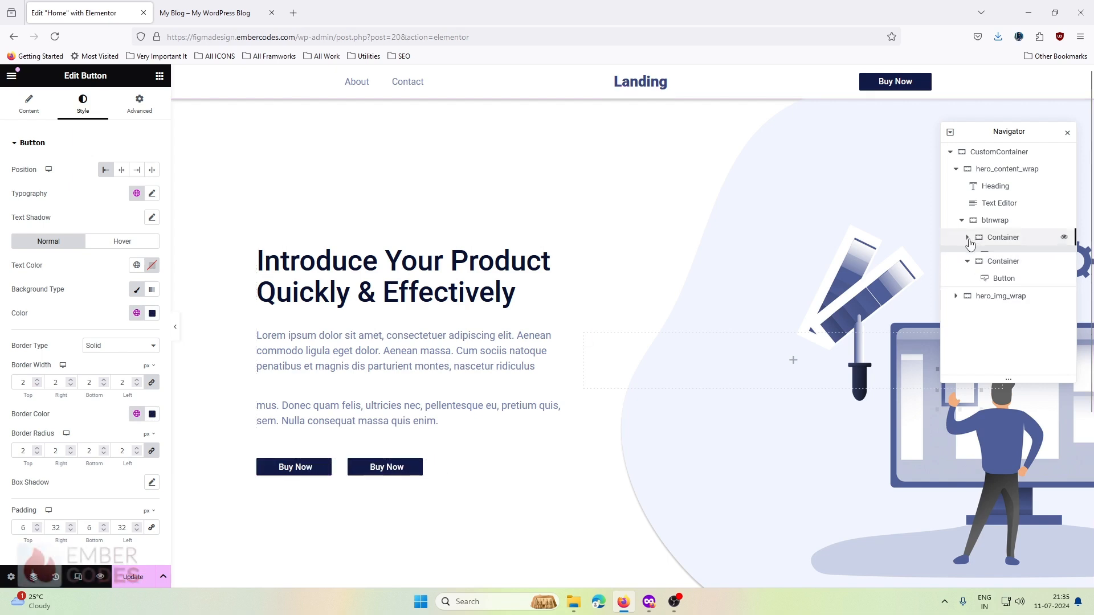
left_click(968, 256)
left_click(997, 255)
left_click(996, 241)
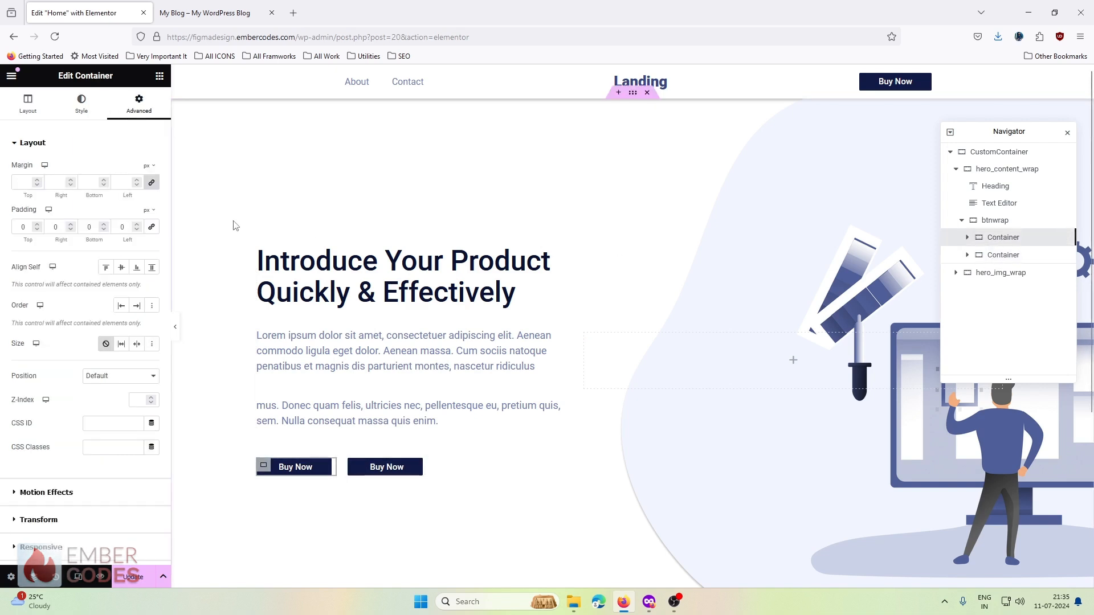
left_click(28, 103)
left_click_drag(40, 244, 41, 244)
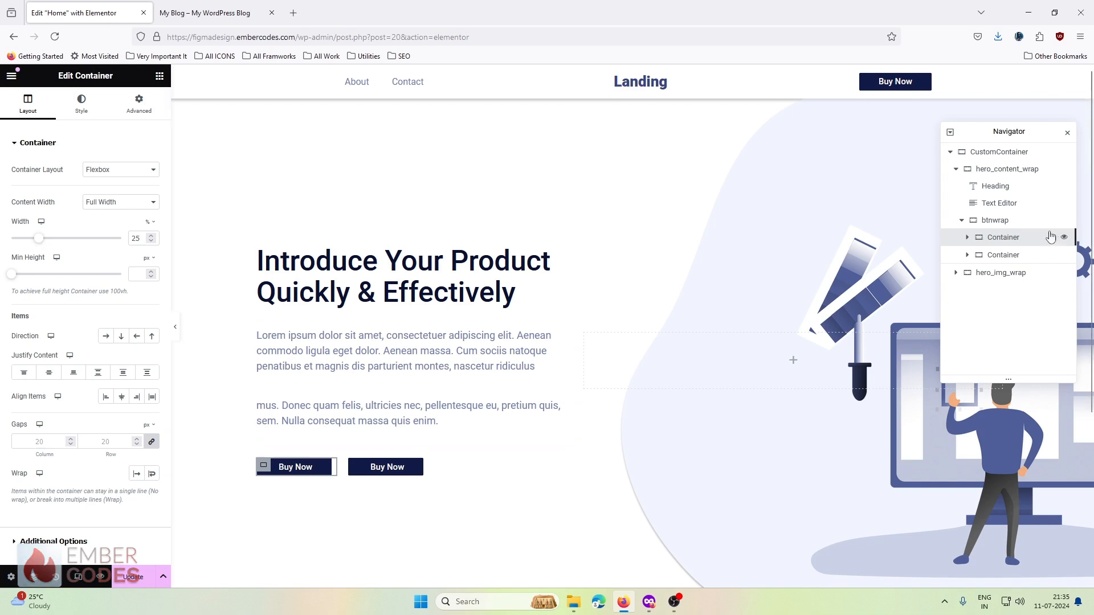
Set the column and row gaps of the btnwrap container to 0.
left_click(996, 256)
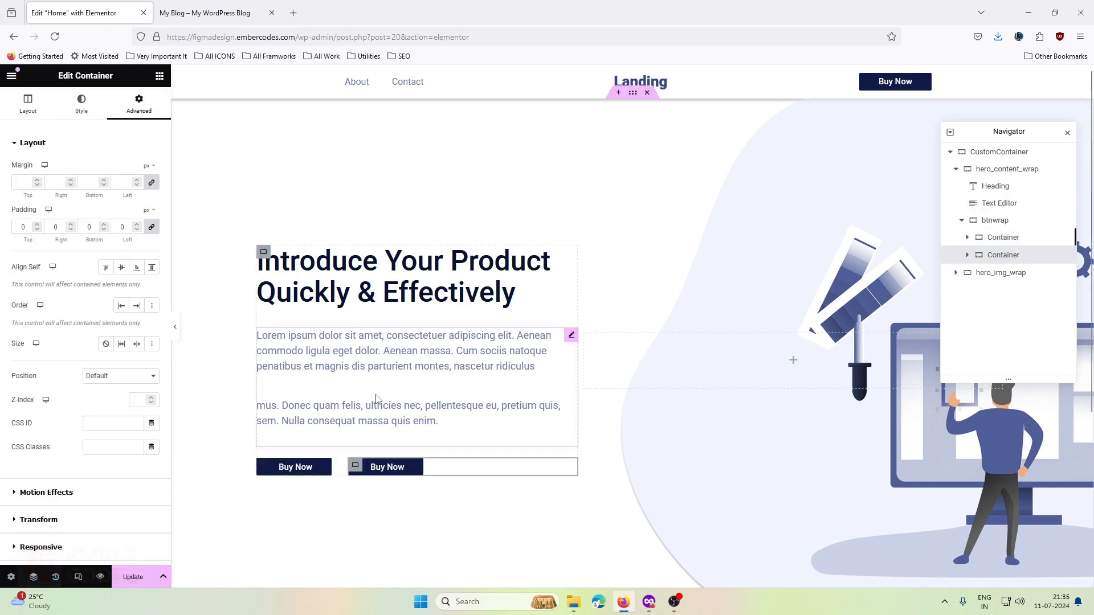
left_click(998, 221)
left_click(27, 104)
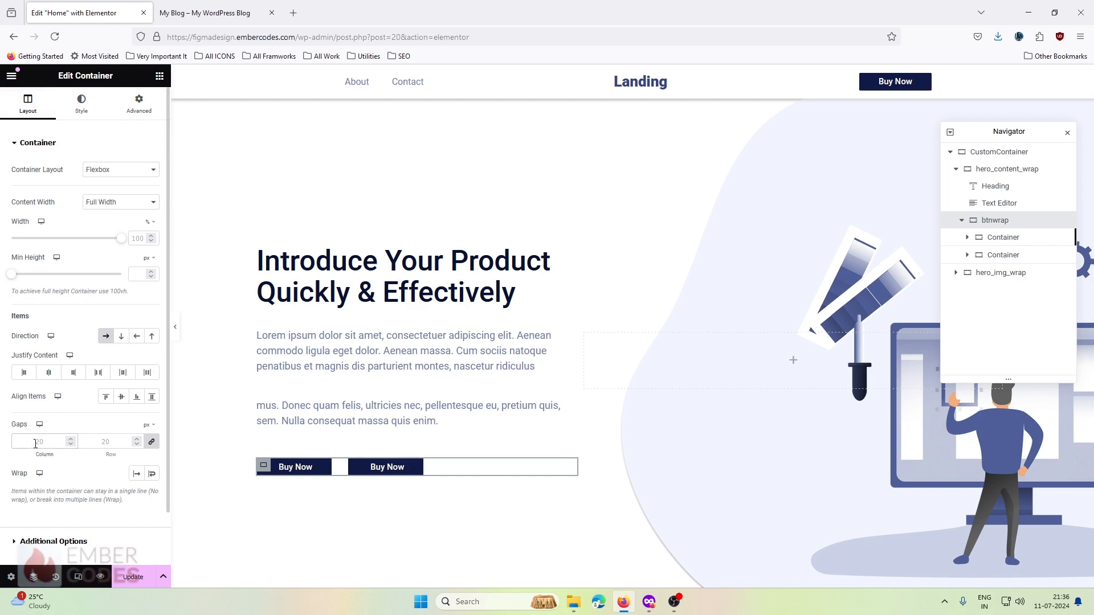
left_click(36, 442)
type("0")
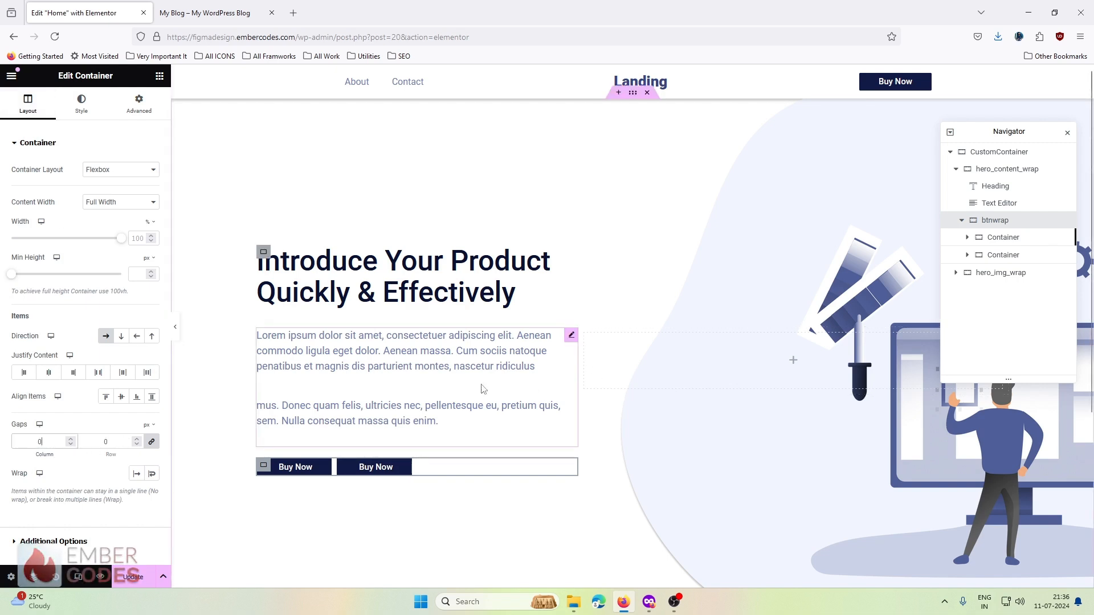
Copy the first hero button's label from Figma and set the first Elementor button's text to "Purchase UI Kit".
left_click(303, 466)
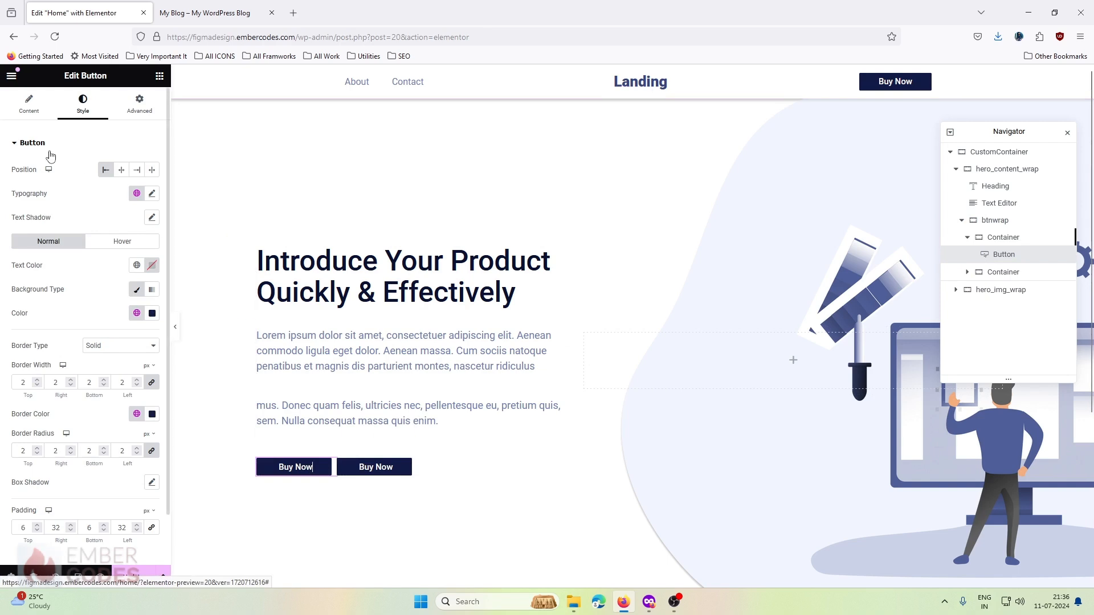
left_click(29, 104)
key("alt+Tab")
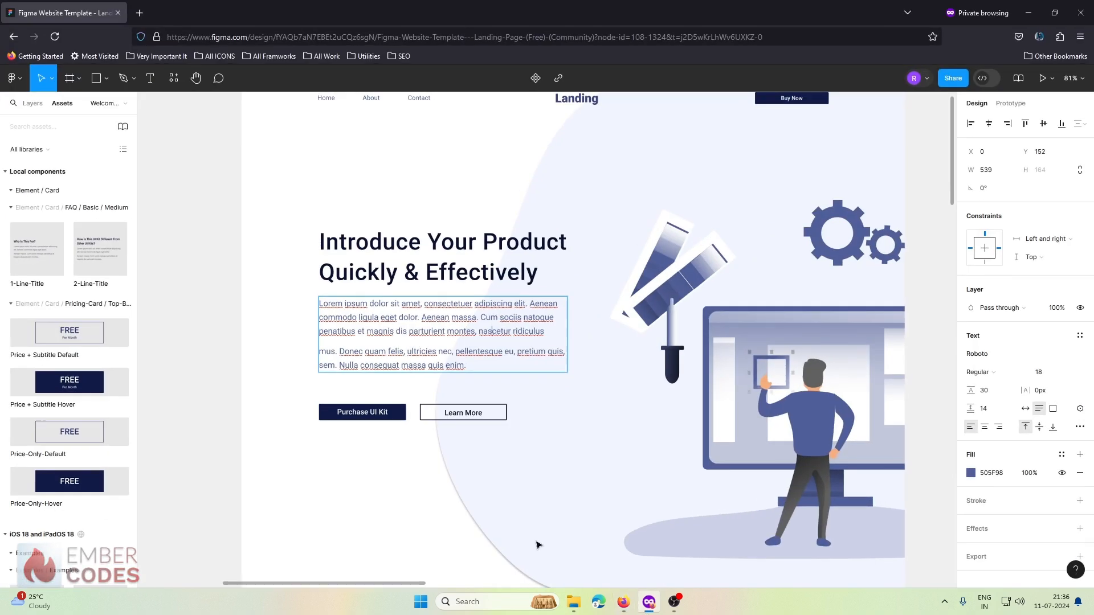
double_click(370, 418)
key("ctrl+c")
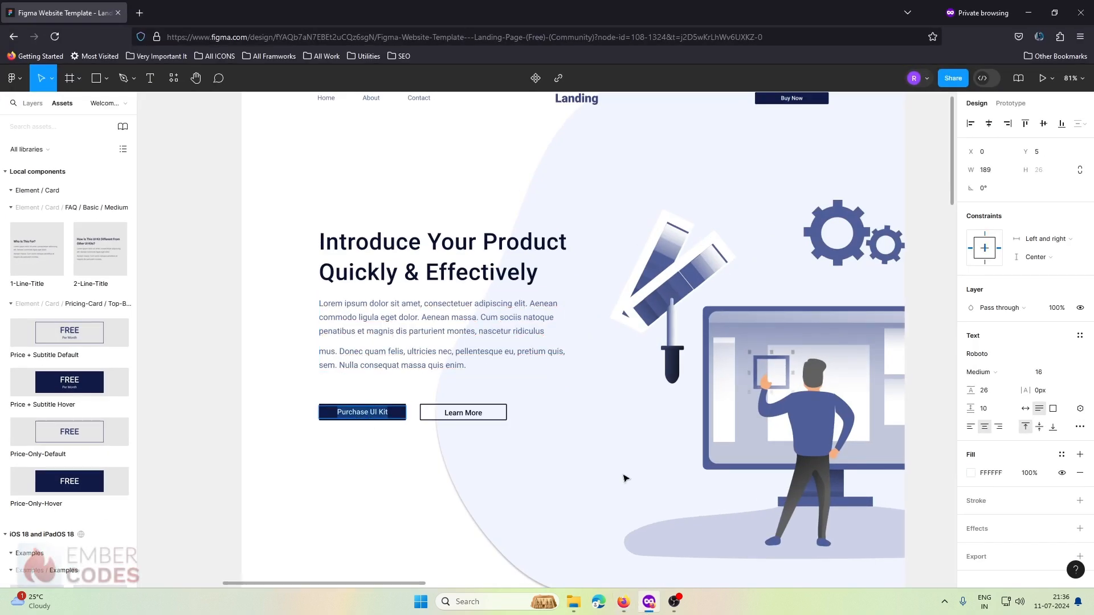
key("alt+Tab")
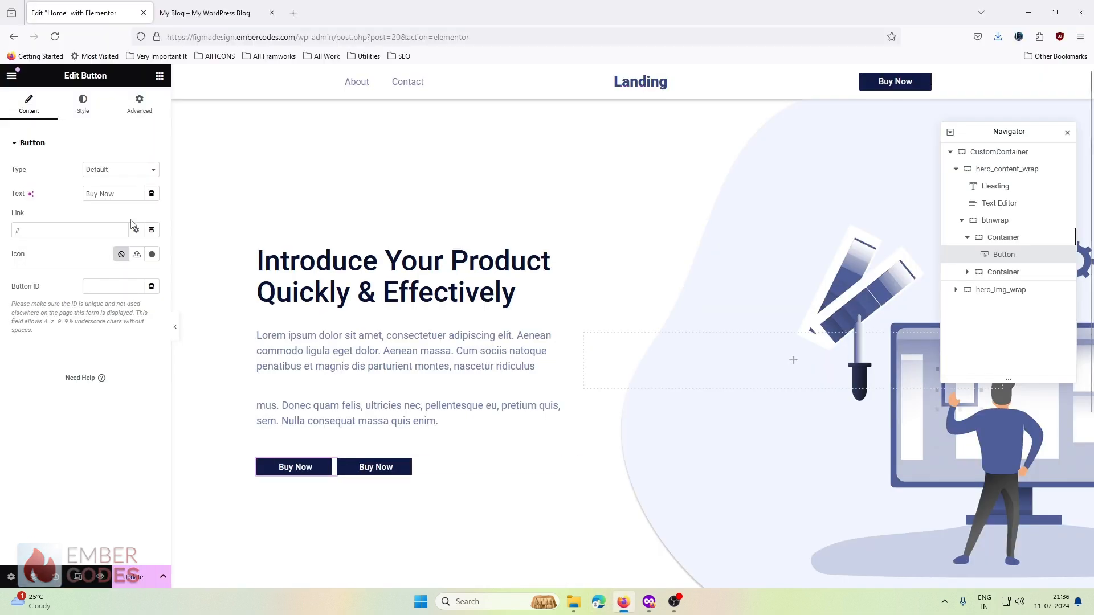
key("ctrl+v")
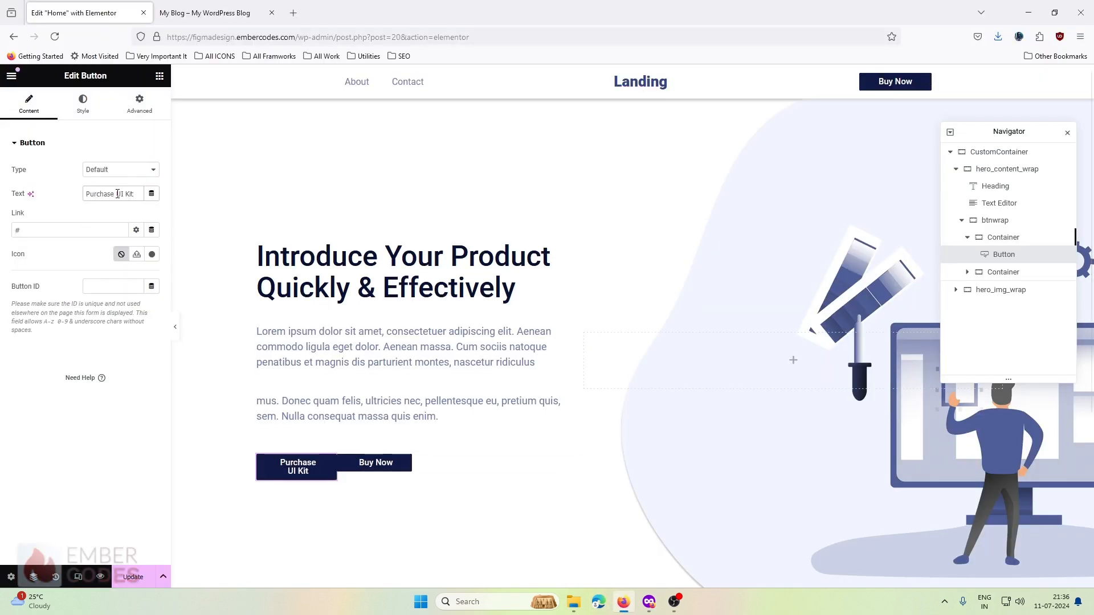
Set the second button's text to "Learn More" as in Figma, and widen the first button's container so its label fits on one line.
left_click(375, 465)
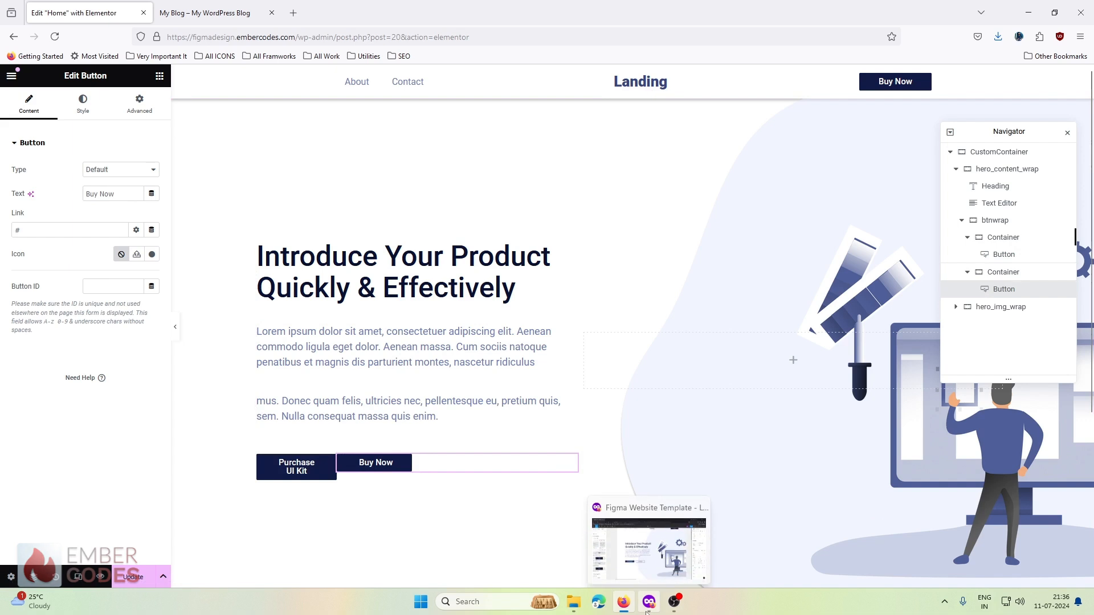
left_click(649, 602)
double_click(460, 414)
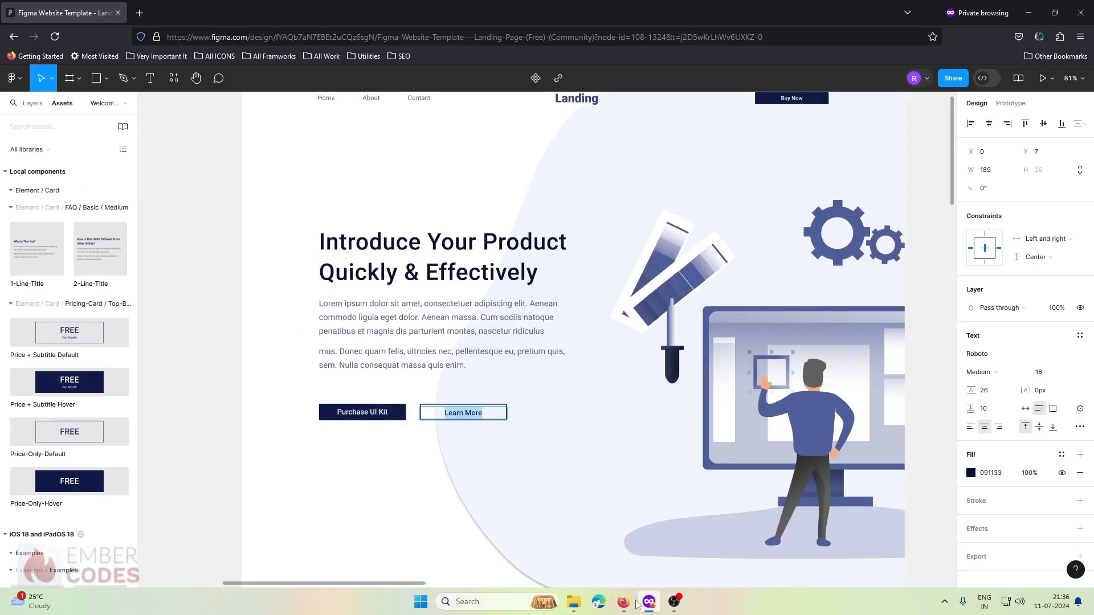
left_click(624, 602)
type("Learn More")
left_click_drag(325, 466, 390, 467)
left_click(413, 402)
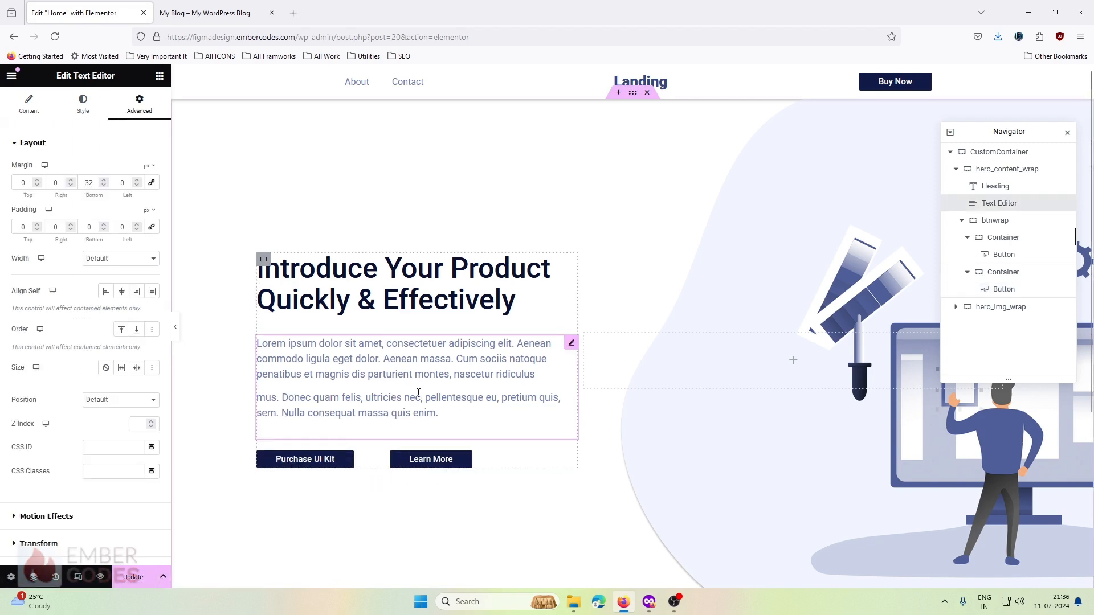
Check the Purchase UI Kit button's text properties in Figma and set its font size in Elementor to 16 px.
left_click(650, 601)
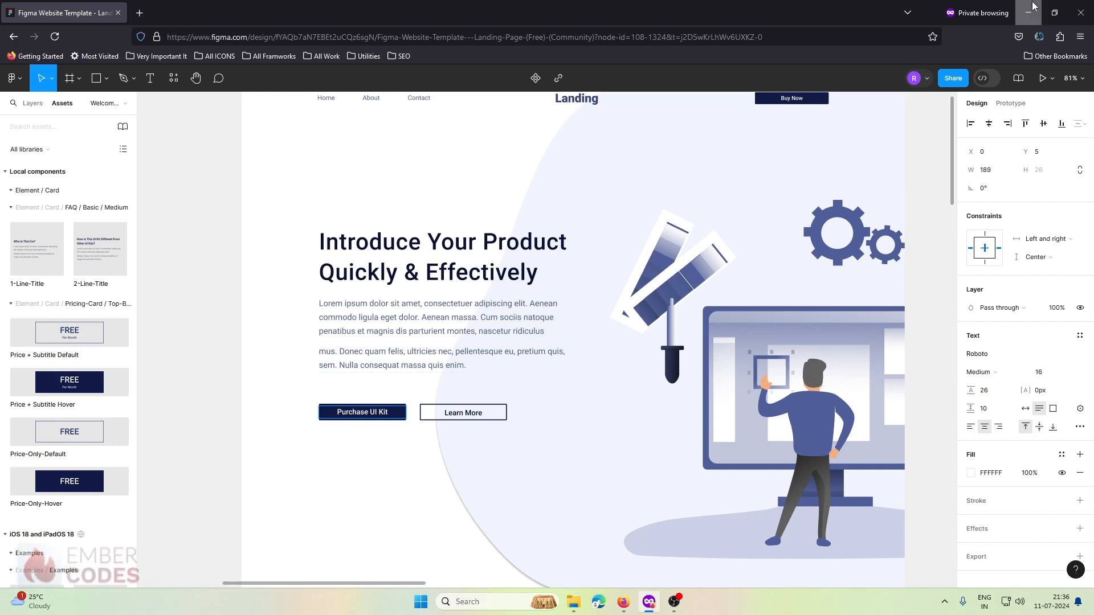
key("alt+Tab")
left_click(322, 466)
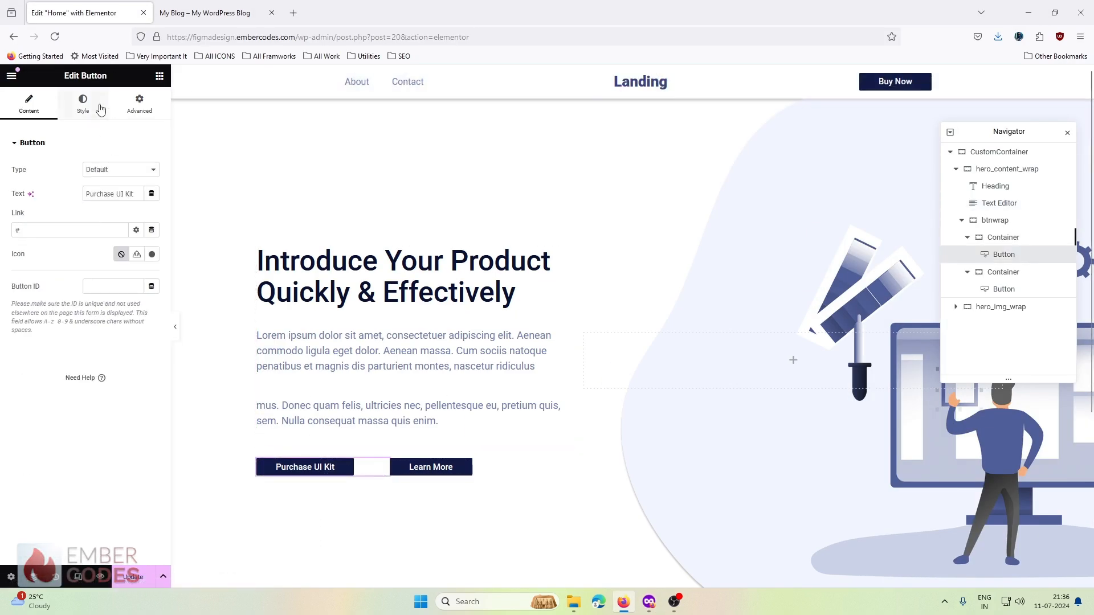
left_click(82, 104)
left_click(152, 195)
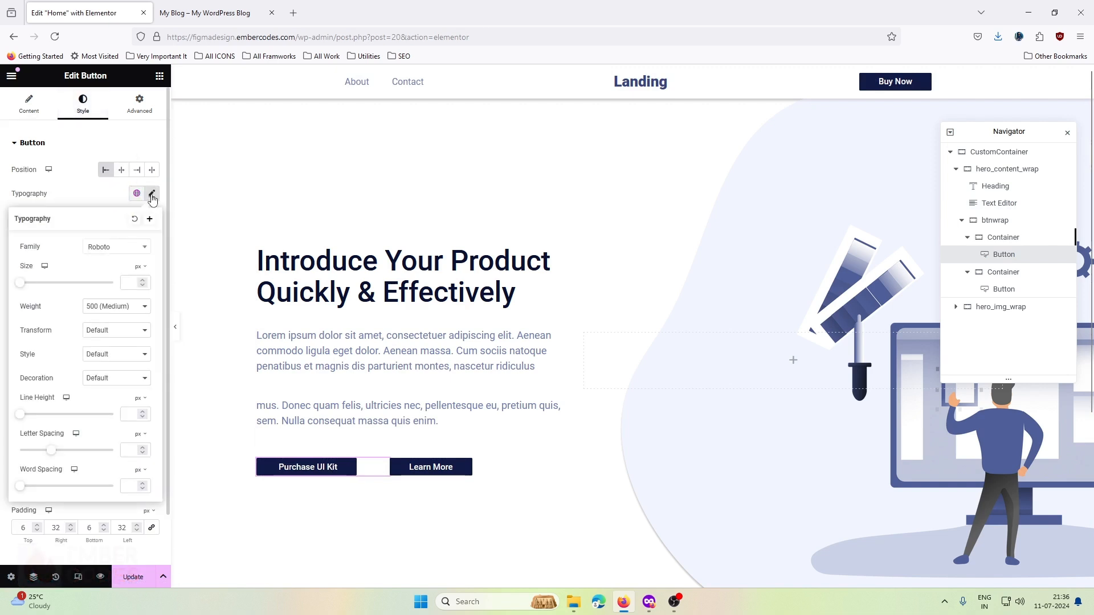
left_click(132, 282)
type("16")
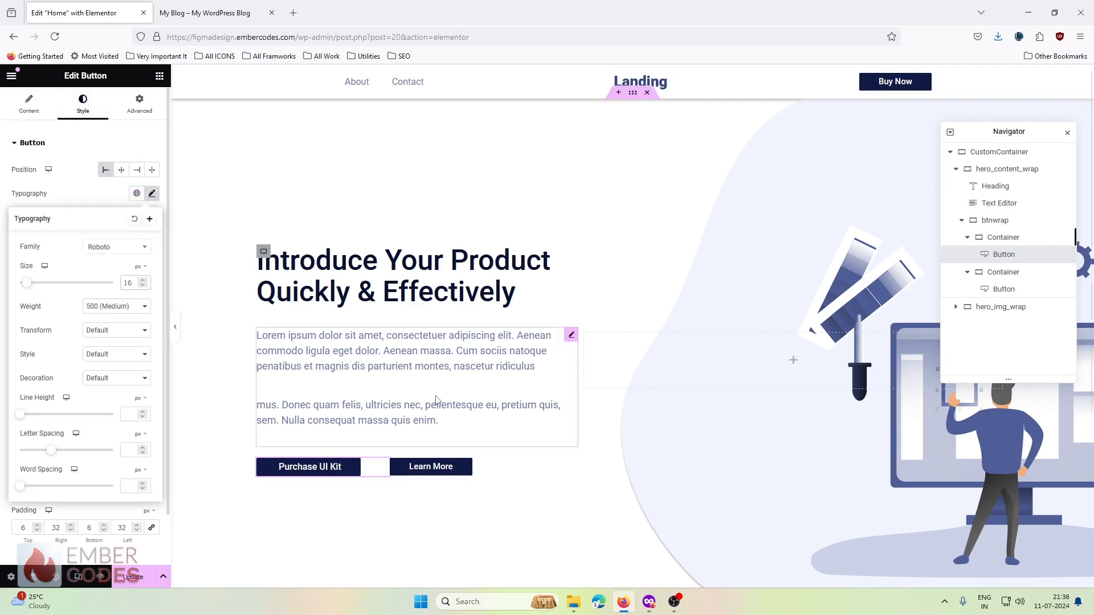
Set the Learn More button's font size to 16 px in its typography settings.
left_click(420, 468)
left_click(83, 104)
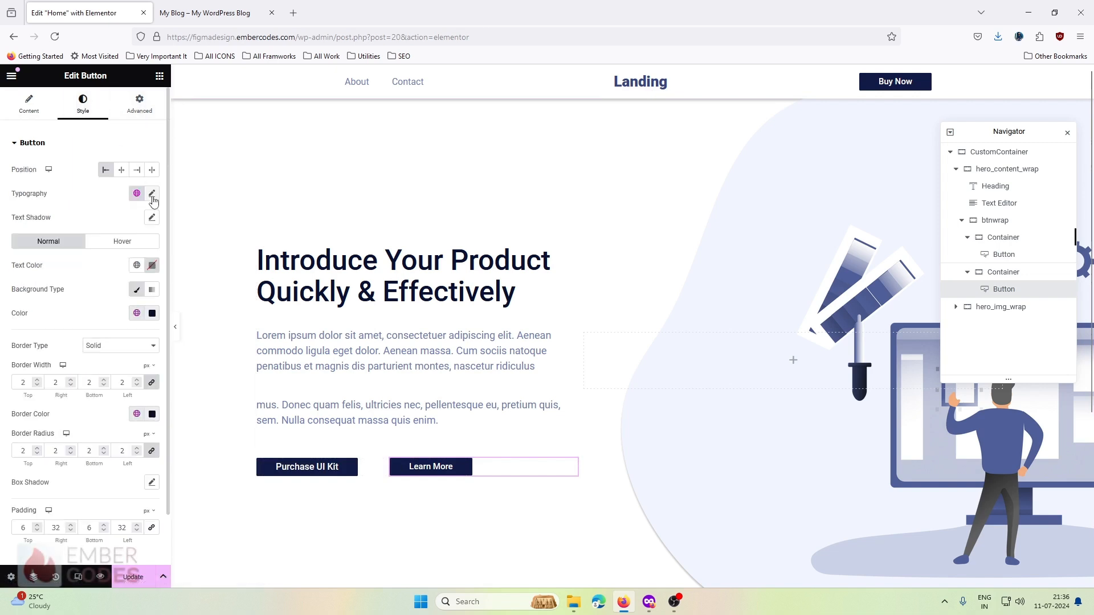
left_click(151, 194)
left_click(129, 283)
type("16")
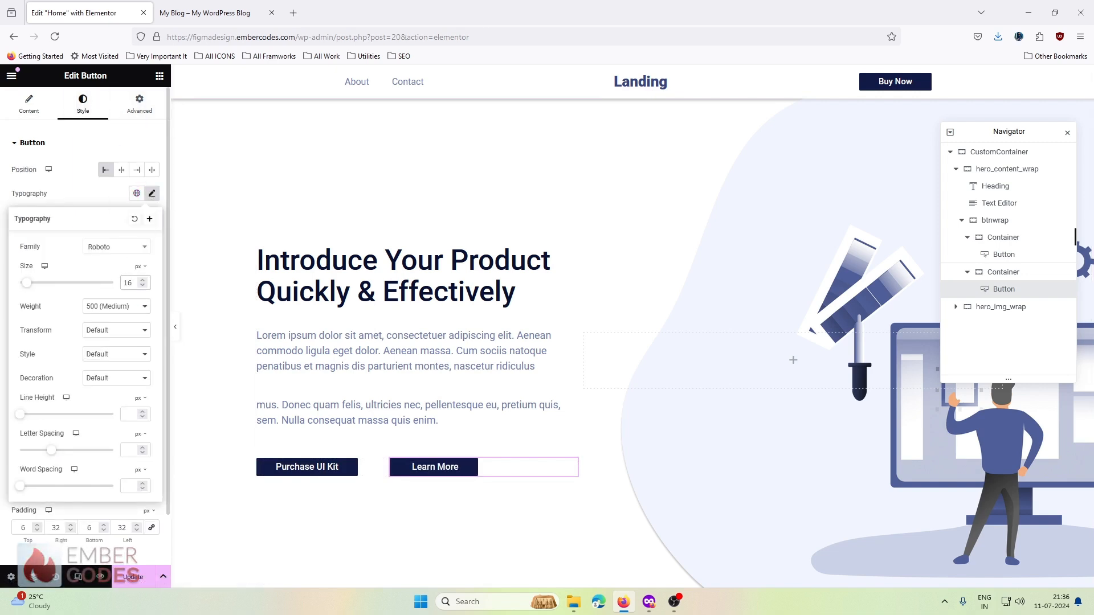
left_click(89, 204)
Make the Learn More button's background color fully transparent (#111B4700).
left_click(137, 313)
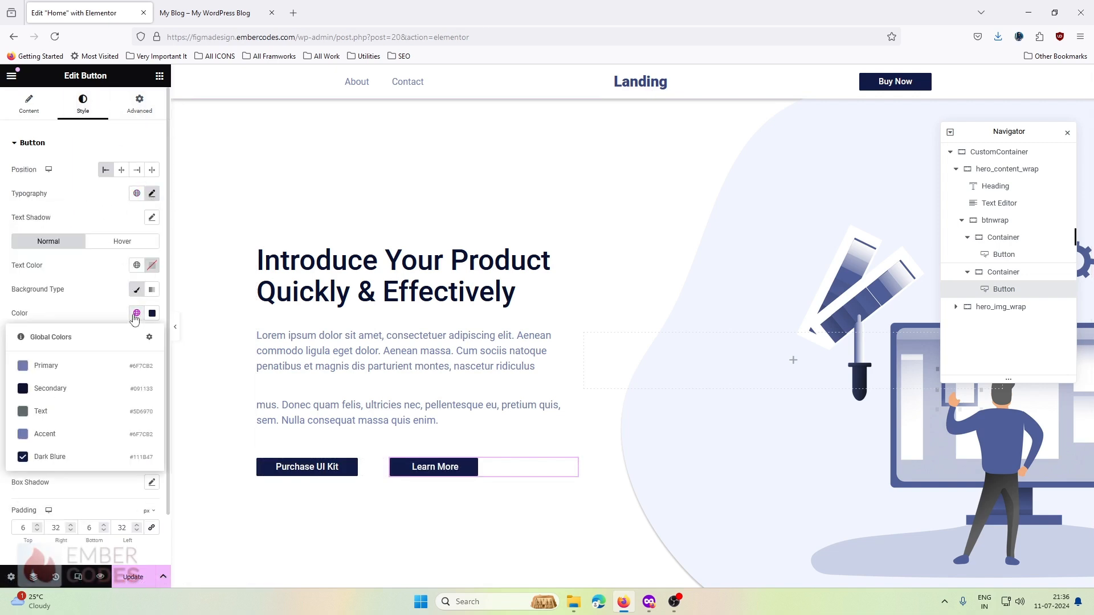
left_click(135, 312)
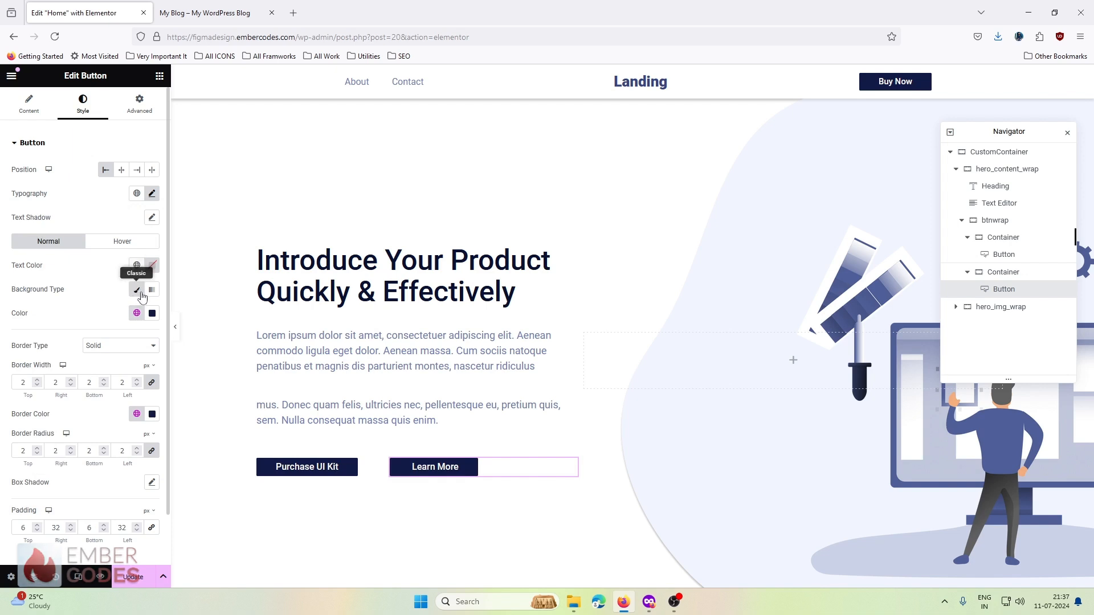
left_click(152, 313)
left_click_drag(126, 462, 80, 462)
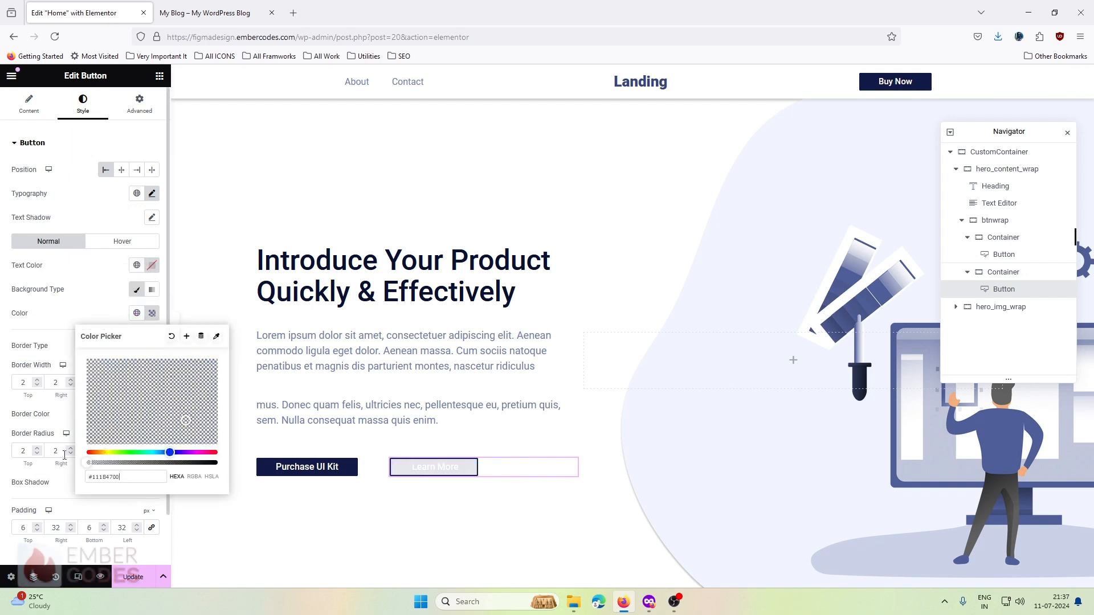
left_click(59, 325)
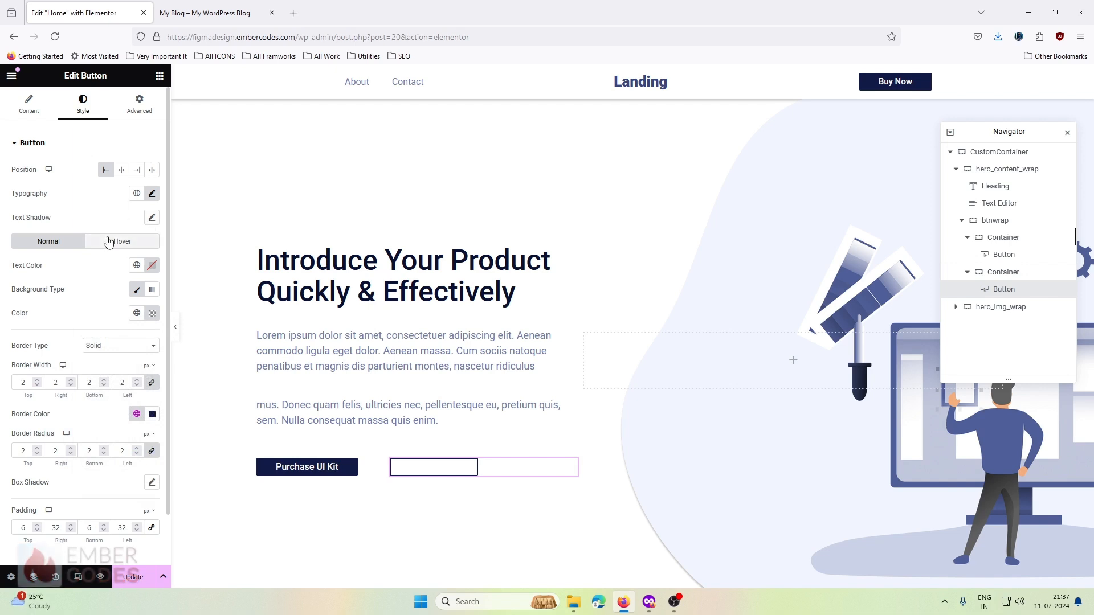
Set the Learn More button's text color to the global Secondary color.
scroll(120, 223, "down", 1)
left_click(137, 209)
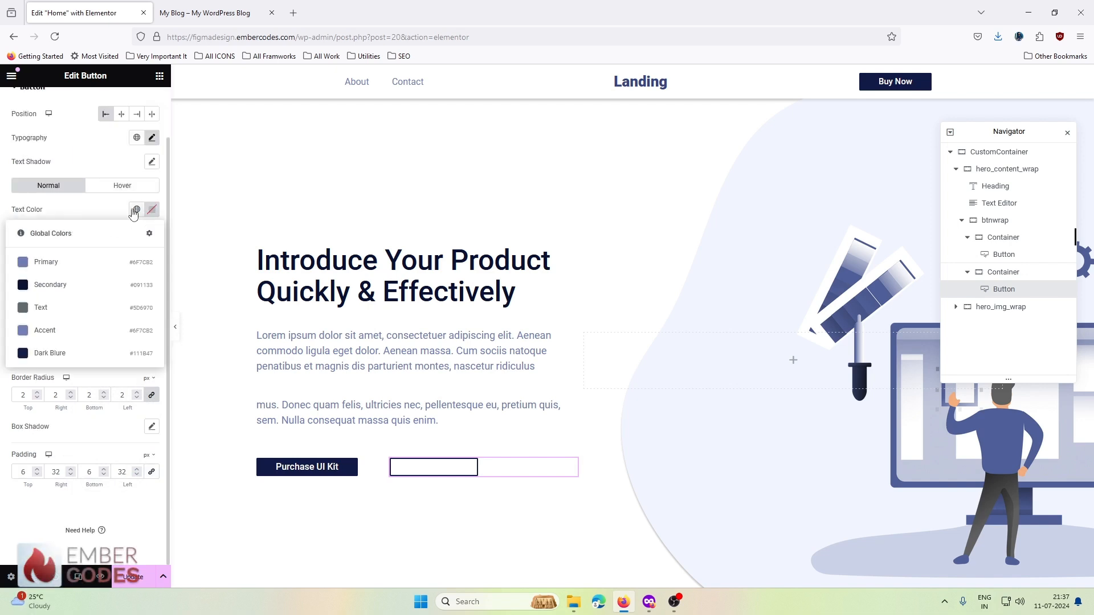
left_click(63, 284)
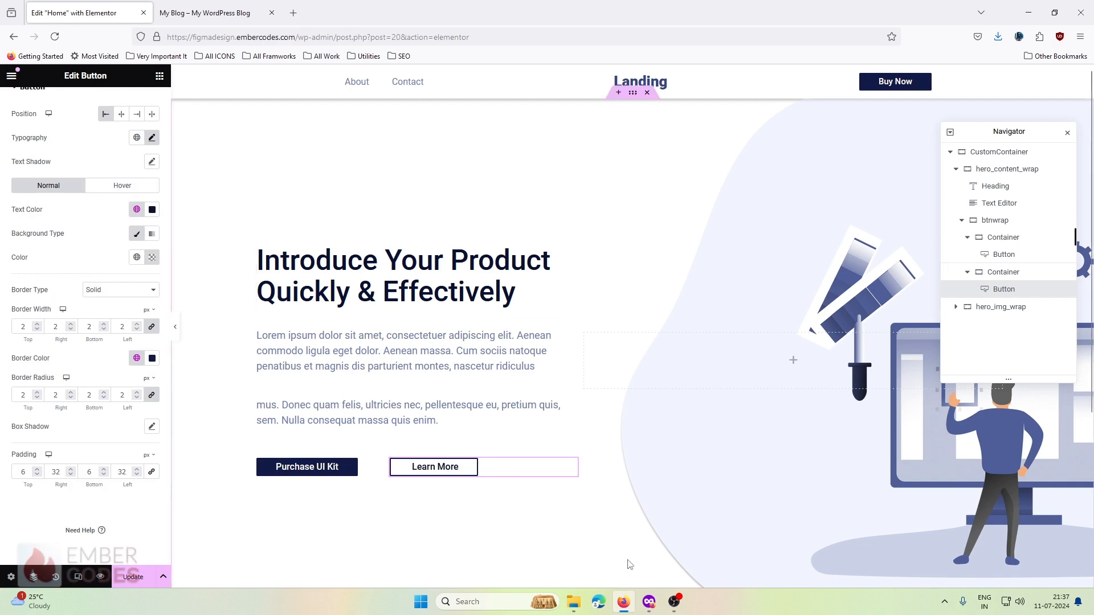
left_click(650, 608)
left_click(650, 610)
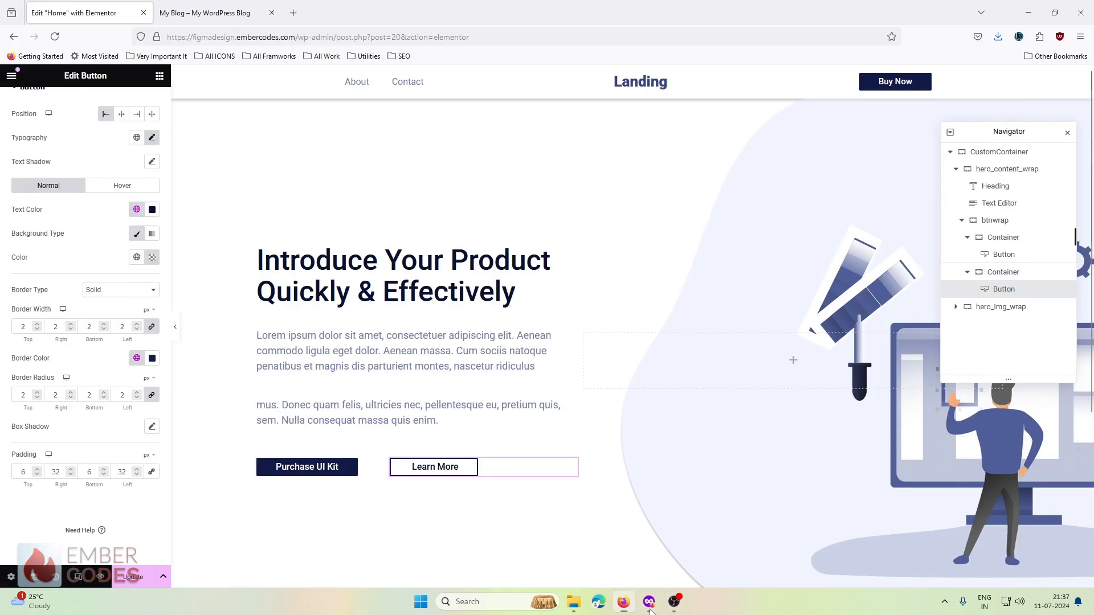
left_click(650, 610)
left_click(651, 608)
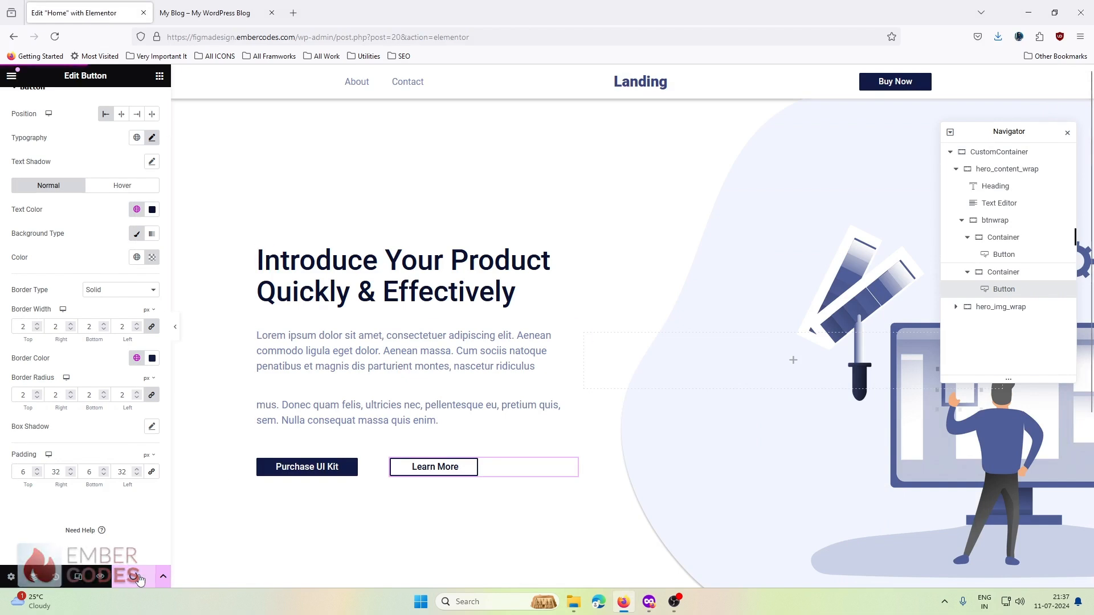
Update the Home page and reload the live site to check its front page.
left_click(199, 11)
key("F5")
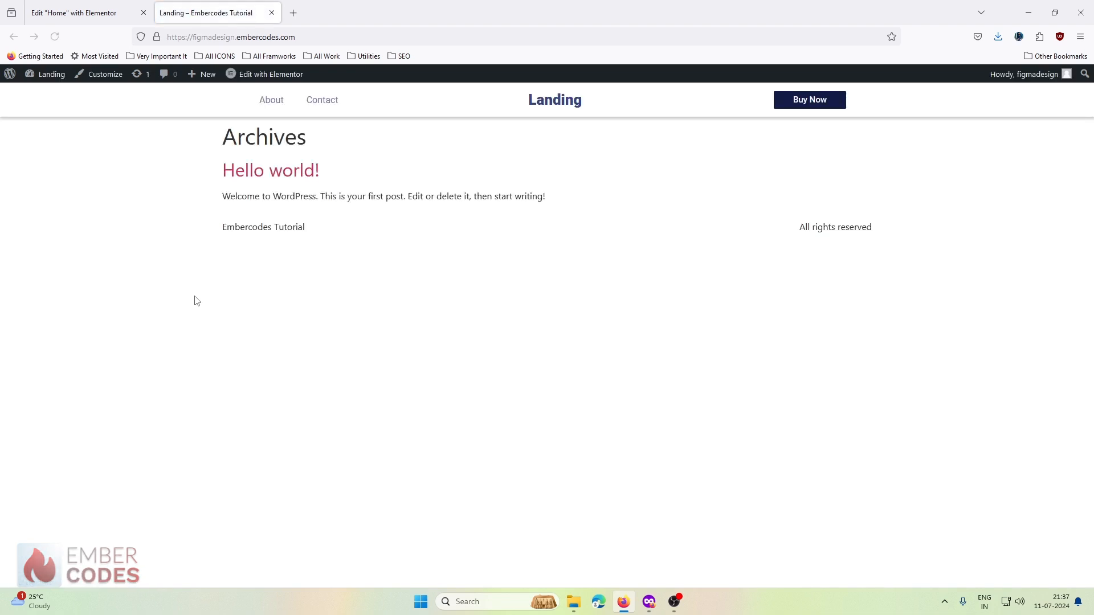
left_click_drag(217, 141, 498, 244)
left_click(483, 248)
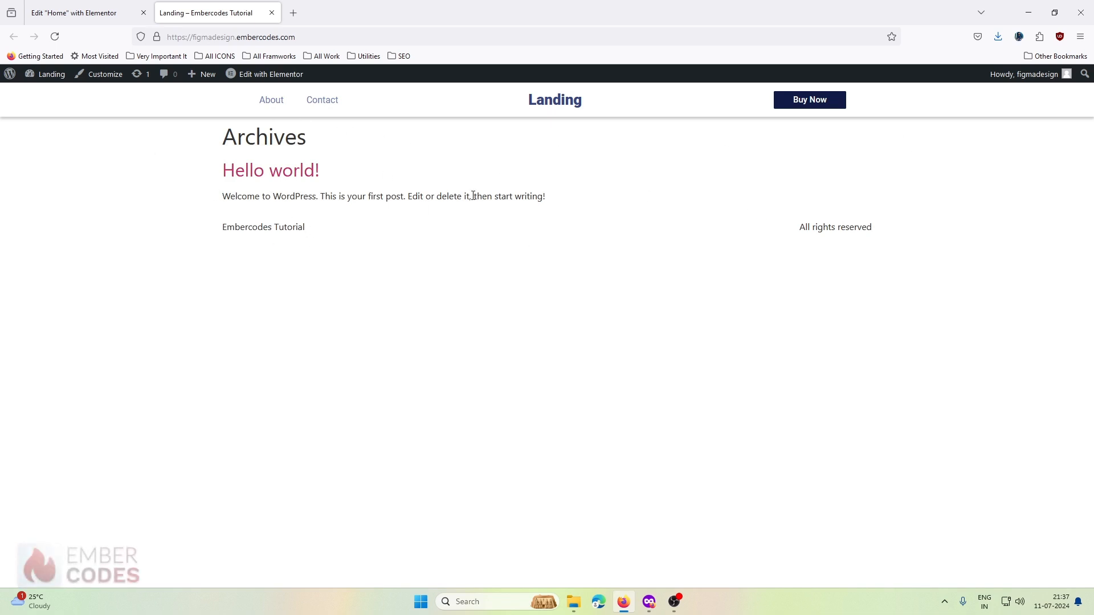
Go to the WordPress Reading Settings and set the homepage to display a static page.
left_click(46, 74)
mouse_move(39, 372)
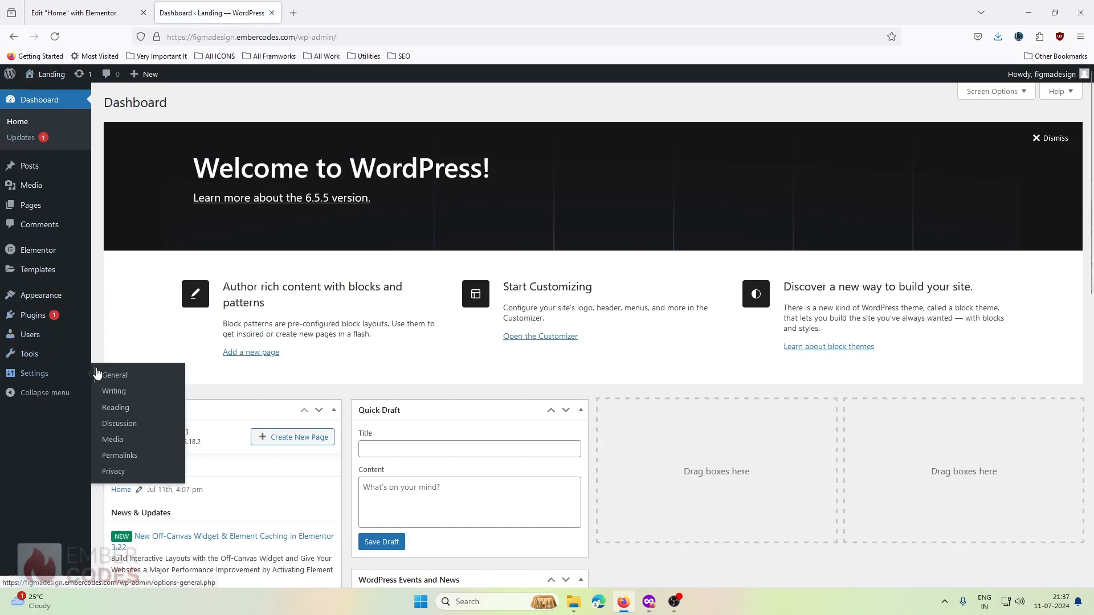
left_click(114, 408)
left_click(233, 152)
left_click(234, 153)
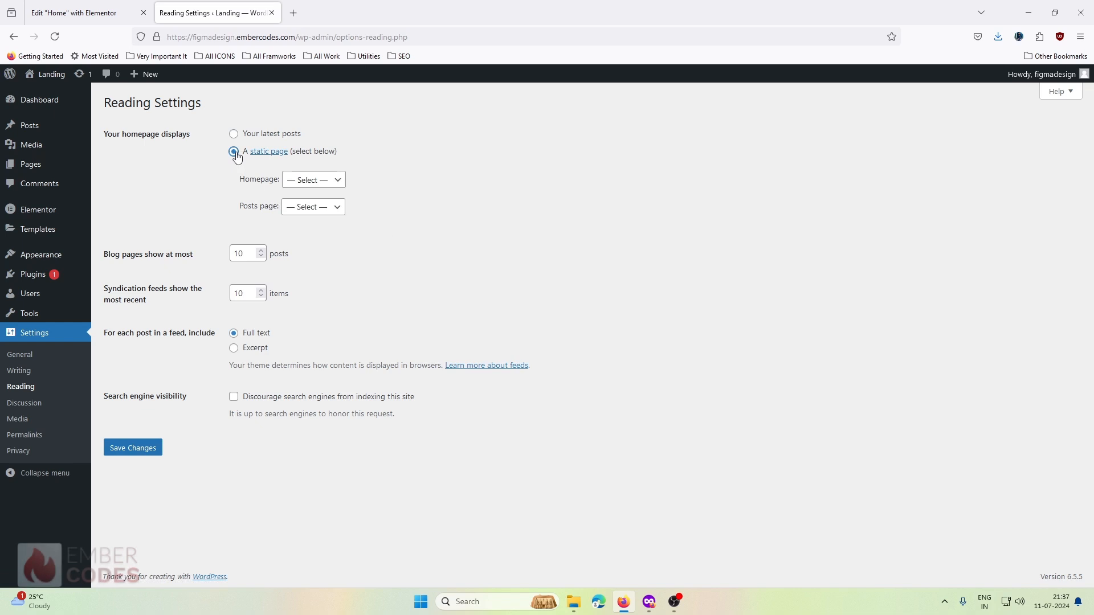
Choose Home as the static homepage, leave the posts page unselected and save the reading settings.
left_click(317, 180)
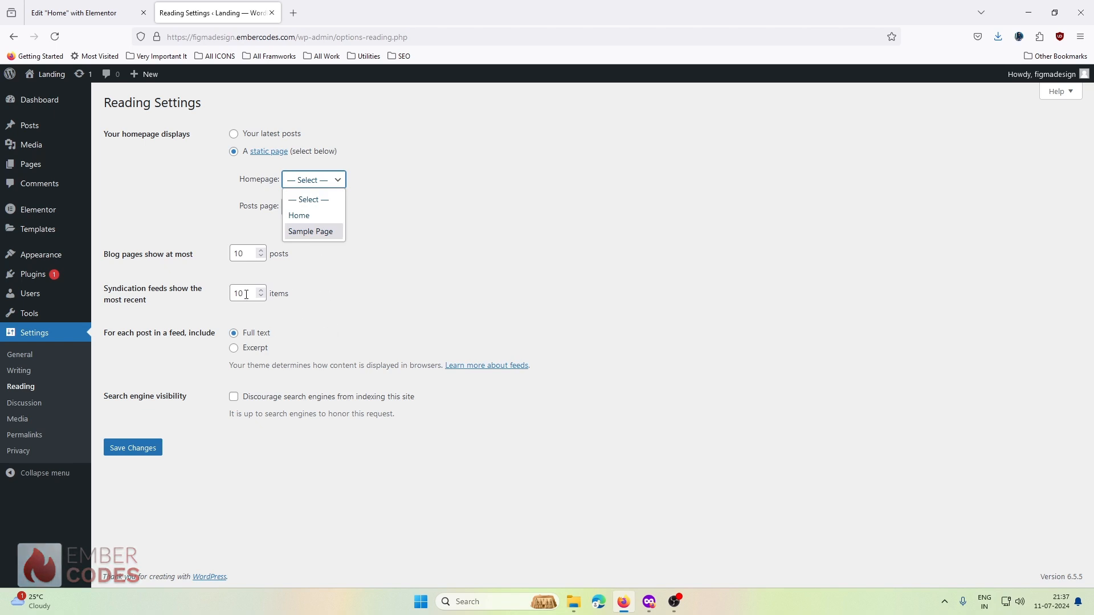
left_click(306, 215)
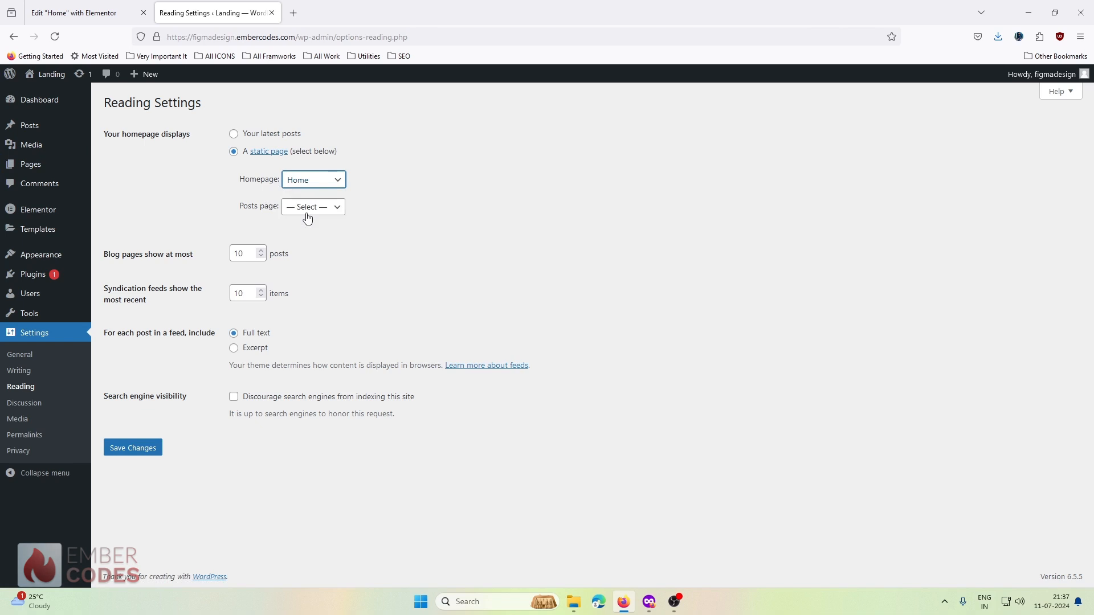
left_click(307, 214)
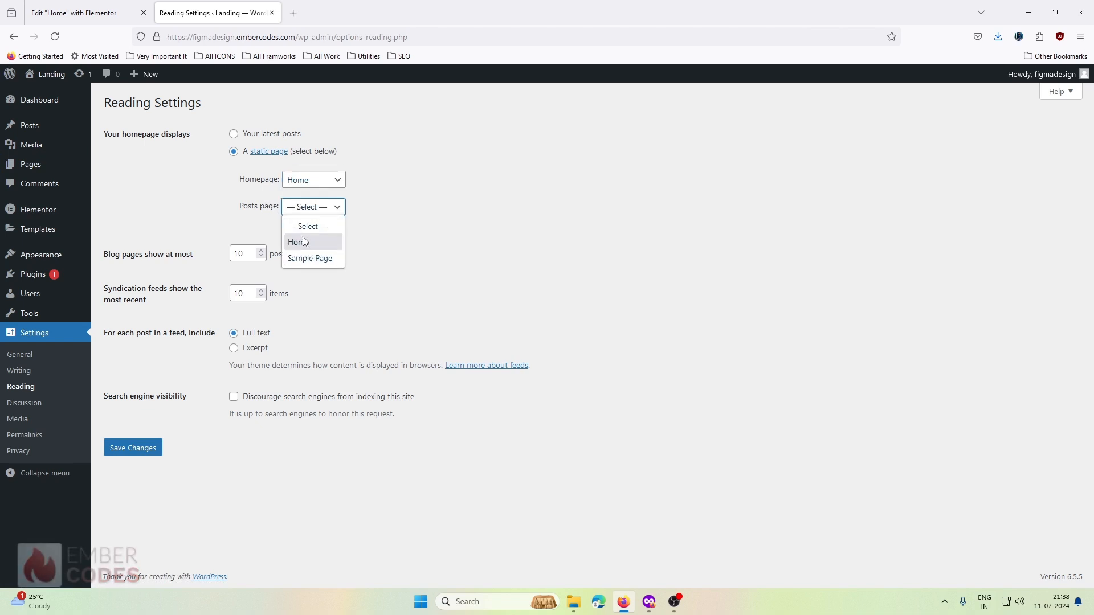
left_click(250, 242)
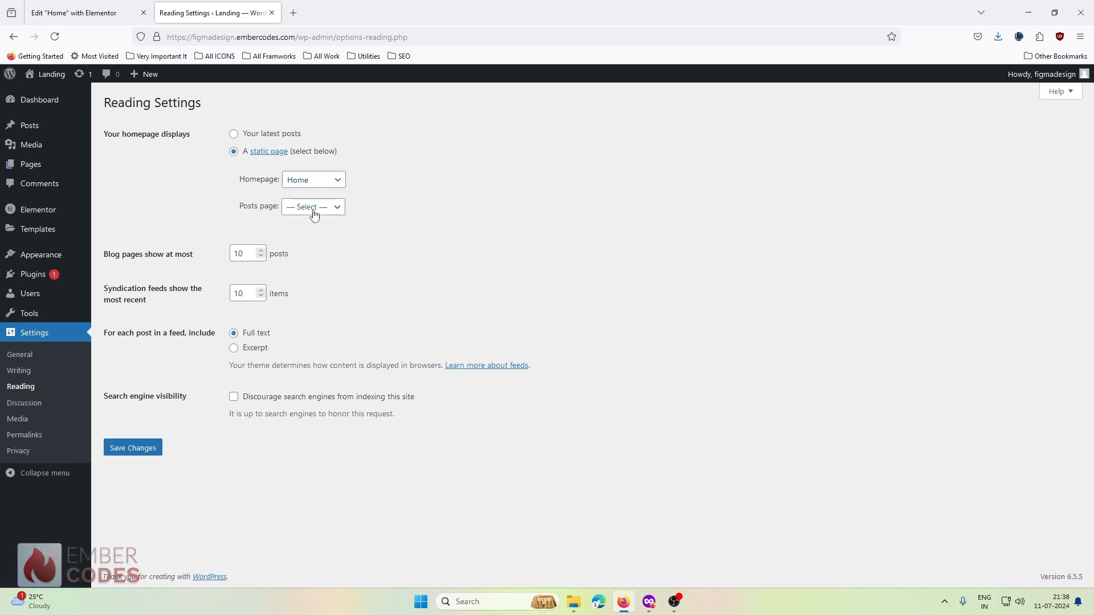
left_click(132, 451)
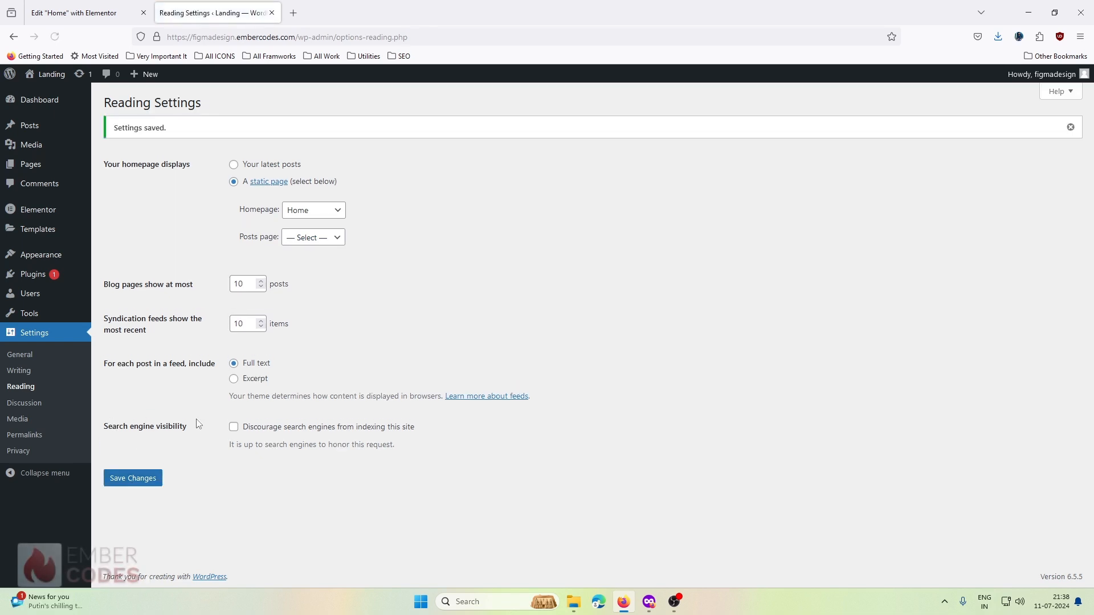
Review the hero section on the live site in a new tab, and check the CustomContainer's layout settings in the Home editor.
middle_click(57, 78)
left_click(307, 5)
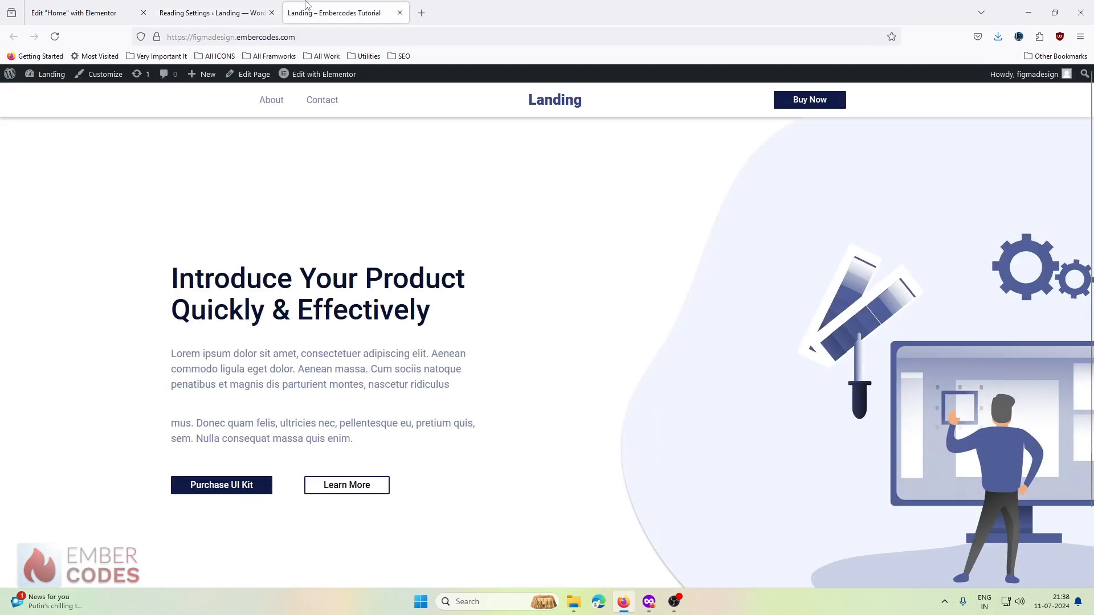
scroll(194, 222, "down", 2)
scroll(194, 222, "up", 2)
scroll(194, 222, "down", 1)
scroll(194, 222, "up", 1)
key("ctrl+Tab")
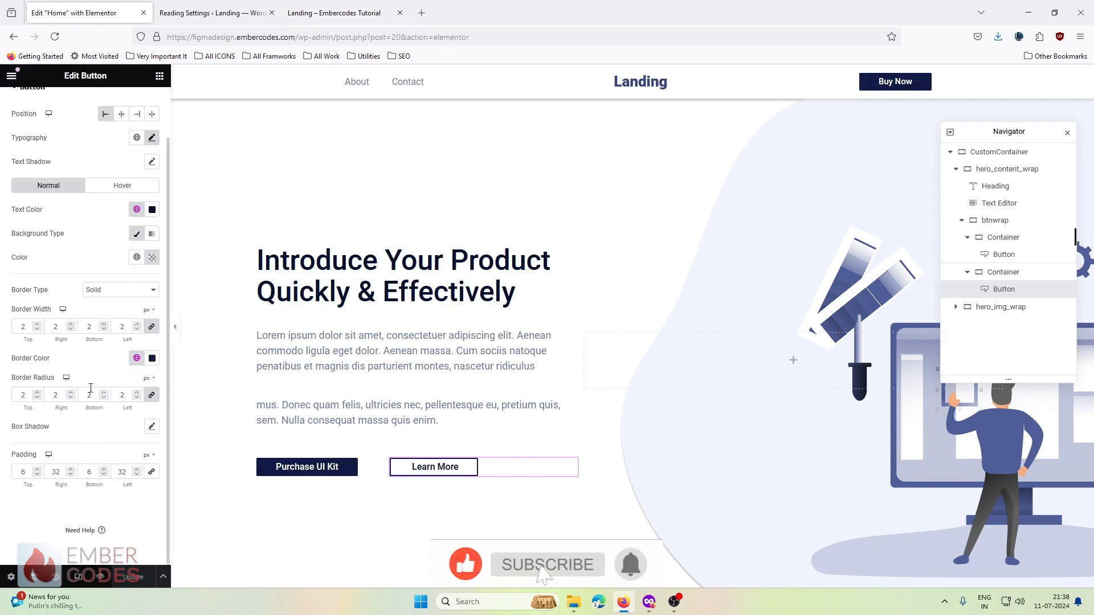
scroll(93, 388, "up", 2)
left_click(1001, 153)
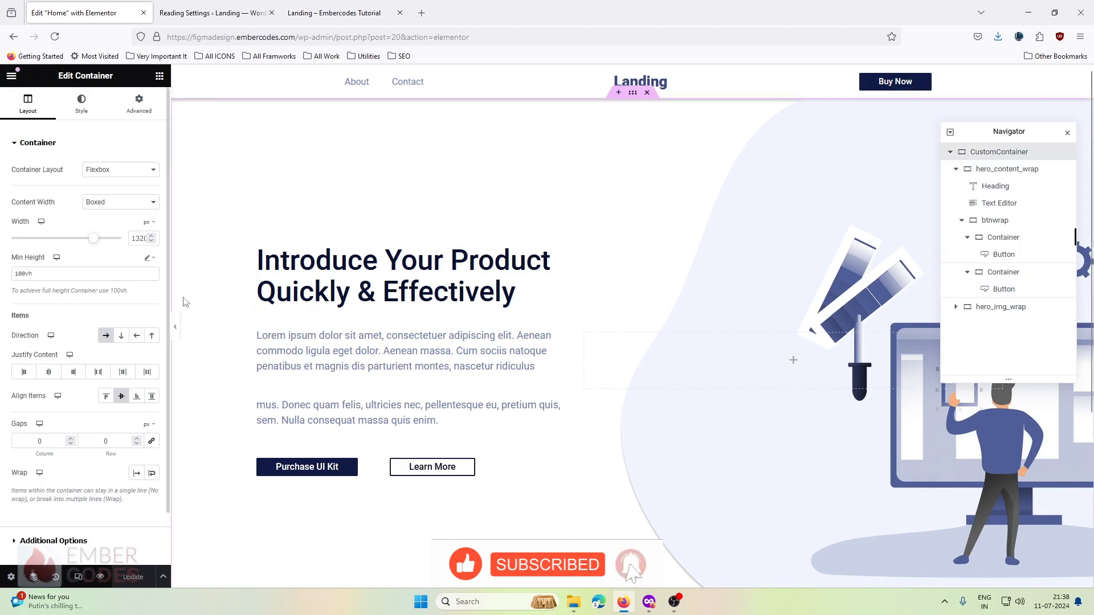
Open the Main Header template in Elementor, set its Custom Container's content width to Full Width and update the template.
left_click(333, 13)
mouse_move(315, 74)
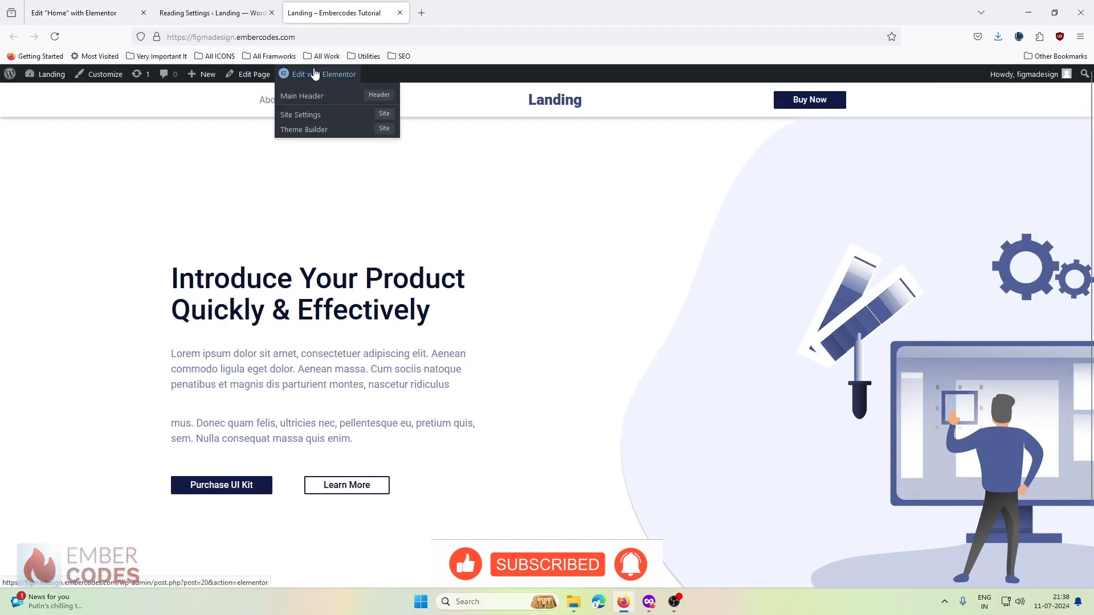
left_click(304, 96)
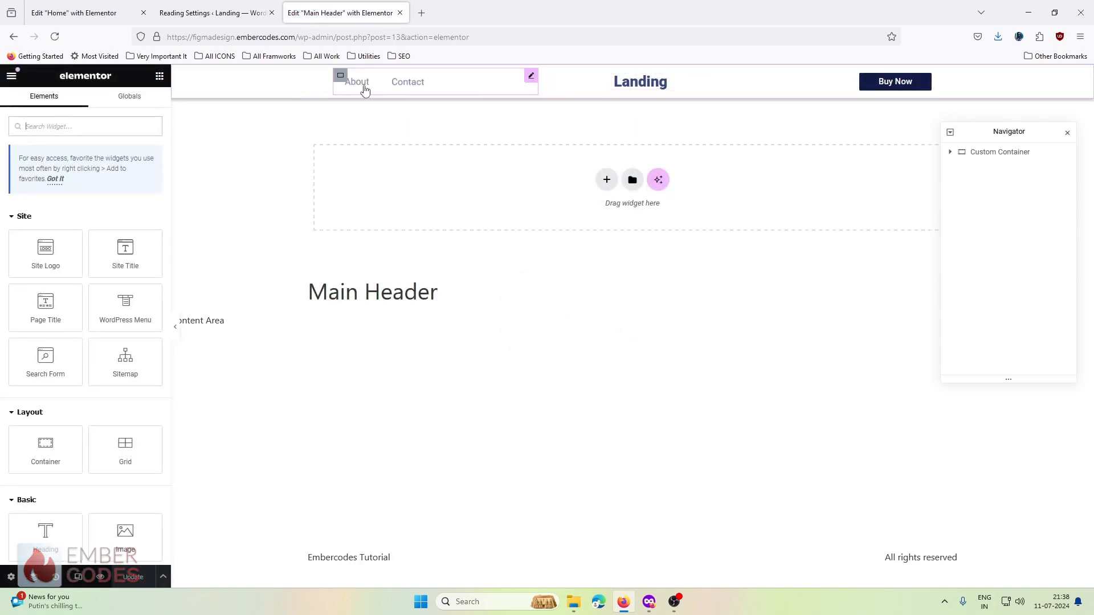
left_click(993, 152)
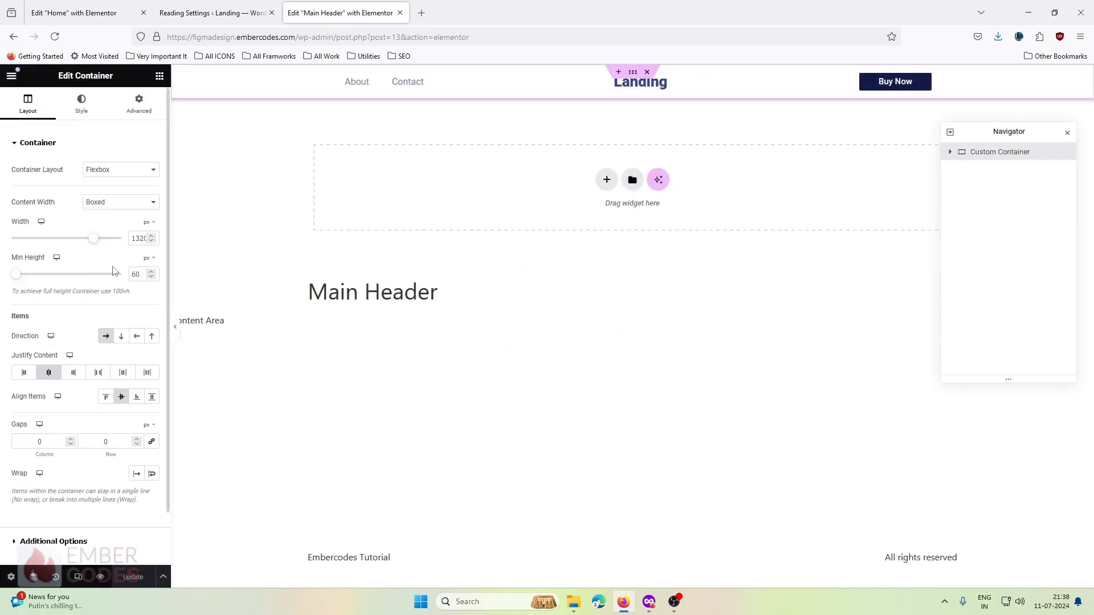
left_click(119, 205)
left_click(105, 230)
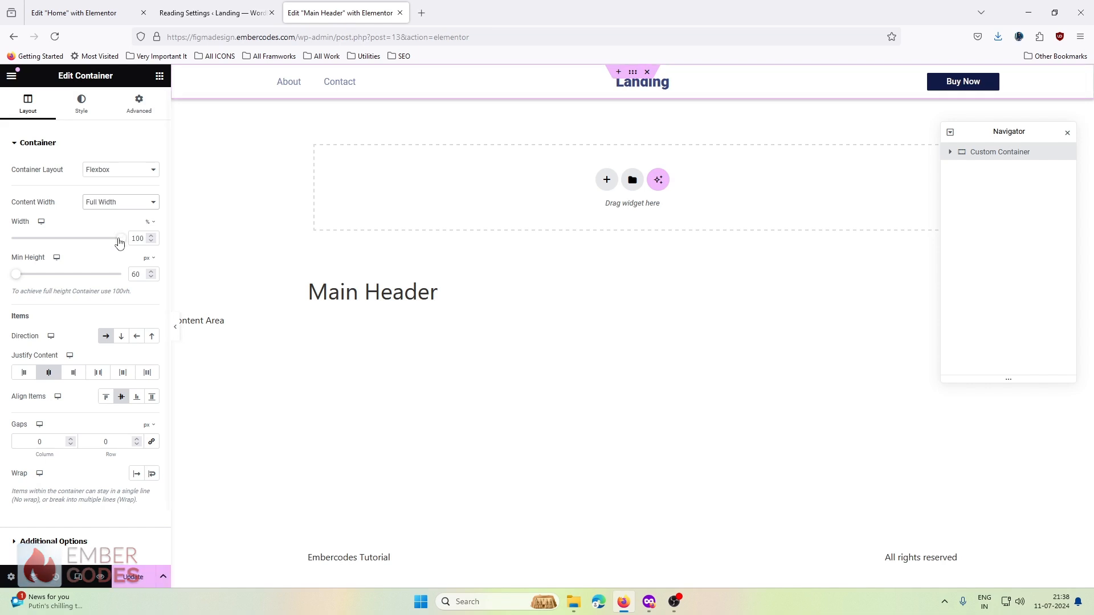
left_click(137, 570)
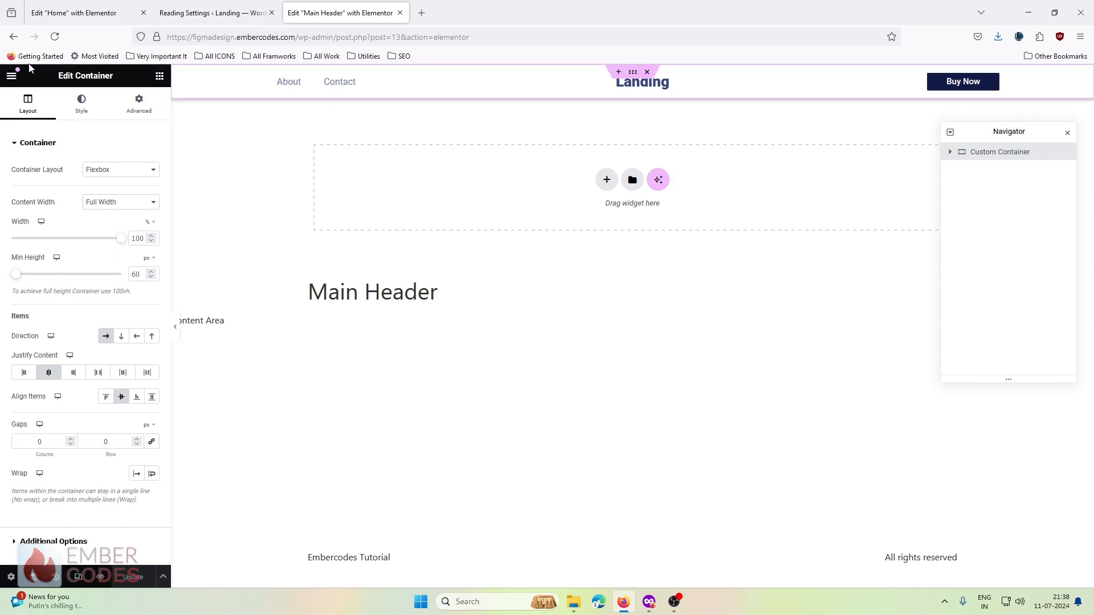
Exit the header editor to WordPress and open the live site in a new tab to check the header's alignment.
left_click(16, 75)
left_click(45, 318)
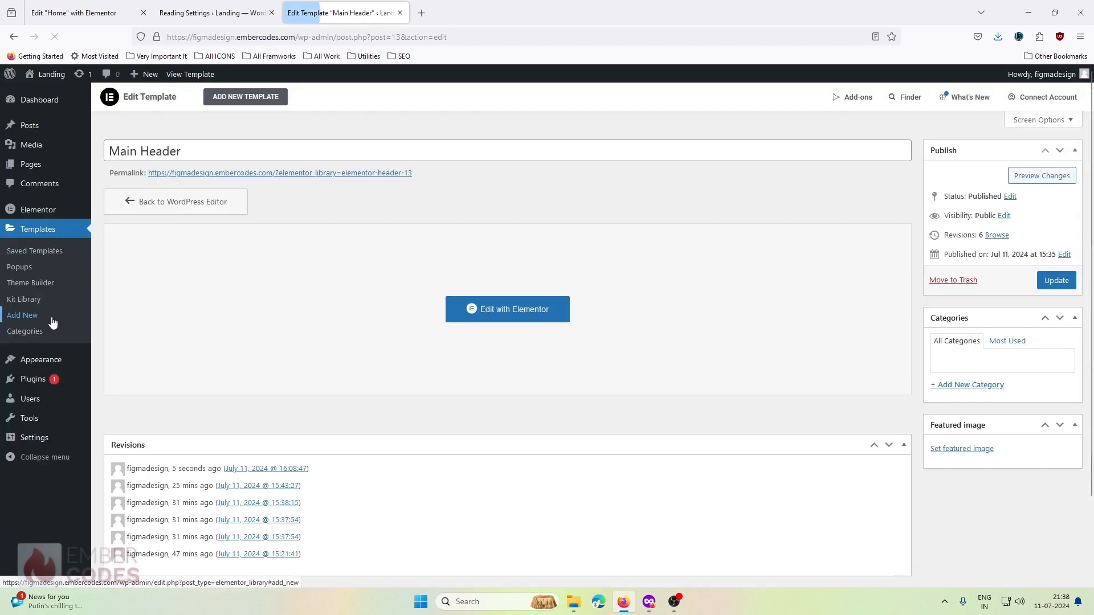
middle_click(42, 78)
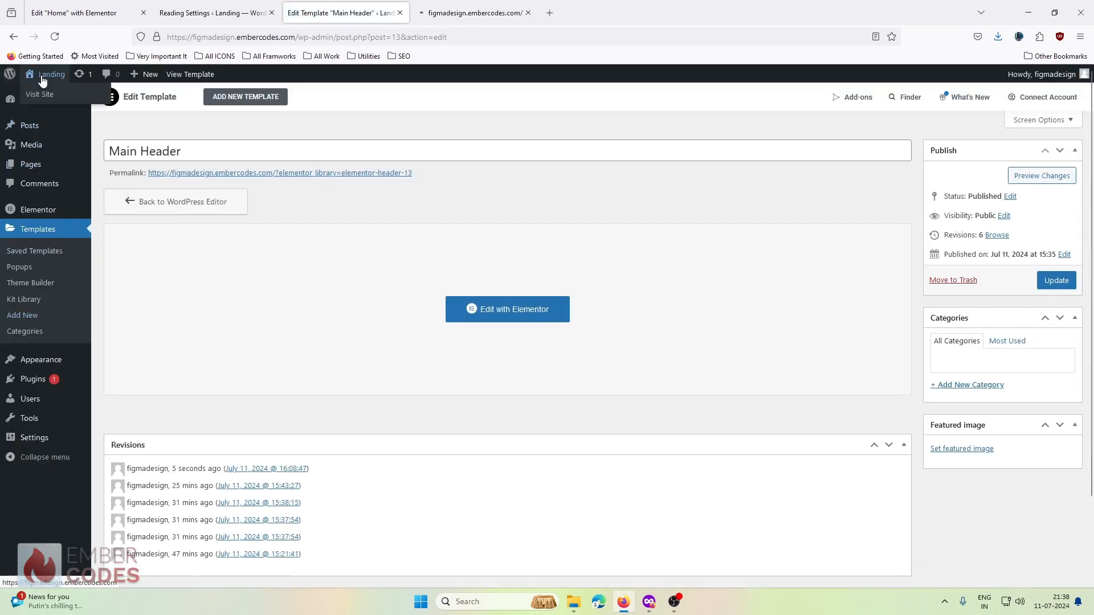
left_click(485, 11)
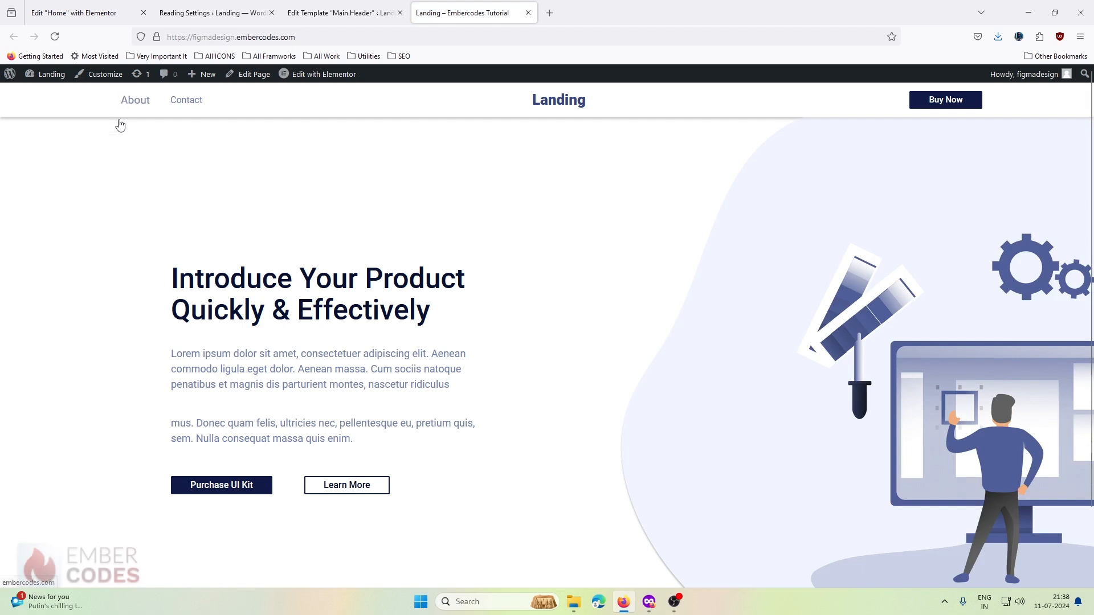
Inspect the live header's markup in the browser's developer tools, examining its outermost container and the child containers inside it.
right_click(288, 101)
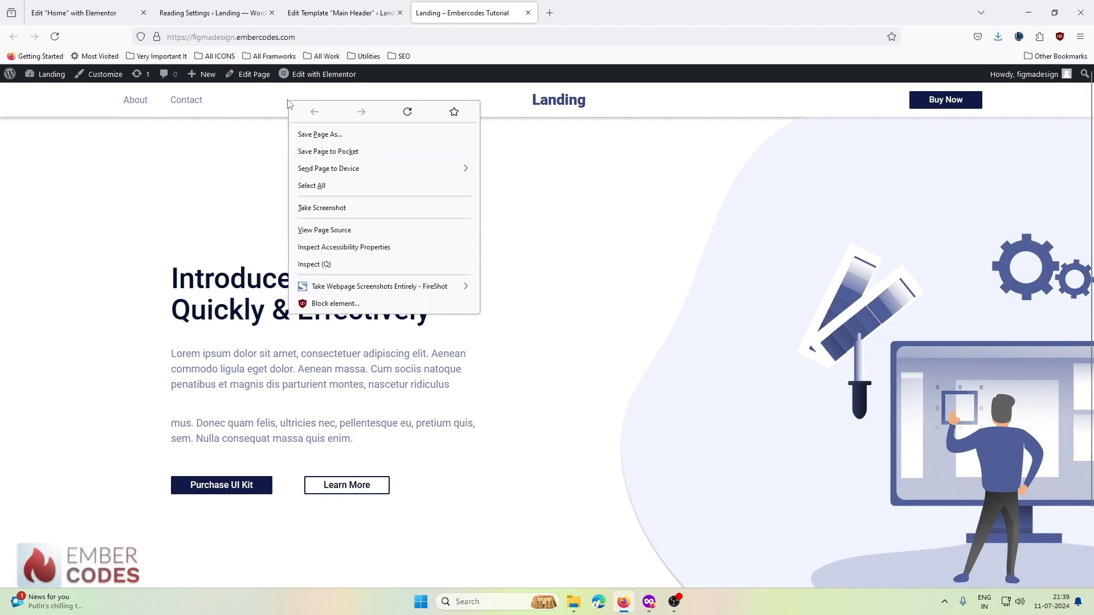
left_click(335, 263)
left_click_drag(810, 562, 782, 295)
left_click(10, 305)
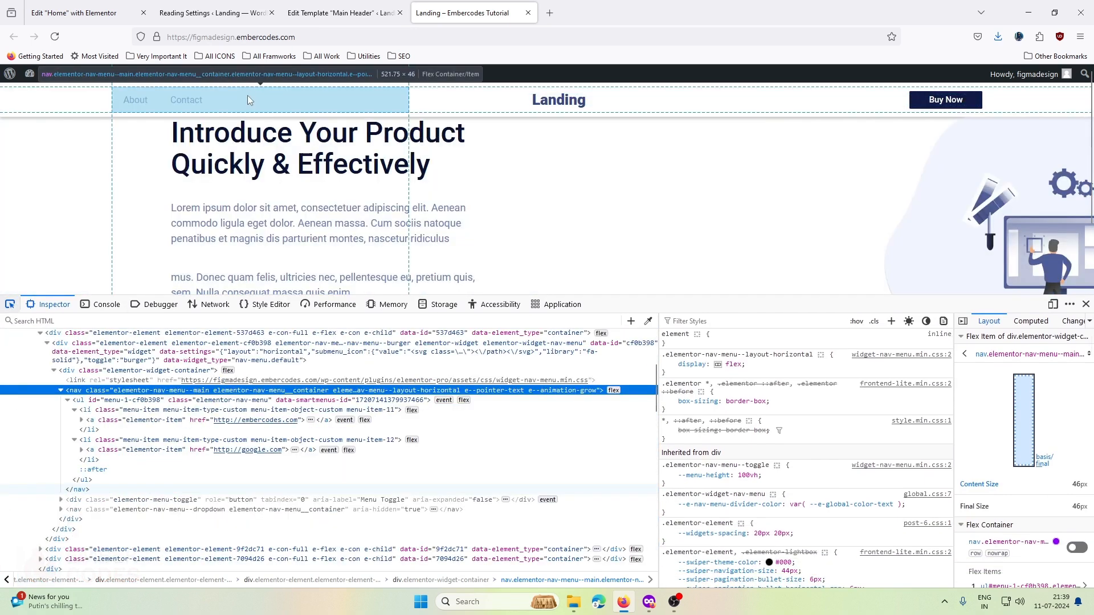
left_click(248, 100)
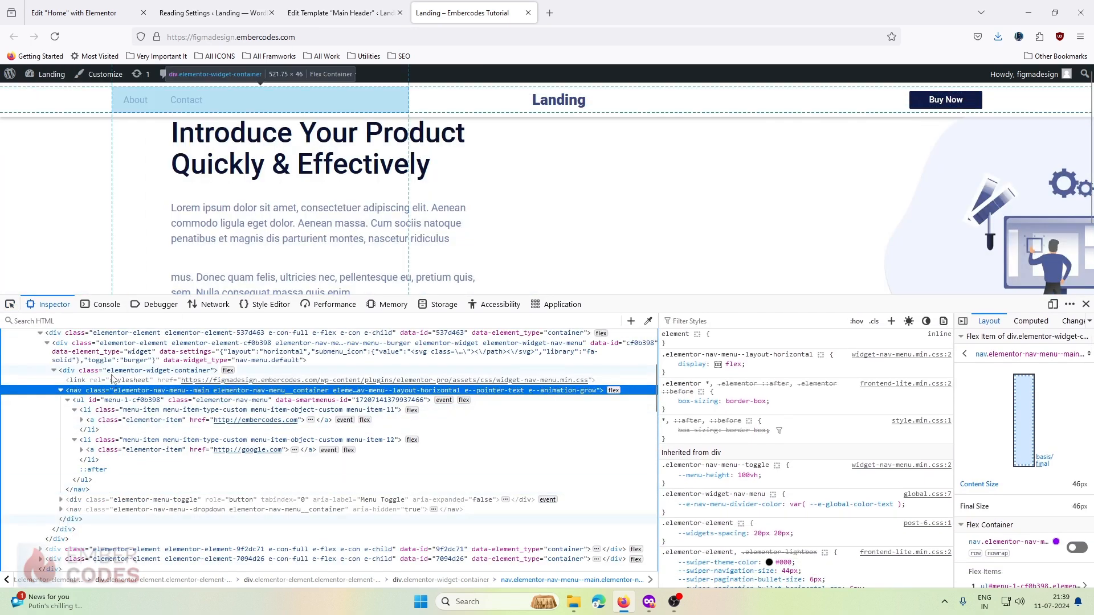
scroll(118, 360, "up", 2)
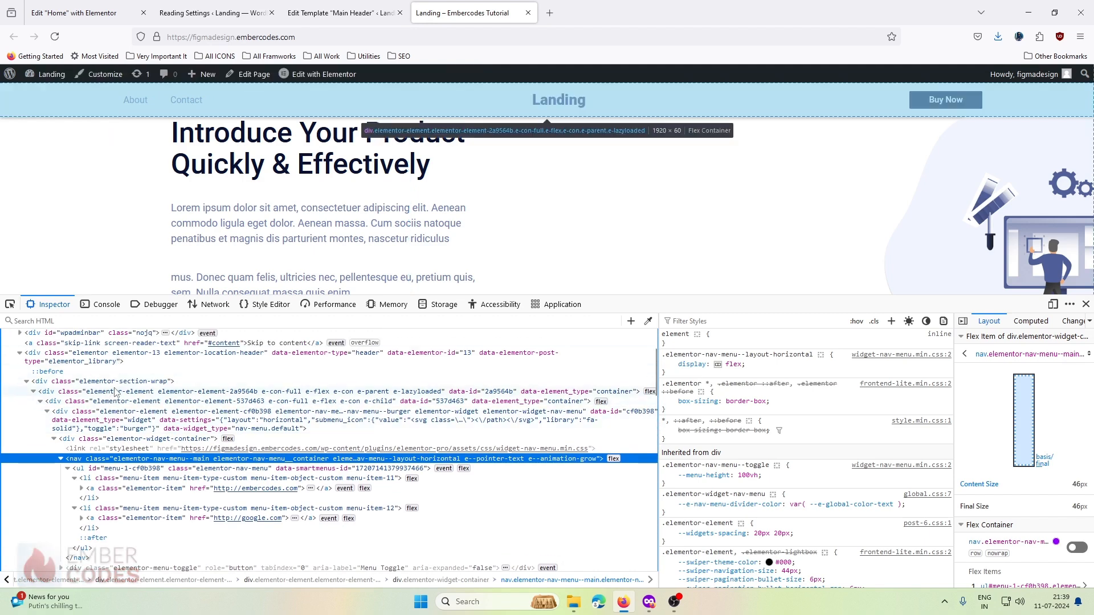
left_click(116, 391)
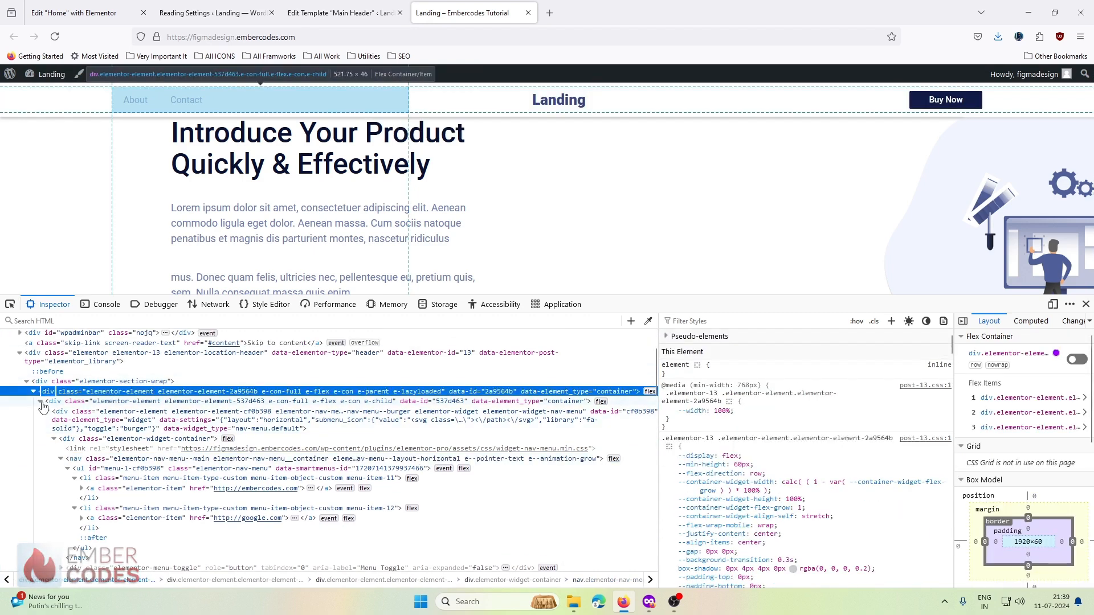
left_click(39, 401)
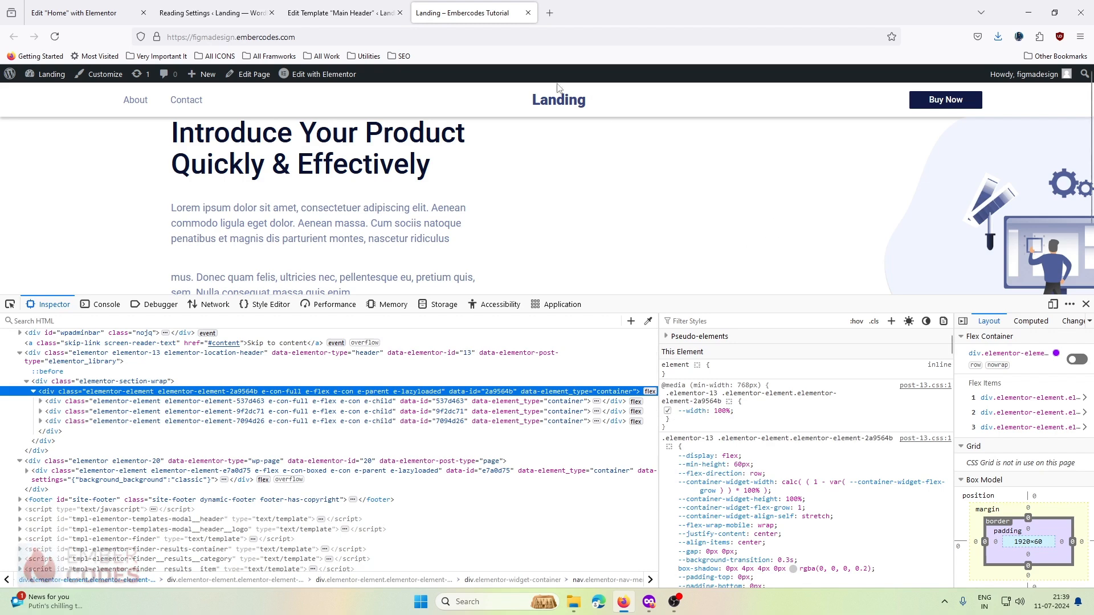
Reopen the Main Header template in Elementor and set its Custom Container's content width to Boxed at 1320 px.
left_click(384, 5)
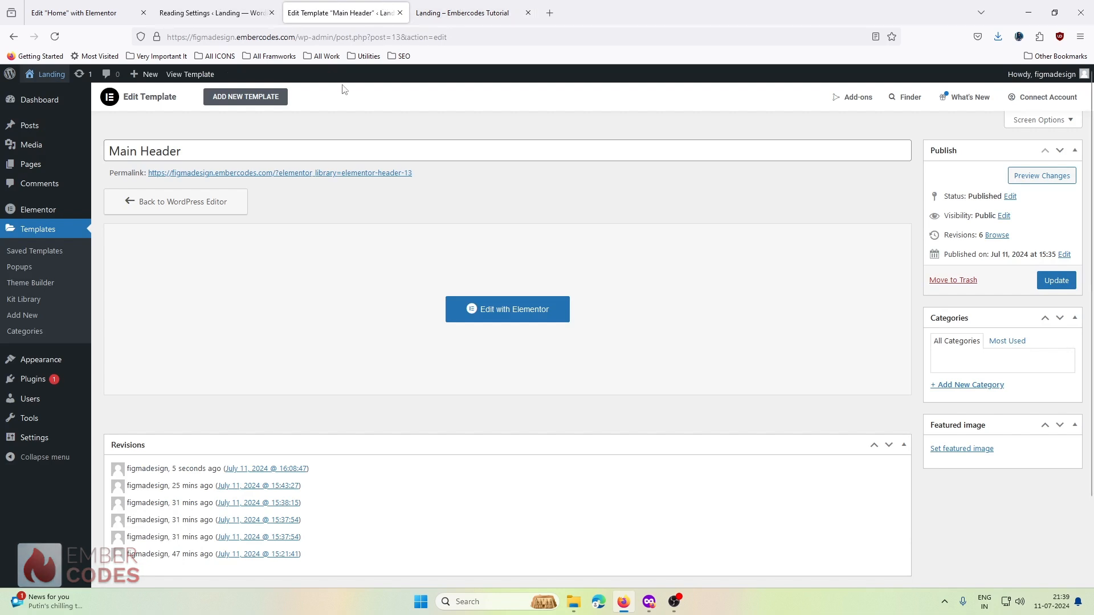
left_click(474, 335)
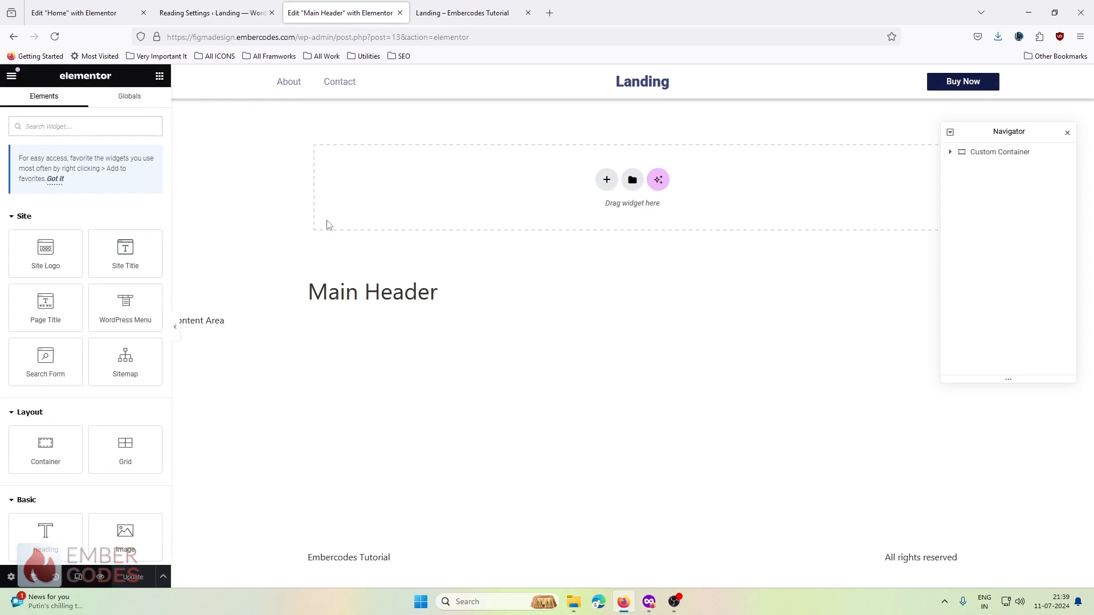
left_click(540, 96)
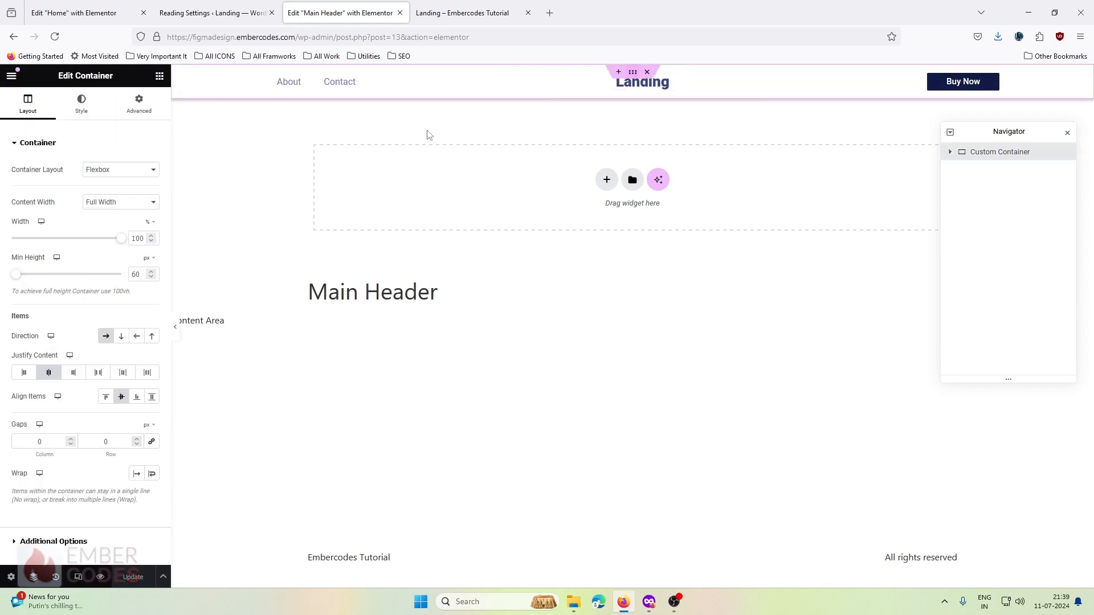
left_click(120, 170)
left_click(119, 178)
left_click(128, 202)
left_click(120, 217)
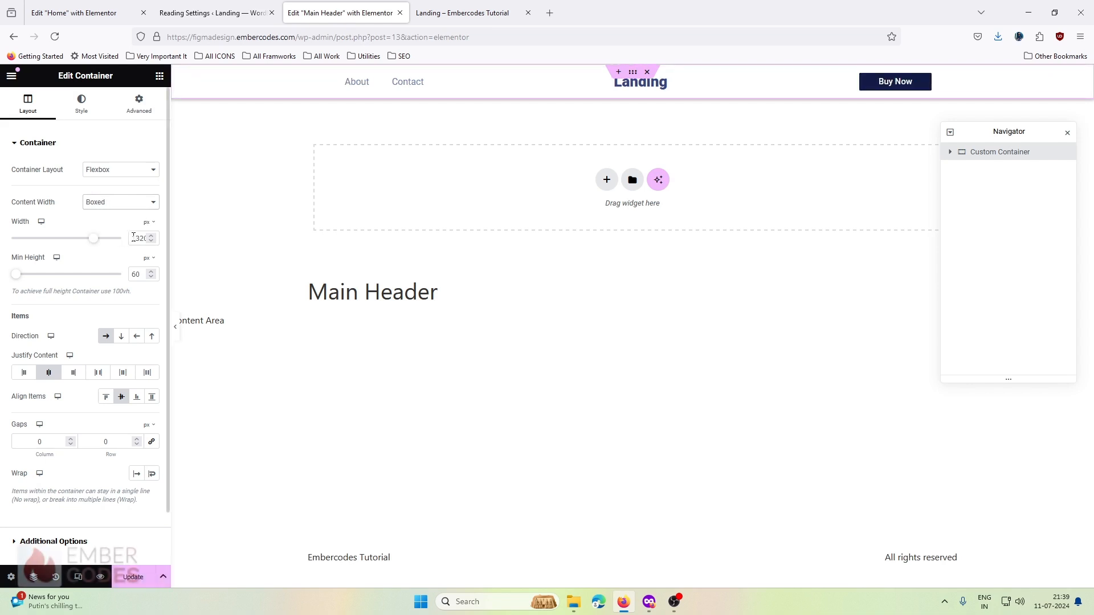
type("1320")
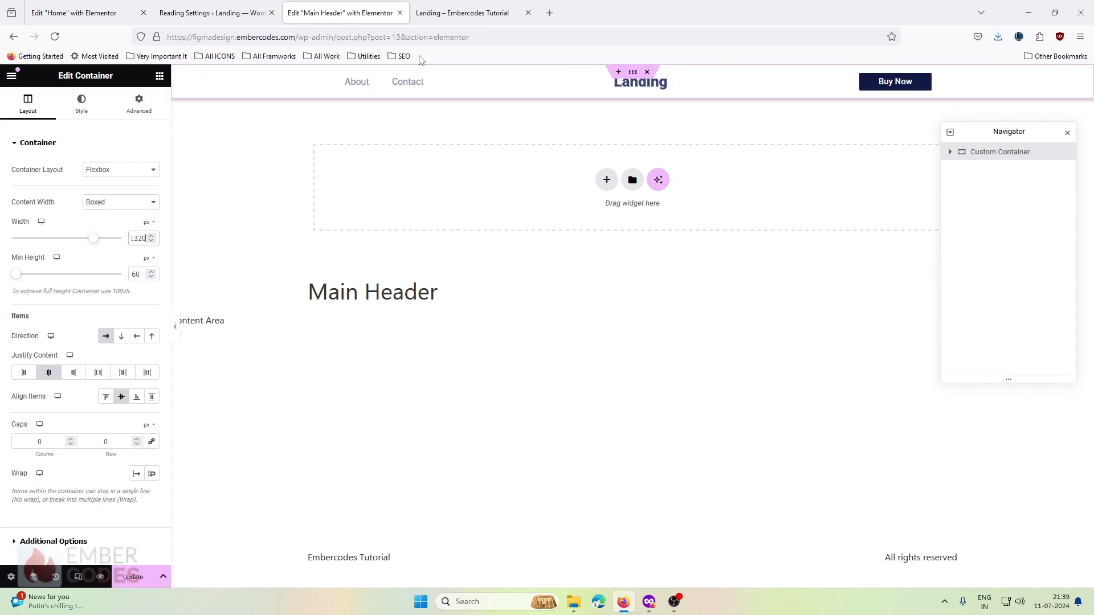
Update the Main Header template, check the Home hero container's width setting and reload the live site.
scroll(142, 341, "down", 2)
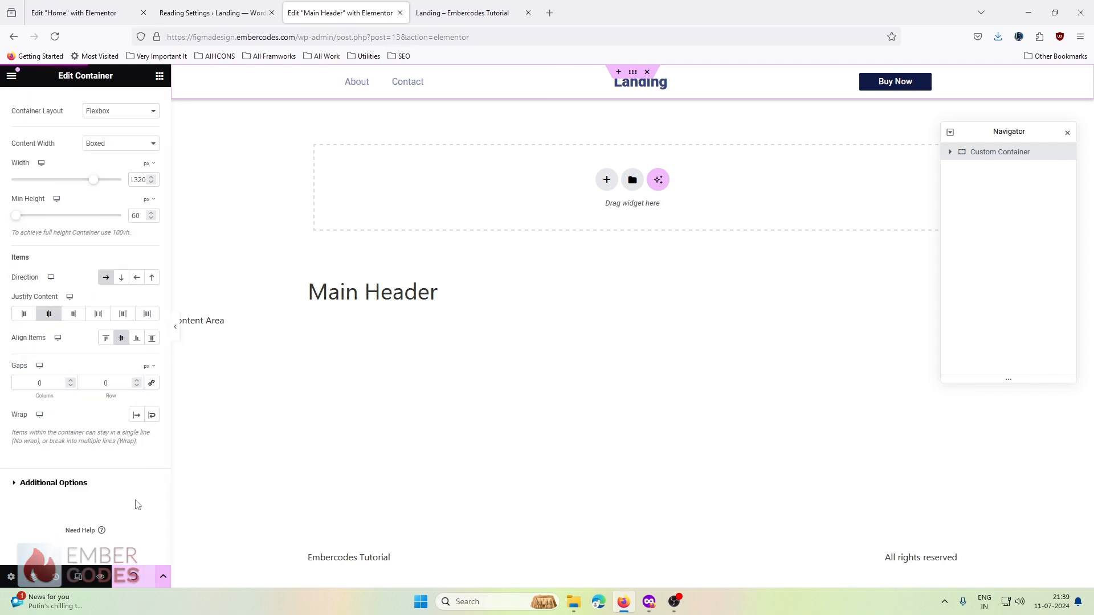
left_click(74, 13)
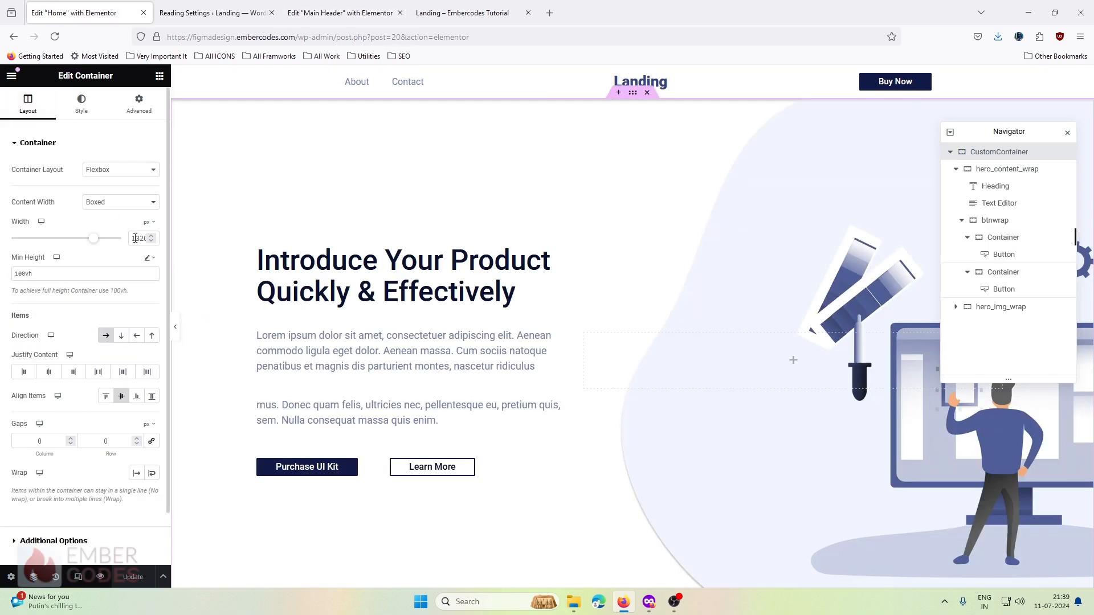
left_click(473, 12)
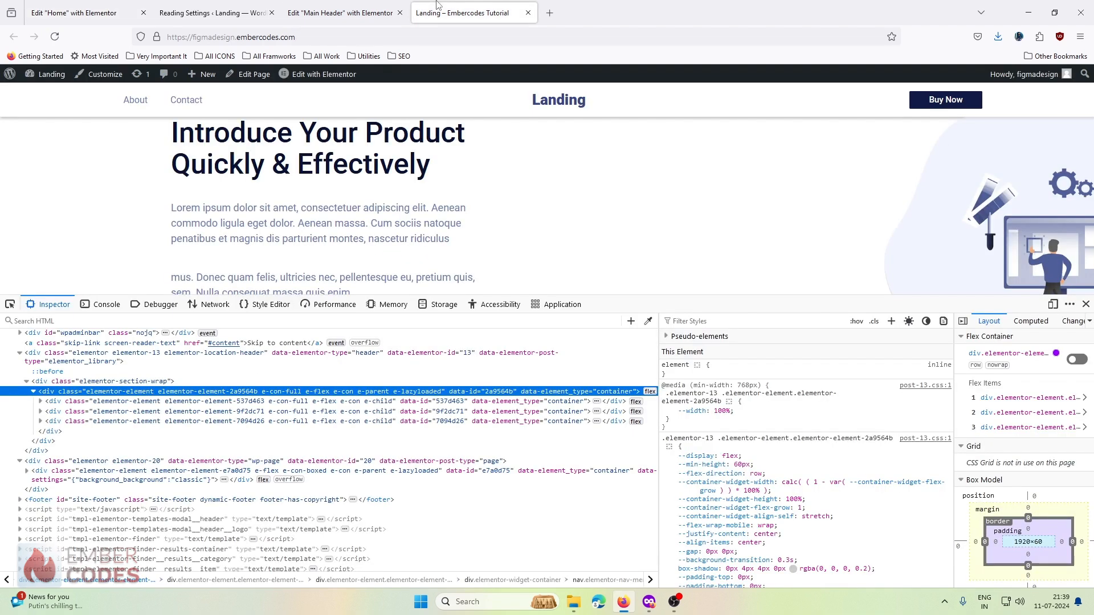
key("F5")
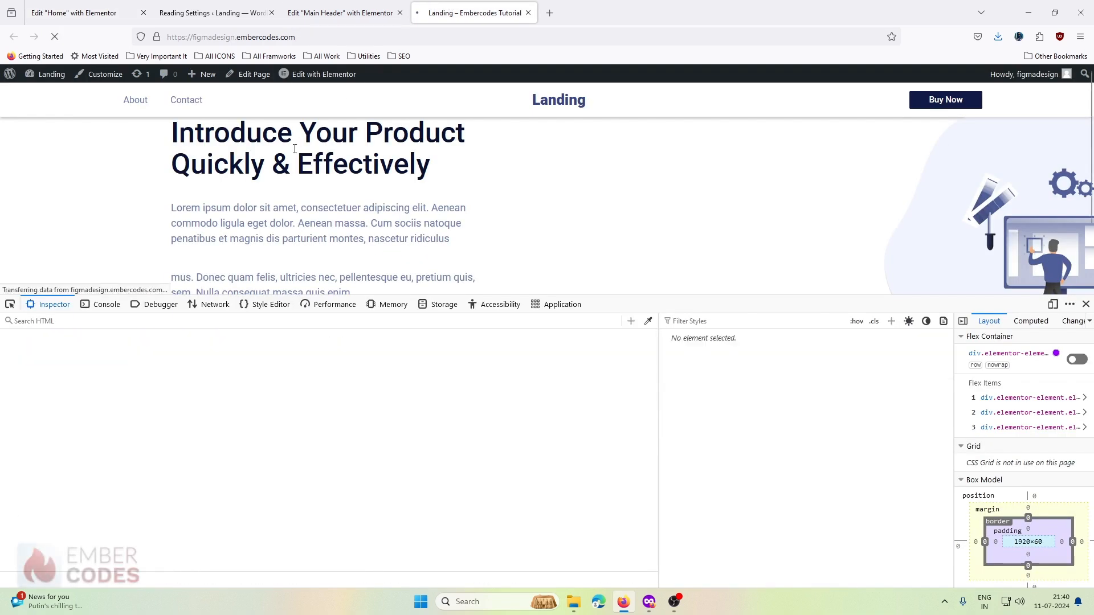
Inspect the live header's menu and inner container in the browser's developer tools to compare their extent with the hero text.
key("ctrl+shift+c")
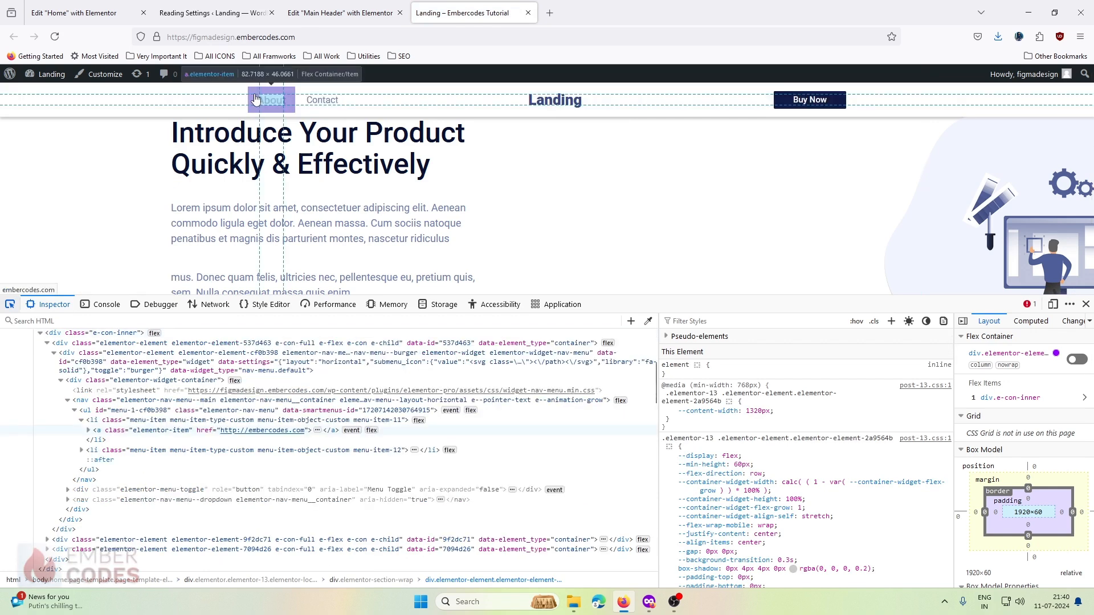
left_click(193, 102)
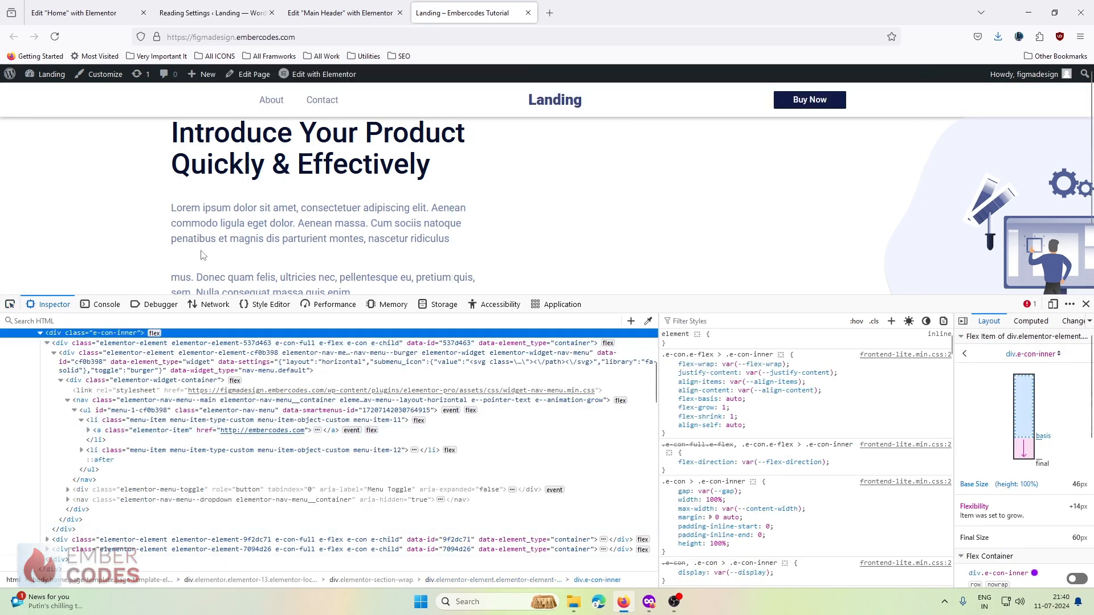
left_click(340, 13)
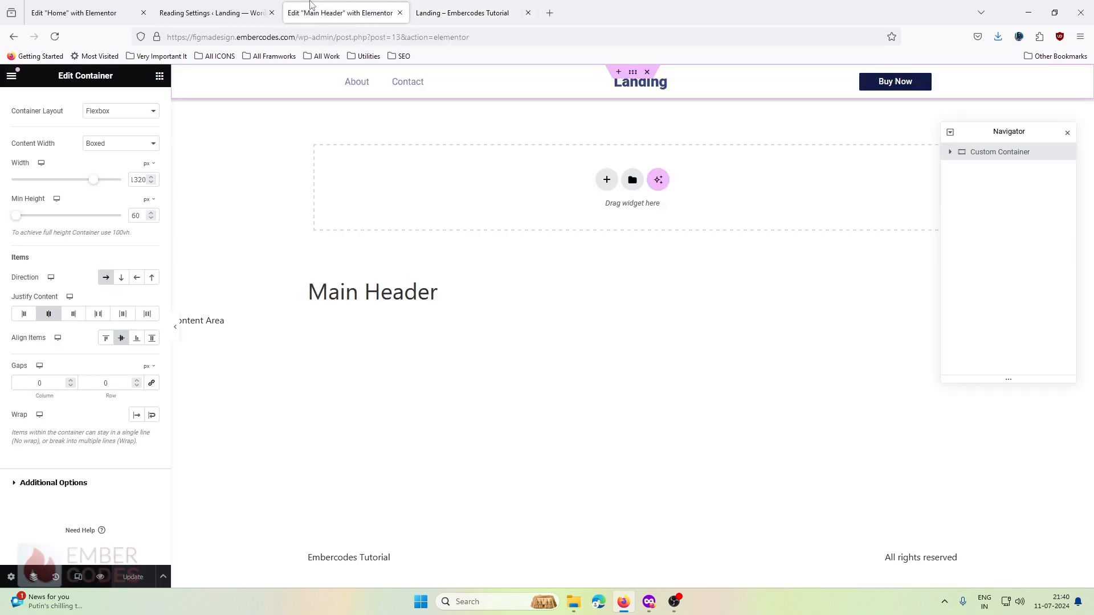
left_click(448, 14)
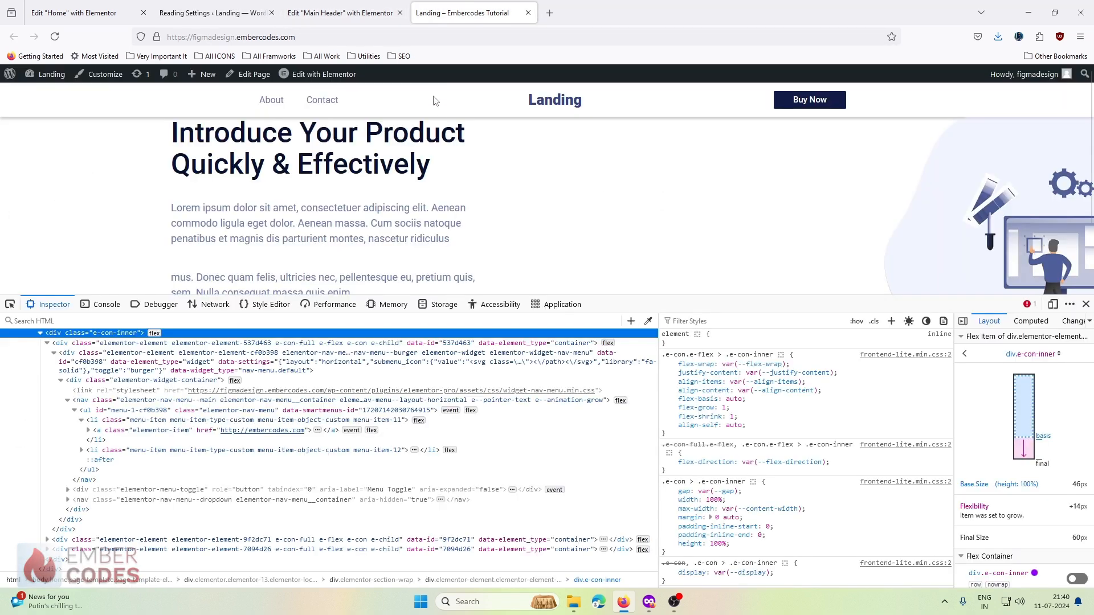
left_click(10, 305)
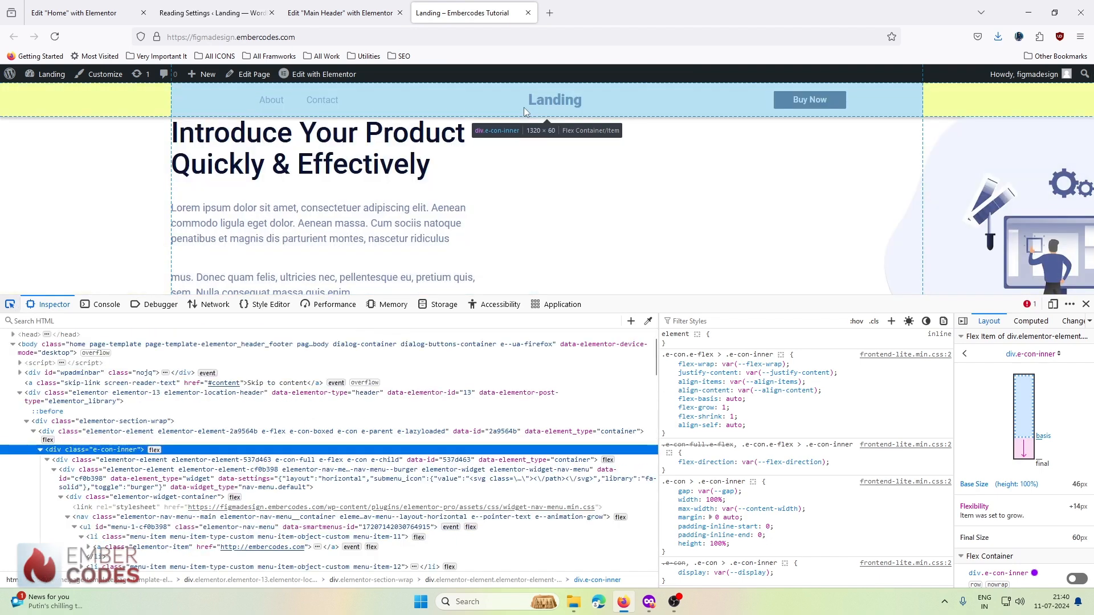
left_click(524, 108)
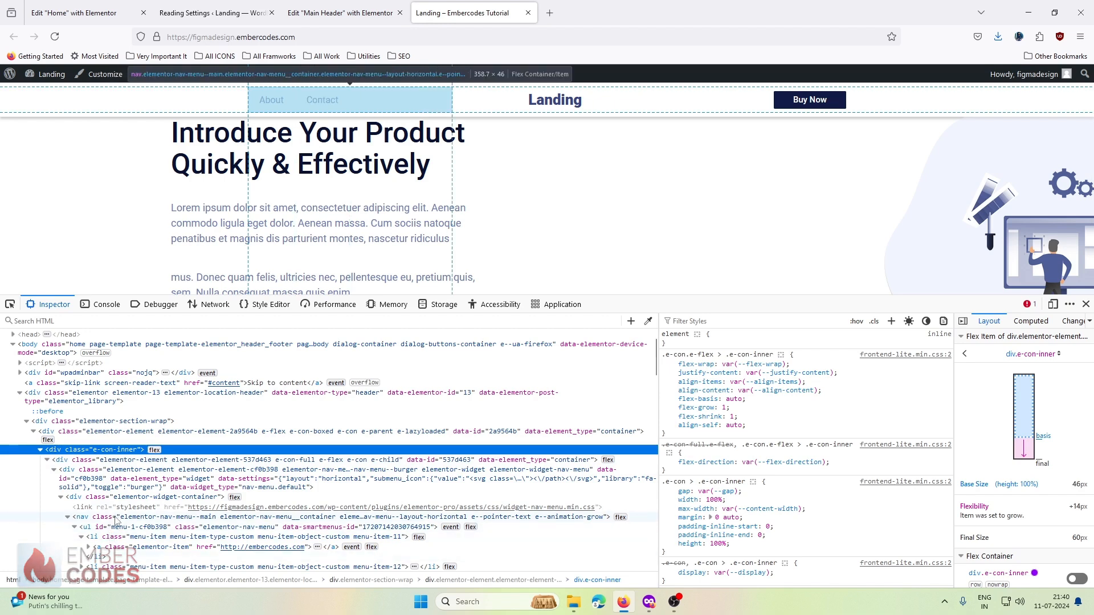
Set the Main Header Custom Container's Justify Content to Space Between, preview it at full width and update the template.
left_click(216, 12)
left_click(318, 6)
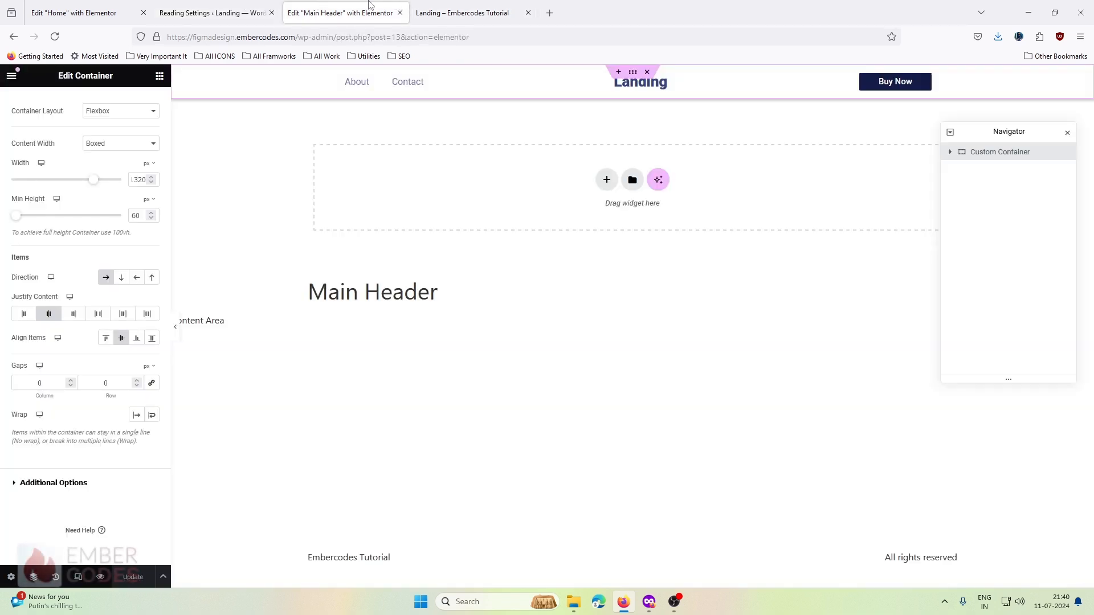
scroll(43, 121, "up", 2)
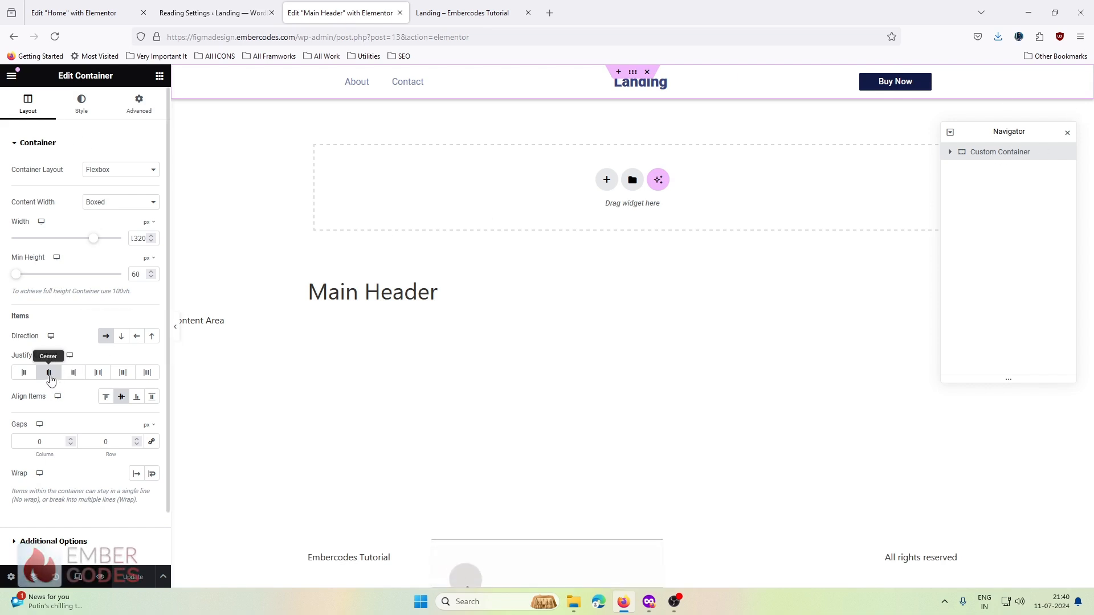
left_click(462, 13)
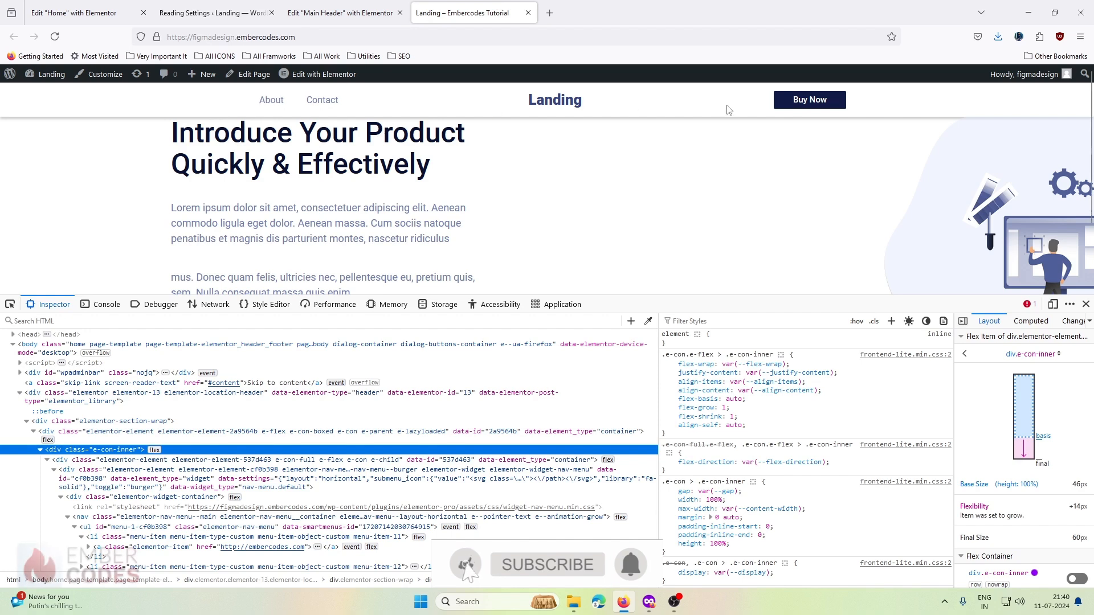
left_click(340, 13)
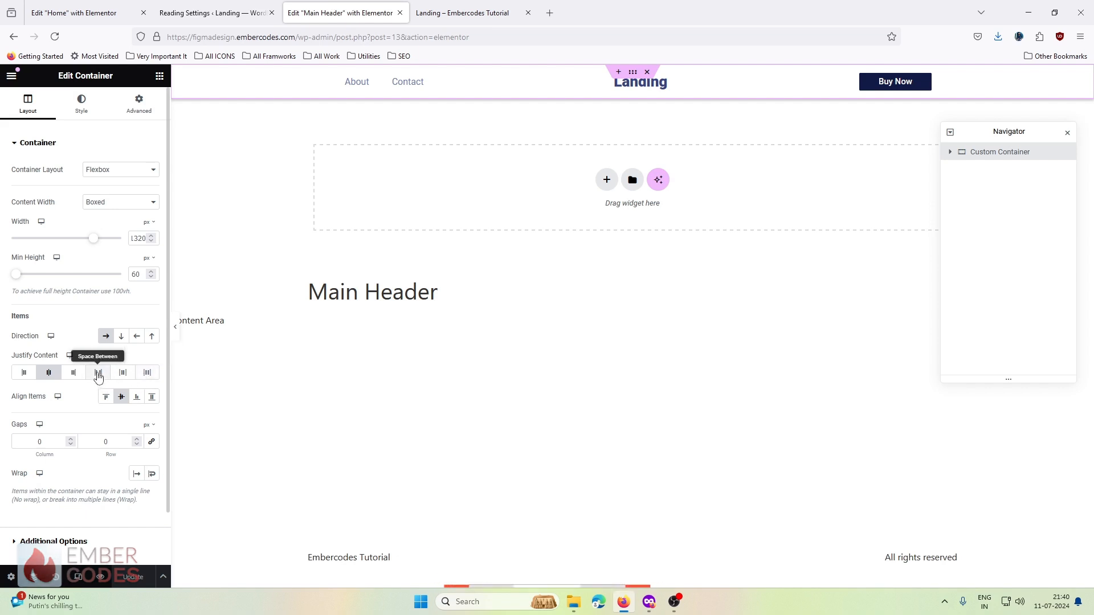
left_click(98, 377)
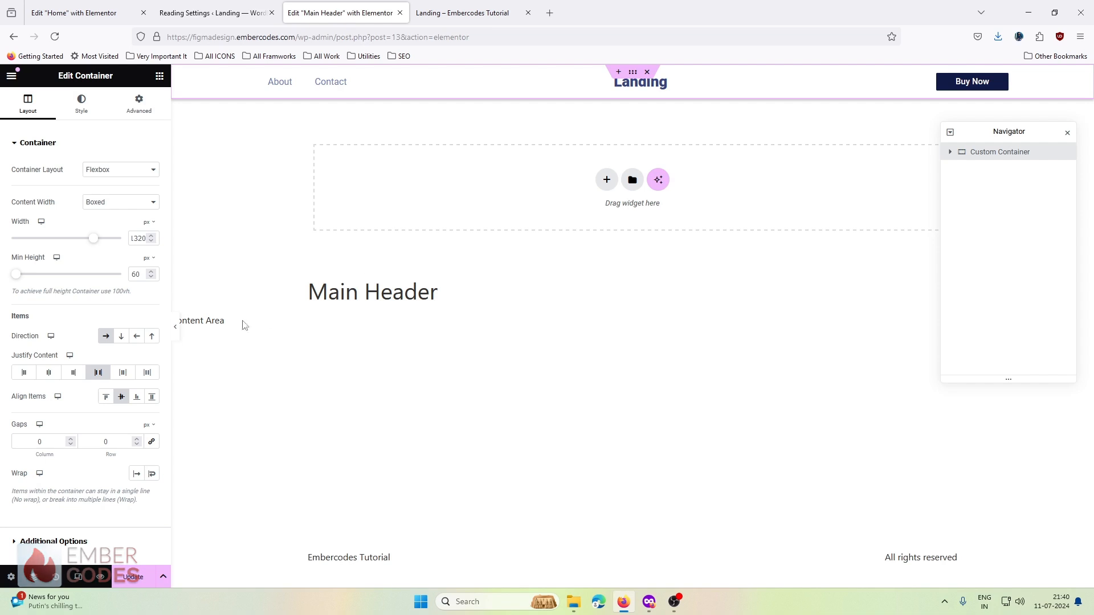
left_click(178, 326)
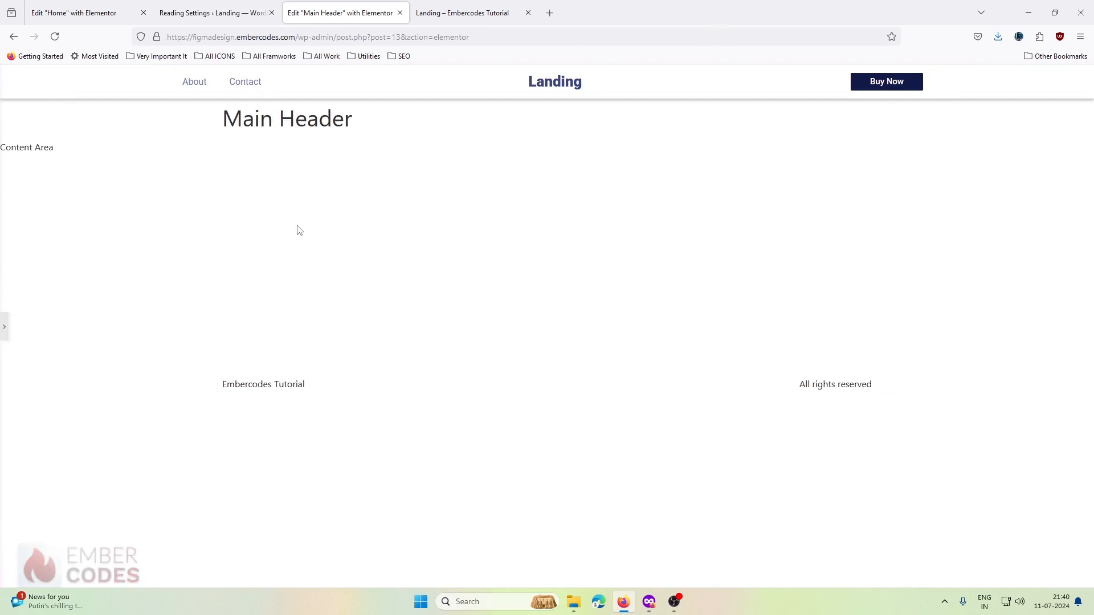
left_click(4, 333)
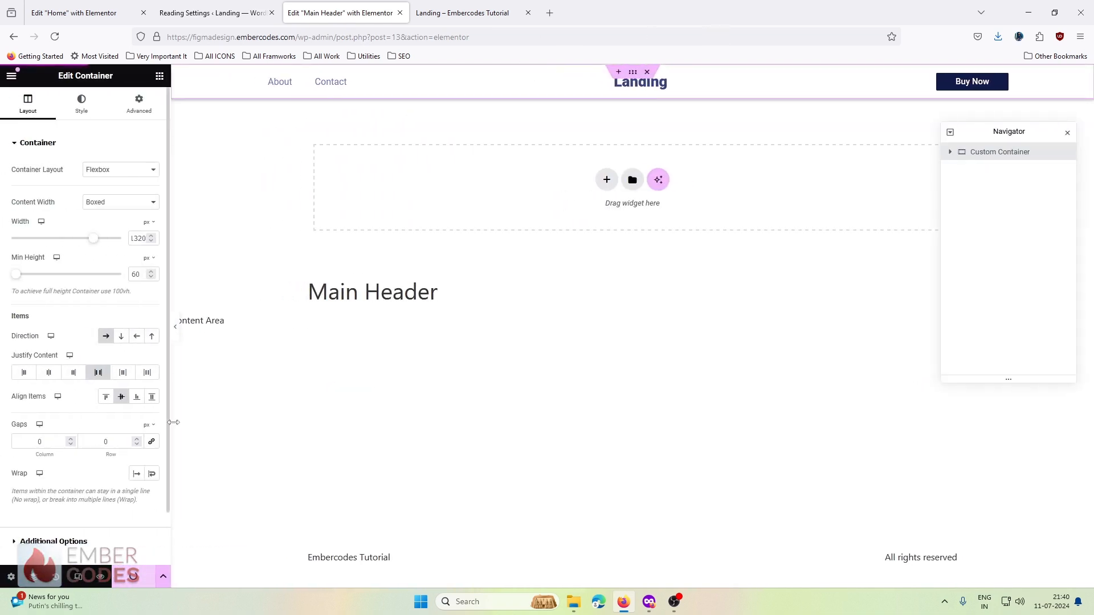
Reload the live site and inspect the header's alignment against the hero heading.
left_click(484, 8)
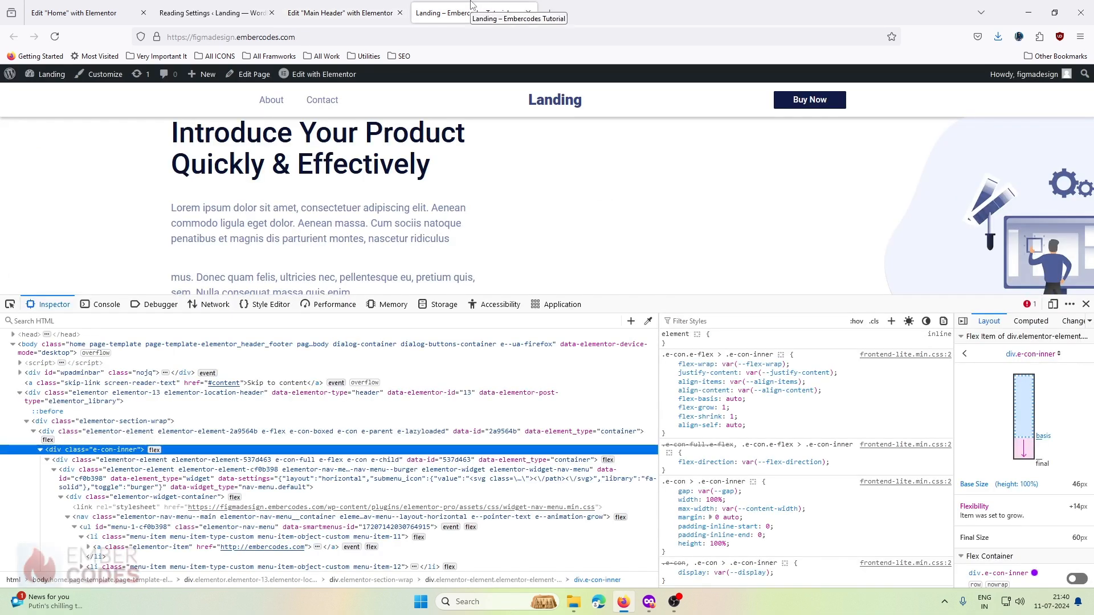
key("F5")
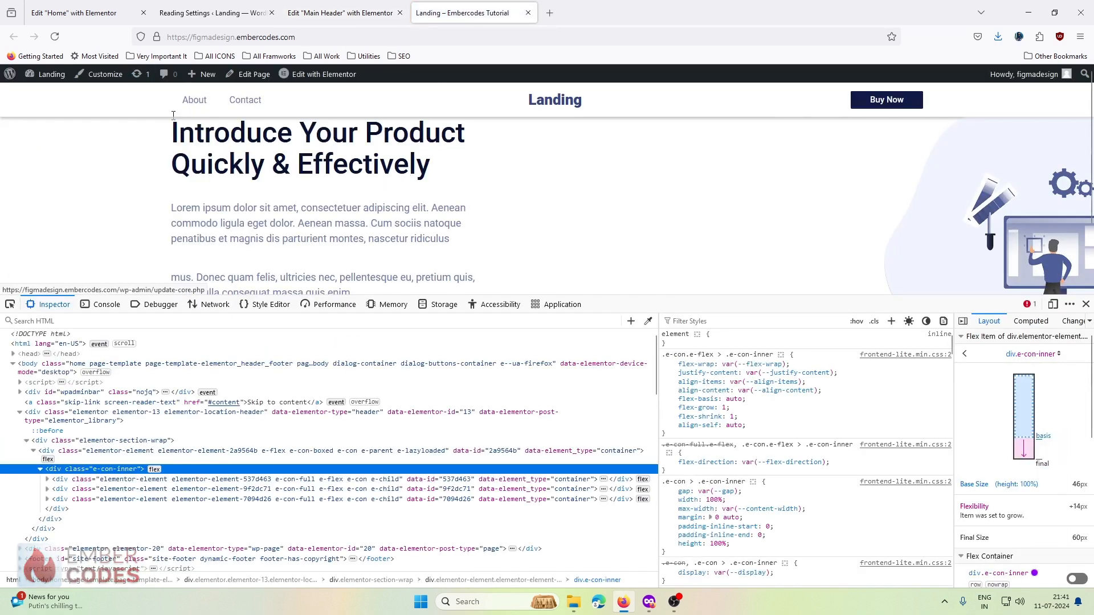
left_click(10, 304)
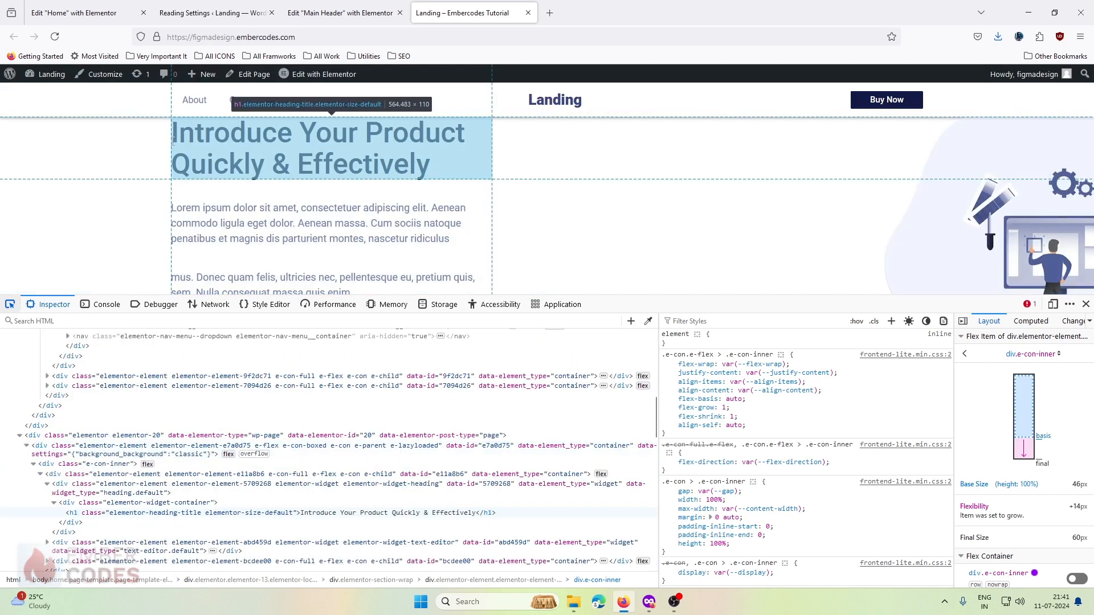
Add the Home page as the first item of the NavMenu menu in WordPress and save the menu.
left_click(70, 7)
left_click(222, 7)
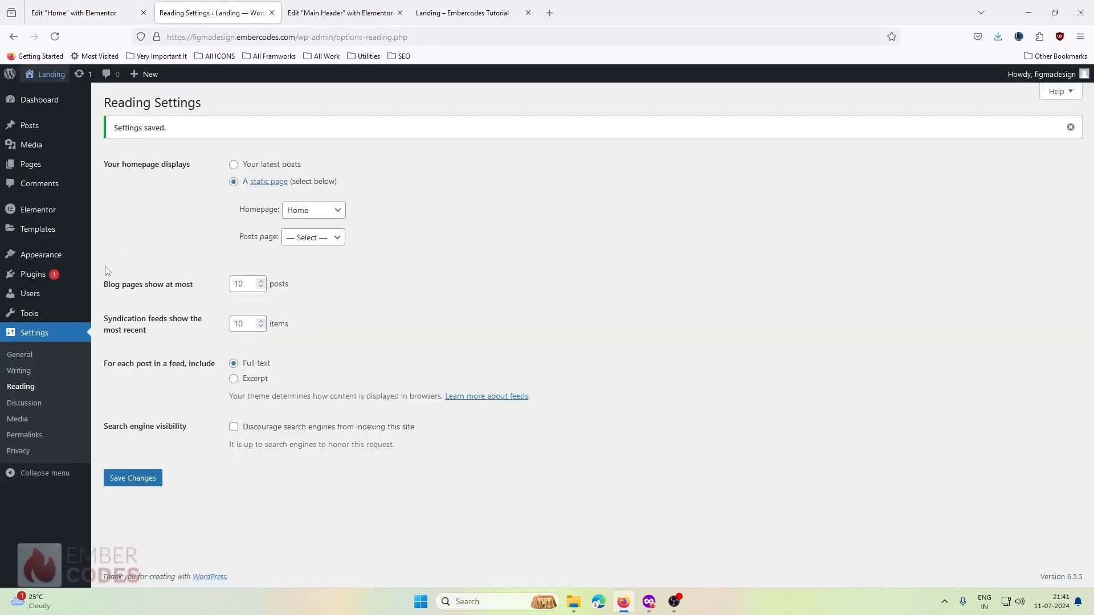
mouse_move(41, 279)
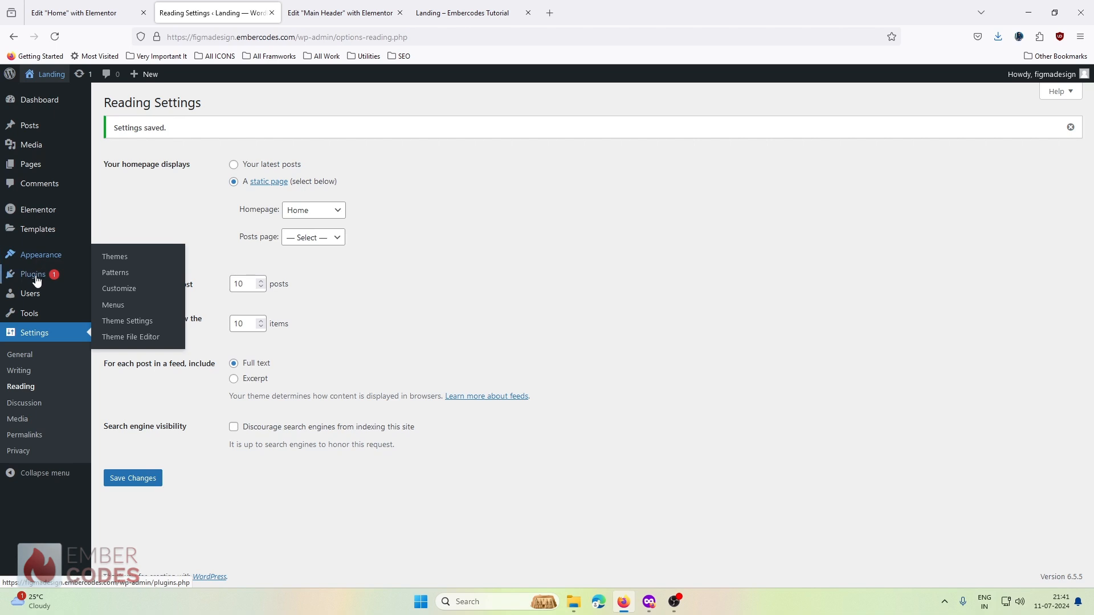
mouse_move(40, 257)
left_click(119, 310)
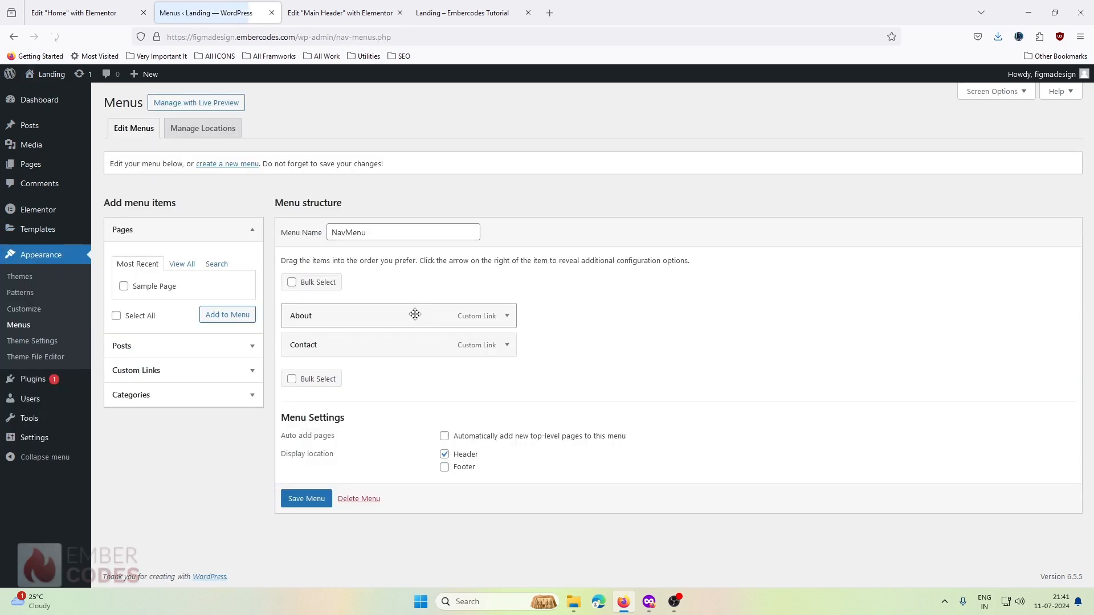
left_click(182, 264)
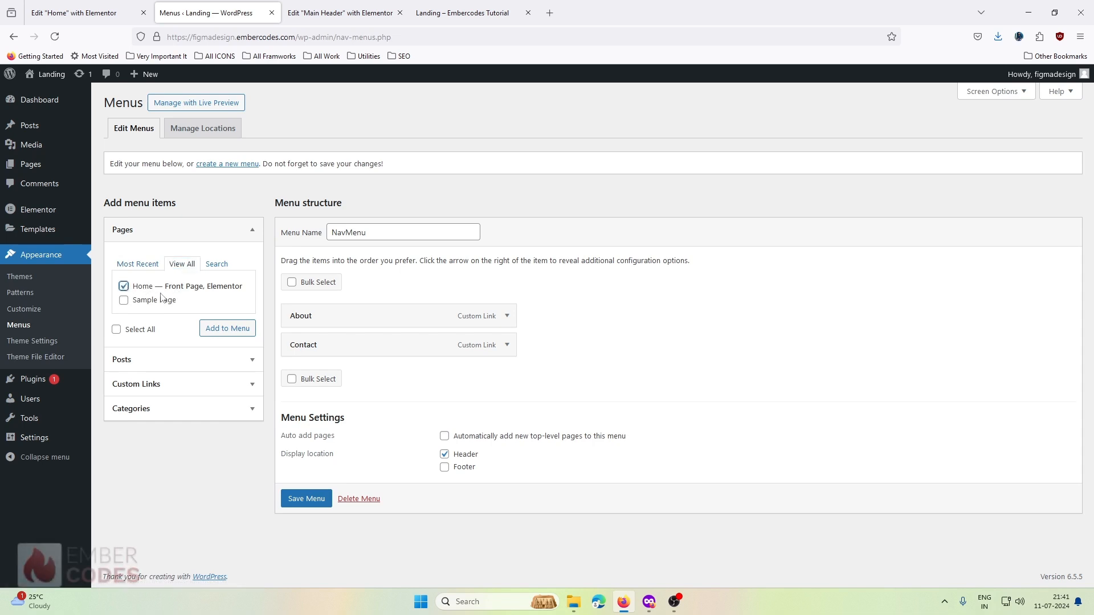
left_click(227, 329)
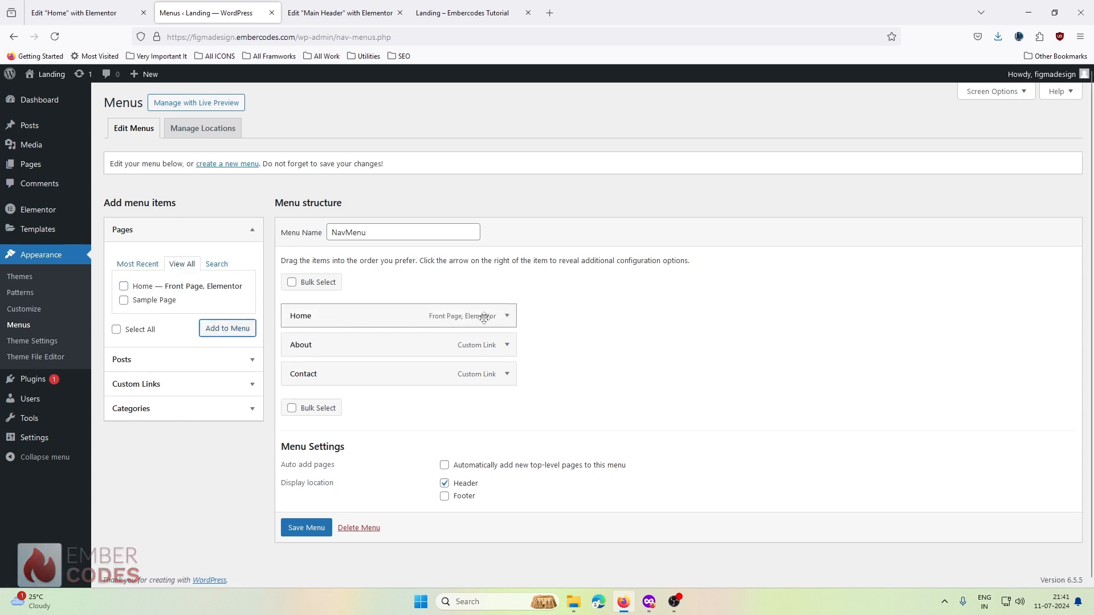
left_click(307, 528)
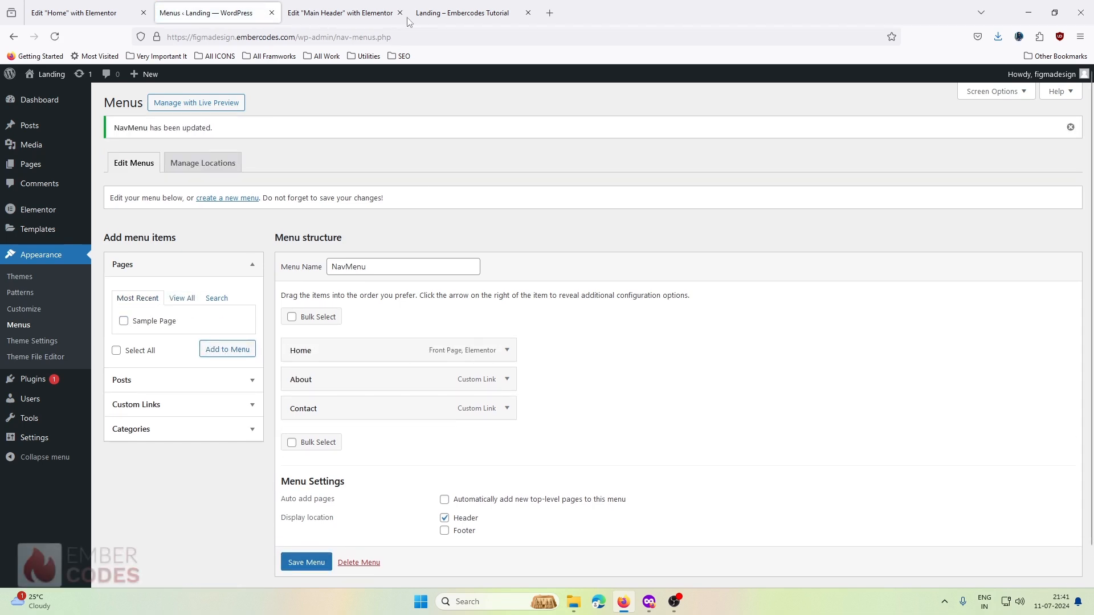
Close the developer tools on the live site and reload it to check the header menu and hero section.
left_click(459, 13)
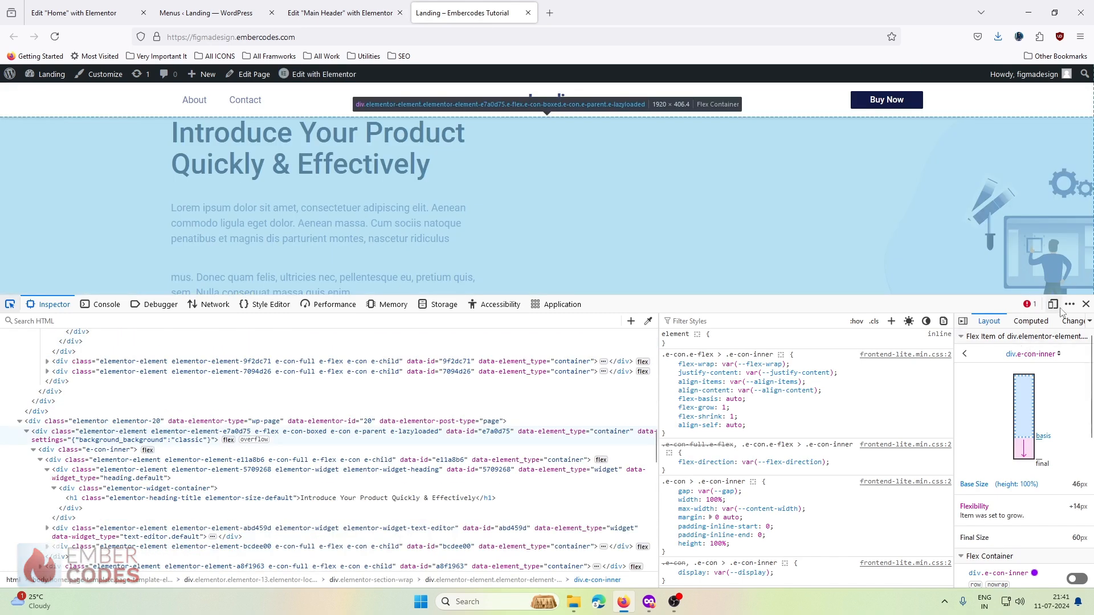
key("F12")
left_click(55, 37)
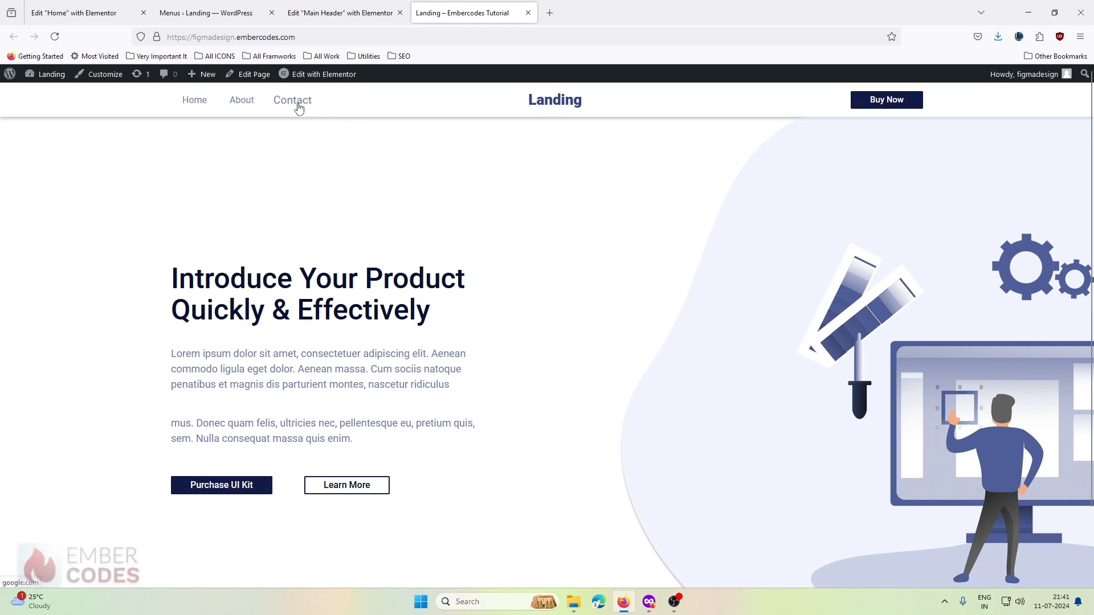
scroll(281, 196, "down", 3)
scroll(307, 240, "up", 3)
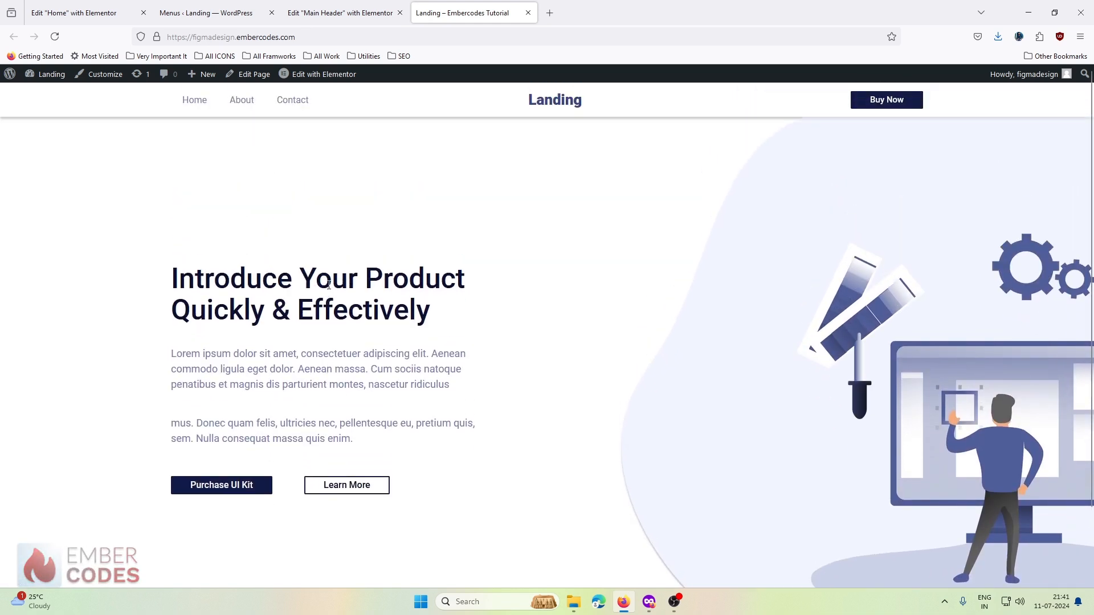
Switch to the Figma design to compare its header with the live page, then return to the site.
left_click(649, 602)
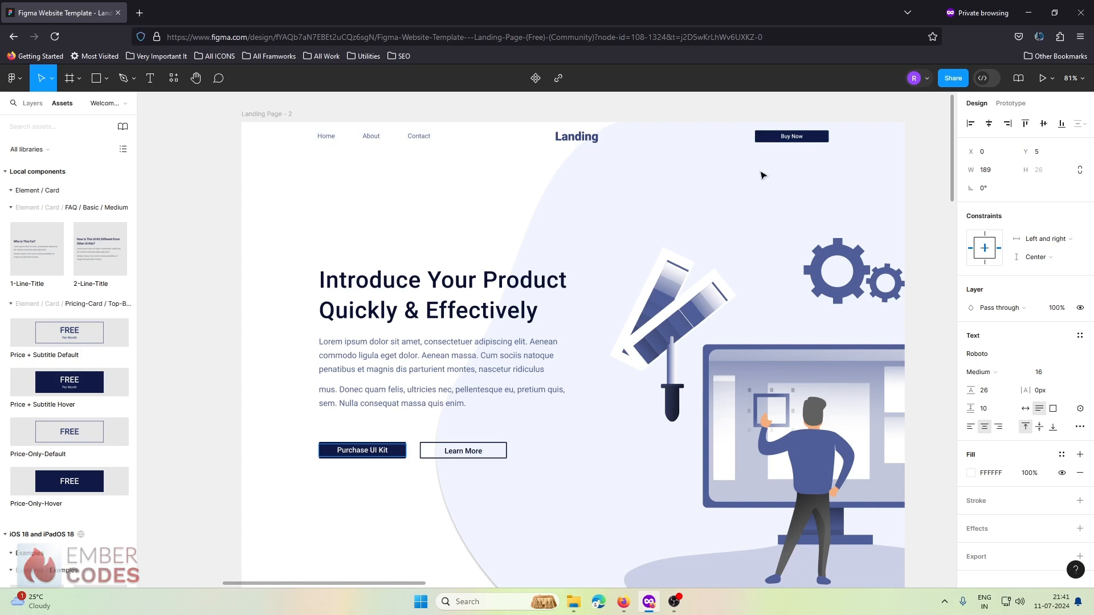
mouse_move(624, 608)
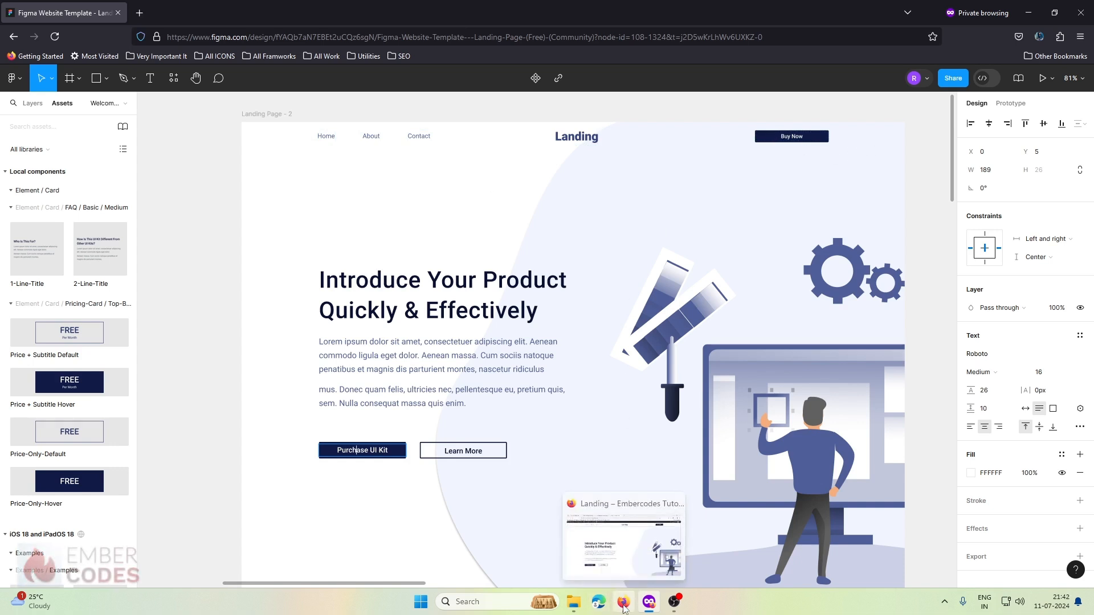
left_click(624, 536)
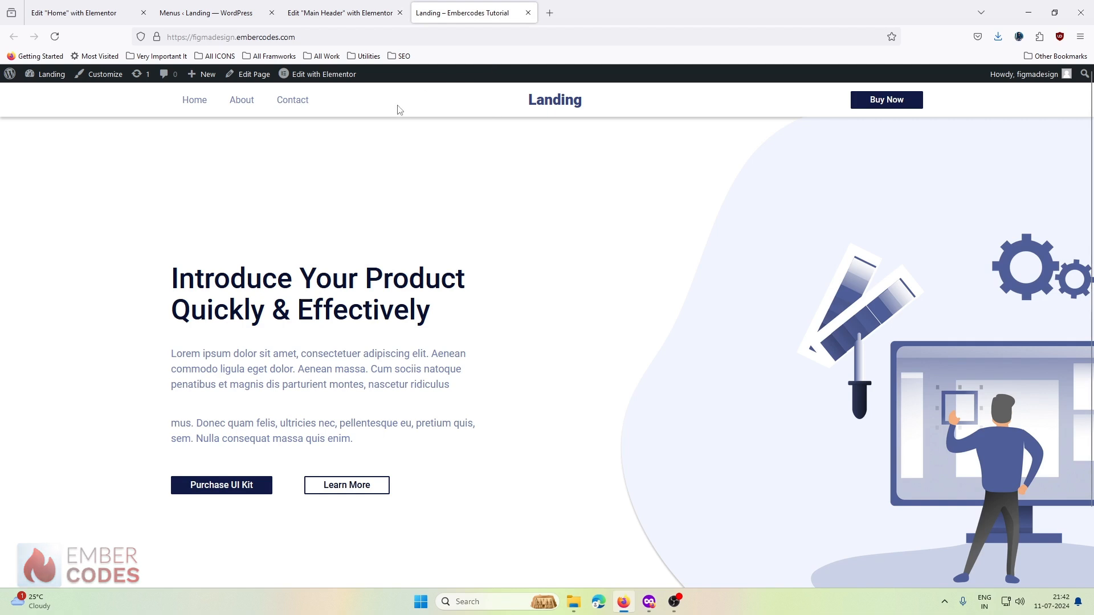
Set the Main Header Custom Container's position to Fixed, update the template and check the reloaded live site.
left_click(340, 12)
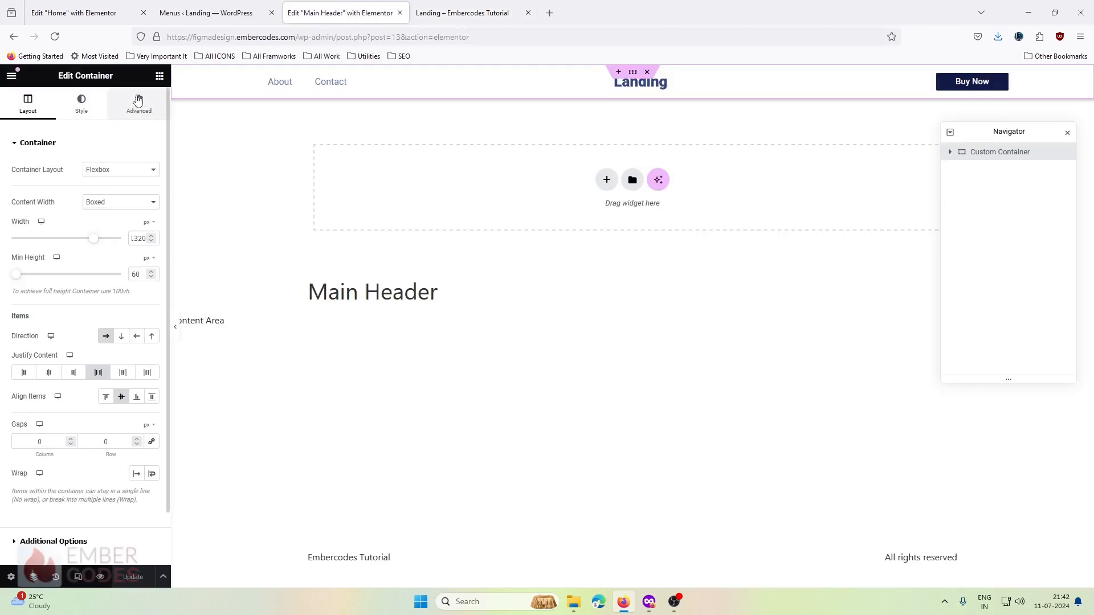
left_click(138, 100)
scroll(50, 337, "down", 2)
left_click(118, 260)
left_click(107, 301)
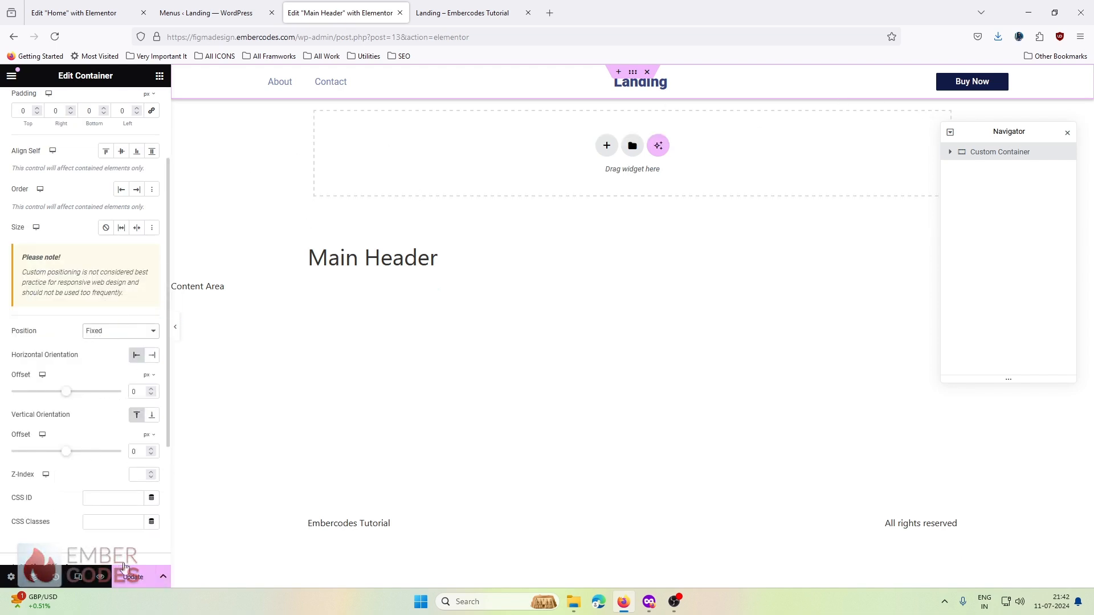
left_click(445, 5)
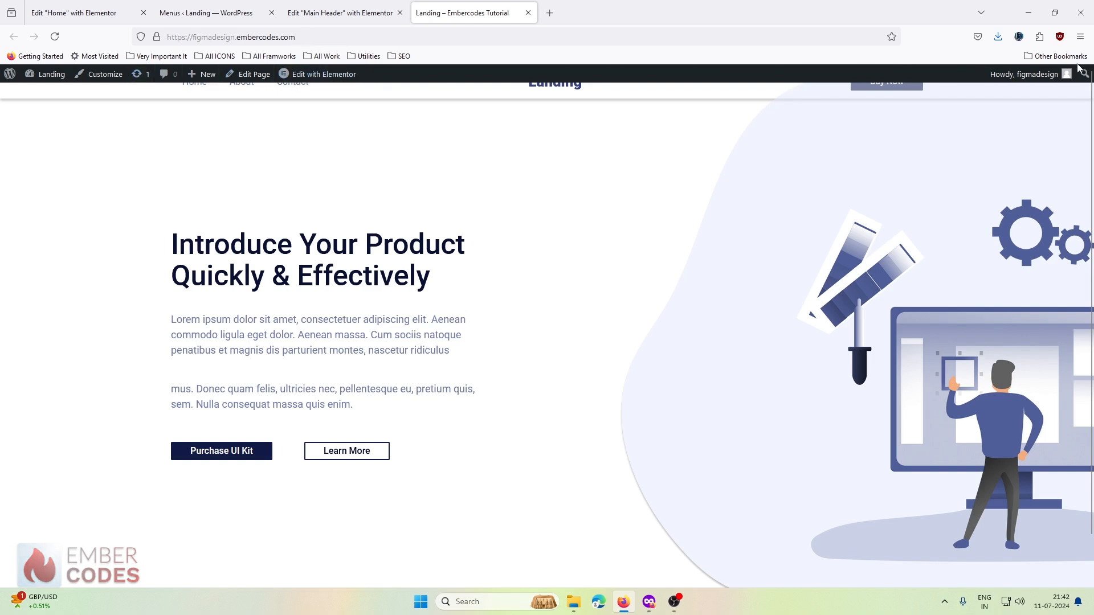
Copy the live site's address and open it in a new private-window tab to check the fixed header without the admin bar.
left_click(479, 33)
key("ctrl+c")
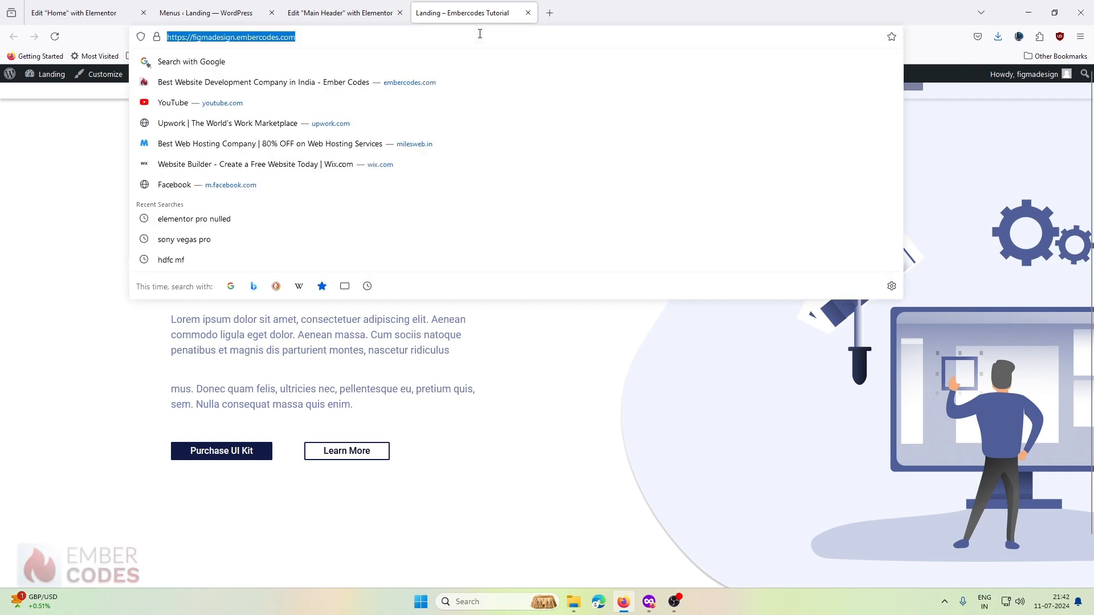
left_click(653, 601)
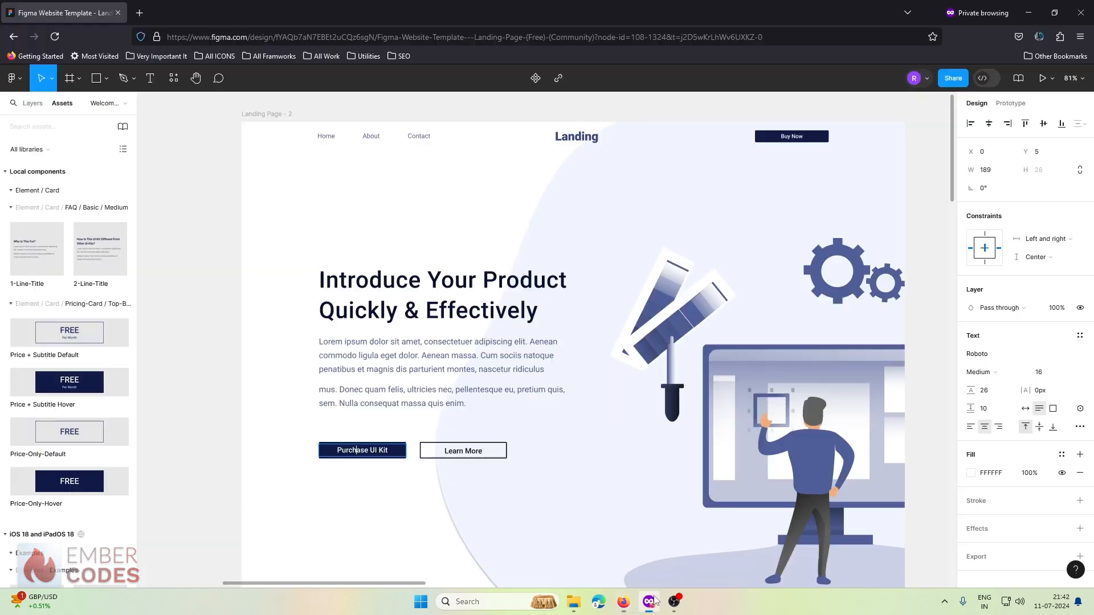
left_click(139, 12)
key("ctrl+v")
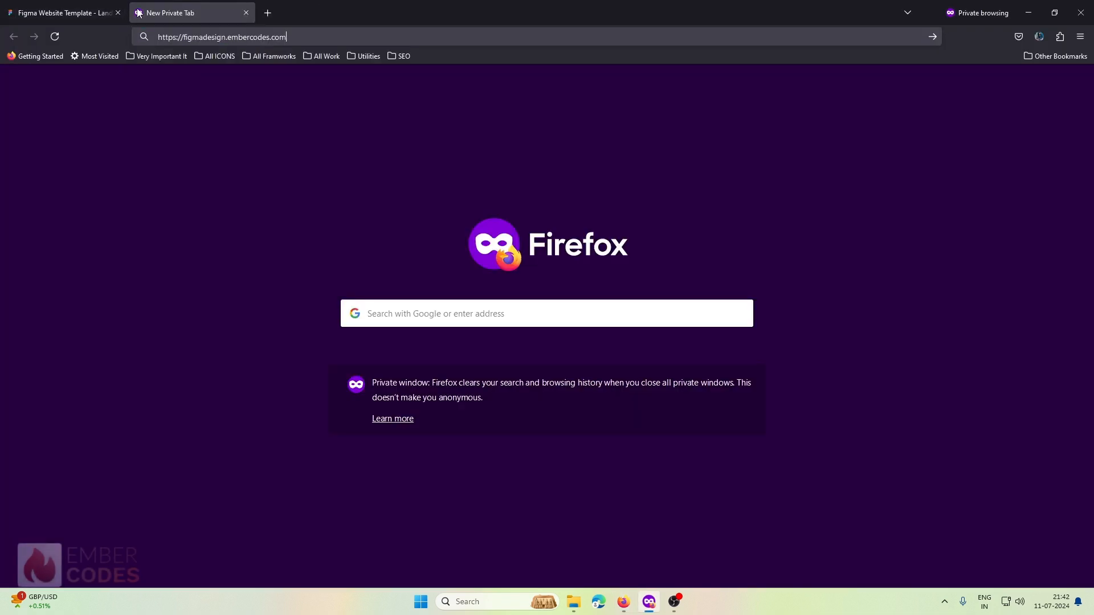
key("Return")
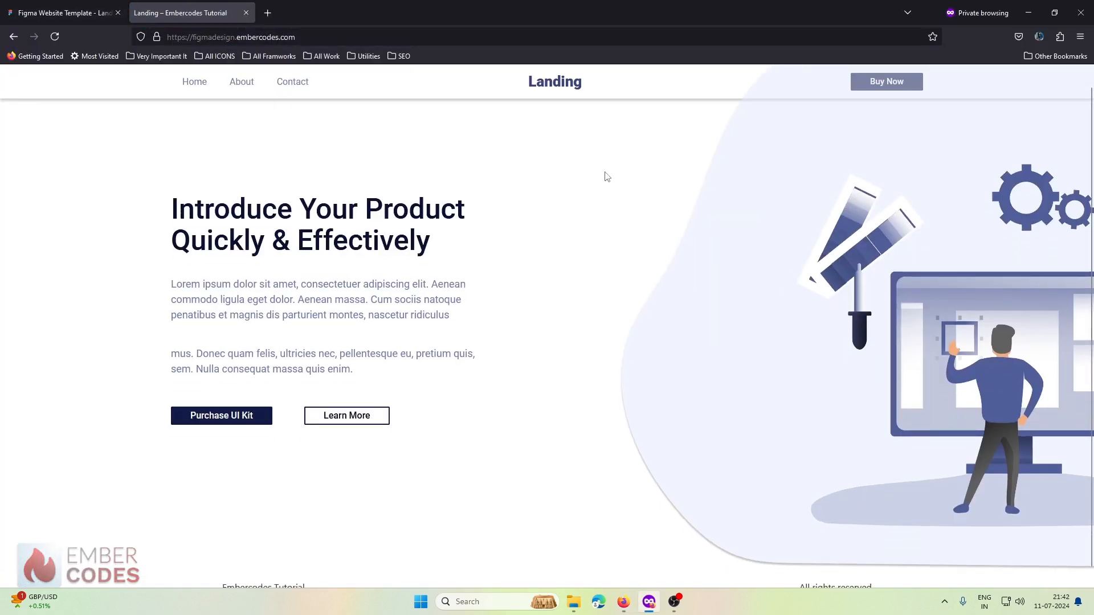
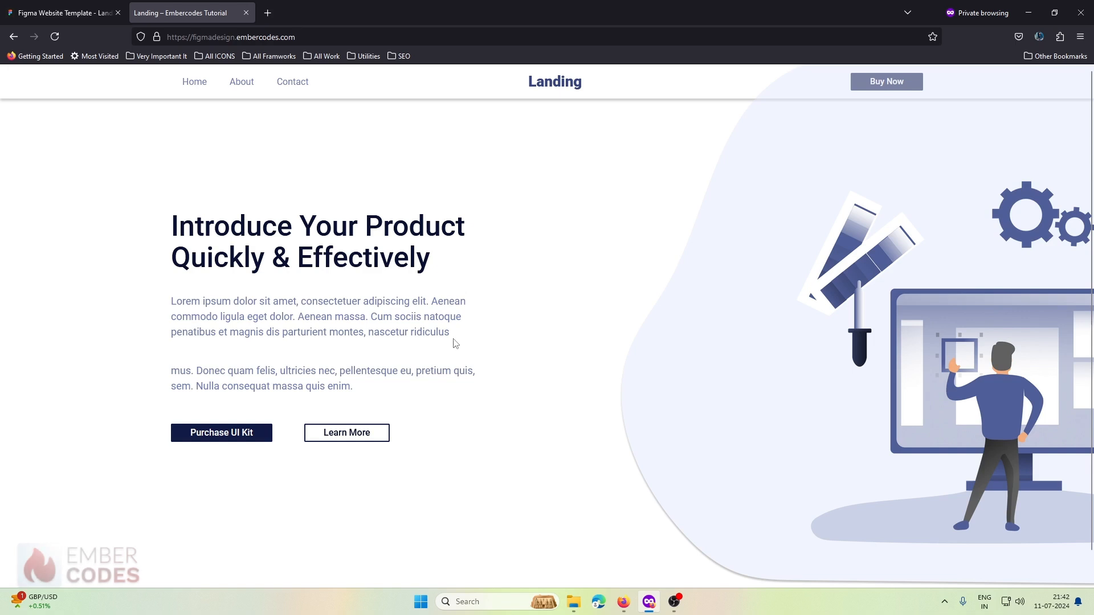
Close the Main Header editor and return to the Home page editor at the empty area below the hero section.
left_click(1026, 13)
left_click(342, 13)
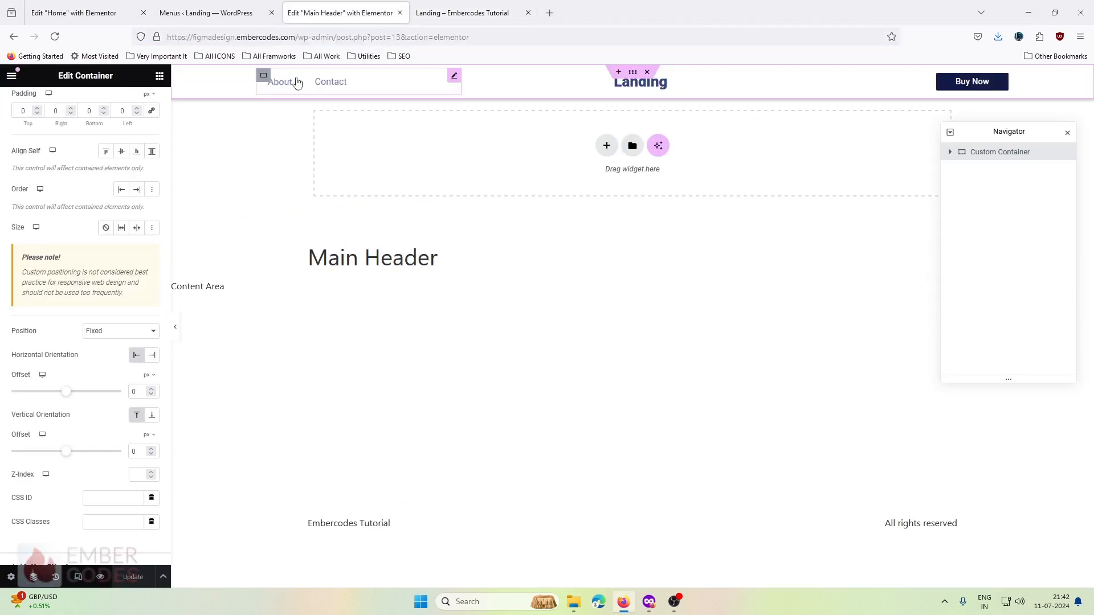
left_click(399, 13)
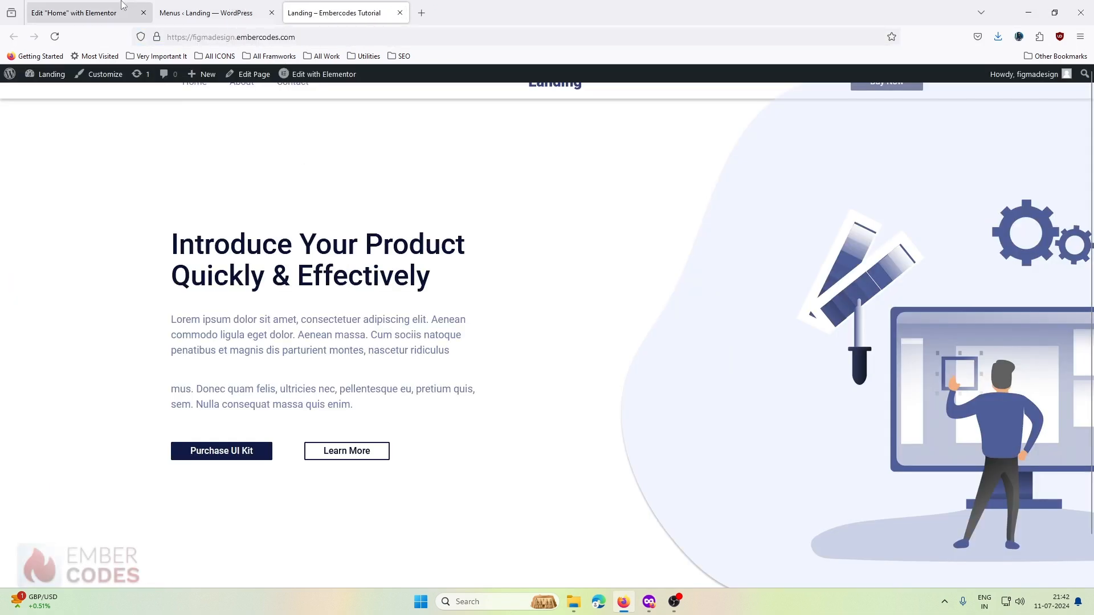
left_click(79, 13)
scroll(445, 296, "down", 4)
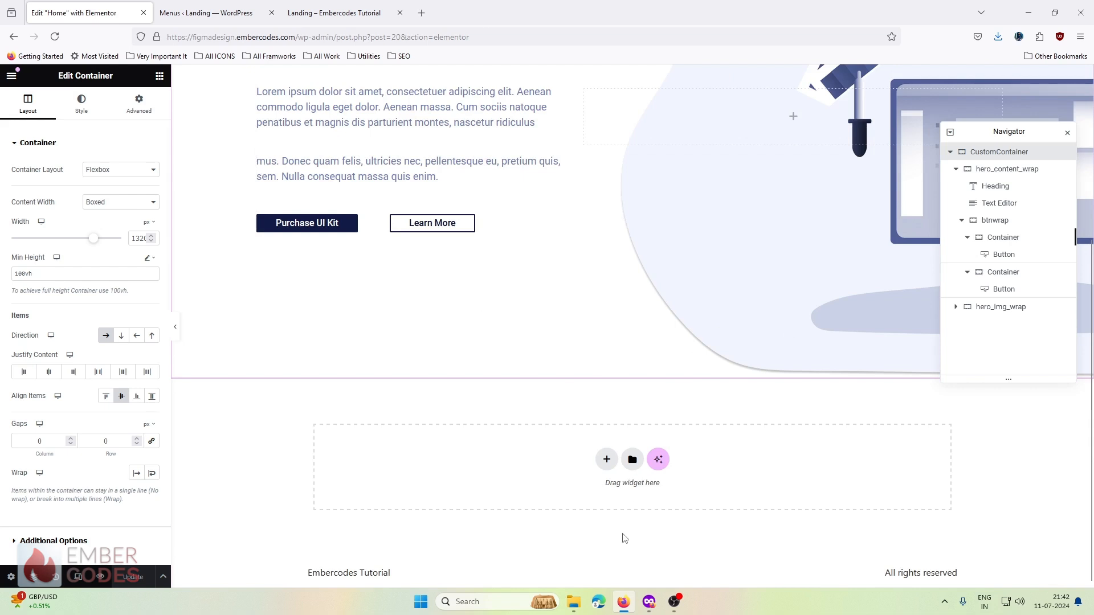
Examine the "Light, Fast & Powerful" section below the hero in the Figma design.
left_click(649, 602)
scroll(596, 405, "down", 1)
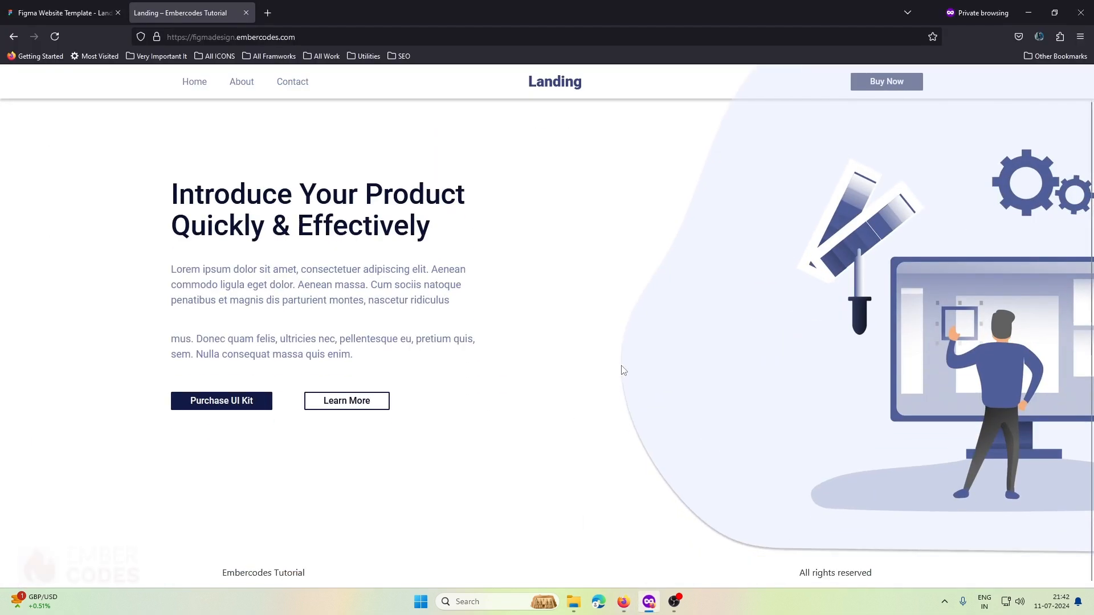
left_click(105, 5)
scroll(550, 248, "down", 8)
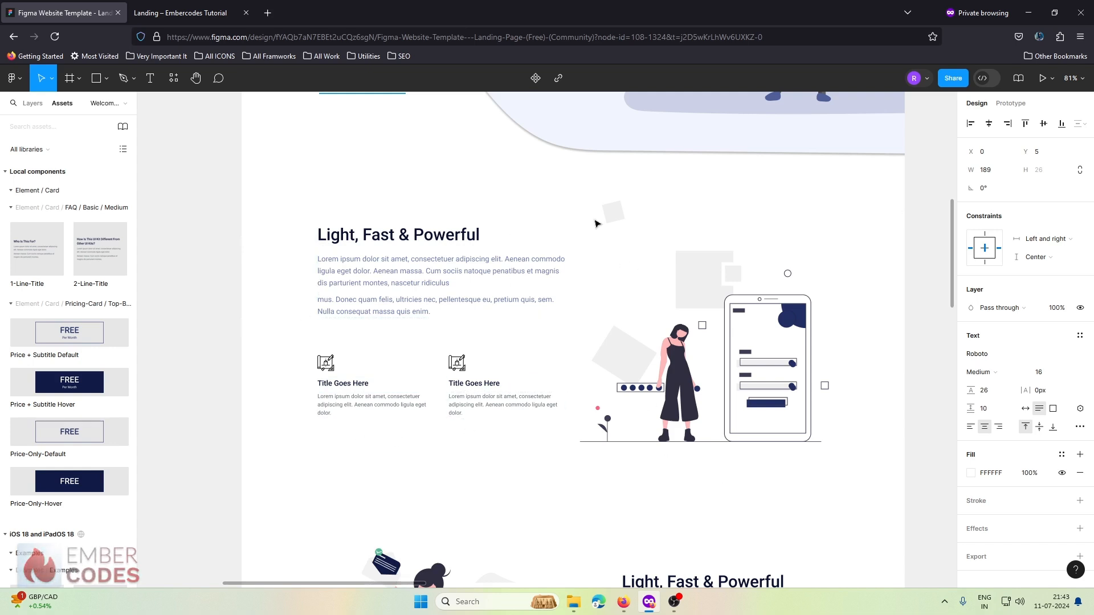
Back in the Home page editor, add a two-column flexbox container below the hero section and set its width to 1320 px.
mouse_move(623, 602)
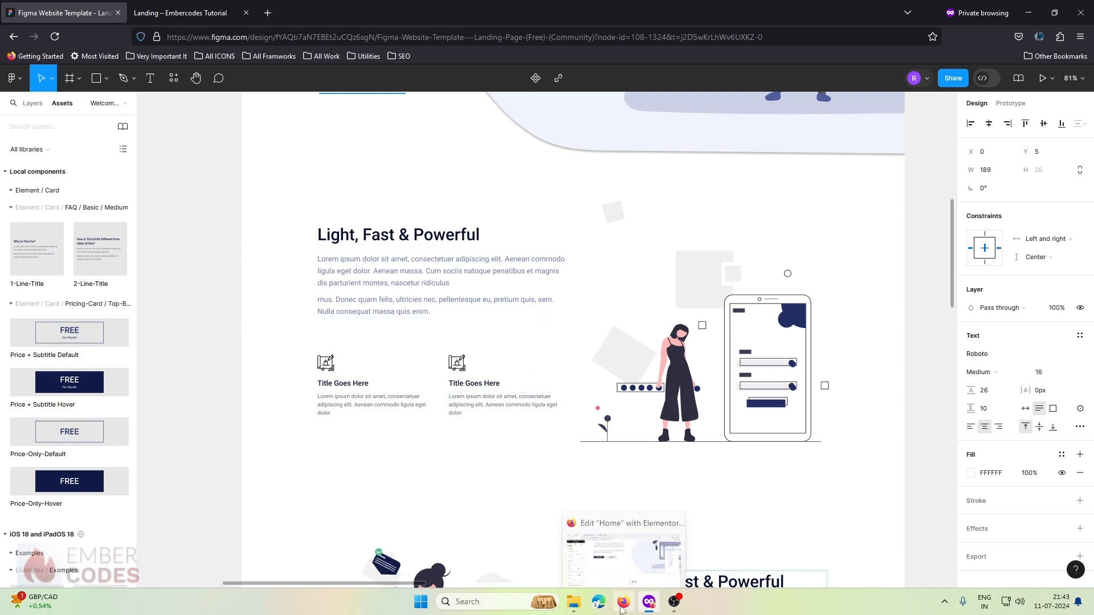
left_click(627, 561)
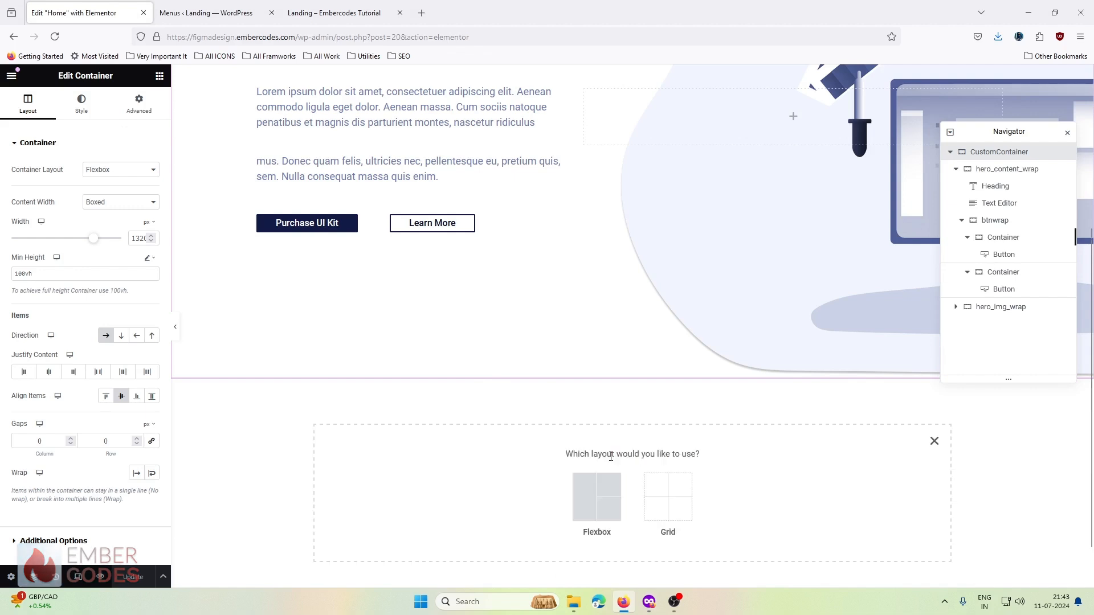
left_click(597, 513)
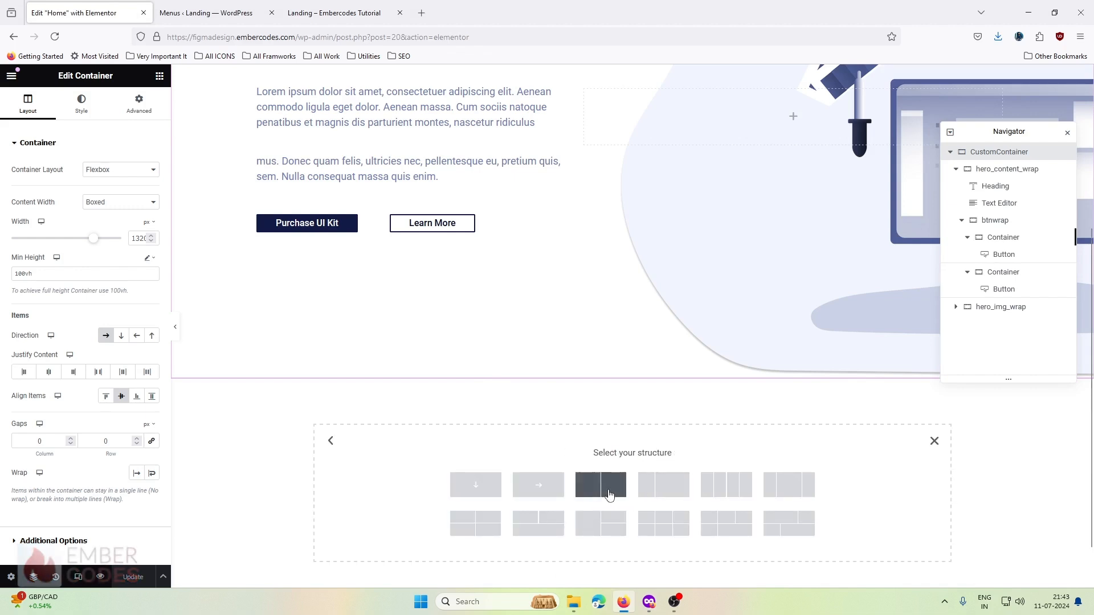
left_click(604, 493)
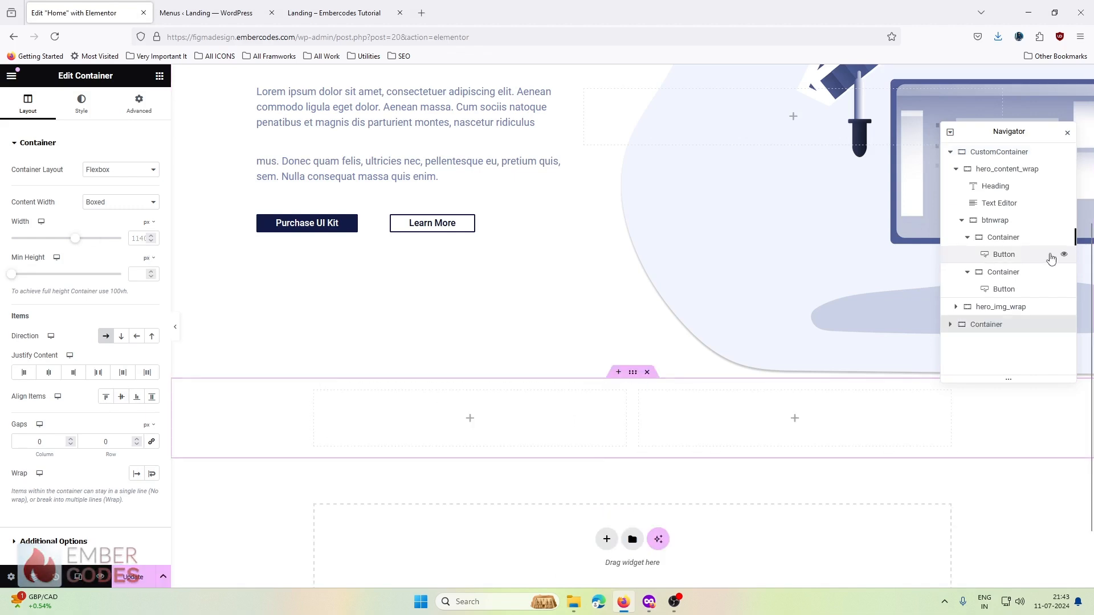
left_click(135, 238)
type("1320")
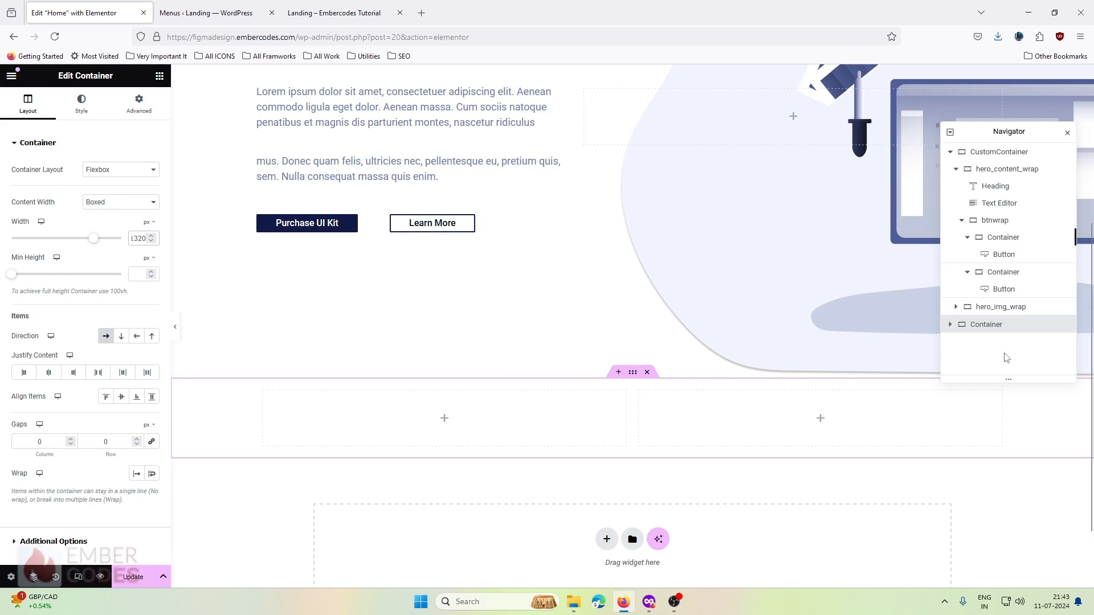
Set the padding of the new section container and both of its column containers to 0.
left_click(145, 100)
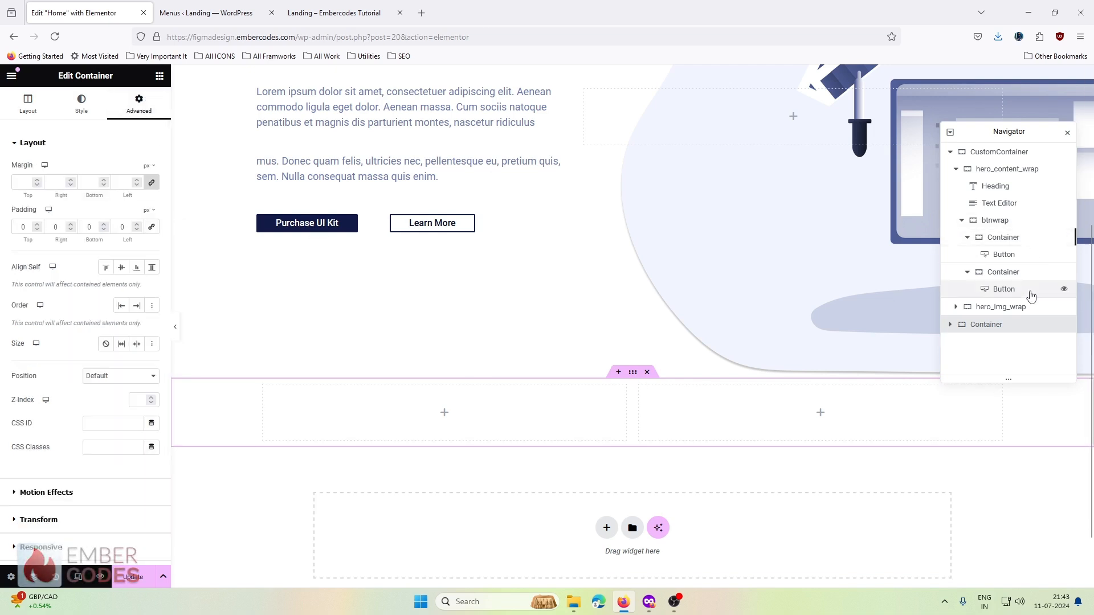
left_click(950, 325)
left_click(992, 342)
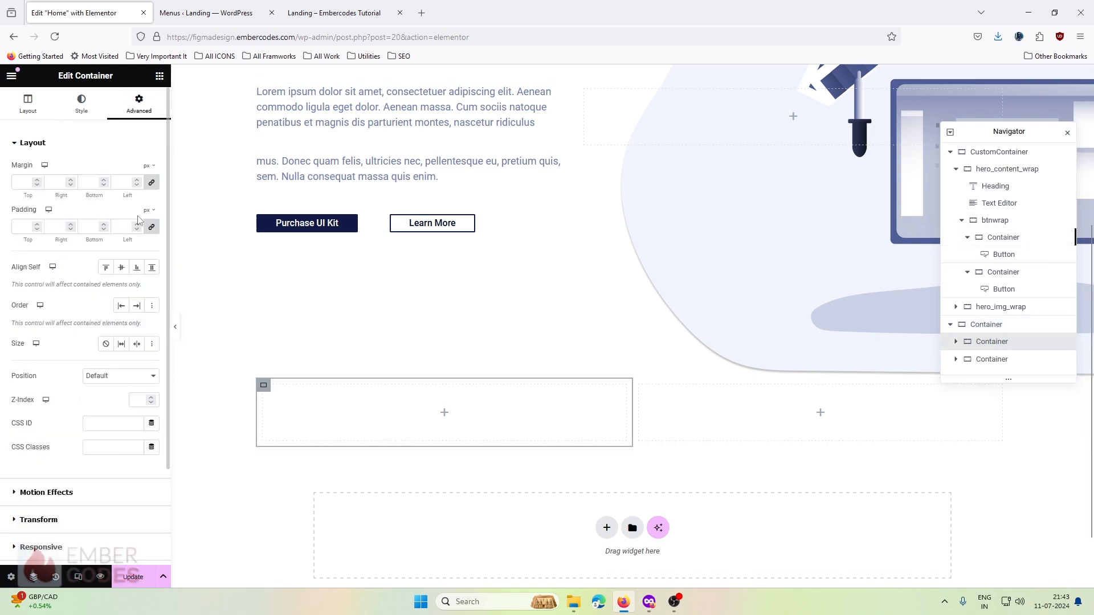
left_click(992, 359)
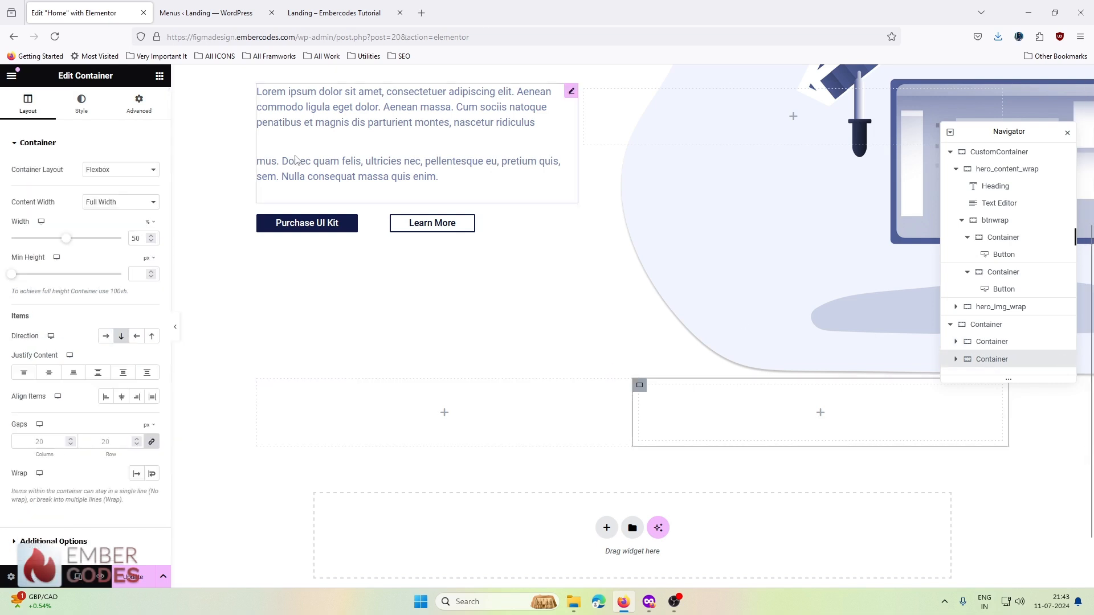
left_click(143, 101)
left_click(152, 227)
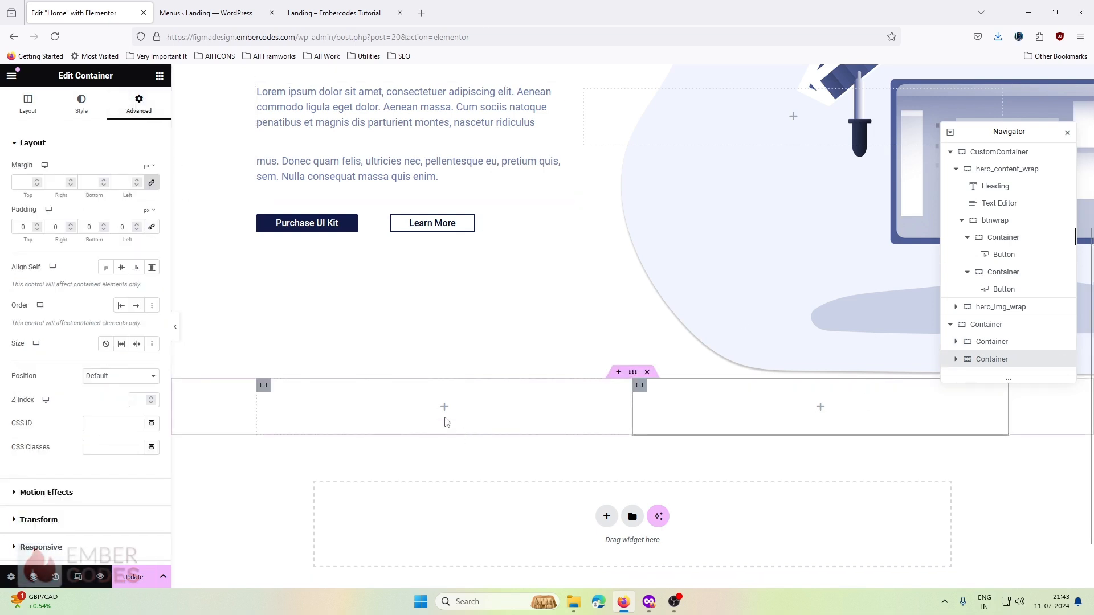
scroll(436, 410, "up", 4)
scroll(433, 285, "down", 3)
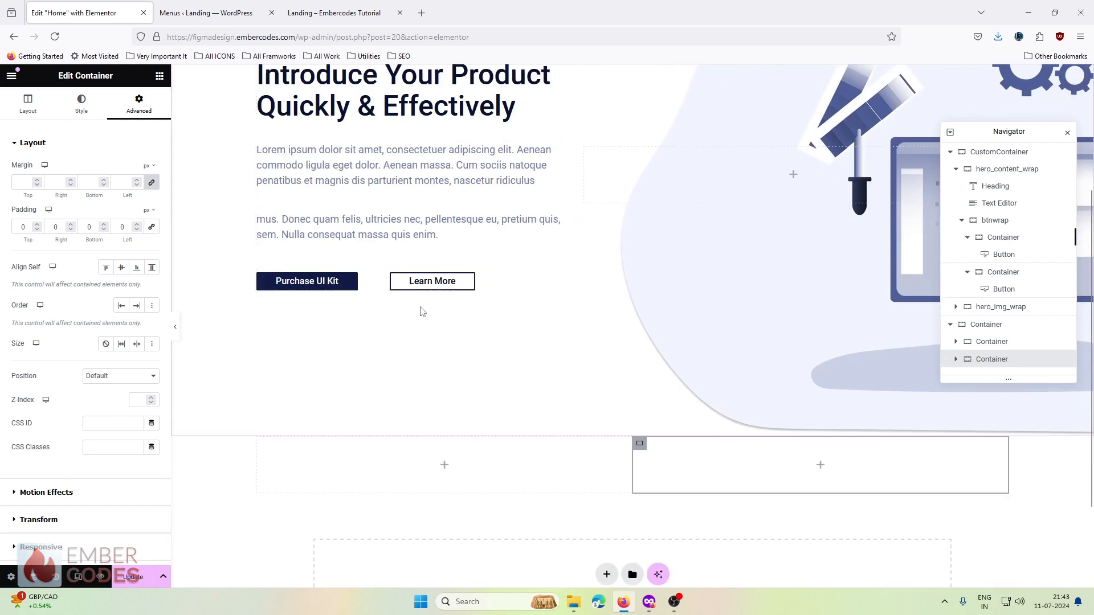
scroll(430, 148, "up", 1)
left_click(430, 148)
scroll(423, 330, "down", 3)
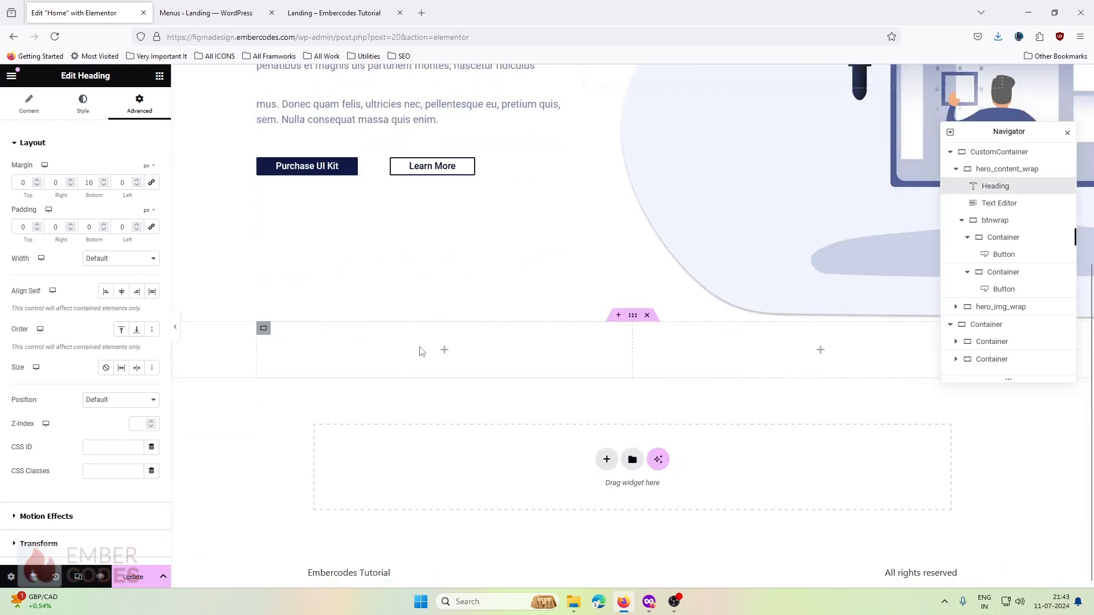
key("ctrl+v")
scroll(418, 360, "up", 3)
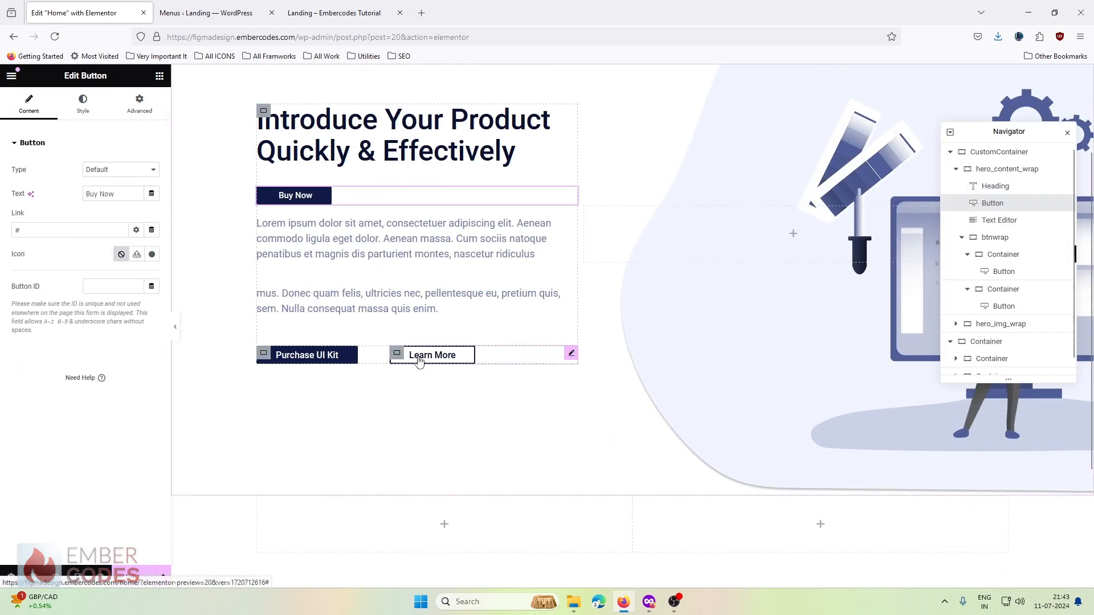
key("Delete")
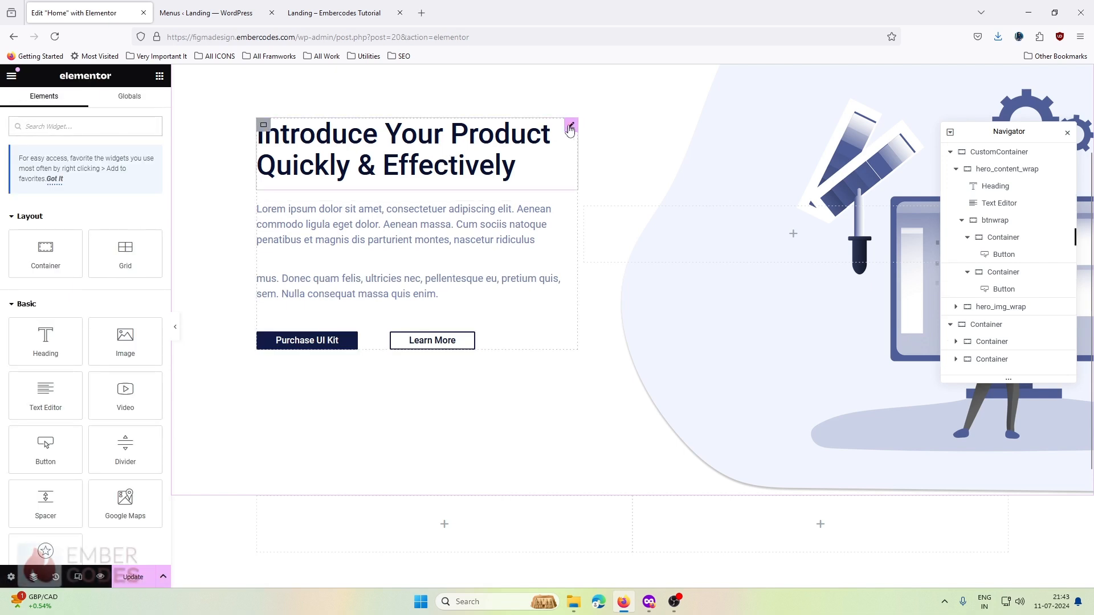
left_click(571, 127)
scroll(423, 332, "down", 3)
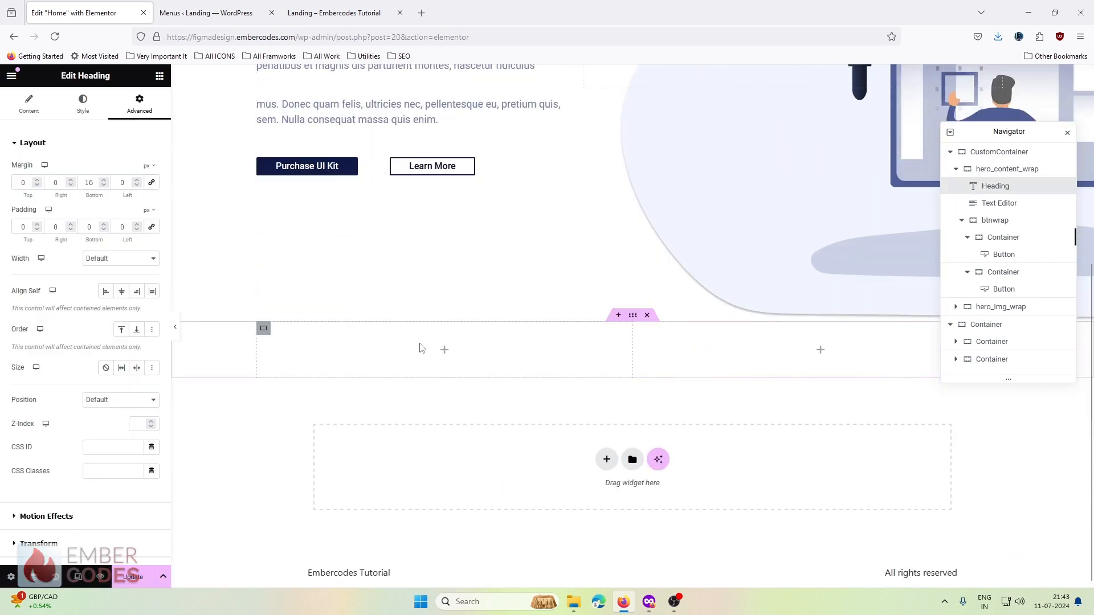
key("ctrl+v")
scroll(442, 354, "up", 4)
key("ctrl+z")
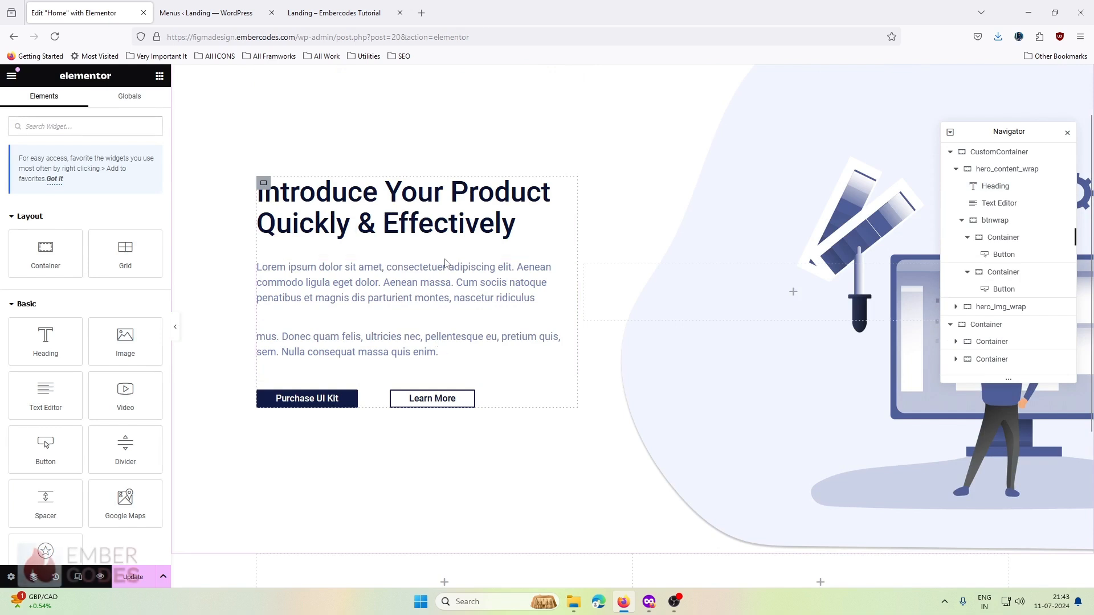
Duplicate the hero heading and move the copy into the left column of the new section.
left_click(571, 184)
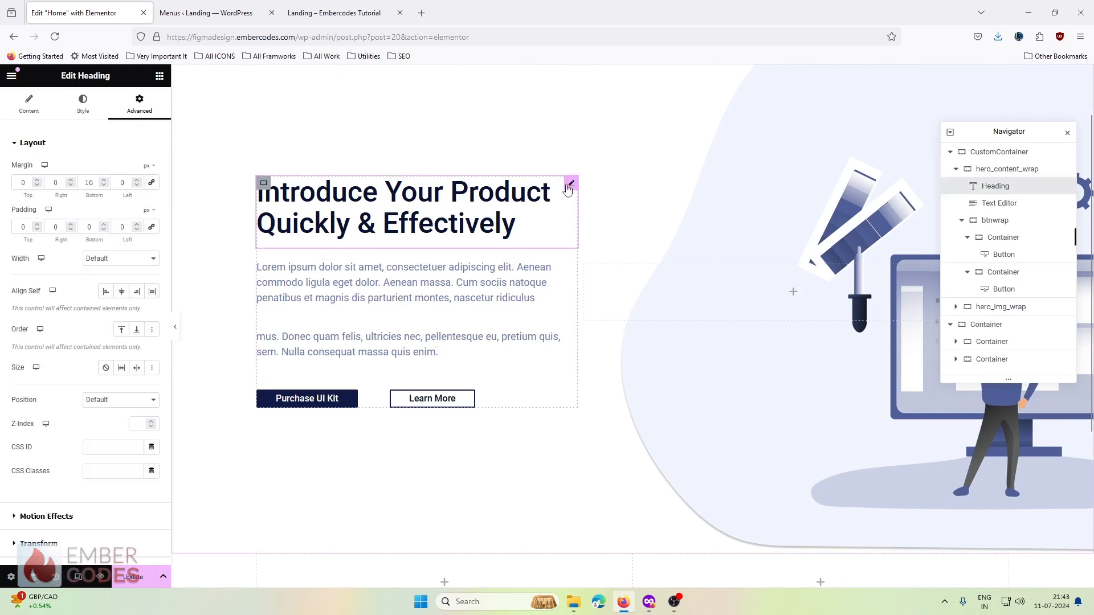
key("ctrl+v")
left_click_drag(569, 222, 410, 581)
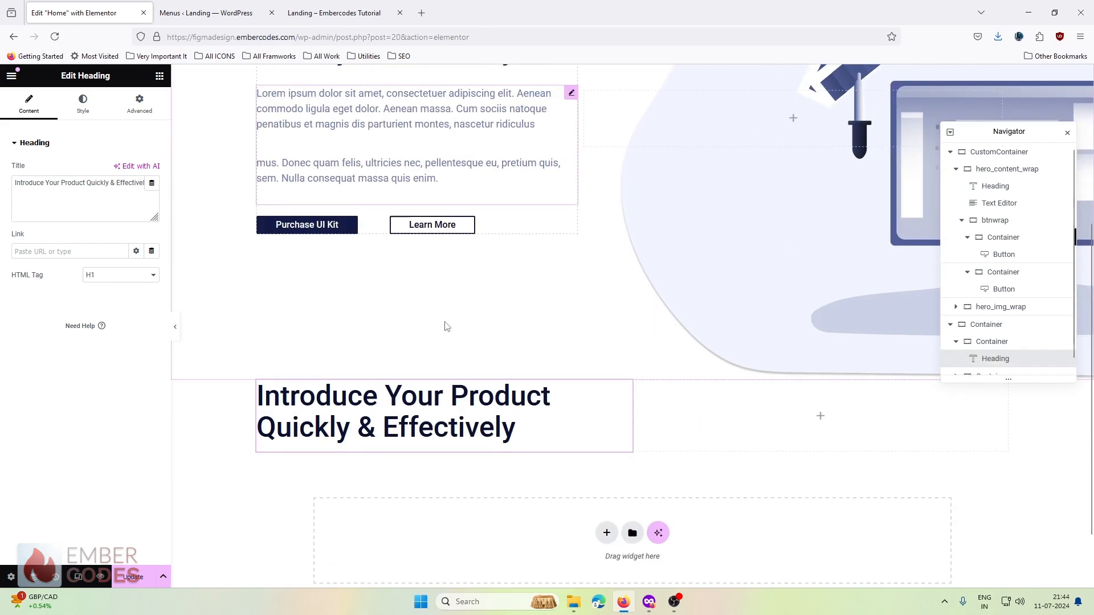
Duplicate the hero's paragraph text and move the copy below the heading in the new section's left column.
scroll(446, 326, "up", 3)
left_click(572, 267)
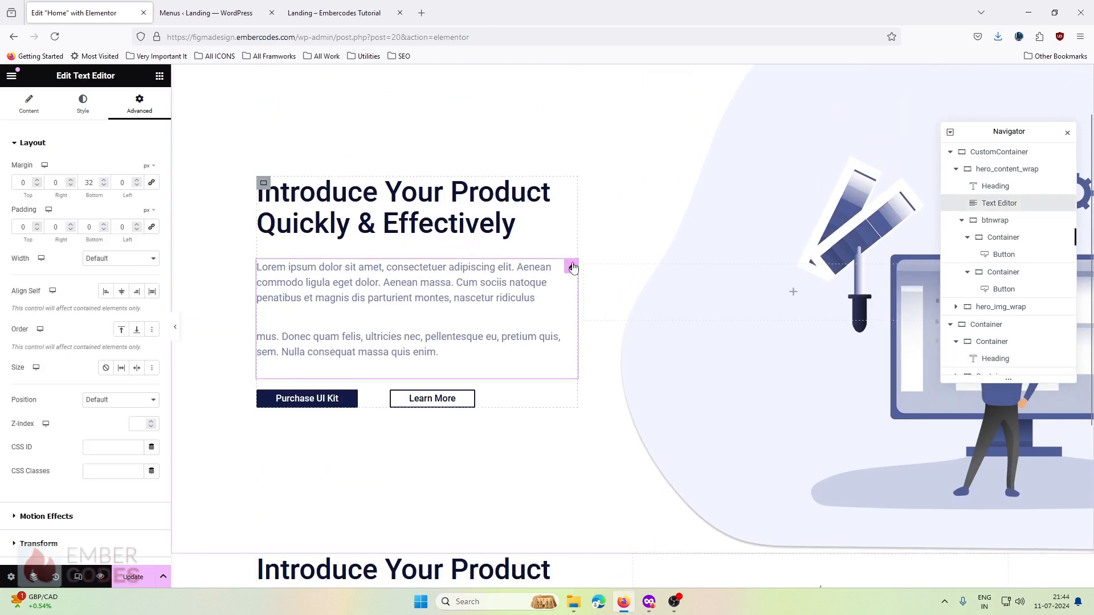
key("ctrl+d")
left_click_drag(570, 333, 499, 491)
scroll(496, 456, "down", 4)
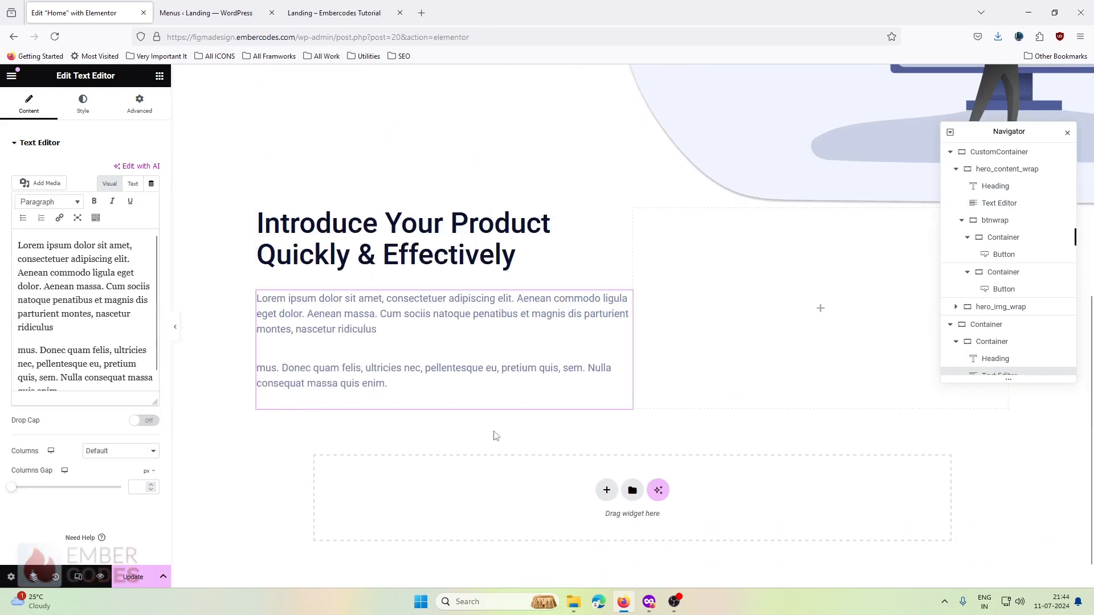
Check the Figma section's layout, then add a container below the left column's paragraph and set its direction to row.
left_click(649, 602)
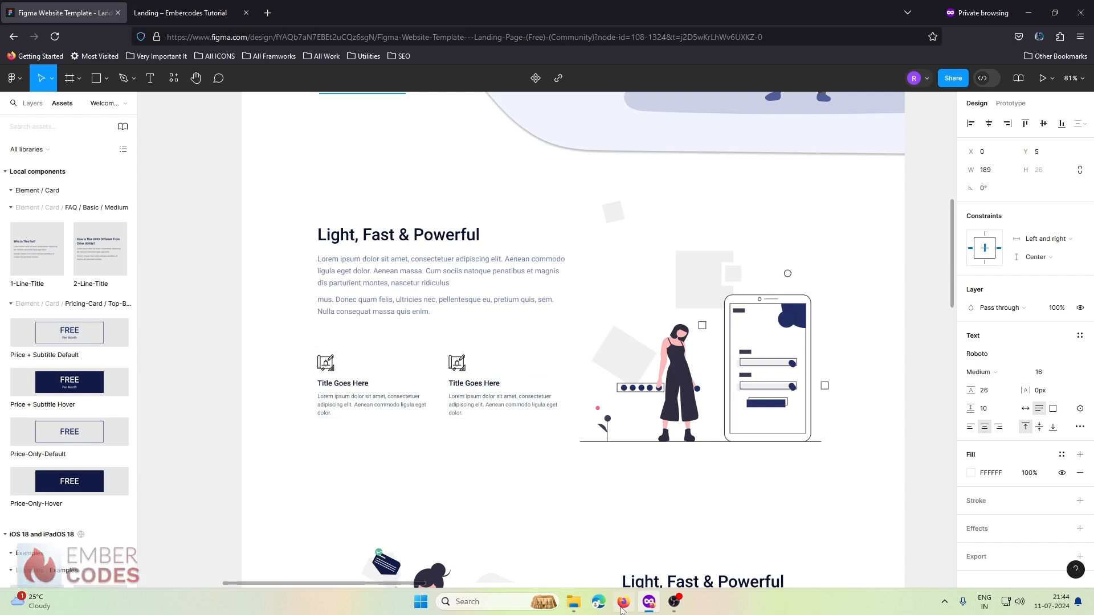
key("alt+Tab")
left_click(160, 75)
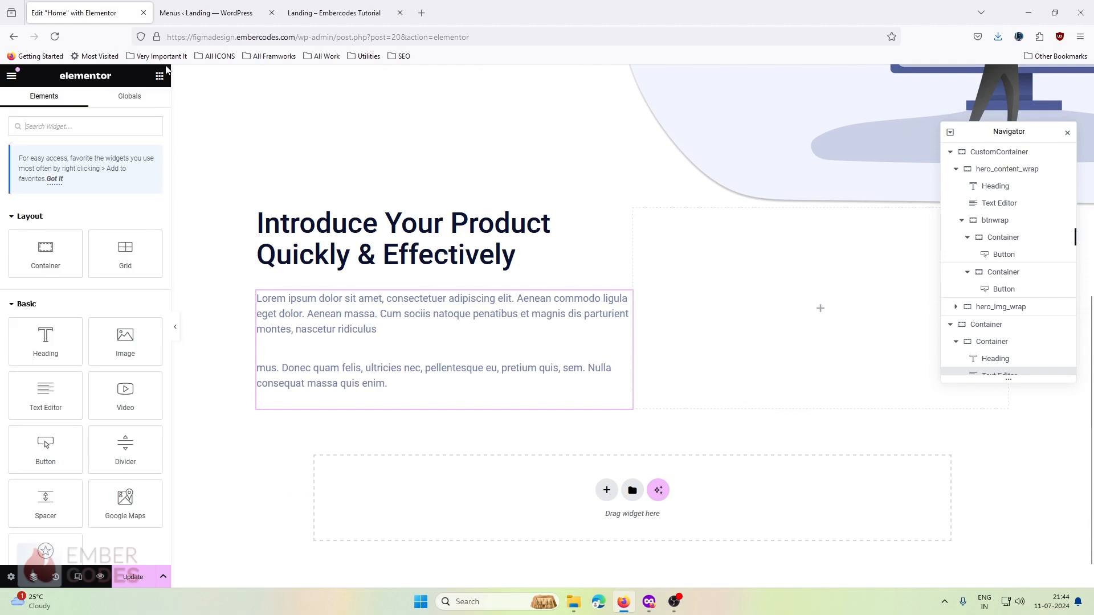
left_click_drag(63, 251, 452, 399)
left_click(105, 336)
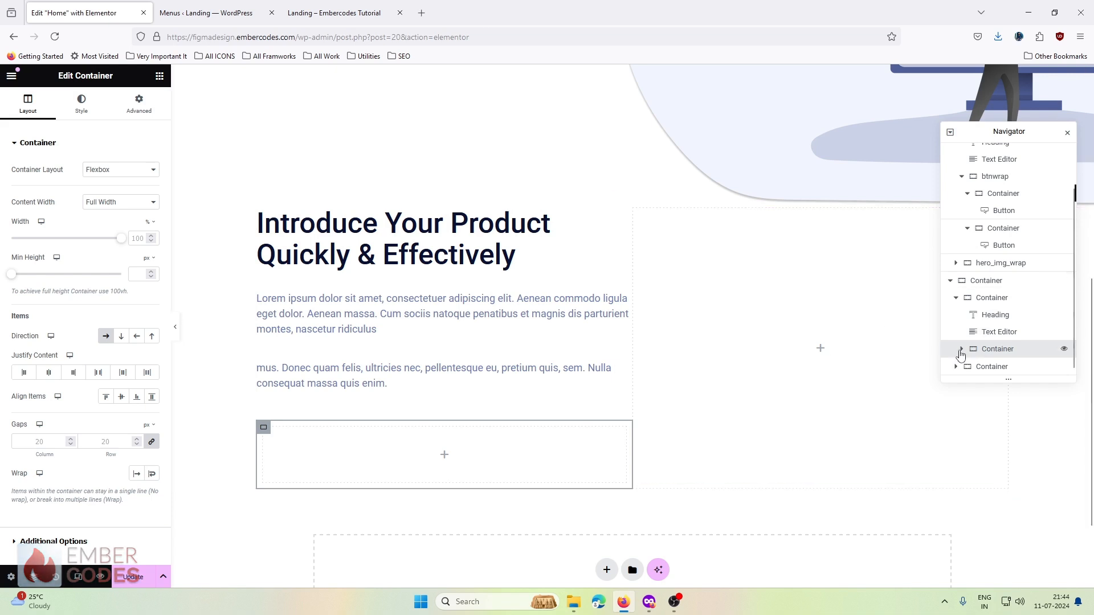
Place two containers side by side inside the row container and set the row container's padding to 0.
left_click(159, 76)
left_click_drag(45, 254, 330, 461)
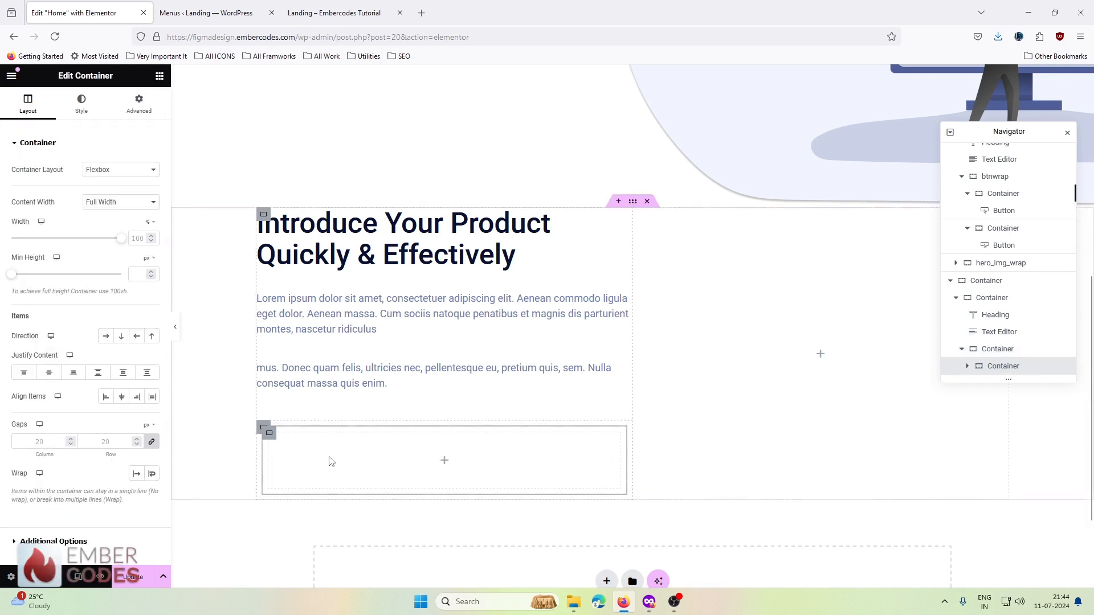
left_click(261, 430)
left_click(159, 75)
left_click_drag(46, 254, 287, 450)
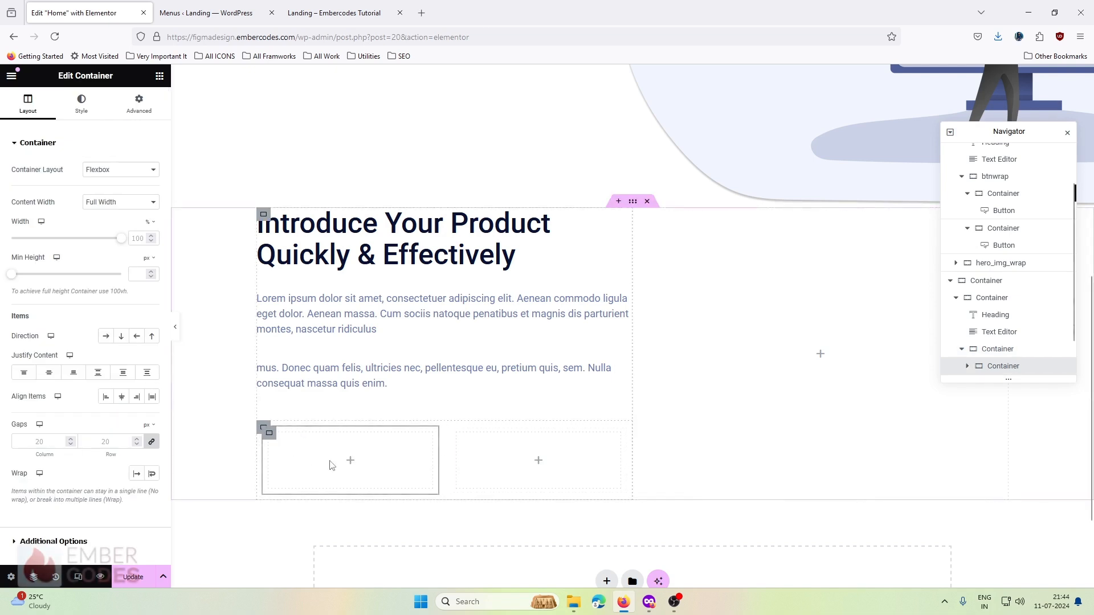
left_click(263, 432)
left_click(140, 104)
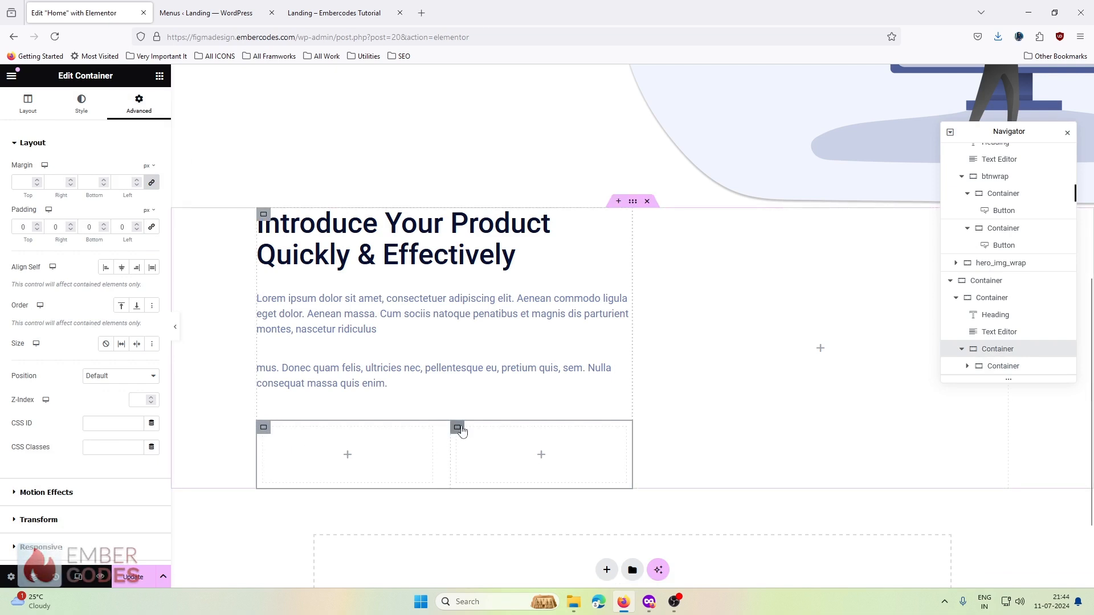
Set the padding of both side-by-side inner containers below the left column's paragraph to 0.
left_click(457, 427)
left_click(139, 105)
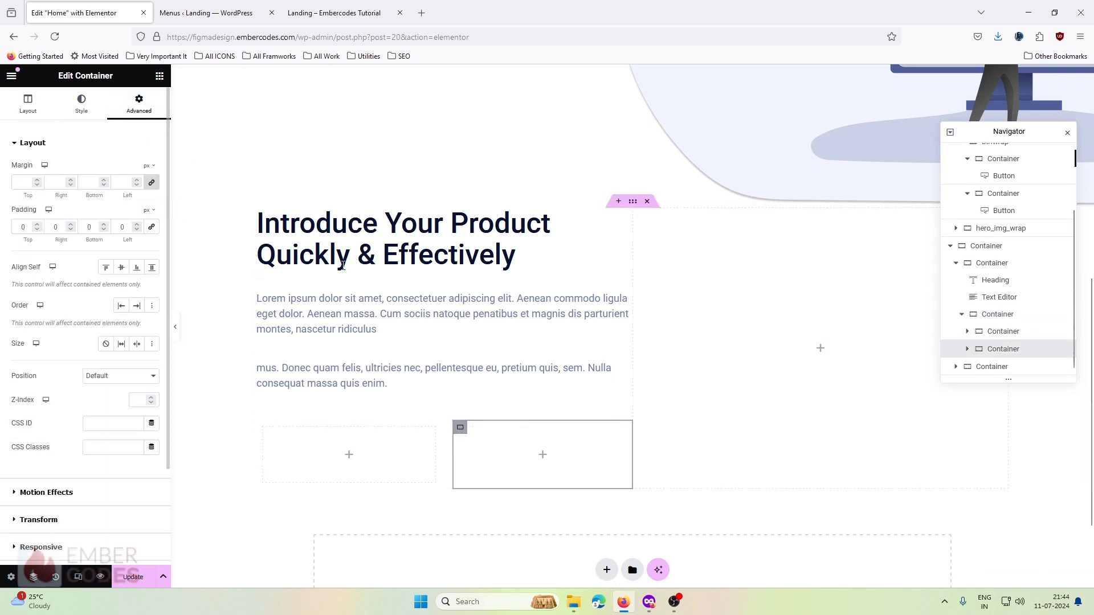
left_click(1003, 331)
left_click(139, 104)
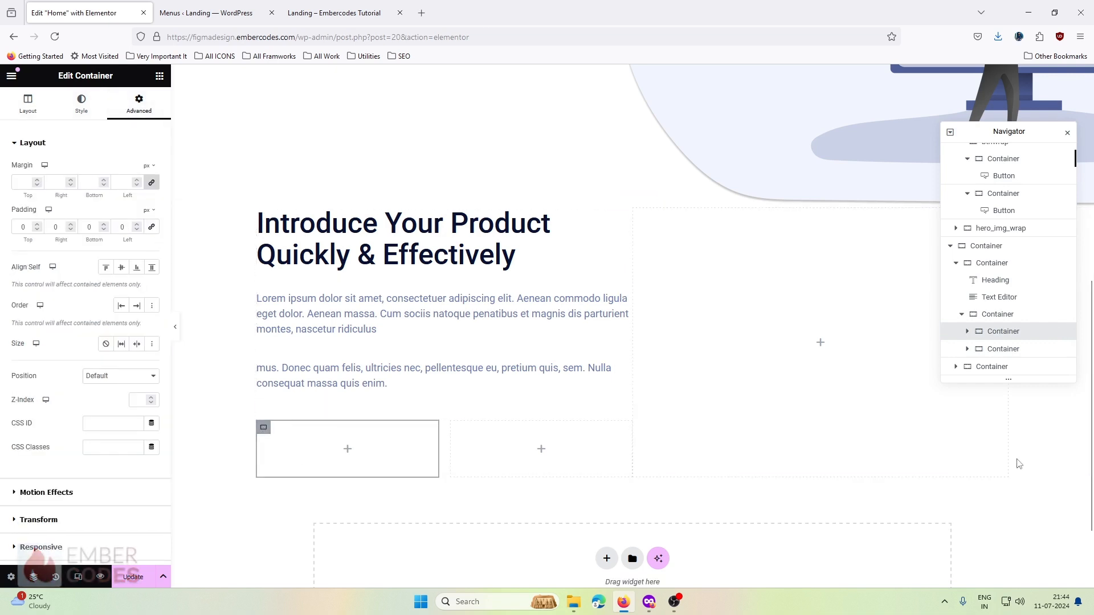
Check the feature blocks in the Figma design, then add an Image widget to the first of the two inner containers.
left_click(650, 604)
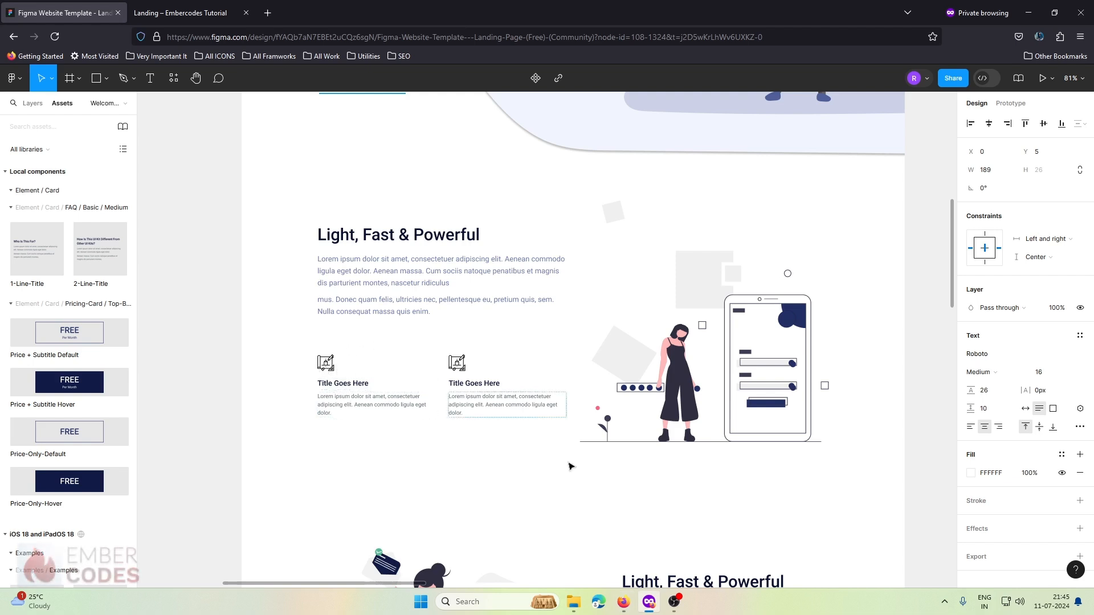
left_click(623, 603)
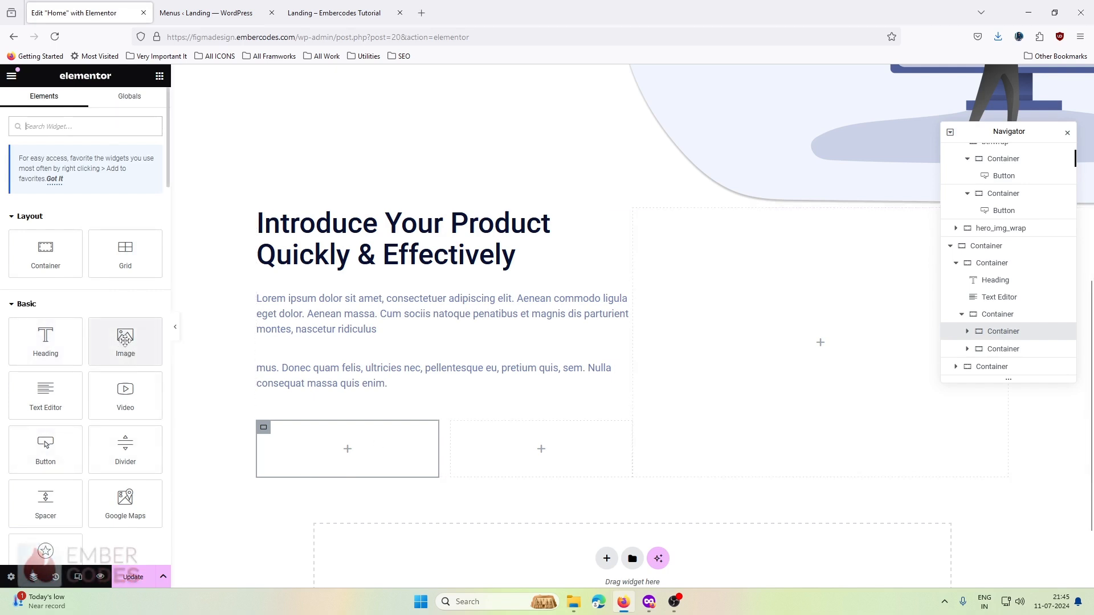
scroll(110, 388, "down", 10)
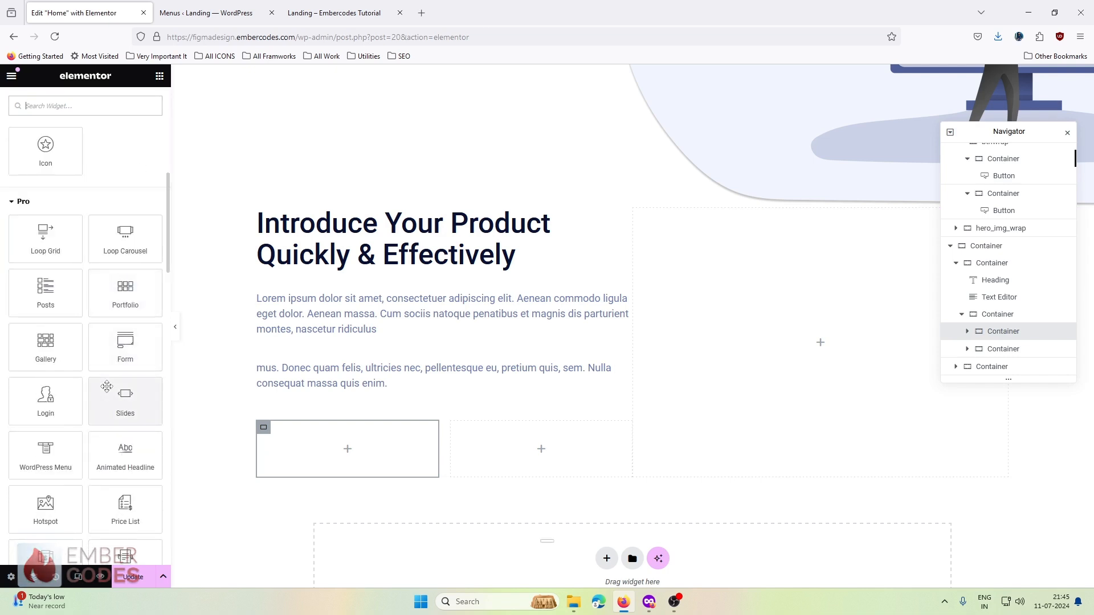
scroll(107, 387, "down", 4)
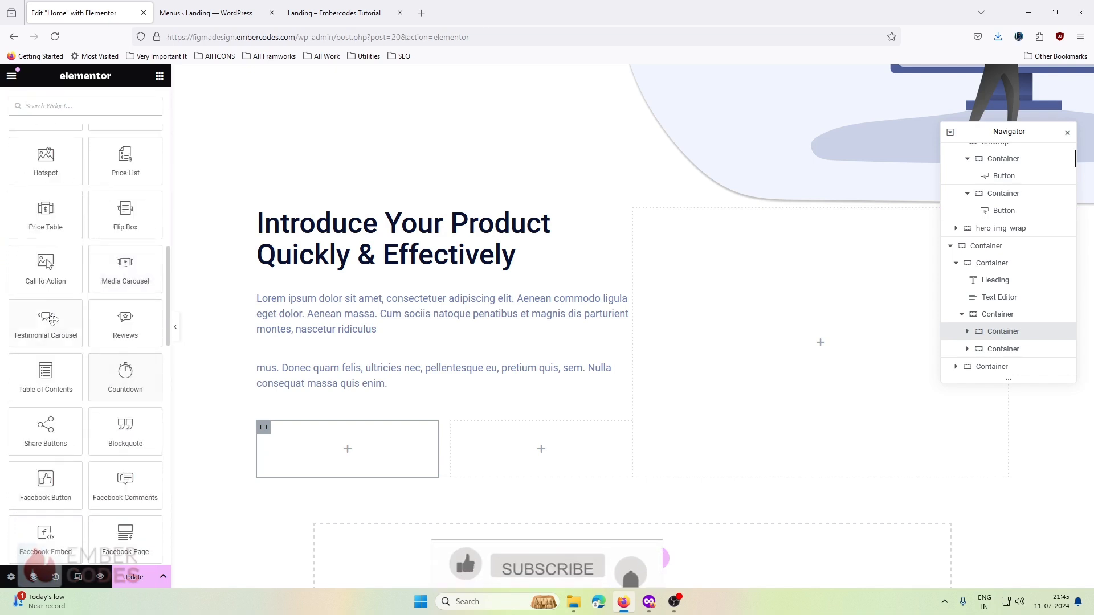
scroll(92, 344, "up", 4)
left_click(86, 106)
type("IMAGE")
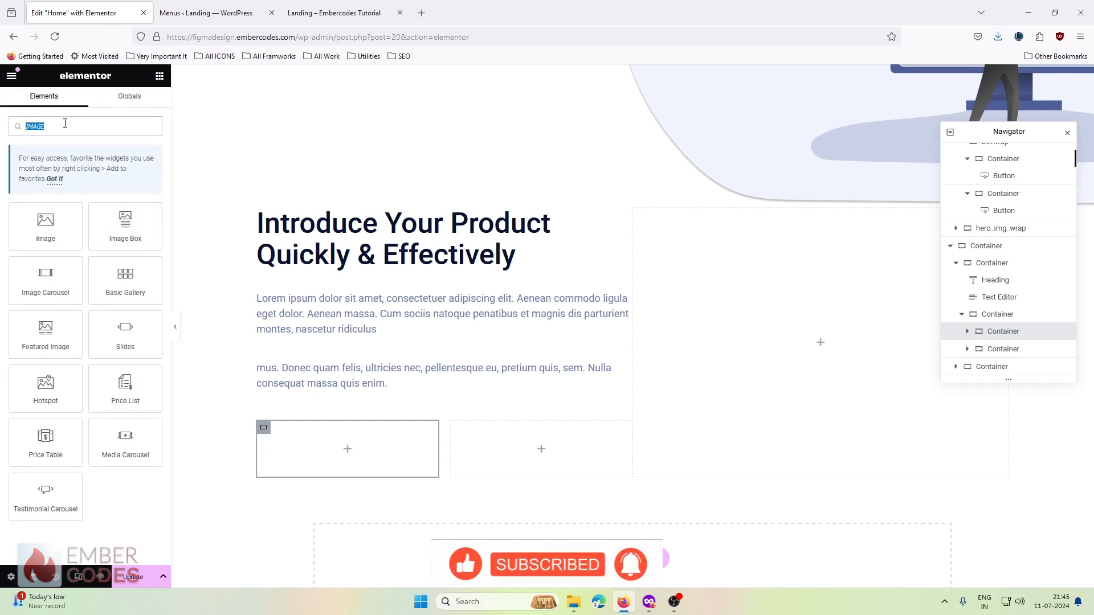
key("BackSpace")
left_click_drag(91, 323, 295, 439)
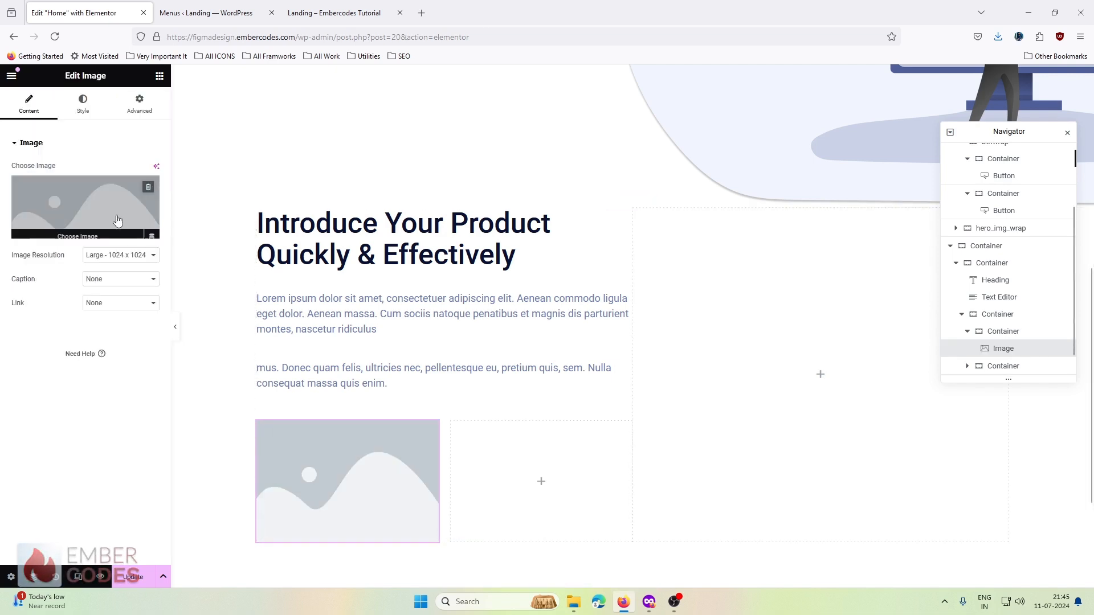
Set the new widget's picture to Icon.png from the media library.
left_click(114, 189)
left_click(859, 215)
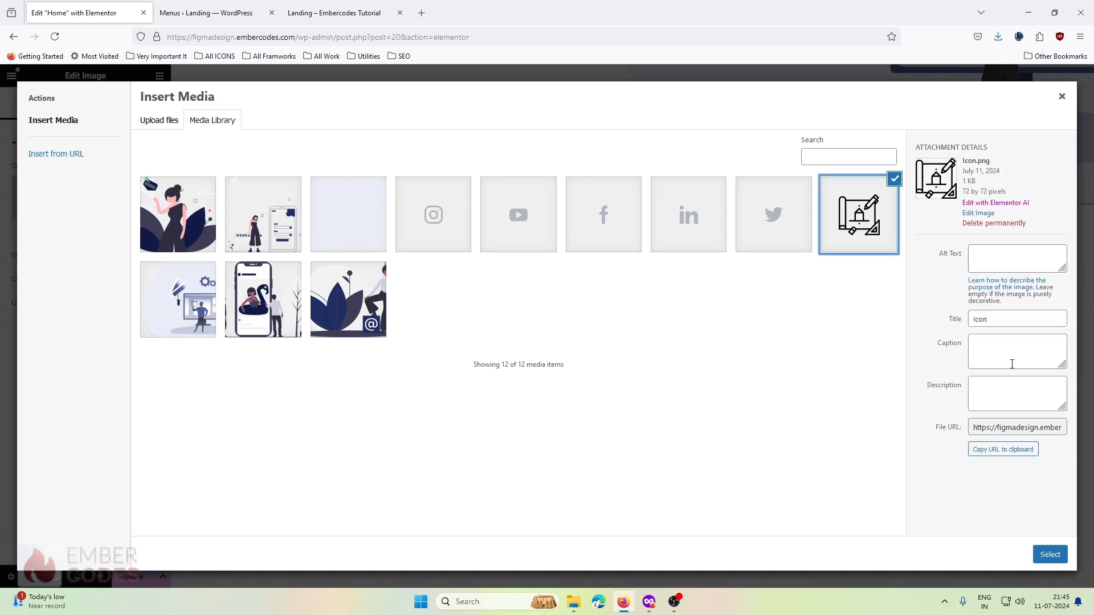
left_click(1051, 555)
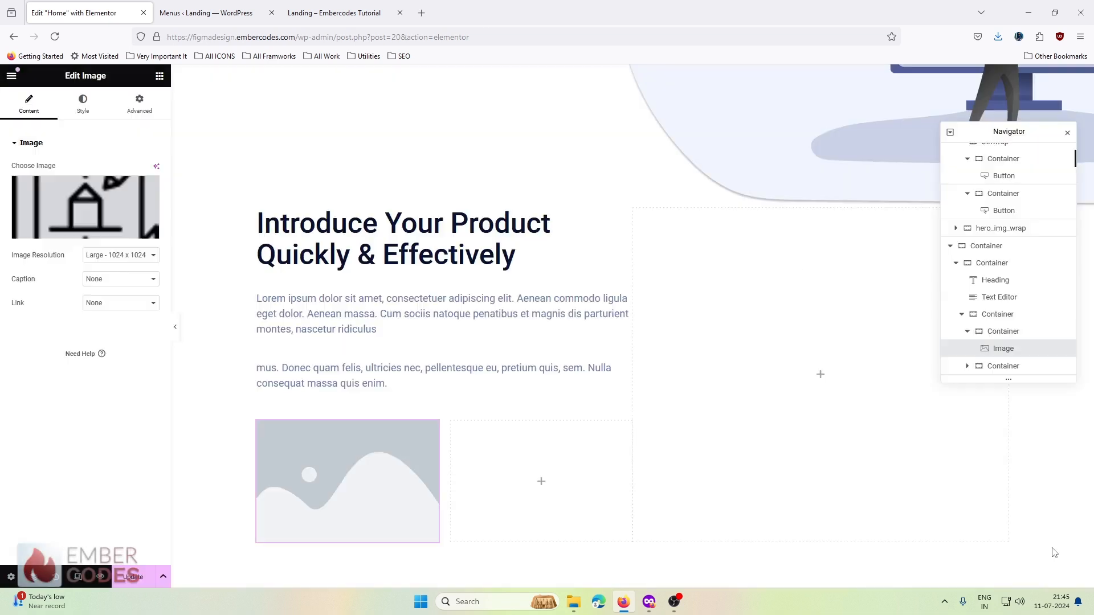
Add a Heading widget below the icon image in the first inner container.
left_click(137, 102)
left_click(159, 76)
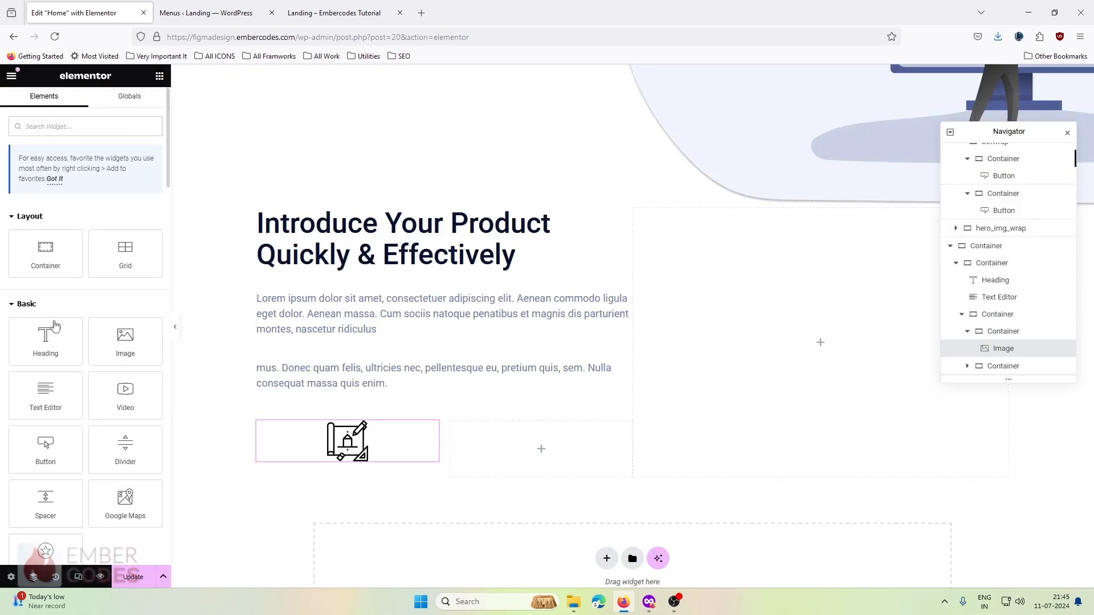
left_click_drag(46, 341, 344, 450)
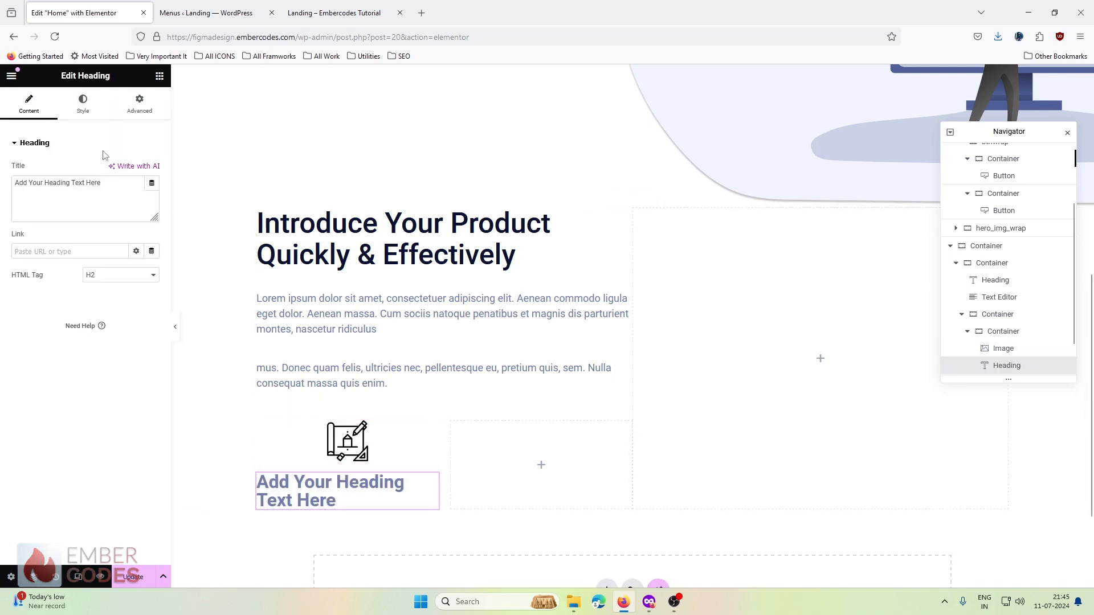
Duplicate the left column's paragraph text and move the copy below the new heading in the first inner container.
left_click(159, 76)
left_click(303, 311)
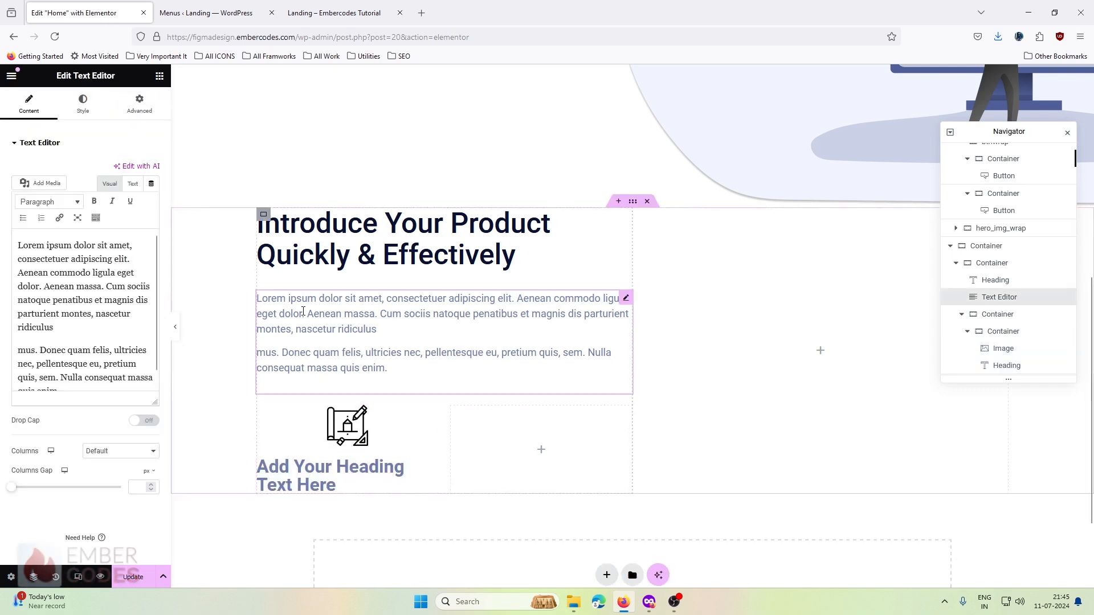
left_click(626, 299)
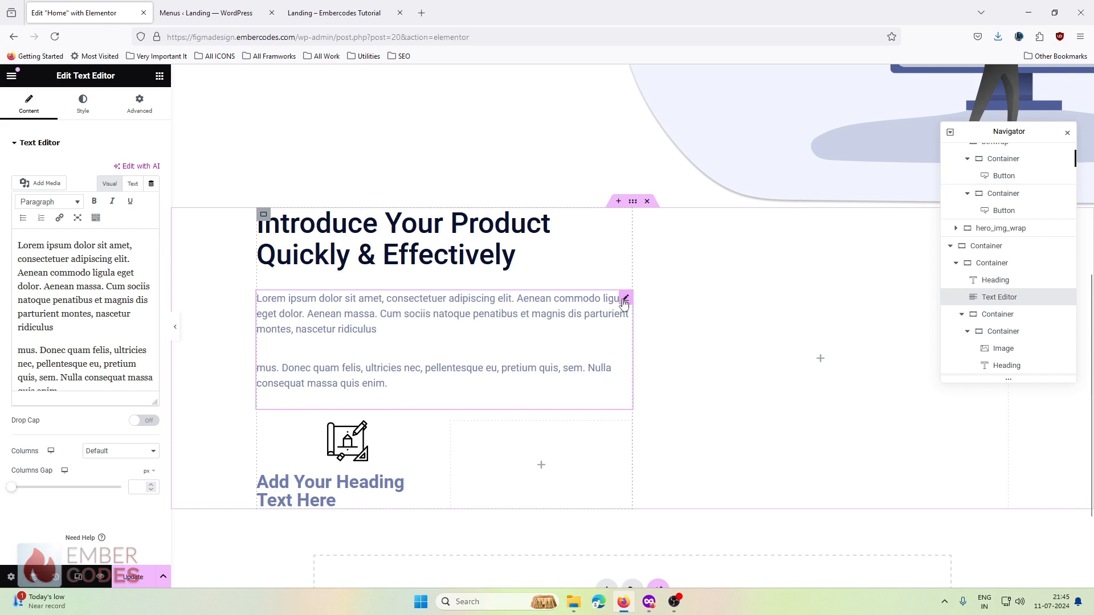
key("ctrl+d")
left_click_drag(626, 423, 373, 485)
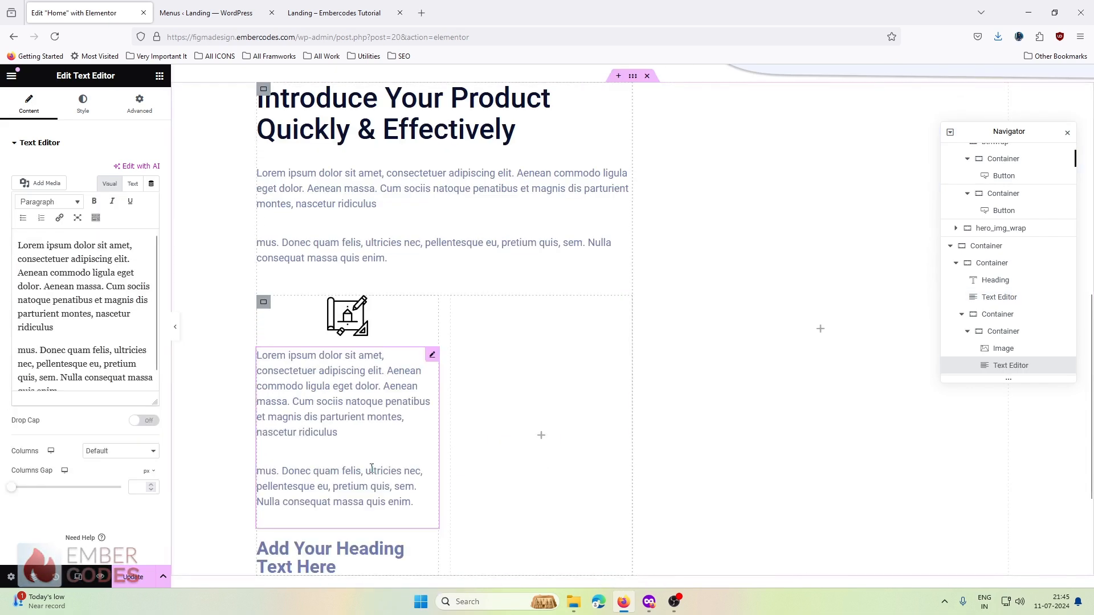
mouse_move(433, 358)
left_mouse_down()
mouse_move(380, 491)
mouse_move(376, 550)
mouse_move(363, 555)
left_mouse_up()
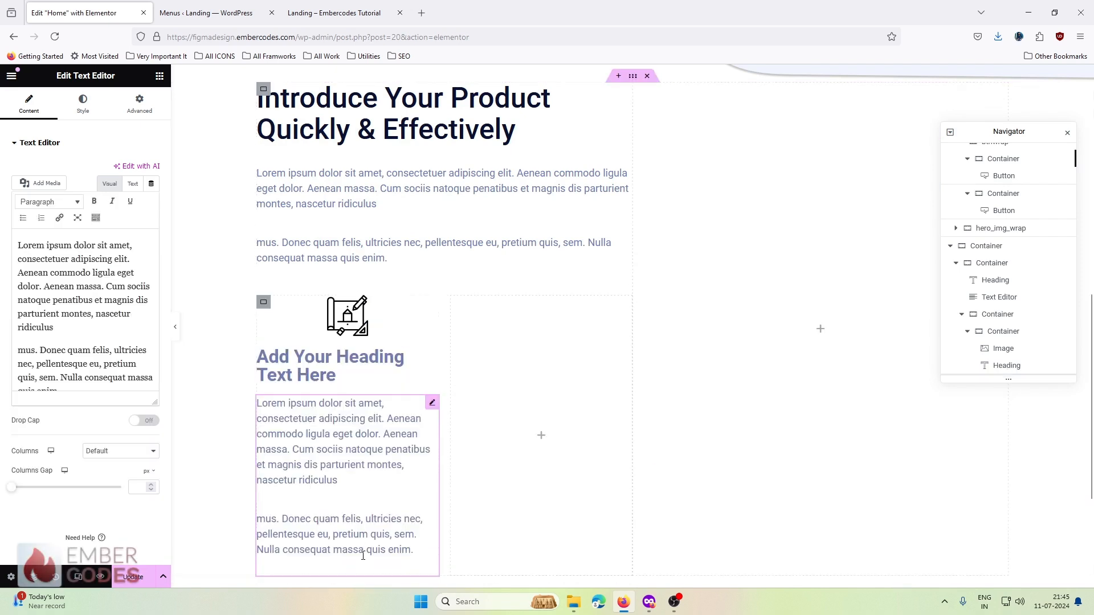
Align the icon image to the left.
left_click(318, 323)
left_click(264, 305)
left_click(342, 319)
left_click(25, 112)
left_click(87, 111)
left_click(121, 171)
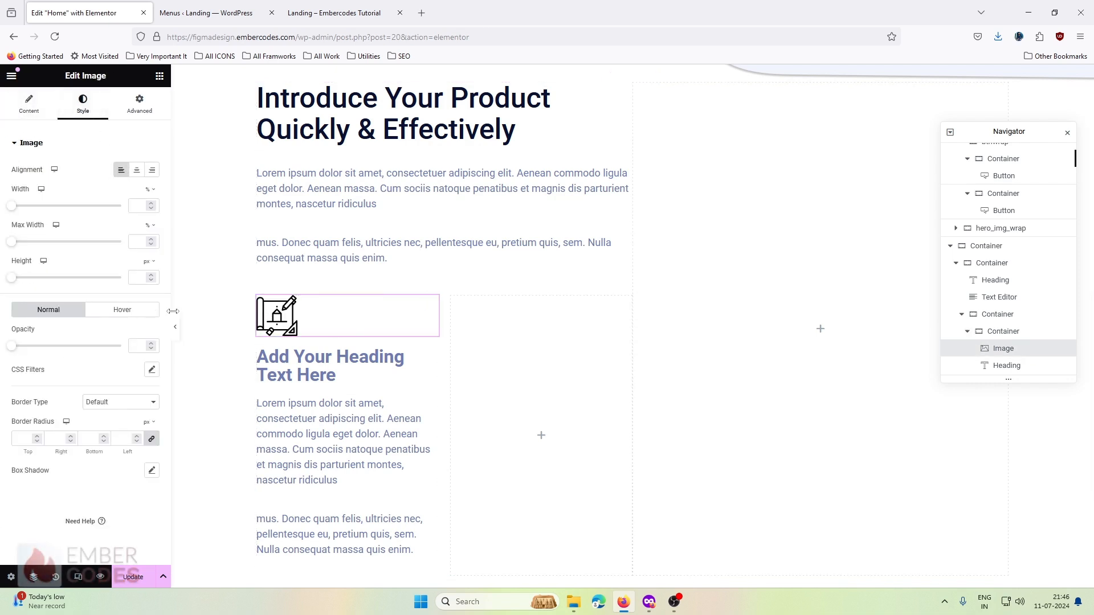
Copy the first feature title from the Figma design and set the heading below the icon to "Title Goes Here".
left_click(342, 370)
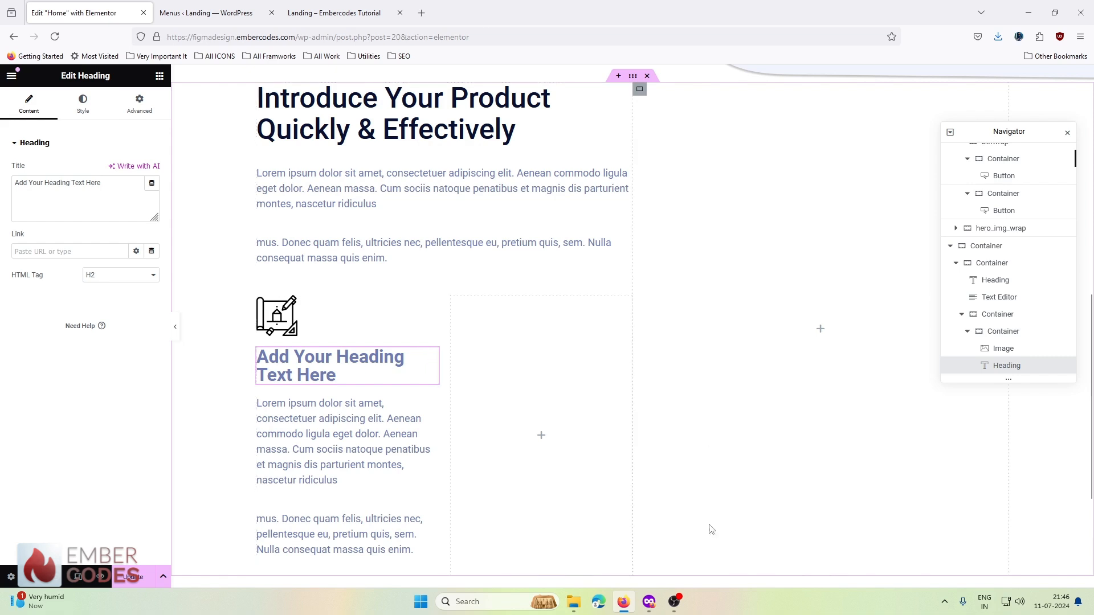
left_click(649, 602)
double_click(360, 384)
key("ctrl+c")
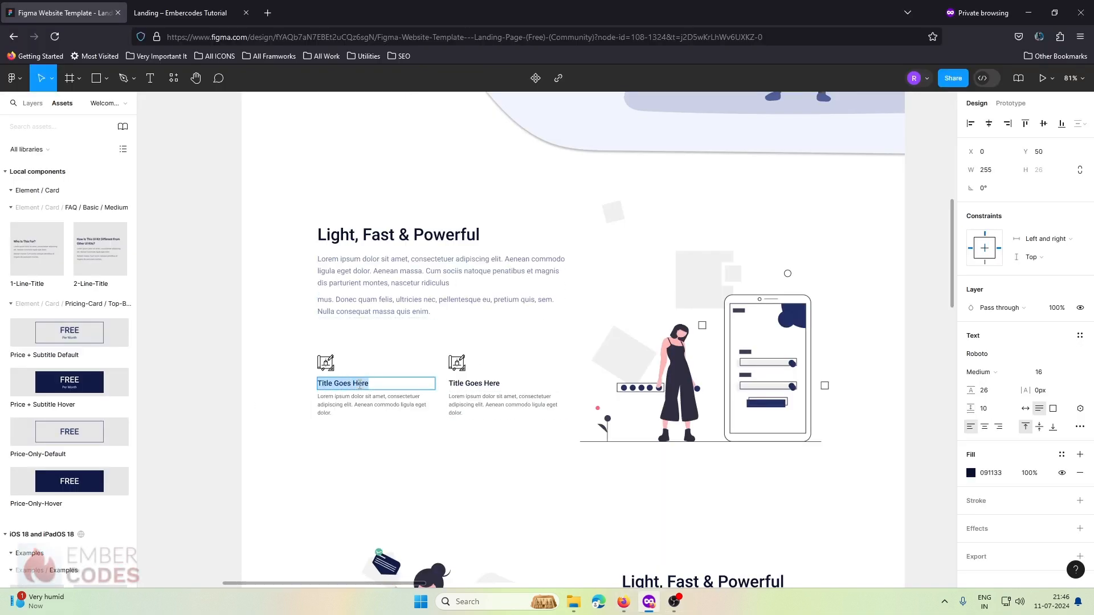
left_click(624, 601)
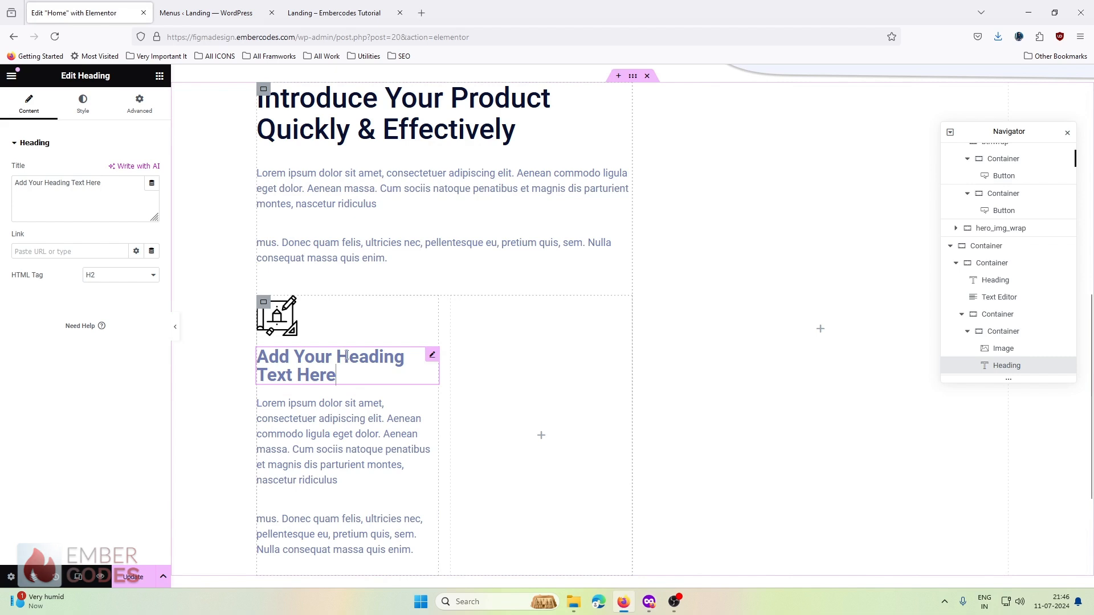
double_click(85, 184)
key("ctrl+v")
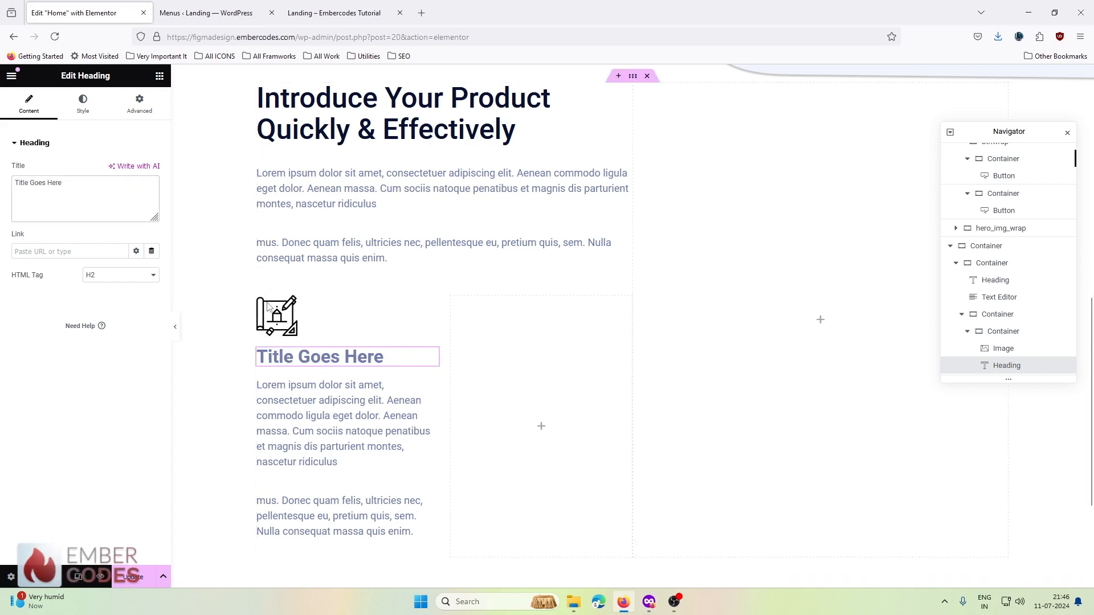
Shorten the text below "Title Goes Here" so it ends after "Aenean commodo ligula eget dolor.".
left_click(649, 602)
left_click(623, 602)
left_click(310, 446)
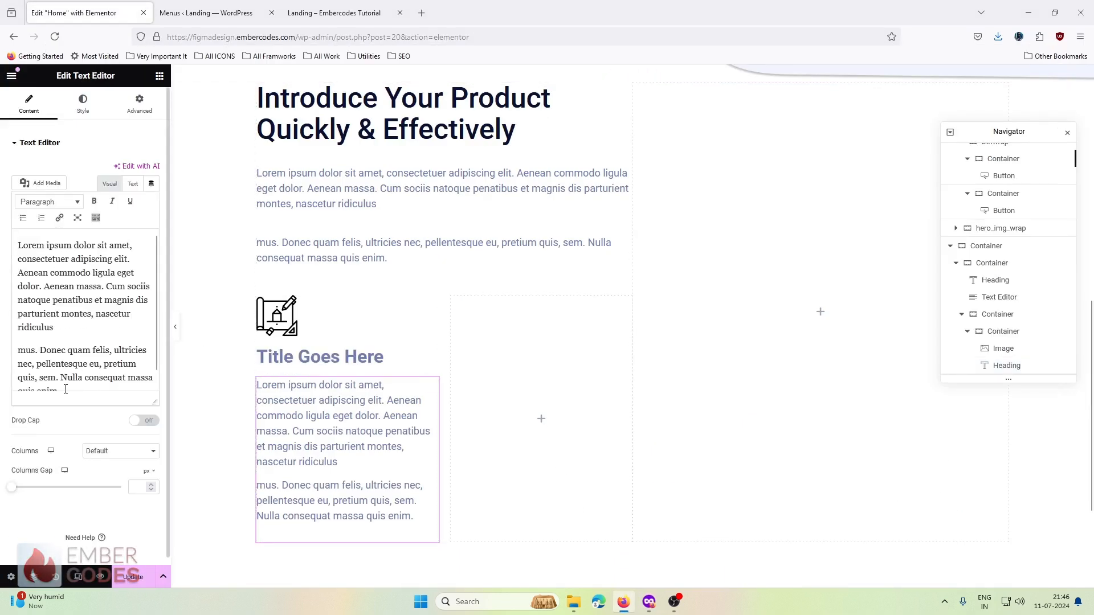
left_click_drag(66, 389, 38, 268)
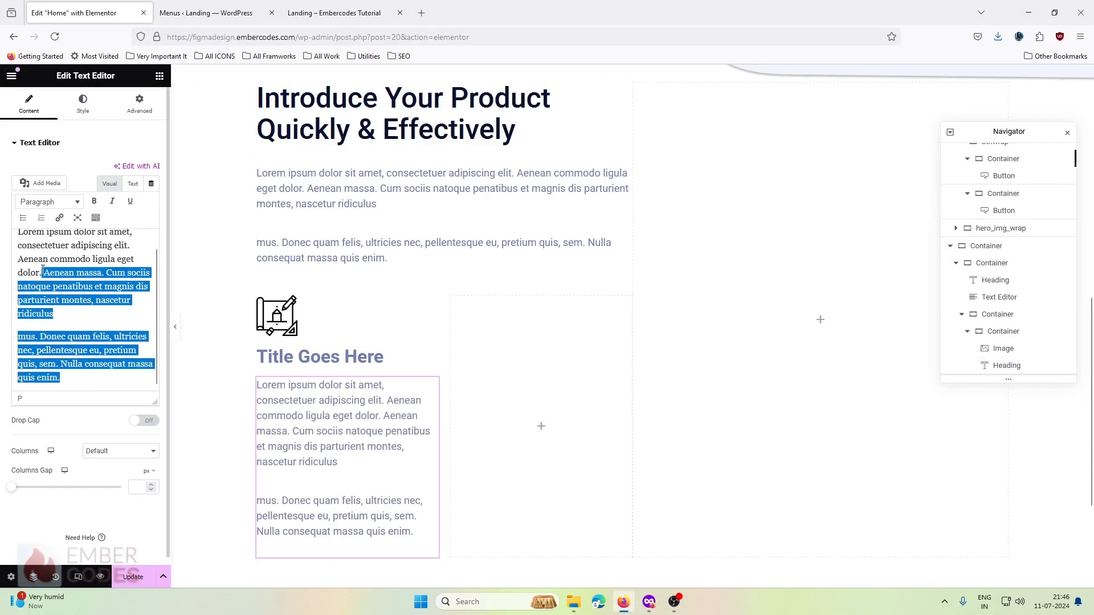
key("BackSpace")
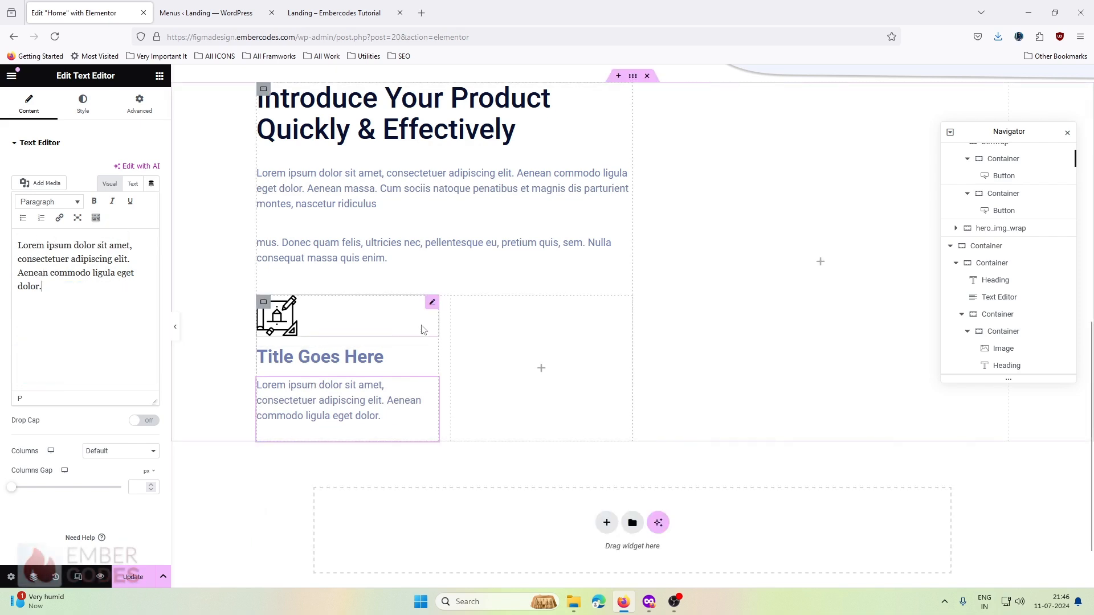
Check the icon's size in Figma, then set the icon image's width and height to 36 px with object fit Contain.
left_click(284, 322)
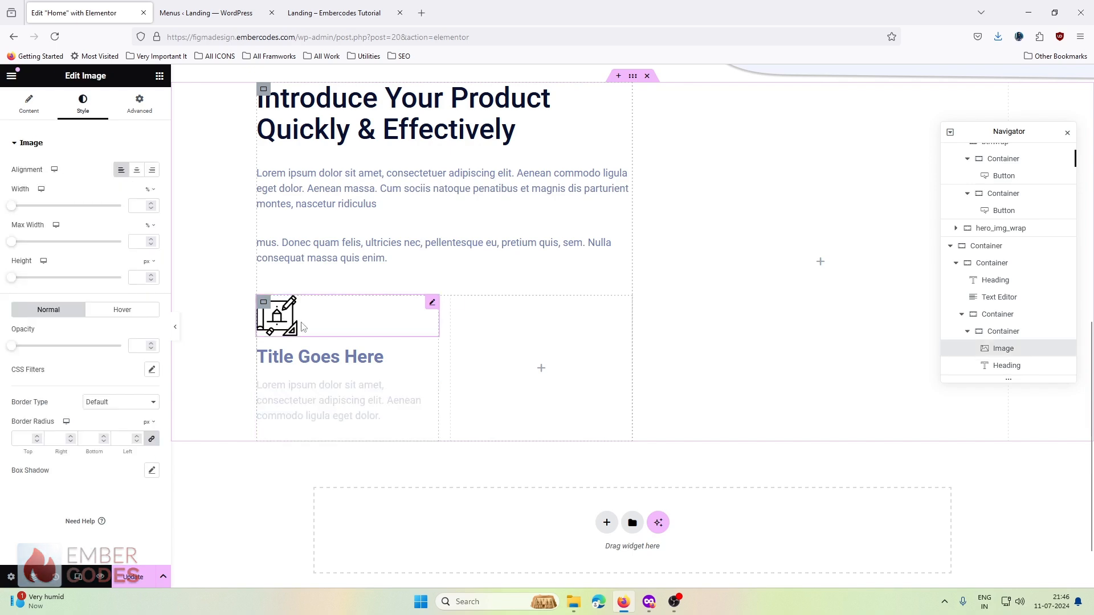
left_click(649, 602)
left_click(329, 370)
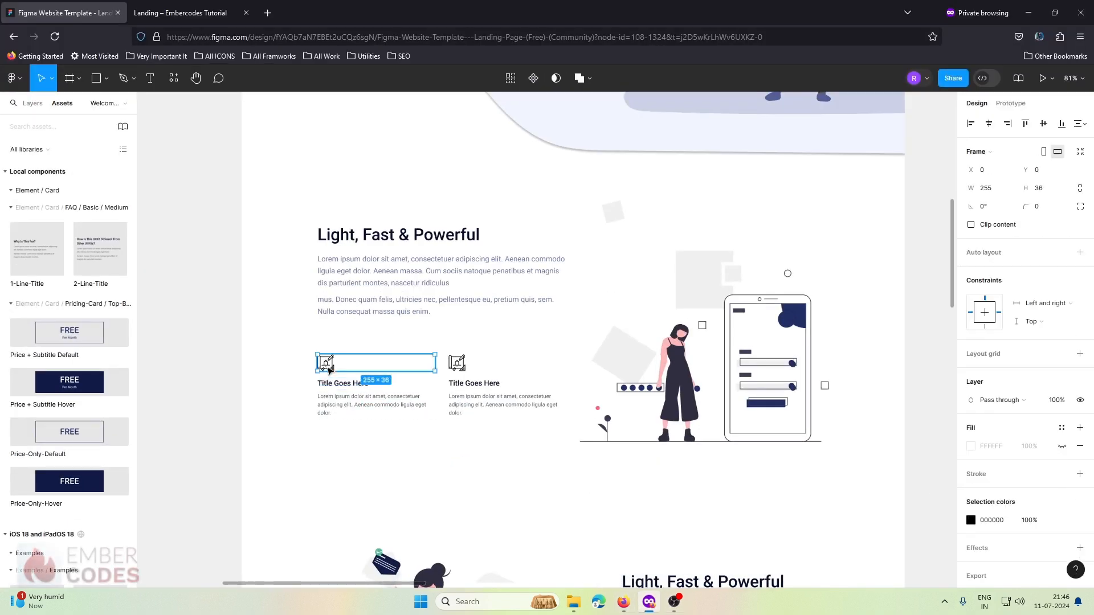
left_click(1029, 13)
left_click(32, 105)
left_click(82, 105)
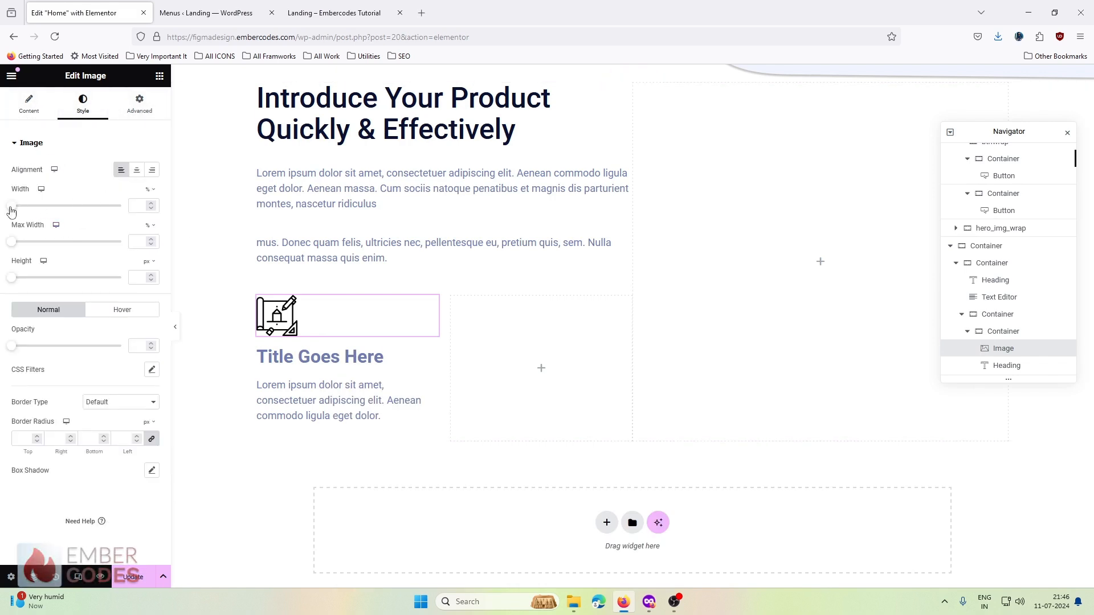
left_click(148, 192)
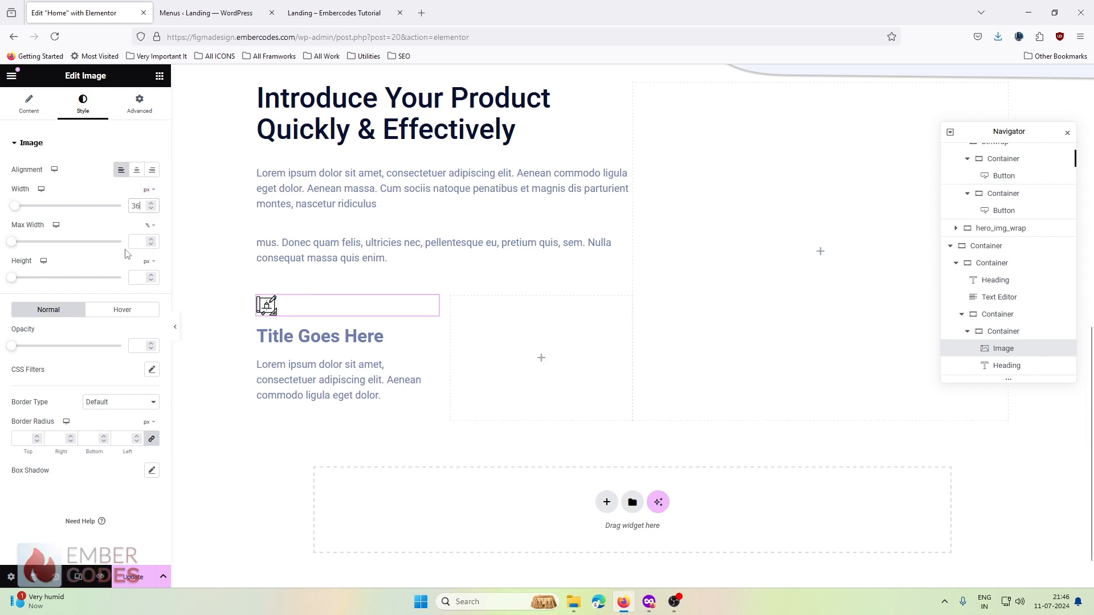
type("36")
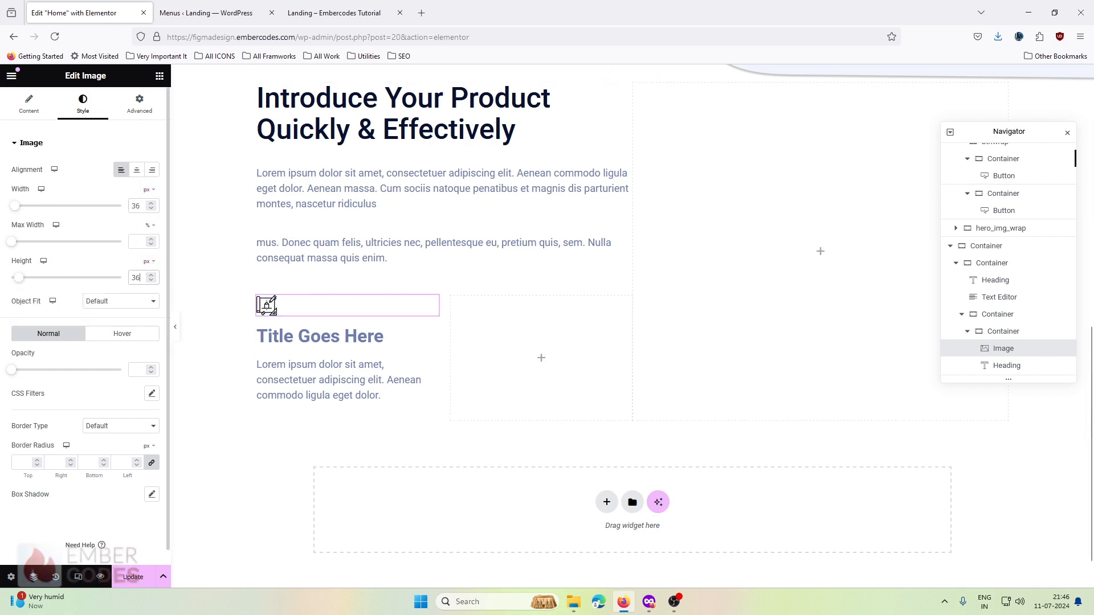
left_click(103, 309)
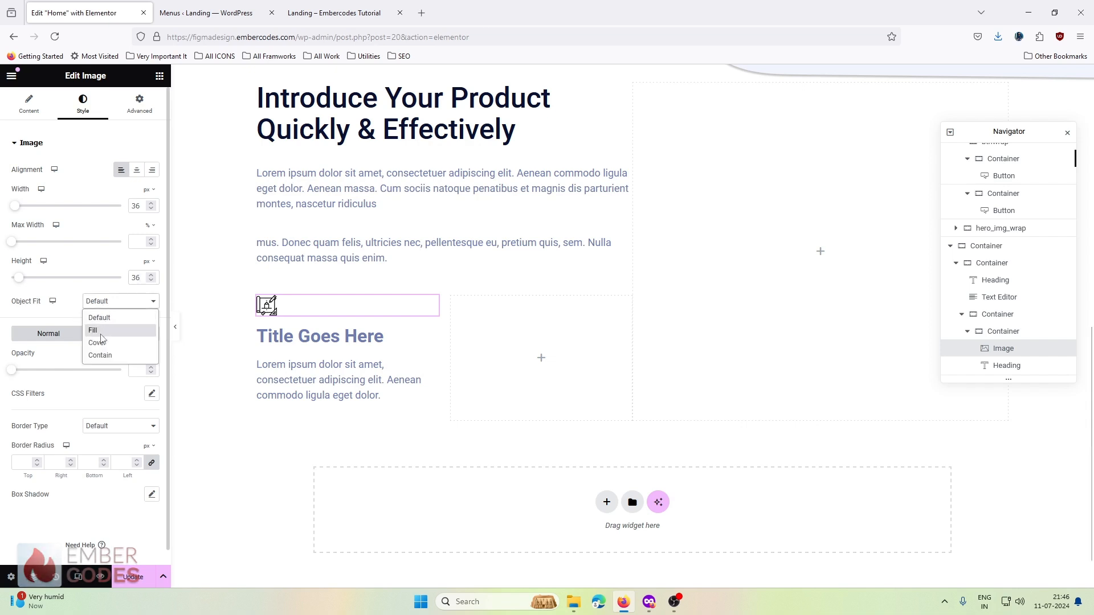
left_click(97, 341)
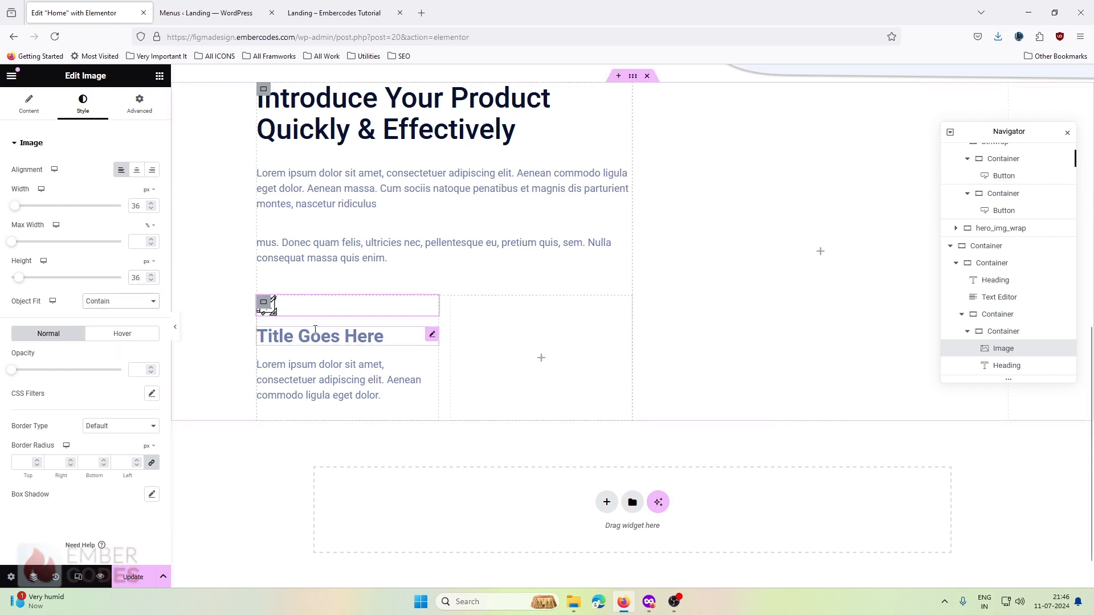
Check the feature title's text style and fill in Figma, then set the "Title Goes Here" heading's text color to the global Secondary color.
left_click(315, 331)
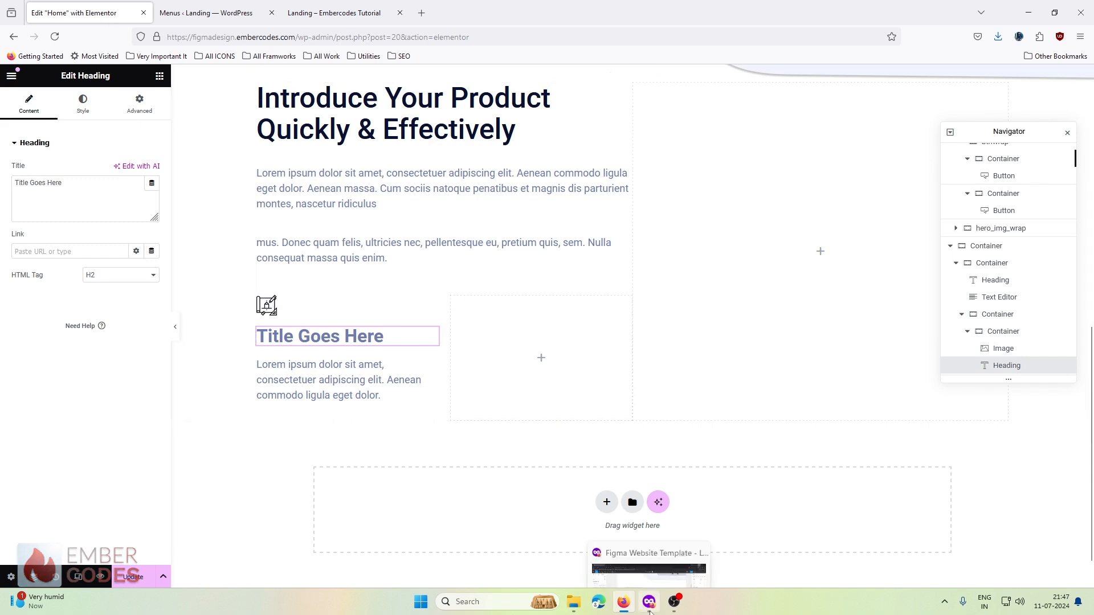
left_click(650, 613)
left_click(359, 387)
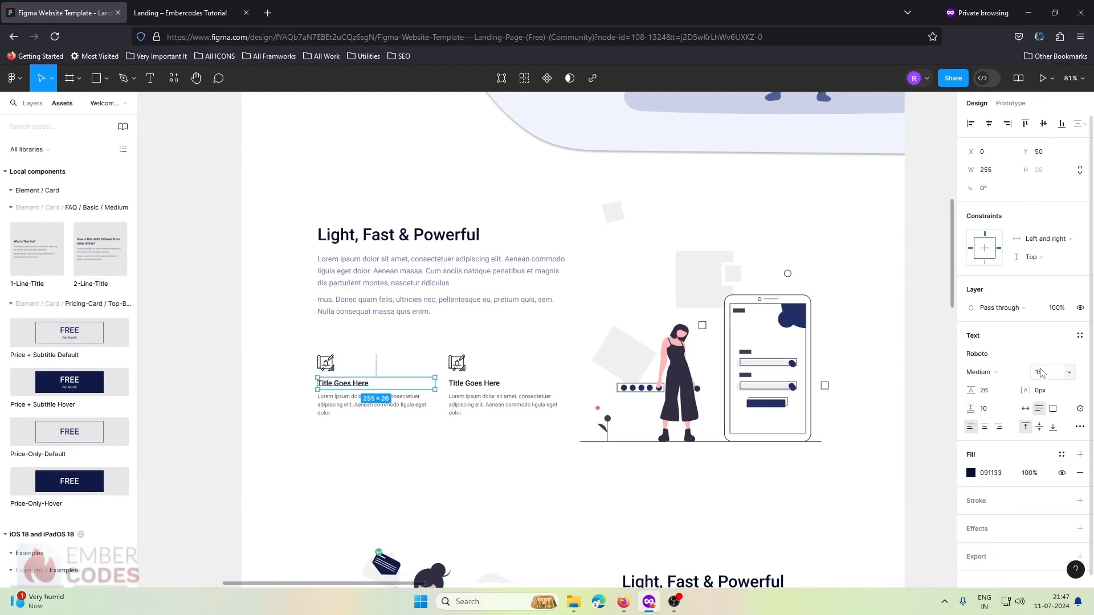
left_click(1028, 12)
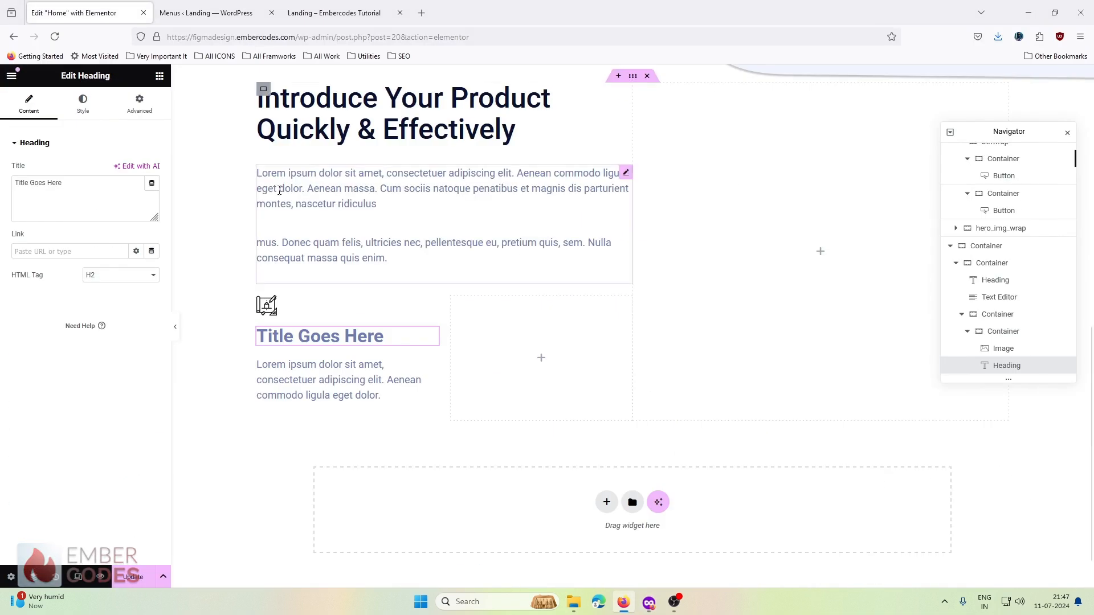
left_click(89, 107)
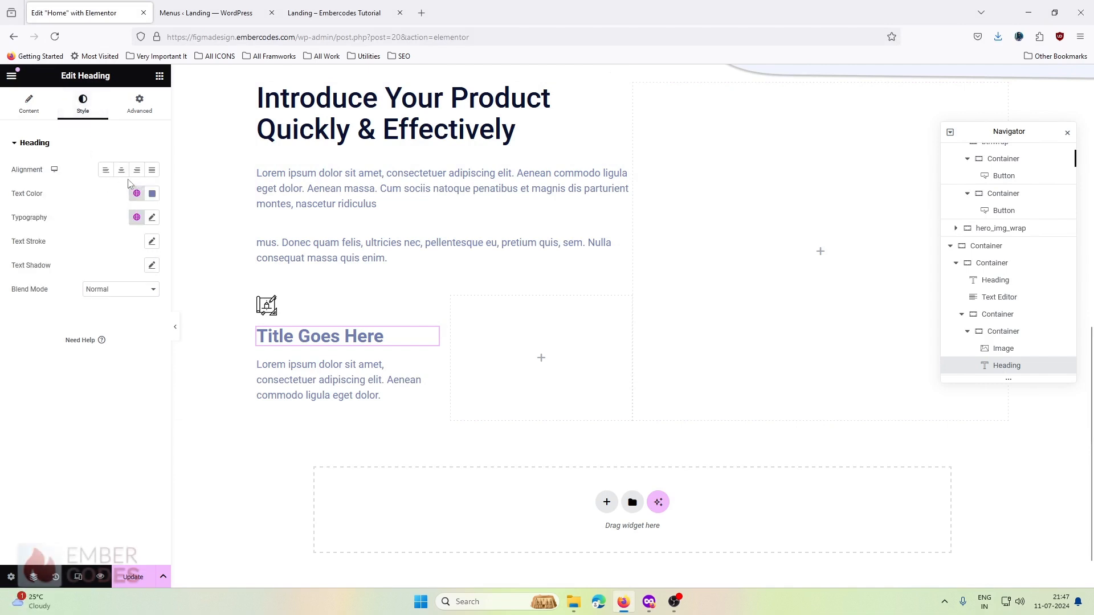
left_click(152, 193)
left_click(136, 194)
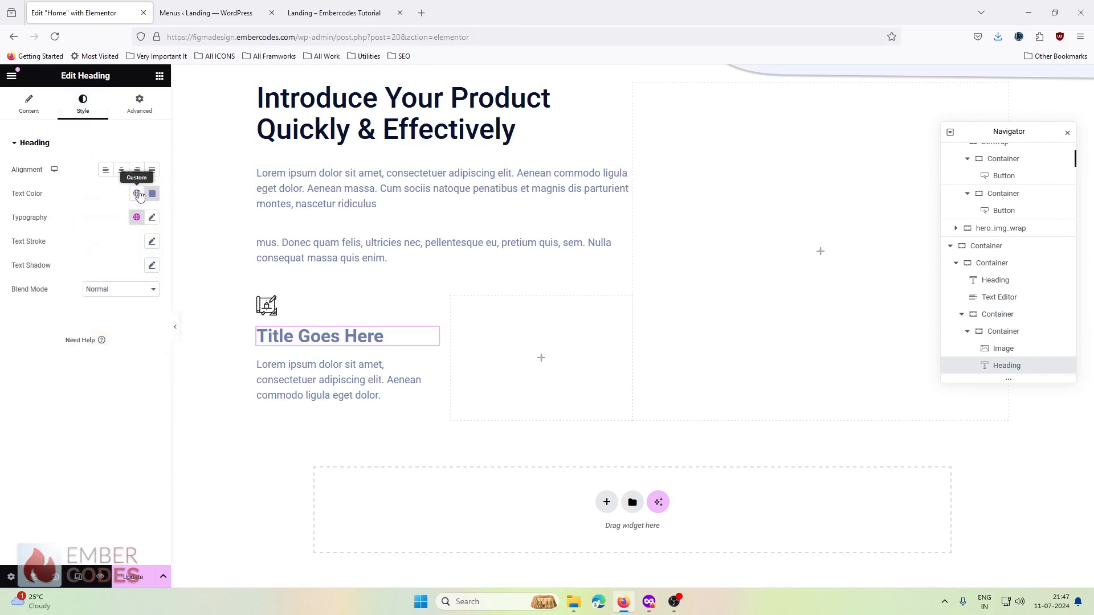
left_click(68, 352)
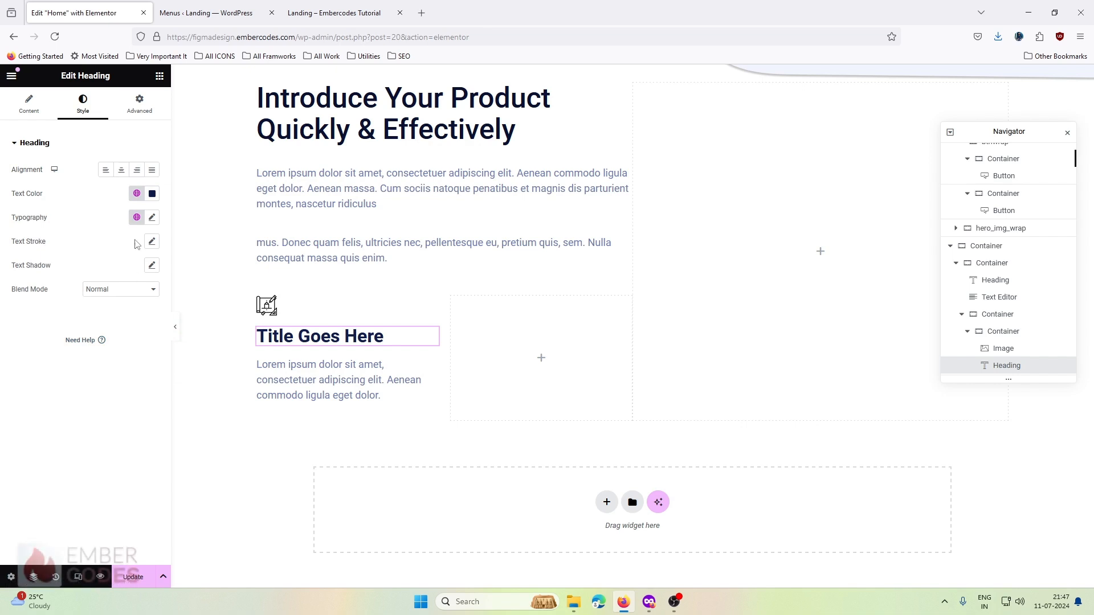
left_click(137, 195)
left_click(94, 269)
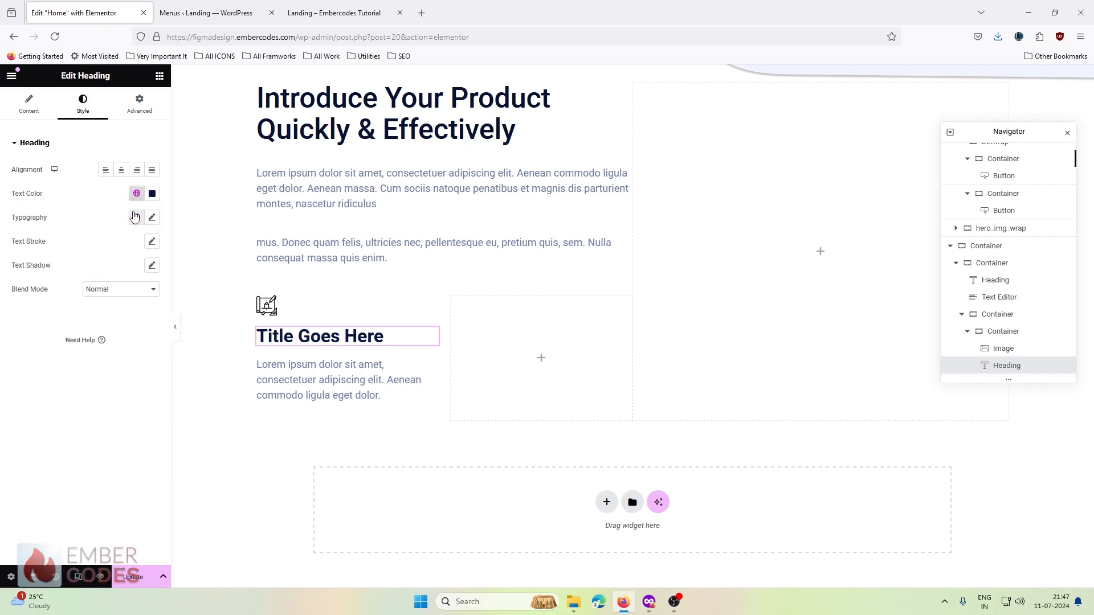
Set the "Title Goes Here" heading's font size to 16 px and its weight to 500 (Medium).
left_click(152, 217)
left_click(126, 307)
type("16")
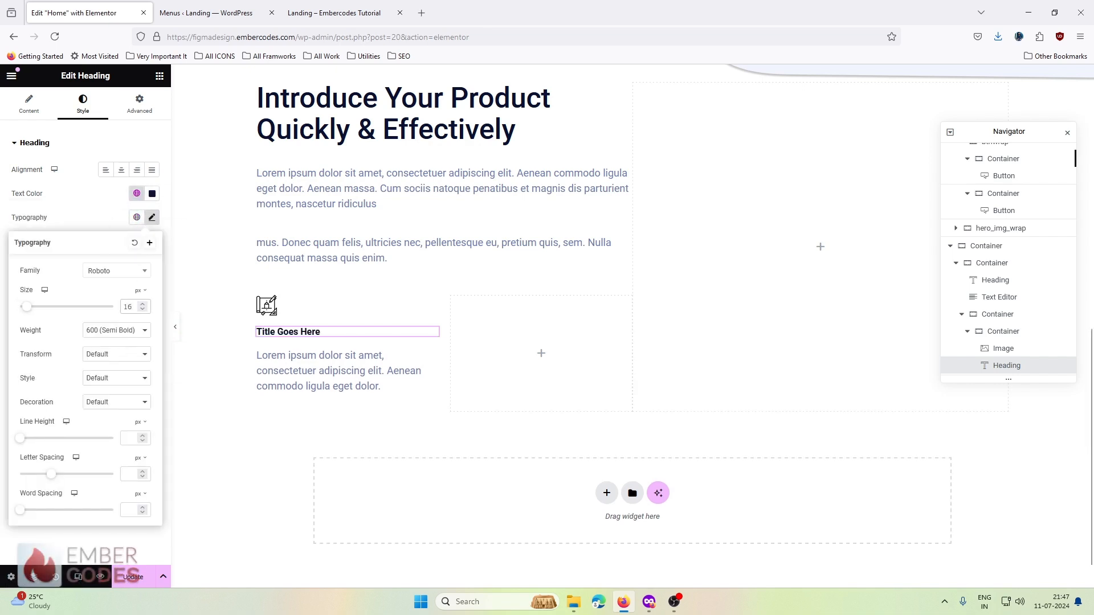
left_click(116, 330)
left_click(109, 397)
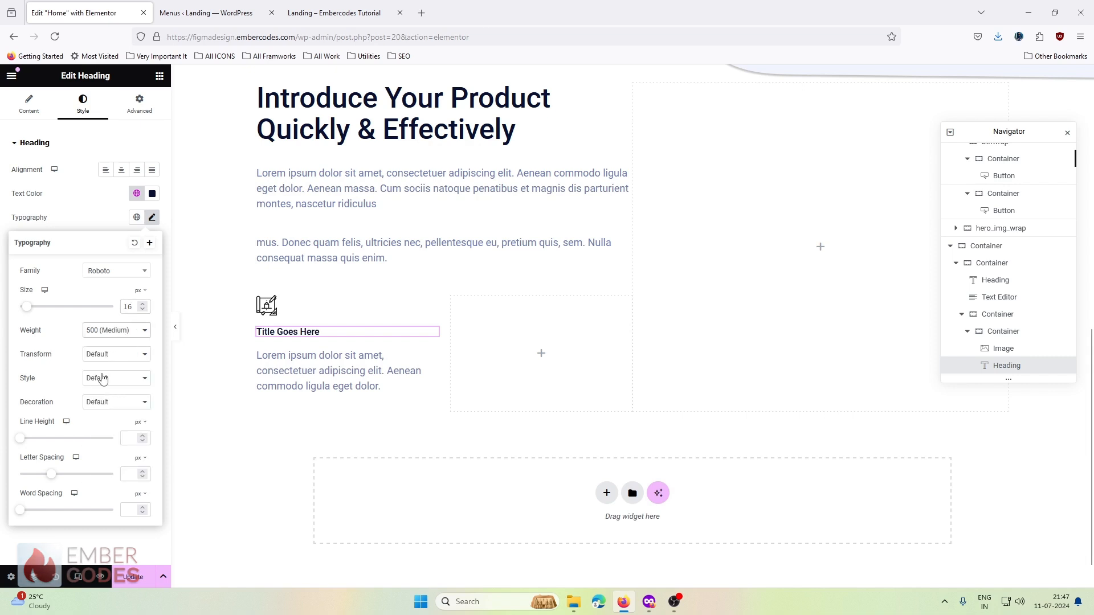
left_click(88, 215)
Set the font size of the text below "Title Goes Here" to 16 px.
left_click(430, 354)
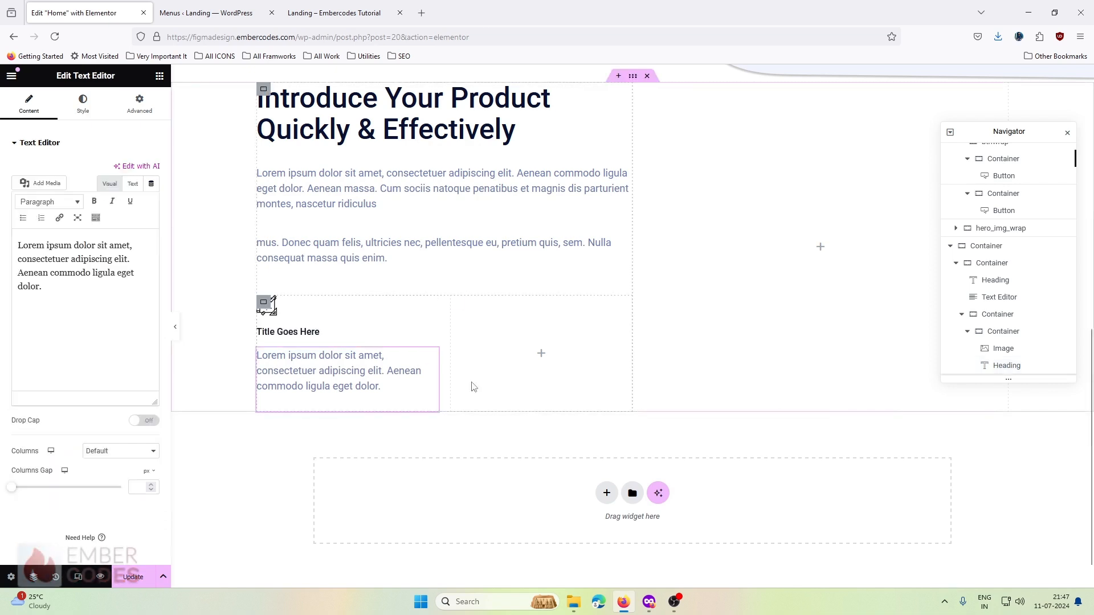
left_click(83, 104)
left_click(152, 217)
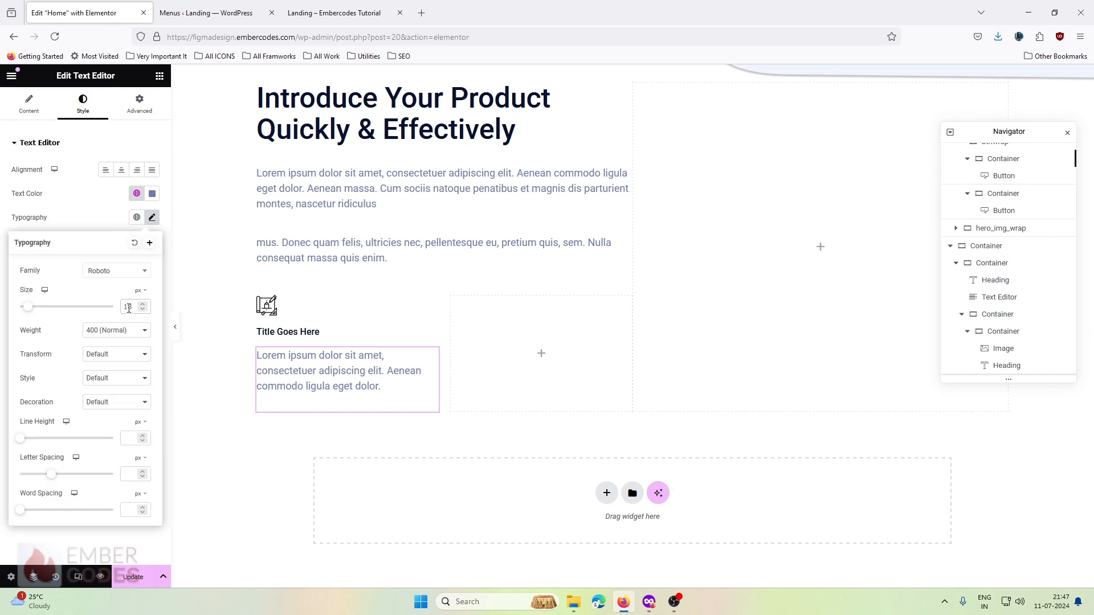
key("super+shift+s")
right_click(129, 311)
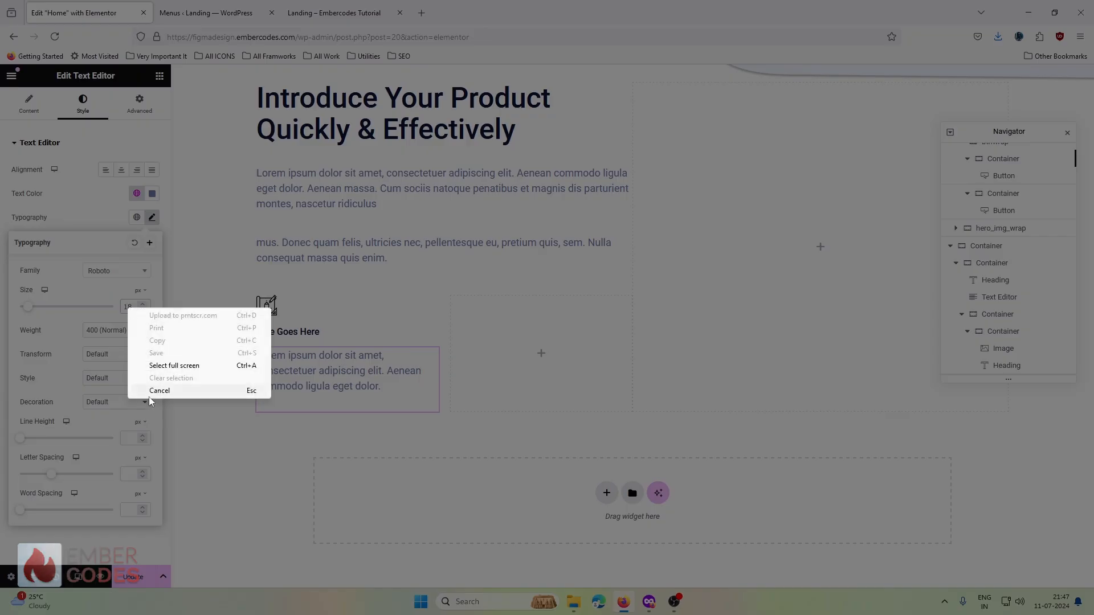
left_click(157, 391)
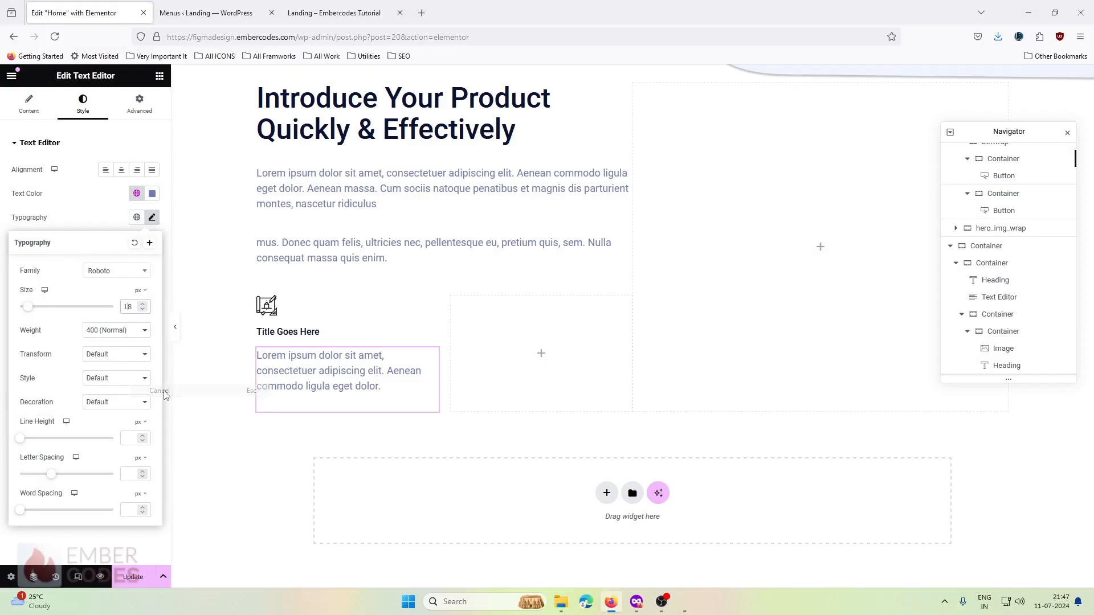
key("BackSpace")
type("6")
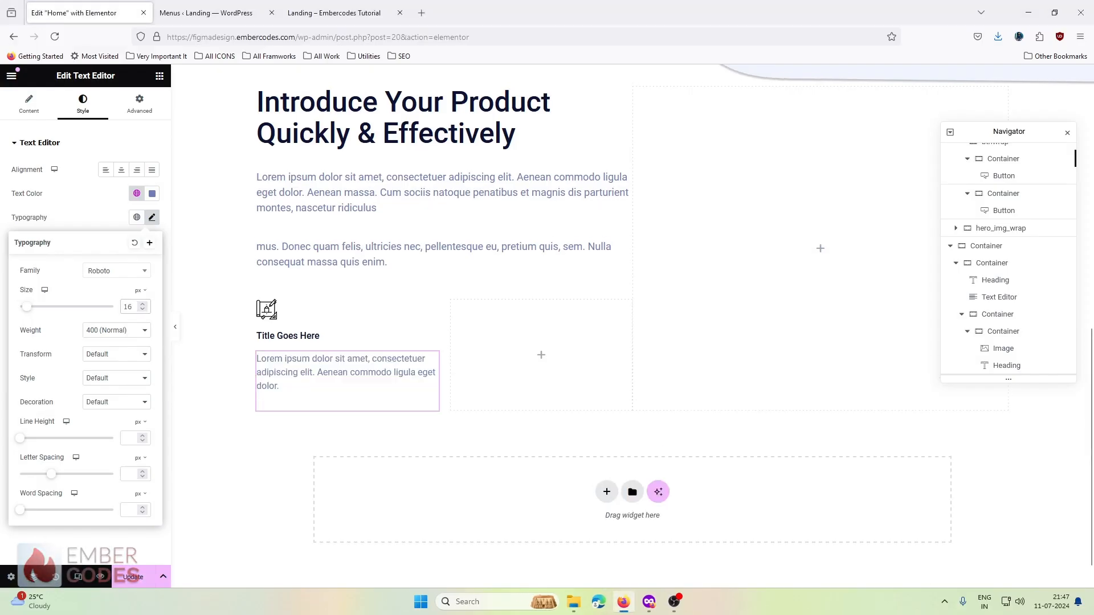
left_click(76, 196)
Copy the feature paragraph's fill color from the Figma design and apply it as the custom color of the text below "Title Goes Here".
left_click(136, 194)
left_click(52, 342)
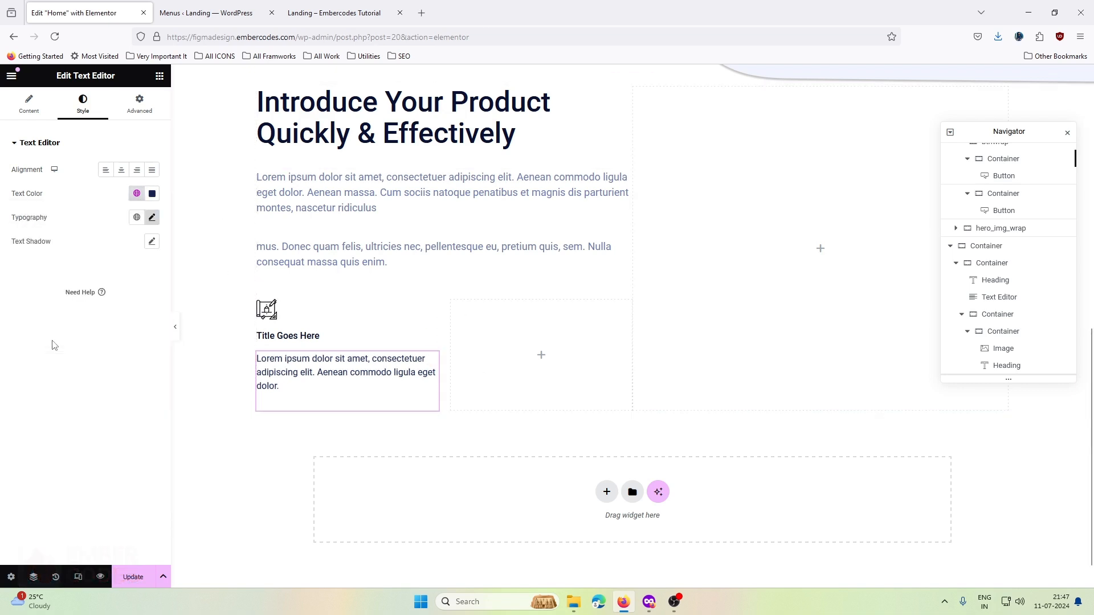
left_click(649, 602)
double_click(382, 408)
left_click(994, 476)
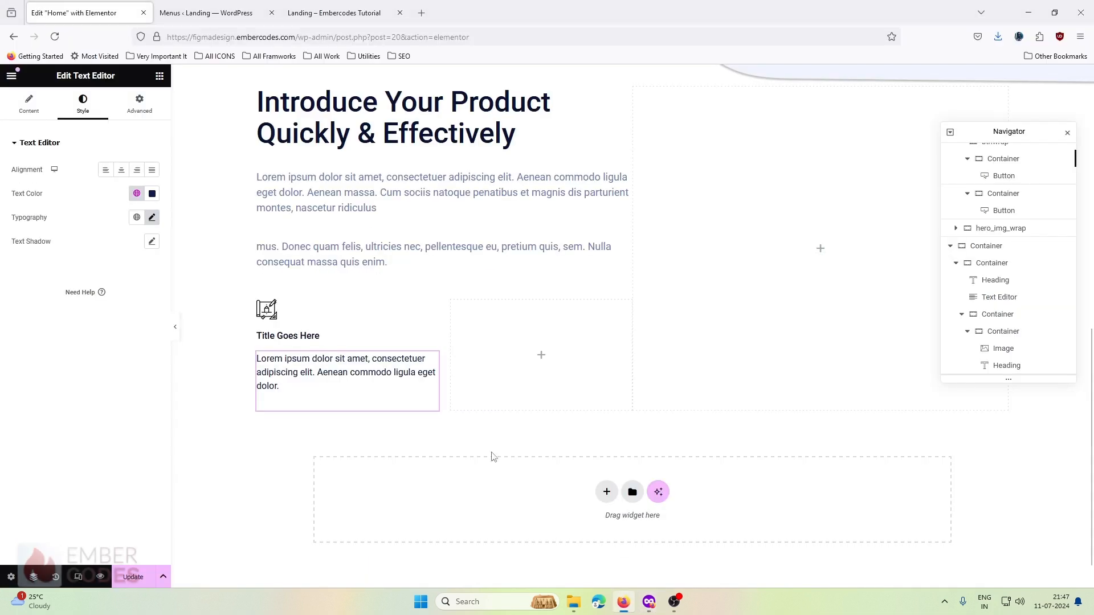
left_click(623, 603)
left_click(137, 193)
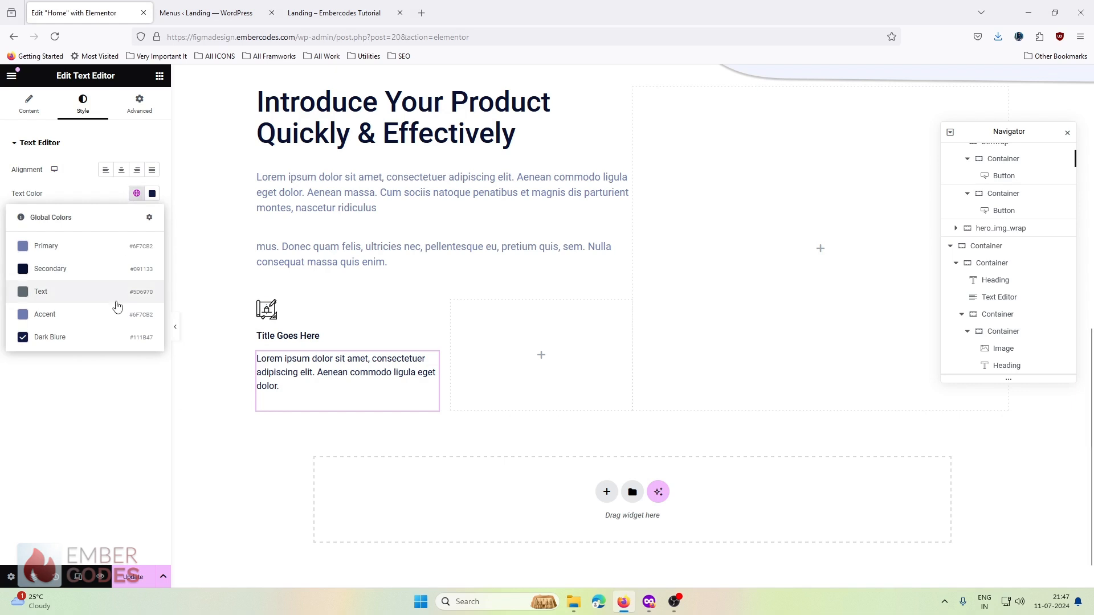
left_click(152, 194)
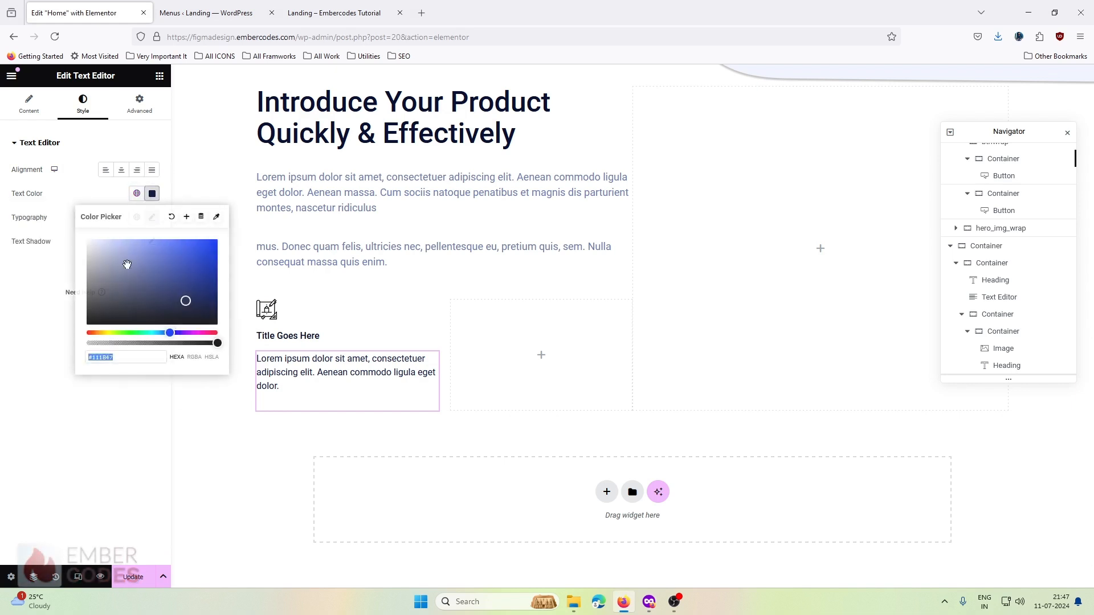
type("5D6770")
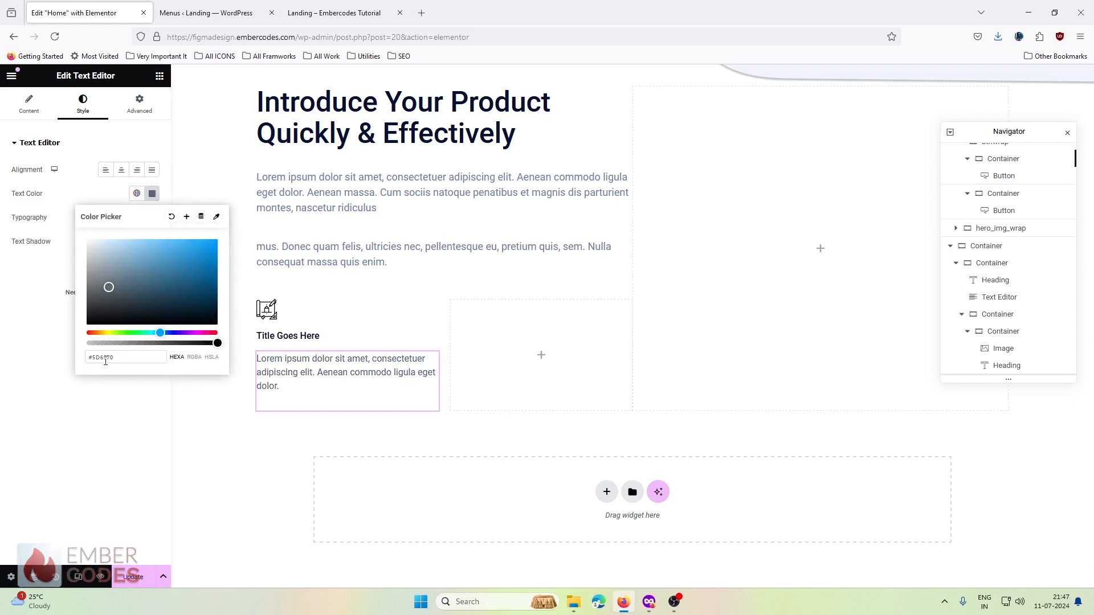
left_click(73, 432)
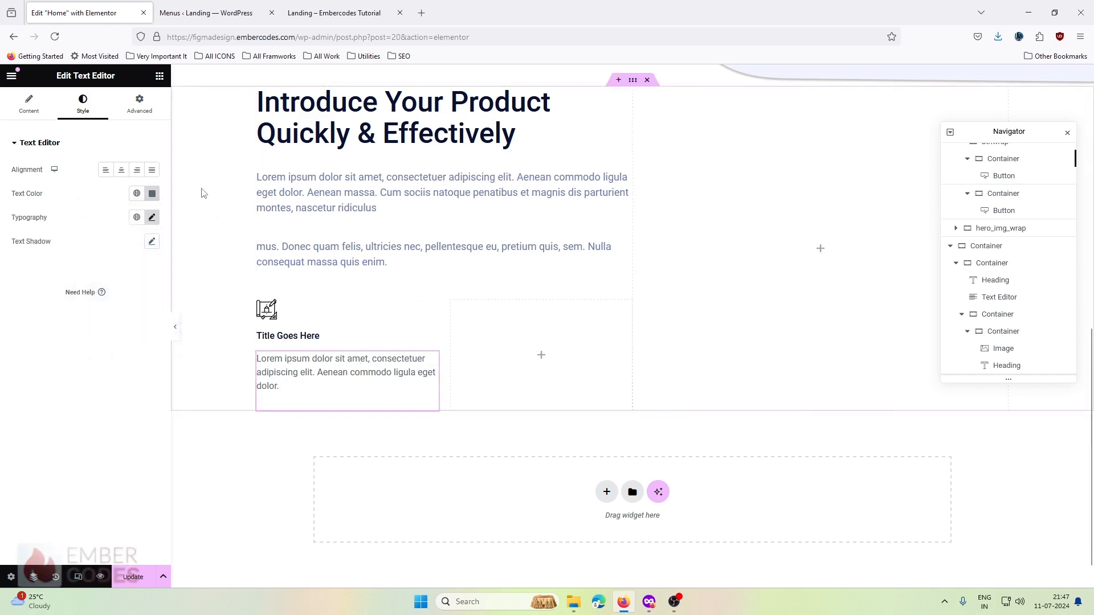
Set the bottom margin of the feature text to 0 px and compare the block with the Figma design.
left_click(139, 105)
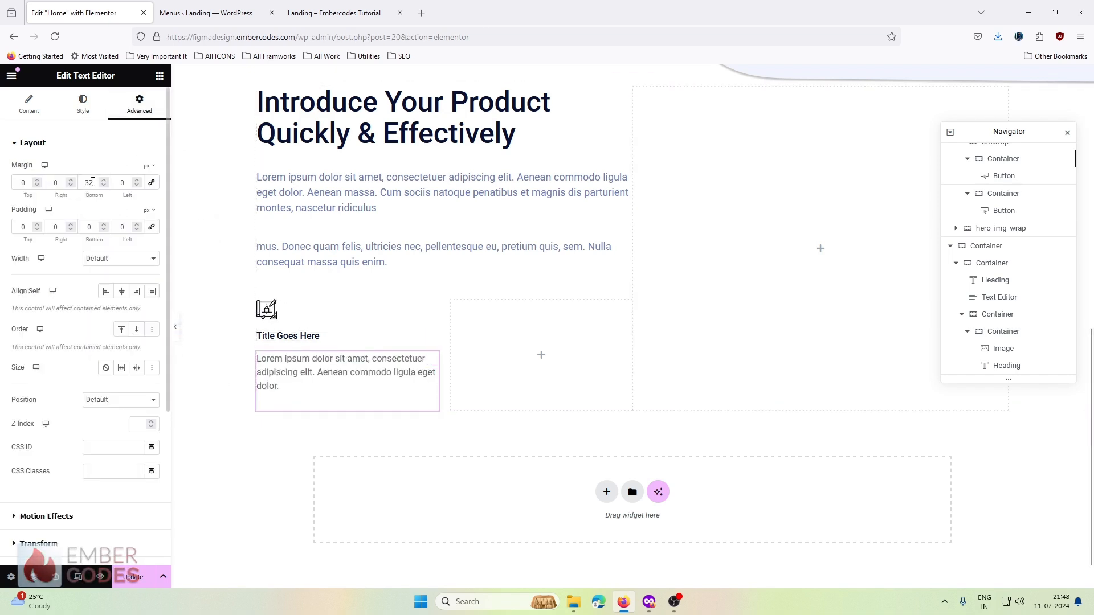
type("0")
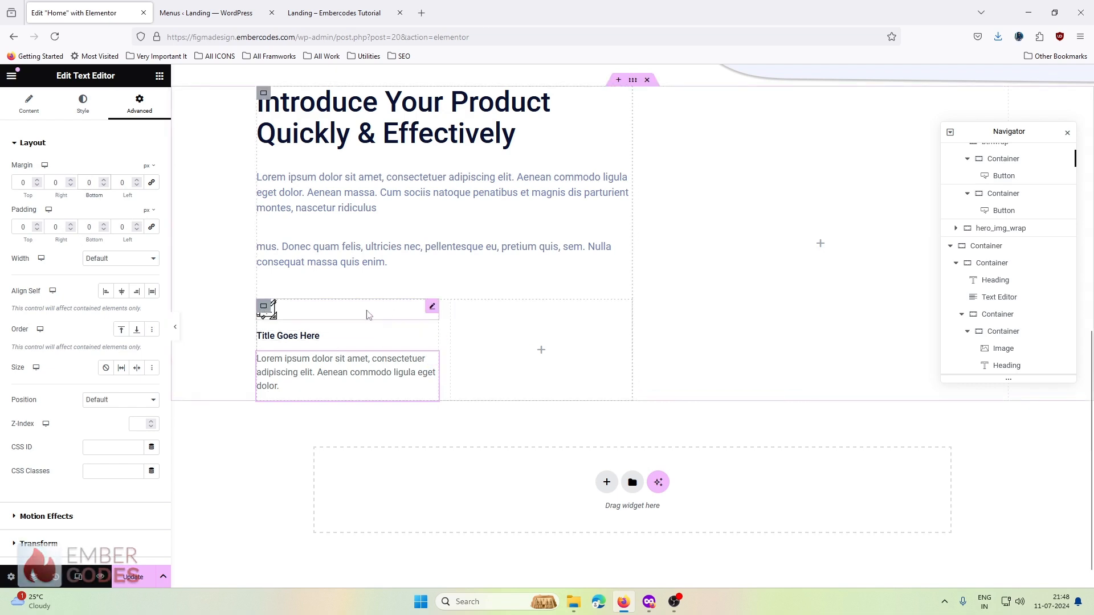
scroll(1038, 313, "down", 2)
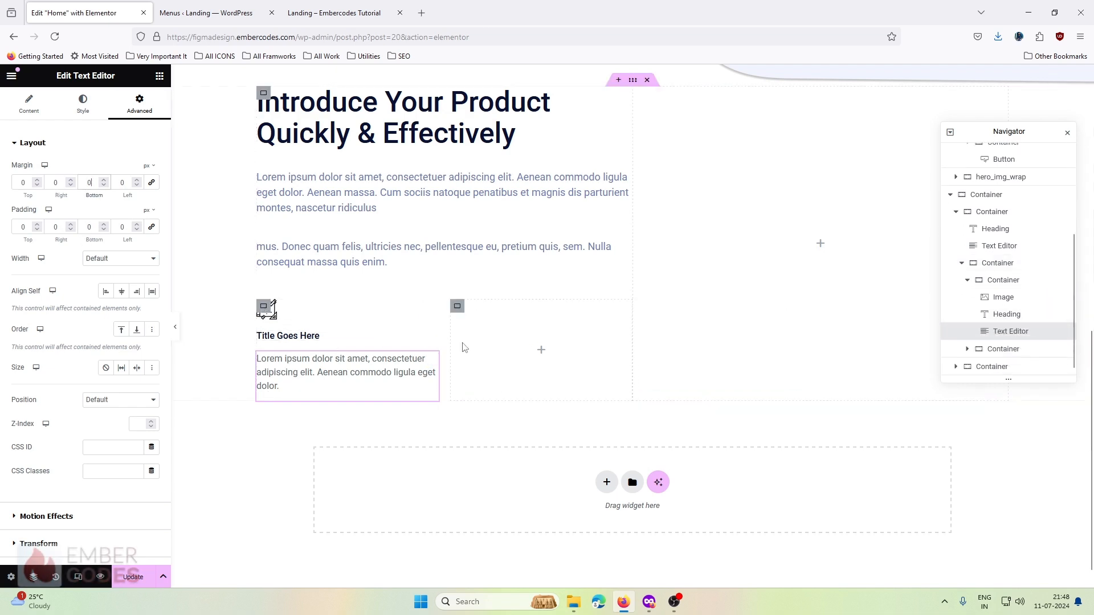
left_click(648, 603)
left_click(648, 605)
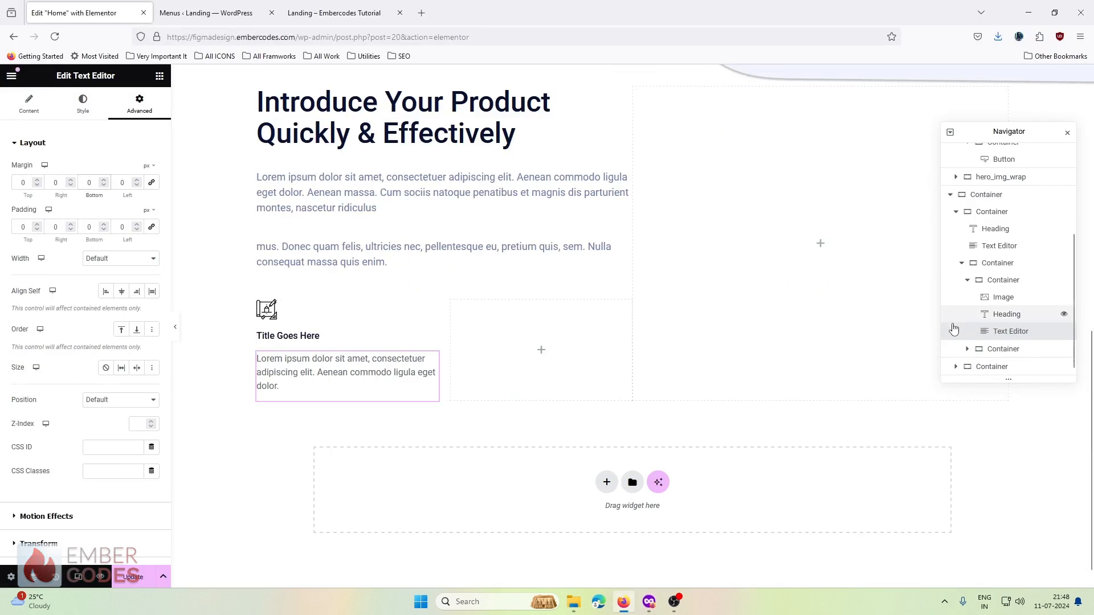
Duplicate the container holding the icon, "Title Goes Here" heading and text.
scroll(980, 302, "up", 1)
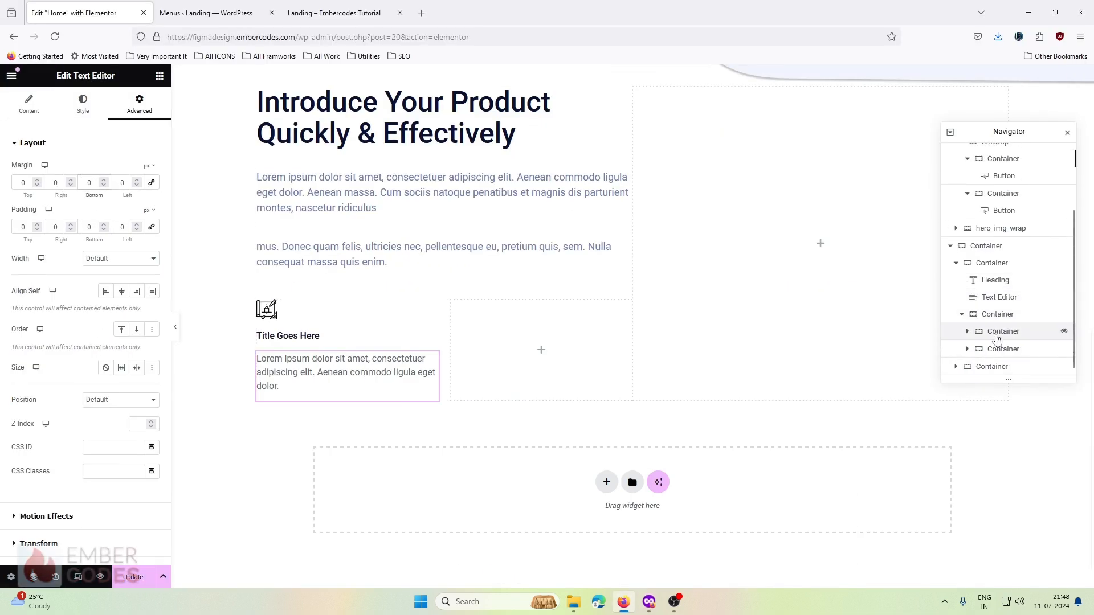
left_click(999, 331)
key("ctrl+d")
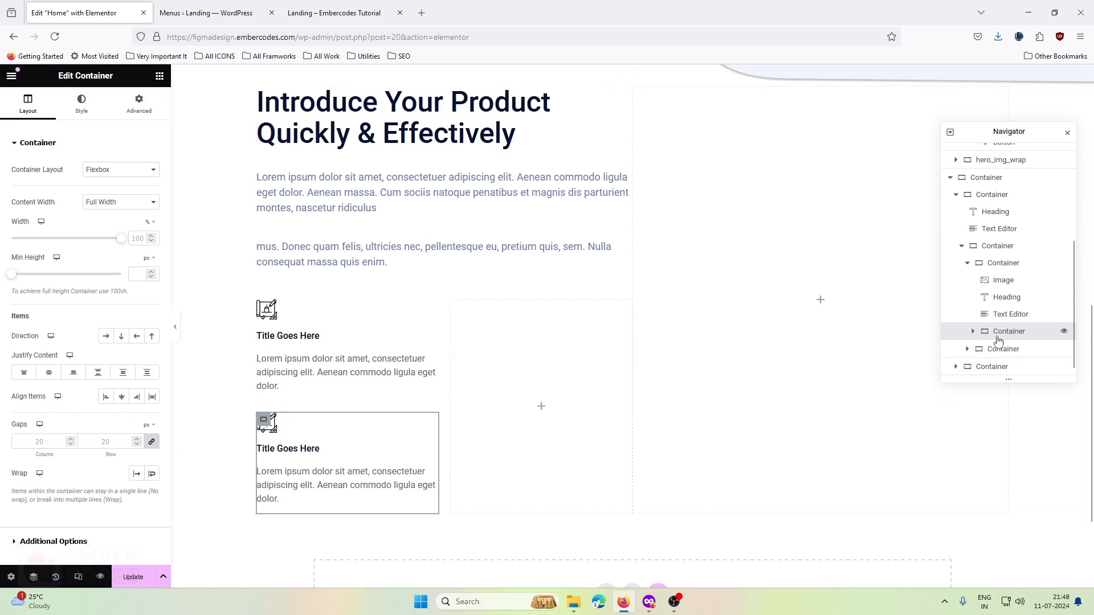
Move the nested duplicate out beside the original feature container and delete the leftover empty container in that row.
left_click(968, 263)
left_click(972, 333)
left_click(968, 332)
scroll(978, 324, "down", 2)
left_click_drag(990, 335, 972, 281)
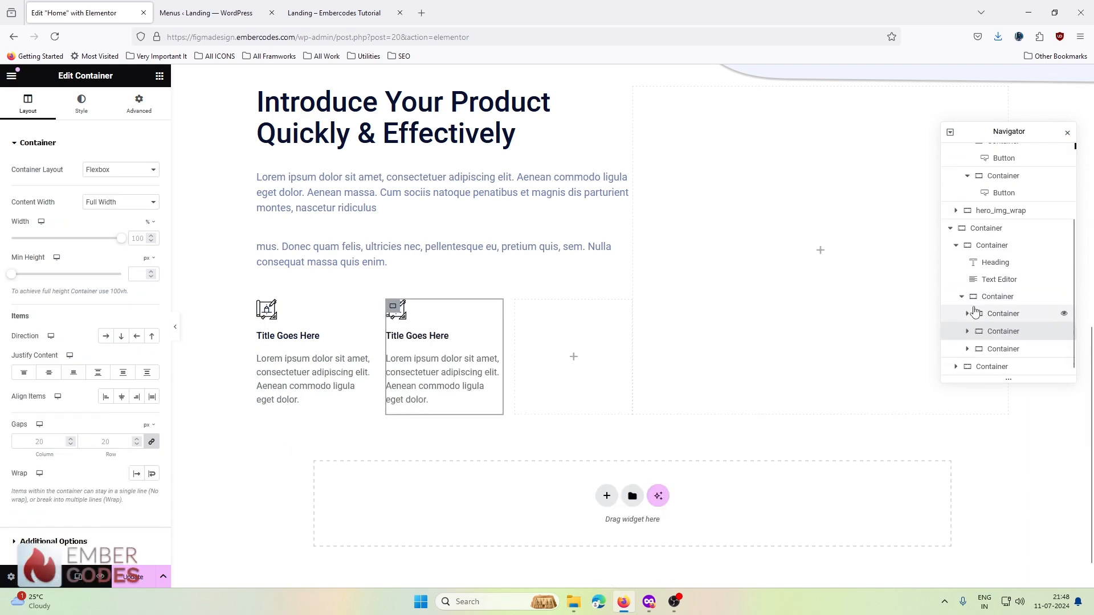
left_click(993, 349)
key("Delete")
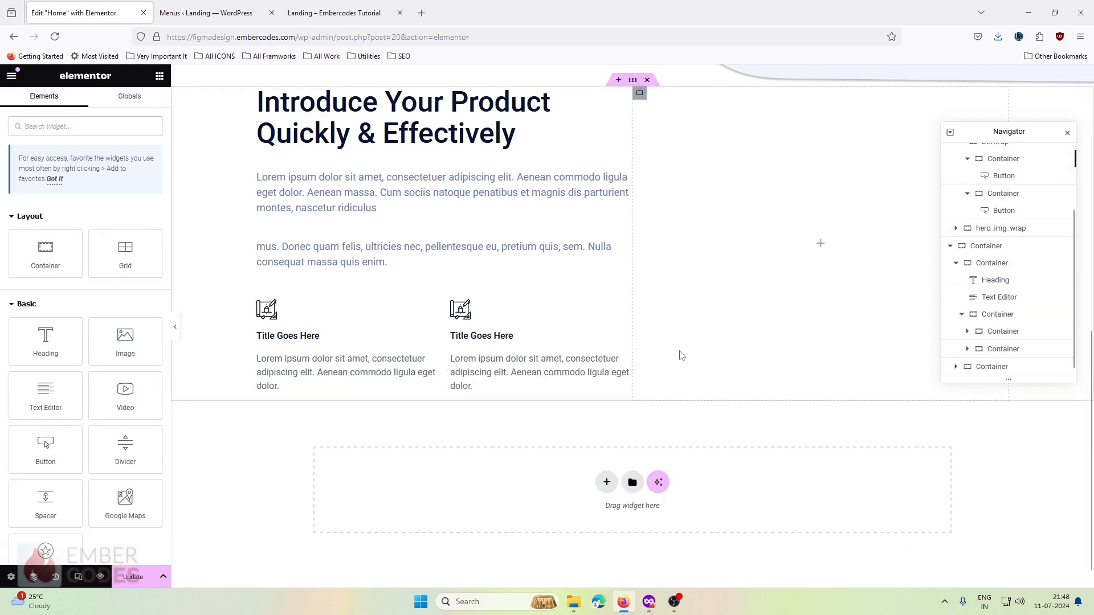
Set the column and row gaps of both feature containers to 10 px.
left_click(280, 336)
left_click(139, 105)
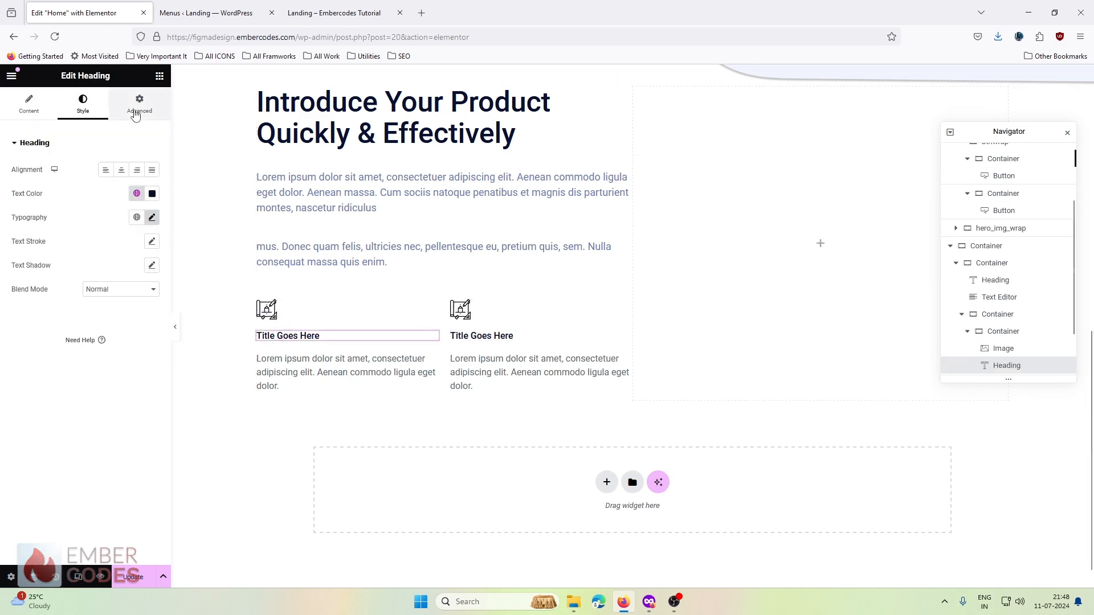
left_click(152, 184)
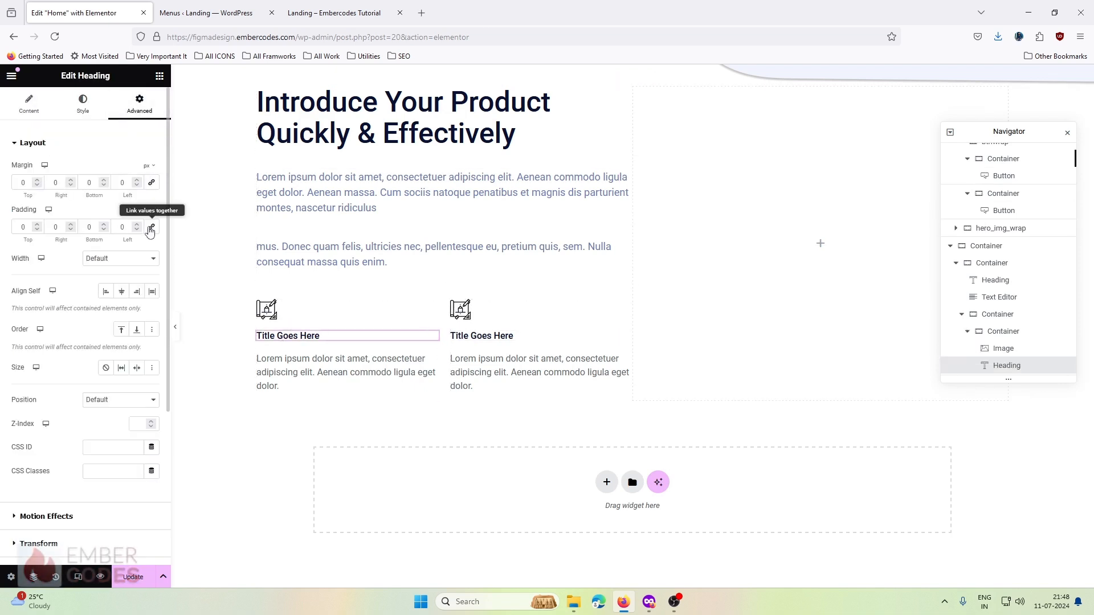
left_click(265, 307)
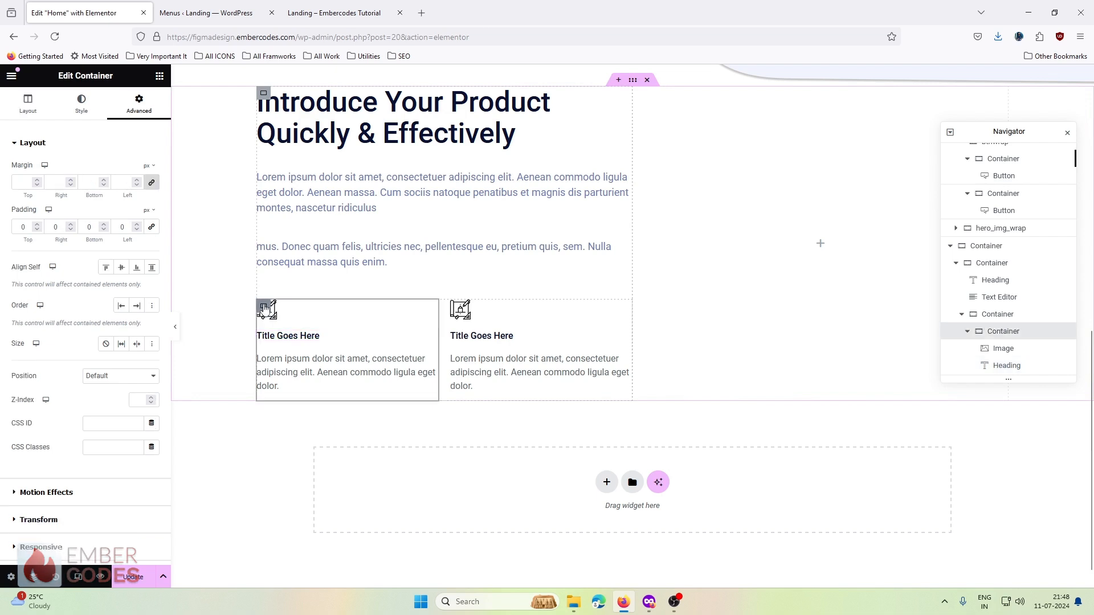
left_click(30, 106)
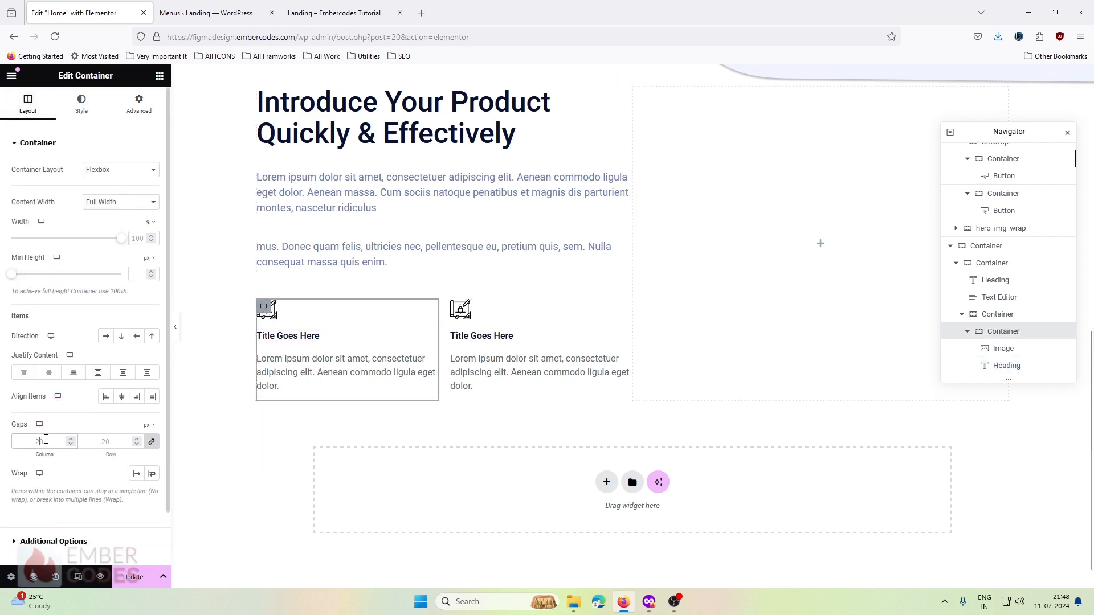
left_click(46, 439)
type("10")
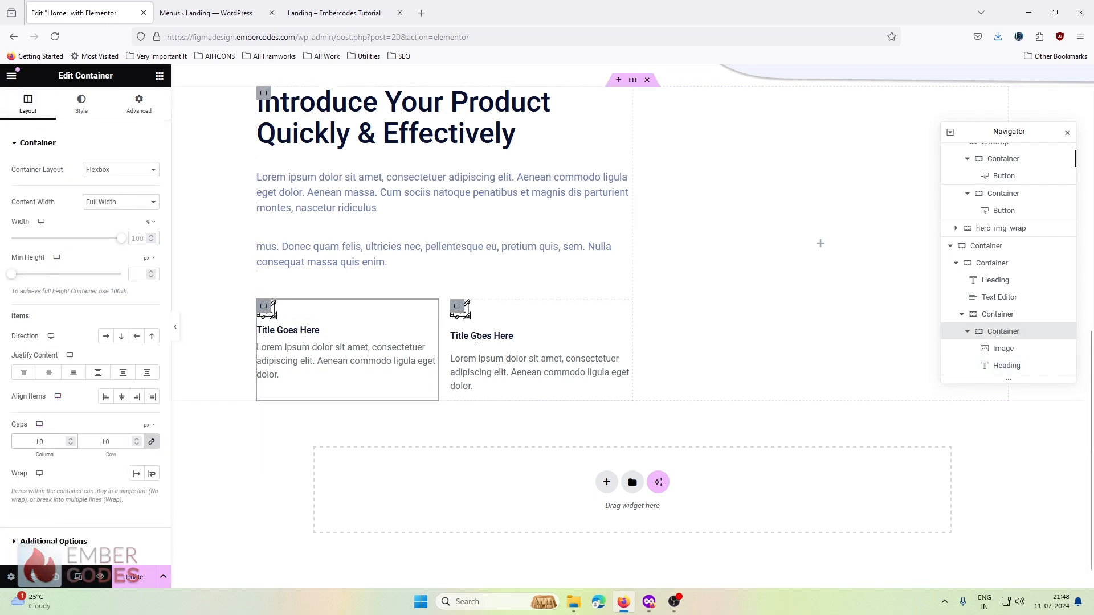
left_click(456, 310)
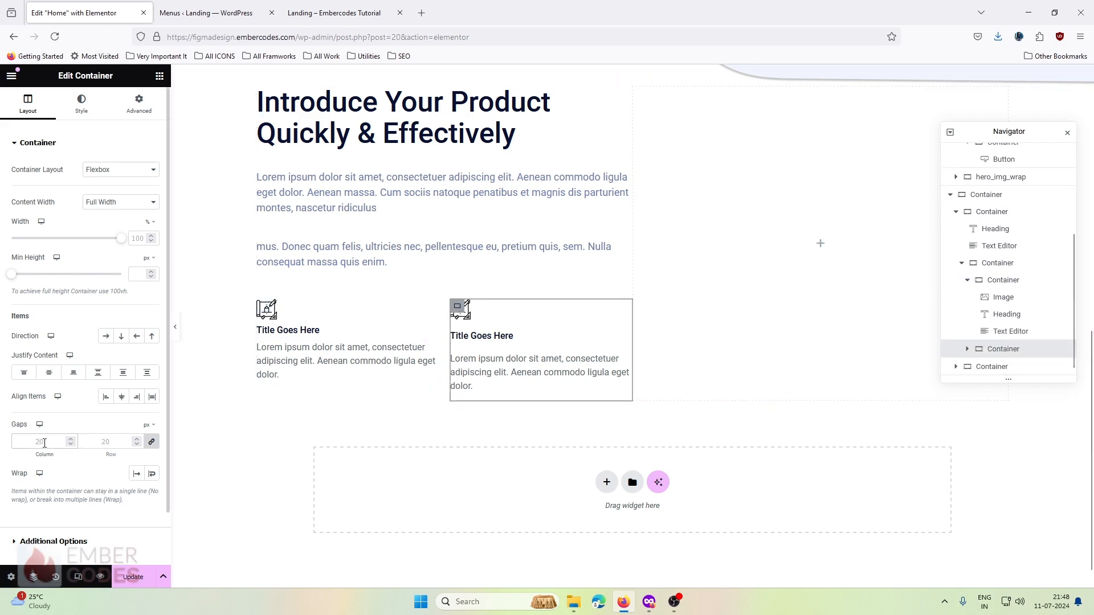
type("10")
Add an Image widget to the empty column beside the "Introduce Your Product Quickly & Effectively" text.
left_click(547, 230)
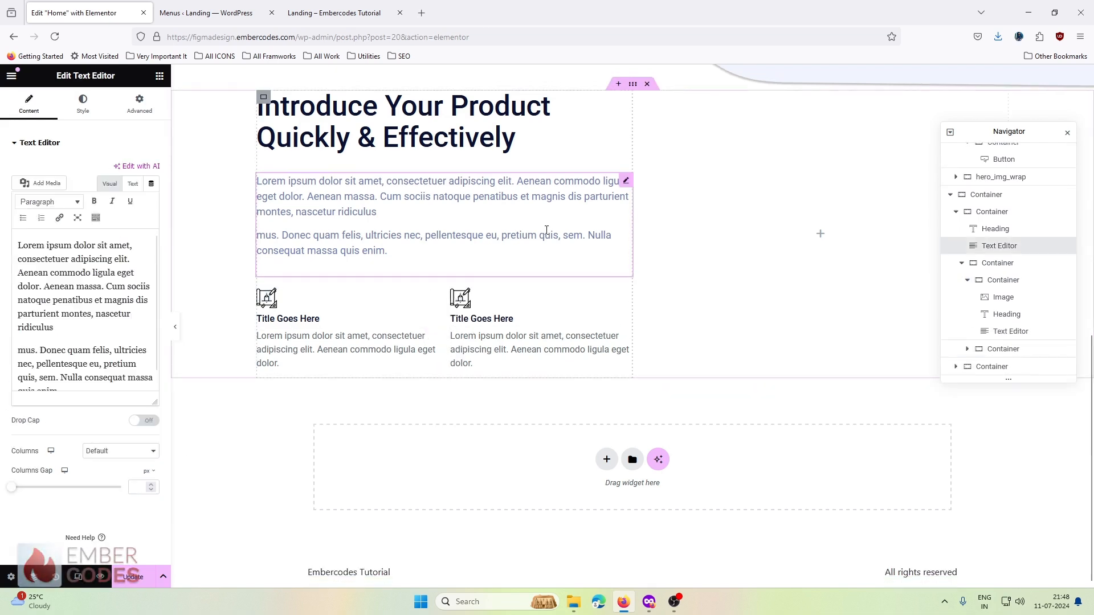
scroll(780, 275, "up", 2)
left_click(822, 352)
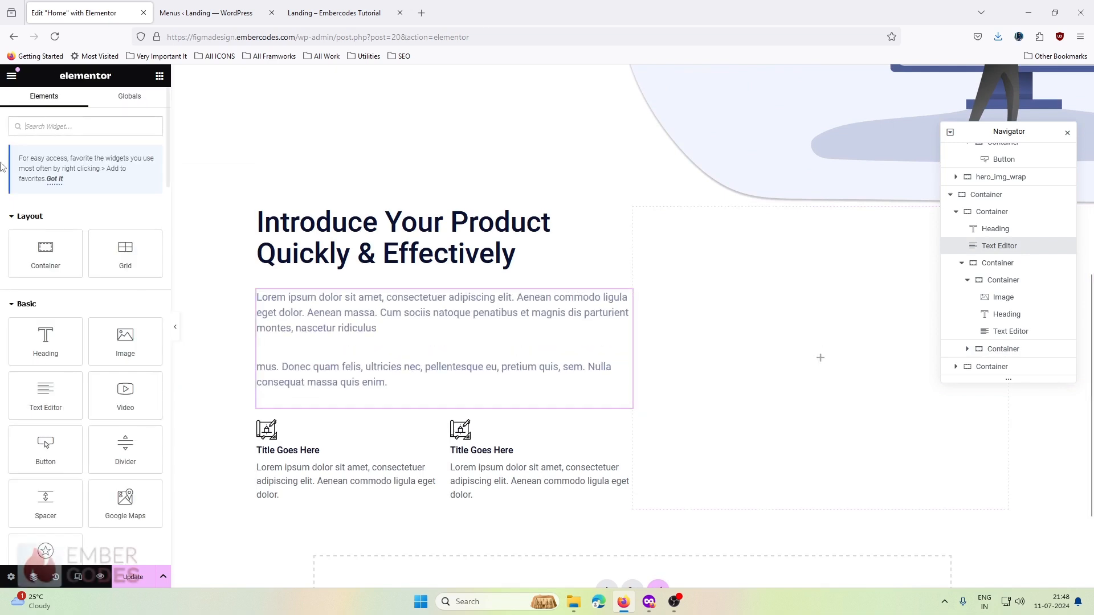
left_click_drag(125, 340, 495, 387)
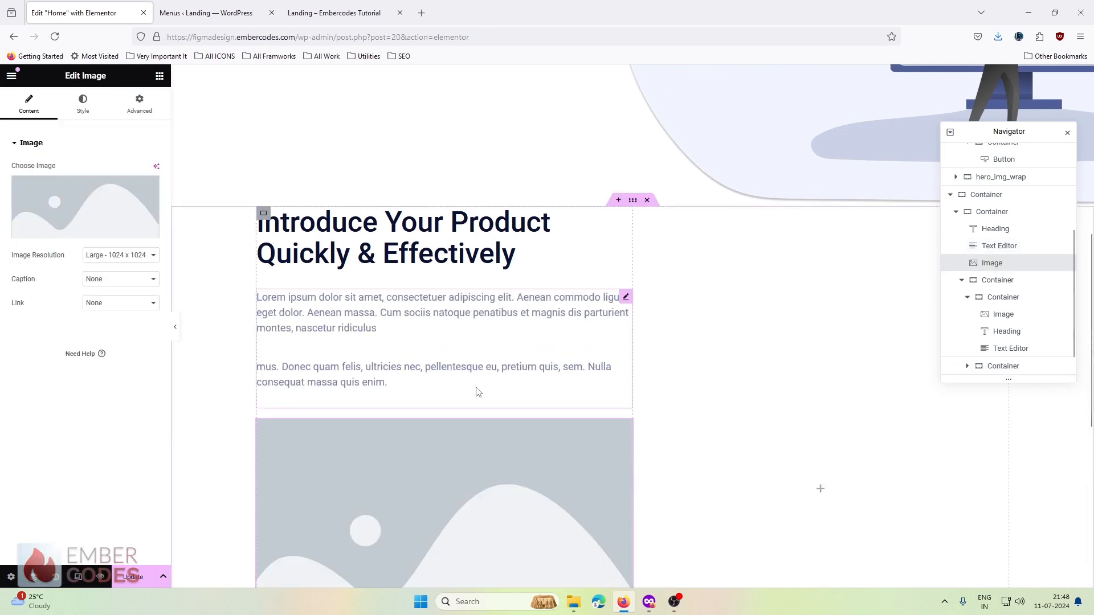
key("ctrl+z")
left_click_drag(125, 341, 798, 331)
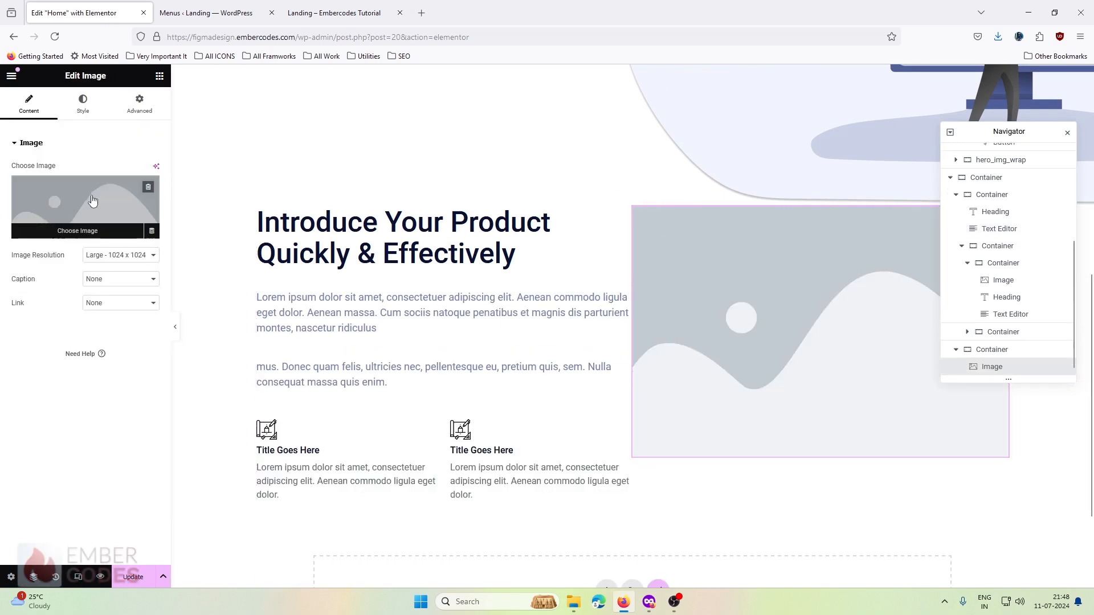
Set the new image to the media library illustration second_sec_img, showing a woman beside a phone.
left_click(91, 199)
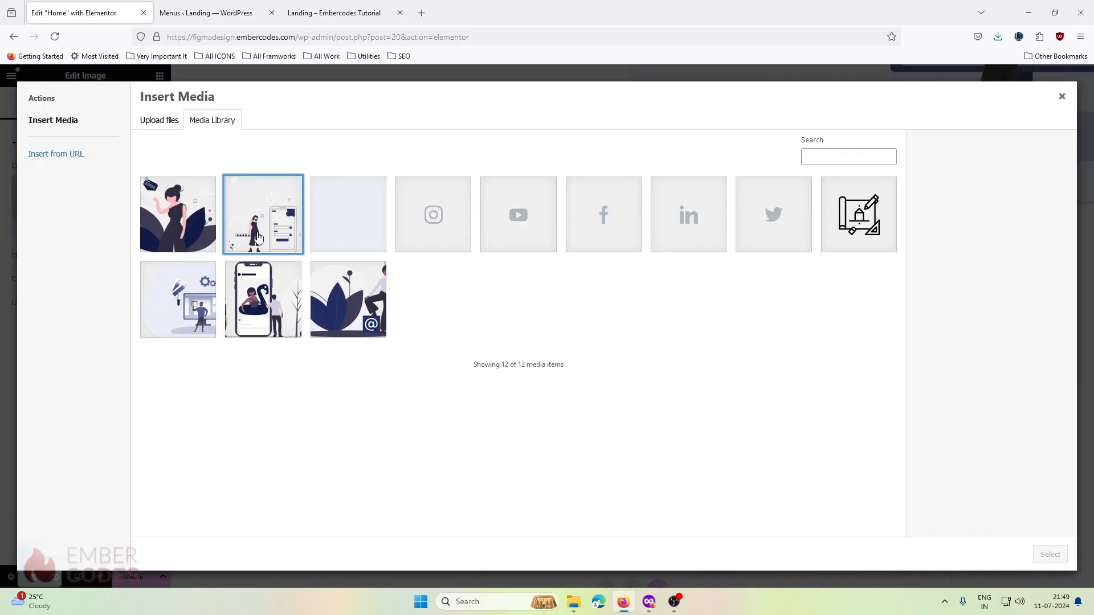
left_click(258, 238)
left_click(1050, 555)
scroll(659, 242, "down", 3)
scroll(660, 241, "up", 3)
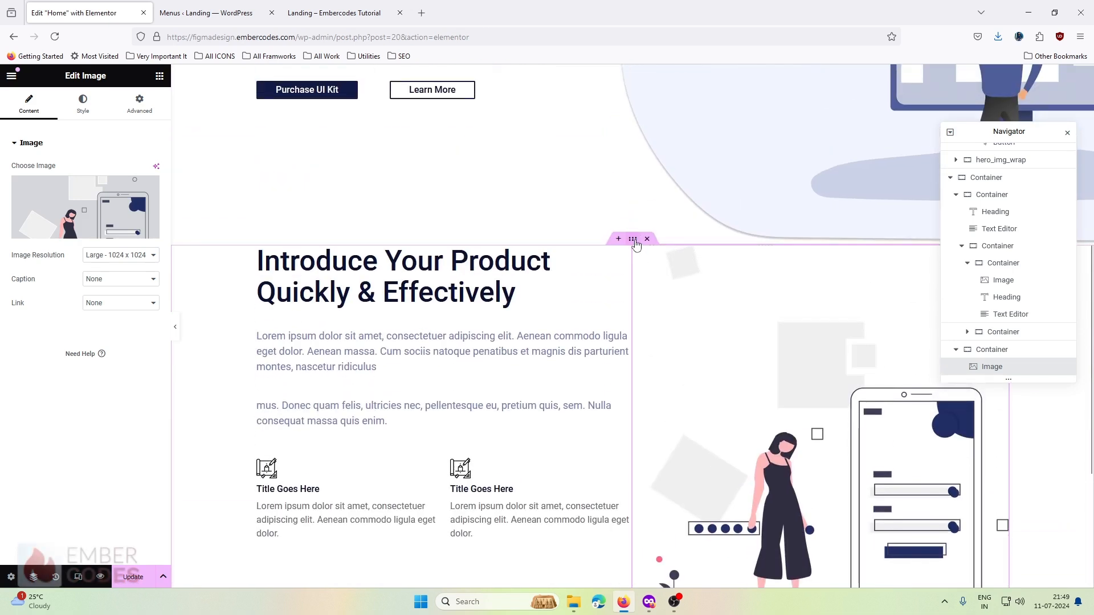
Set the top and bottom padding of the "Introduce Your Product Quickly & Effectively" section container to 60 px.
left_click(633, 240)
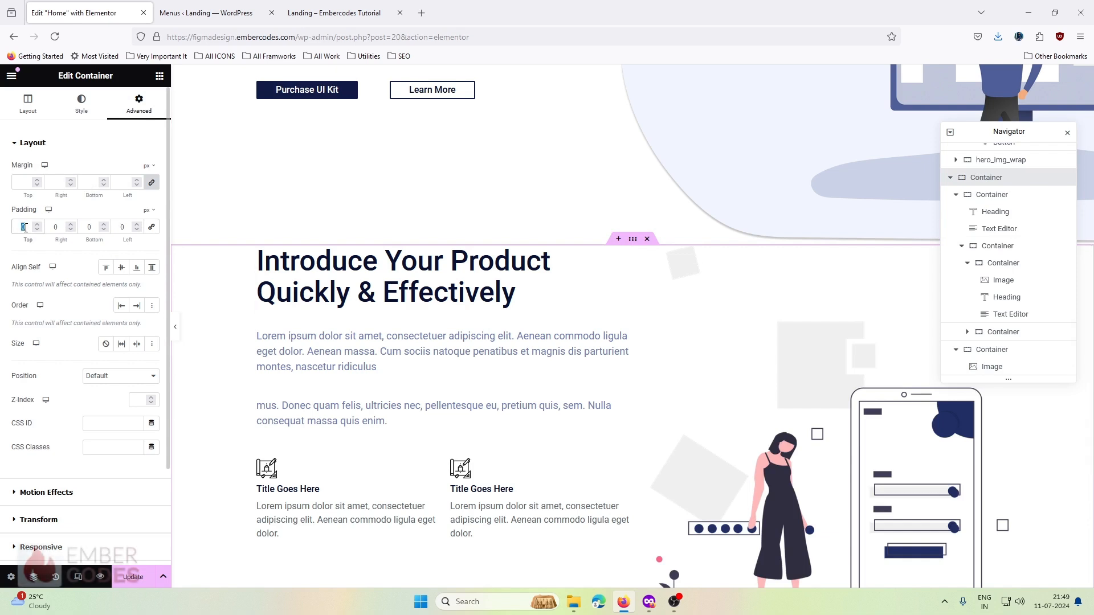
type("48")
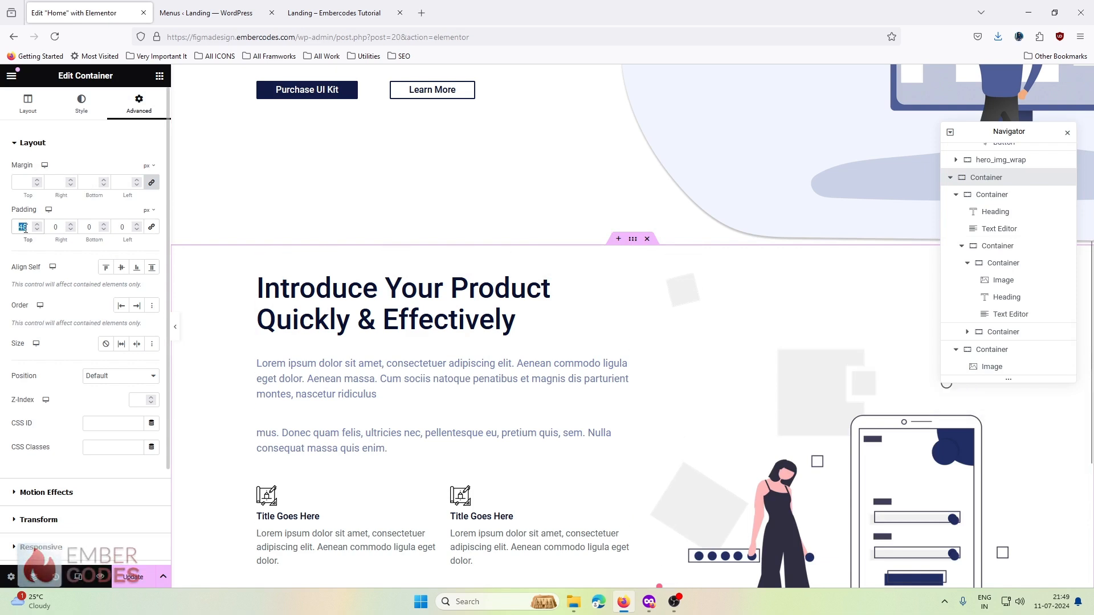
type("60")
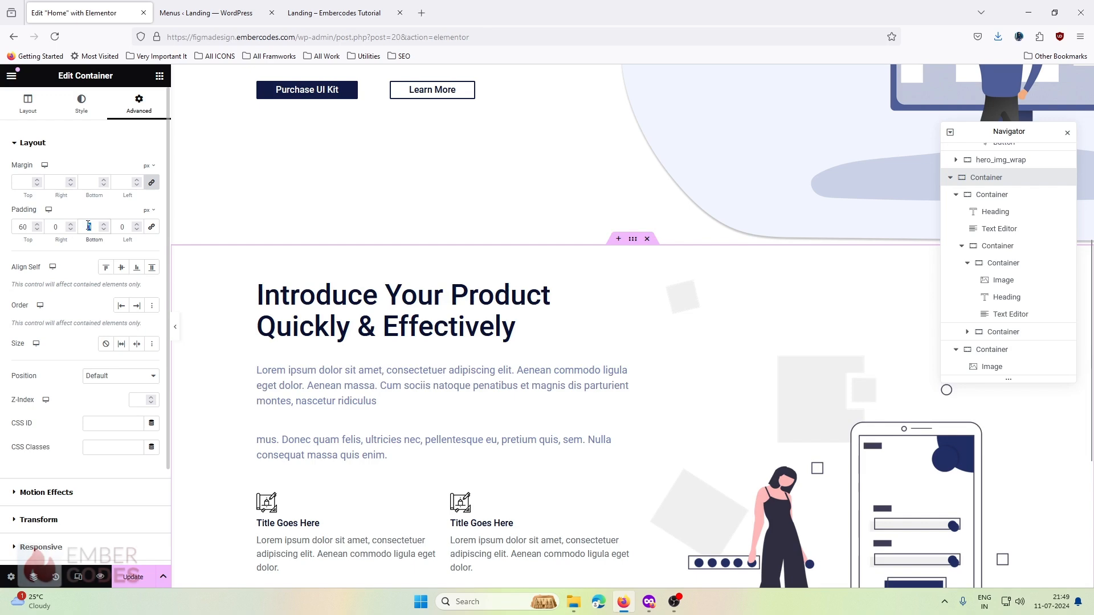
scroll(348, 201, "down", 5)
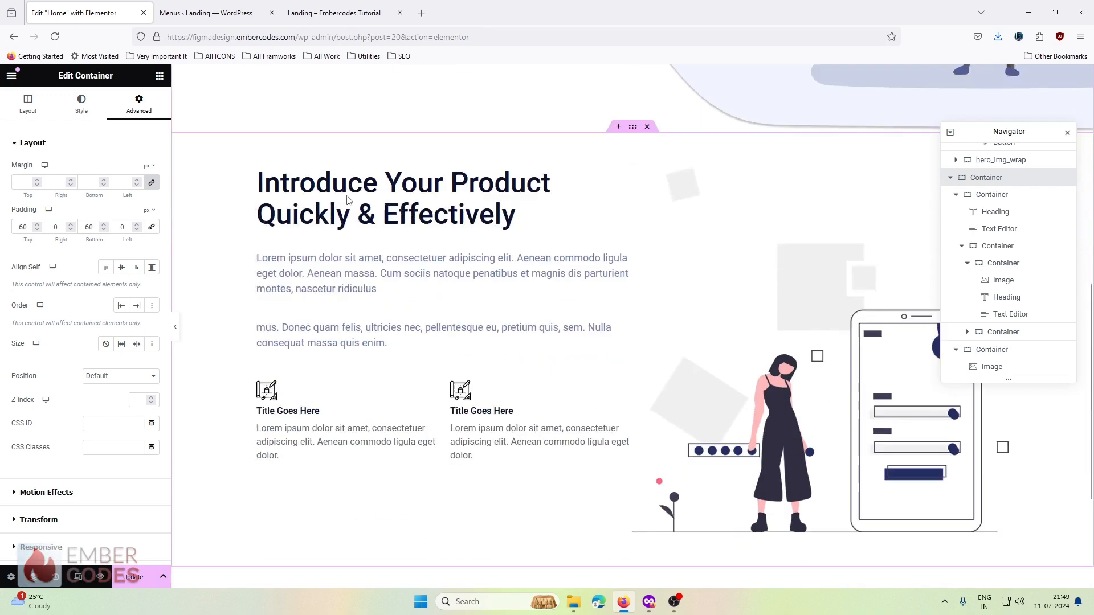
scroll(348, 201, "up", 5)
scroll(347, 201, "down", 3)
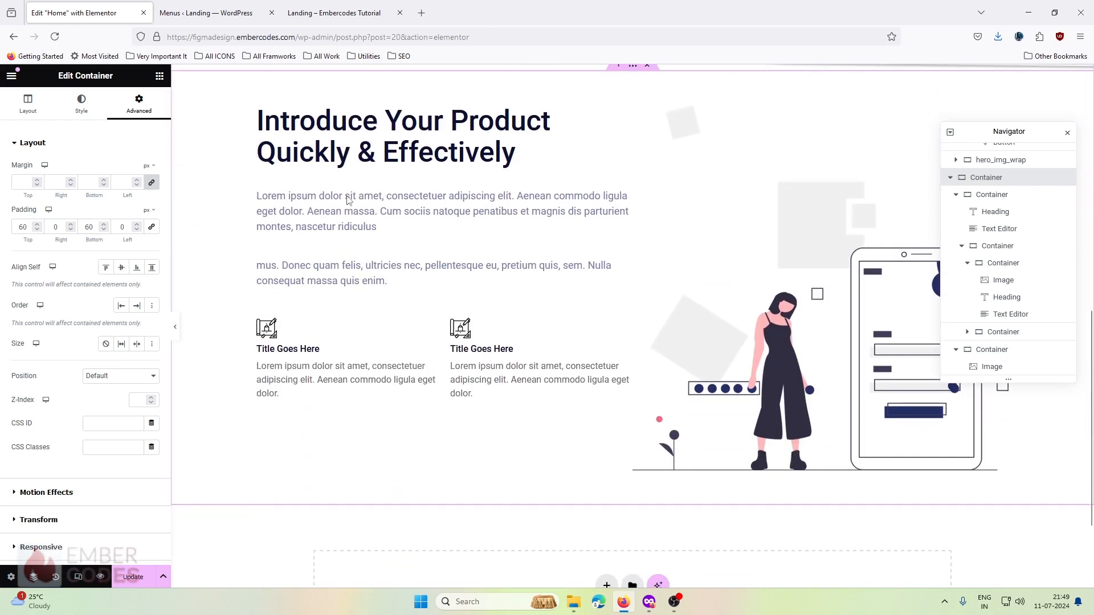
scroll(347, 201, "up", 2)
Set the column and row gaps of the section's outer container to 20 px and review the layout.
left_click(632, 184)
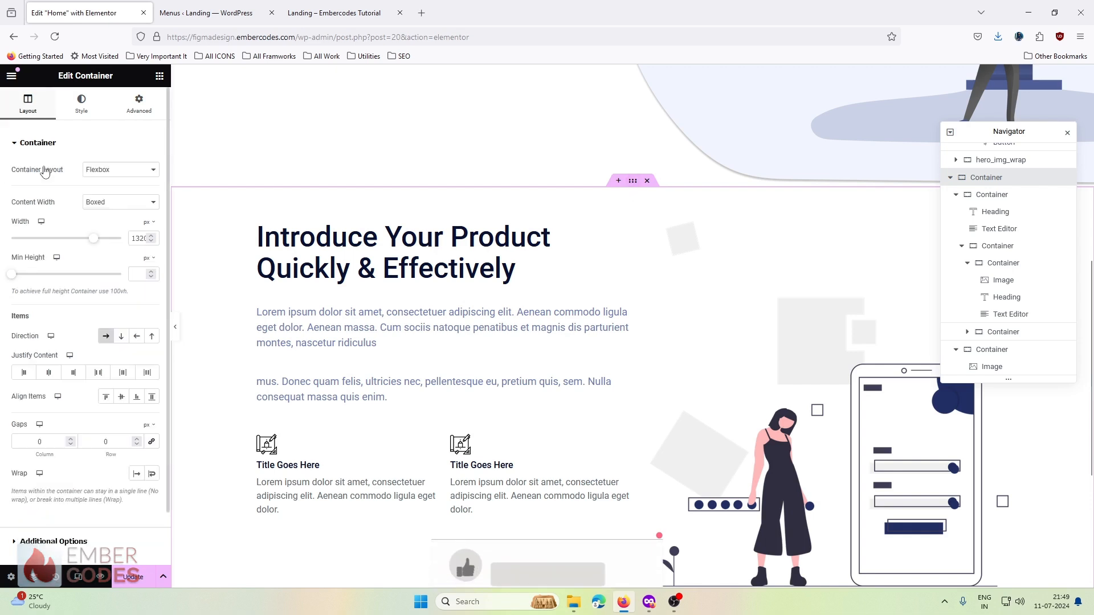
scroll(62, 349, "down", 1)
left_click(34, 383)
type("2")
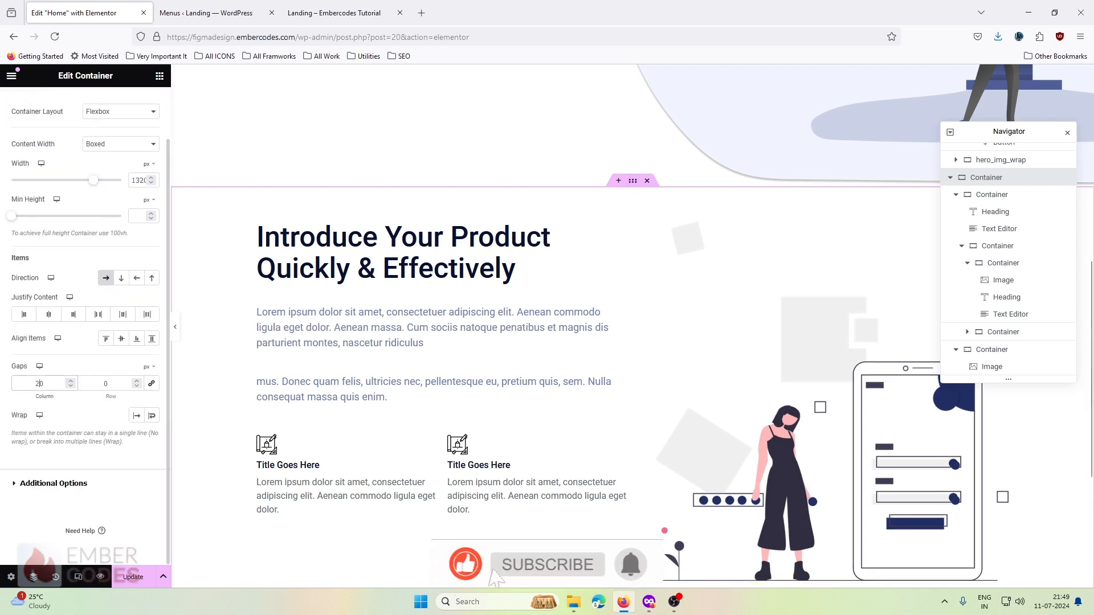
left_click(151, 383)
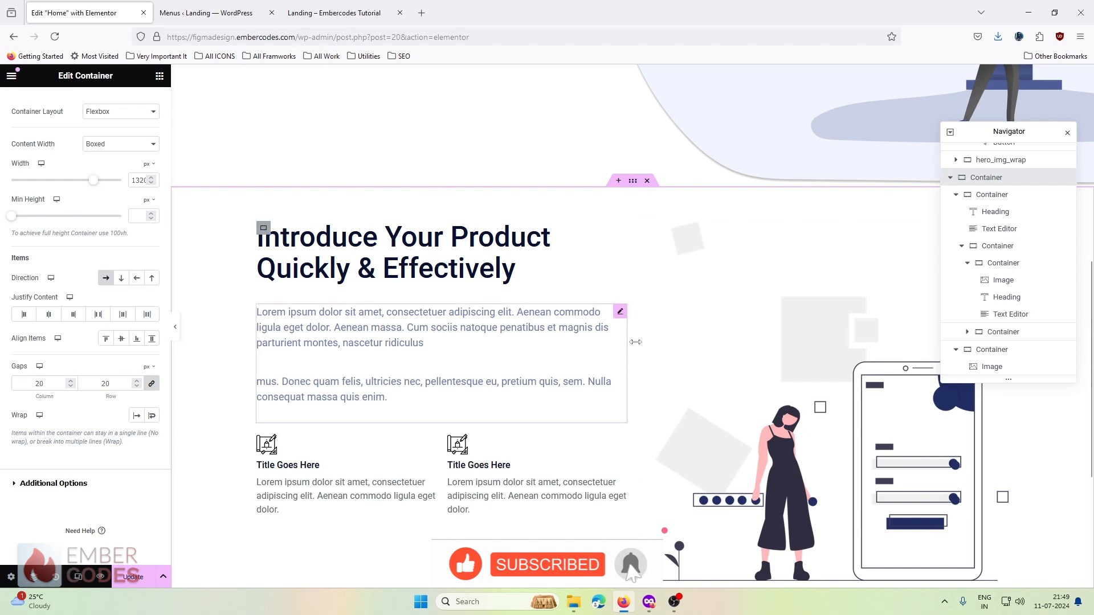
scroll(569, 370, "down", 2)
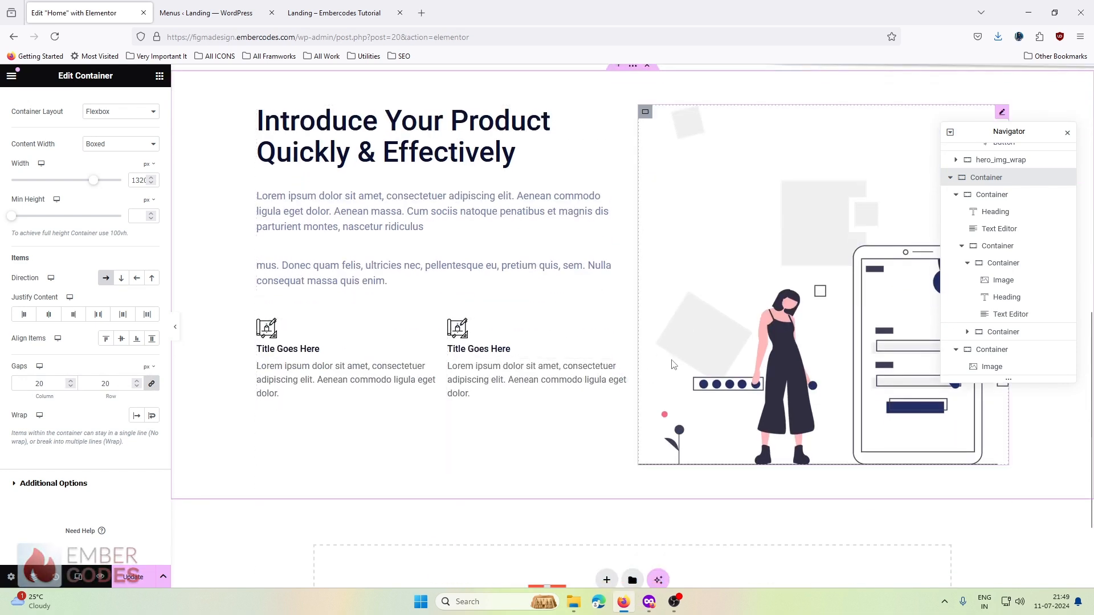
scroll(606, 382, "up", 2)
scroll(607, 383, "up", 8)
scroll(606, 383, "down", 12)
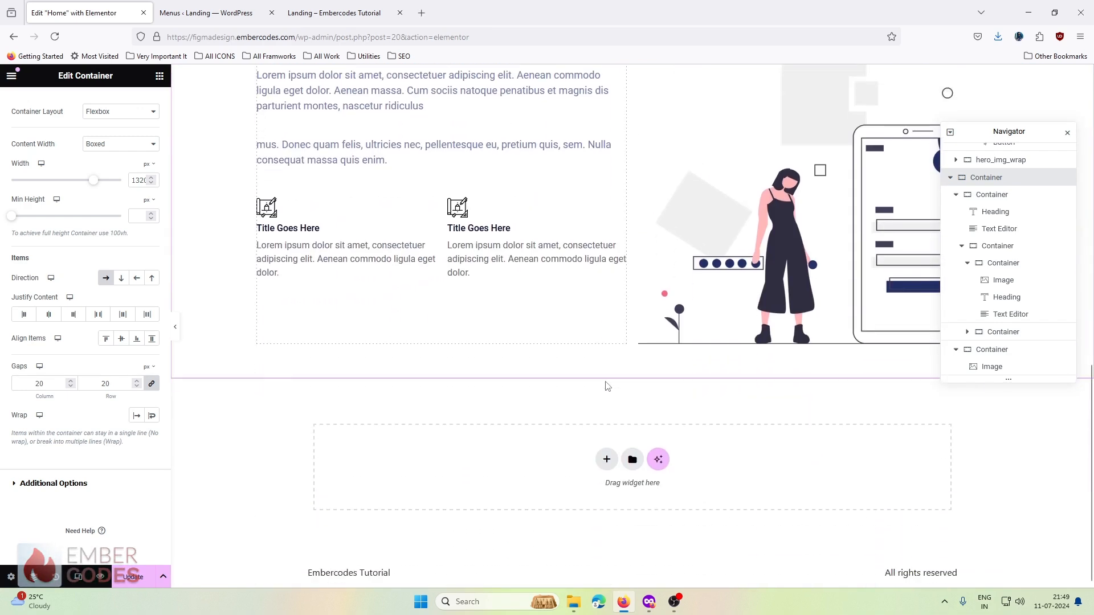
Check the following sections in the Figma design and duplicate the "Introduce Your Product Quickly & Effectively" section in Elementor.
left_click(649, 602)
scroll(663, 446, "down", 6)
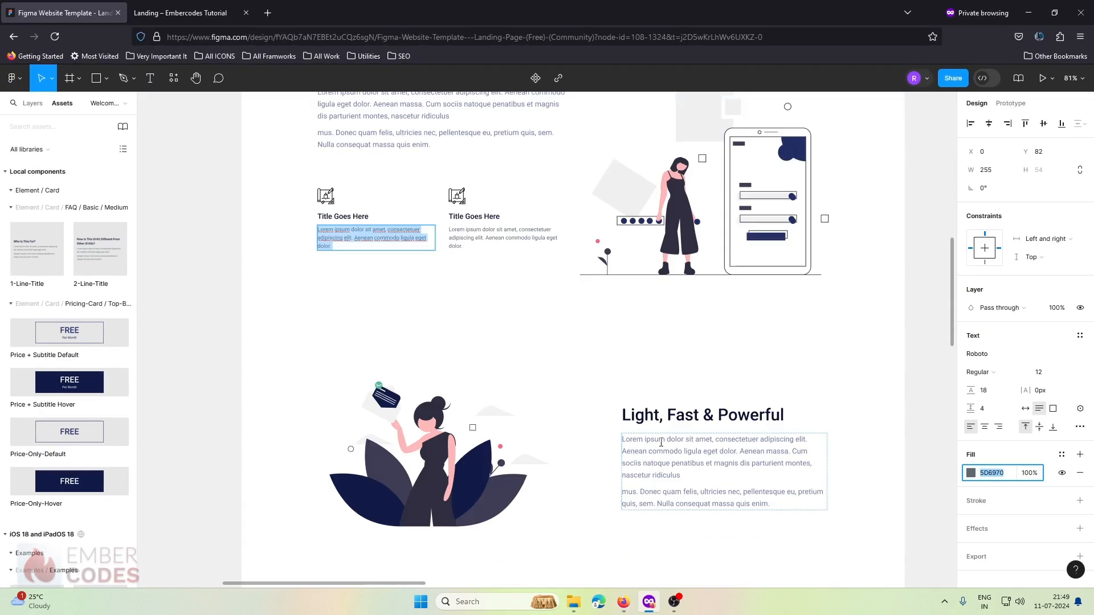
scroll(634, 412, "down", 8)
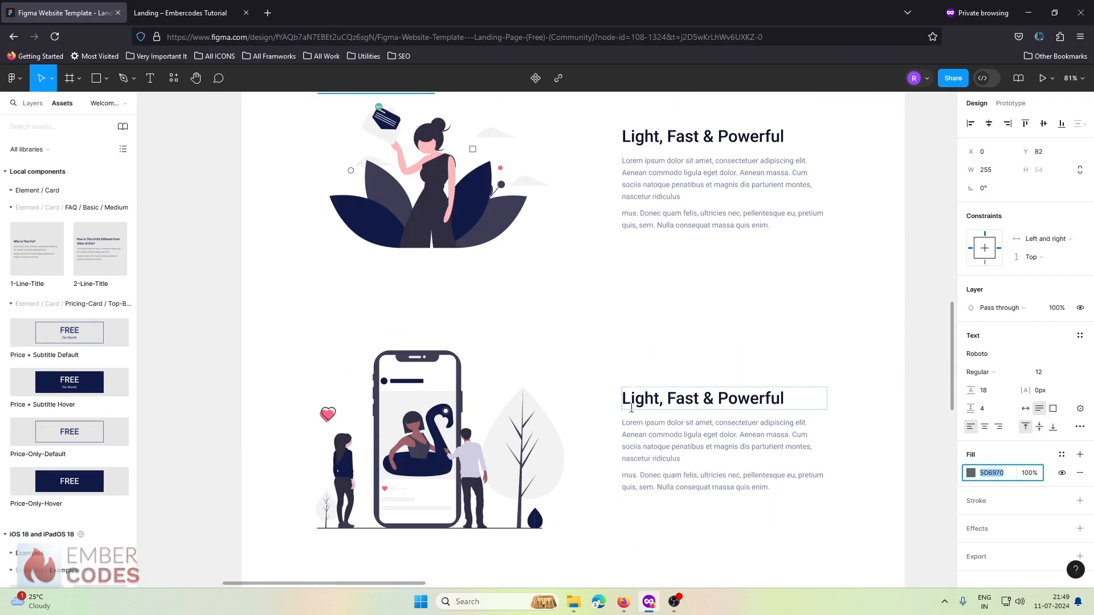
scroll(632, 408, "up", 6)
scroll(632, 408, "up", 2)
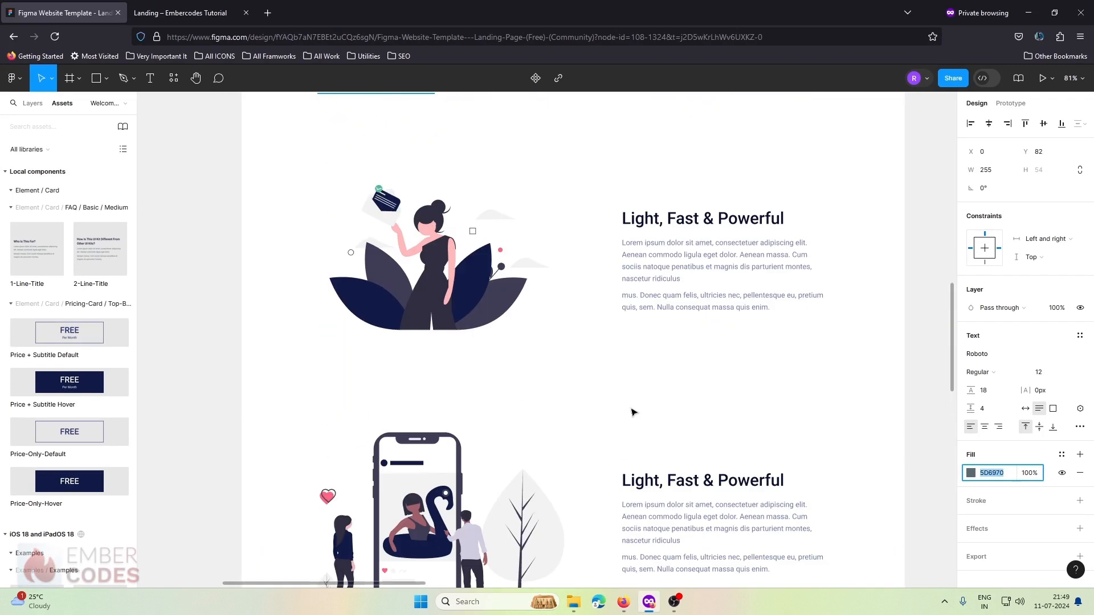
left_click(1020, 7)
scroll(630, 371, "up", 5)
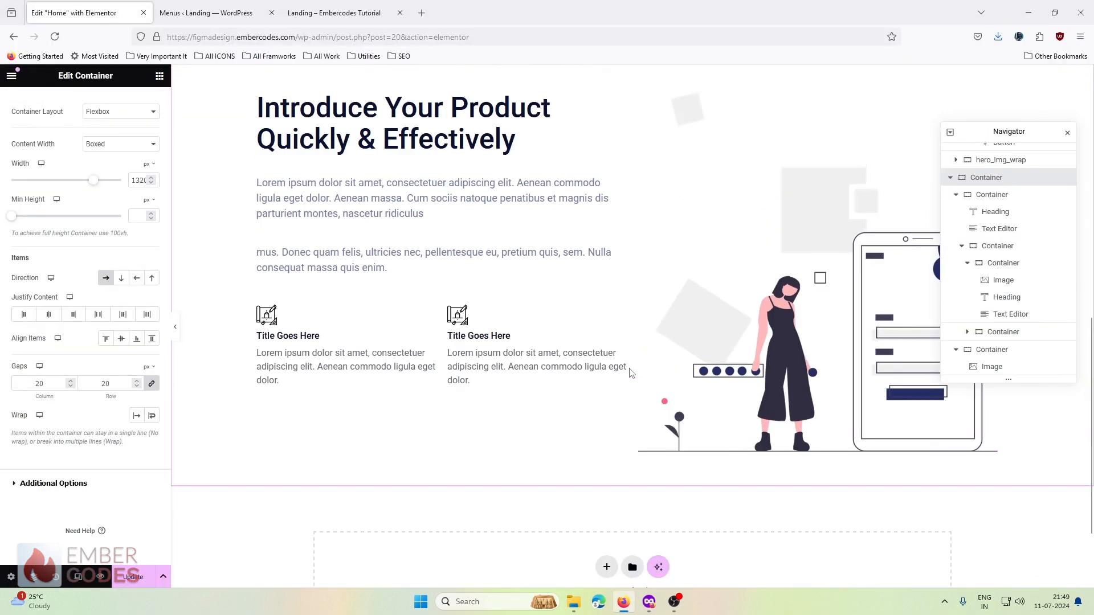
right_click(632, 178)
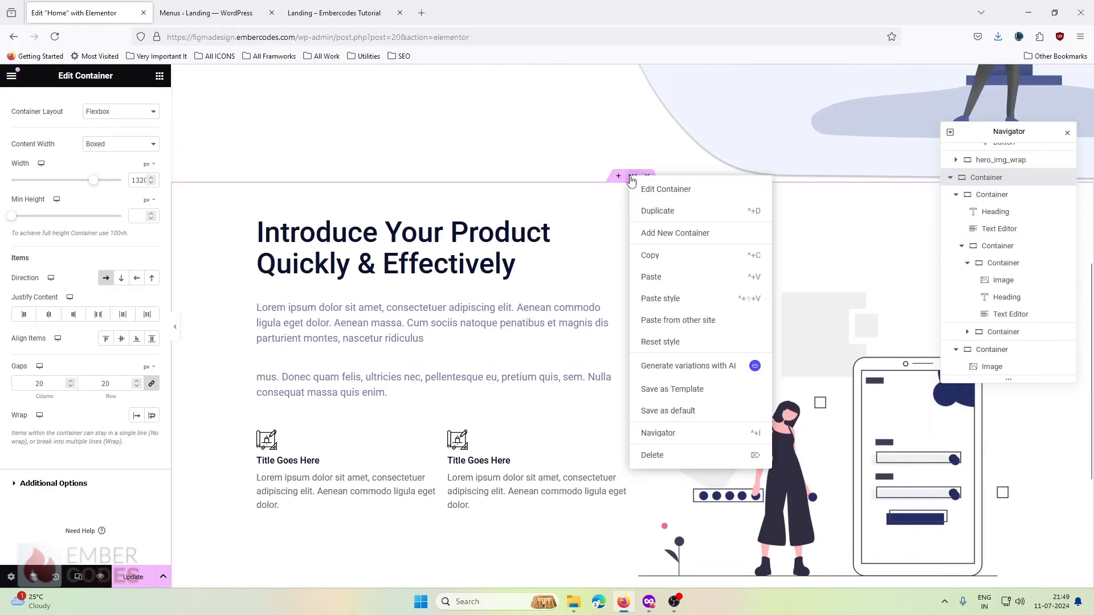
left_click(658, 211)
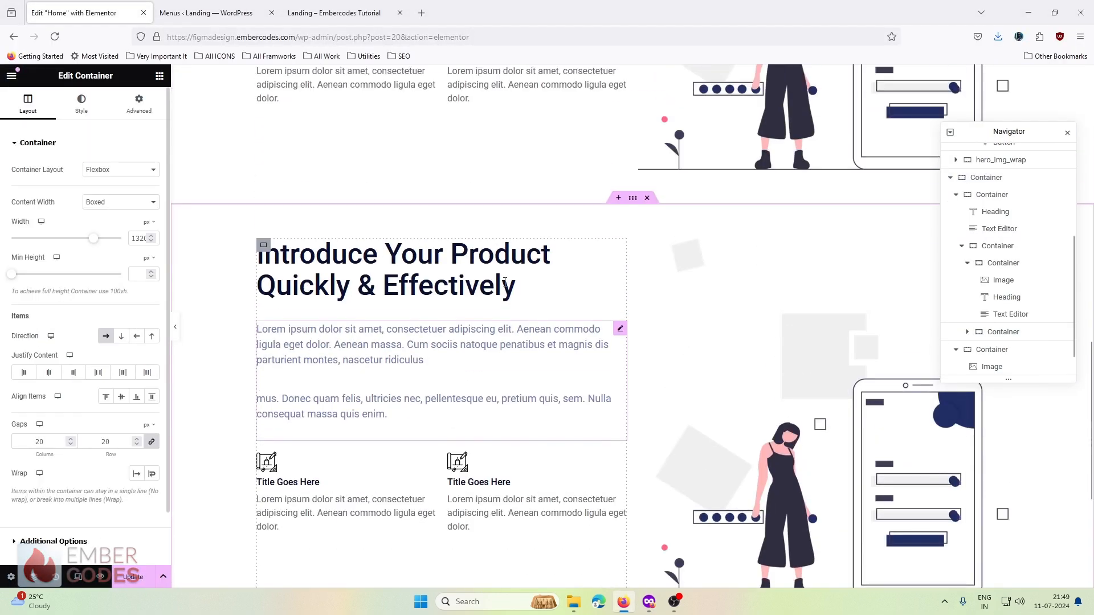
Move the image container ahead of the text container in the duplicated section.
left_click(646, 245)
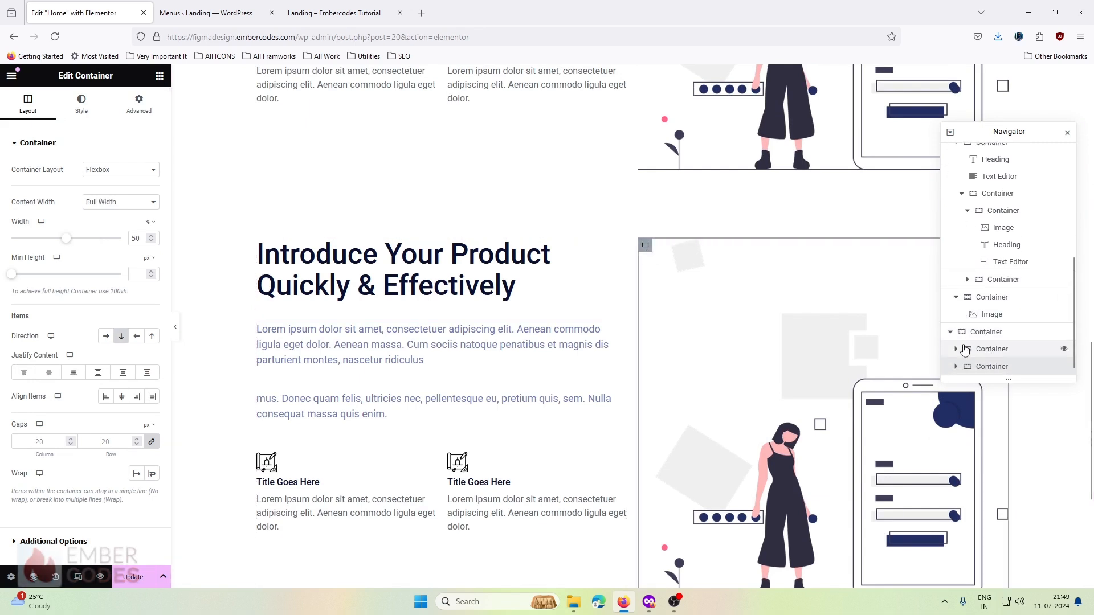
mouse_move(985, 365)
left_mouse_down()
mouse_move(981, 343)
mouse_move(963, 357)
mouse_move(964, 332)
mouse_move(984, 372)
mouse_move(983, 351)
left_mouse_up()
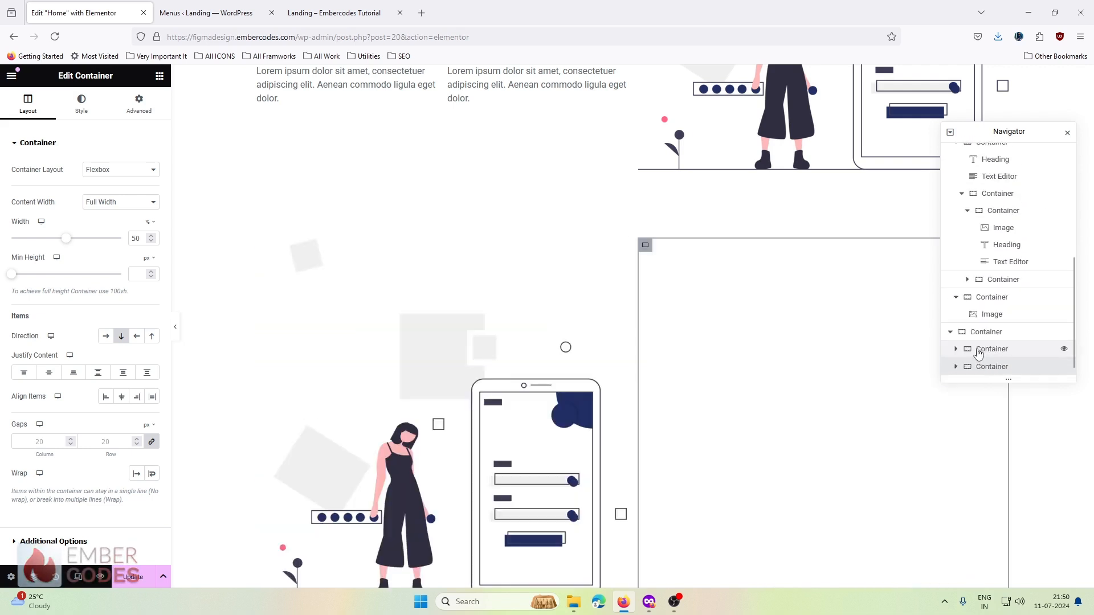
scroll(545, 352, "down", 2)
scroll(545, 351, "up", 1)
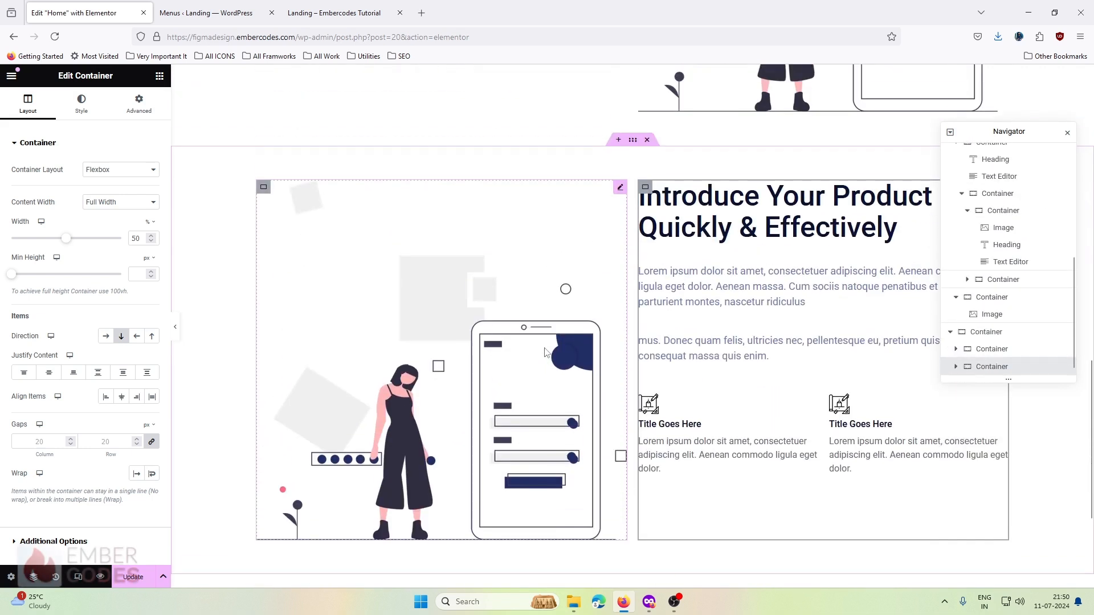
Match the duplicated section's image to the Figma design by replacing it with third_img from the media library.
left_click(394, 291)
left_click(97, 215)
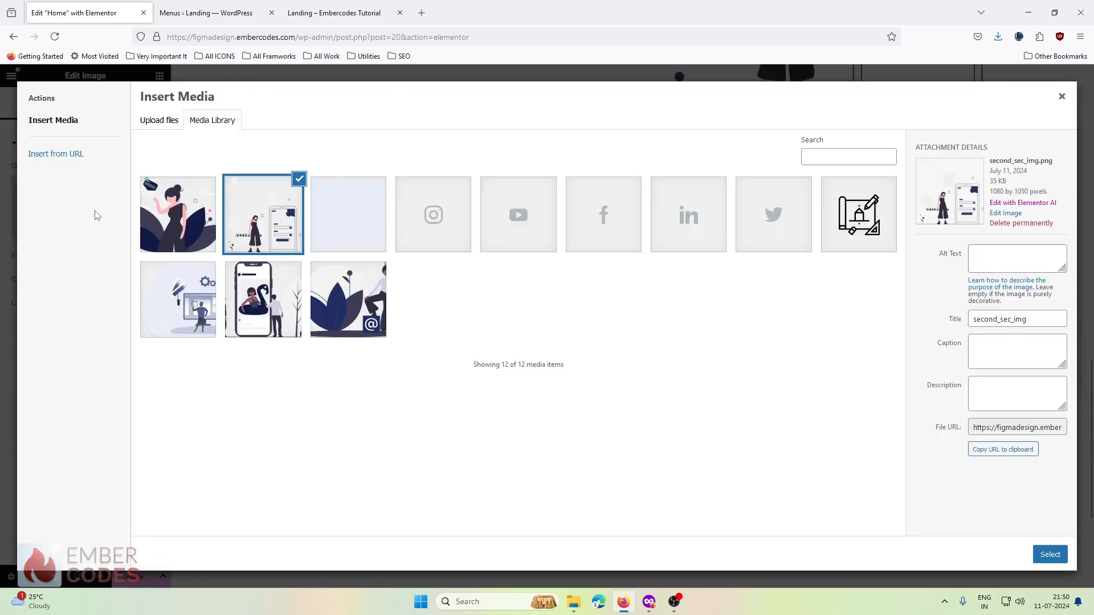
left_click(655, 609)
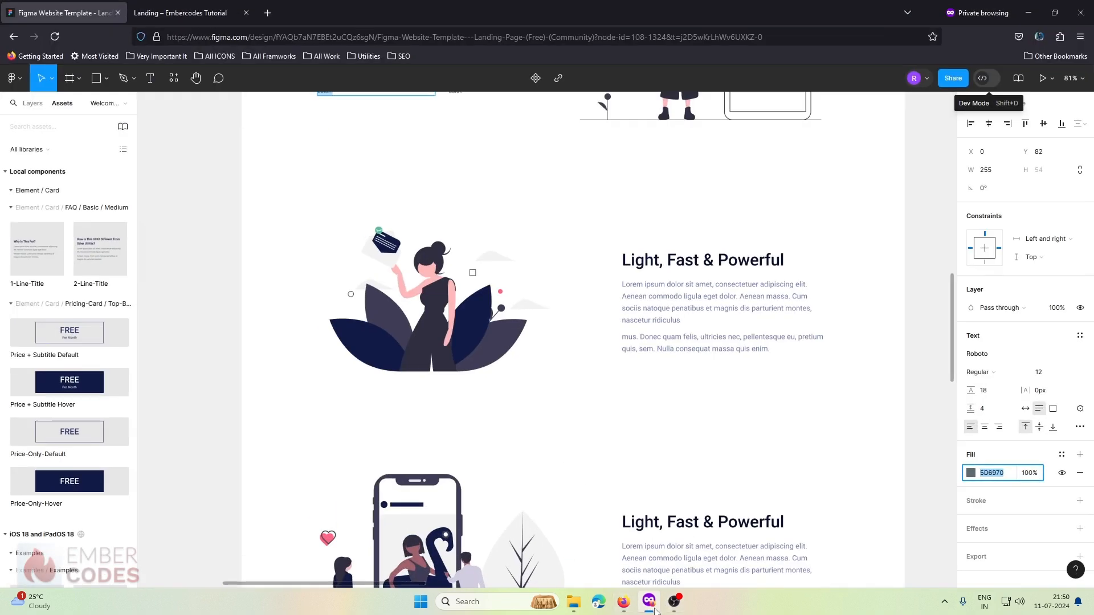
left_click(654, 608)
left_click(345, 313)
left_click(188, 224)
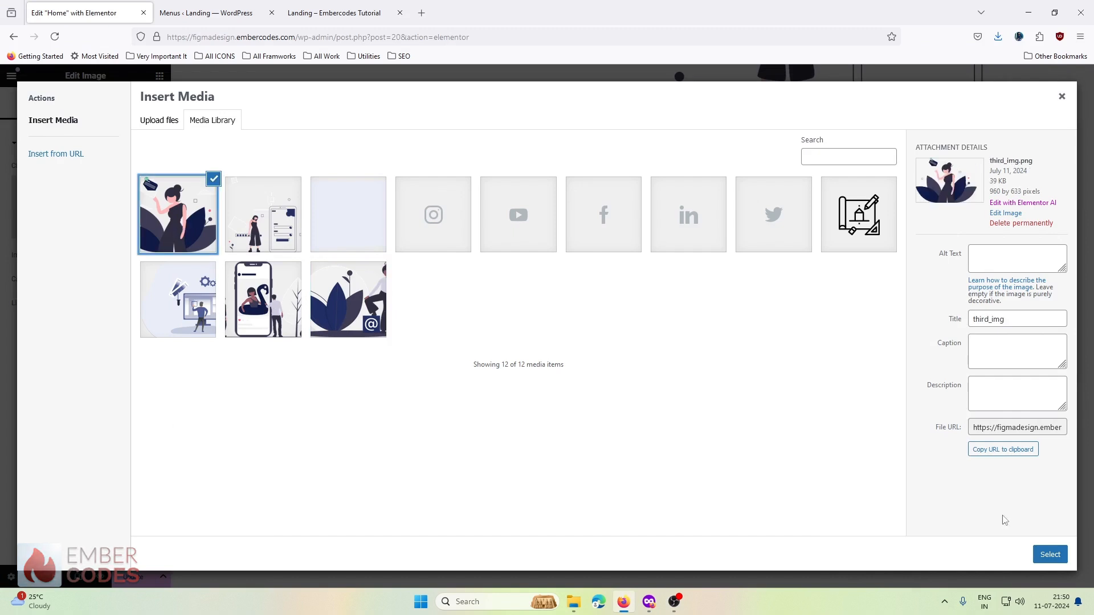
left_click(1049, 560)
scroll(570, 383, "up", 2)
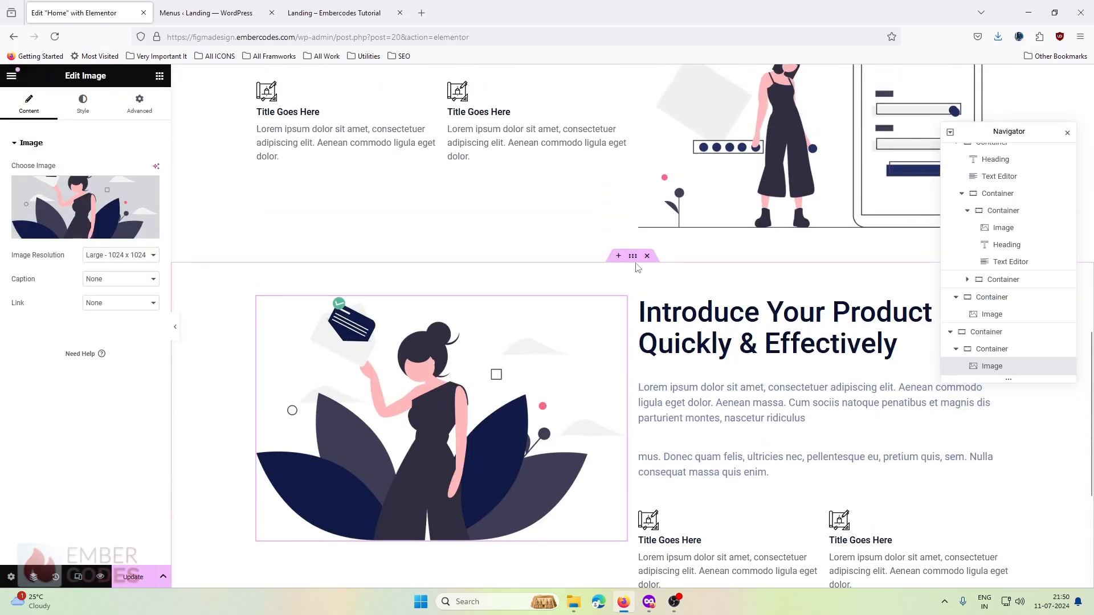
Center the items of the duplicated section's outer container vertically.
left_click(633, 258)
left_click(121, 397)
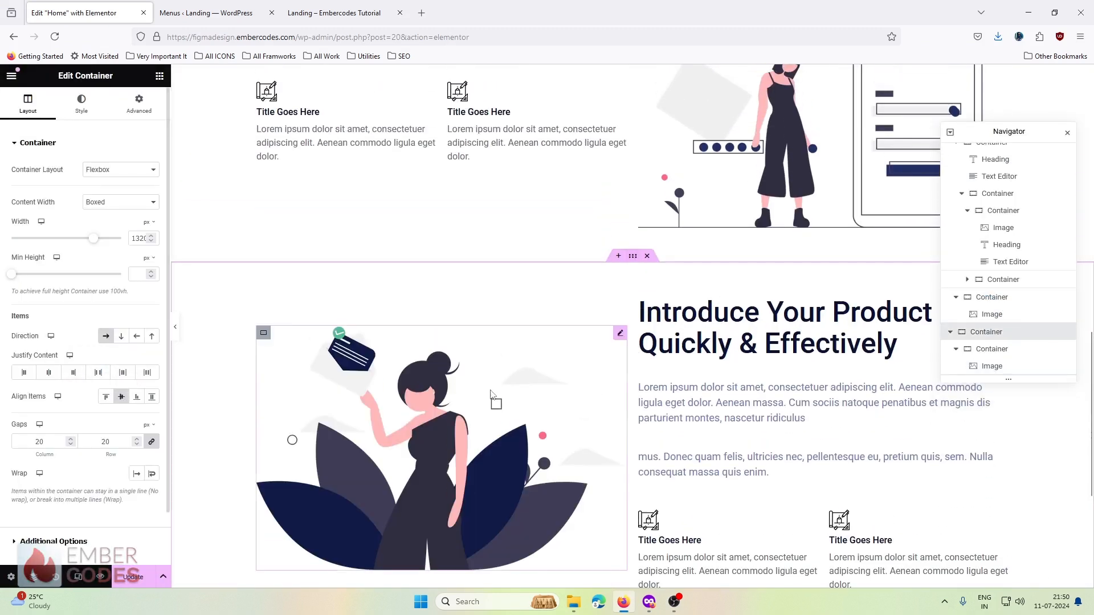
scroll(833, 360, "down", 1)
Copy the heading "Light, Fast & Powerful" from Figma and use it as the duplicated section's title.
left_click(649, 602)
double_click(708, 261)
key("ctrl+c")
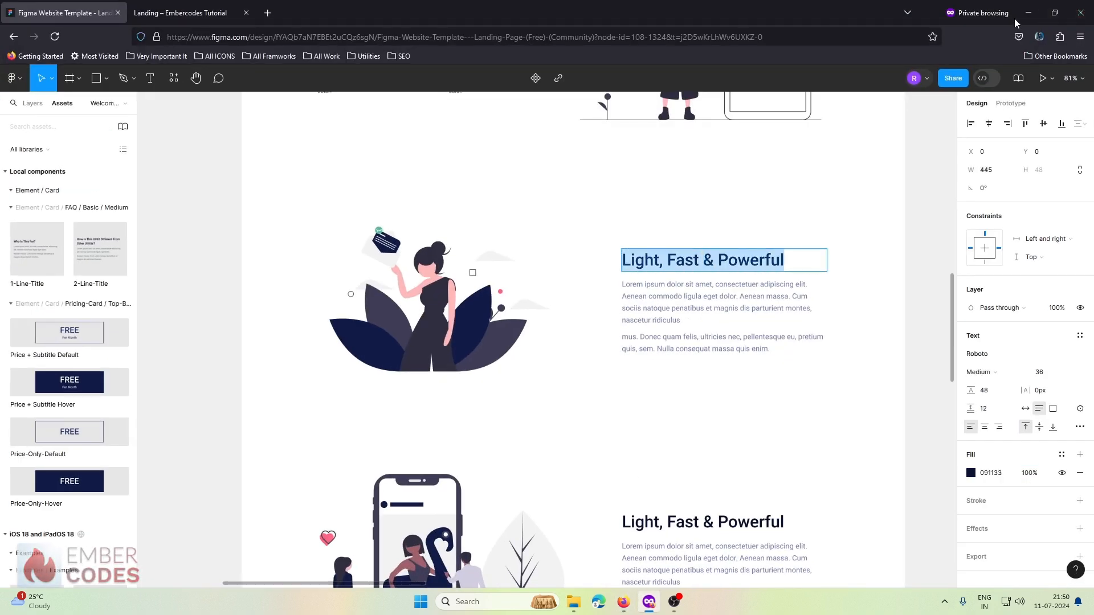
left_click(1029, 12)
left_click(815, 270)
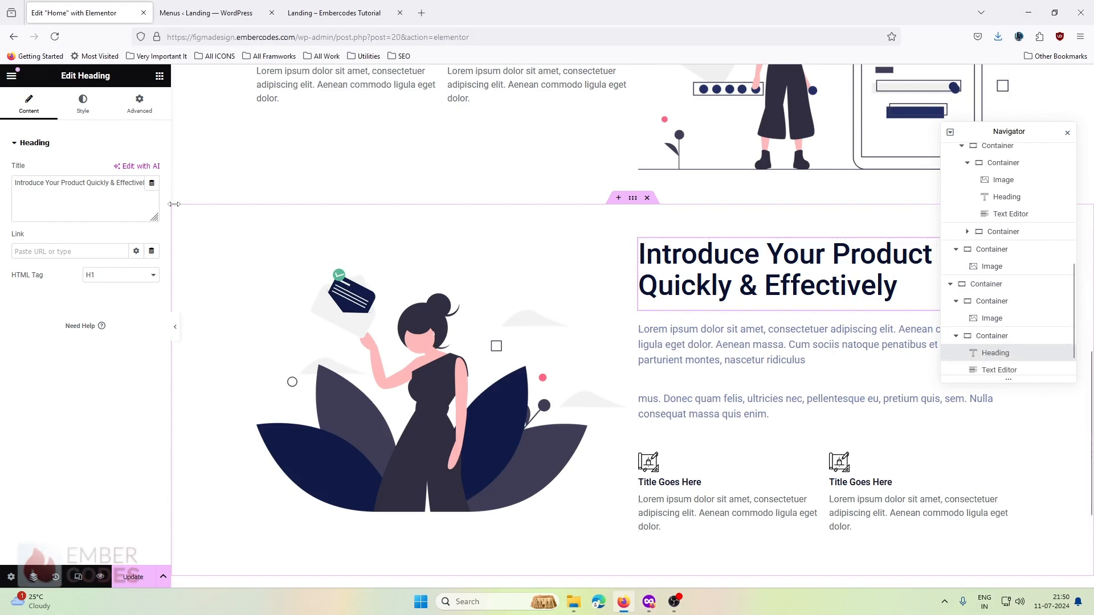
left_click(118, 185)
key("ctrl+v")
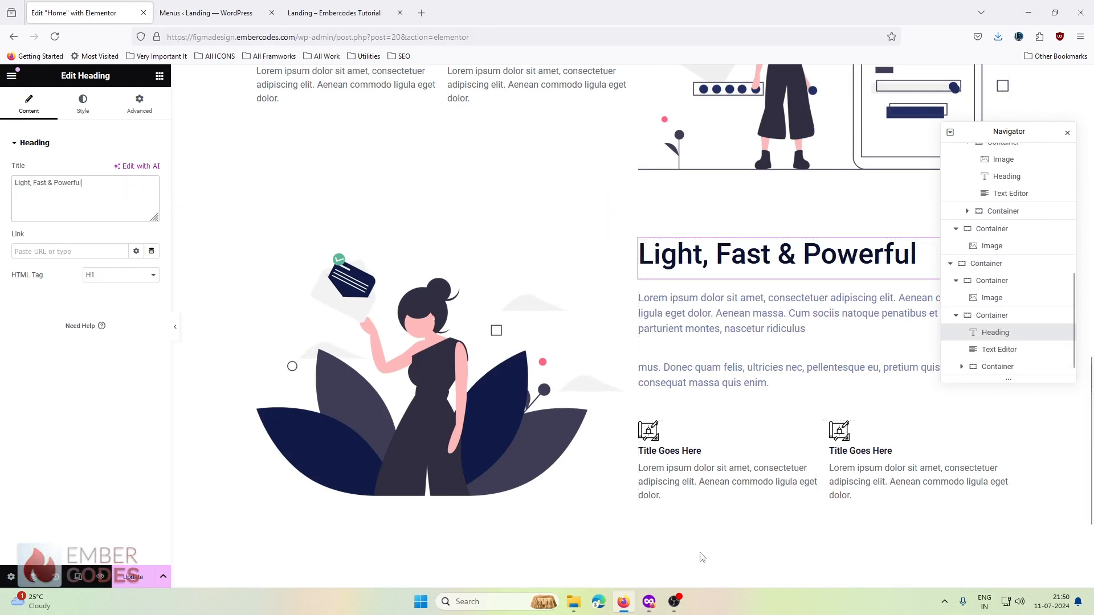
Delete the container holding the two icon feature blocks from the "Light, Fast & Powerful" section.
left_click(647, 428)
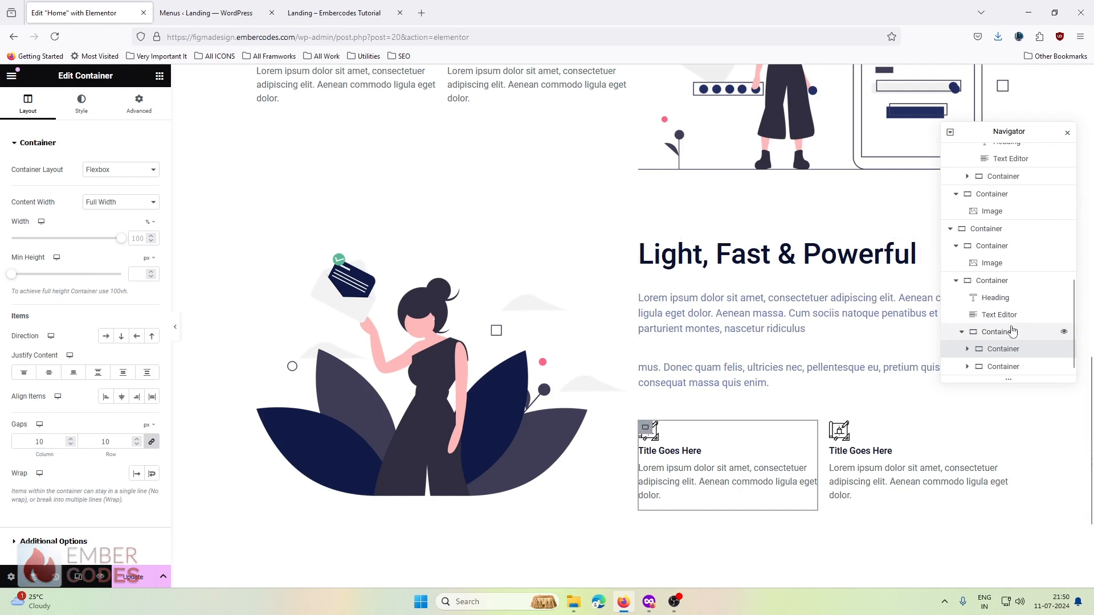
left_click(1007, 332)
key("Delete")
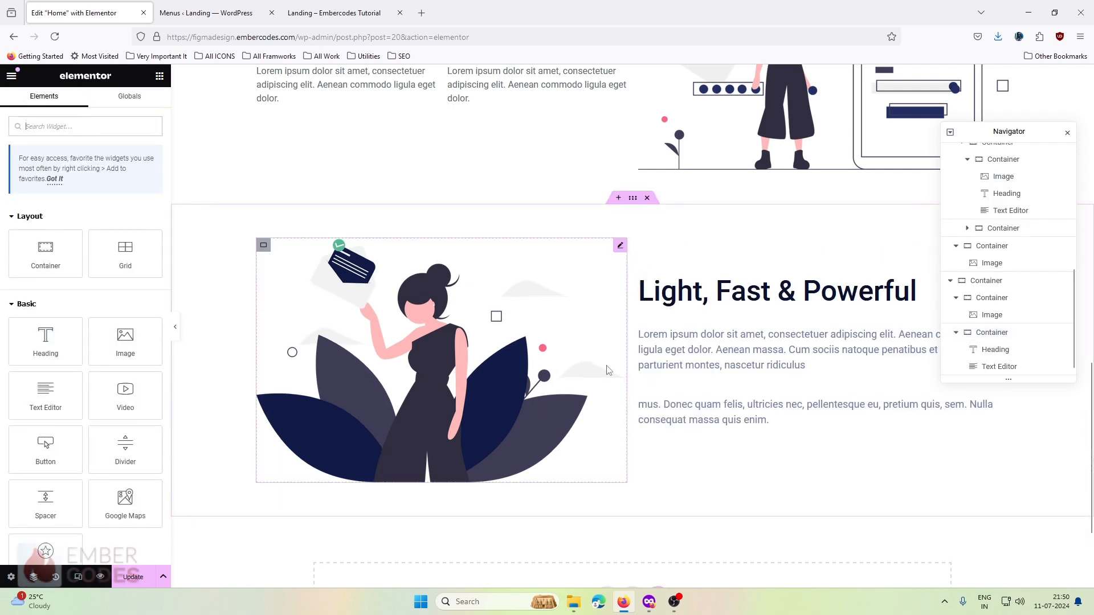
Duplicate the "Light, Fast & Powerful" section twice, giving three copies stacked on the page.
left_click(737, 382)
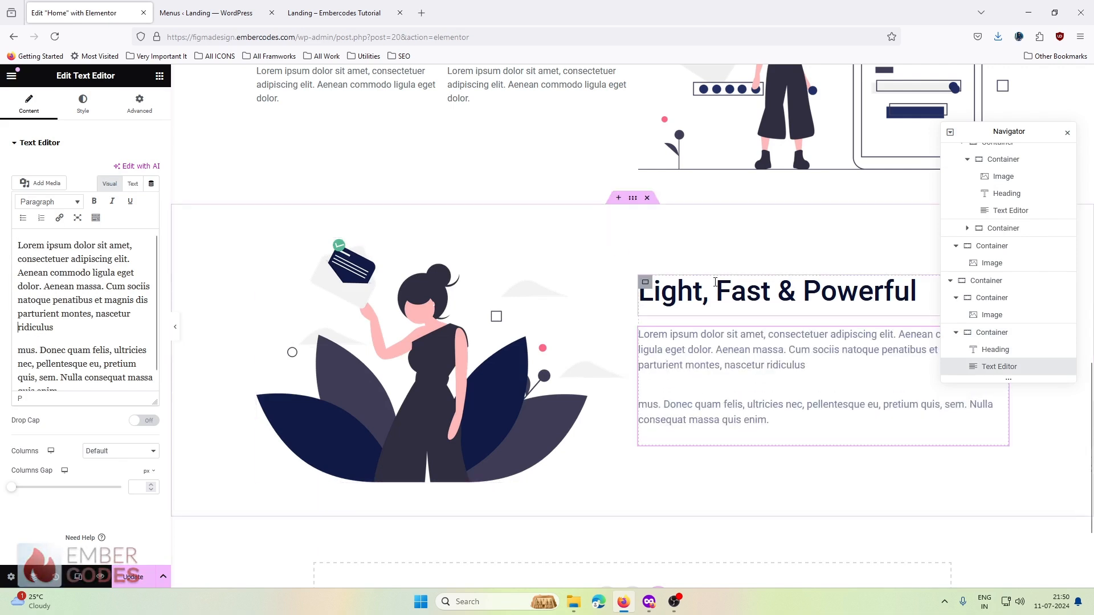
scroll(569, 305, "up", 1)
scroll(572, 307, "down", 2)
scroll(571, 308, "down", 2)
scroll(571, 307, "up", 4)
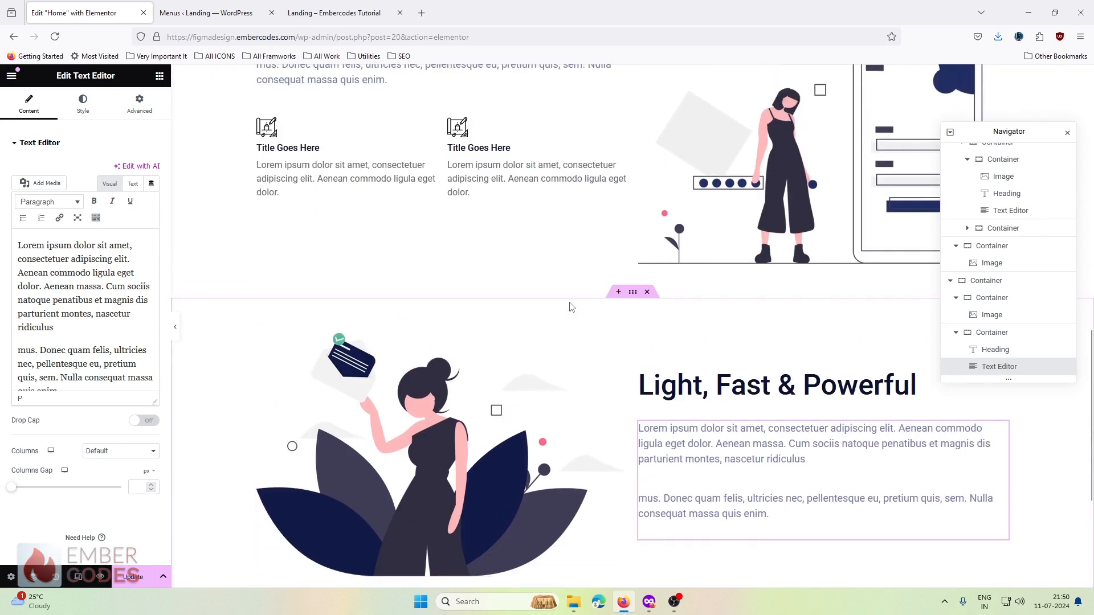
left_click(633, 297)
right_click(633, 297)
left_click(650, 327)
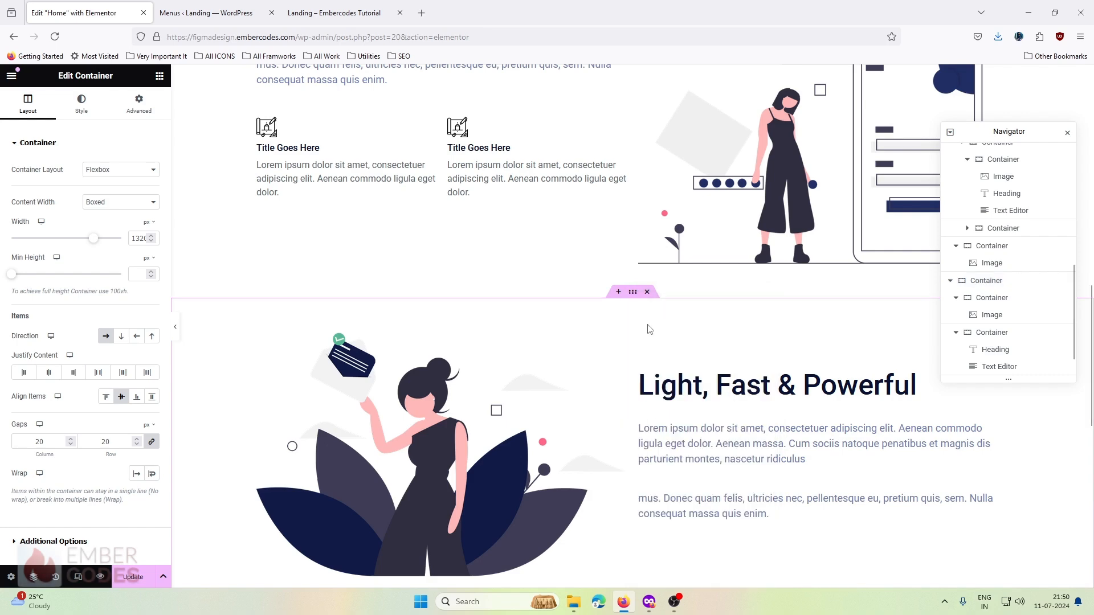
right_click(640, 322)
left_click(644, 337)
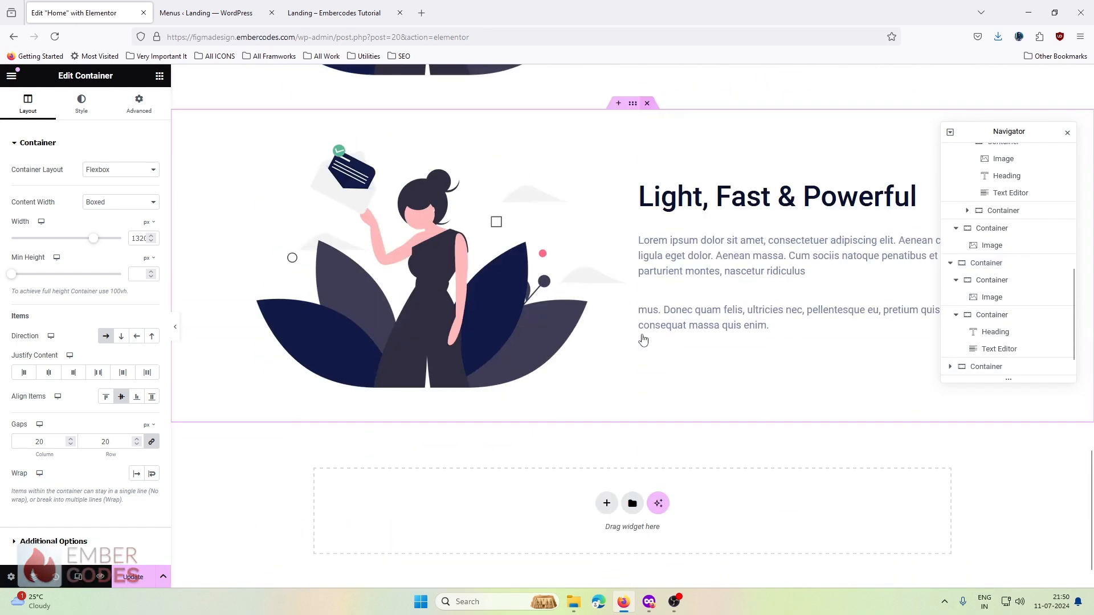
Replace the middle "Light, Fast & Powerful" section's image with the phone and swan illustration from the media library, matching the Figma design.
left_click(542, 325)
left_click(92, 210)
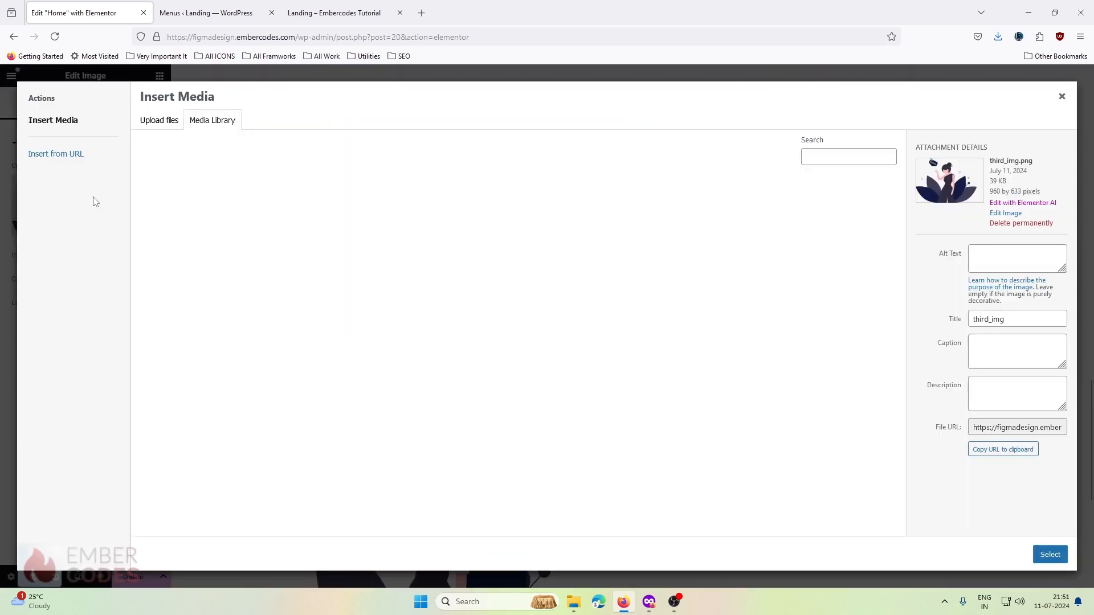
left_click(649, 602)
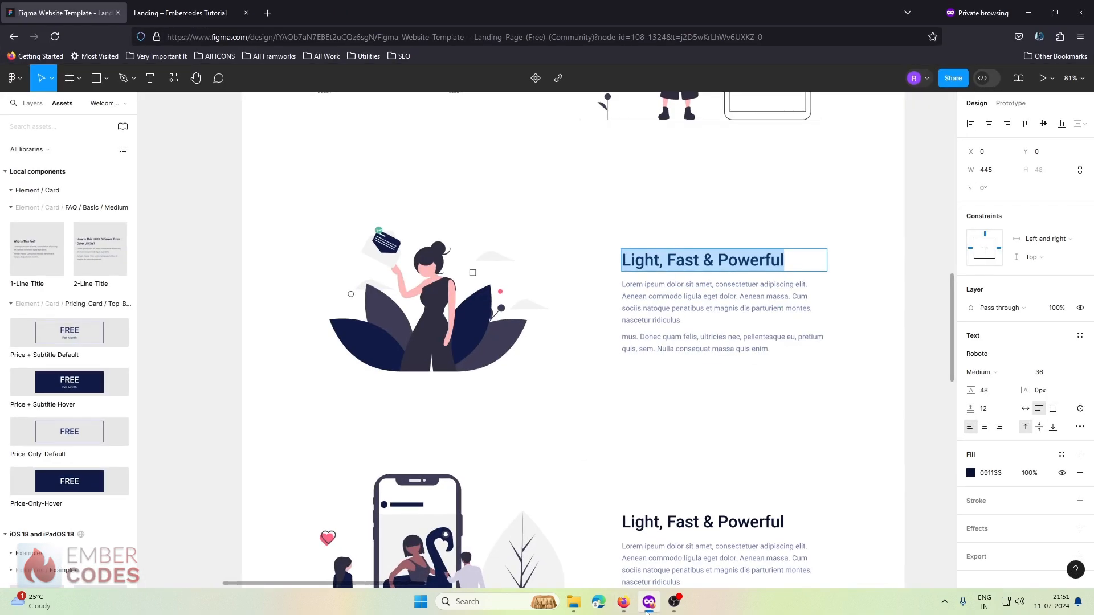
scroll(533, 371, "down", 5)
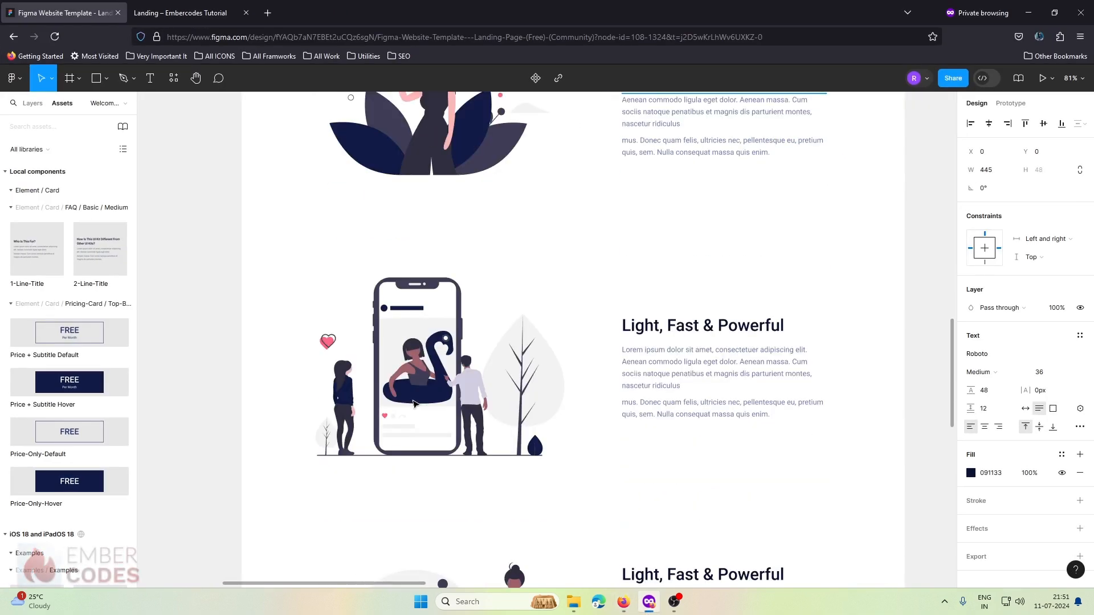
left_click(1034, 11)
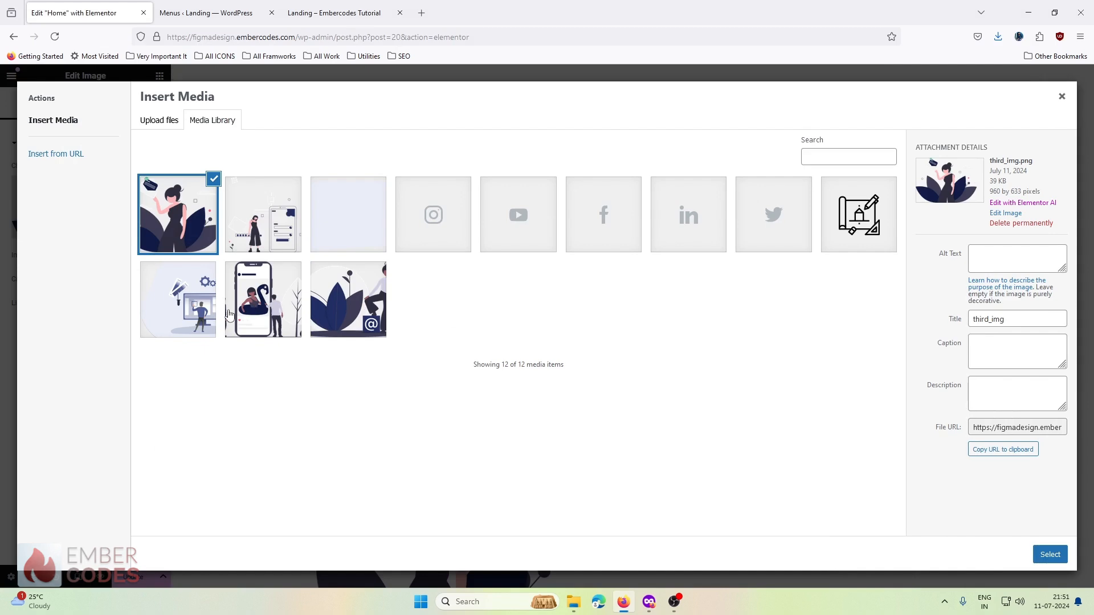
left_click(240, 308)
left_click(1050, 555)
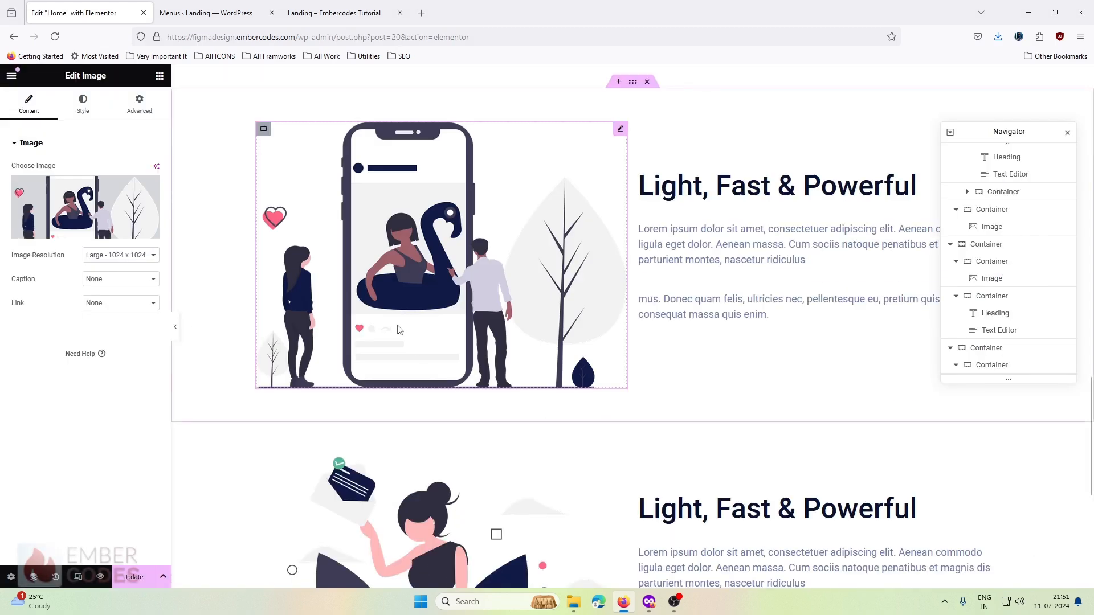
Replace the last "Light, Fast & Powerful" section's image with fith_img from the media library.
scroll(397, 329, "down", 5)
left_click(456, 206)
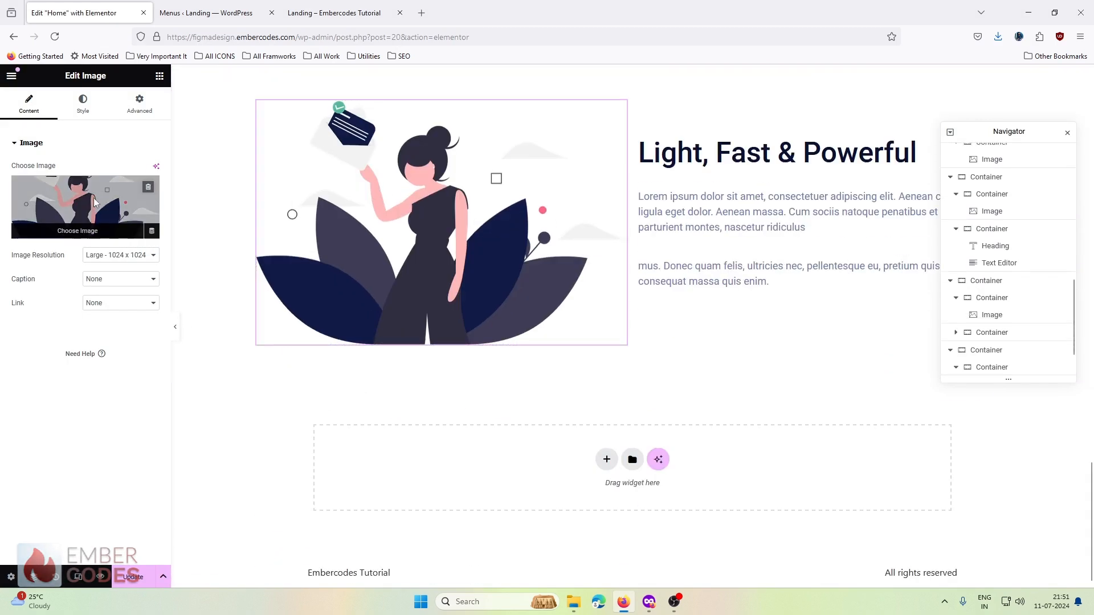
left_click(86, 217)
left_click(365, 297)
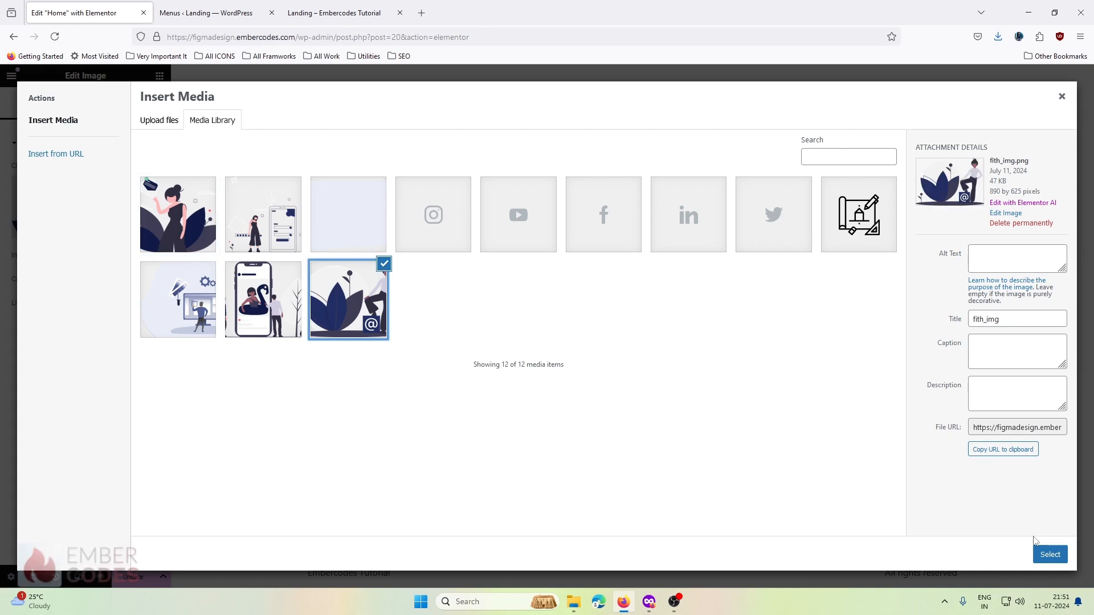
left_click(1051, 554)
Add the global MainBtn widget below the paragraph text in the last section's text container.
scroll(705, 335, "up", 8)
scroll(705, 335, "up", 10)
scroll(705, 340, "down", 12)
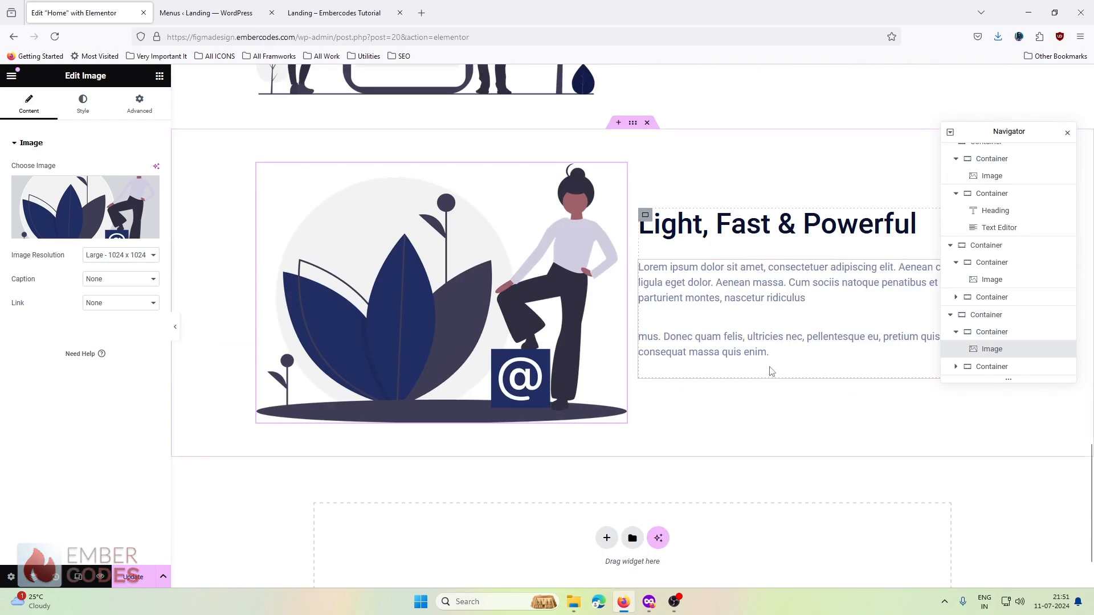
left_click(772, 371)
left_click(645, 215)
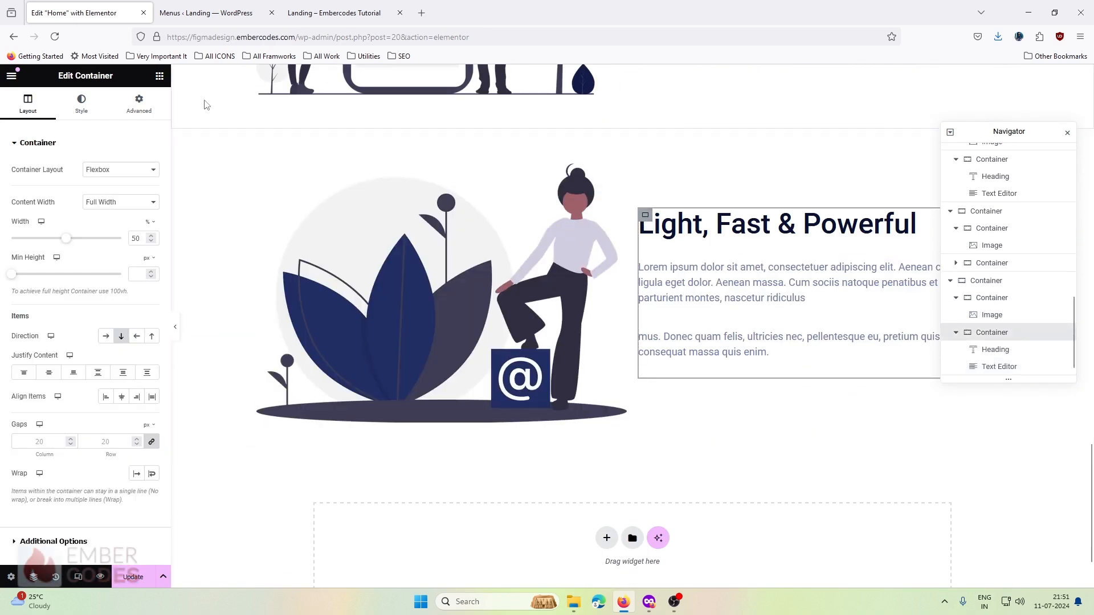
left_click(139, 103)
left_click(159, 75)
left_click(130, 96)
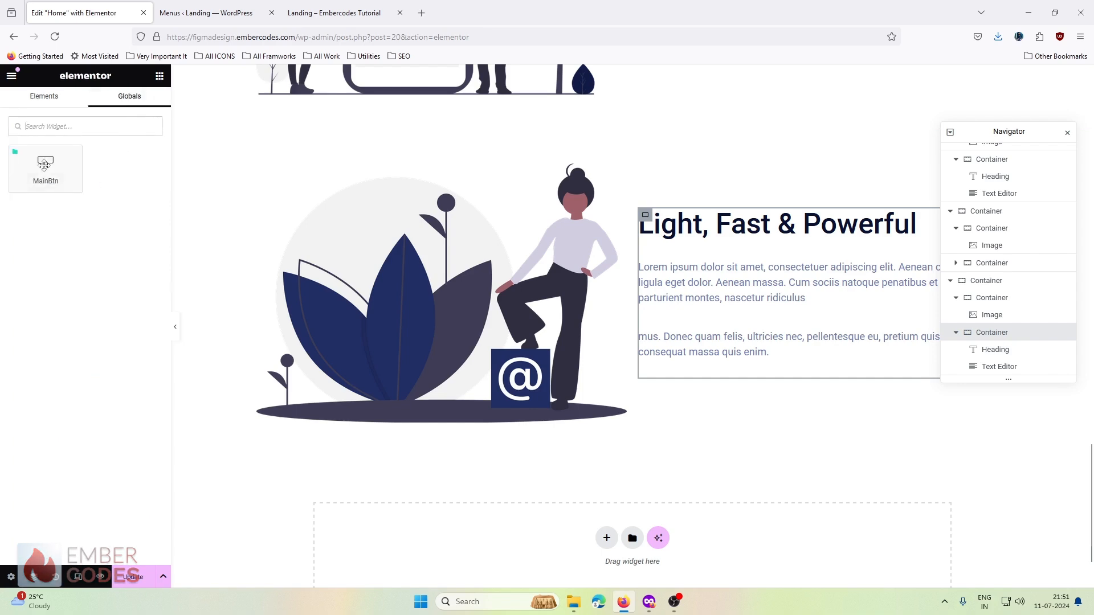
left_click_drag(45, 165, 925, 394)
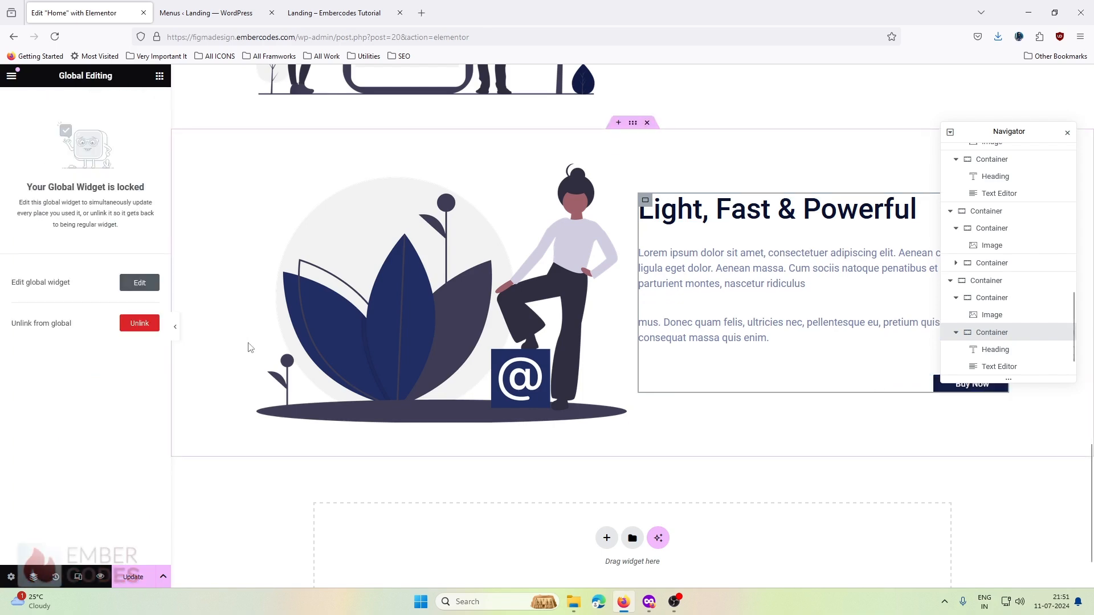
Unlink the new button from the global widget and align it left.
left_click(140, 323)
left_click(631, 355)
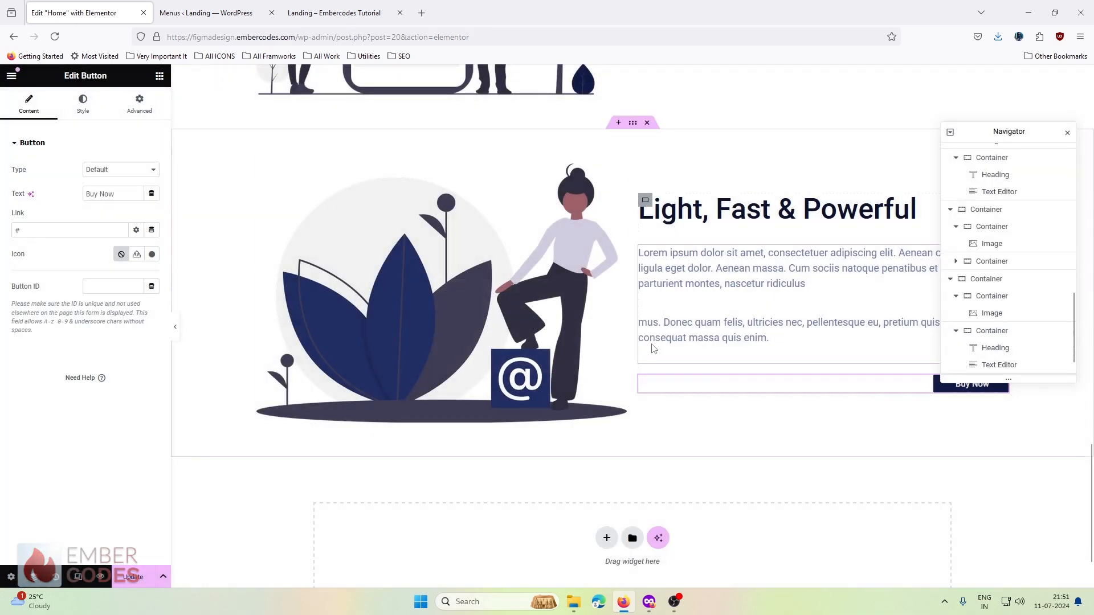
left_click(84, 105)
left_click(106, 171)
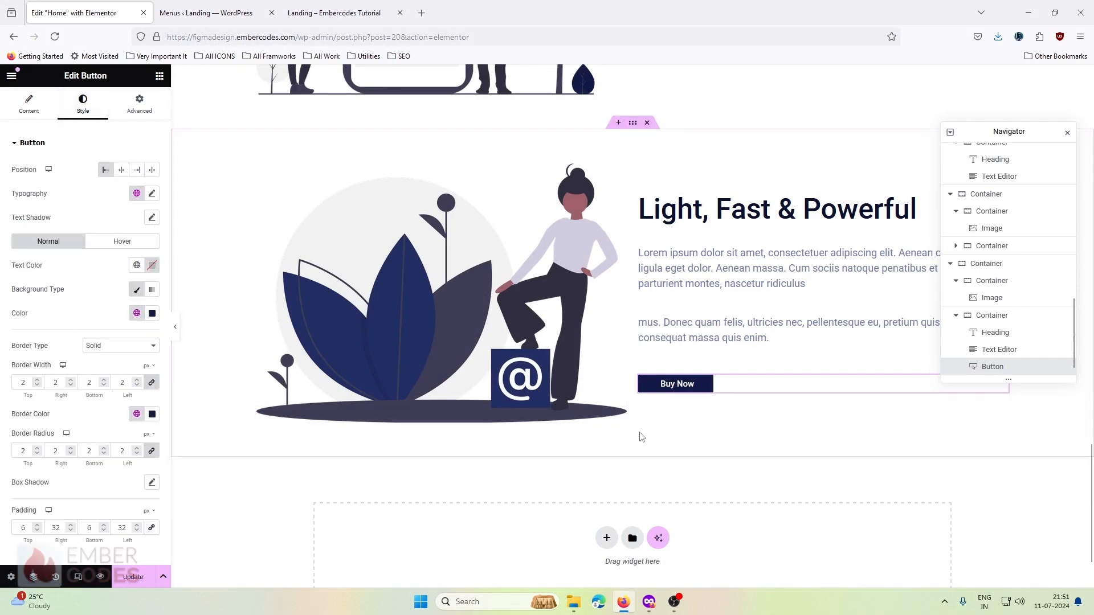
Check the button label in the Figma design and set the last section's button text to "Purchase Now".
left_click(655, 606)
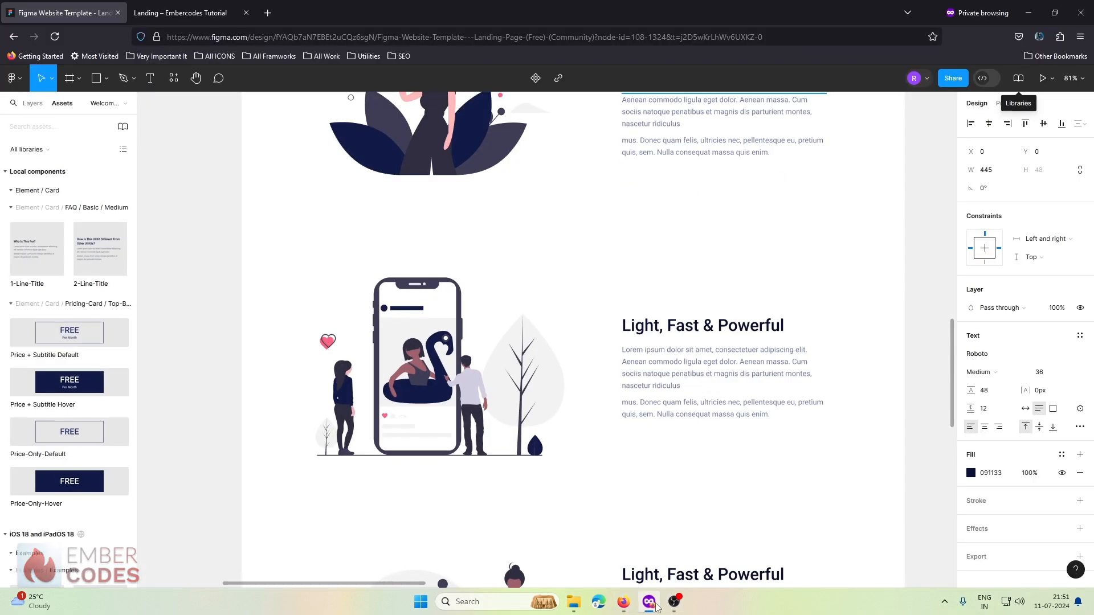
scroll(643, 479, "down", 4)
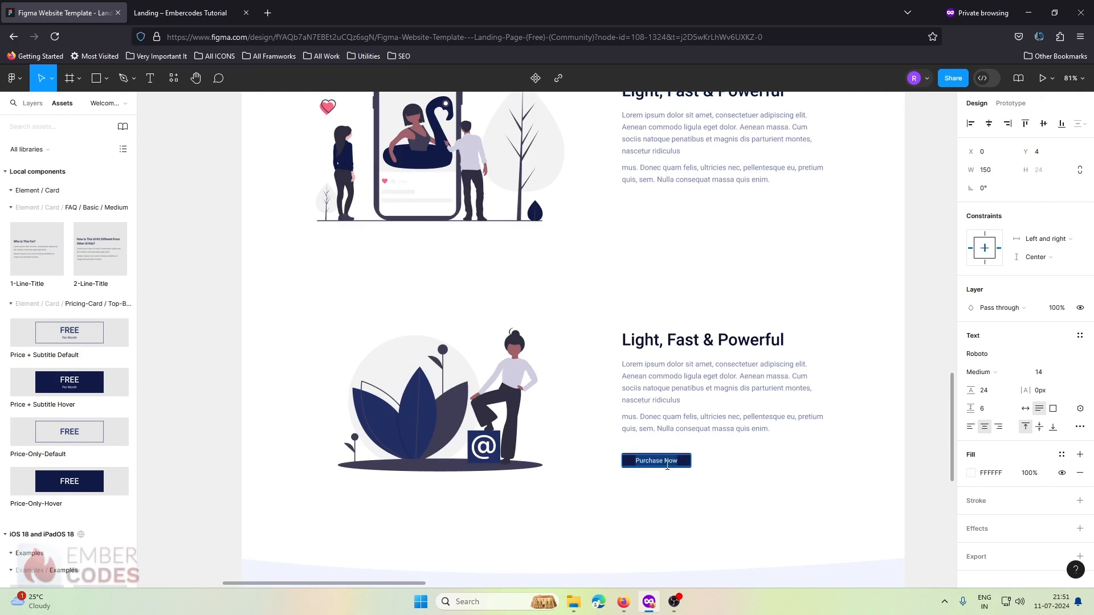
left_click(623, 602)
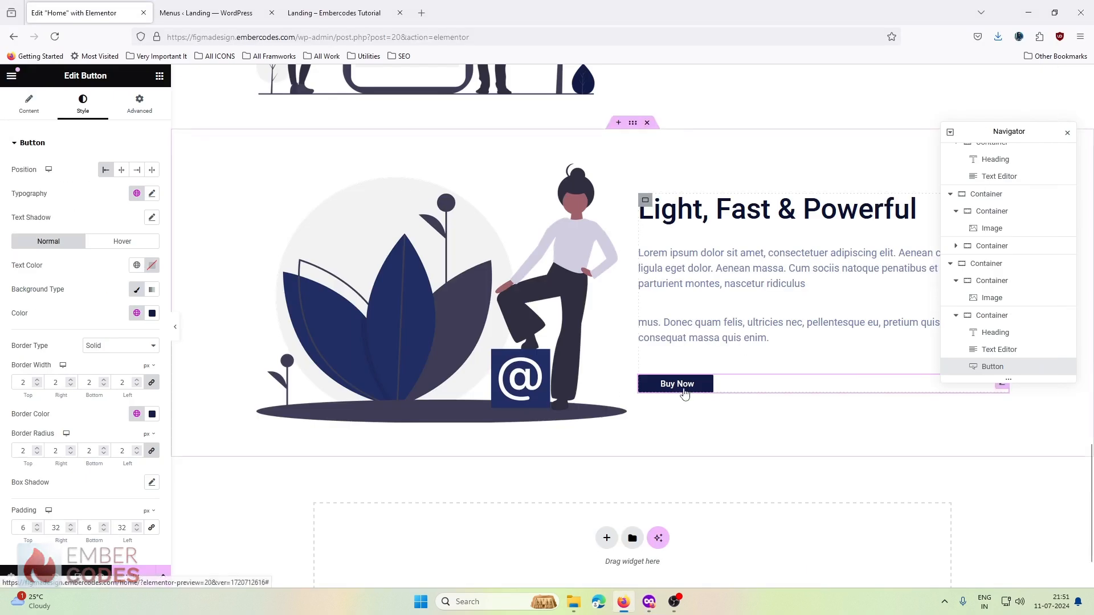
left_click(41, 112)
triple_click(109, 191)
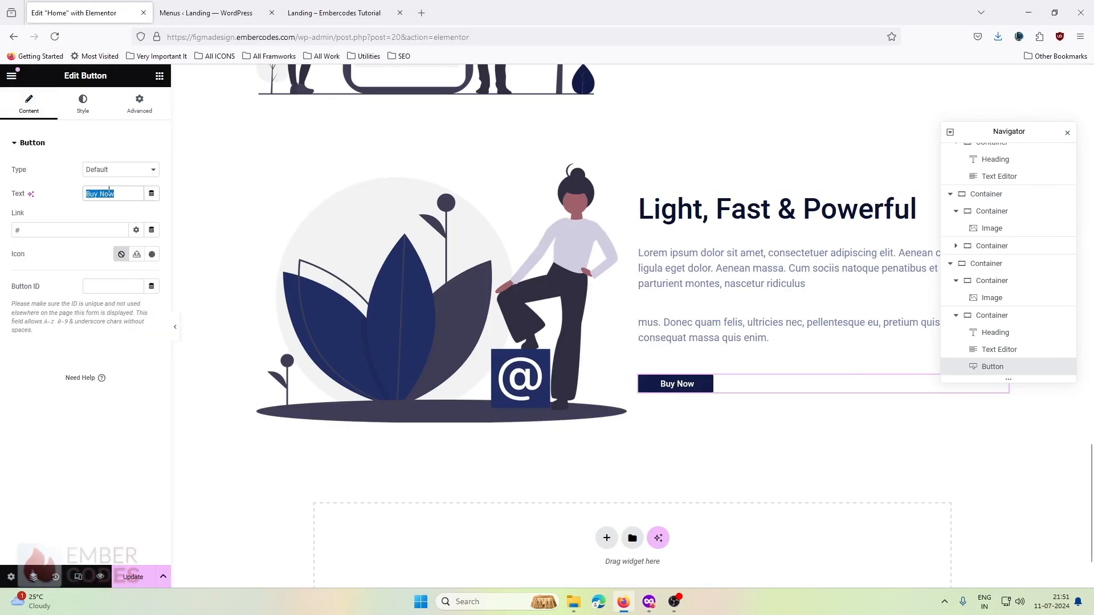
type("Purchase Now")
left_click(745, 361)
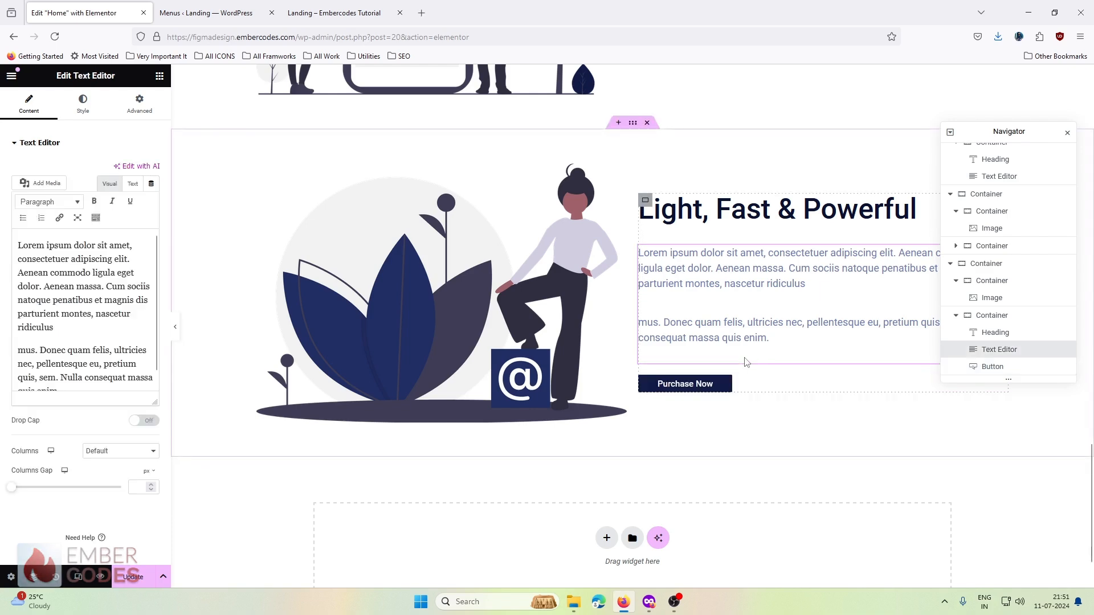
Set the width of the first "Light, Fast & Powerful" section's text container to 40%.
scroll(746, 361, "up", 5)
scroll(649, 247, "up", 1)
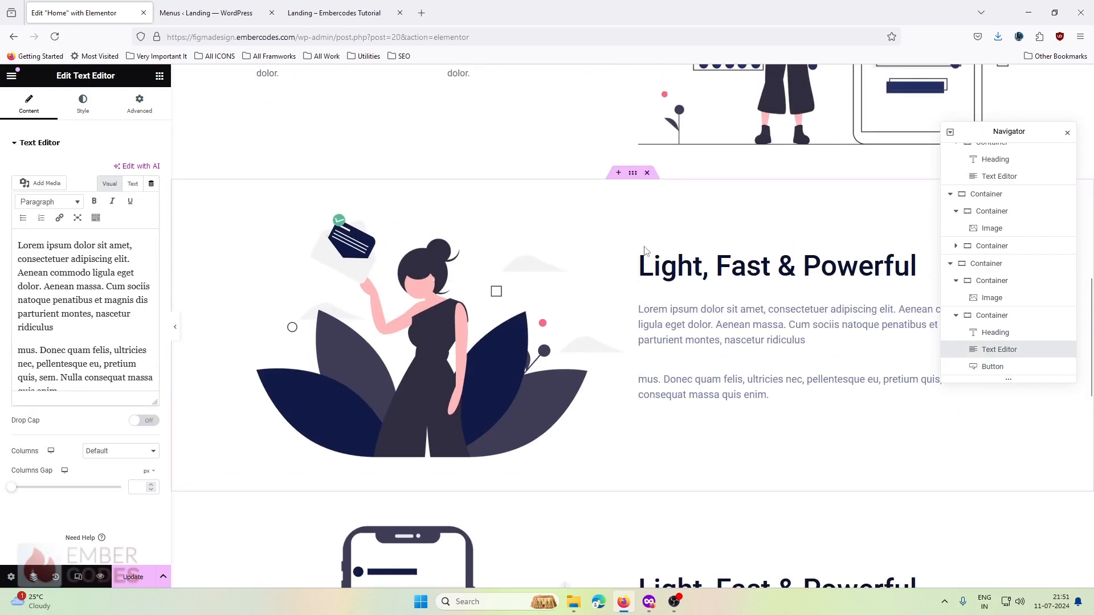
left_click(646, 260)
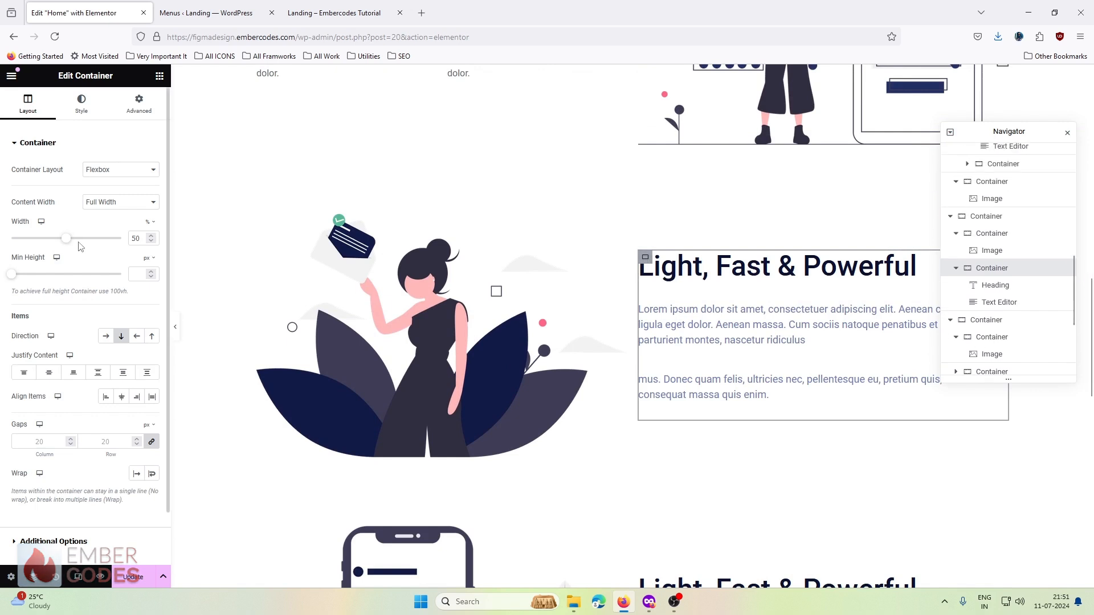
left_click_drag(64, 242, 54, 242)
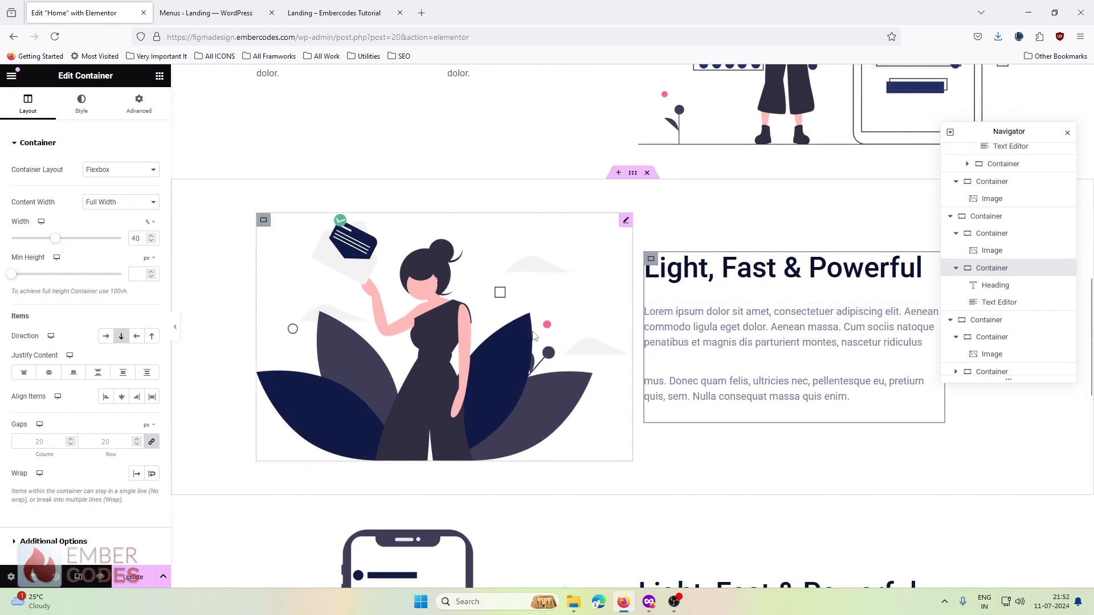
Reduce the text container width to 40% in the phone illustration section and the "Purchase Now" section.
scroll(646, 303, "down", 5)
left_click_drag(55, 239, 61, 244)
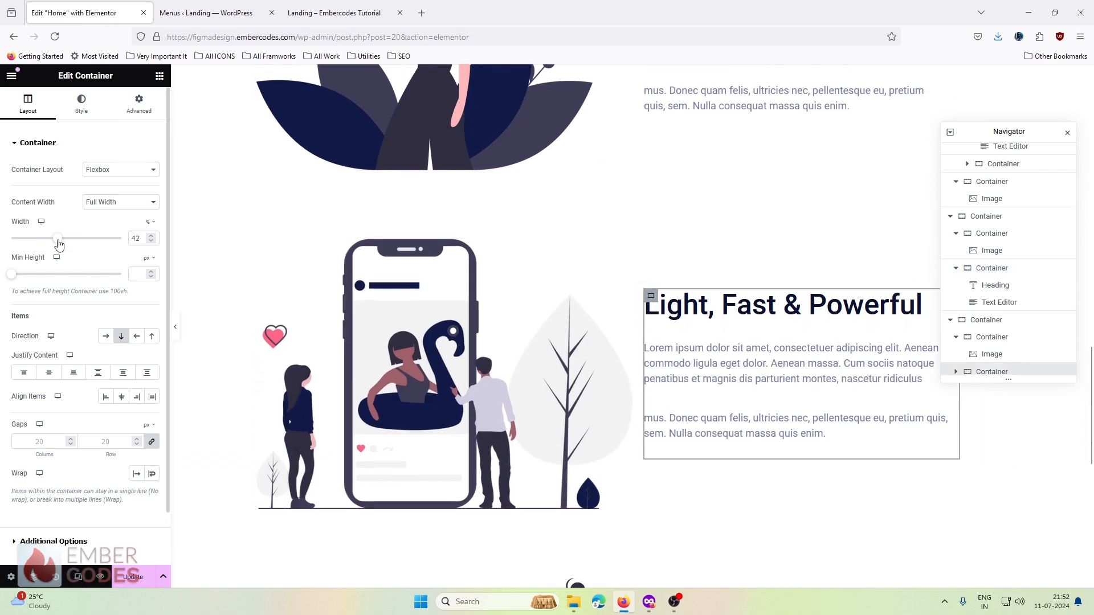
scroll(557, 317, "down", 5)
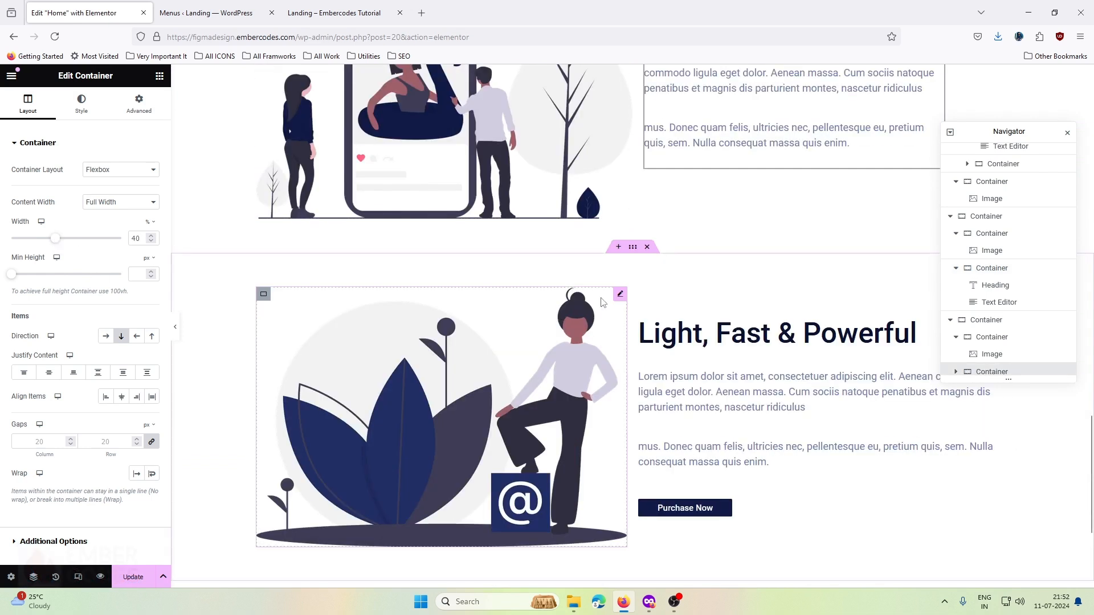
left_click(646, 325)
left_click(26, 102)
left_click_drag(66, 239, 56, 244)
Set Justify Content to Space Between on the outer containers of all three "Light, Fast & Powerful" sections.
left_click(632, 249)
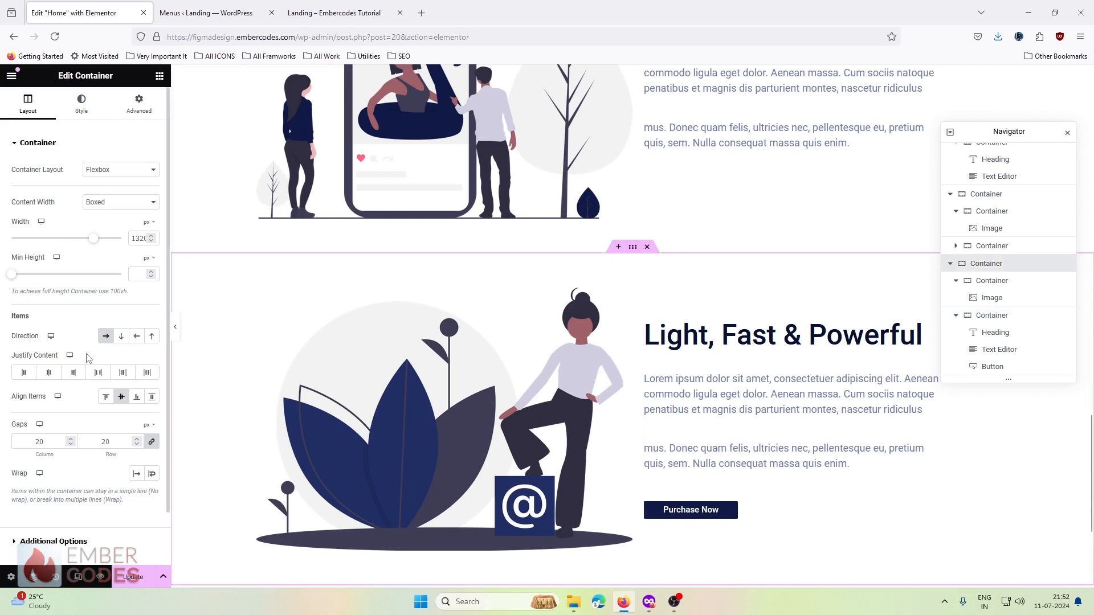
left_click(99, 376)
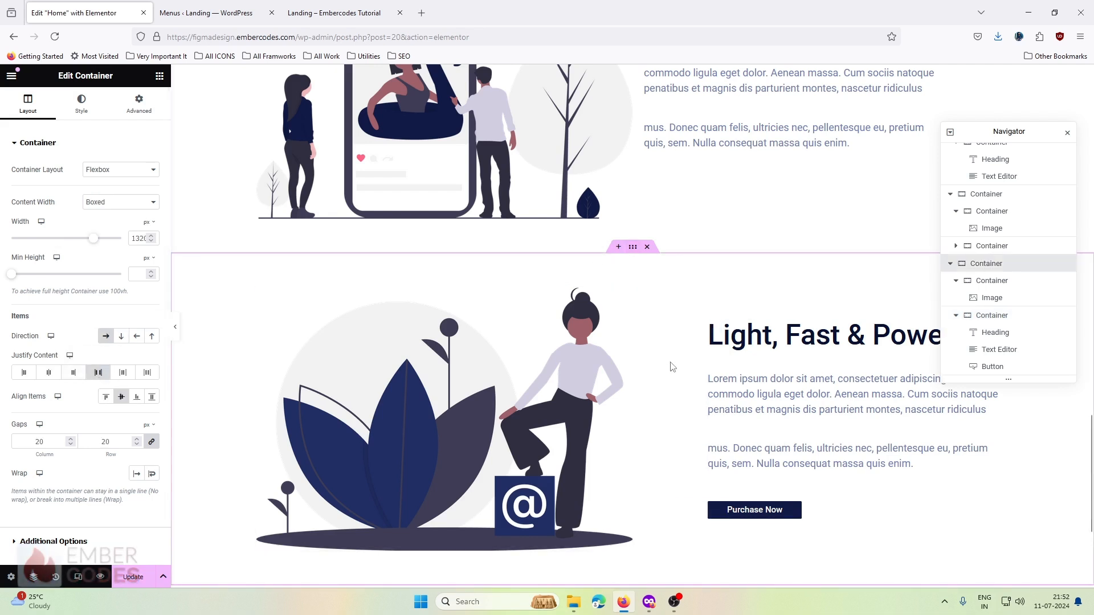
scroll(703, 373, "up", 1)
scroll(602, 341, "down", 6)
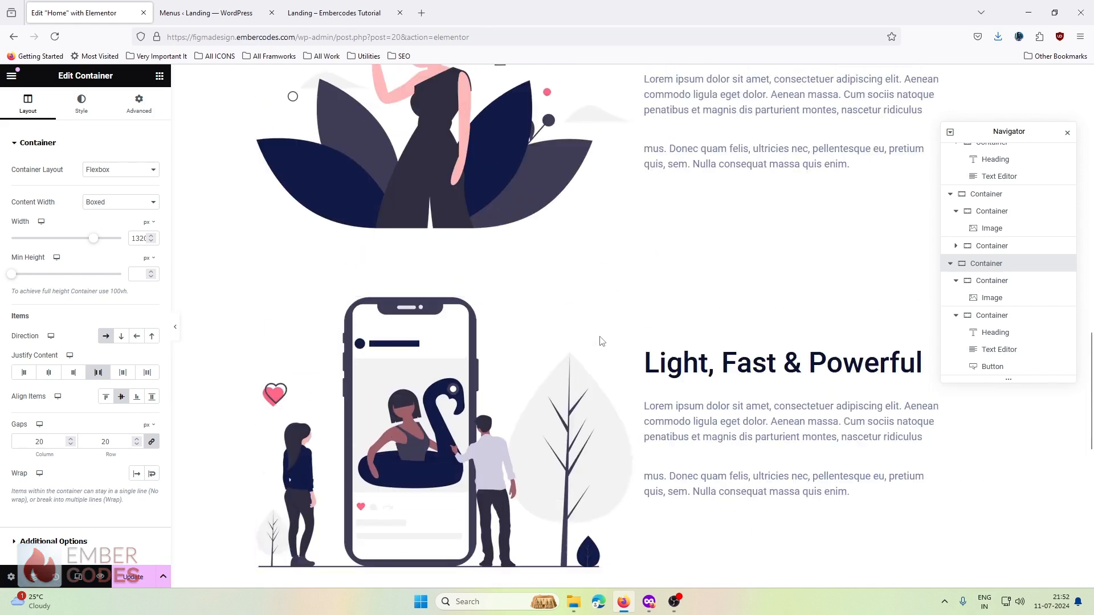
left_click(633, 258)
left_click(98, 372)
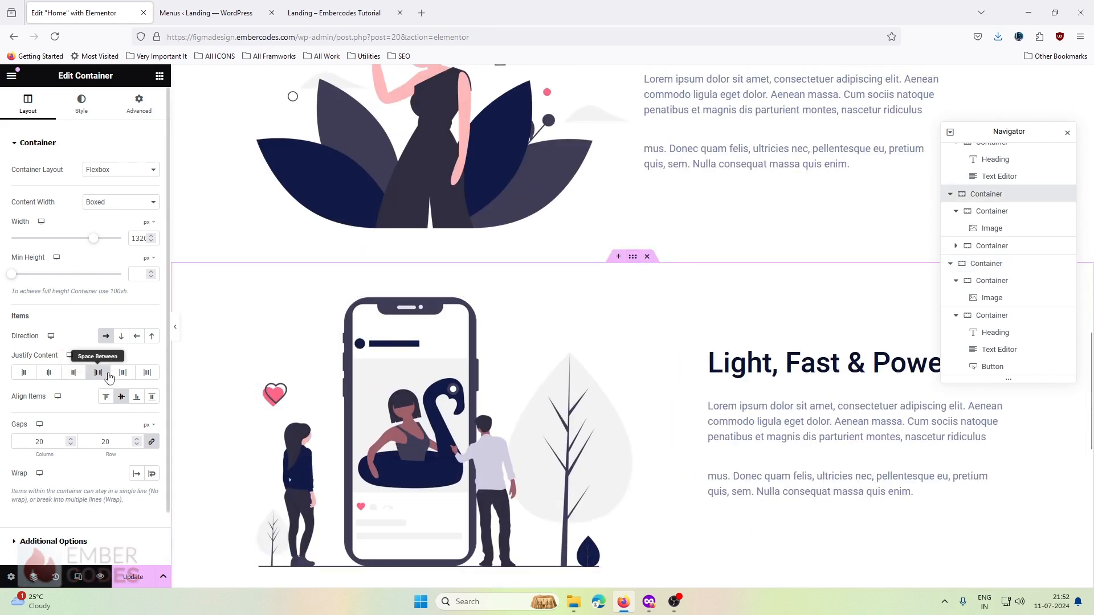
scroll(547, 358, "up", 6)
left_click(628, 313)
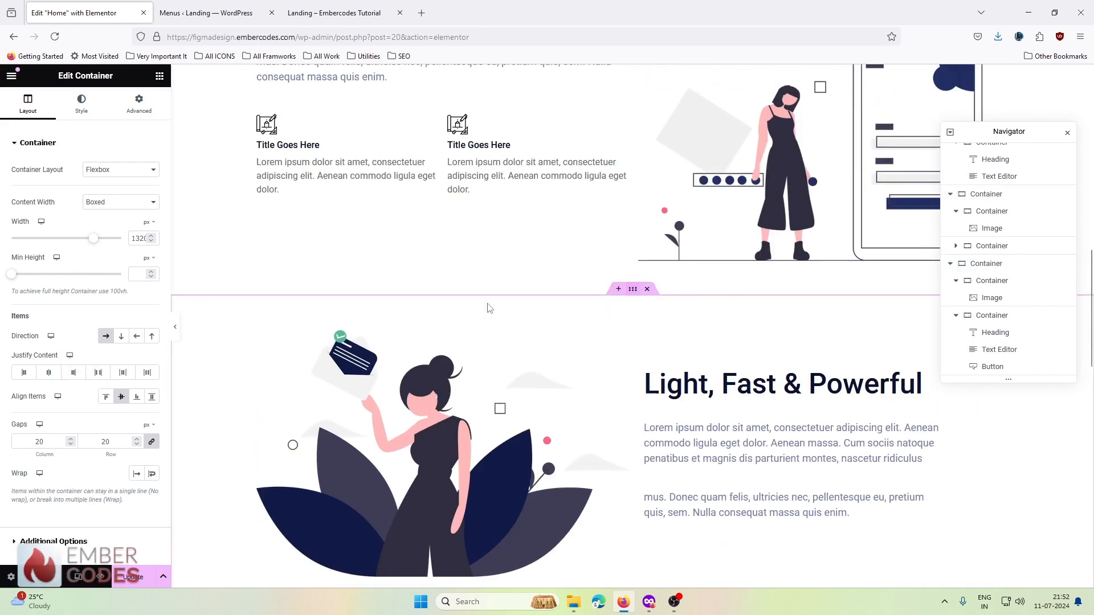
left_click(98, 372)
Save the page and review the new sections on the live site in the private browser window.
scroll(609, 267, "down", 8)
scroll(610, 267, "up", 15)
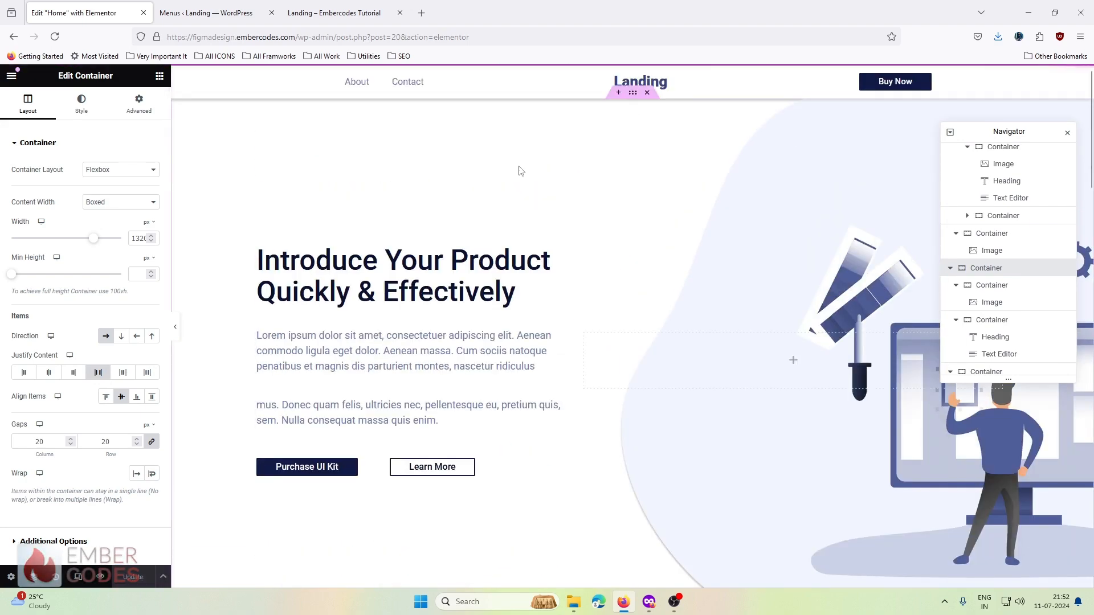
left_click(649, 602)
left_click(188, 12)
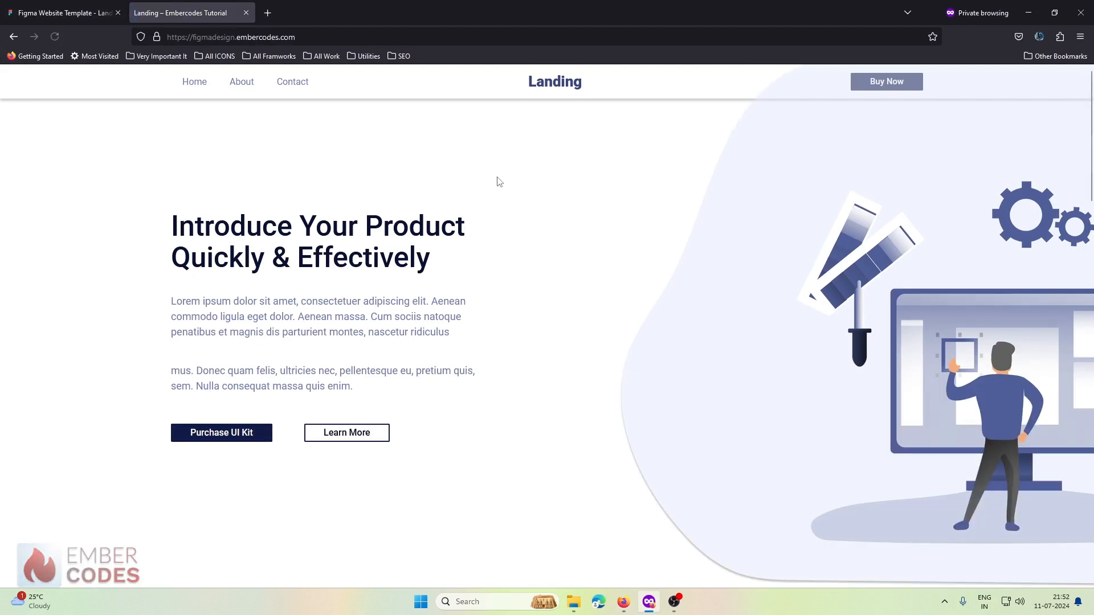
scroll(499, 182, "down", 15)
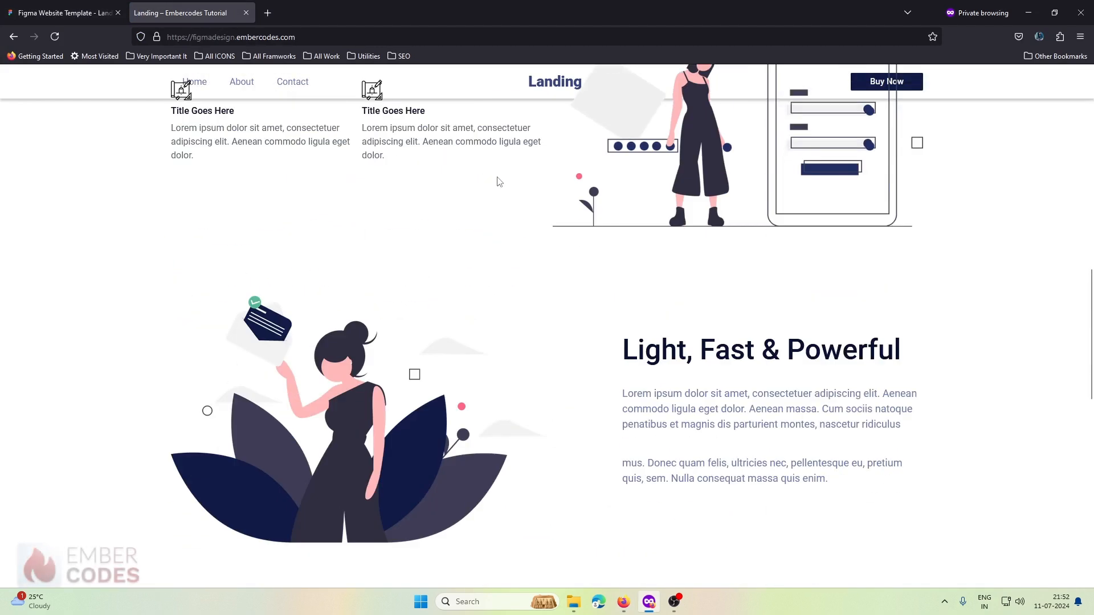
Review the live landing page from the "Light, Fast & Powerful" sections up to the hero, checking how content passes the fixed header.
scroll(499, 181, "down", 6)
scroll(499, 181, "up", 12)
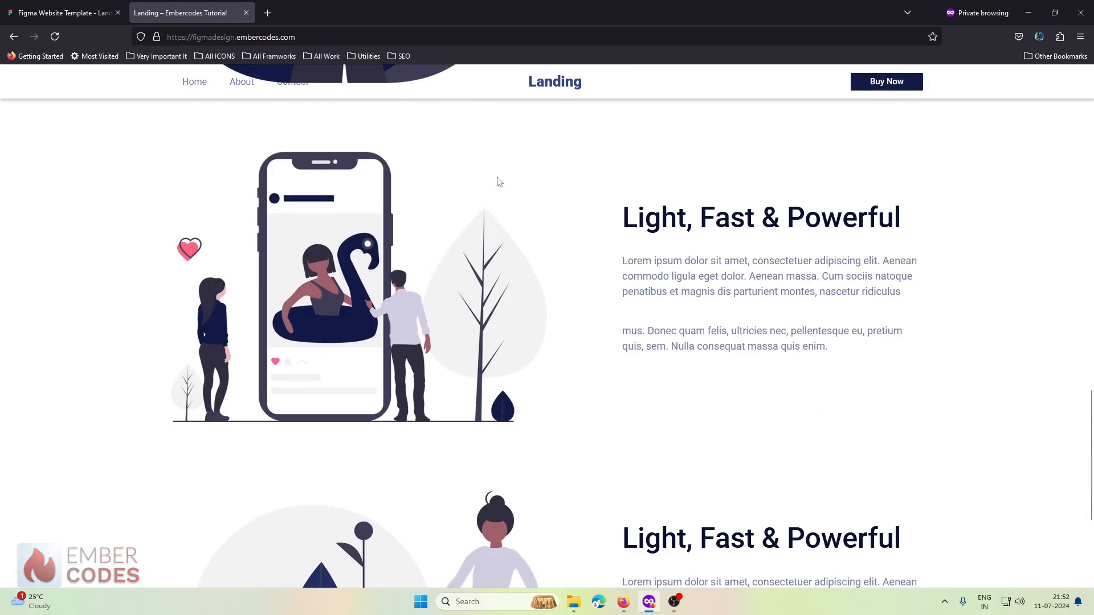
scroll(499, 181, "up", 8)
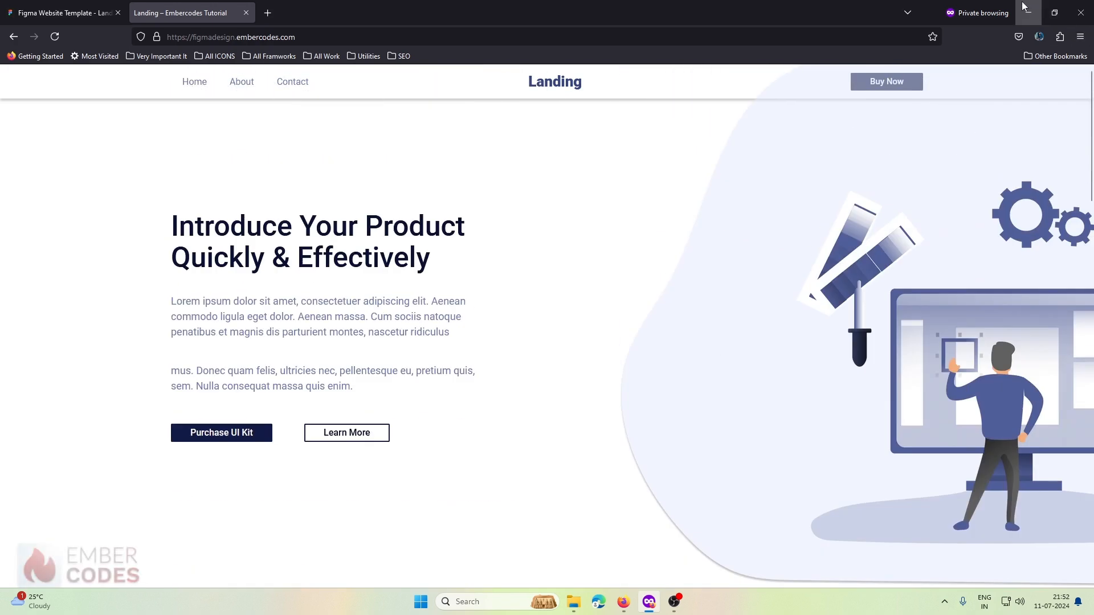
scroll(853, 189, "down", 3)
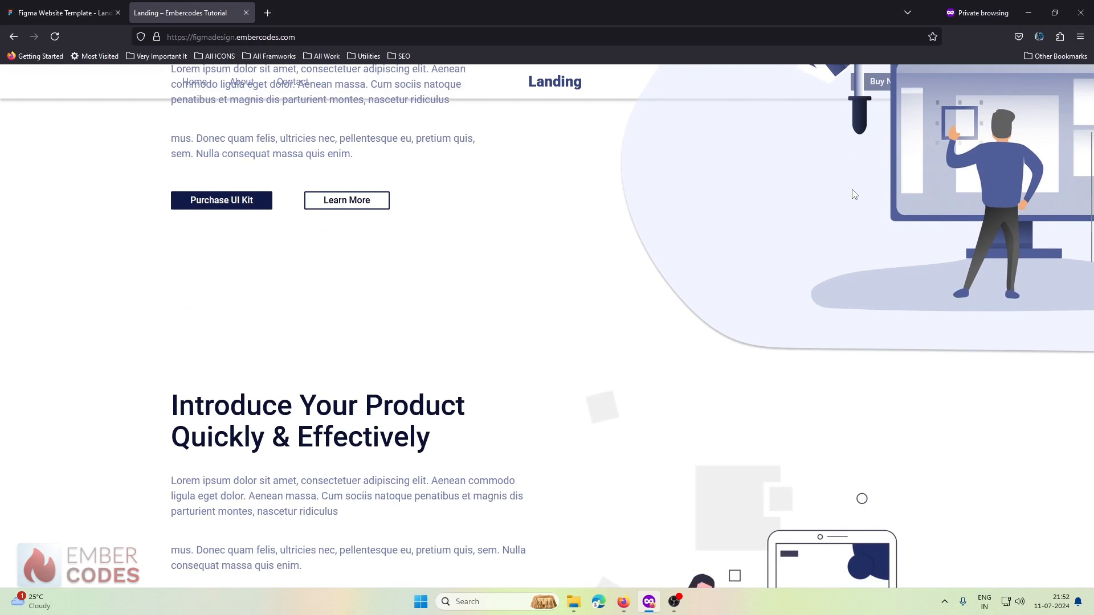
scroll(852, 194, "up", 2)
scroll(853, 193, "down", 3)
scroll(853, 194, "up", 2)
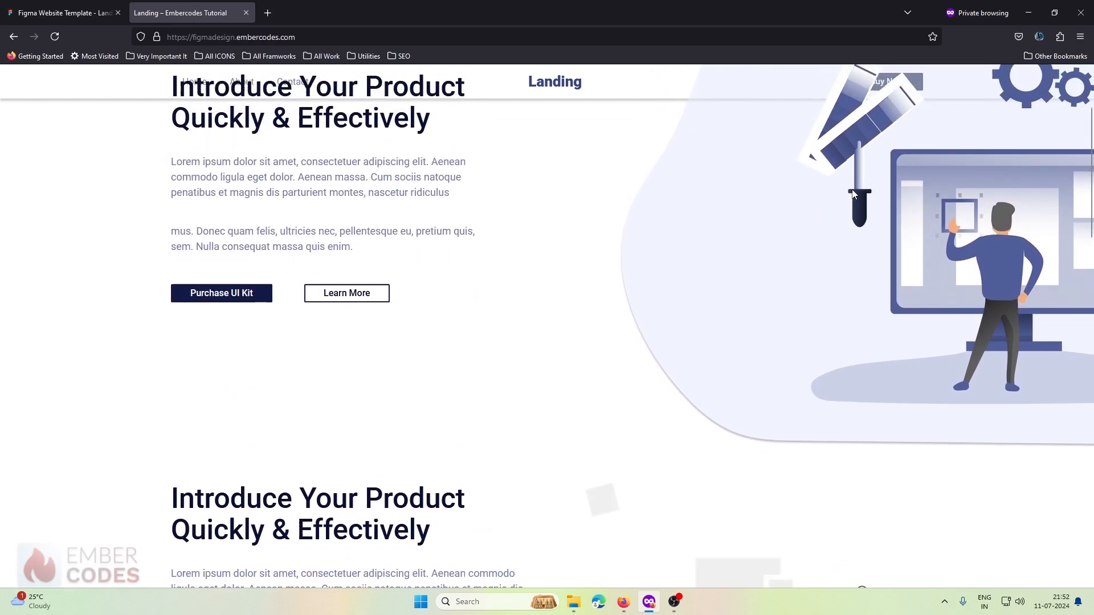
scroll(853, 194, "down", 1)
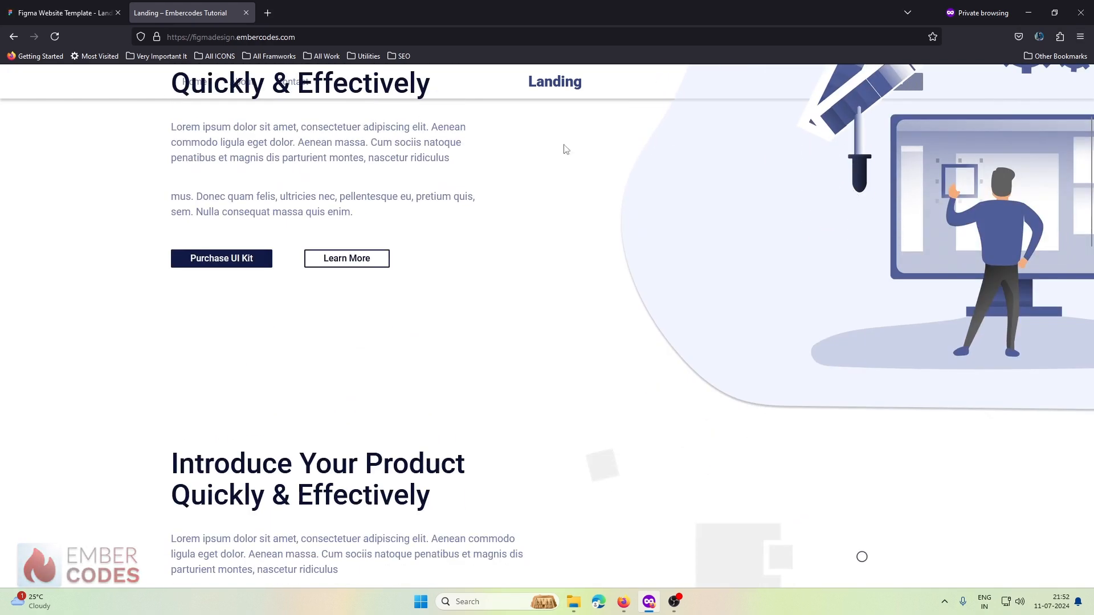
Return to the regular browser window and open the "Main Header" template in Elementor from the live landing page.
left_click(1029, 13)
left_click(202, 12)
left_click(338, 4)
left_click(187, 5)
left_click(97, 7)
left_click(205, 6)
left_click(337, 8)
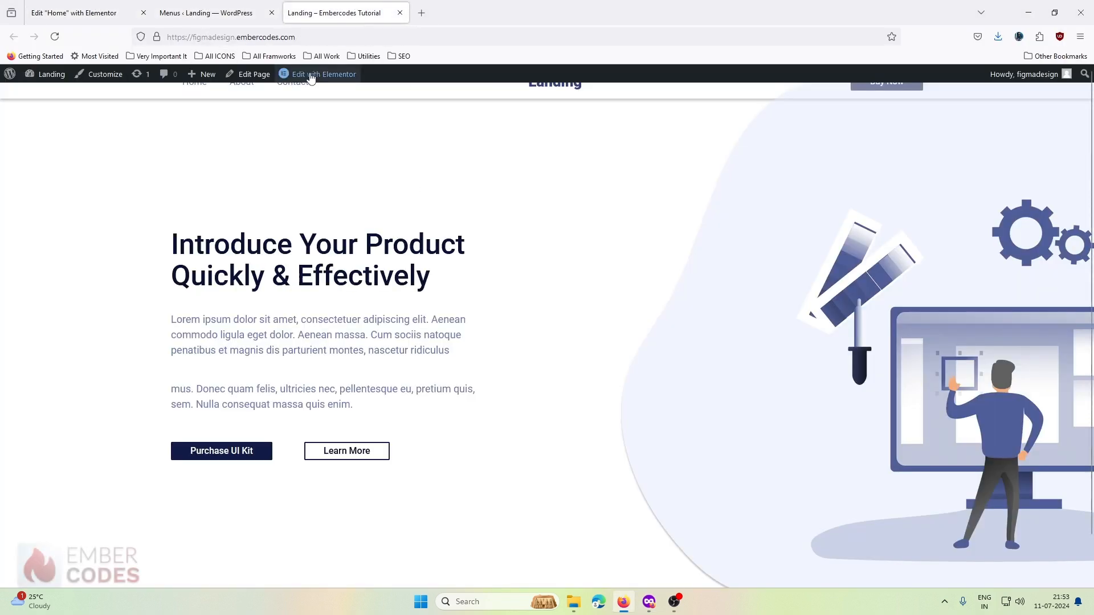
mouse_move(311, 77)
left_click(304, 98)
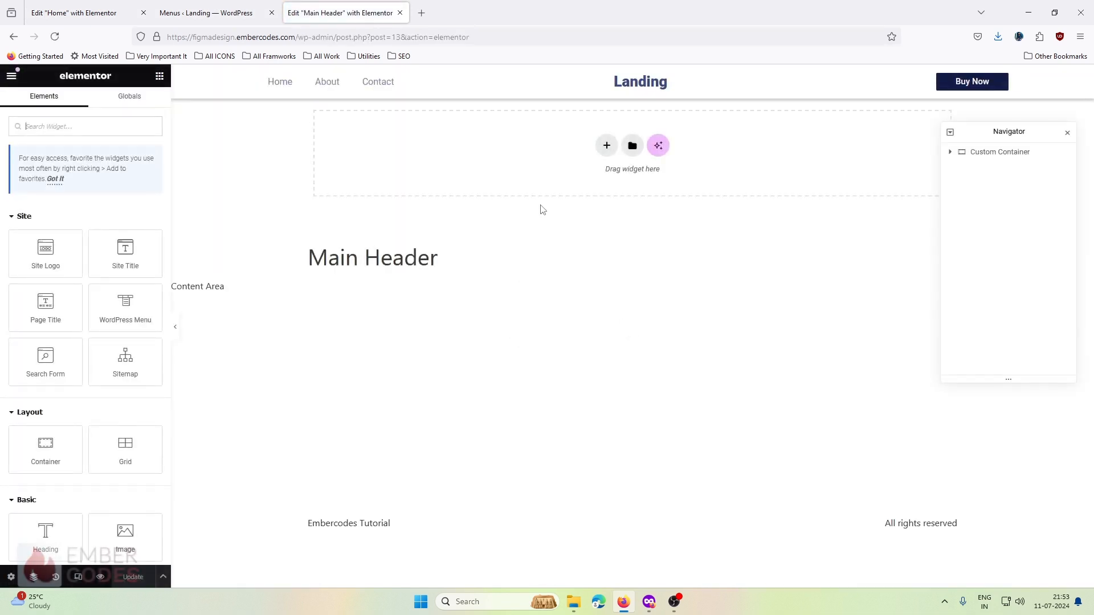
Set the fixed header container's Z-Index to 7 and update the Main Header template.
left_click(633, 72)
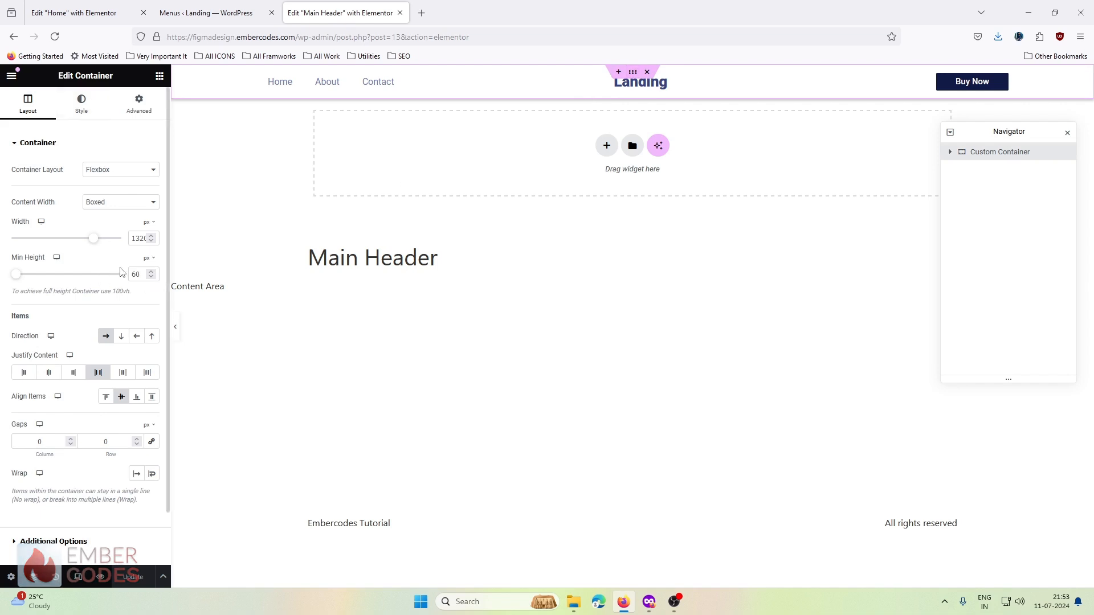
left_click(139, 105)
scroll(85, 356, "down", 2)
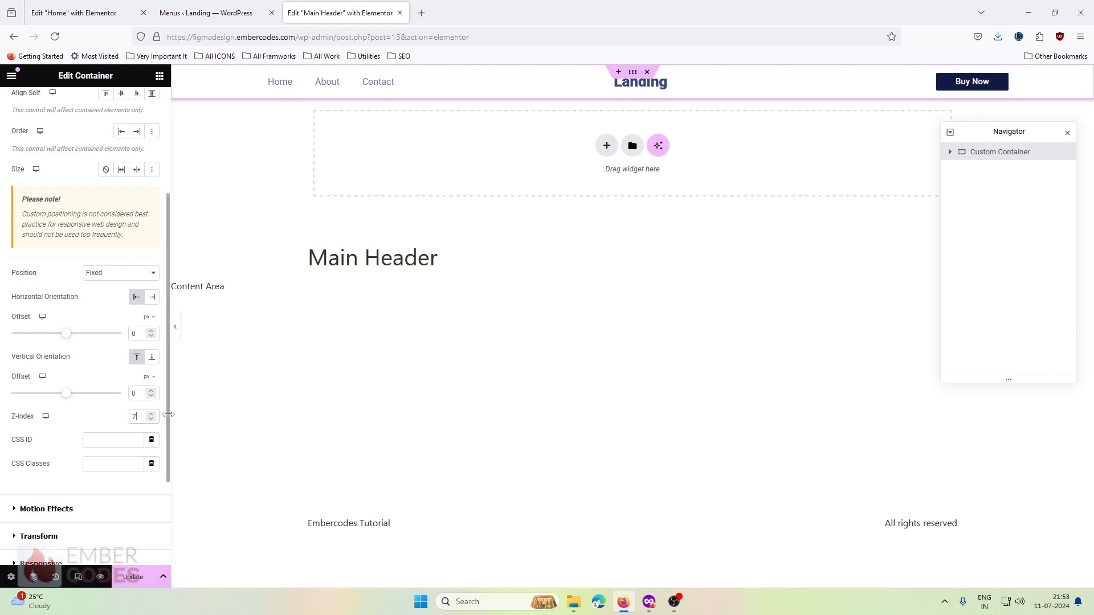
left_click(135, 581)
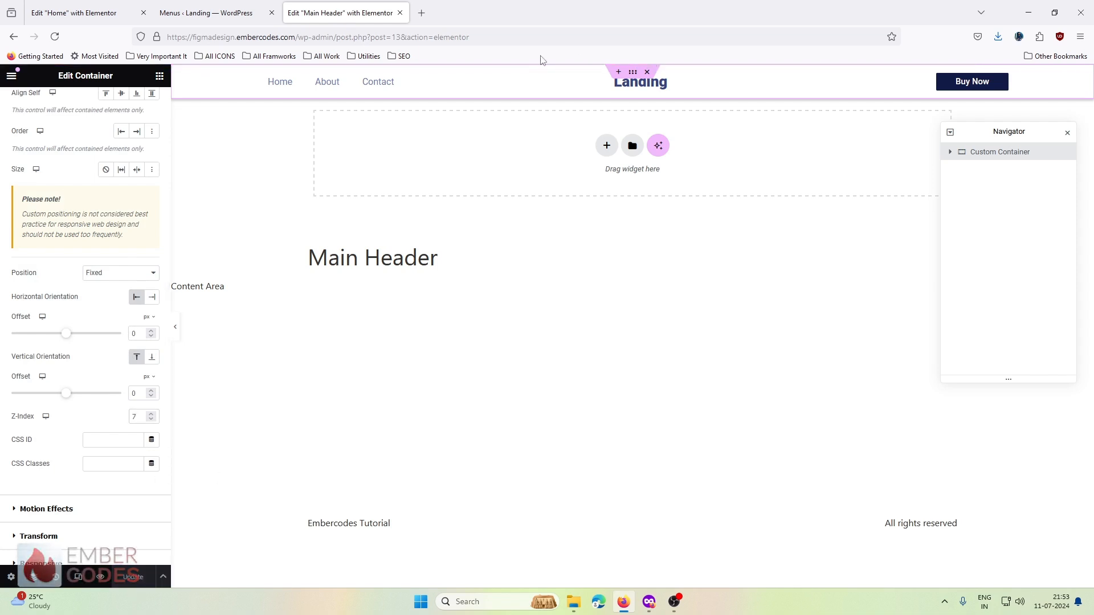
Check on the live landing page how the fixed header behaves over the content while the page scrolls.
left_click(649, 602)
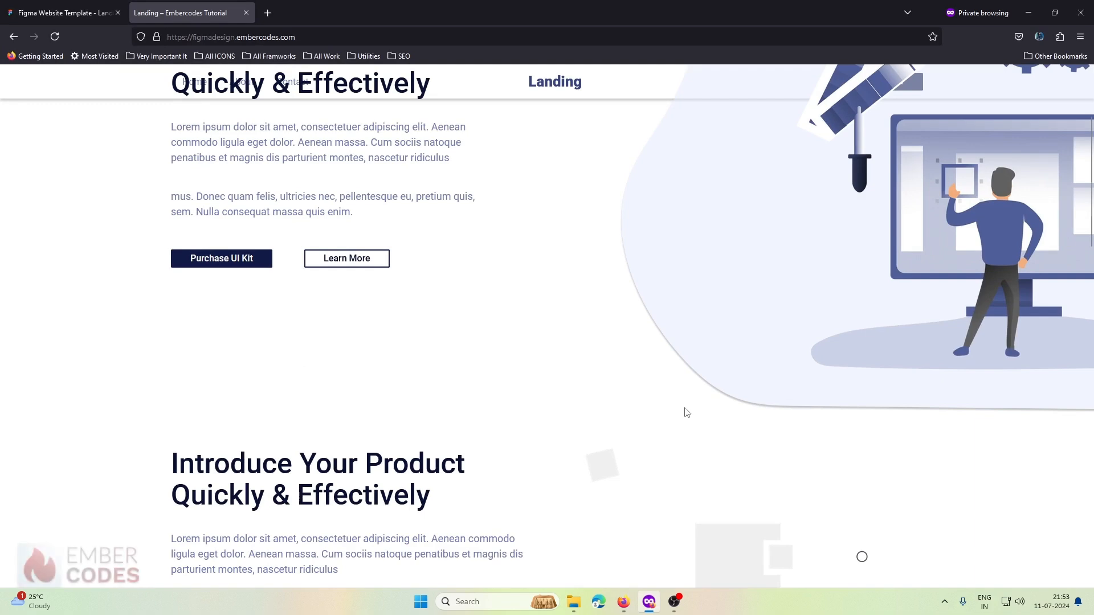
scroll(635, 371, "down", 5)
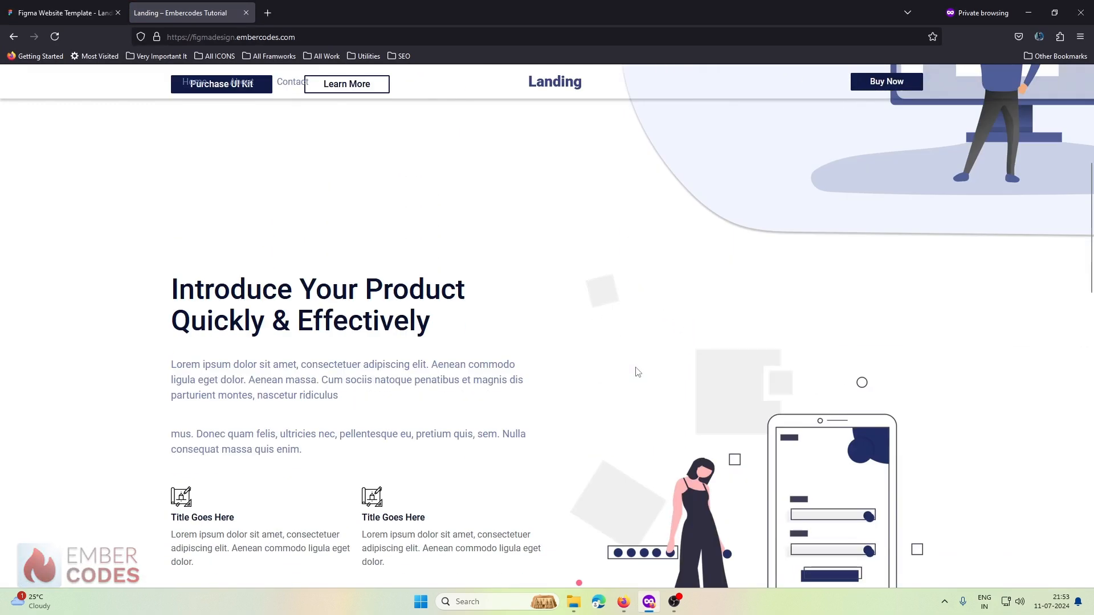
scroll(638, 372, "up", 5)
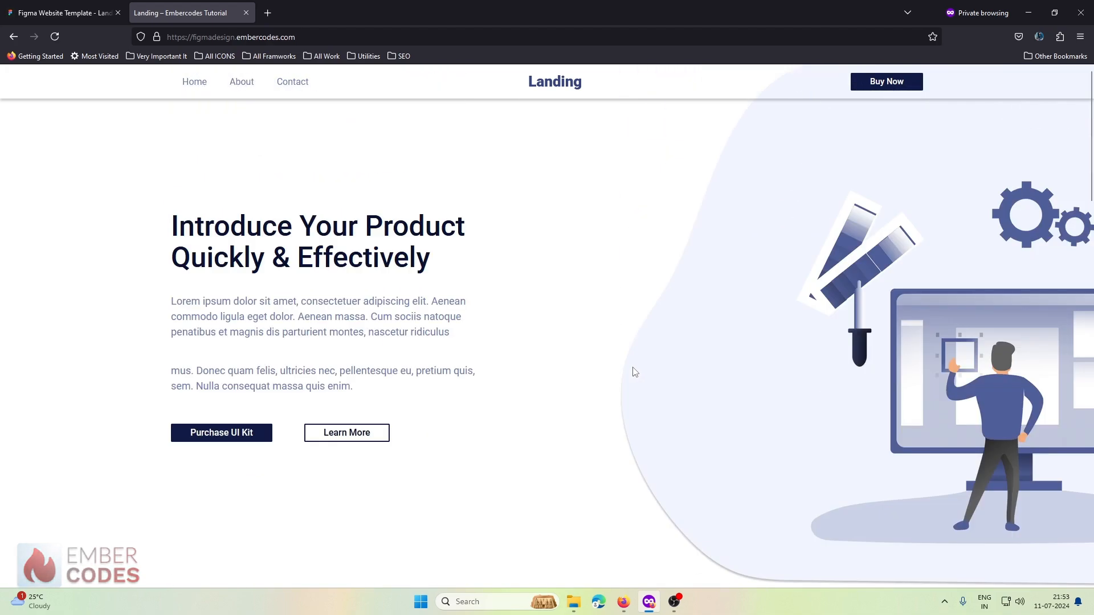
scroll(600, 248, "down", 4)
scroll(601, 248, "up", 4)
scroll(601, 249, "down", 4)
scroll(600, 249, "up", 4)
scroll(600, 249, "down", 4)
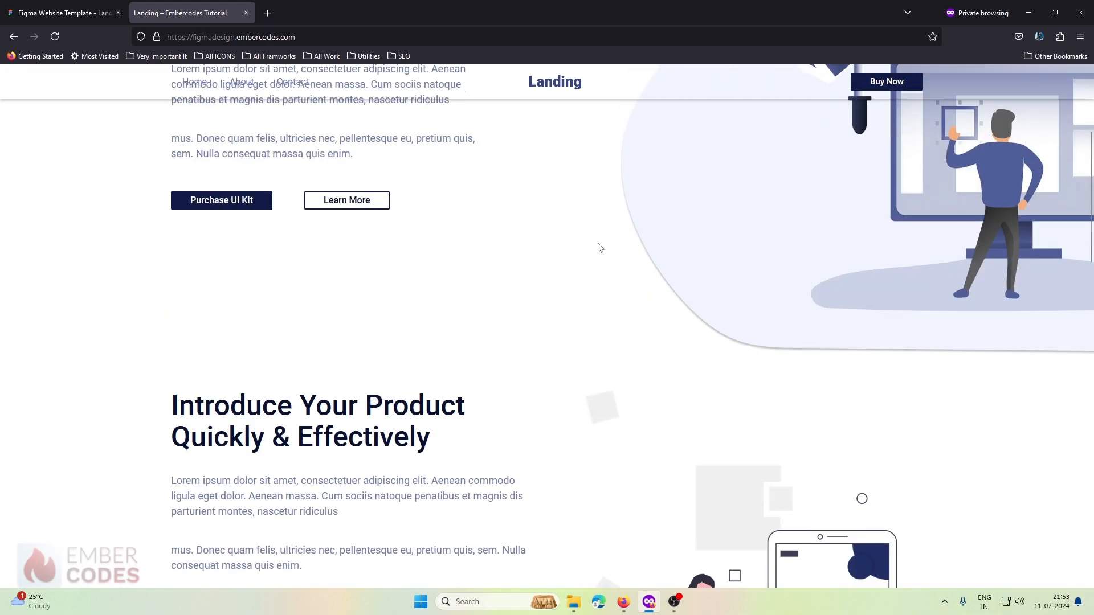
scroll(600, 249, "up", 4)
scroll(600, 248, "down", 2)
scroll(599, 248, "up", 2)
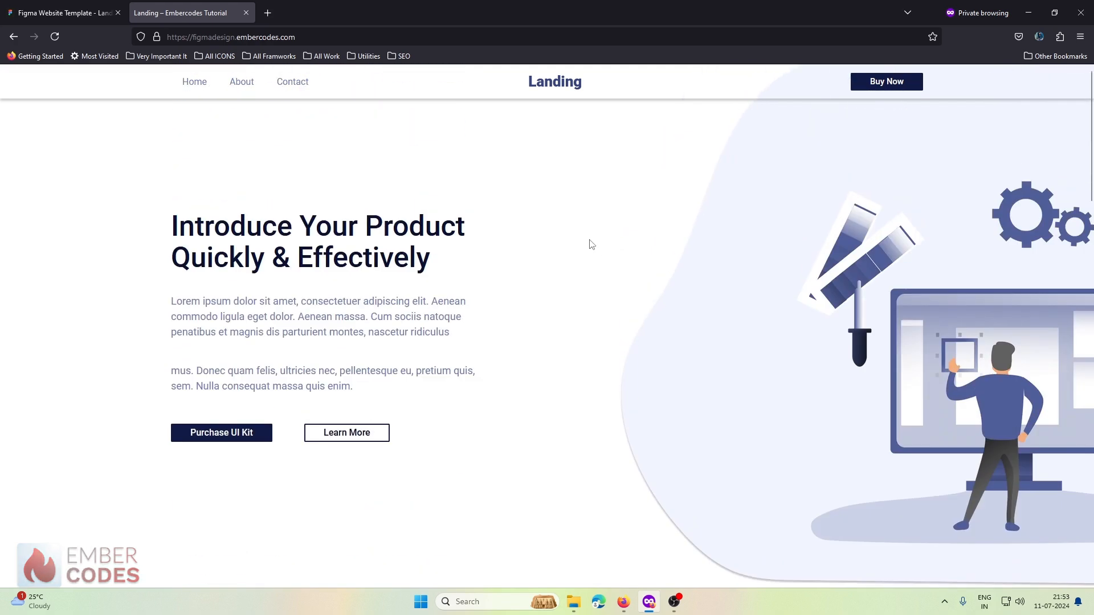
scroll(757, 190, "down", 2)
scroll(761, 192, "up", 2)
left_click(1029, 14)
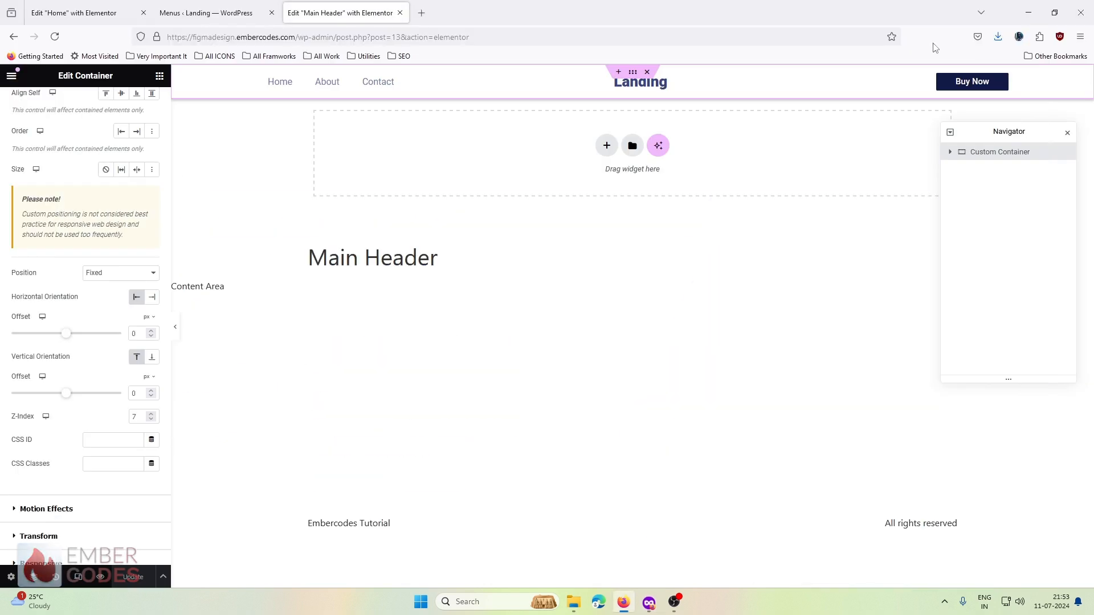
In the Home page editor, set the top and bottom padding of the first "Light, Fast & Powerful" container to 100 px.
left_click(203, 7)
left_click(287, 6)
left_click(74, 12)
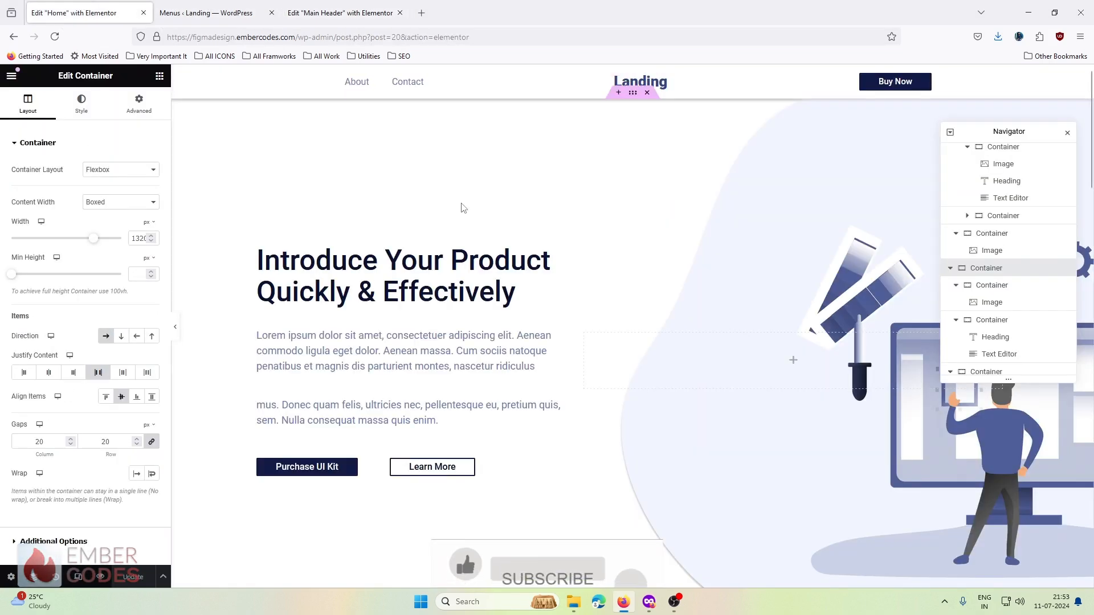
scroll(461, 208, "down", 10)
scroll(461, 209, "up", 6)
scroll(460, 209, "down", 2)
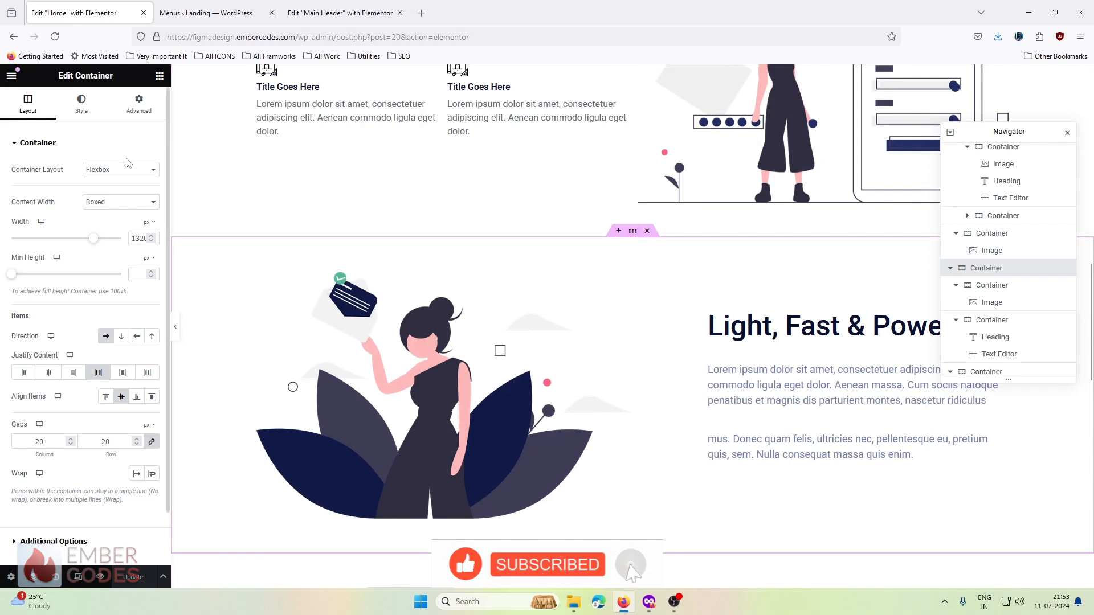
left_click(139, 104)
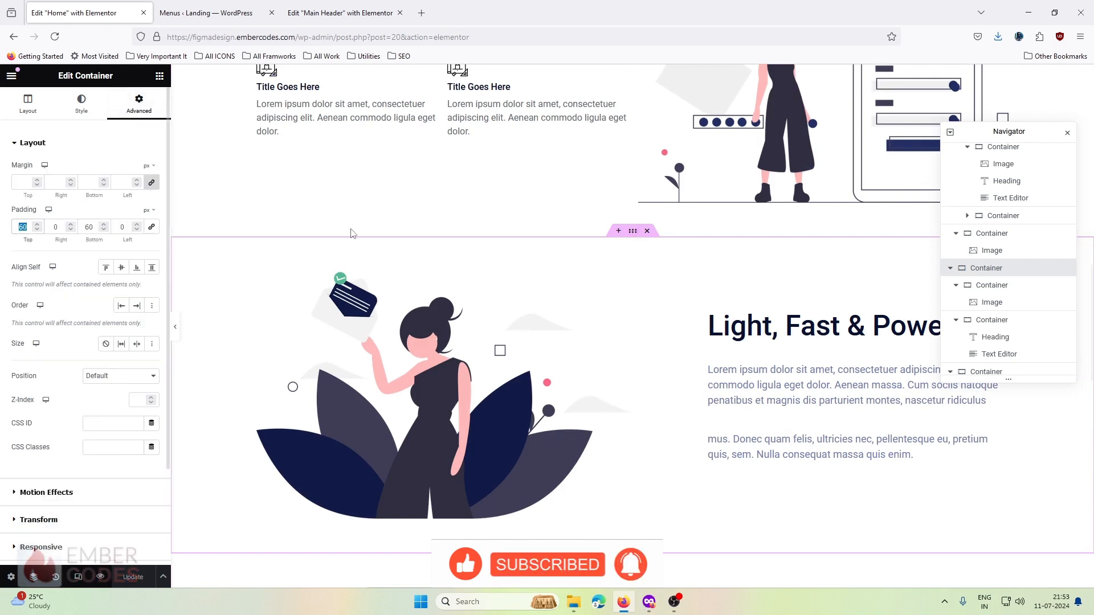
type("100")
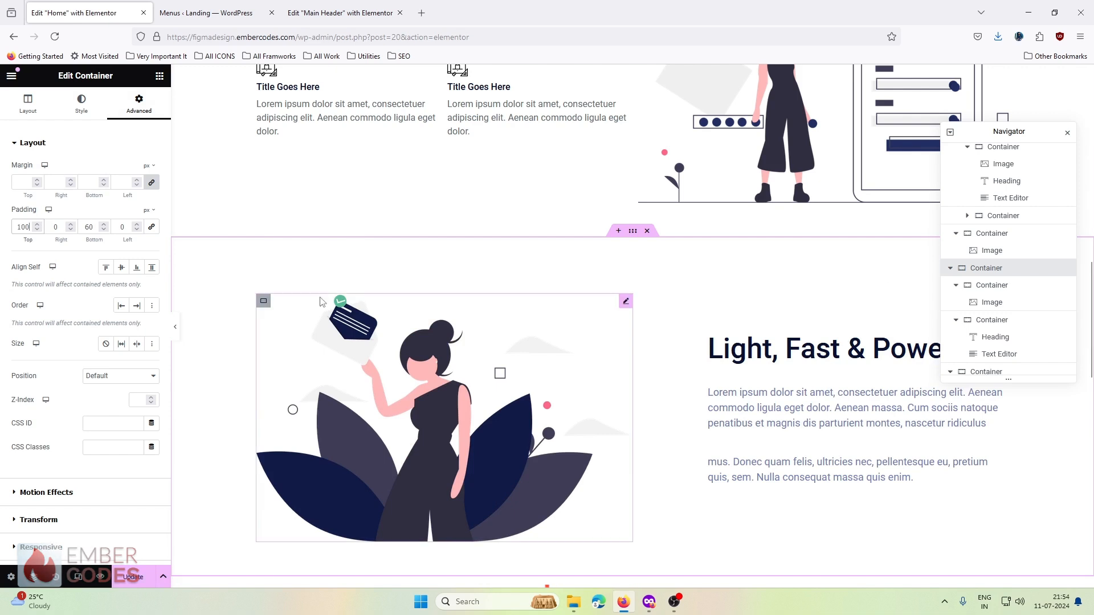
type("100")
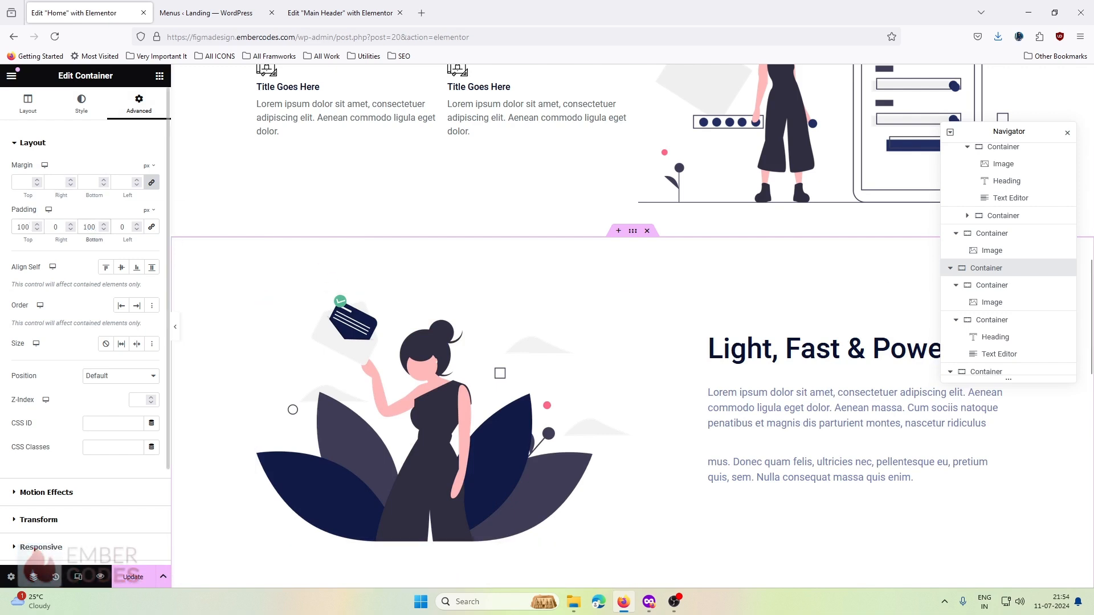
Set the top and bottom padding of the container with the phone illustration to 100 px.
scroll(542, 376, "down", 7)
left_click(633, 187)
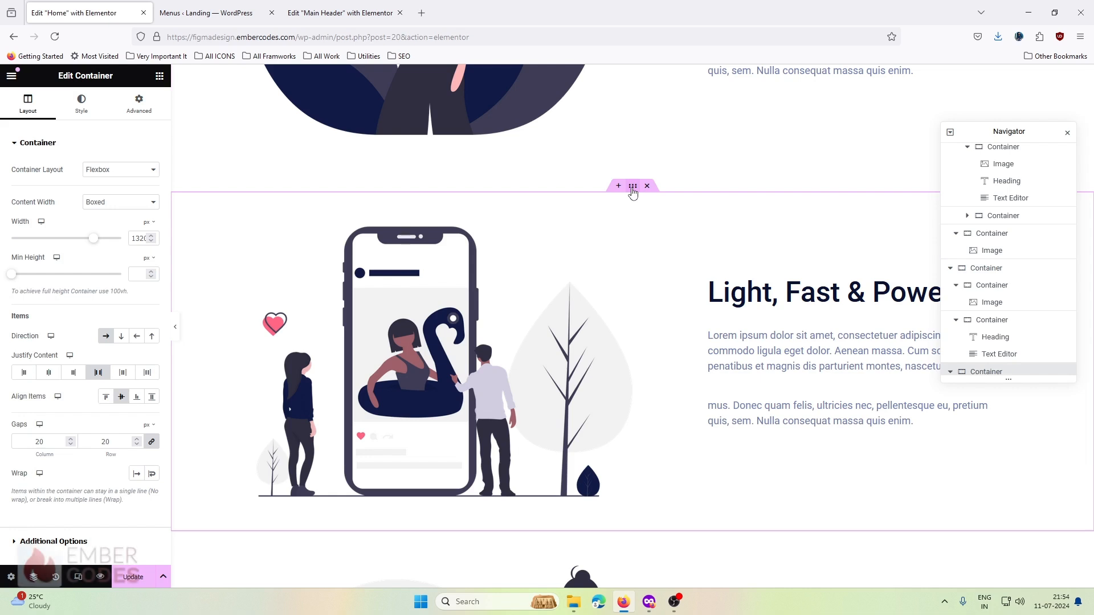
left_click(149, 98)
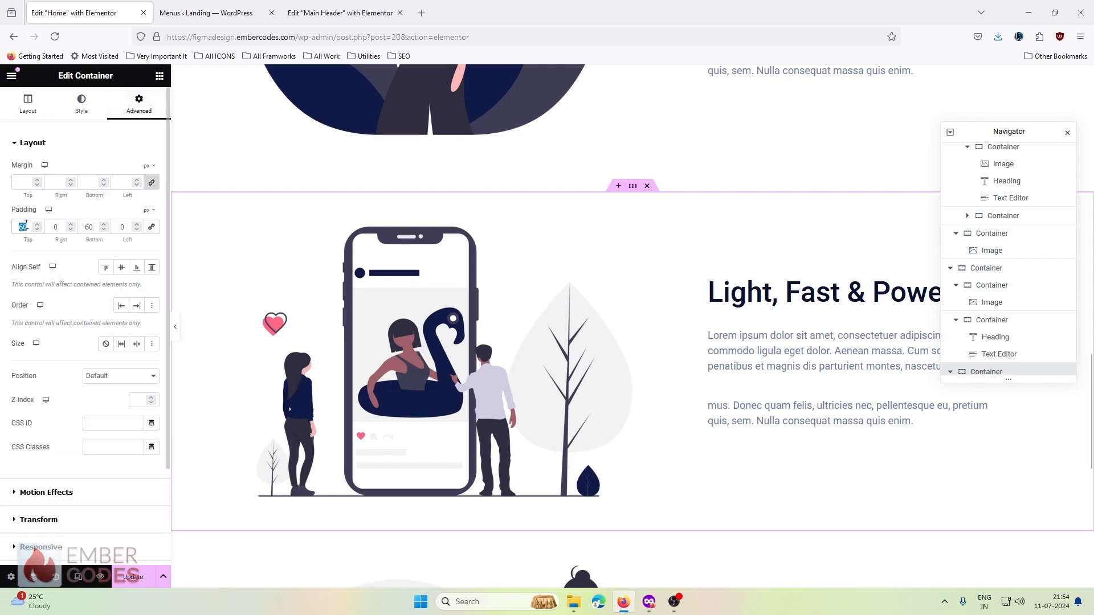
type("100")
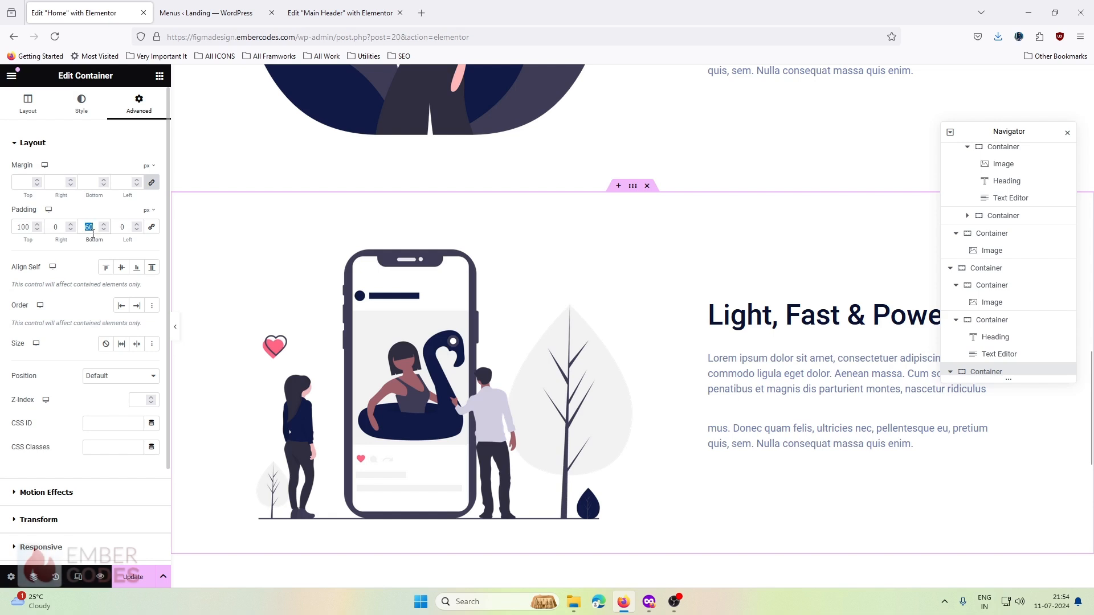
type("100")
Set the top and bottom padding of the container with the Purchase Now button to 100 px and review the section spacing.
scroll(623, 286, "down", 6)
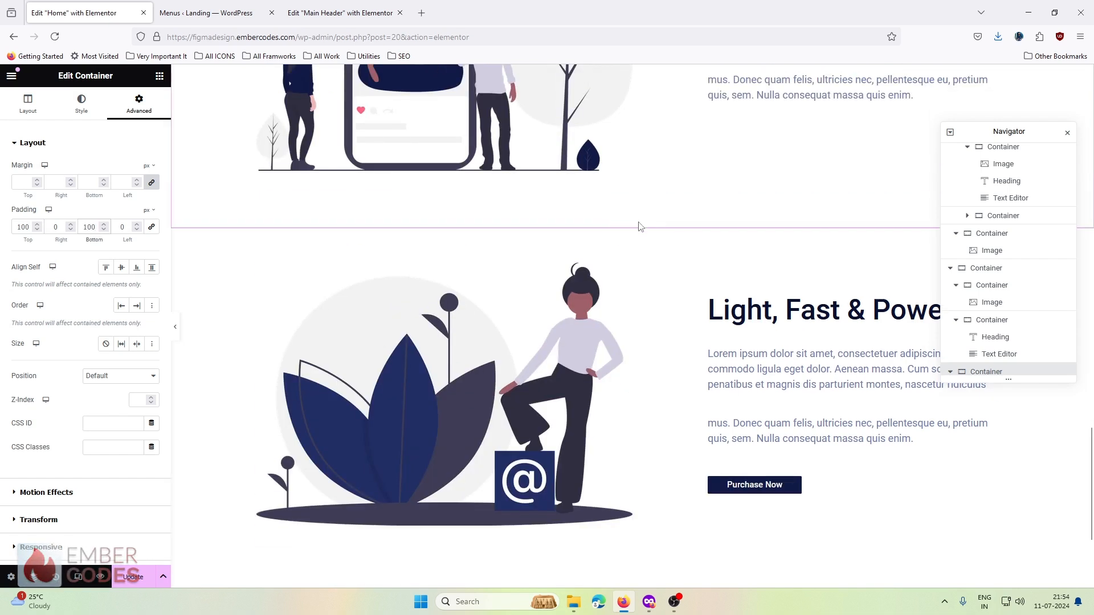
left_click(631, 238)
left_click(139, 104)
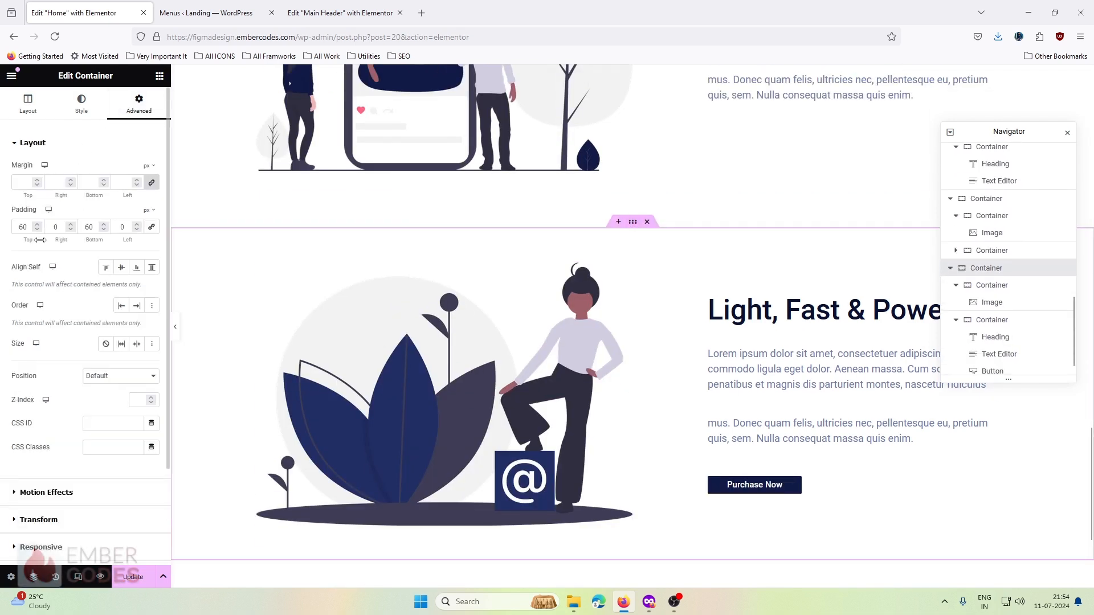
type("100")
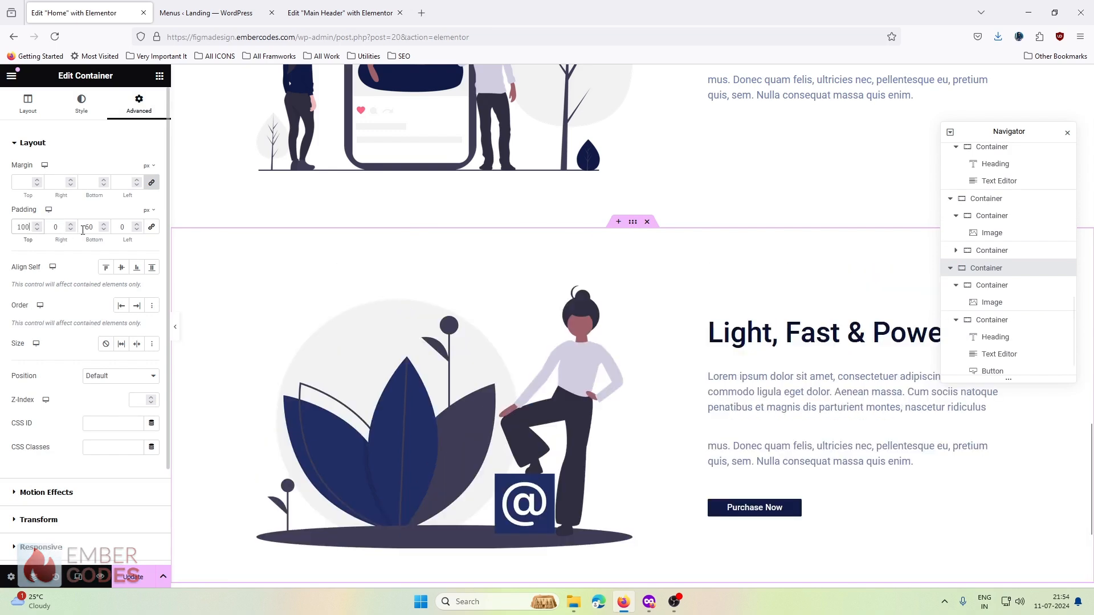
type("100")
scroll(565, 282, "down", 4)
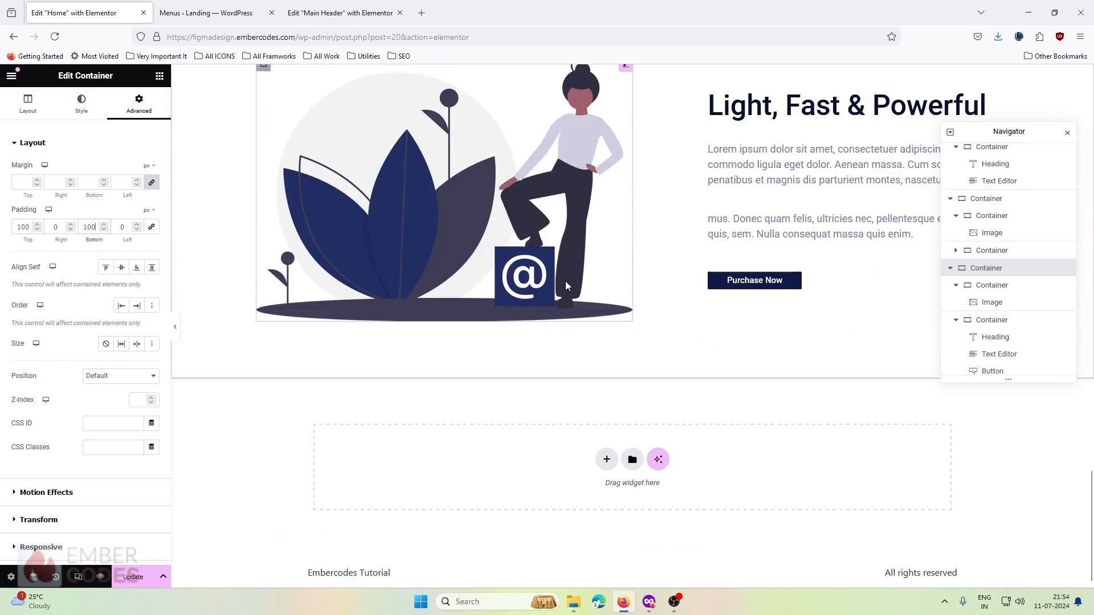
scroll(567, 285, "up", 7)
scroll(566, 282, "up", 8)
scroll(566, 282, "down", 10)
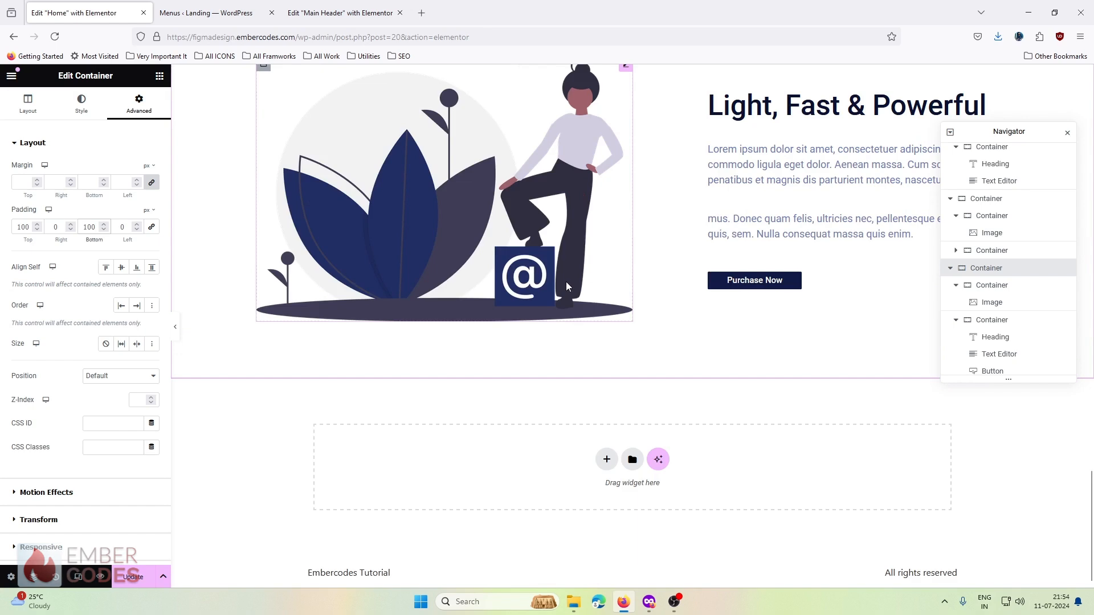
Check the price section in the Figma design, then add a single-column flexbox container below the last section with a 1320 px width.
left_click(652, 603)
left_click(77, 14)
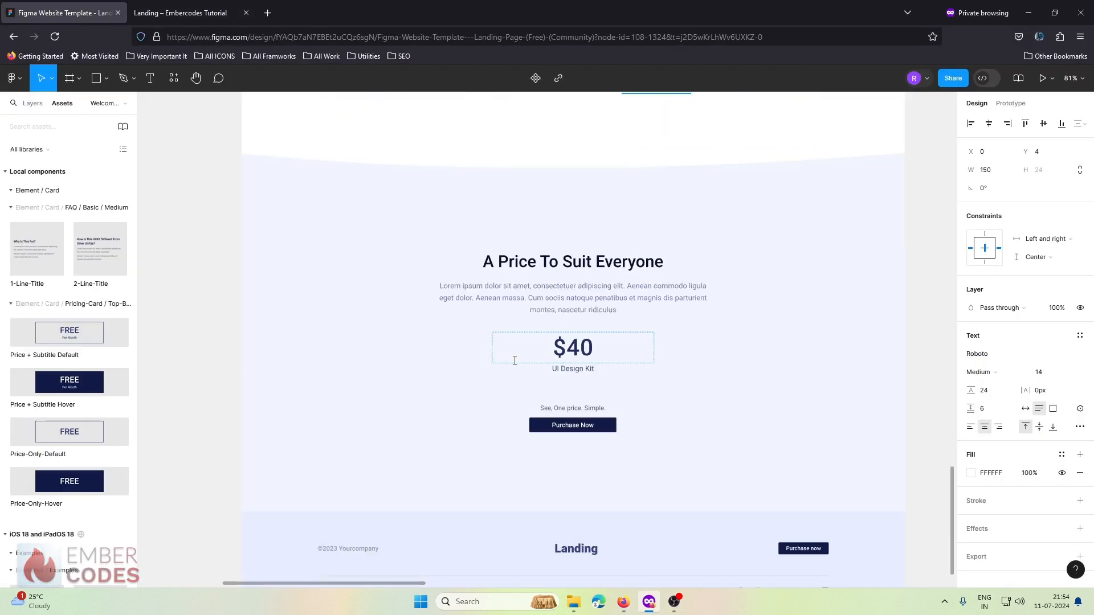
left_click(1031, 11)
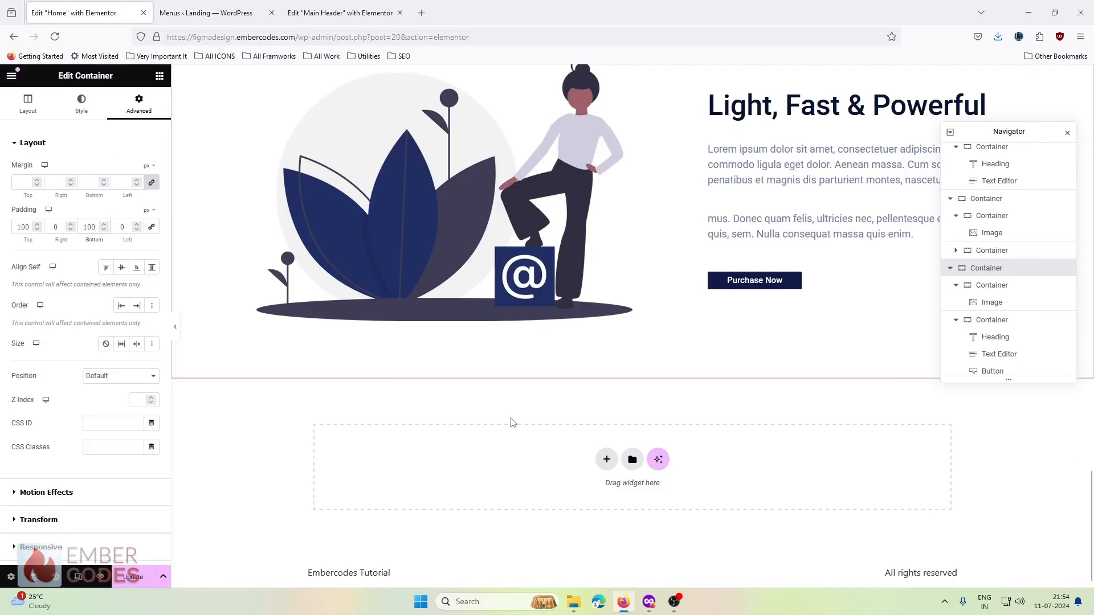
left_click(607, 459)
left_click(599, 494)
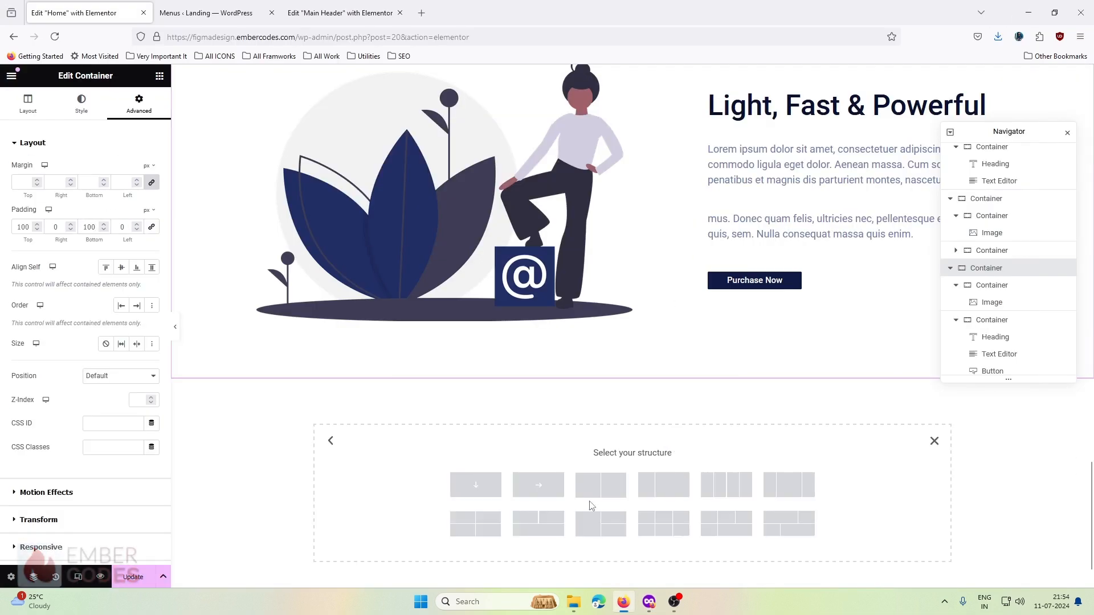
left_click(476, 485)
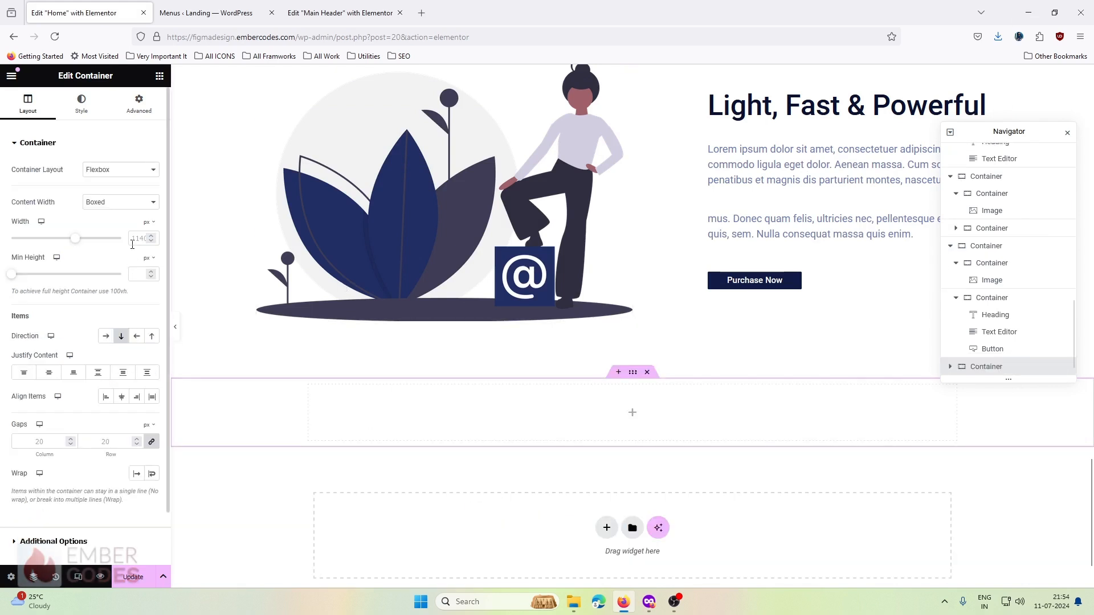
type("1320")
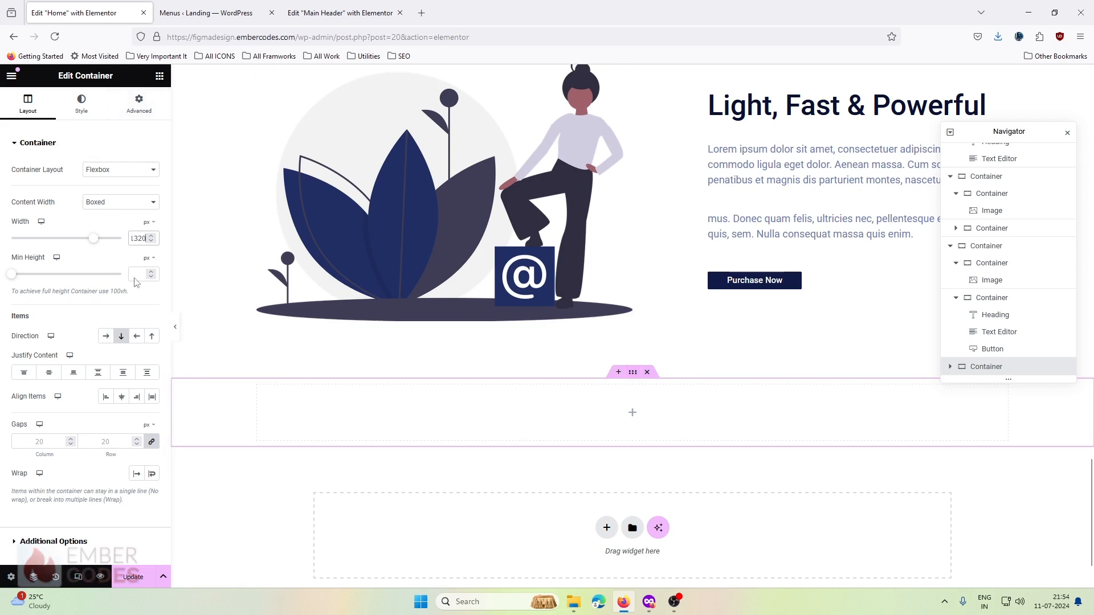
Copy the "Light, Fast & Powerful" heading from the last section into the new empty container, moving the Navigator out of the way.
left_click(648, 602)
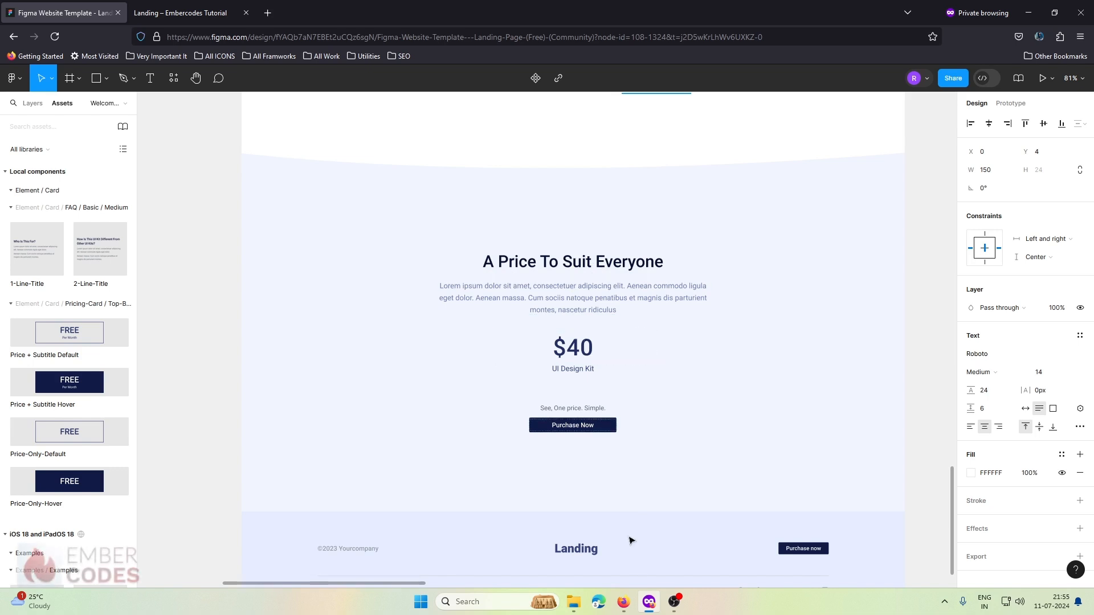
left_click(649, 602)
left_click(807, 150)
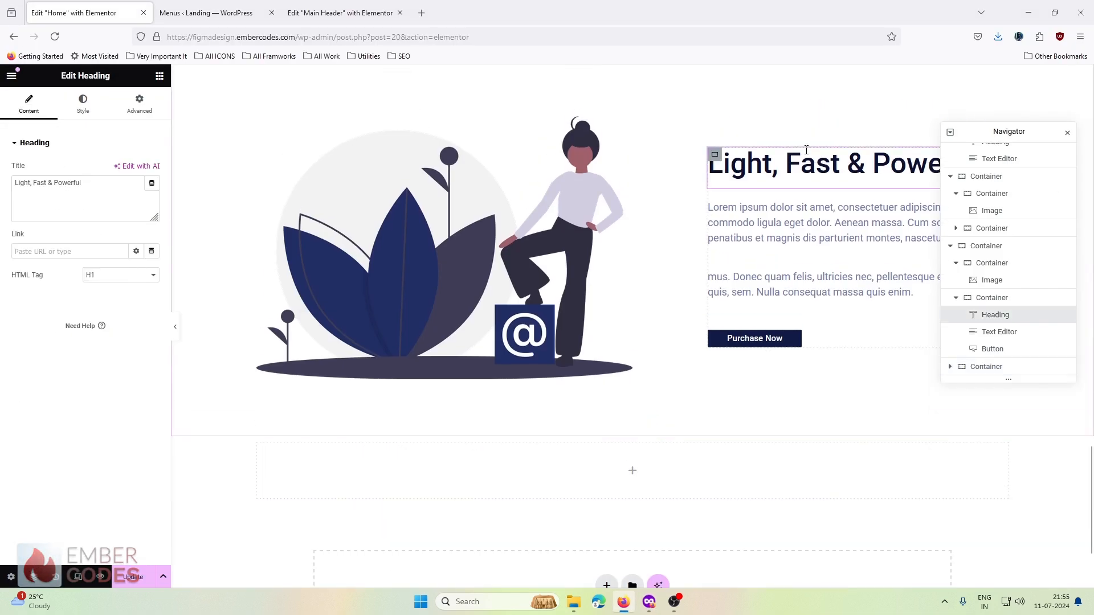
left_click(632, 473)
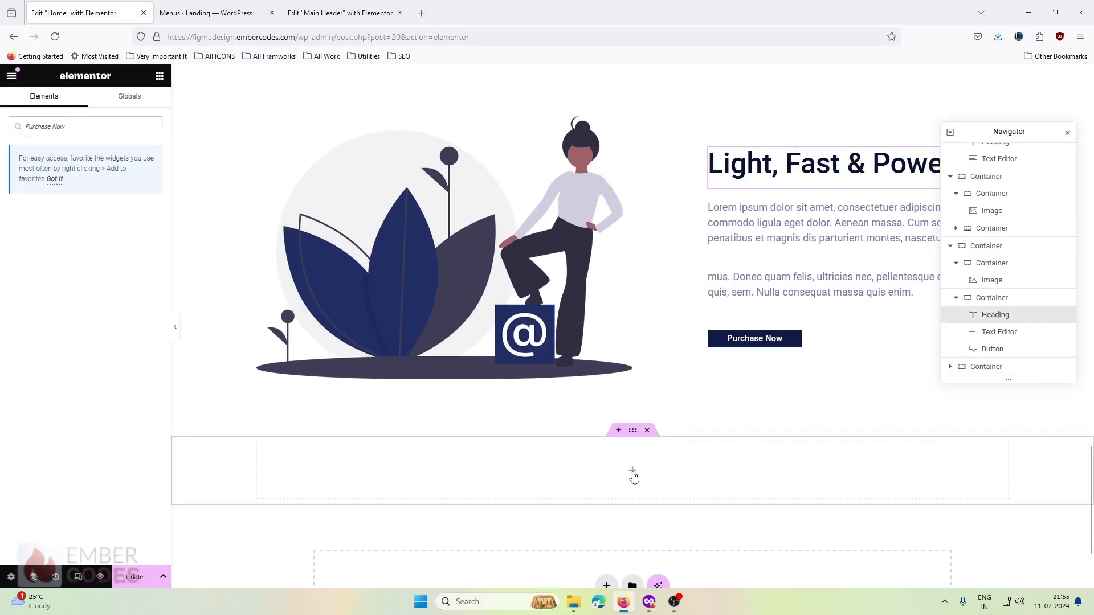
left_click(713, 161)
left_click_drag(1004, 134, 389, 79)
right_click(1004, 152)
key("Escape")
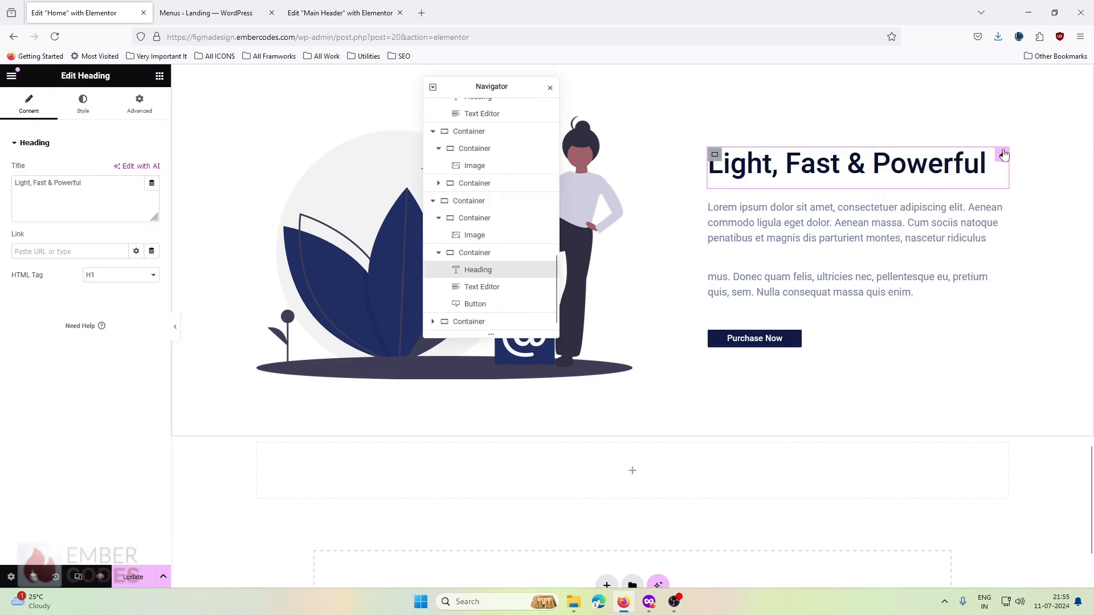
right_click(953, 172)
key("Escape")
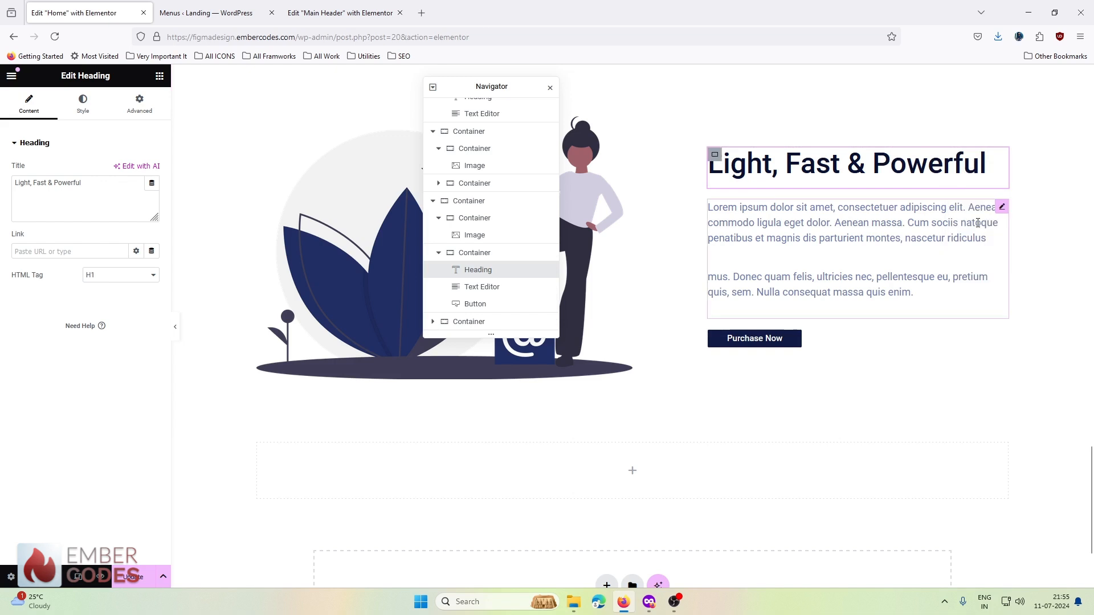
right_click(619, 479)
left_click(644, 396)
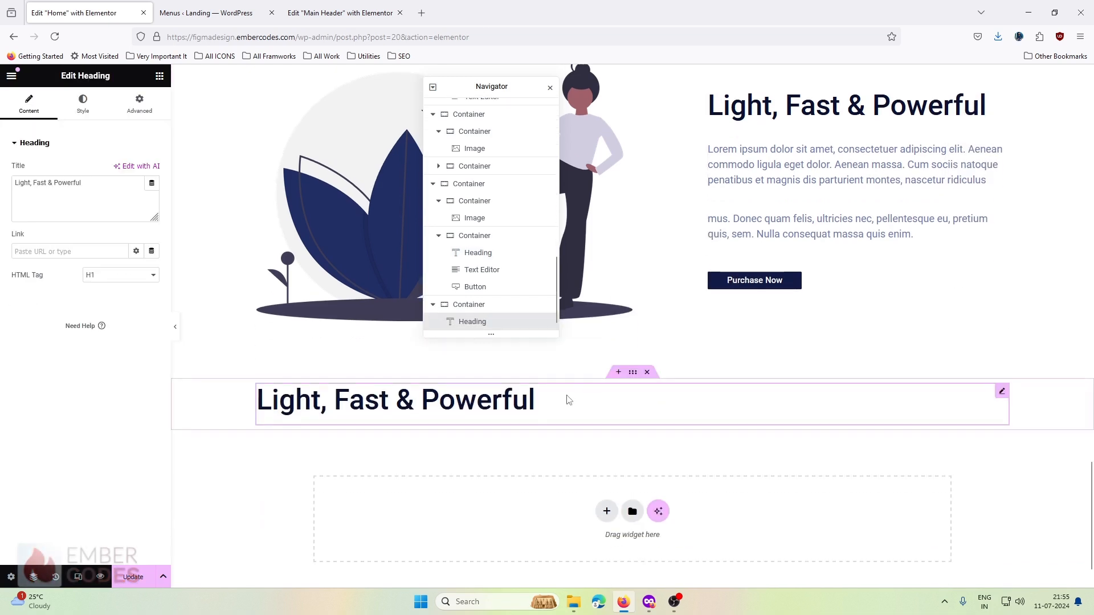
Copy the lorem ipsum text widget from the section above and paste it below the heading in the new container.
right_click(812, 158)
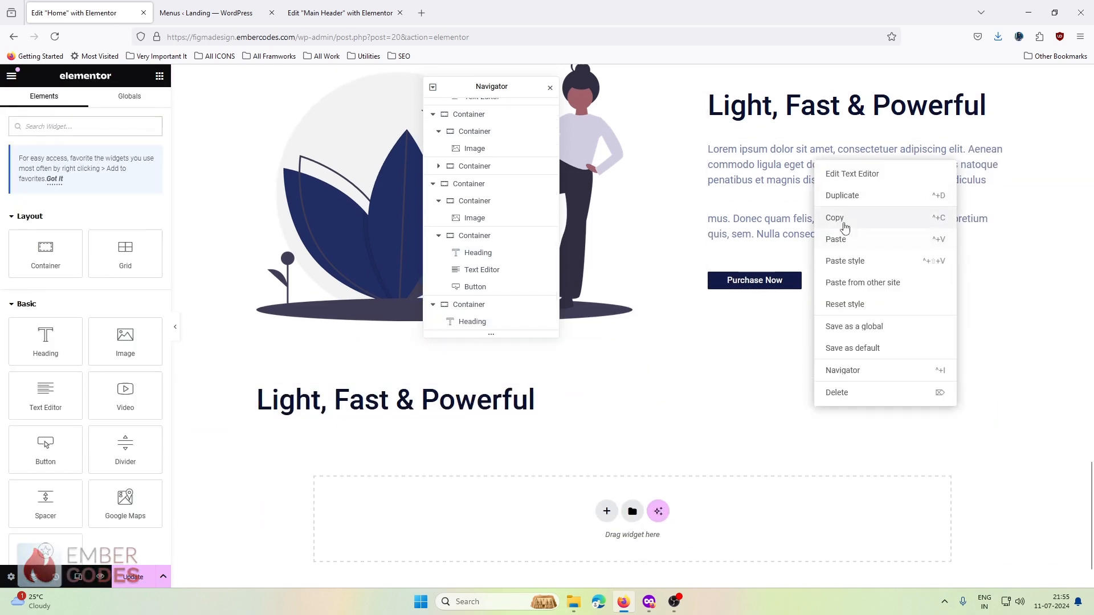
left_click(835, 218)
right_click(595, 434)
left_click(630, 418)
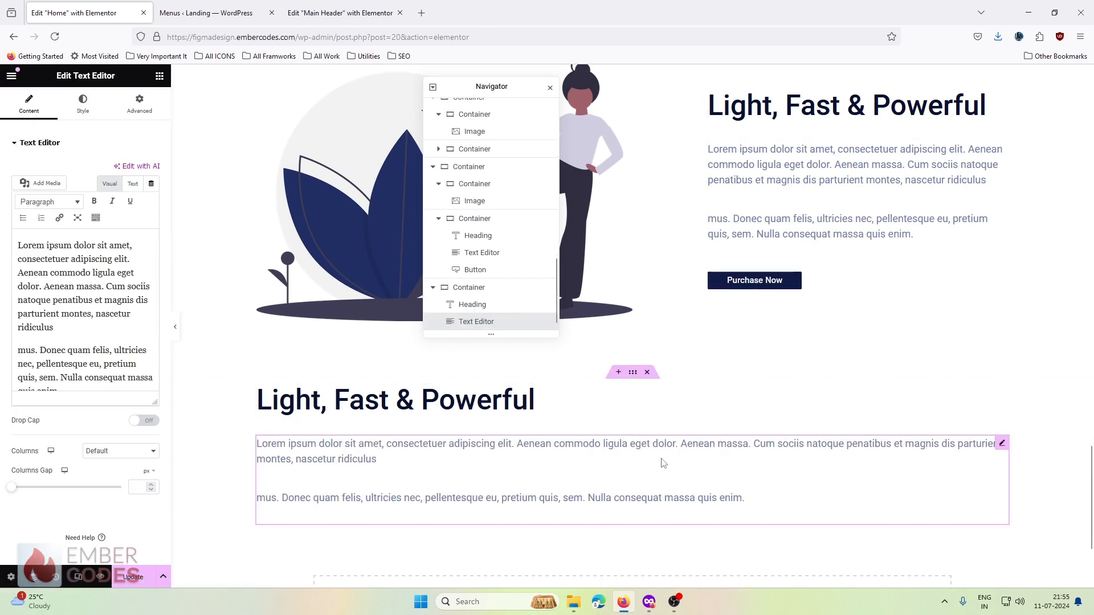
Copy the "Light, Fast & Powerful" heading in the new container and paste the copy below the lorem ipsum text.
right_click(511, 409)
left_click(523, 407)
right_click(587, 456)
left_click(604, 421)
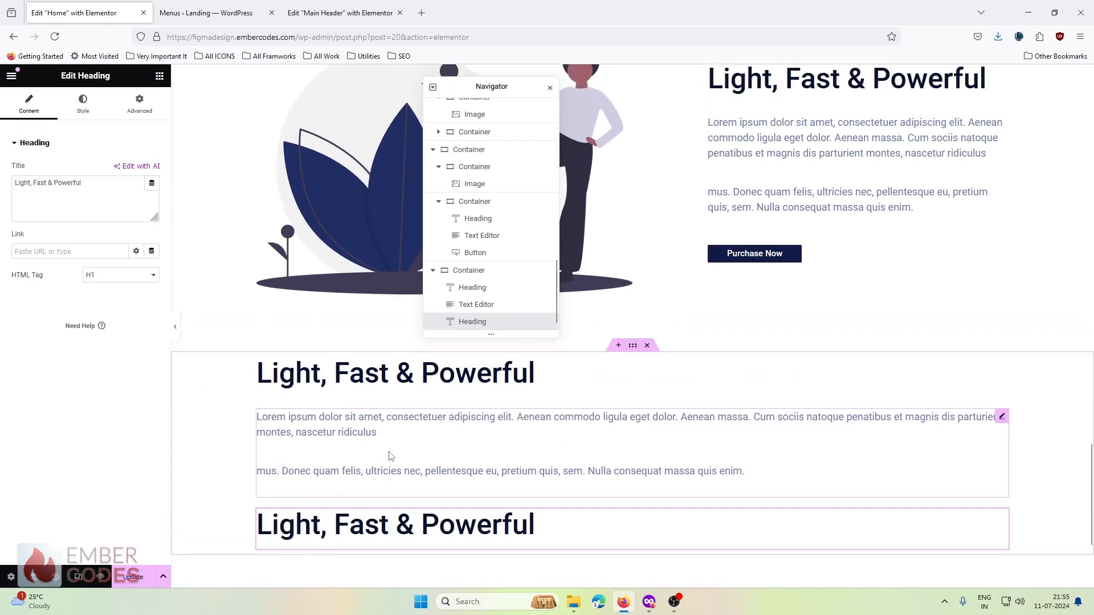
scroll(623, 393, "up", 1)
left_click(267, 385)
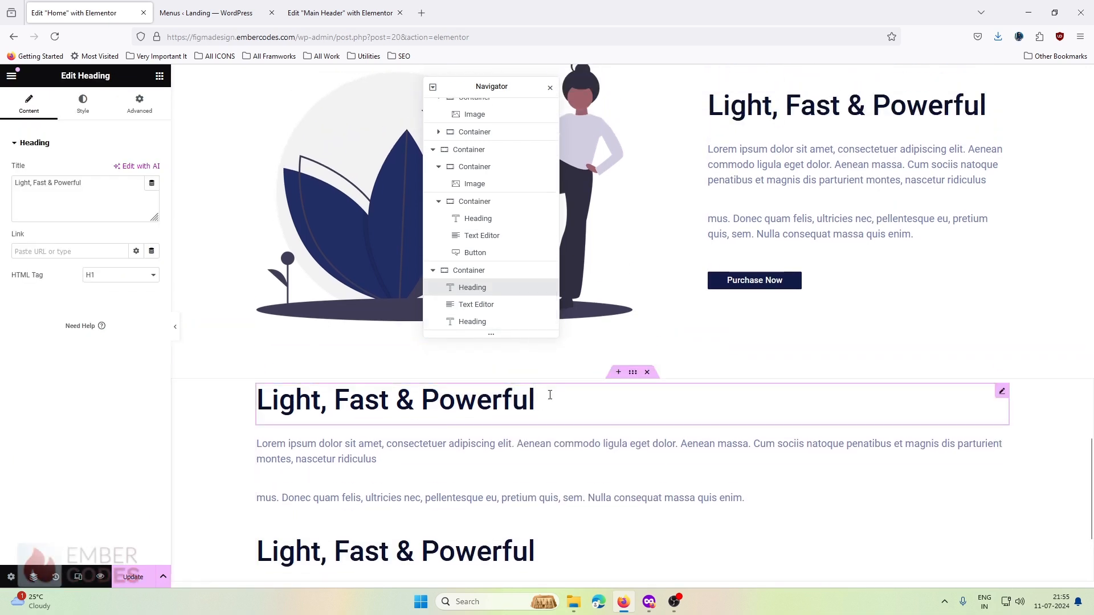
Centre-align the first "Light, Fast & Powerful" heading in the new container.
left_click(632, 372)
scroll(85, 371, "down", 2)
scroll(85, 370, "up", 2)
left_click(82, 102)
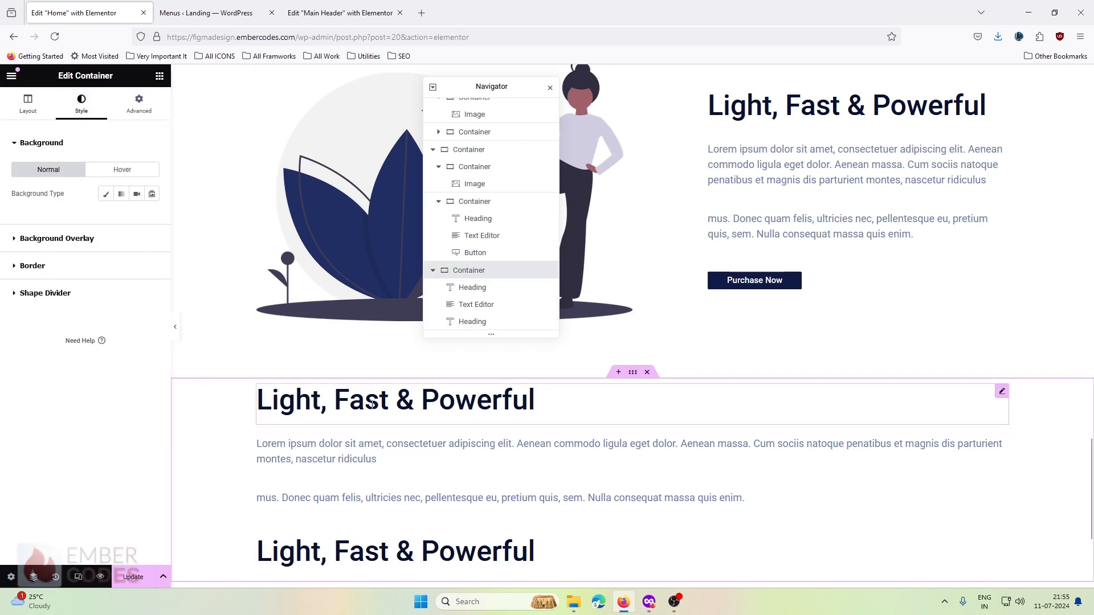
left_click(341, 419)
left_click(83, 105)
left_click(121, 166)
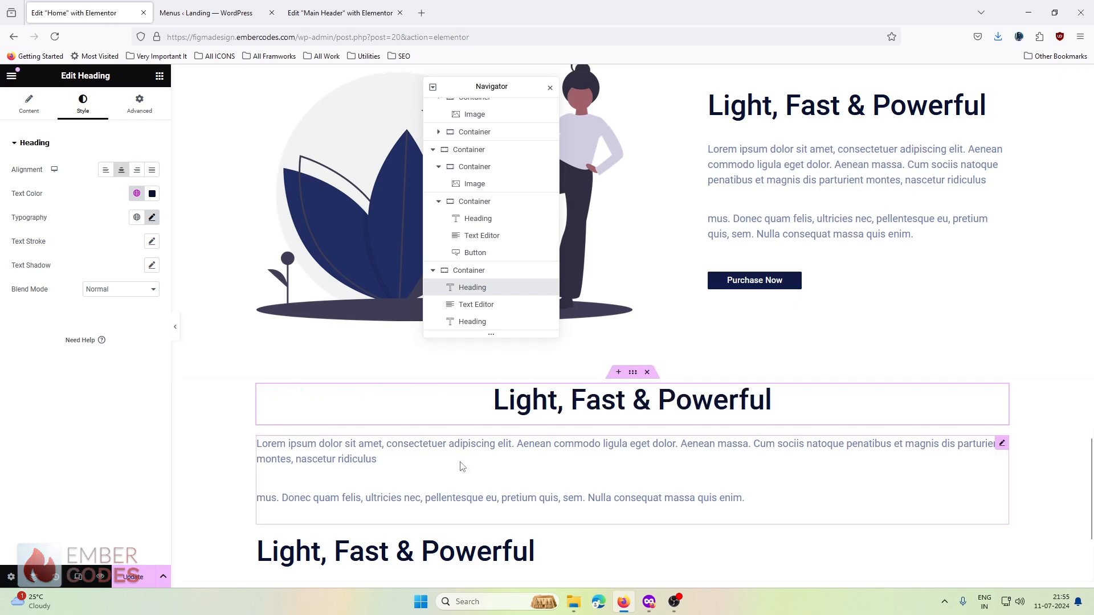
Centre-align the lorem ipsum text and the second heading below it in the new container.
left_click(569, 450)
left_click(77, 105)
left_click(121, 170)
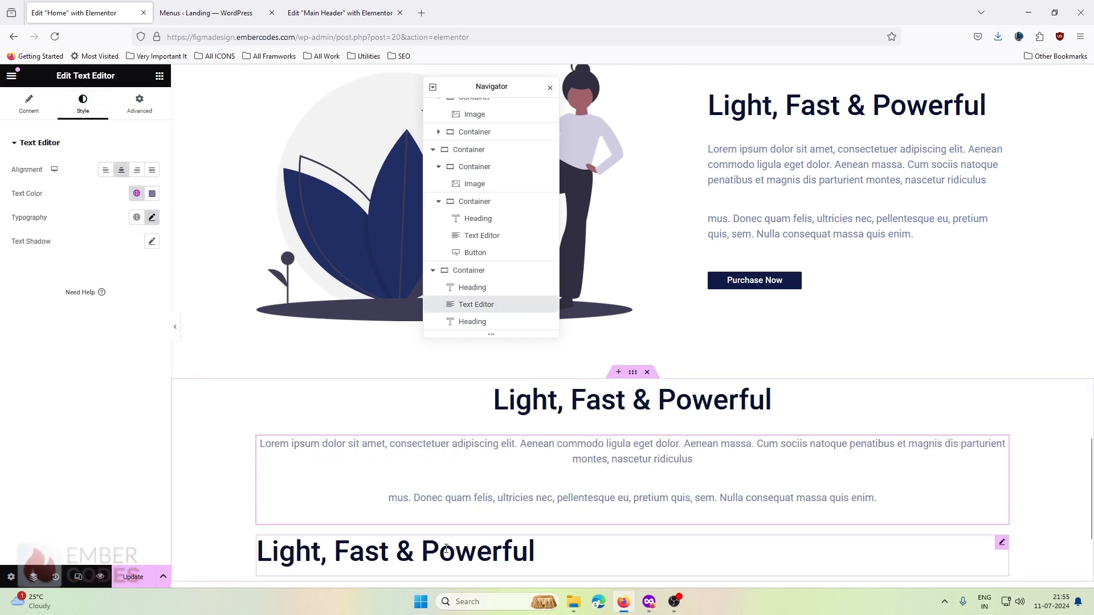
left_click(399, 550)
left_click(83, 105)
left_click(121, 169)
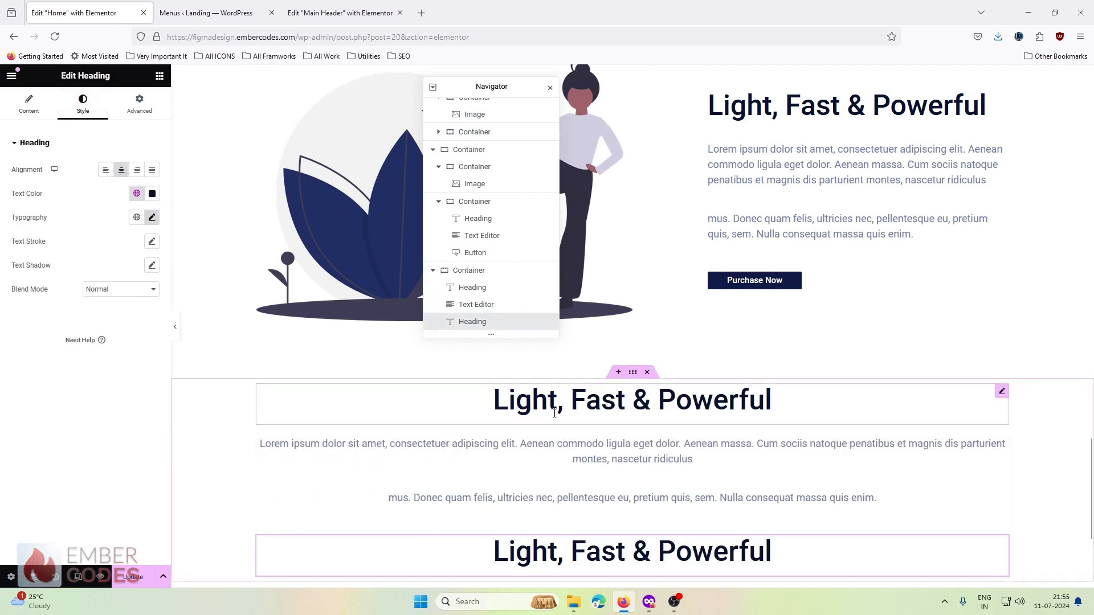
Replace the first heading's title in the new container with "A Price To Suit Everyone", copied from the Figma price section.
left_click(767, 406)
left_click(650, 602)
left_click(625, 260)
double_click(625, 260)
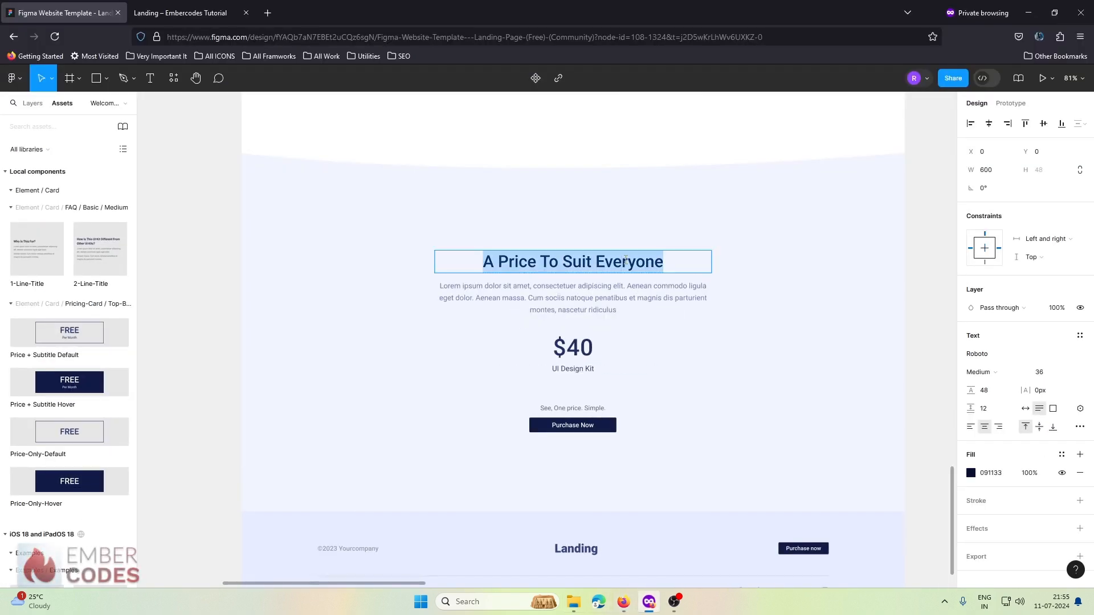
left_click(629, 603)
left_click(32, 113)
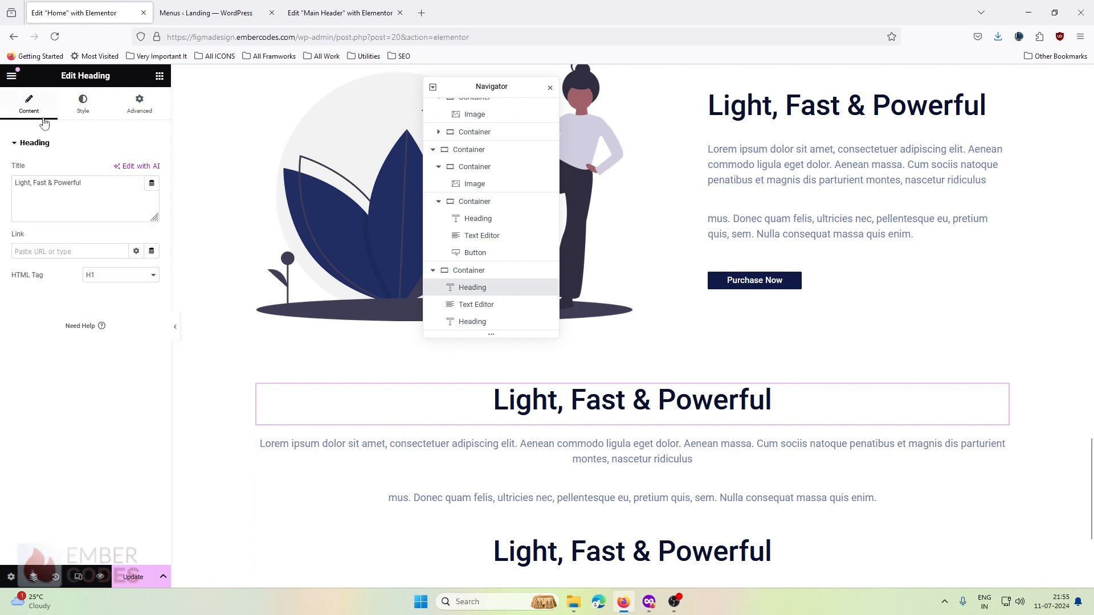
key("ctrl+v")
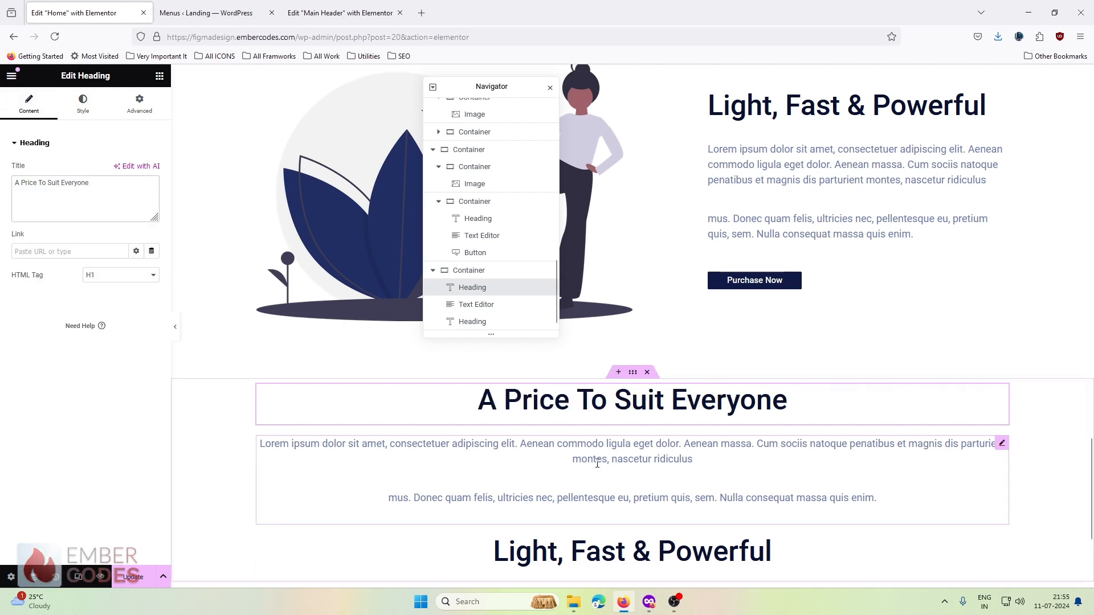
Replace the text below the price heading with the lorem ipsum paragraph copied from the Figma price section.
left_click(591, 456)
left_click(650, 602)
double_click(608, 286)
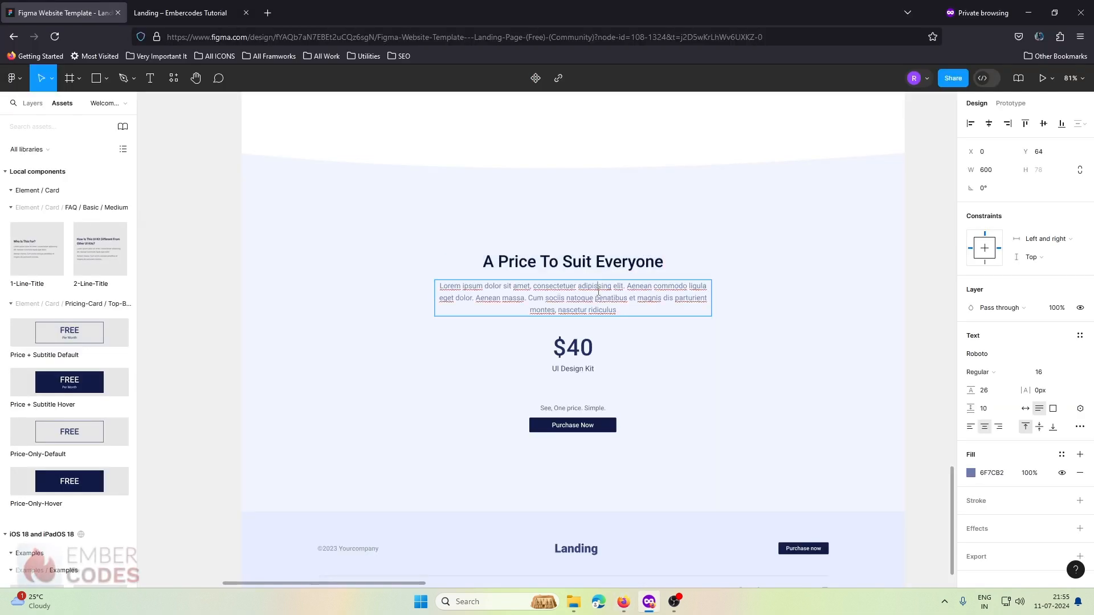
key("ctrl+a")
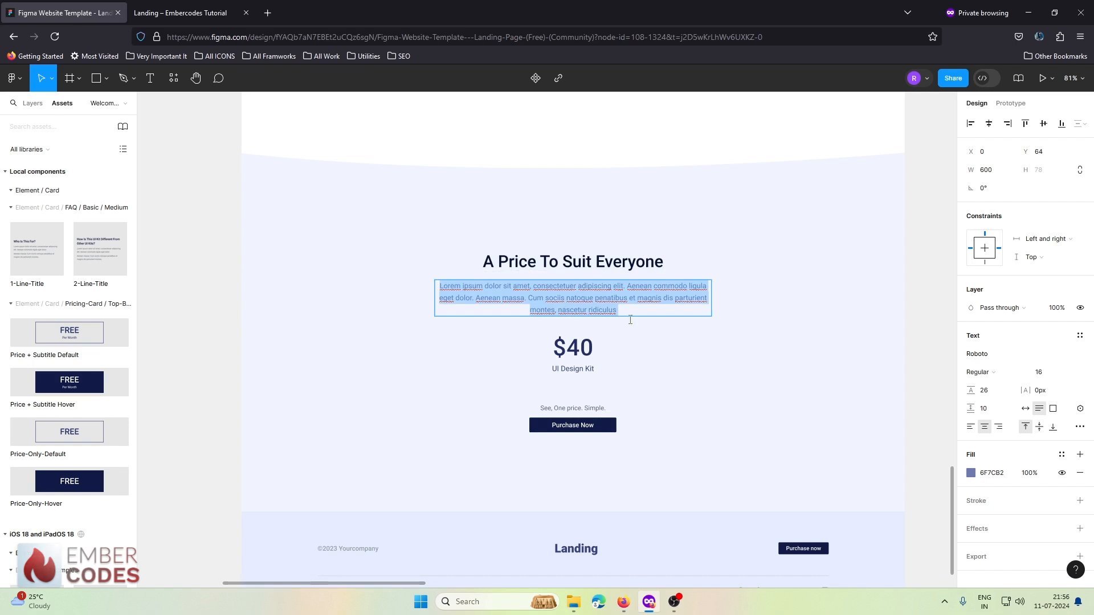
left_click(624, 601)
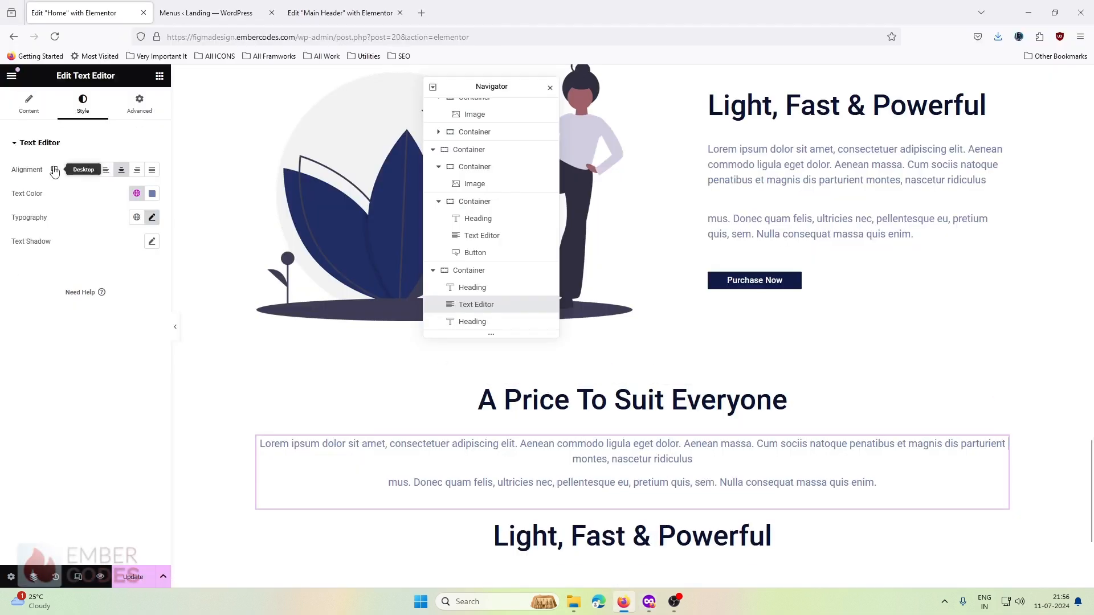
left_click(28, 104)
triple_click(64, 282)
key("ctrl+a")
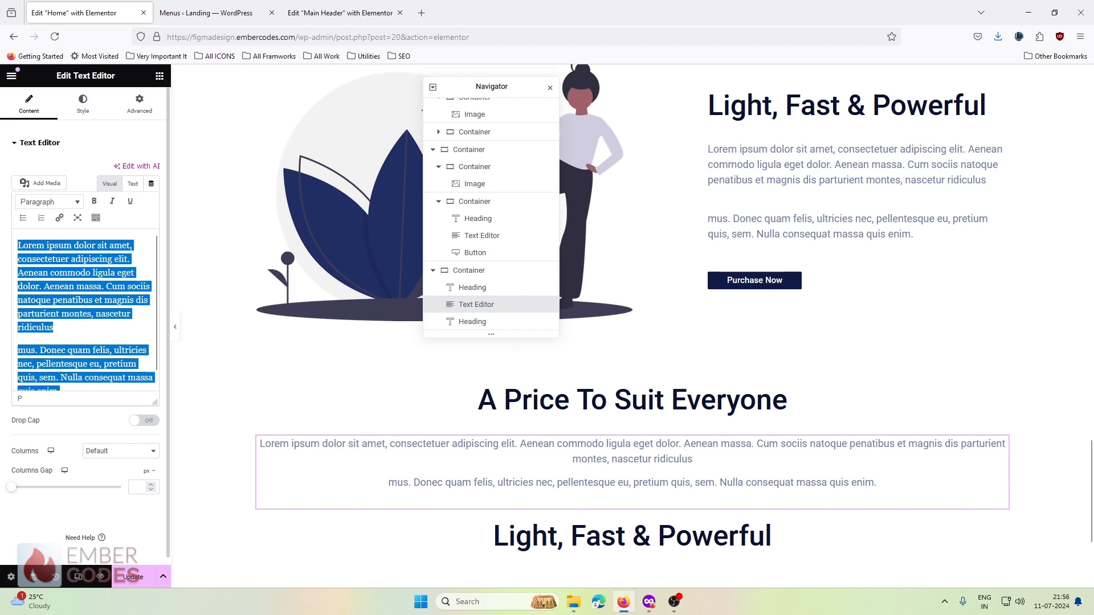
key("ctrl+v")
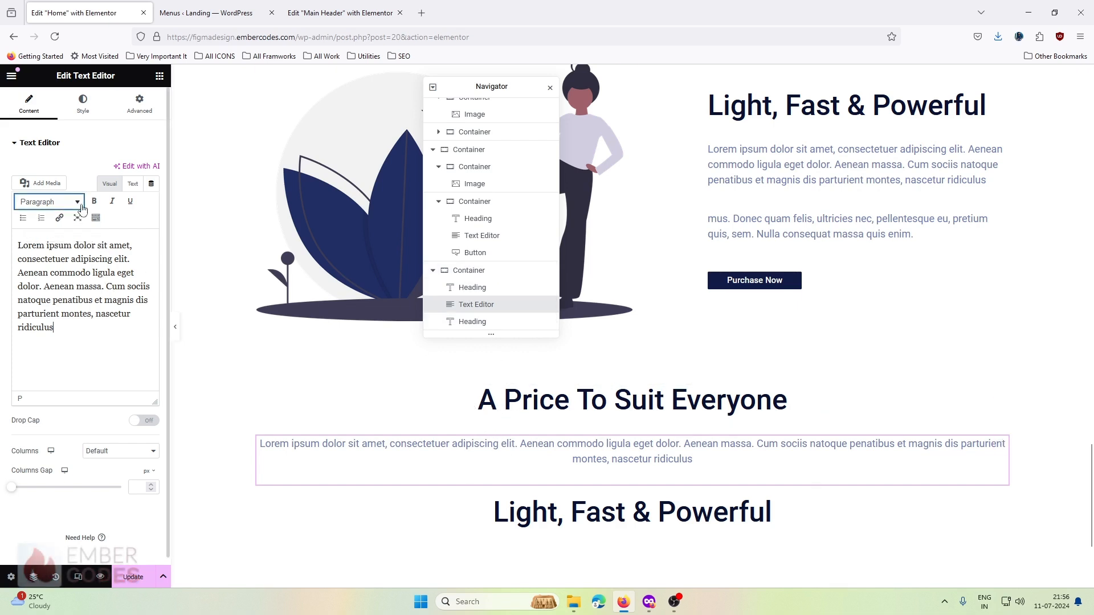
Add an inner container to the price section and move both headings and the text into it.
left_click(159, 75)
left_click_drag(45, 254, 562, 403)
left_click_drag(632, 482, 648, 433)
left_click(642, 471)
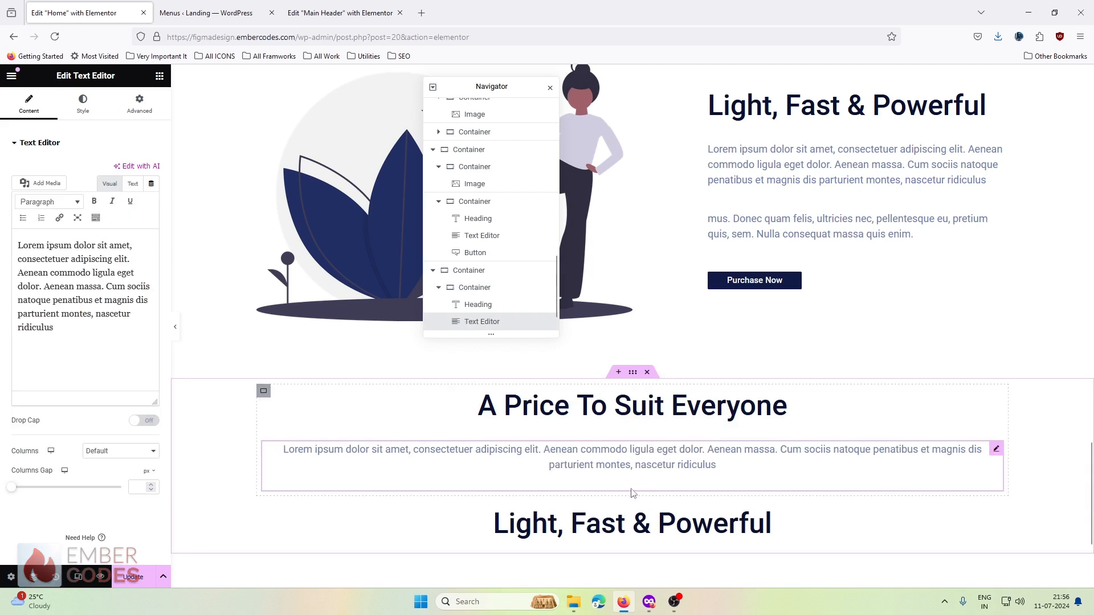
left_click_drag(636, 527, 640, 479)
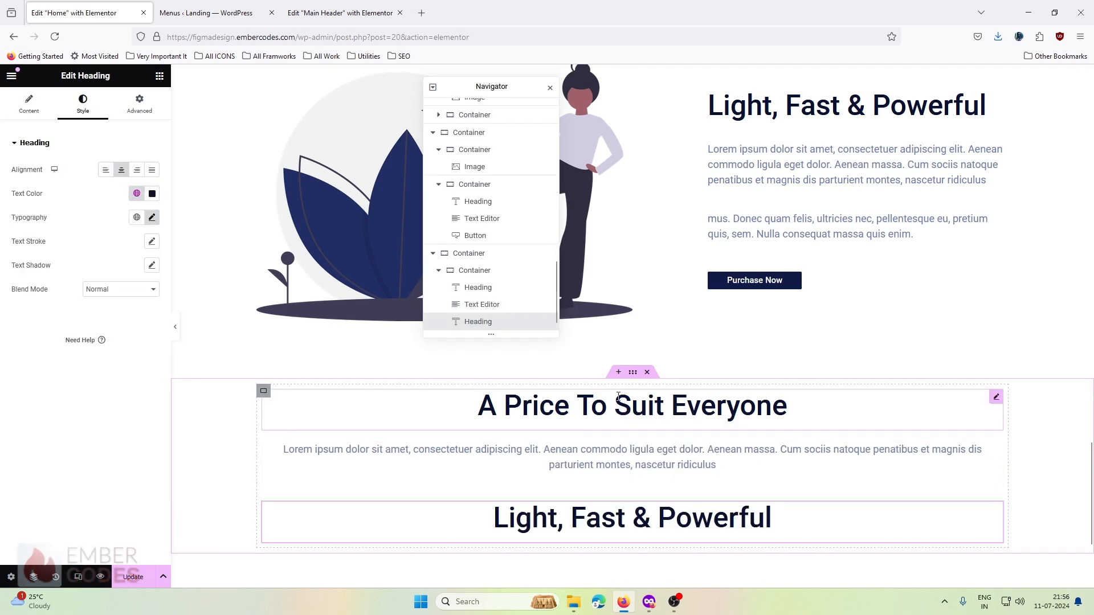
Set the width of the inner price container to 50%.
left_click(270, 417)
left_click(263, 391)
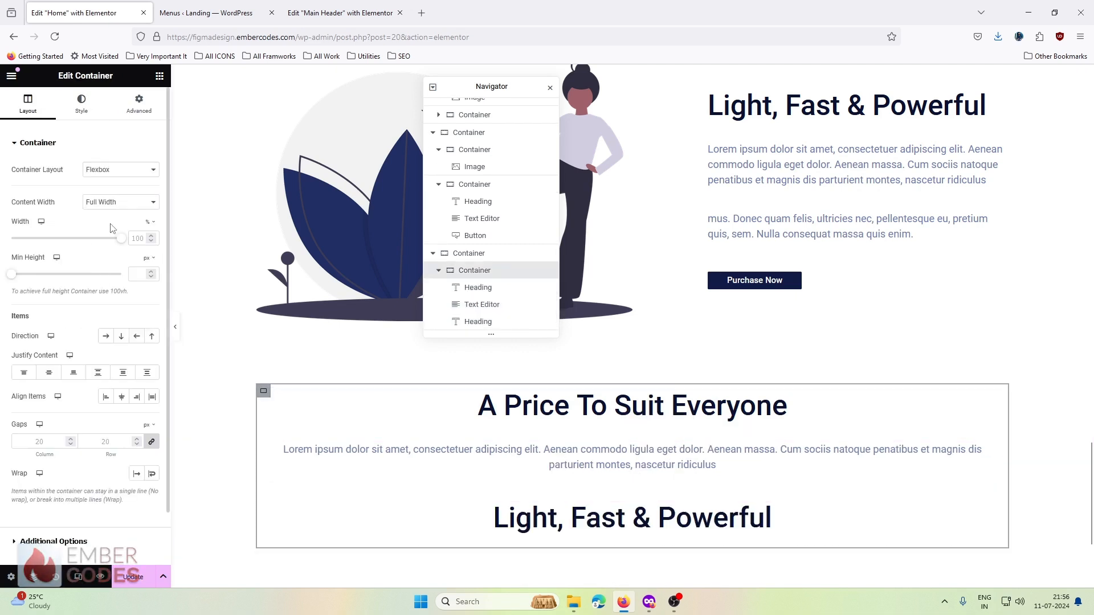
left_click_drag(121, 241, 66, 242)
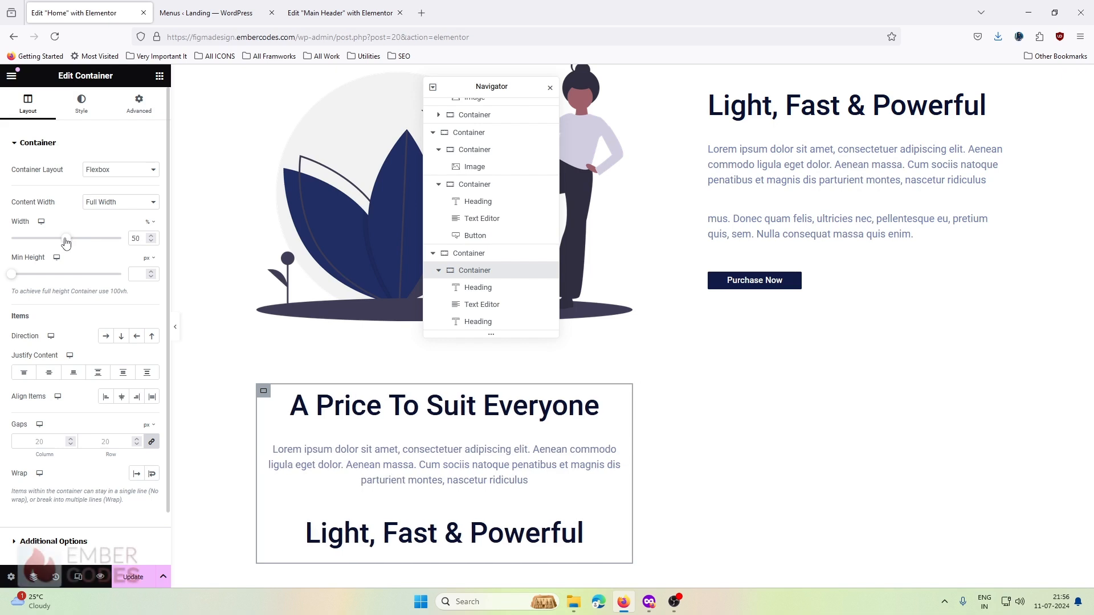
Set the outer price container's direction to row and its Justify Content to center.
left_click(480, 259)
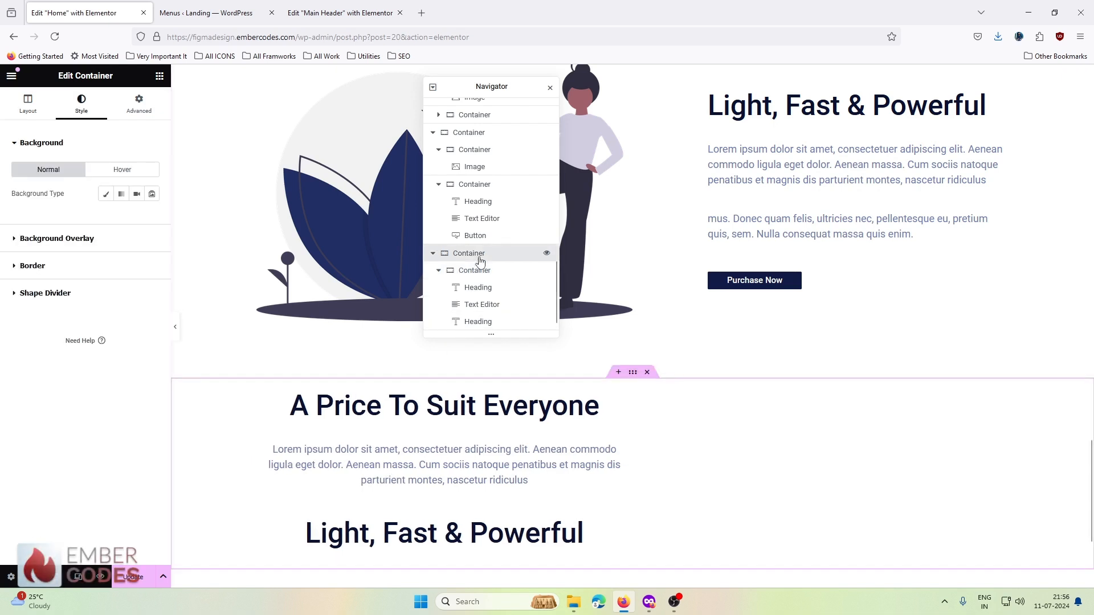
left_click(28, 104)
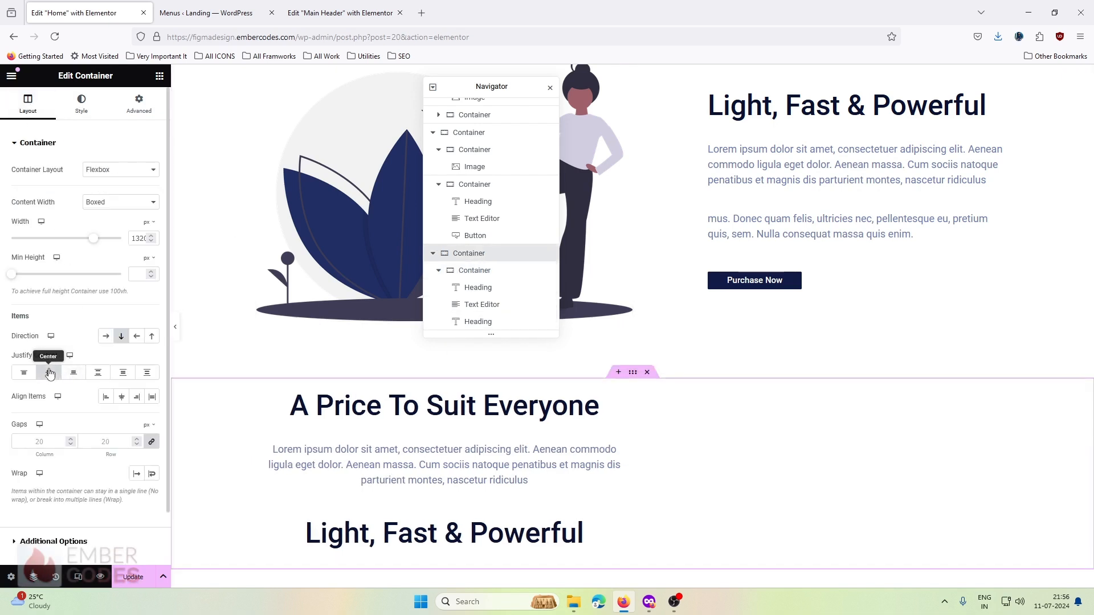
left_click(106, 336)
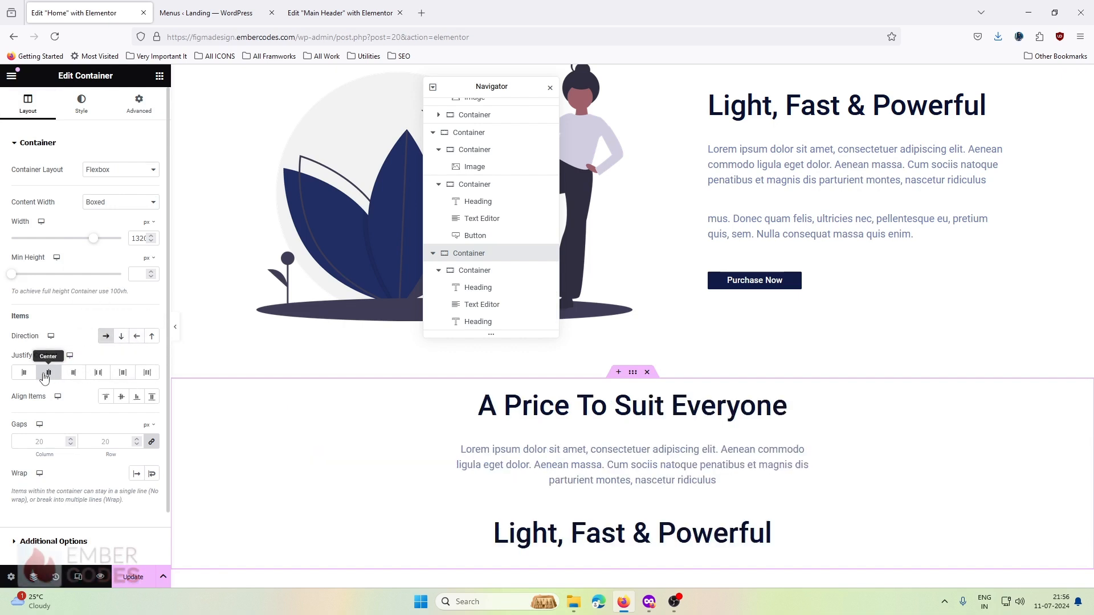
scroll(488, 434, "down", 3)
scroll(488, 435, "up", 3)
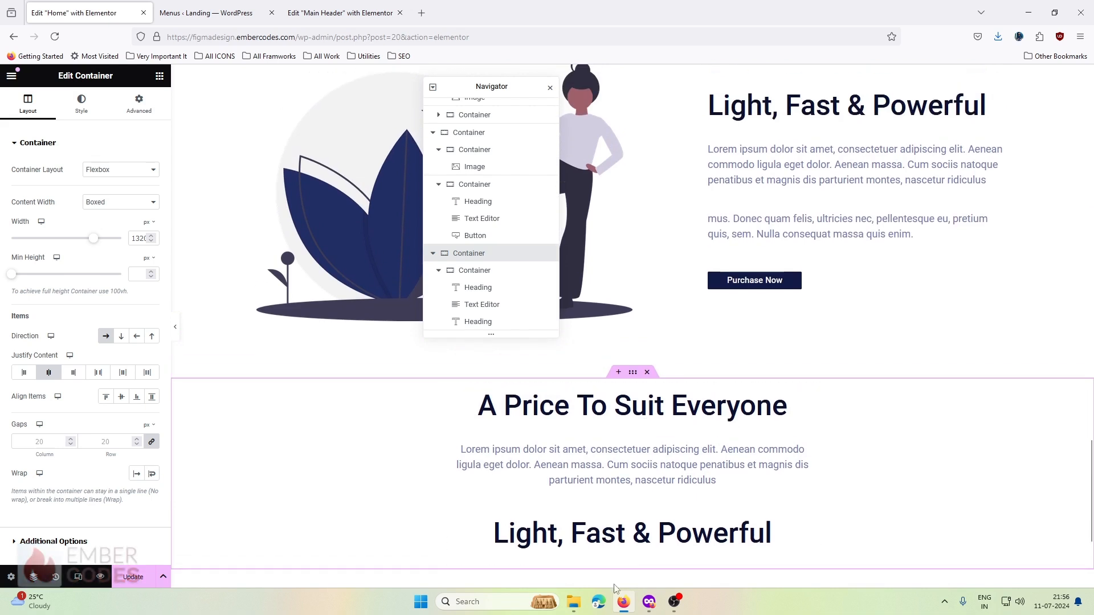
Check the price heading's typography in Figma, then set the "A Price To Suit Everyone" heading's font size to 36 px in Elementor.
left_click(647, 602)
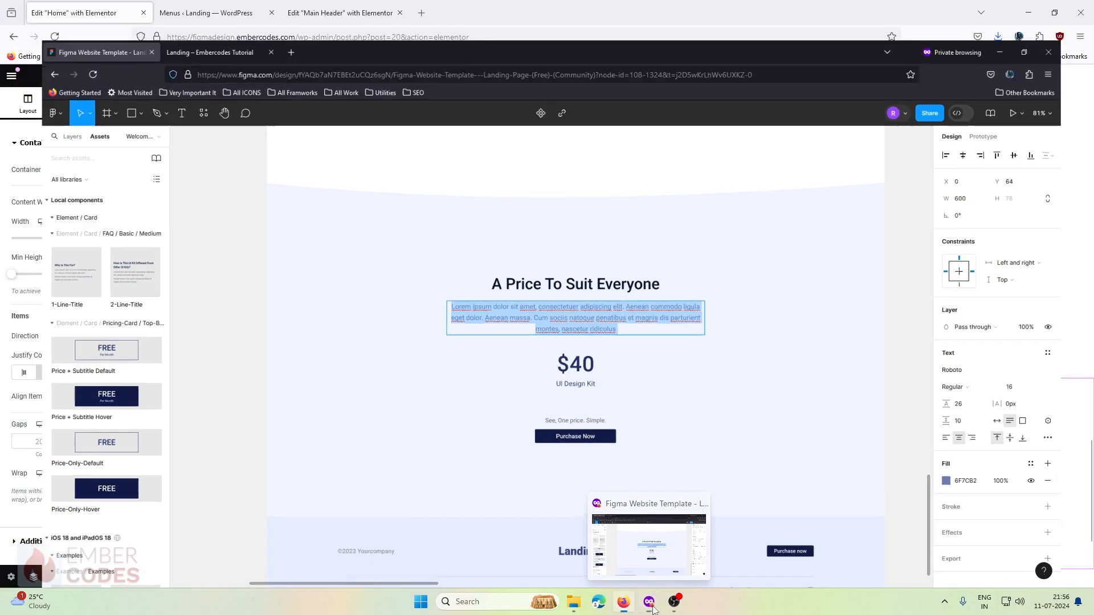
left_click(651, 605)
left_click(653, 609)
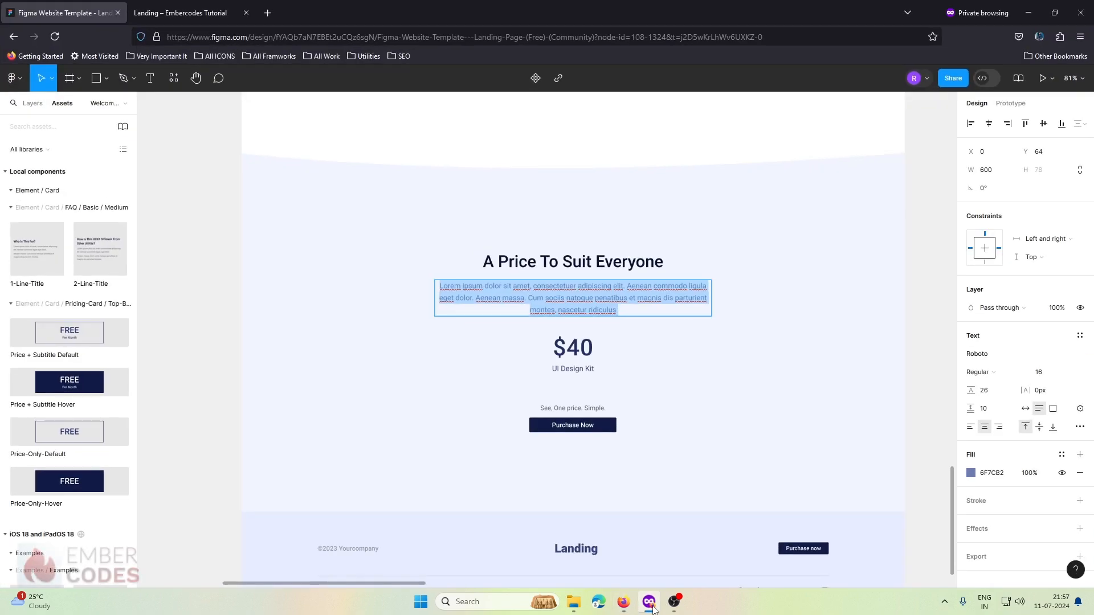
left_click(653, 608)
left_click(653, 609)
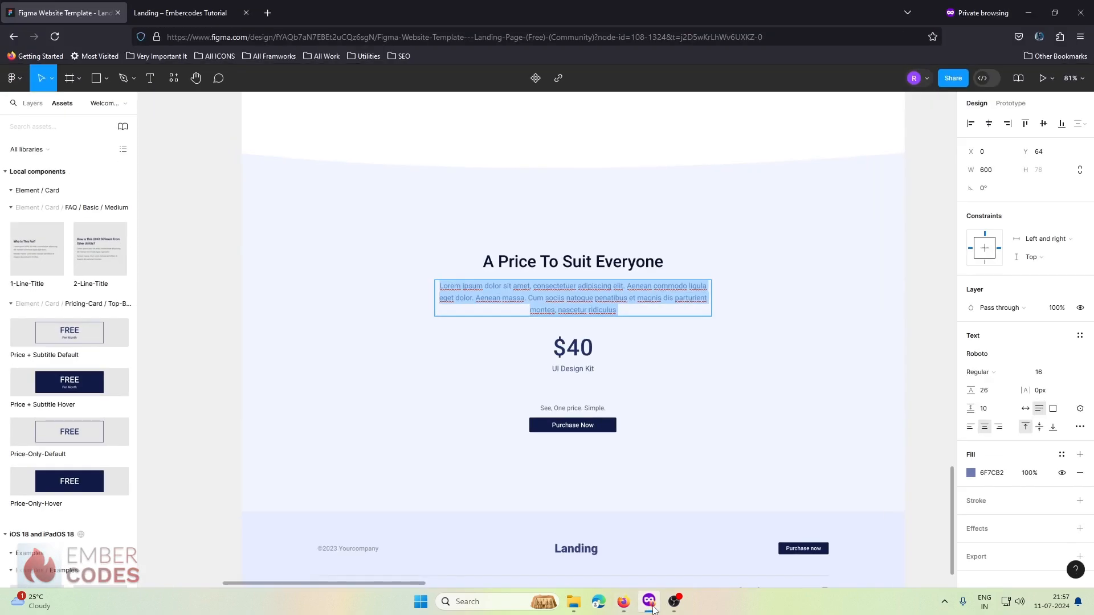
left_click(604, 258)
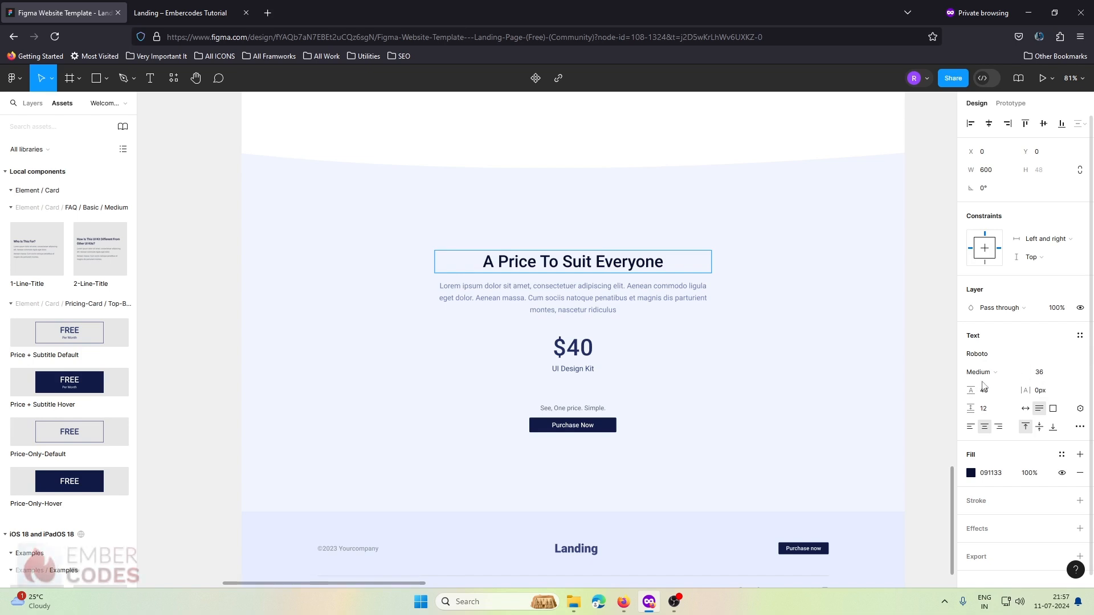
left_click(644, 603)
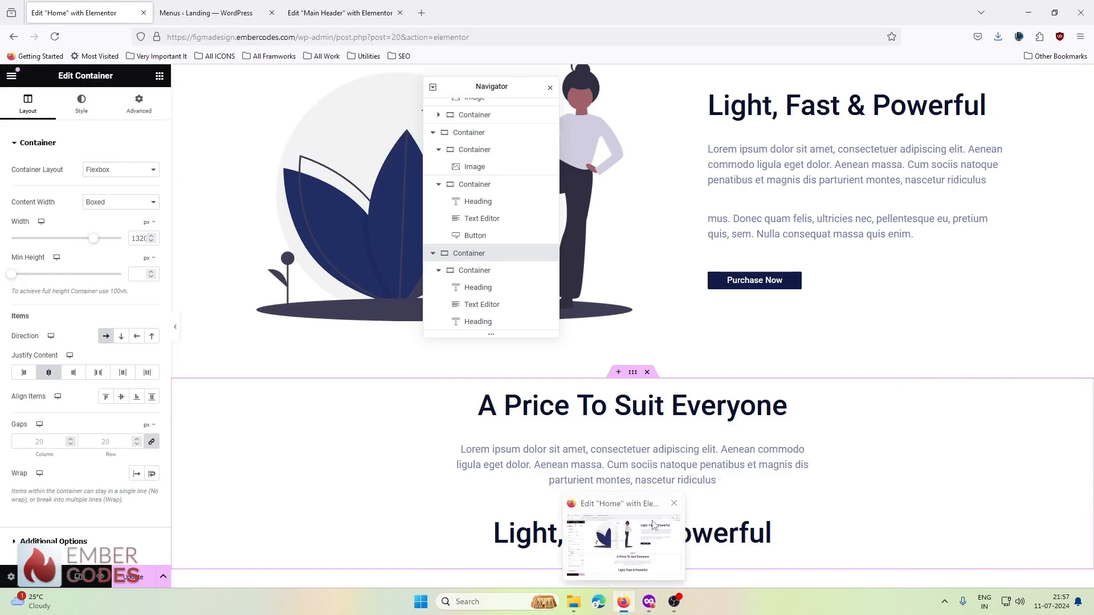
left_click(632, 405)
left_click(83, 105)
left_click(152, 217)
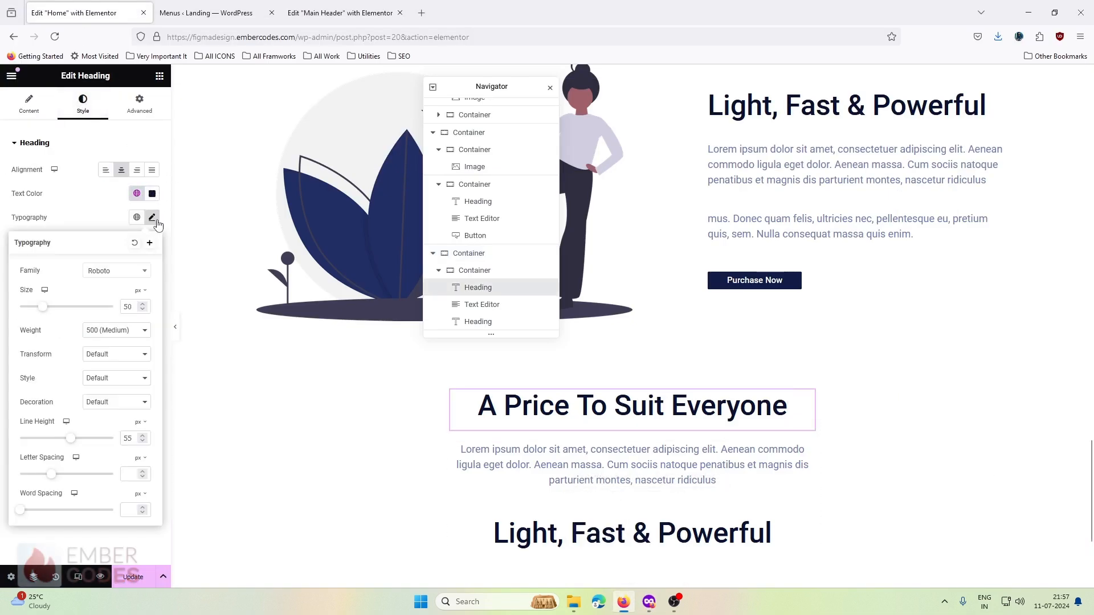
type("36")
left_click(783, 102)
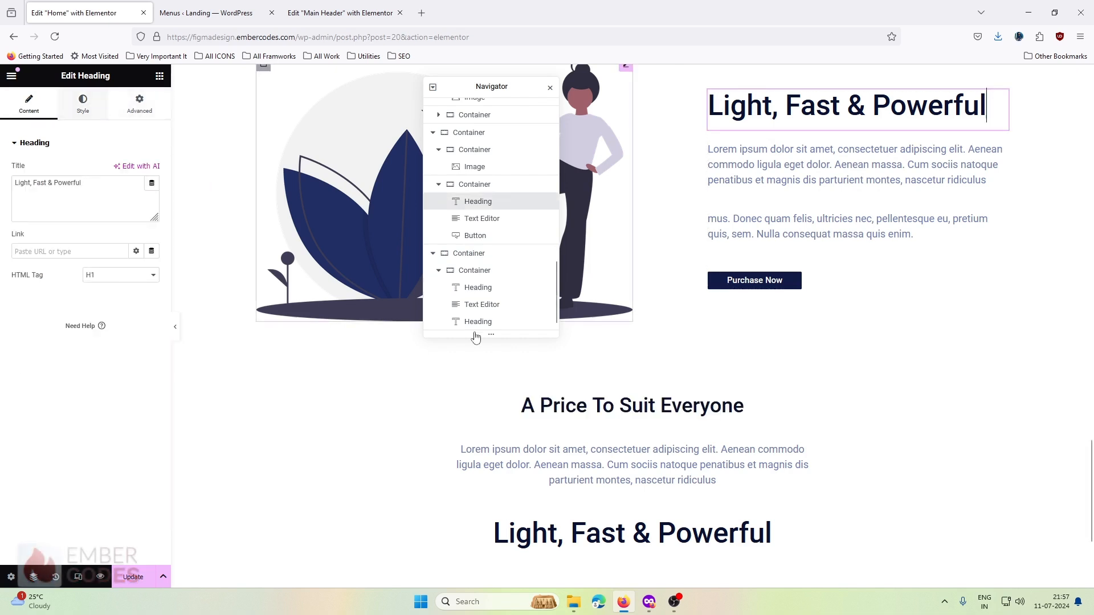
Set the line height of the "A Price To Suit Everyone" heading to 40 px, then fine-tune it lower in single-pixel steps.
left_click(641, 408)
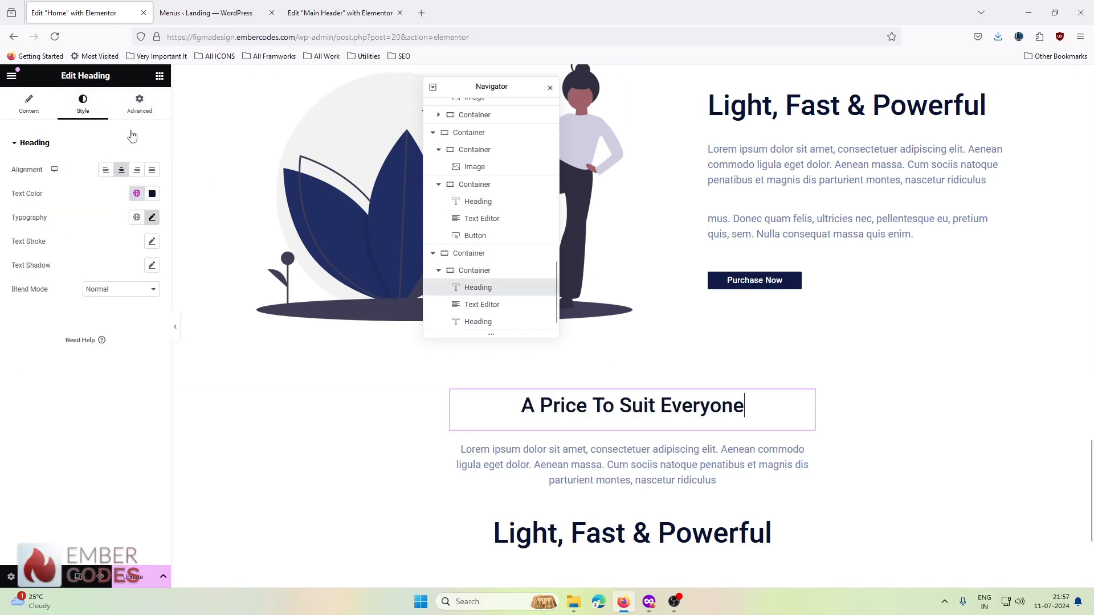
left_click(152, 219)
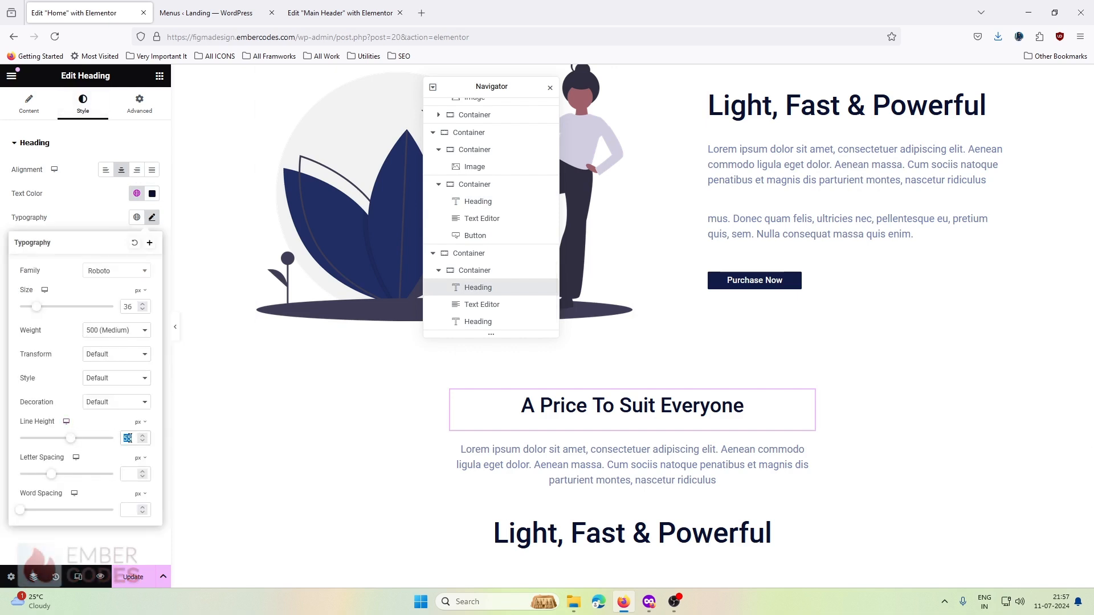
type("40")
left_click(143, 441)
left_click(143, 442)
left_click(142, 441)
left_click(143, 442)
left_click(141, 441)
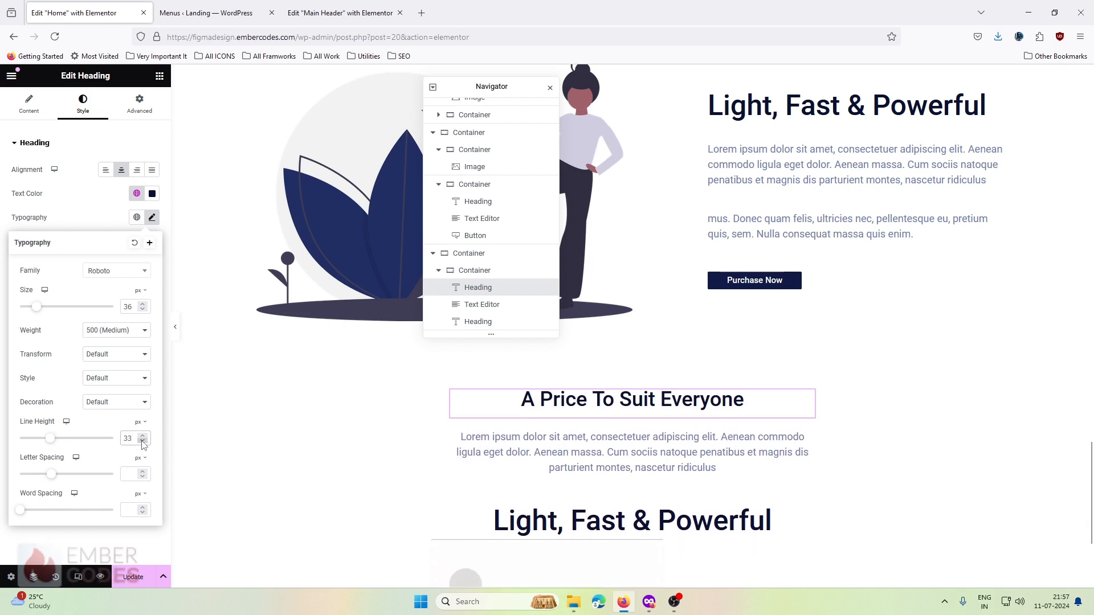
left_click(144, 441)
left_click(144, 441)
left_click(144, 441)
left_click(143, 437)
left_click(144, 437)
left_click(144, 436)
left_click(144, 436)
left_click(143, 437)
Set the font size of the "Light, Fast & Powerful" heading beside the illustration to 36 px.
left_click(846, 114)
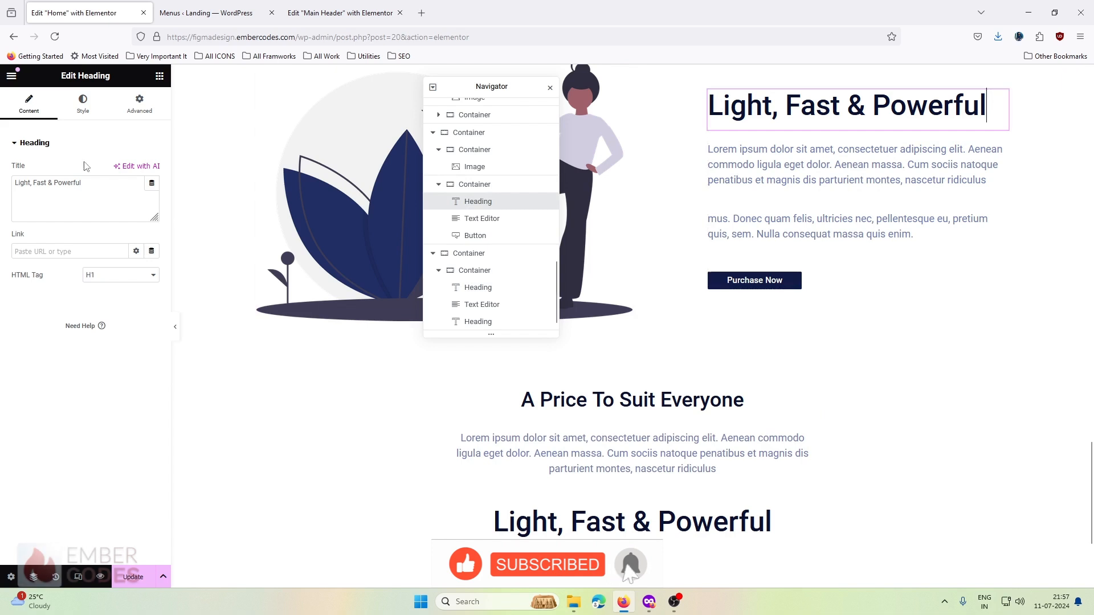
left_click(82, 103)
left_click(151, 217)
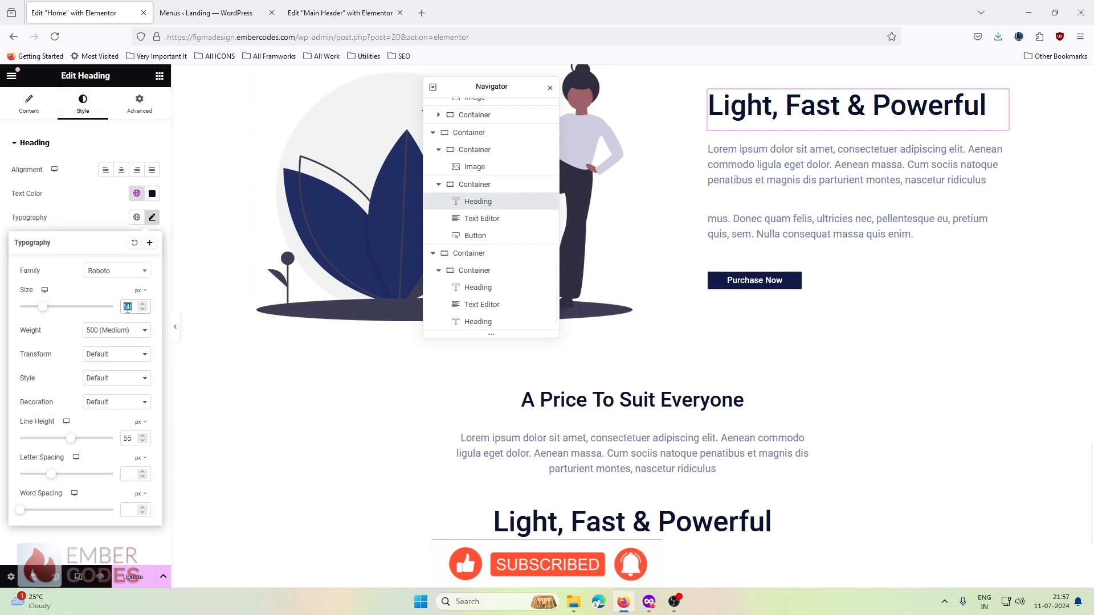
type("36")
scroll(788, 302, "up", 3)
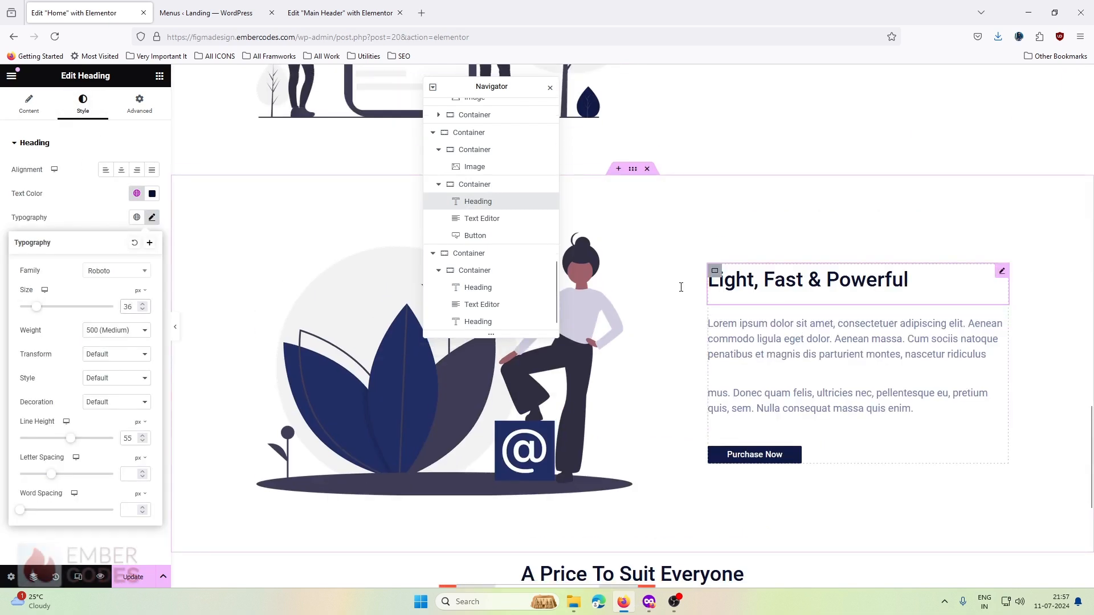
Set the @-box illustration heading's line height to 35 px, and the phone illustration heading to 36 px size with 35 px line height.
type("35")
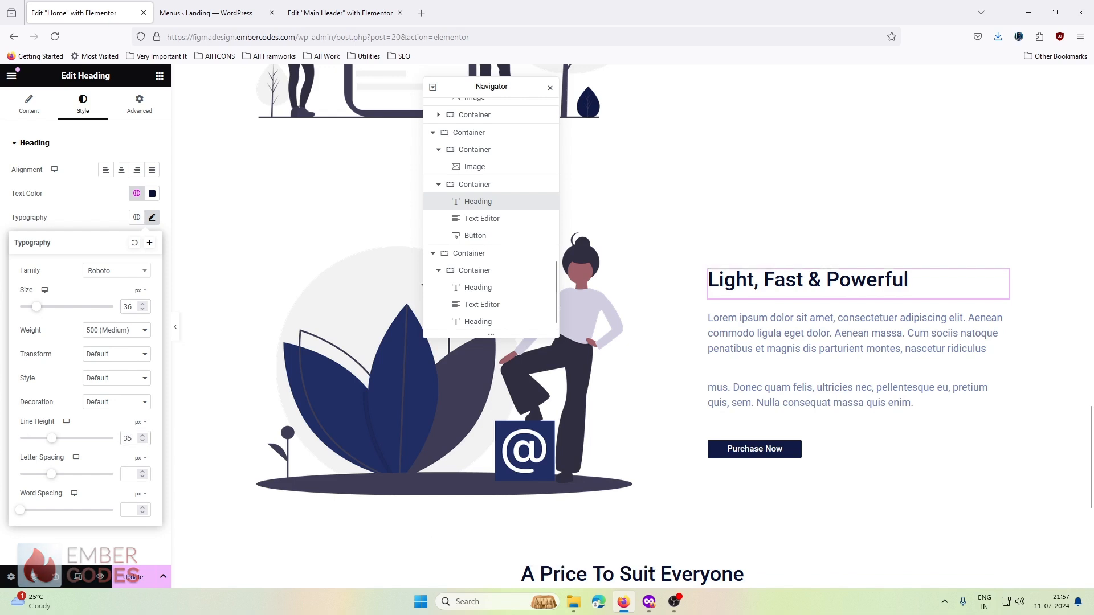
scroll(603, 371, "up", 8)
left_click(822, 433)
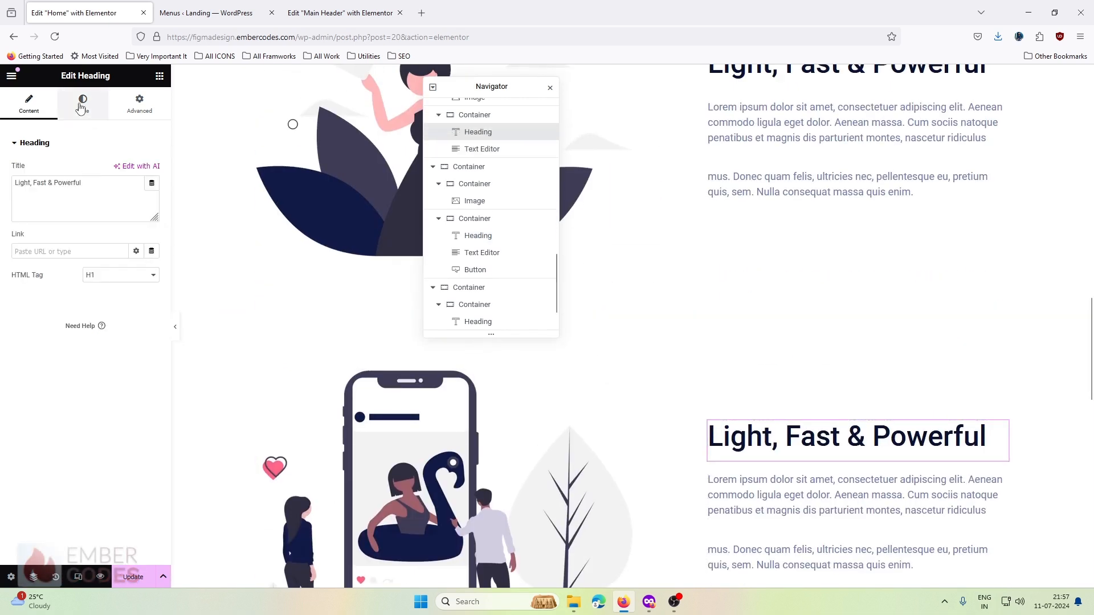
left_click(83, 104)
left_click(151, 217)
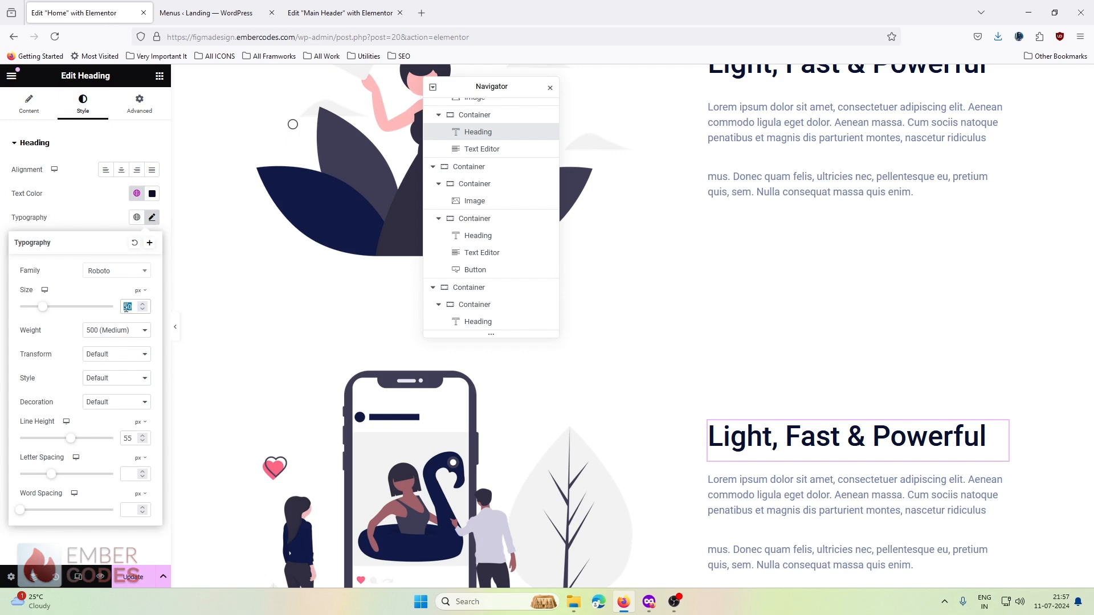
type("36")
type("35")
Set the "Light, Fast & Powerful" heading beside the woman with leaves to 36 px font size and 35 px line height.
scroll(521, 377, "up", 5)
left_click(767, 363)
left_click(83, 103)
left_click(152, 217)
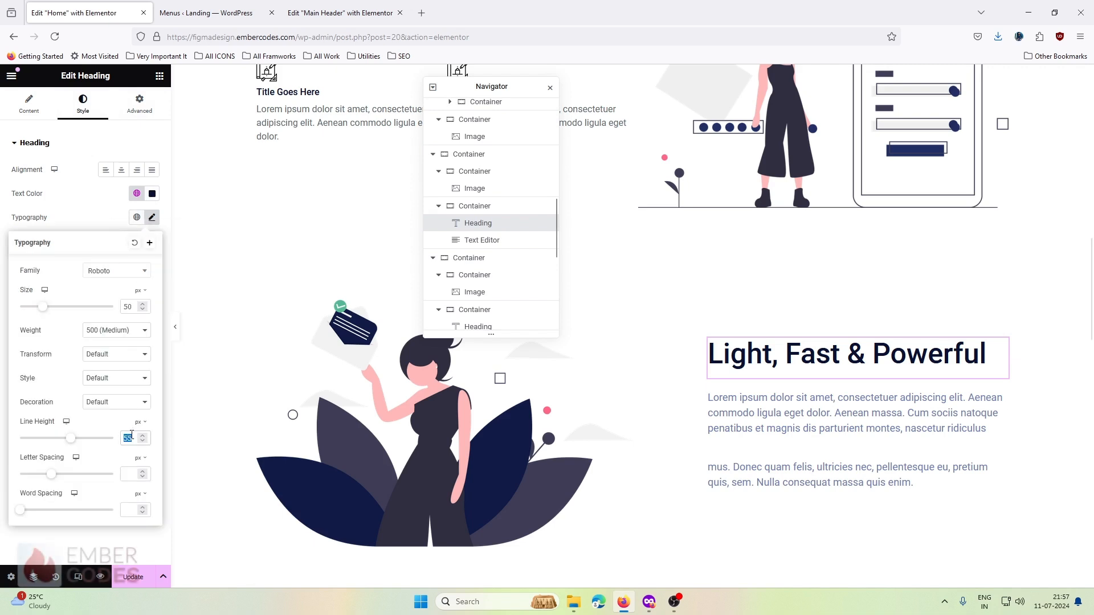
type("36")
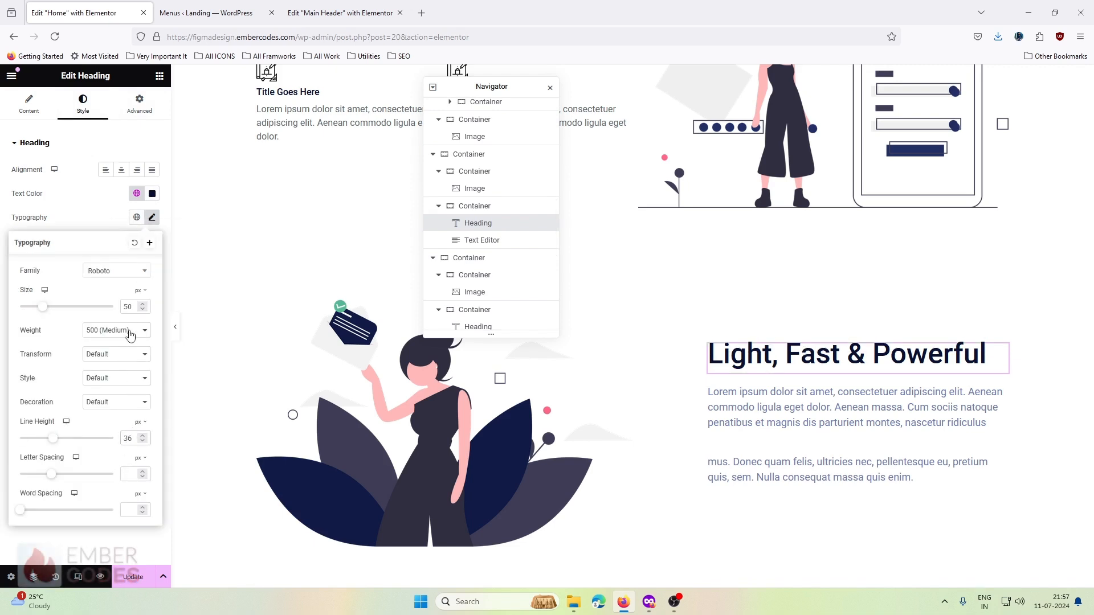
type("36")
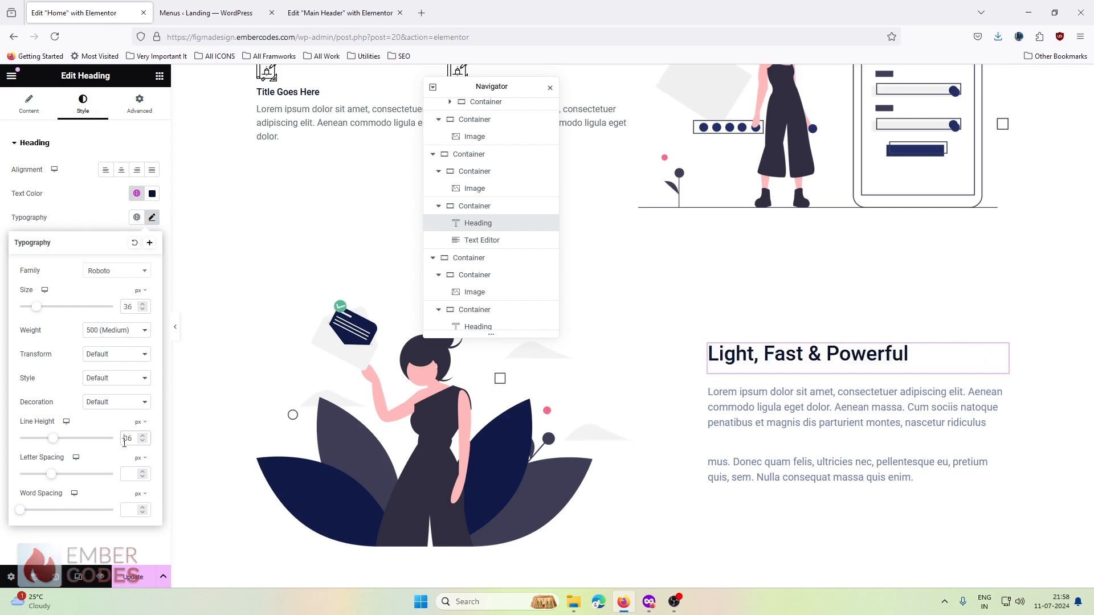
type("35")
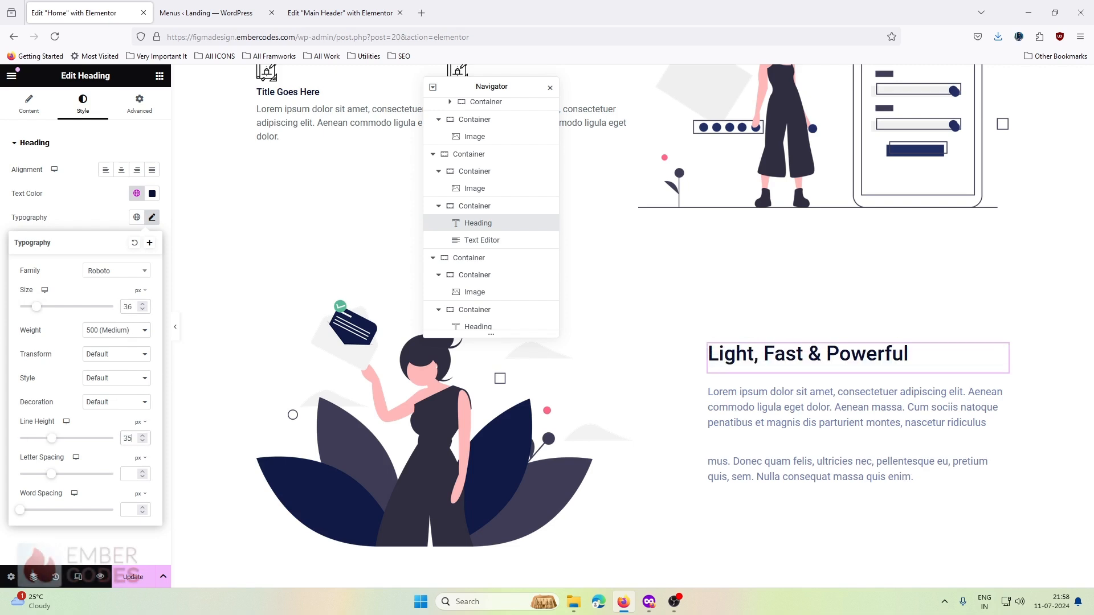
Change the HTML tag of the "Light, Fast & Powerful" heading beside the woman with leaves to H4.
left_click(713, 355)
left_click(25, 95)
left_click(120, 275)
left_click(104, 329)
Change the HTML tag of the "Introduce Your Product Quickly & Effectively" heading to H2.
scroll(490, 216, "up", 5)
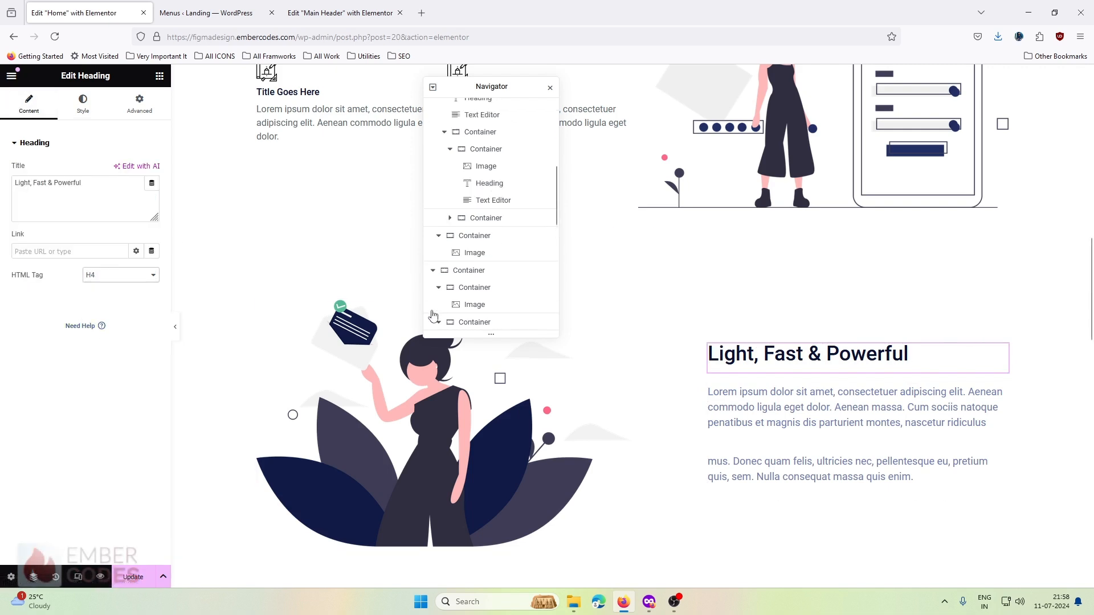
left_click(478, 238)
left_click(119, 275)
left_click(99, 302)
Set the "Introduce Your Product Quickly & Effectively" heading to 36 px font size and 35 px line height.
left_click(82, 105)
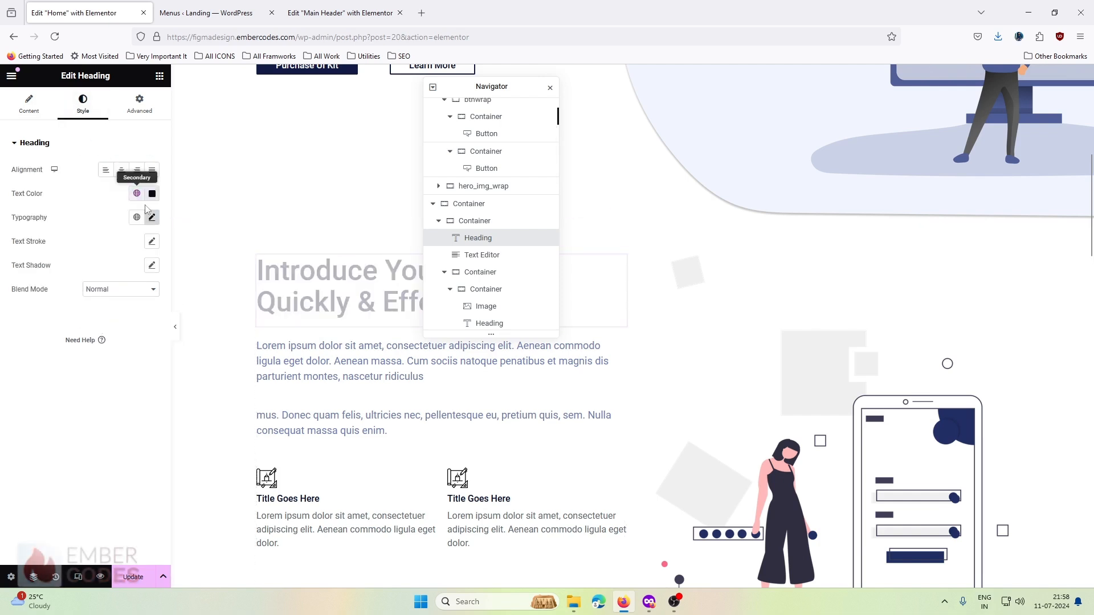
left_click(151, 217)
type("36")
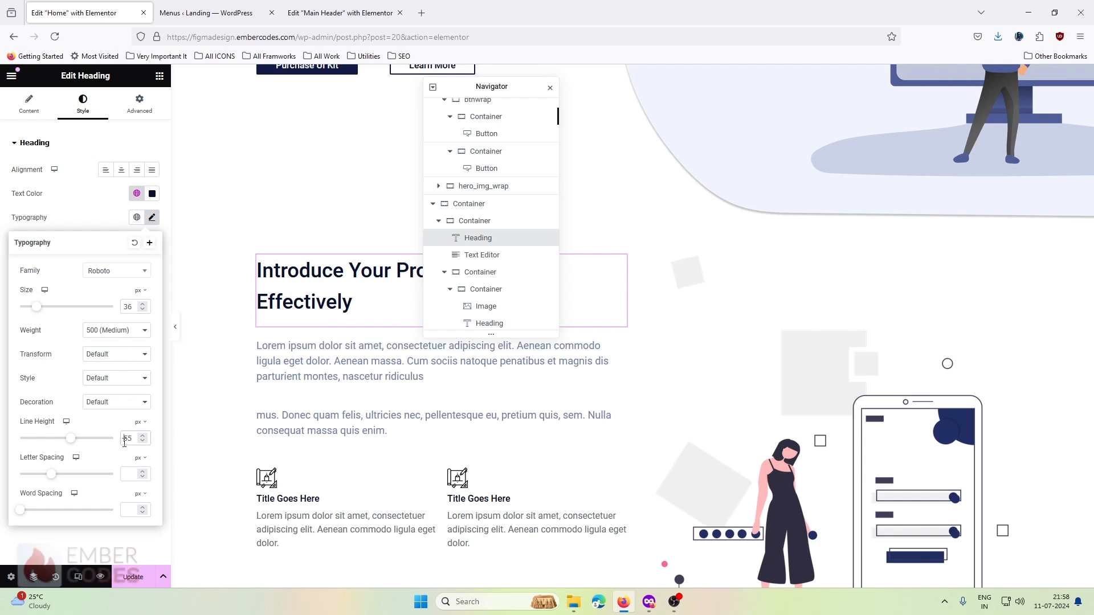
type("35")
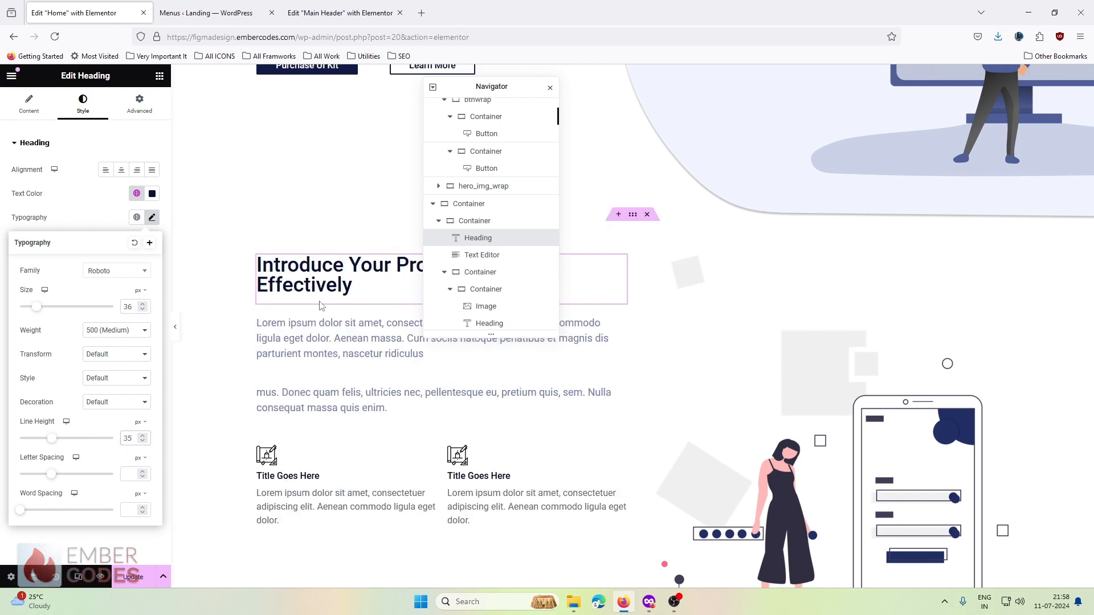
Move the Navigator clear of the introductory heading and review the resized section headings down the page.
left_click_drag(493, 83, 815, 88)
scroll(422, 278, "down", 5)
scroll(456, 297, "up", 4)
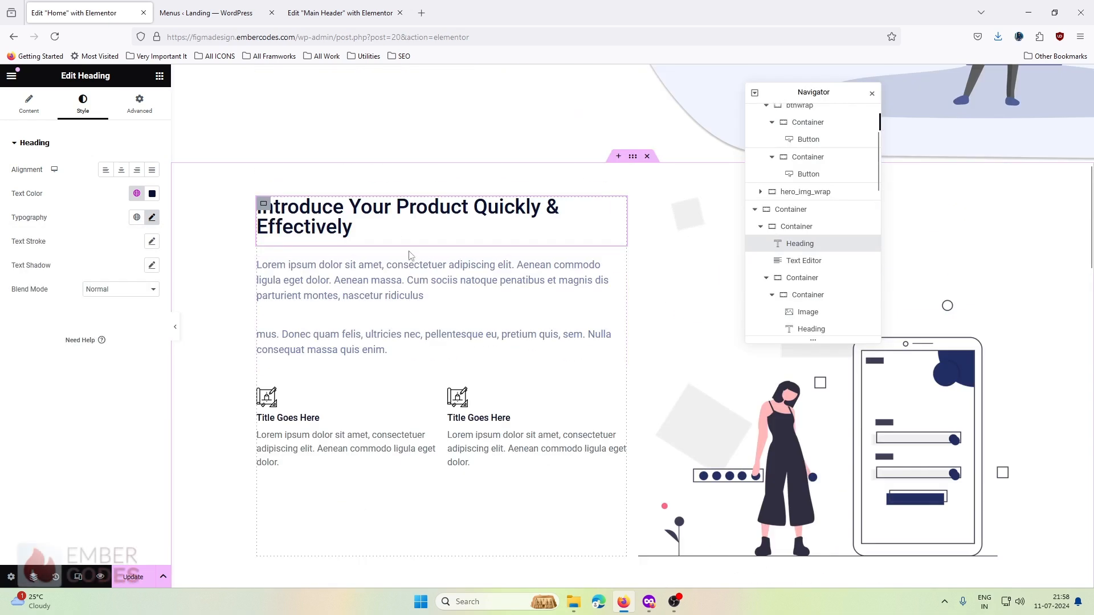
scroll(496, 318, "down", 5)
scroll(495, 318, "down", 15)
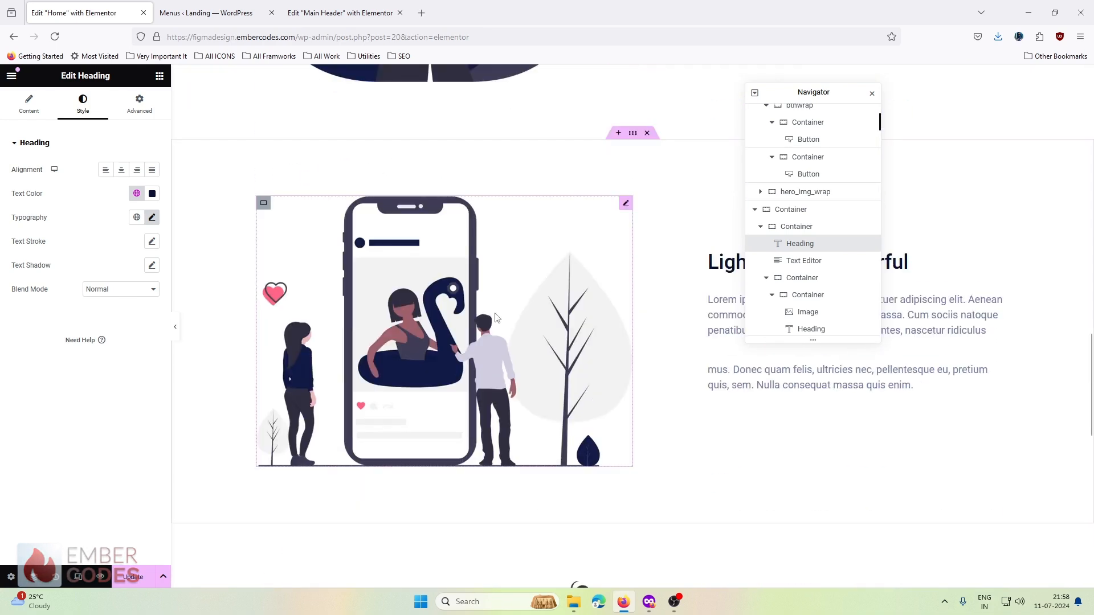
scroll(496, 316, "up", 15)
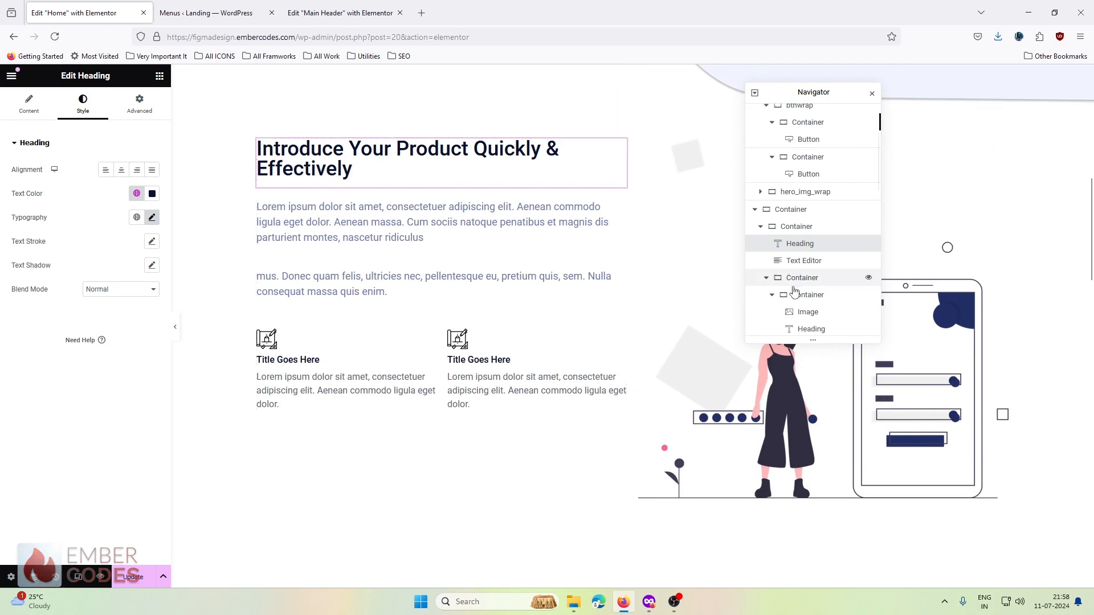
Change the HTML tag of the "Light, Fast & Powerful" heading beside the phone illustration to H4.
scroll(758, 354, "down", 5)
left_click(763, 362)
scroll(740, 417, "down", 5)
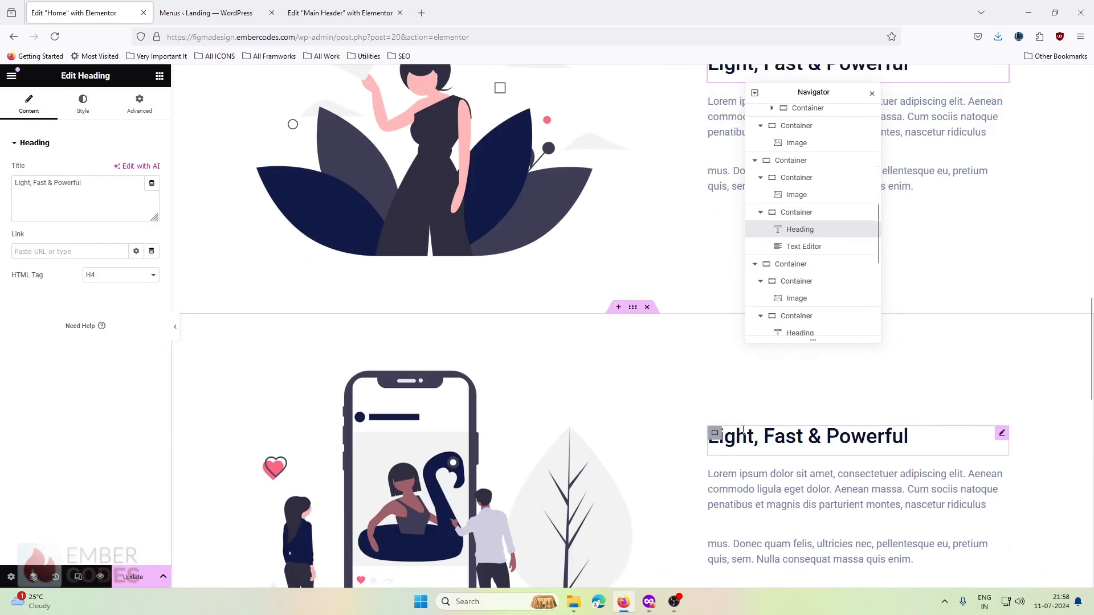
left_click(743, 438)
left_click(23, 114)
left_click(120, 274)
left_click(94, 328)
Change the HTML tag of the "Light, Fast & Powerful" heading above the Purchase Now button to H4.
scroll(722, 389, "down", 6)
left_click(735, 399)
left_click(28, 105)
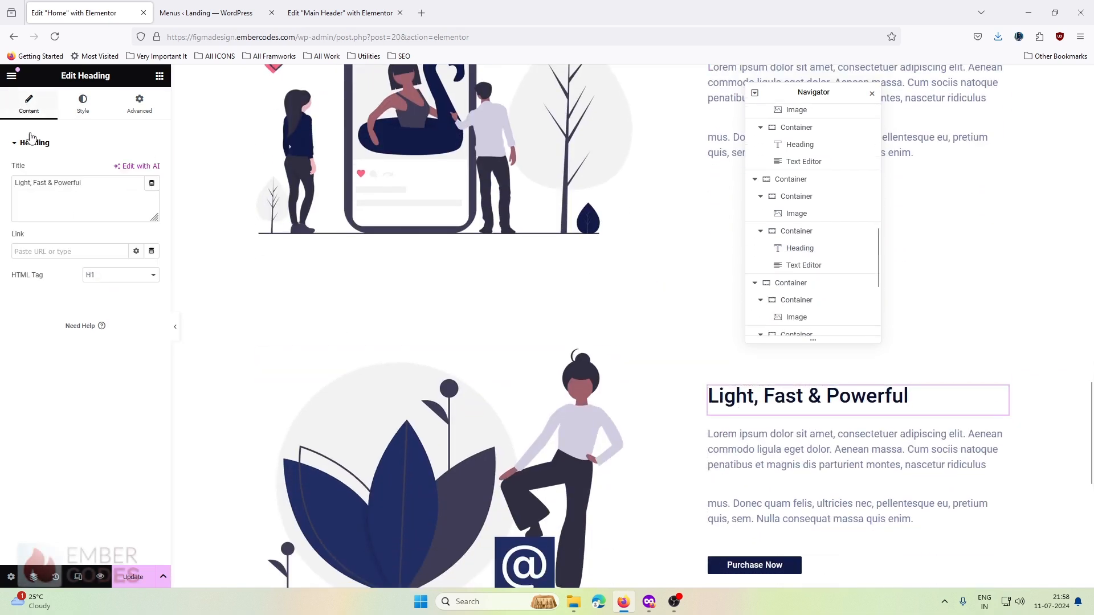
left_click(121, 275)
left_click(98, 319)
left_click(105, 278)
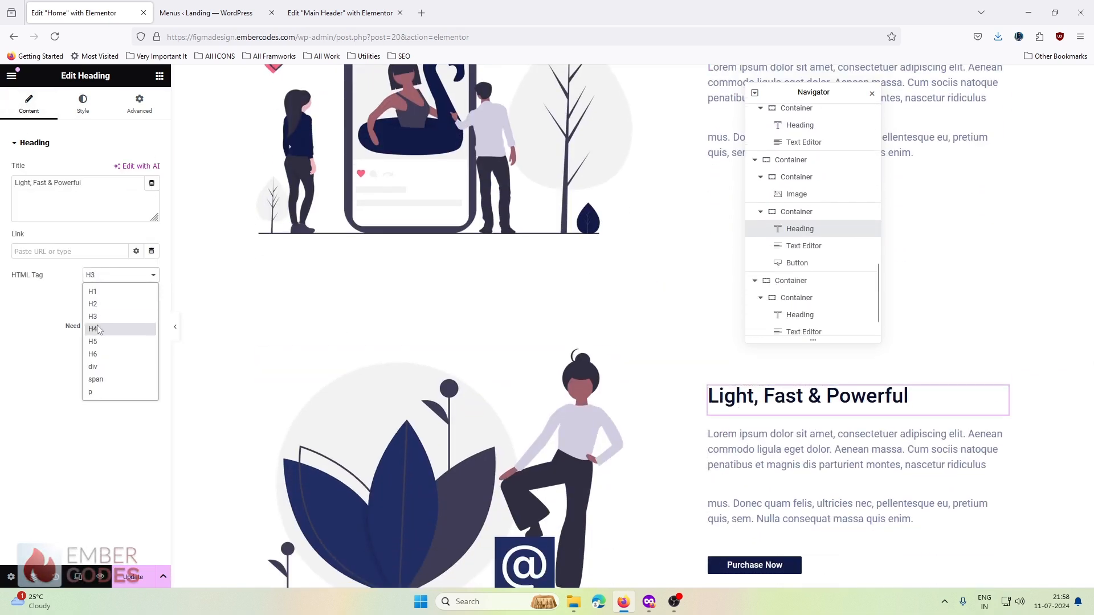
left_click(99, 329)
Change the HTML tag of the "A Price To Suit Everyone" heading to H5.
scroll(428, 272, "down", 7)
left_click(586, 274)
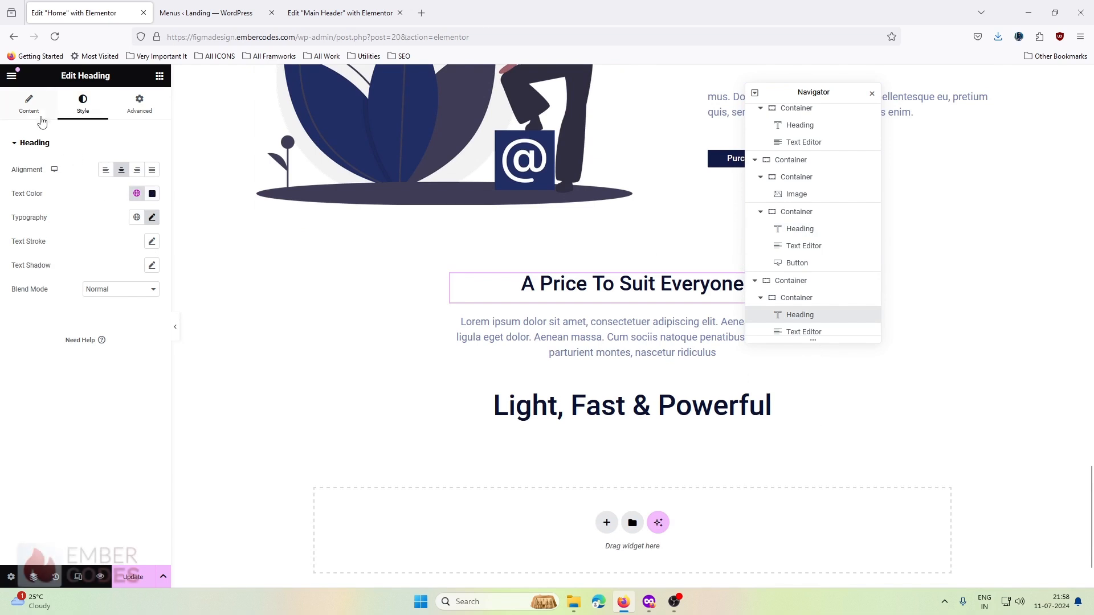
left_click(32, 108)
left_click(100, 274)
left_click(93, 342)
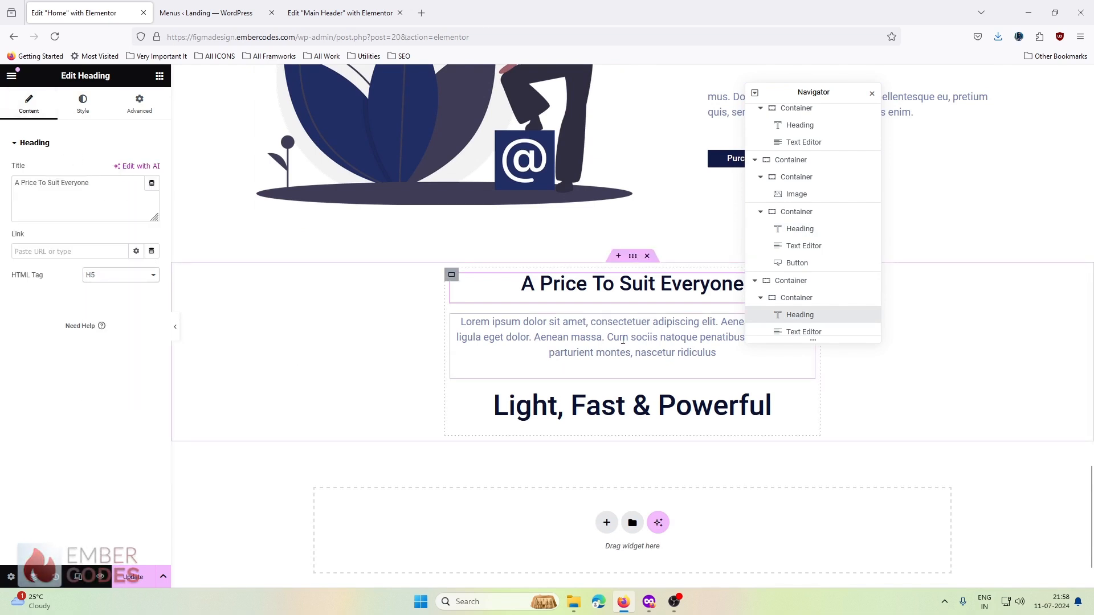
Change the HTML tag of the centred "Light, Fast & Powerful" heading in the price section to H5.
left_click(615, 339)
left_click(622, 392)
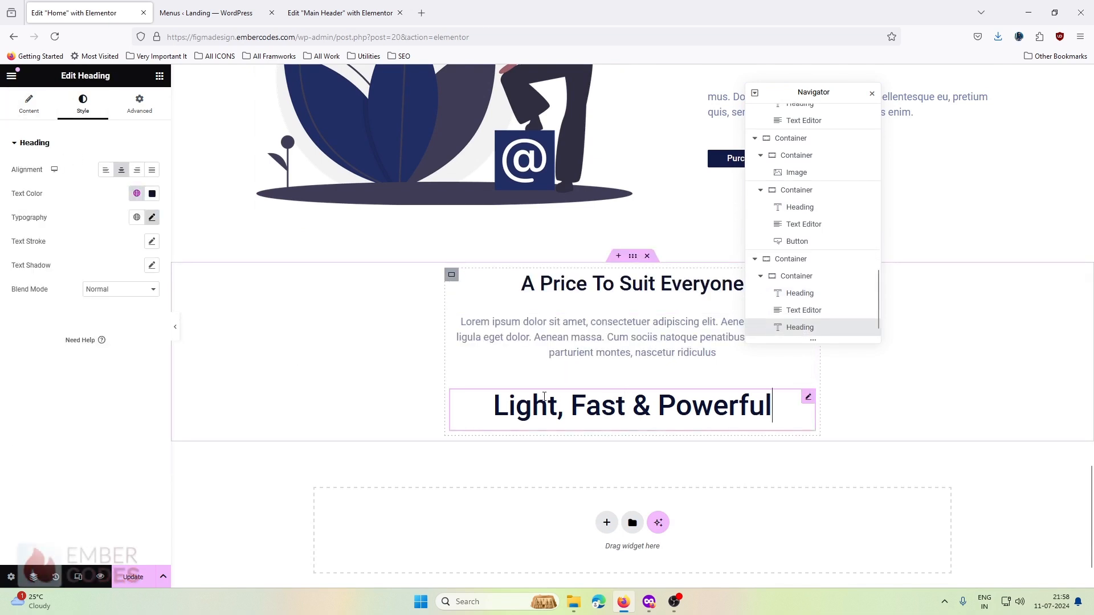
left_click(27, 109)
left_click(120, 274)
left_click(105, 342)
Check the price in the Figma design, then replace the price section's lower heading text in Elementor with "$40".
key("alt+Tab")
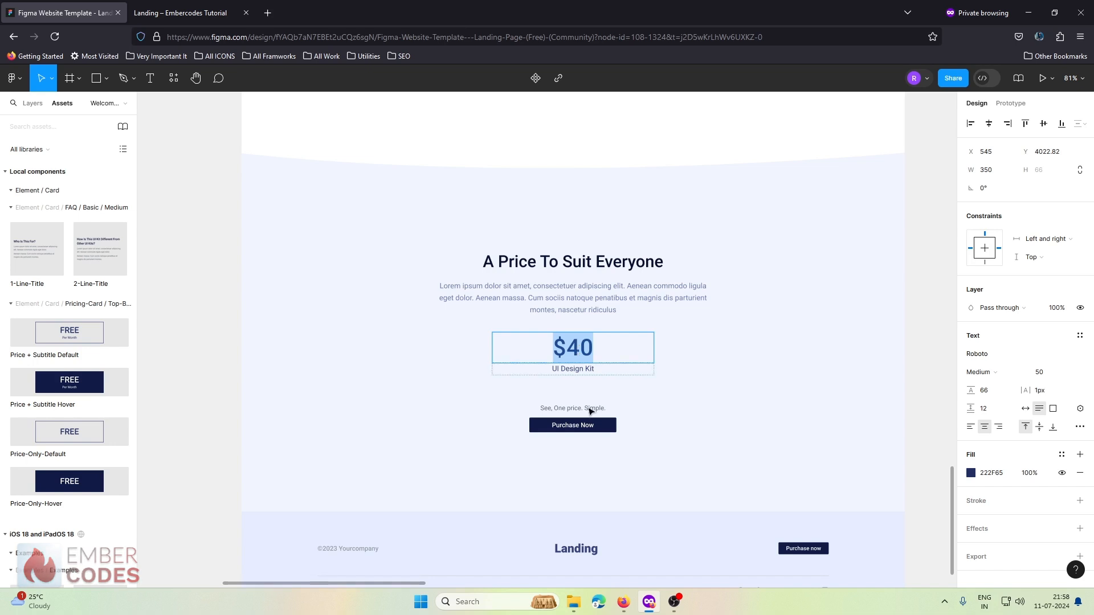
key("alt+Tab")
key("ctrl+a")
type("$40")
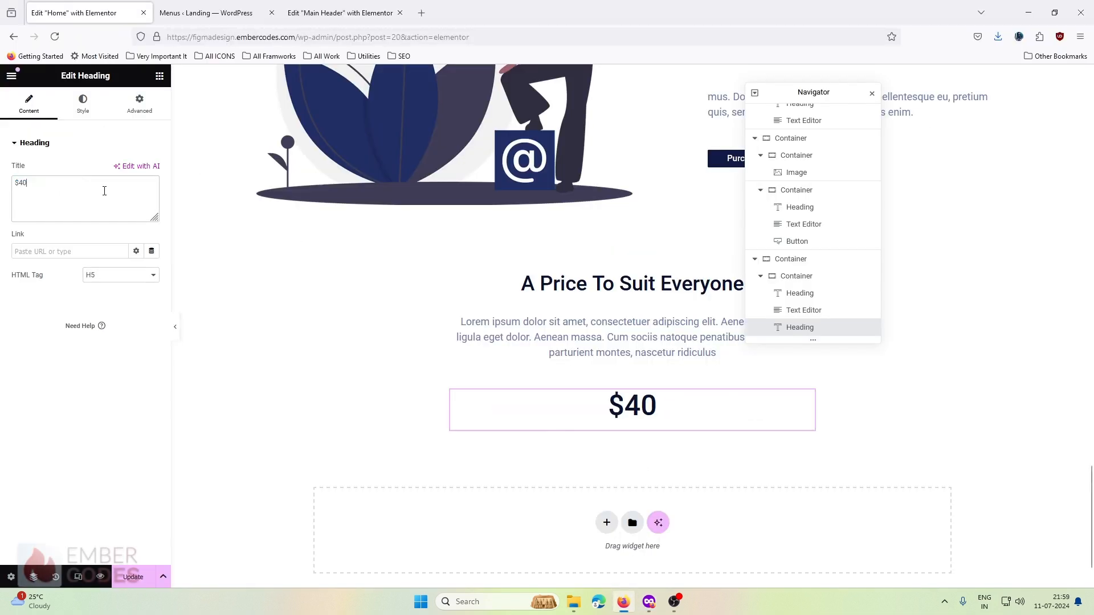
Switch to Figma, copy the "UI Design Kit" text below the price, and return to Elementor.
left_click(649, 601)
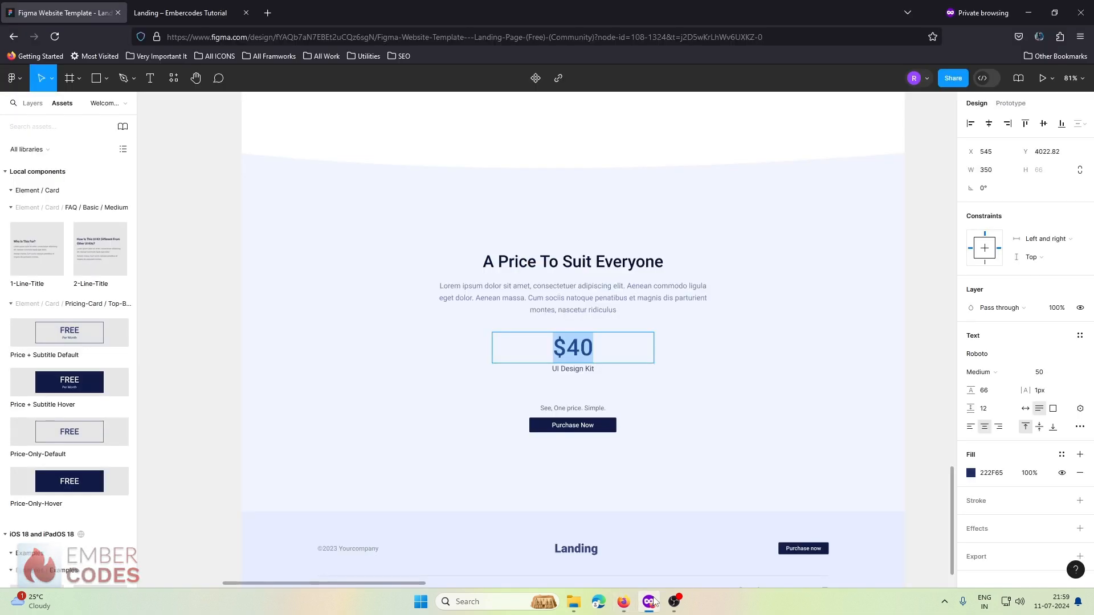
key("Escape")
left_click(567, 372)
double_click(566, 370)
key("ctrl+c")
left_click(1028, 14)
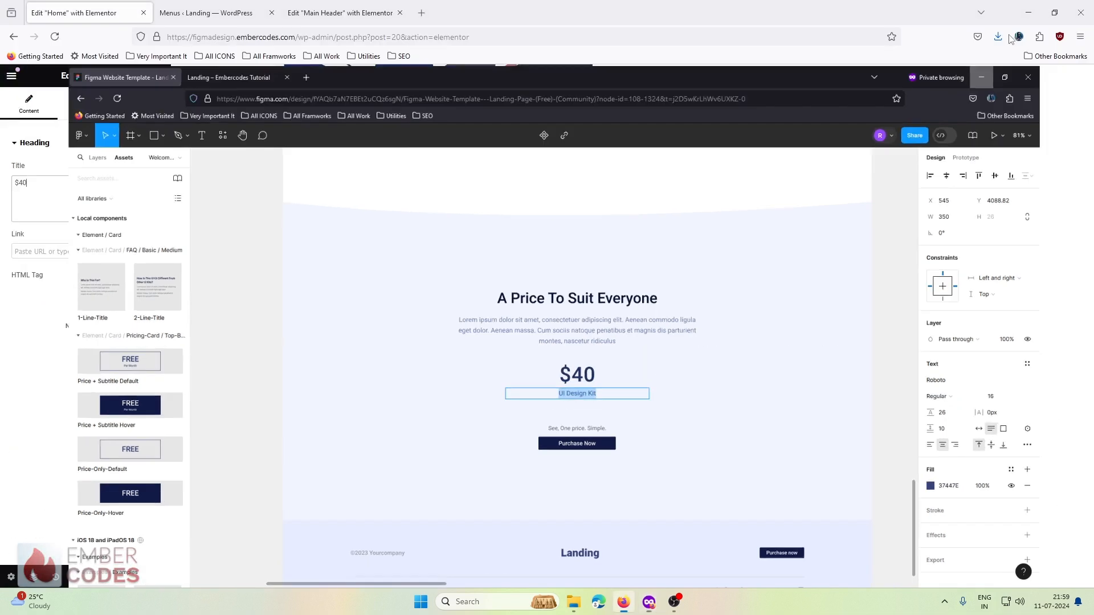
left_click(616, 346)
left_click(672, 414)
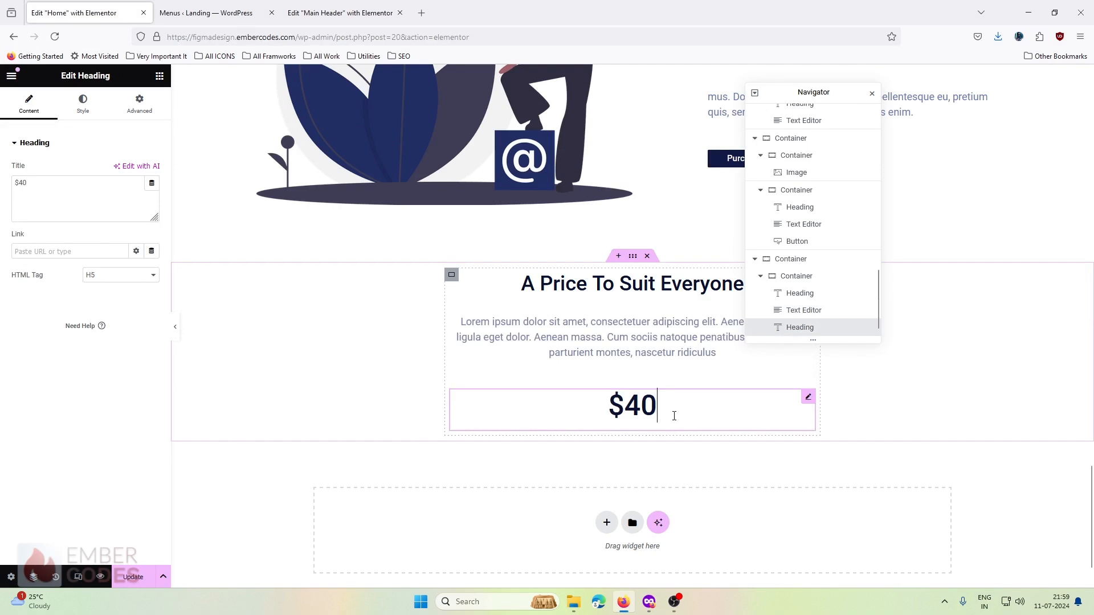
key("ctrl+v")
key("ctrl+z")
Duplicate the price section's paragraph text and place the copy below the $40 heading.
left_click(649, 342)
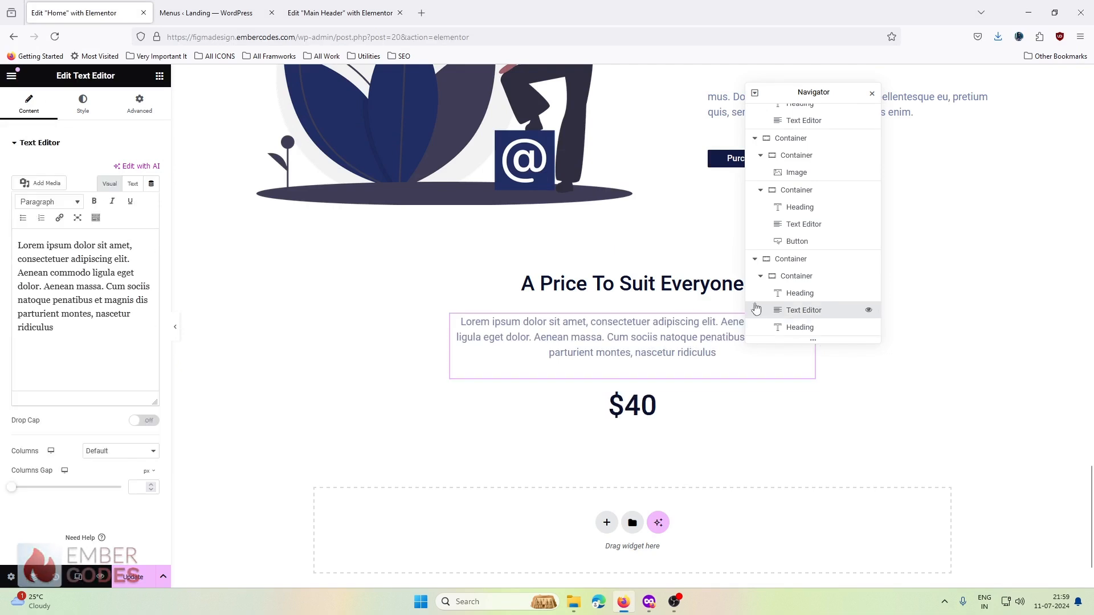
right_click(650, 342)
left_click(671, 374)
left_click_drag(808, 397, 758, 495)
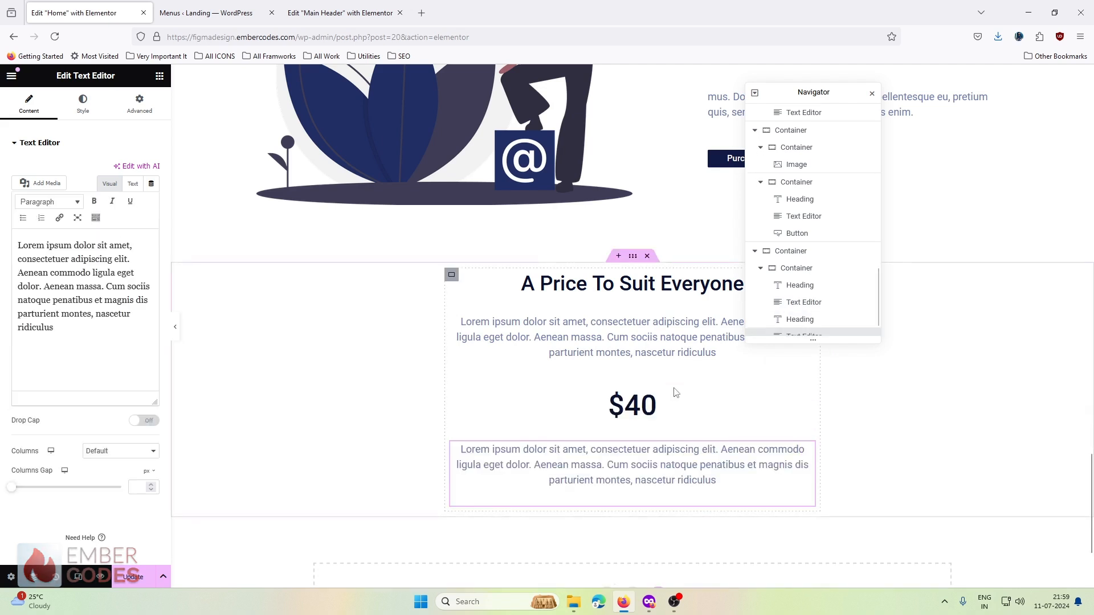
Set the bottom margin of the $40 heading to 0 px.
scroll(674, 391, "down", 1)
left_click(664, 348)
left_click(127, 100)
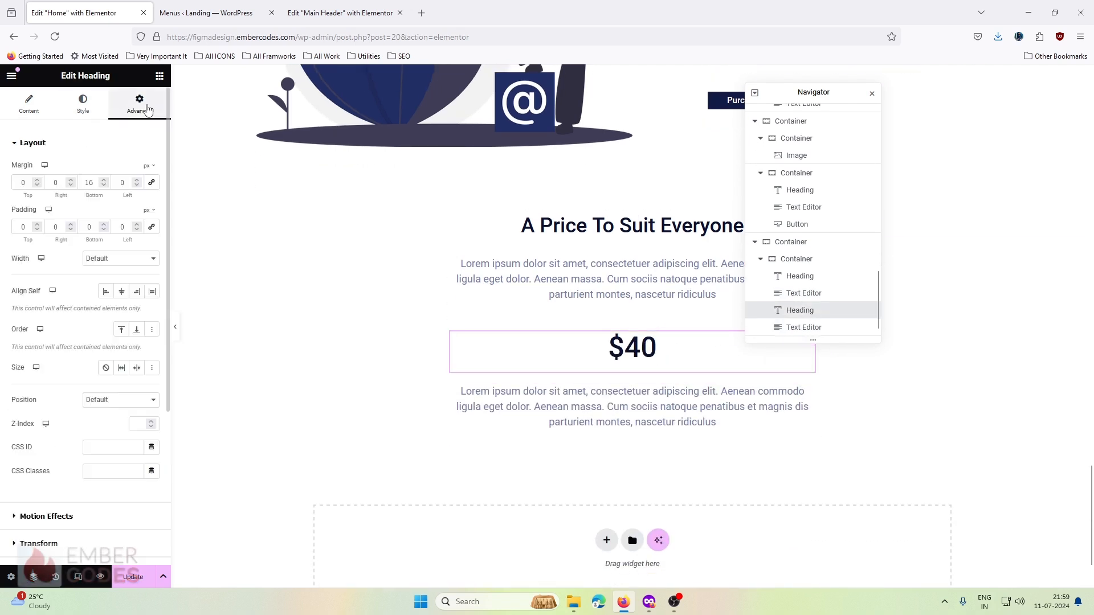
key("BackSpace")
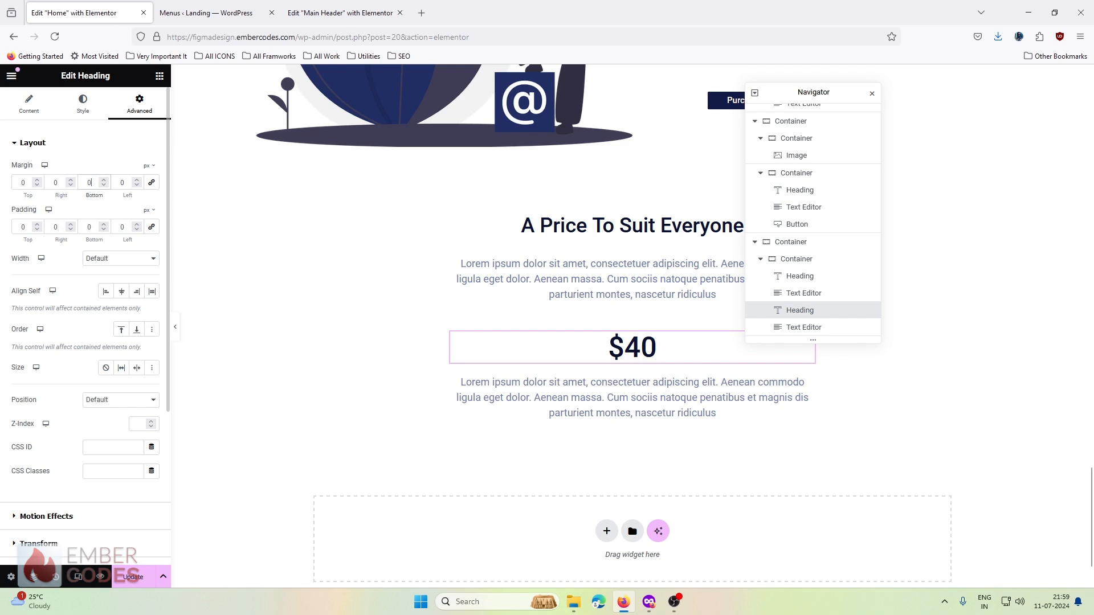
Set the margins of the duplicated paragraph below $40 to 0 px and replace its text with the copied "UI Design Kit".
left_click(601, 430)
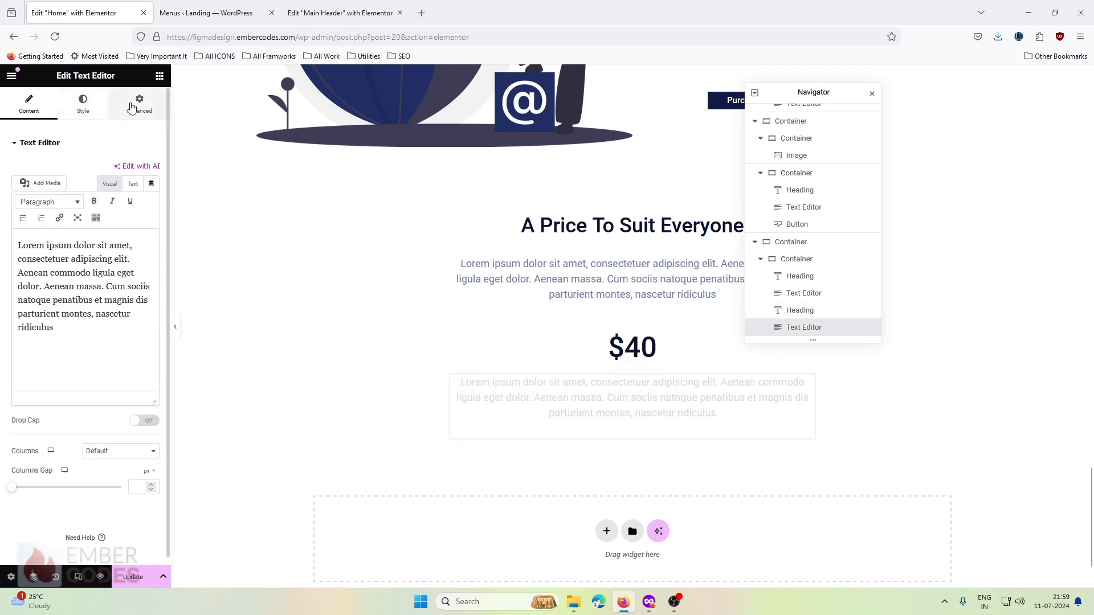
left_click(139, 103)
left_click(633, 397)
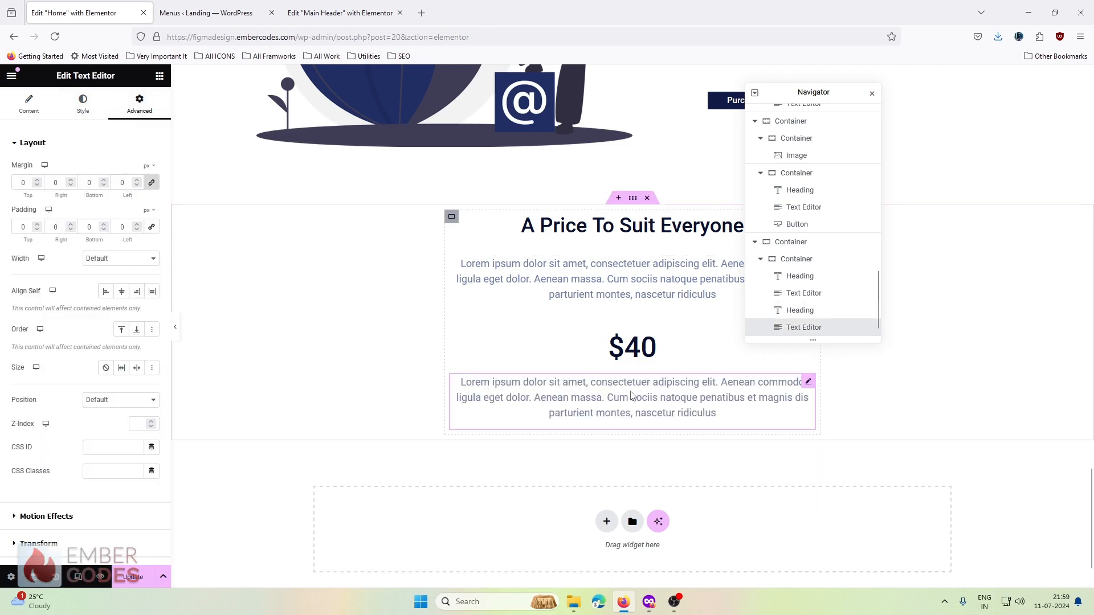
triple_click(634, 395)
key("ctrl+v")
Select the "UI Design Kit" text below the price and switch its content to the HTML source view.
left_click(536, 335)
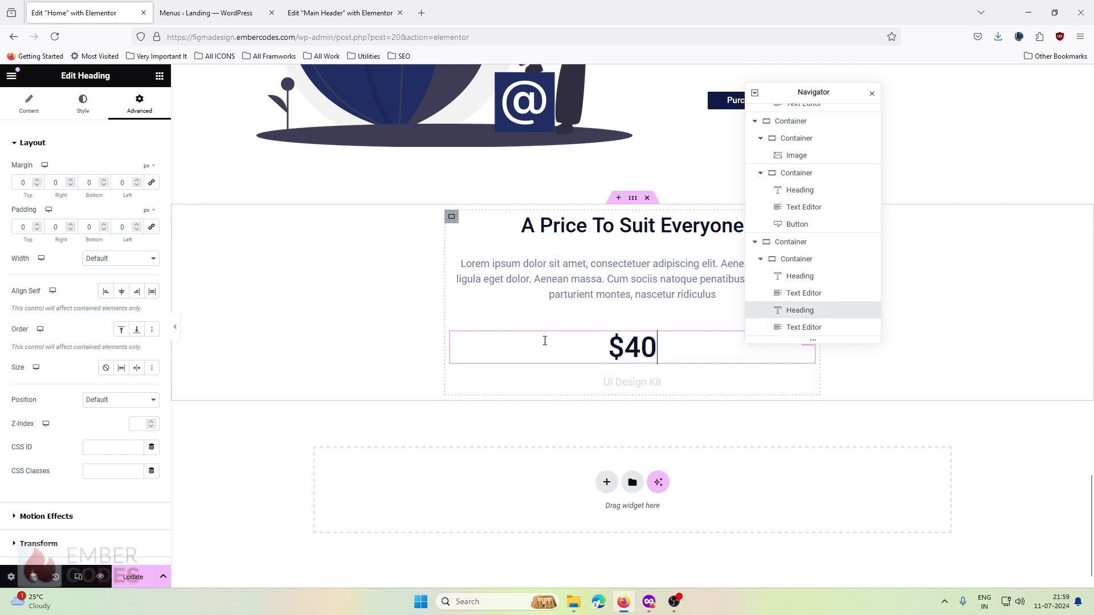
left_click(608, 378)
left_click(589, 342)
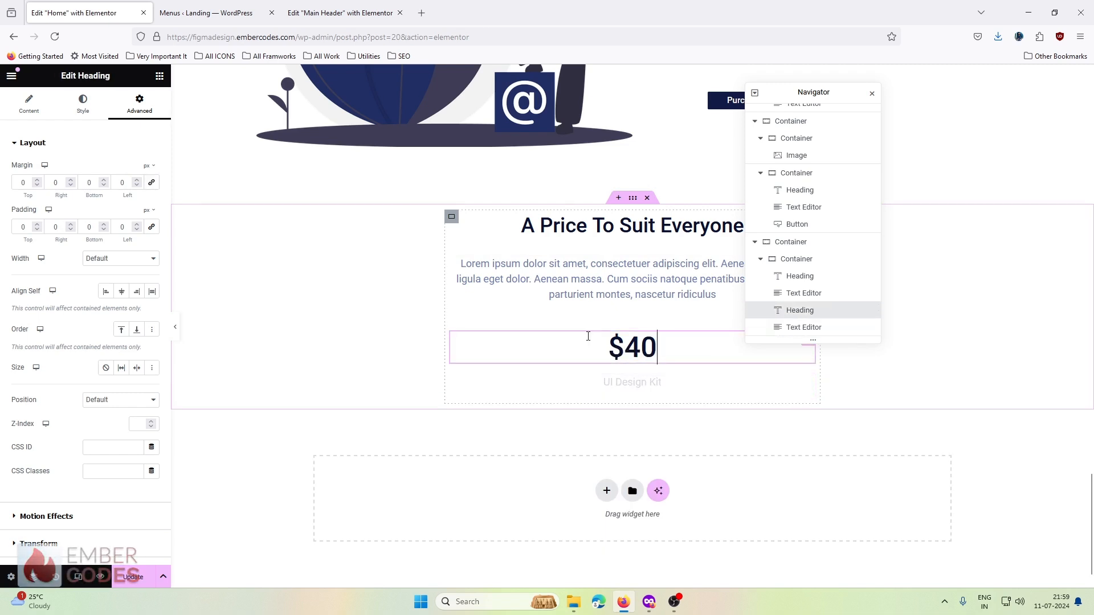
left_click(621, 388)
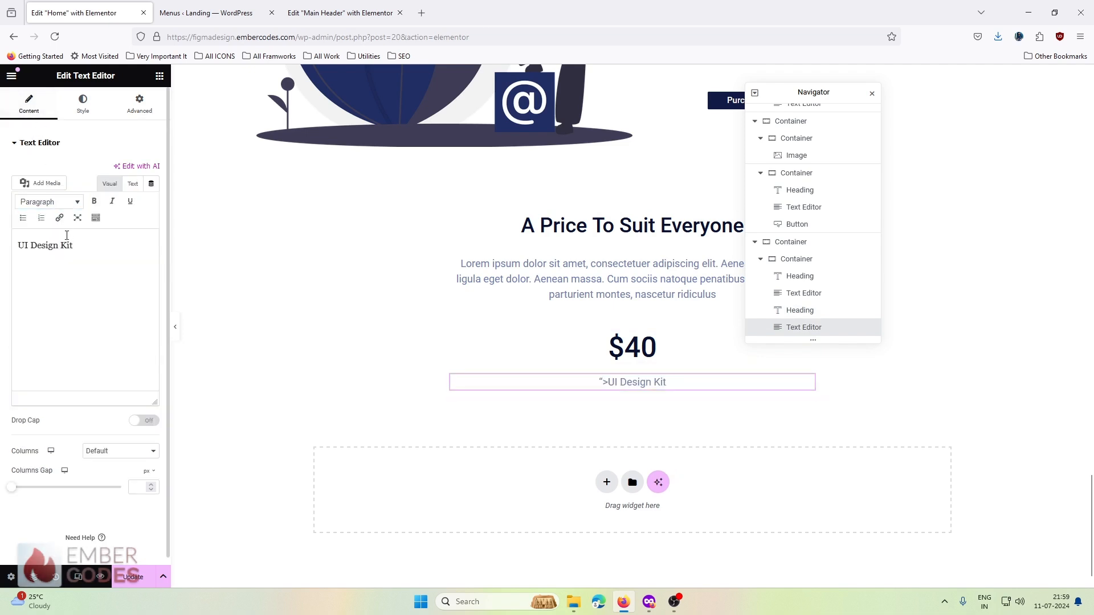
left_click(135, 184)
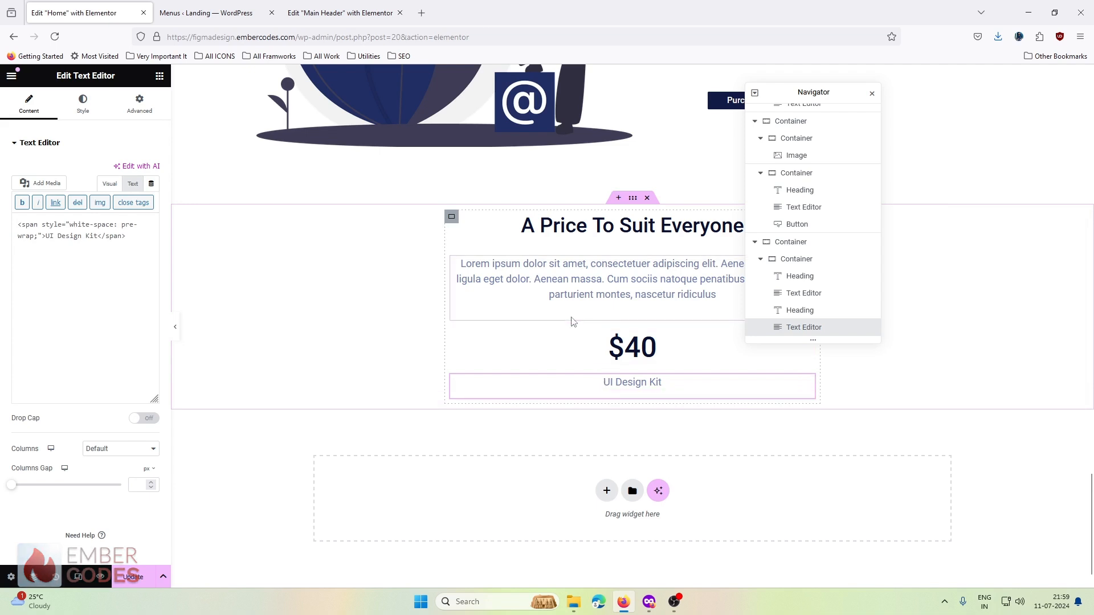
Reselect the "UI Design Kit" text below the $40 heading and duplicate it.
left_click(572, 314)
left_click(538, 343)
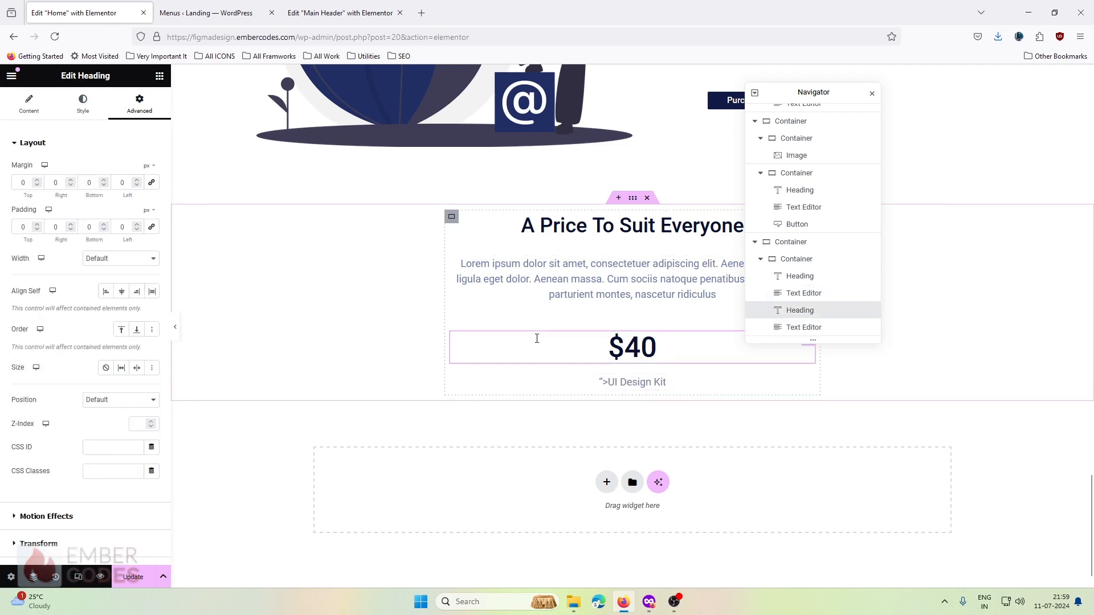
left_click(617, 384)
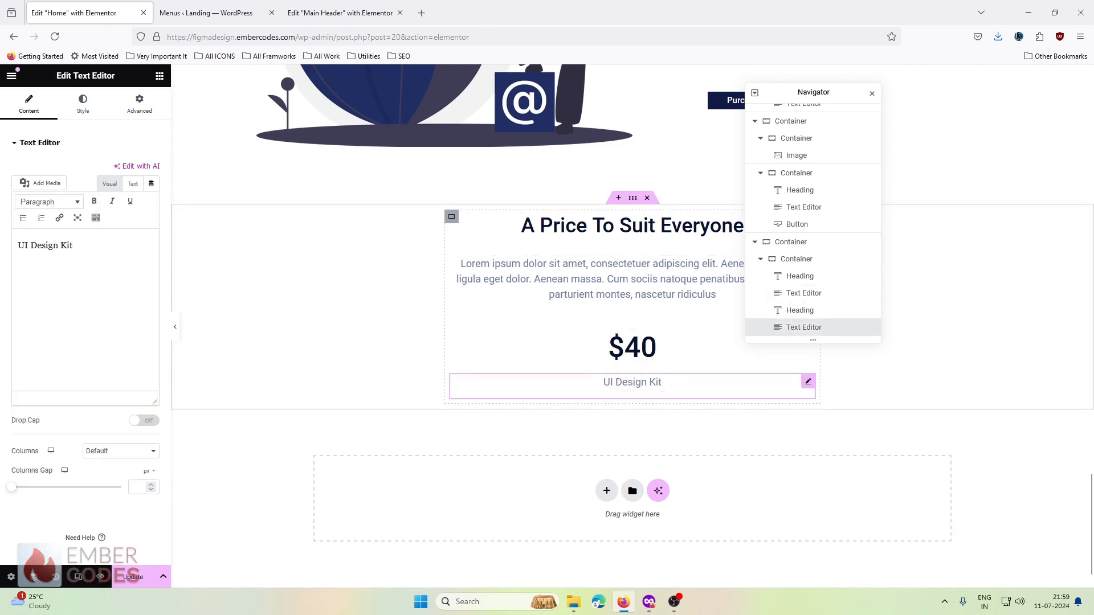
right_click(621, 403)
right_click(607, 384)
left_click(606, 385)
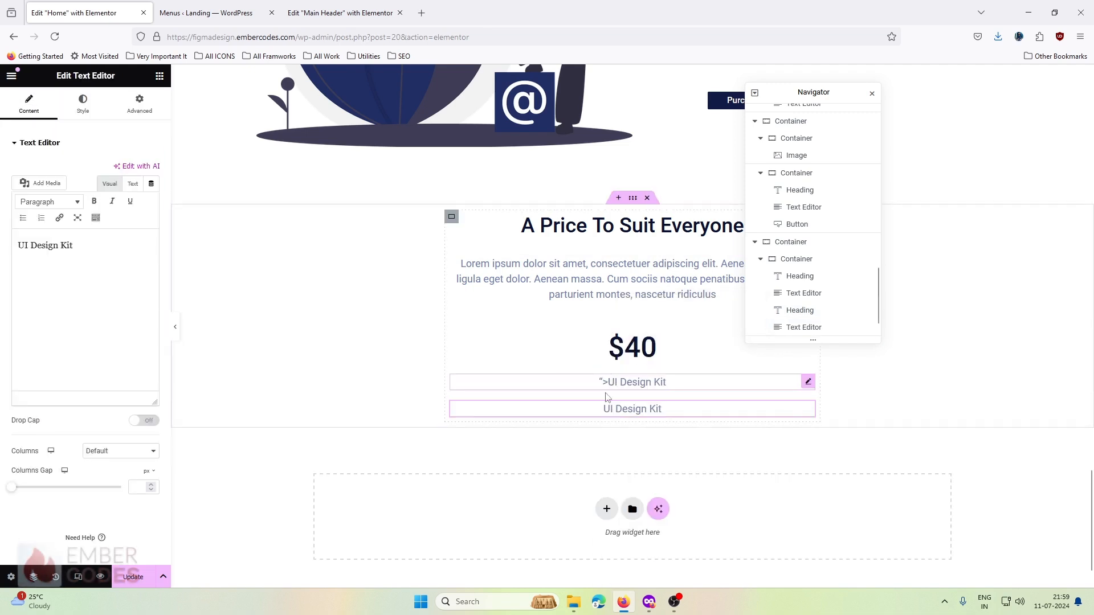
Copy "See, One price. Simple." from the Figma design and replace the duplicated text in Elementor with it.
left_click(649, 602)
double_click(553, 408)
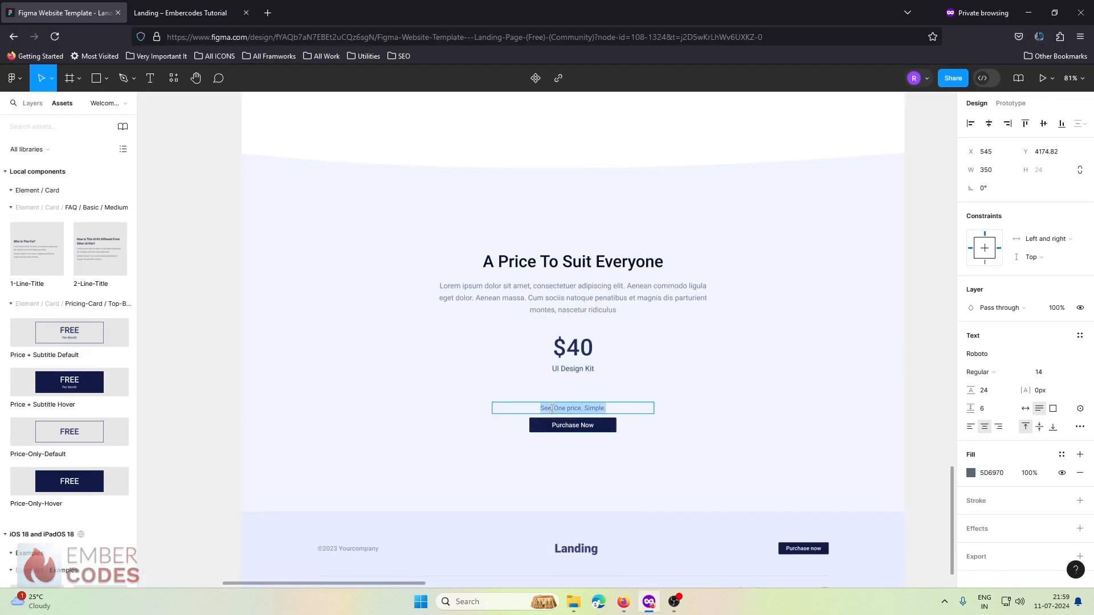
key("ctrl+c")
left_click(624, 602)
key("ctrl+a")
key("ctrl+v")
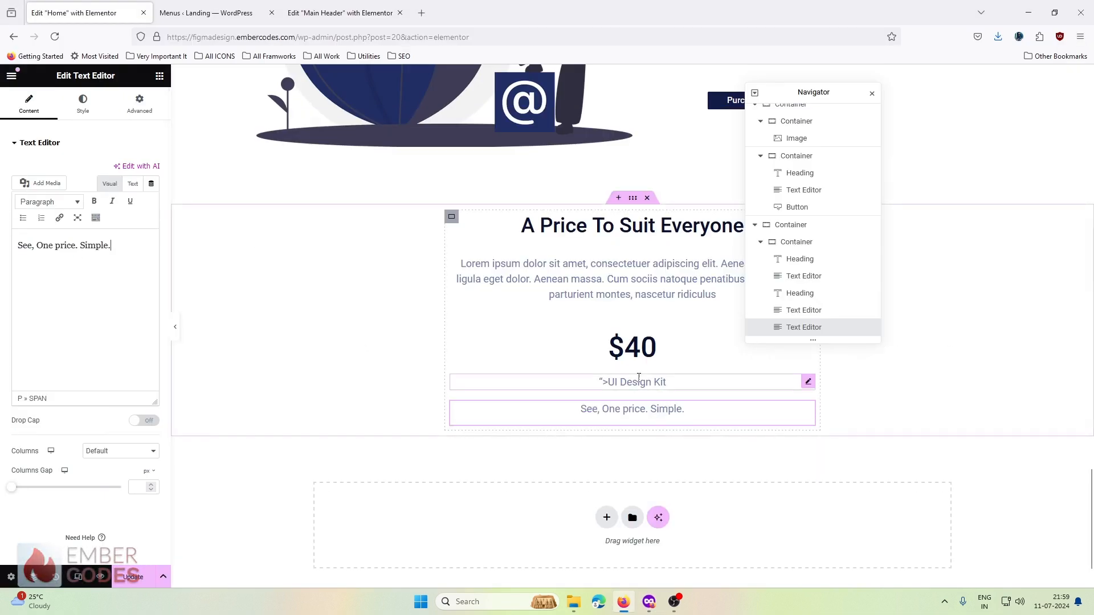
Set the bottom margin of the "UI Design Kit" text to 40 px, keeping its other margins at 0.
left_click(632, 382)
left_click(131, 105)
left_click(87, 182)
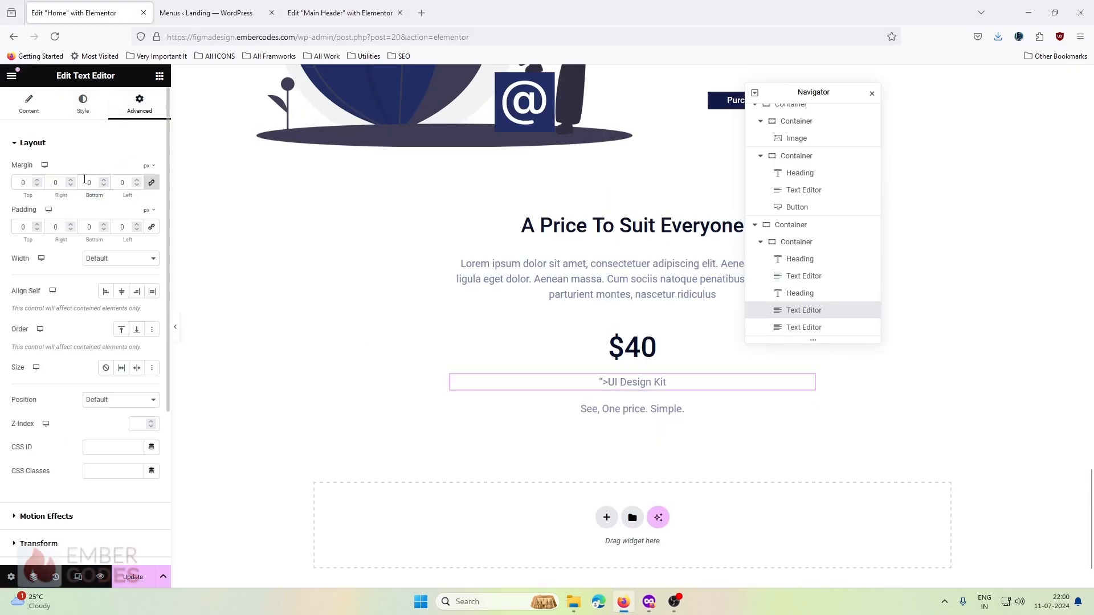
type("40")
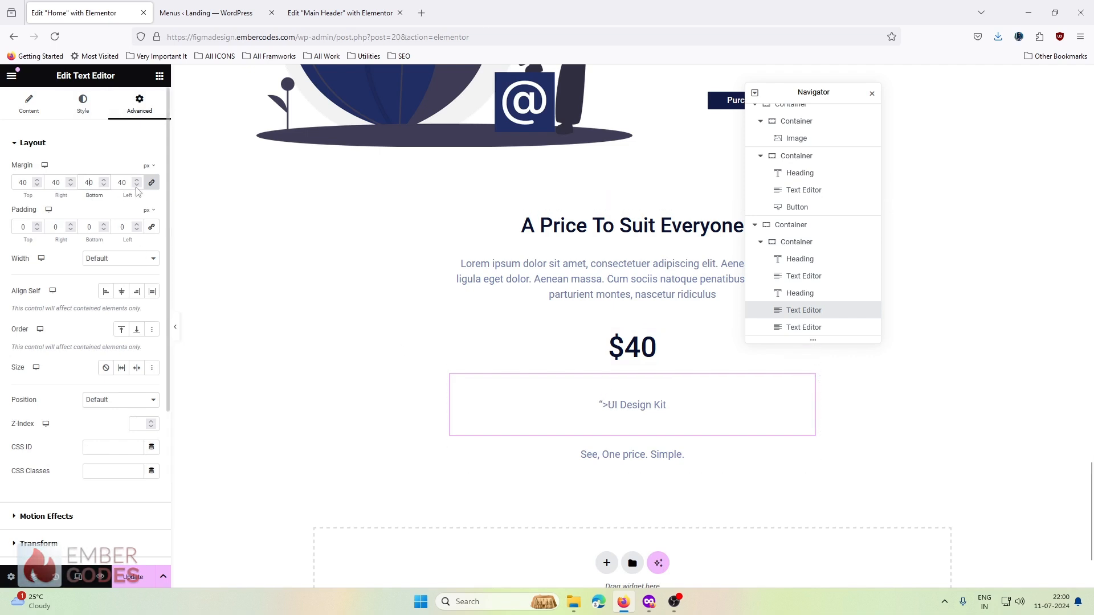
double_click(91, 184)
type("0")
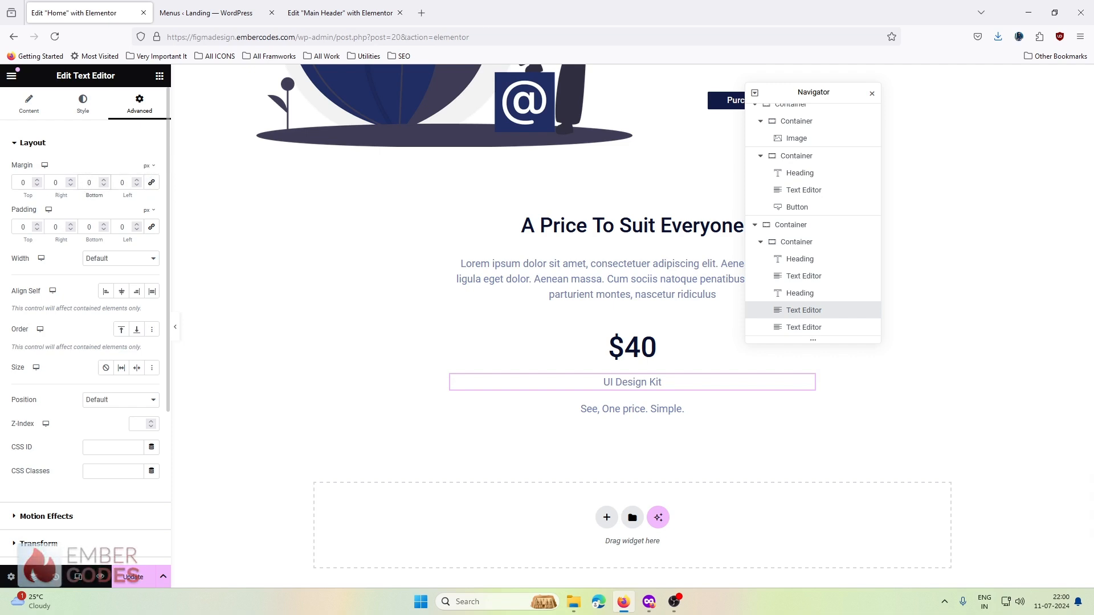
Add the saved global button below the "See, One price. Simple." text and unlink it from the global widget.
left_click(684, 438)
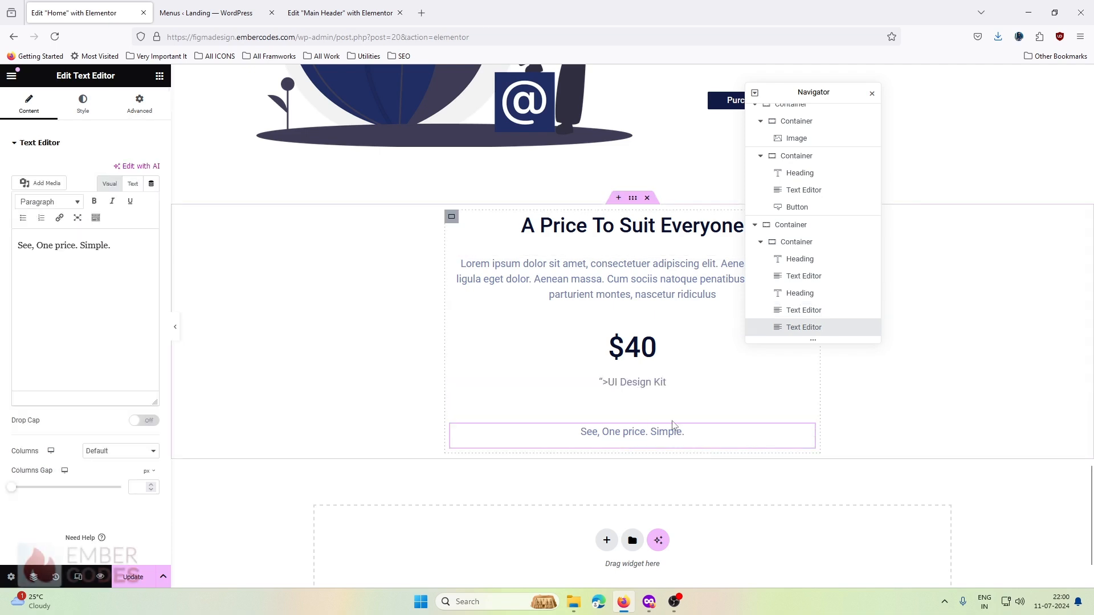
left_click(149, 105)
left_click(160, 76)
left_click(130, 96)
left_click_drag(46, 169, 650, 448)
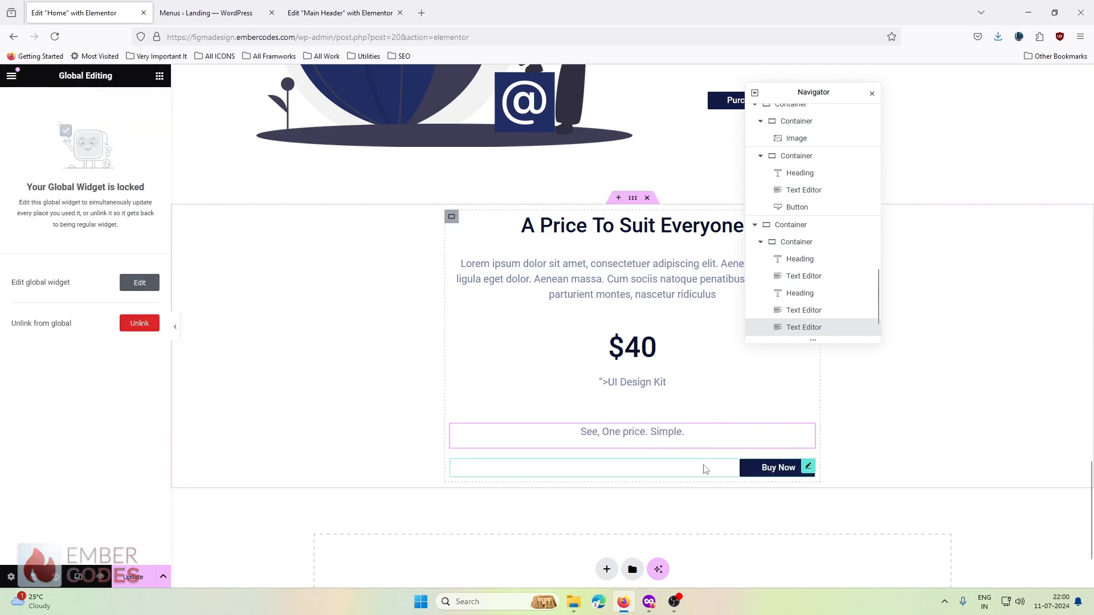
left_click(139, 323)
left_click(629, 354)
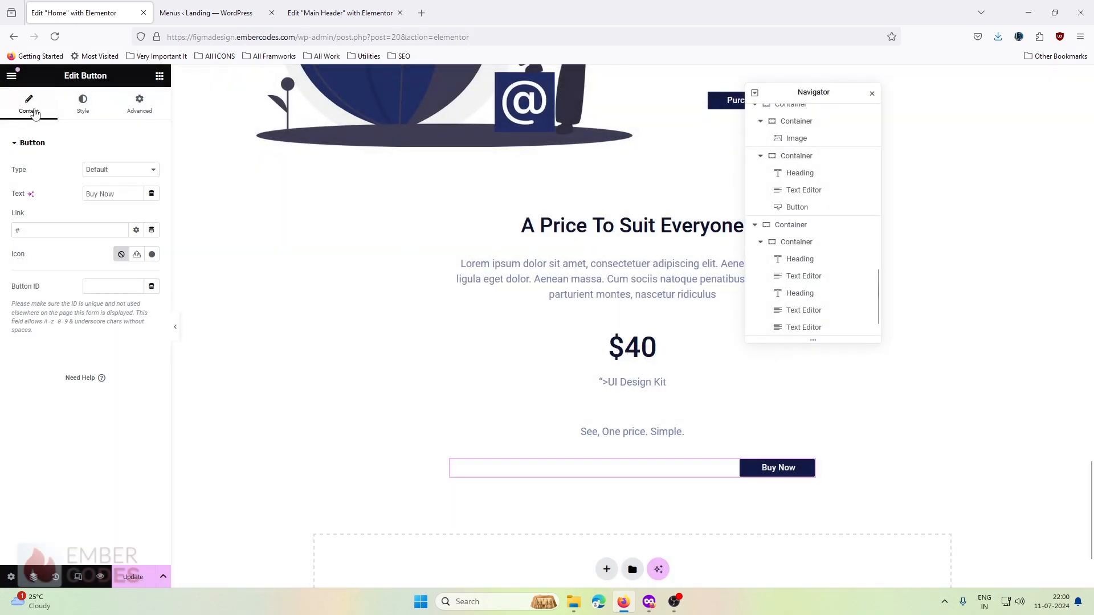
Centre the new button and change its text to "Purchase Now" to match the Figma design.
left_click(107, 171)
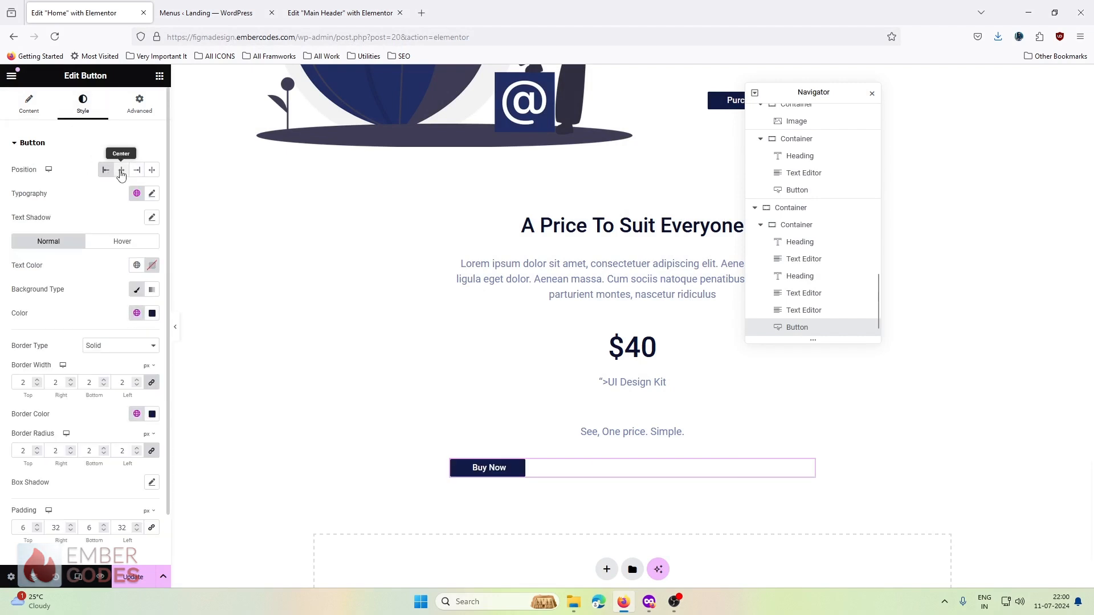
left_click(122, 170)
left_click(649, 602)
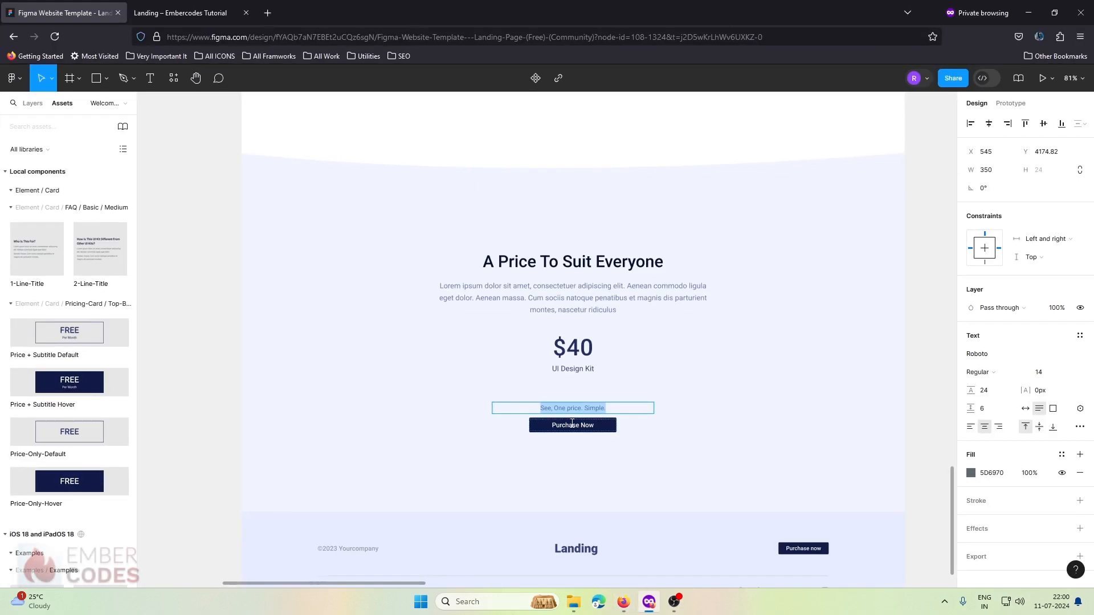
left_click(626, 607)
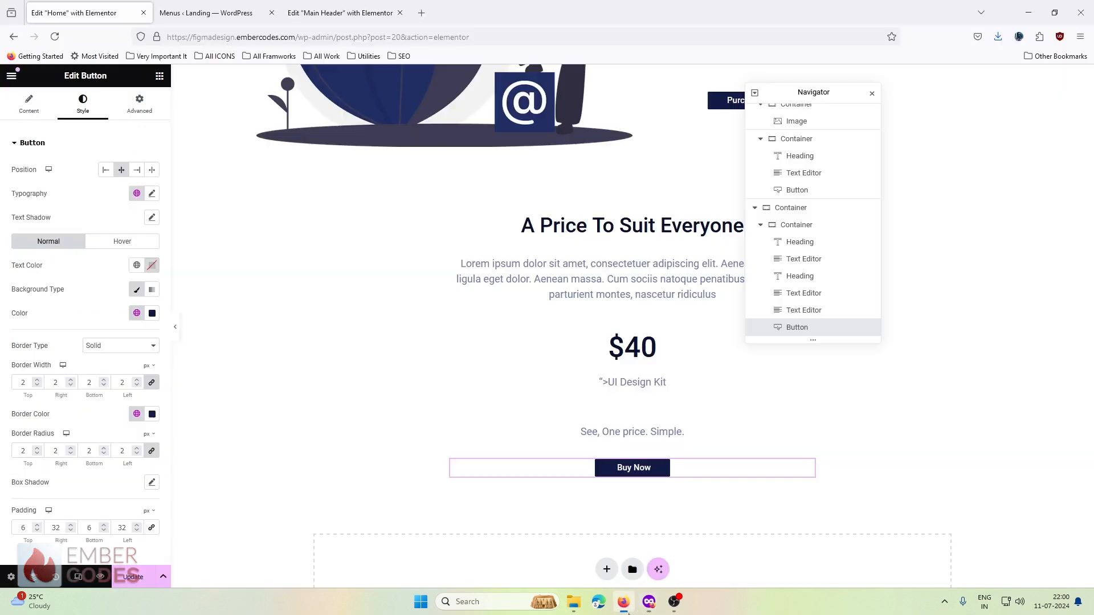
left_click(34, 107)
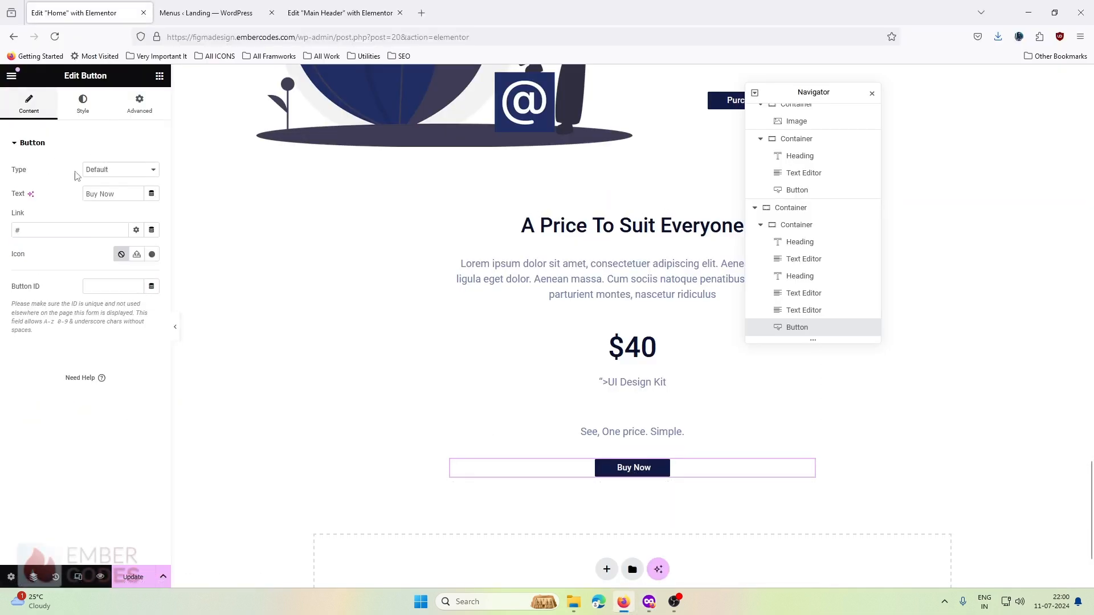
type("Purchase Now")
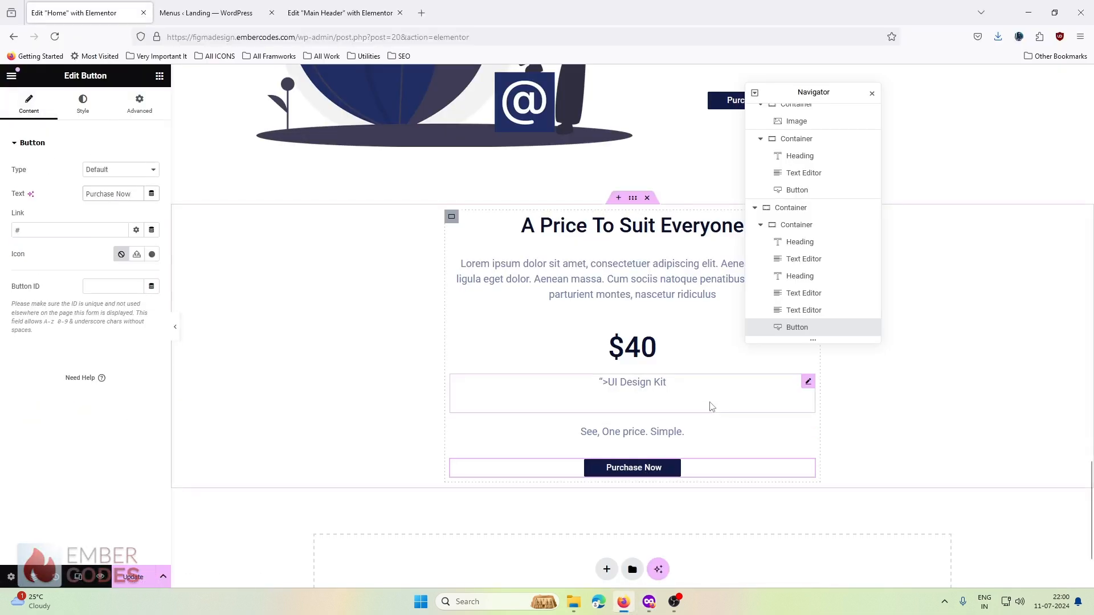
Delete the faulty "UI Design Kit" text widget below the $40 heading.
left_click(634, 377)
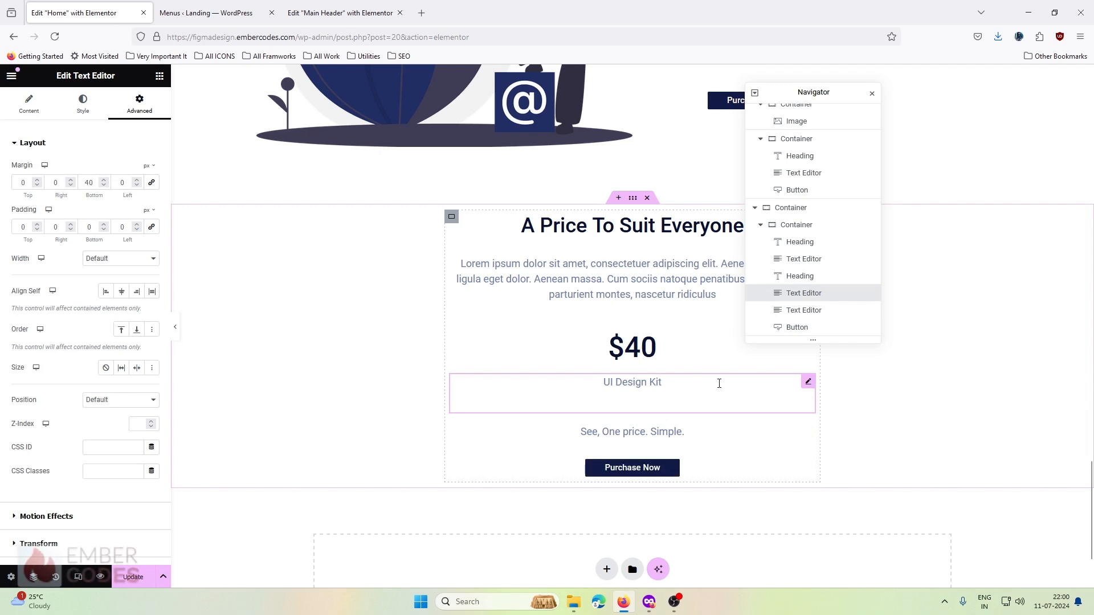
left_click(655, 349)
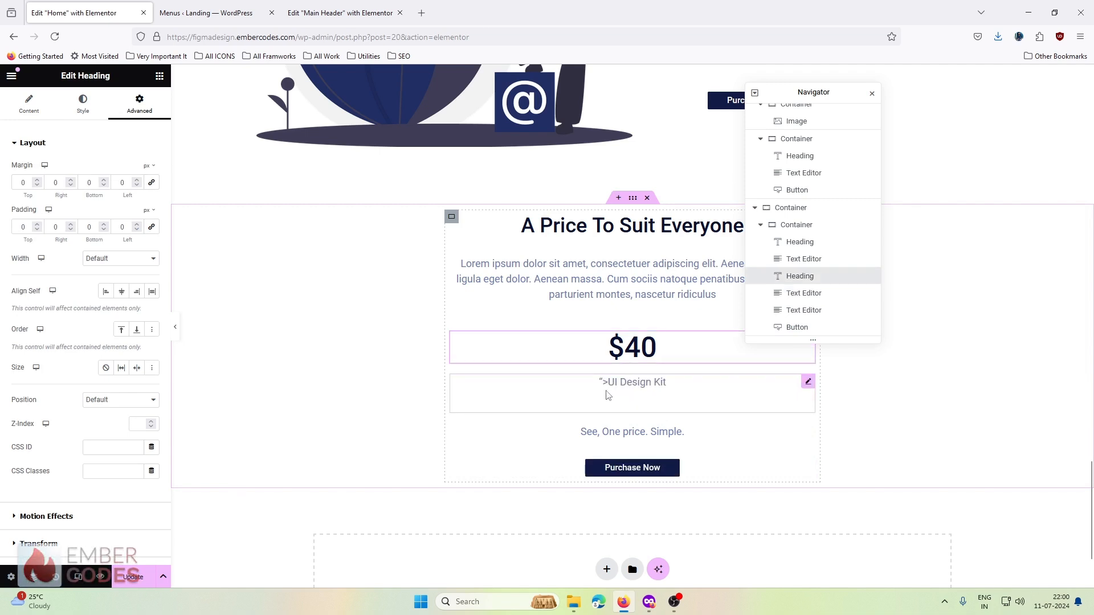
left_click(809, 383)
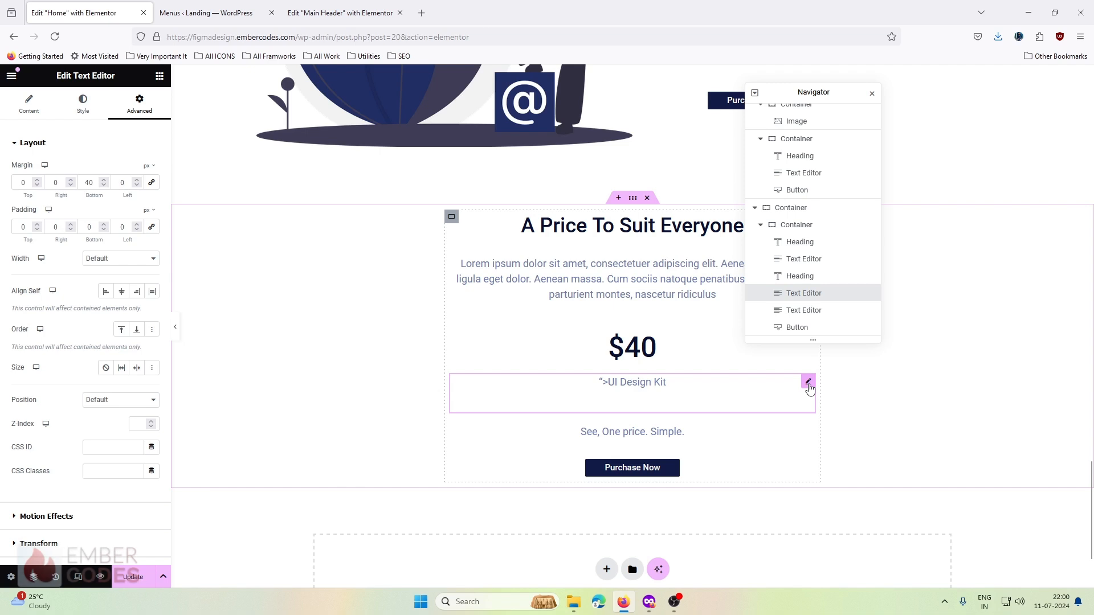
key("Delete")
Duplicate the "See, One price. Simple." text and replace the upper copy's content with "UI Design Kit" copied from the Figma design.
left_click(809, 383)
right_click(810, 385)
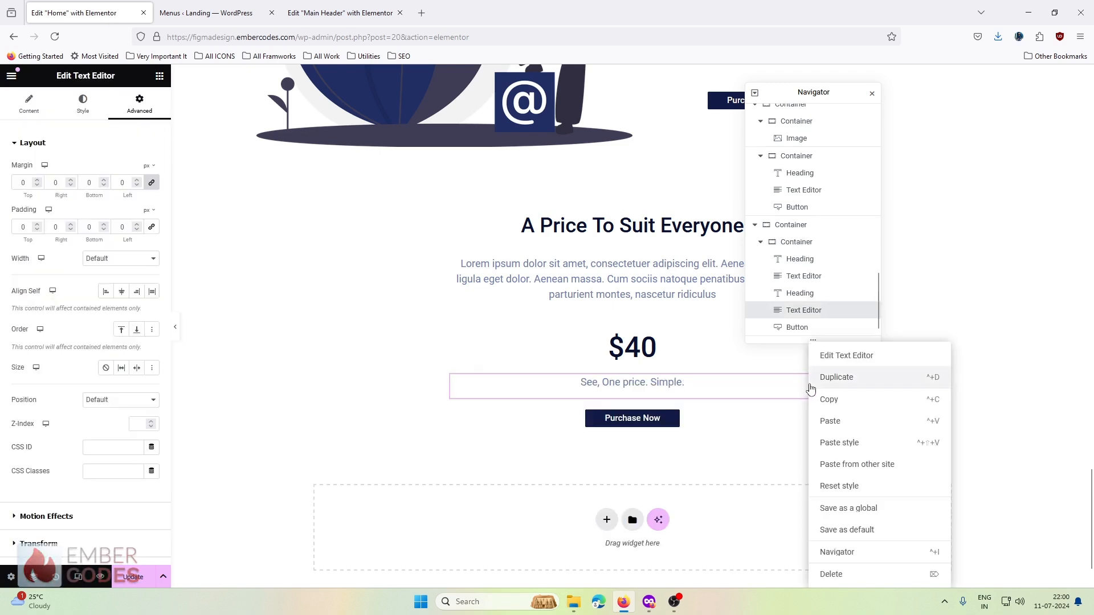
left_click(829, 383)
left_click(649, 602)
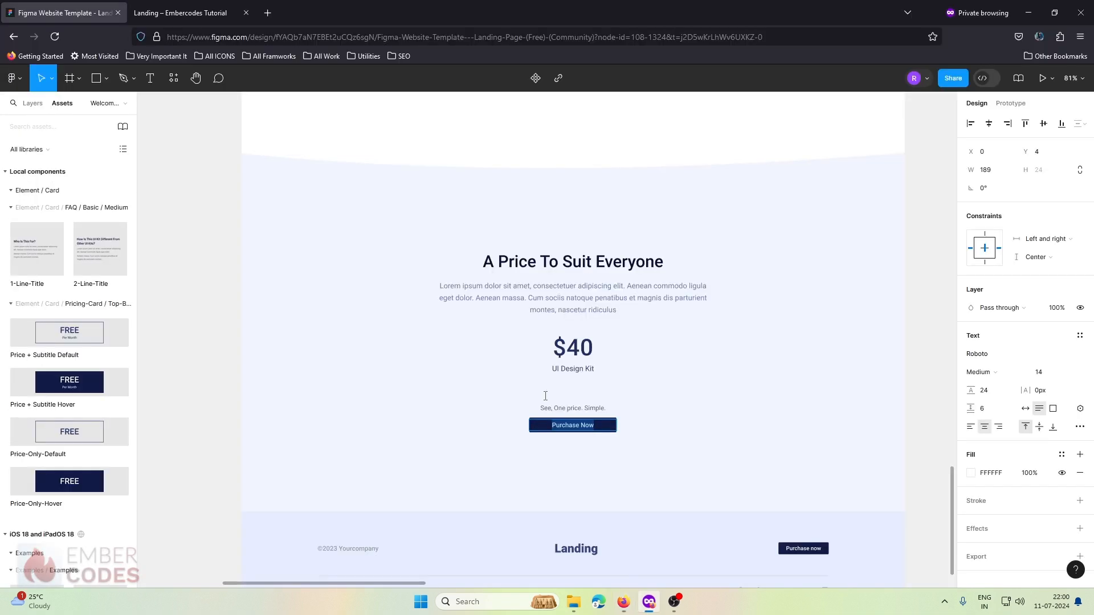
double_click(563, 371)
key("ctrl+c")
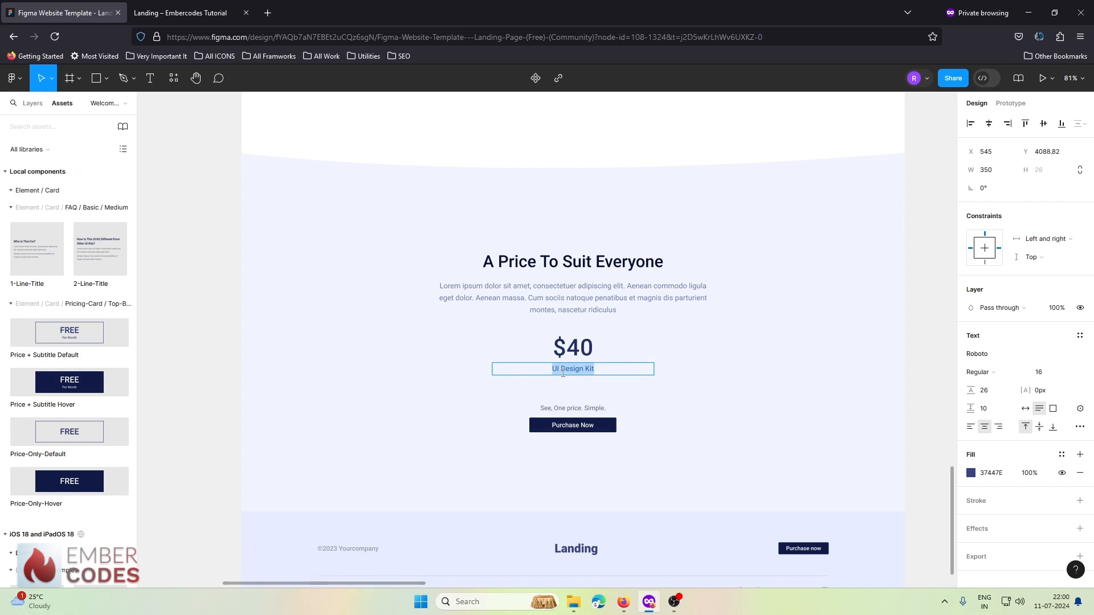
left_click(650, 595)
left_click(28, 105)
left_click(77, 245)
key("ctrl+v")
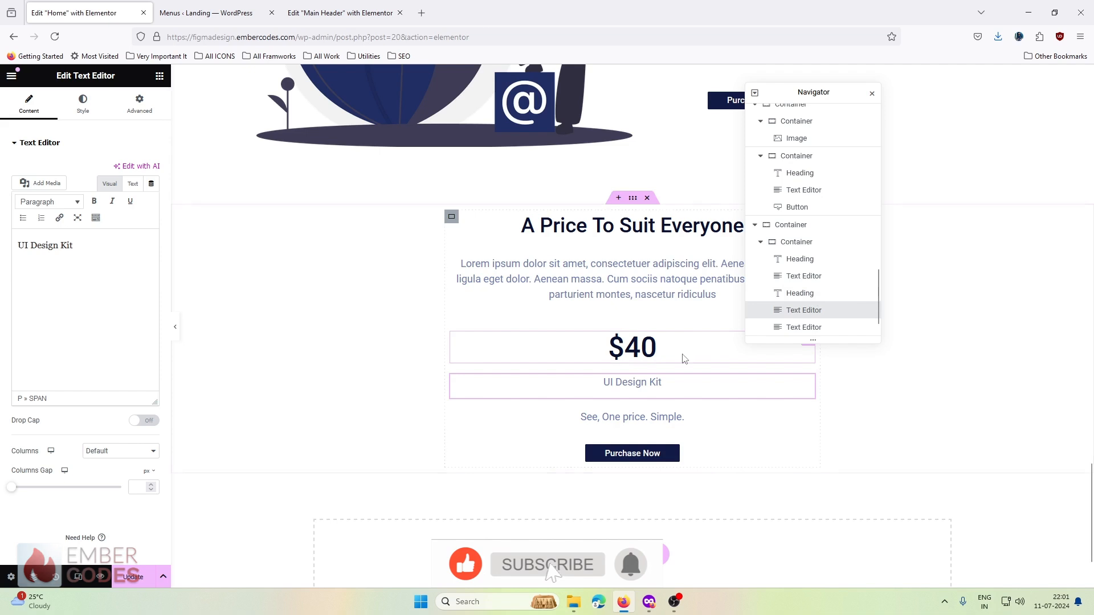
Set the bottom margin of the "UI Design Kit" text to 40 px and check the margins of its neighbouring widgets.
left_click(139, 106)
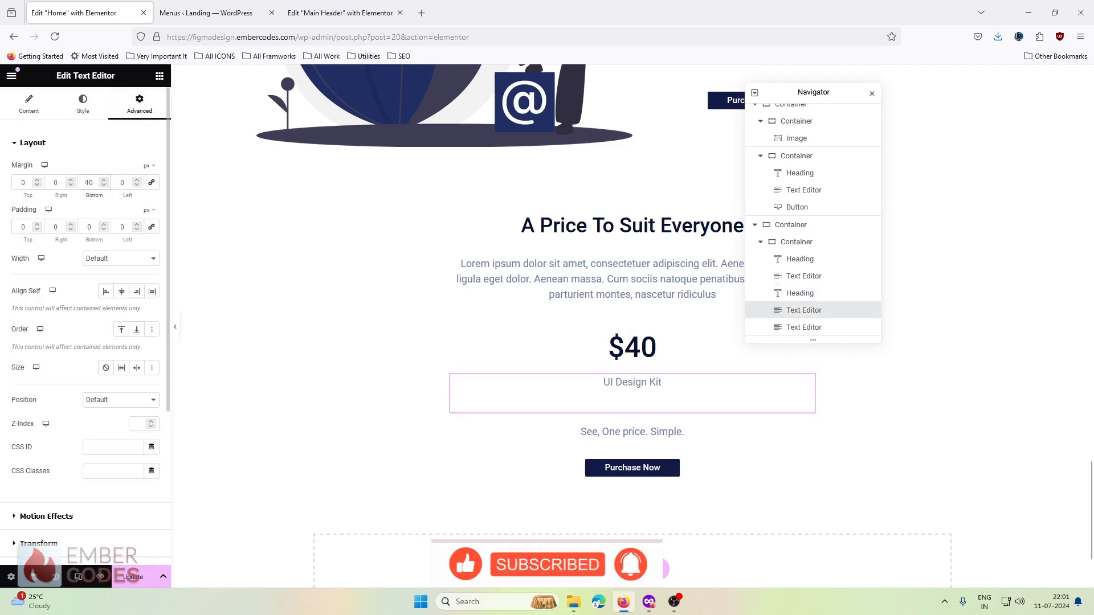
left_click(633, 347)
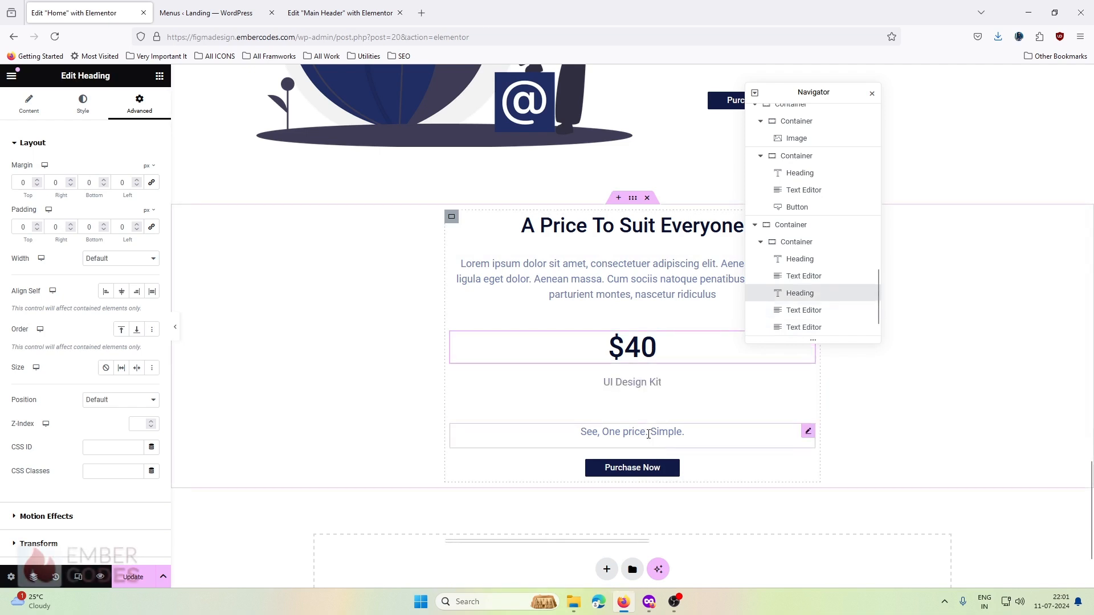
left_click(752, 436)
left_click(140, 106)
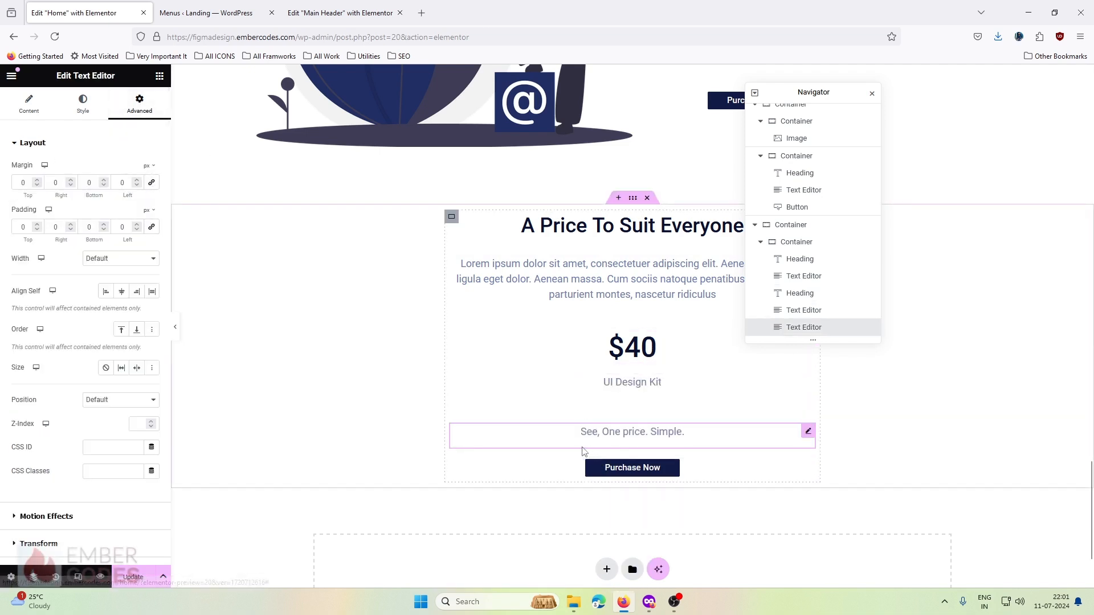
Set the column and row gaps of the price section's inner container to 0 px and close the Navigator.
left_click(797, 241)
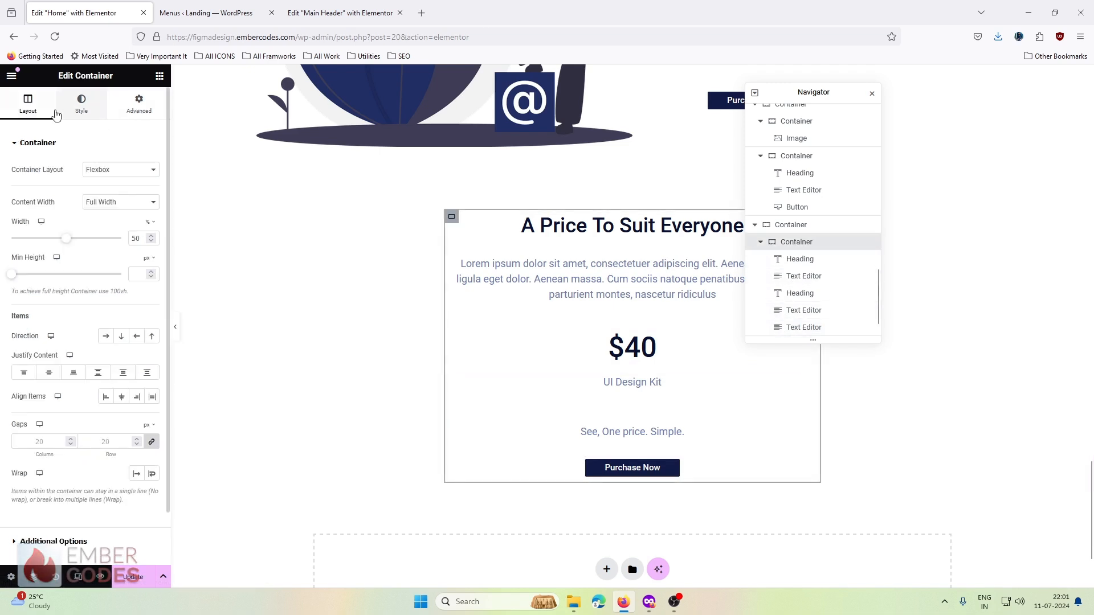
type("0")
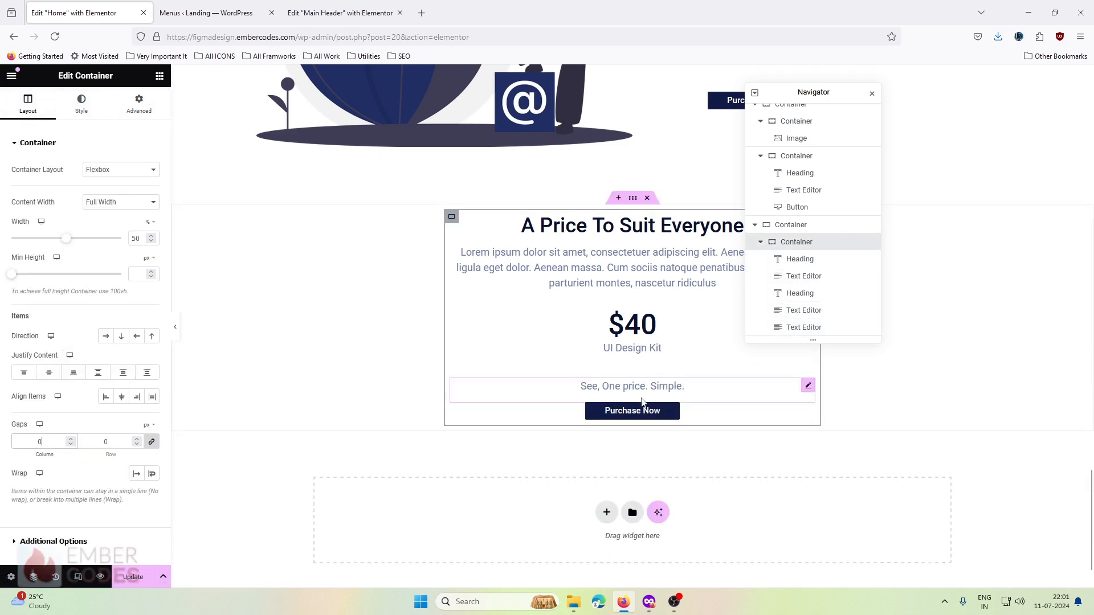
left_click_drag(812, 93, 1015, 88)
left_click(1085, 76)
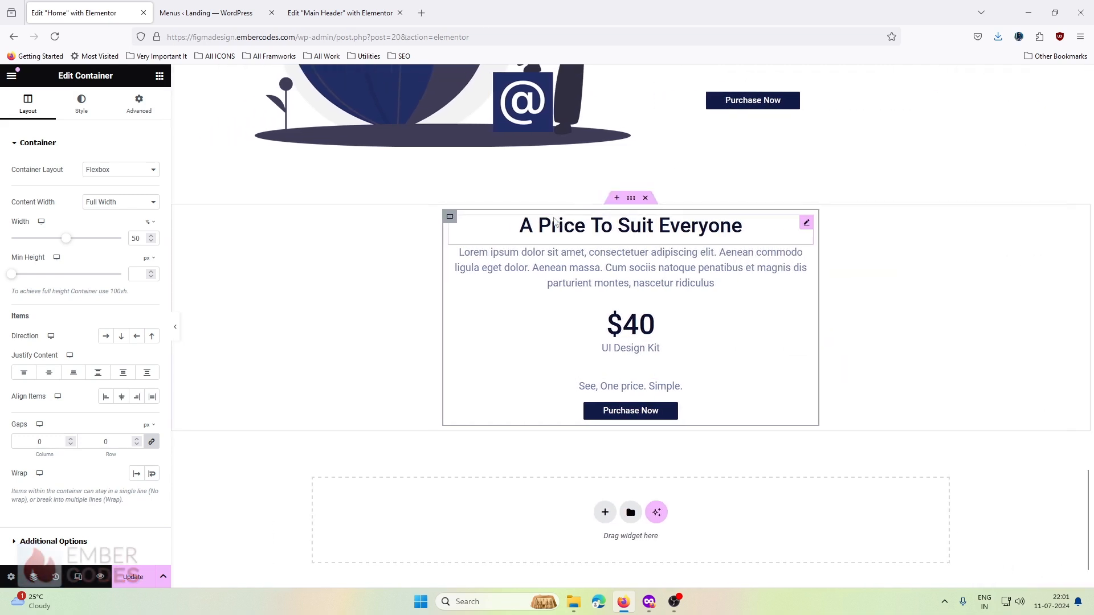
Unlink the margins and padding of the price section's outer container and set its top padding to 140 px and bottom padding to 120 px.
left_click(217, 276)
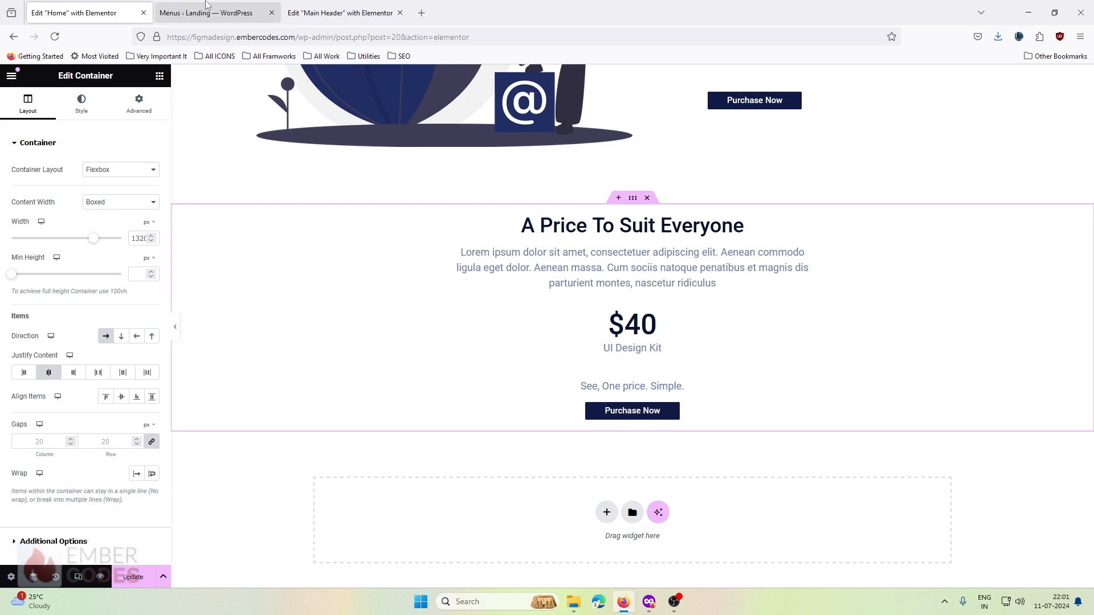
left_click(127, 108)
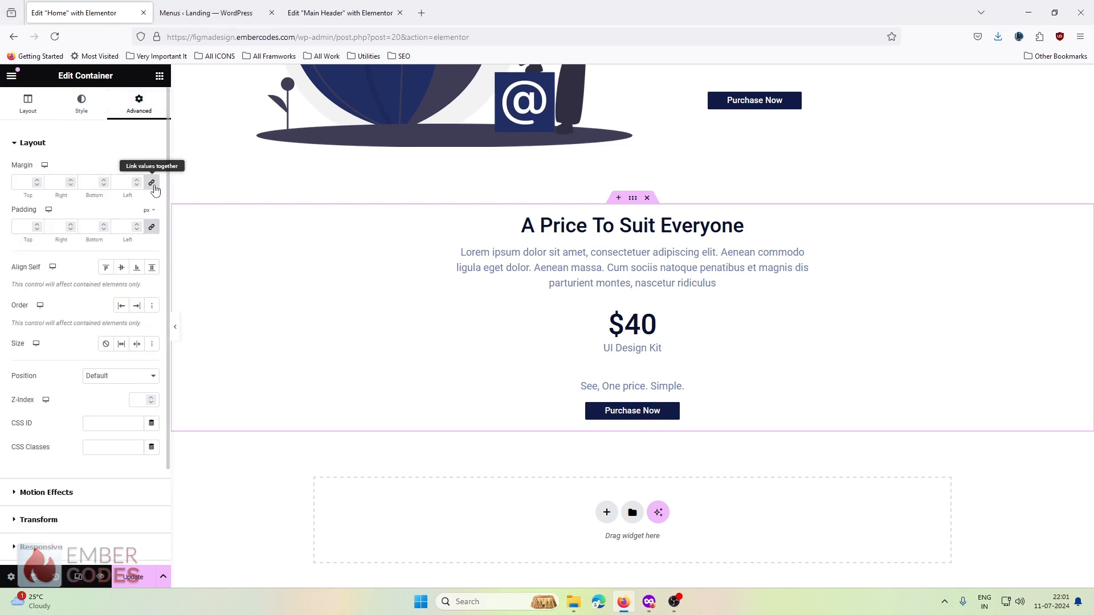
left_click(154, 186)
left_click(154, 232)
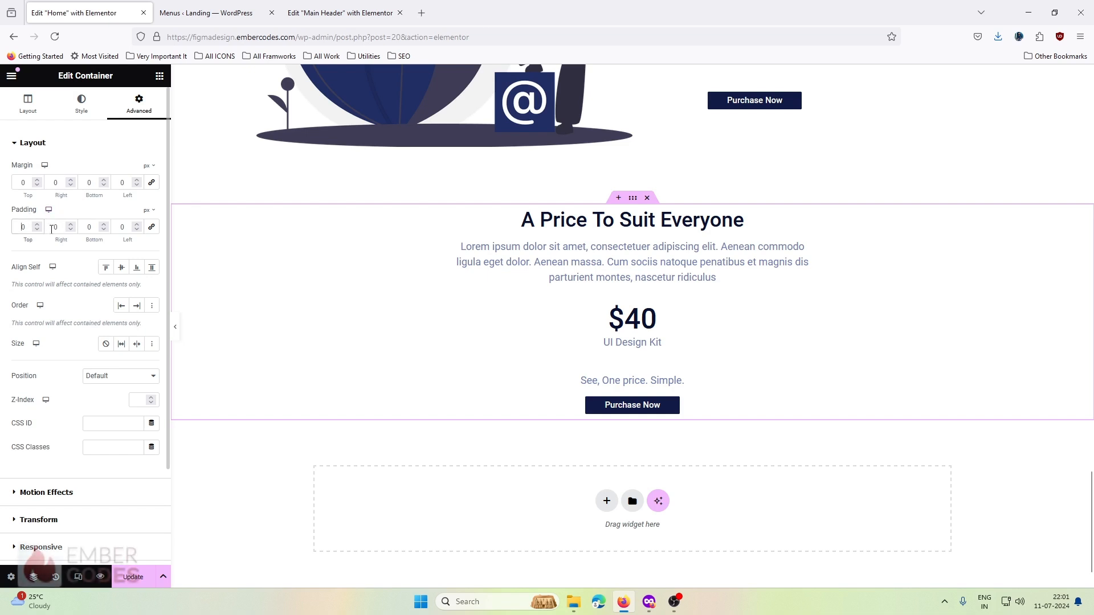
type("140")
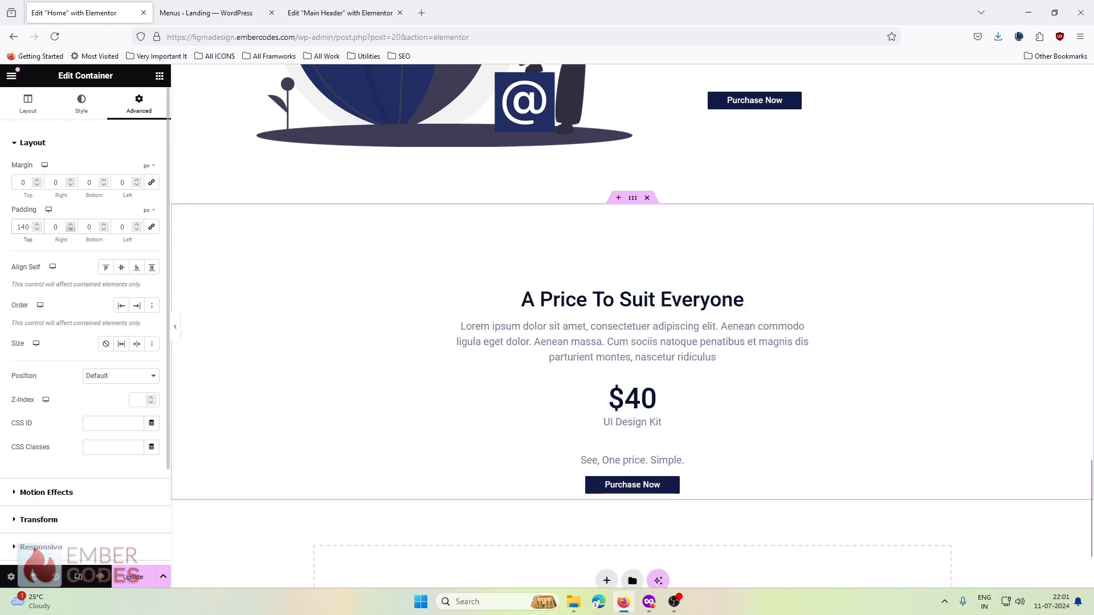
left_click(84, 225)
type("1200")
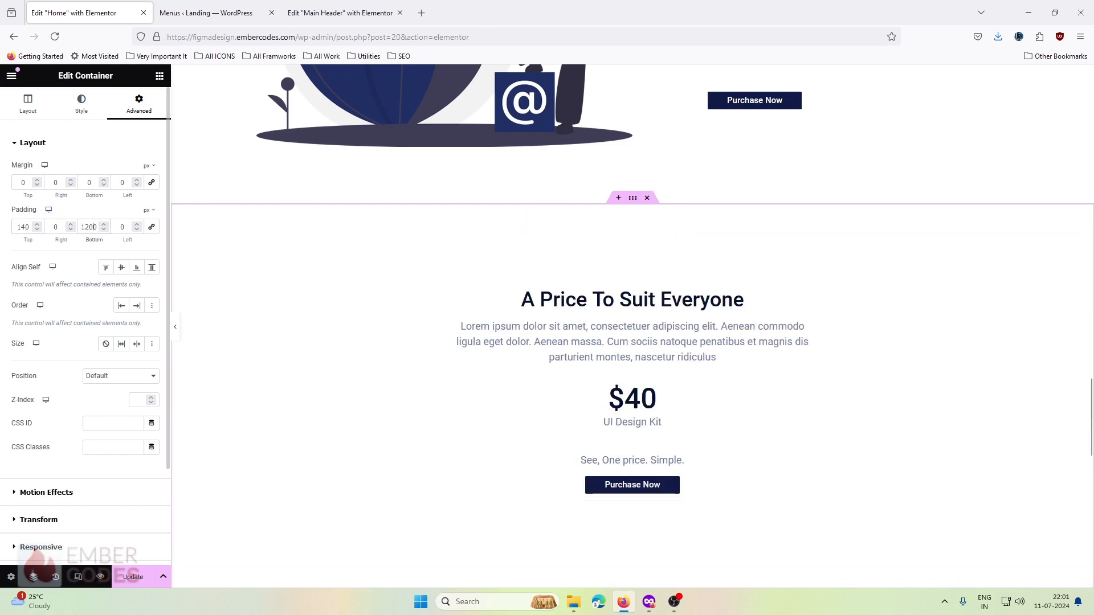
key("Delete")
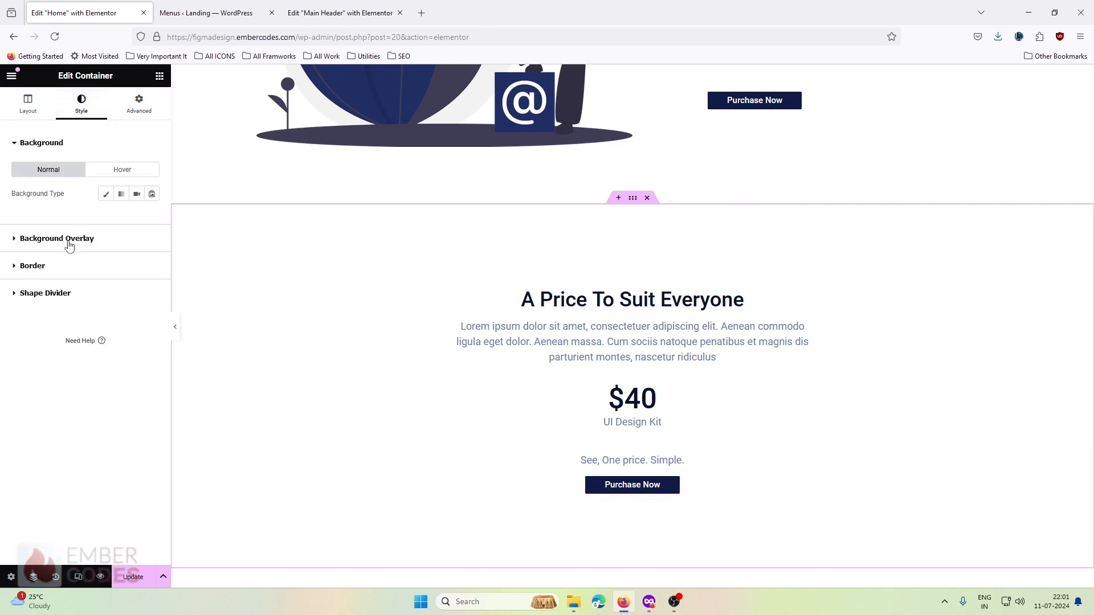
Give the price section's outer container a classic background using the plain pale-blue image from the media library.
left_click(105, 193)
left_click(80, 267)
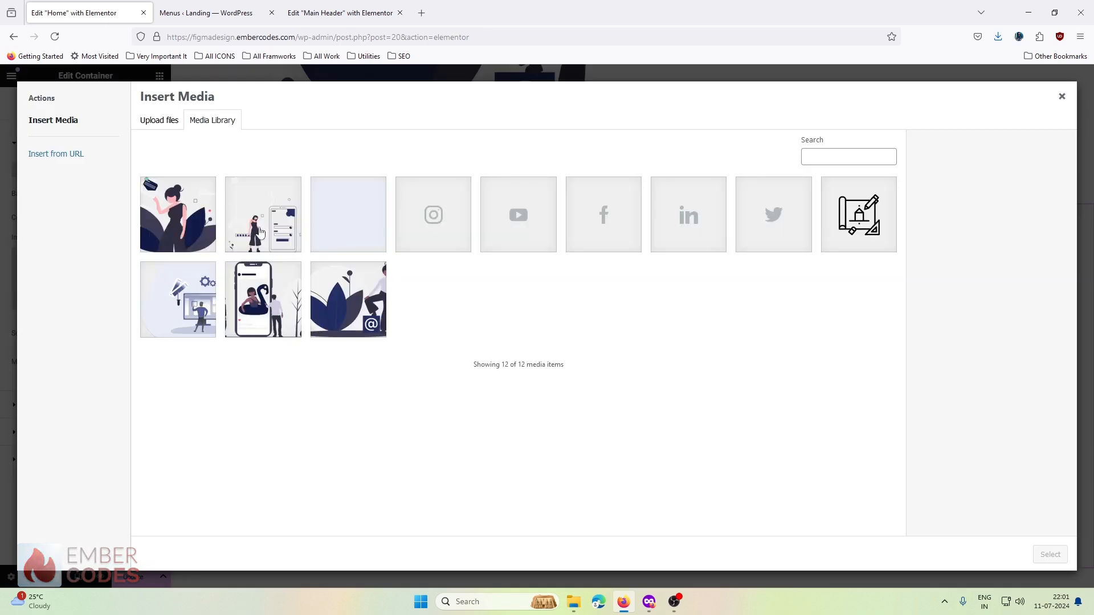
left_click(368, 207)
left_click(1050, 554)
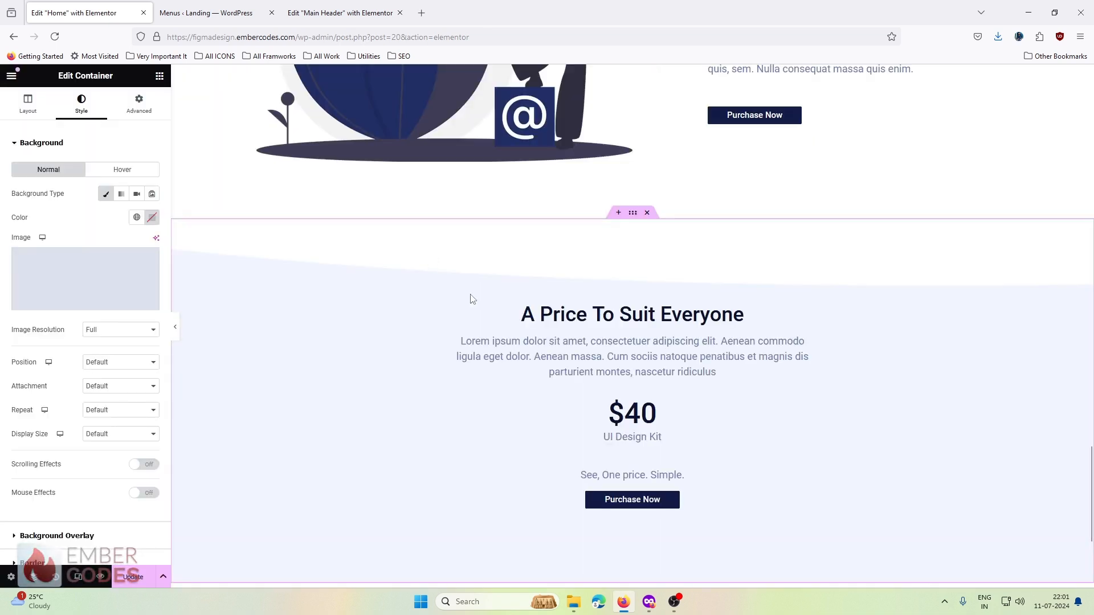
Set the price section background image's position to Center Center and its repeat to No-repeat.
left_click(100, 333)
left_click(100, 334)
left_click(105, 360)
left_click(106, 383)
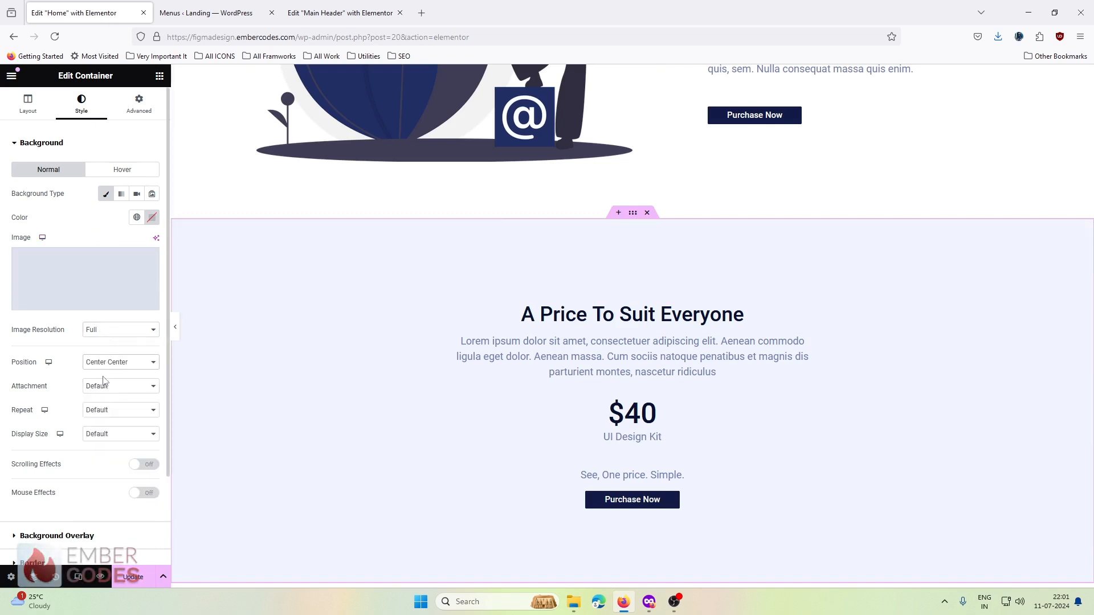
left_click(101, 394)
left_click(100, 399)
left_click(102, 409)
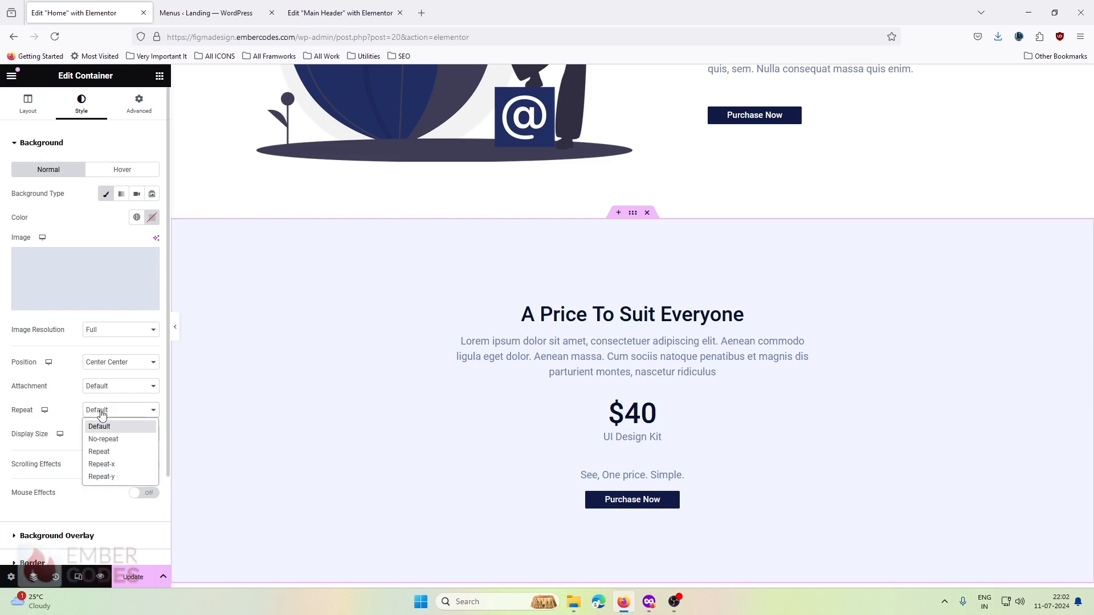
left_click(103, 439)
Try the Cover and Contain display sizes for the background image and settle on Custom.
left_click(106, 434)
left_click(101, 478)
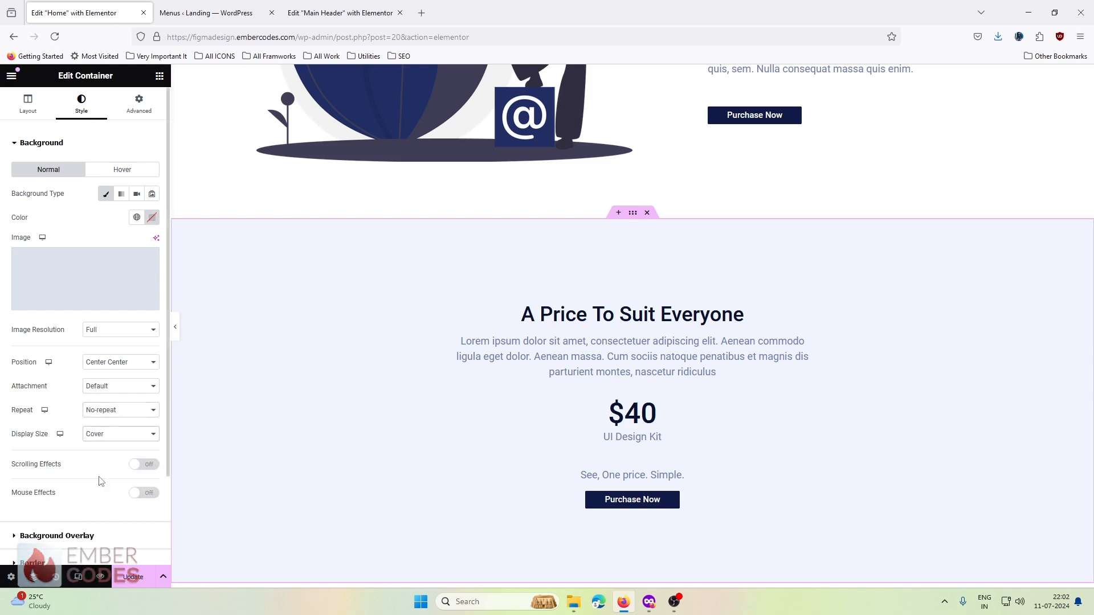
left_click(106, 435)
left_click(101, 488)
left_click(103, 434)
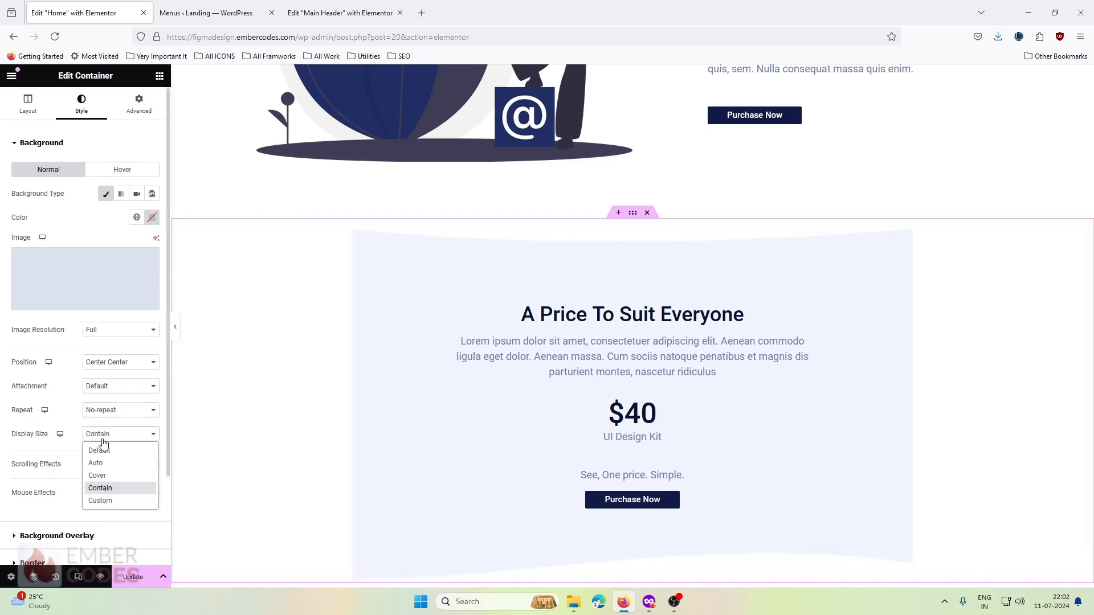
left_click(102, 500)
scroll(359, 353, "down", 3)
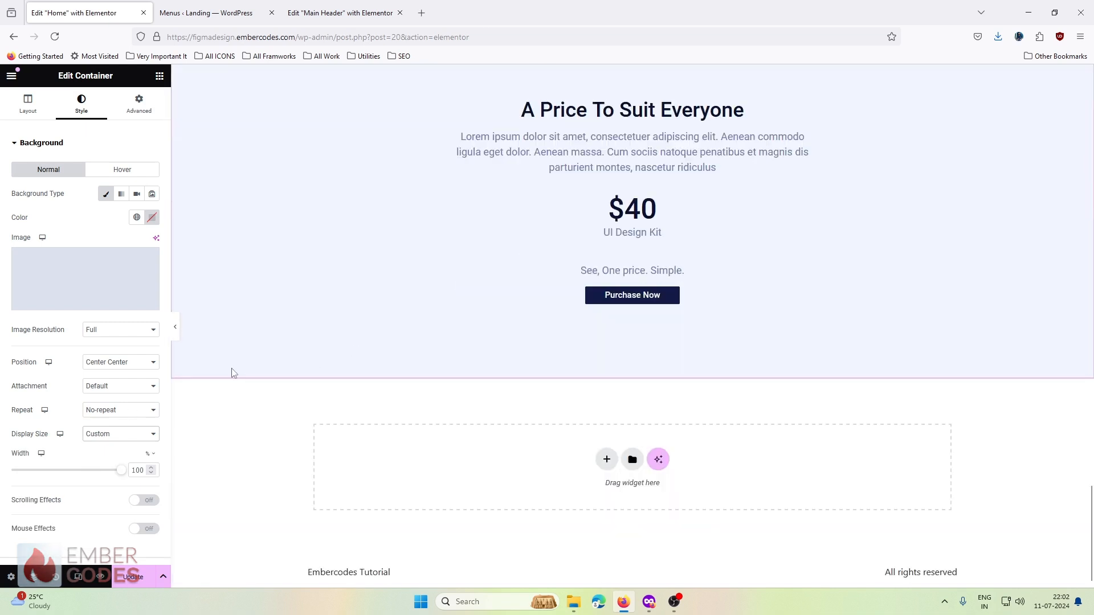
scroll(234, 373, "up", 3)
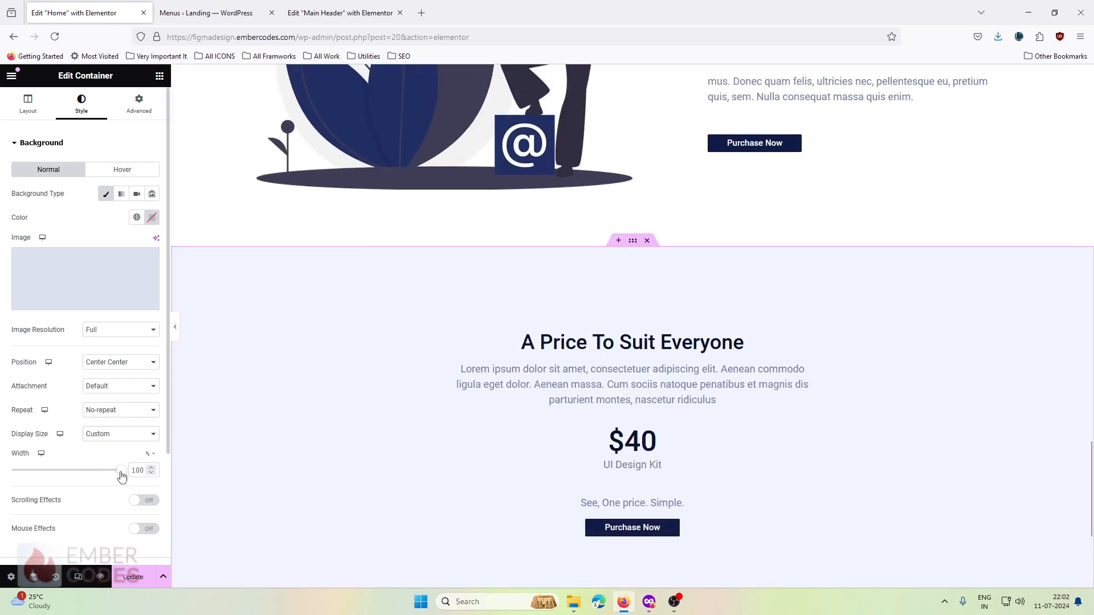
Set the price section container's top padding to 240 px and its bottom padding to 241 px.
scroll(406, 342, "up", 3)
scroll(767, 247, "down", 3)
left_click(137, 105)
double_click(19, 227)
type("240")
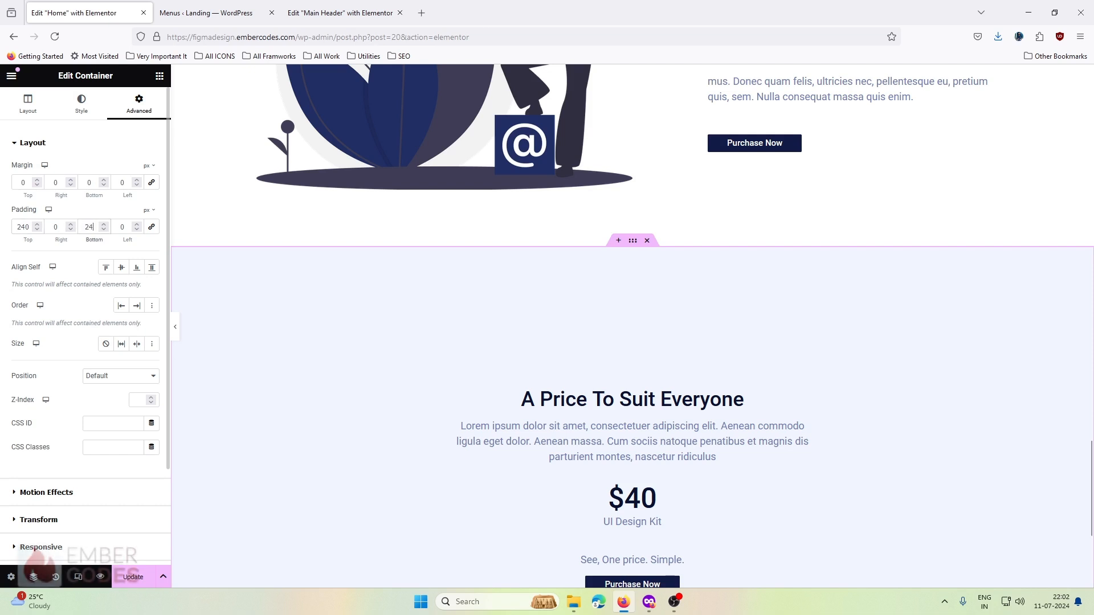
scroll(464, 391, "down", 5)
scroll(464, 391, "up", 5)
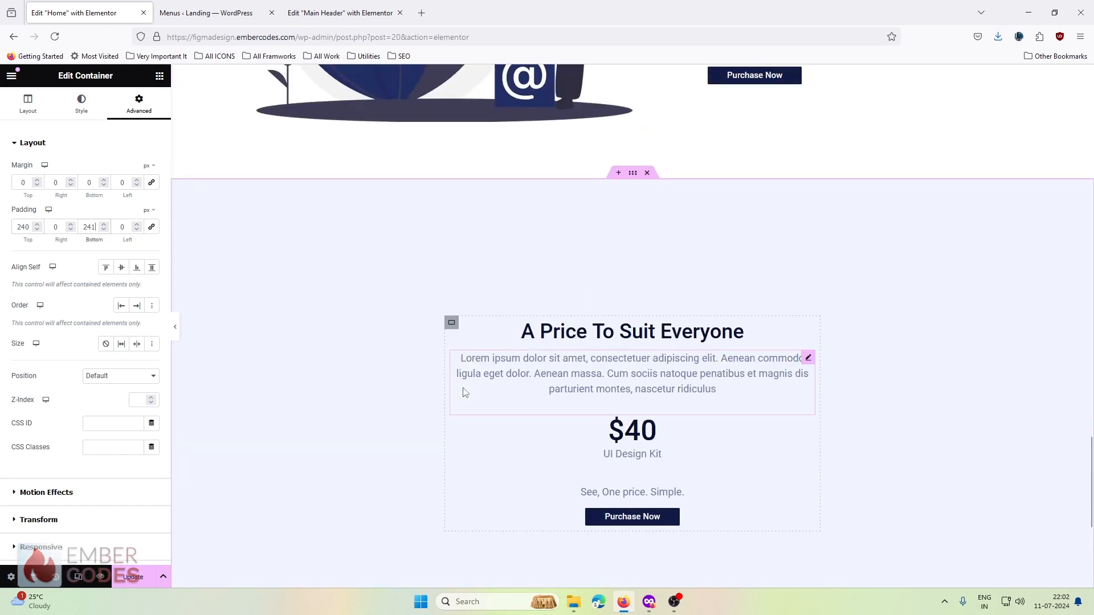
scroll(464, 392, "up", 1)
Try the Drops, Clouds and Mountains shape dividers on the top edge of the price section container.
left_click(90, 104)
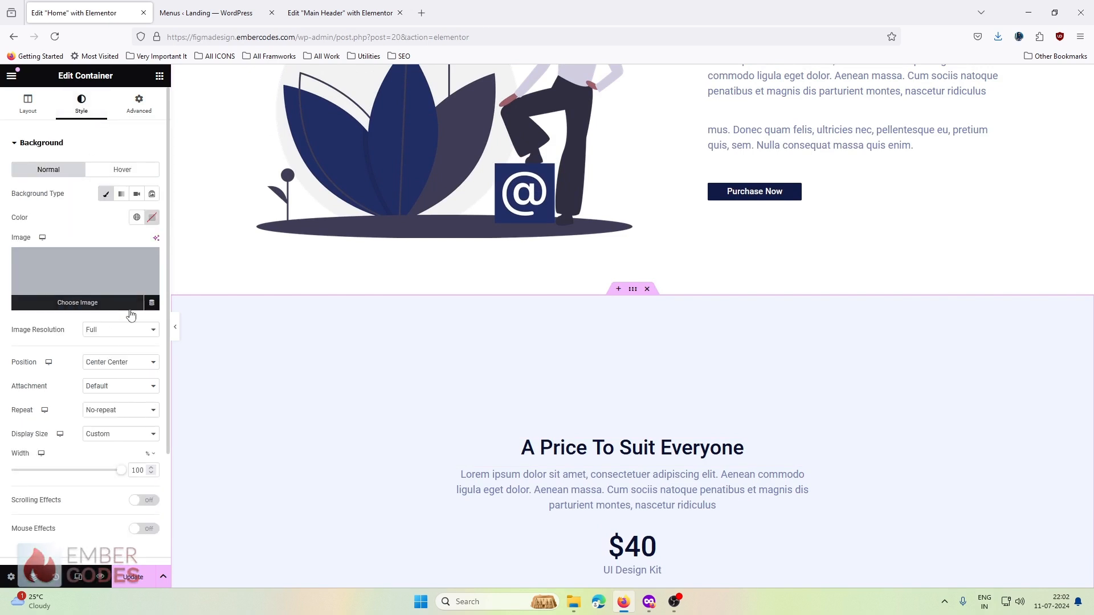
scroll(91, 383, "down", 3)
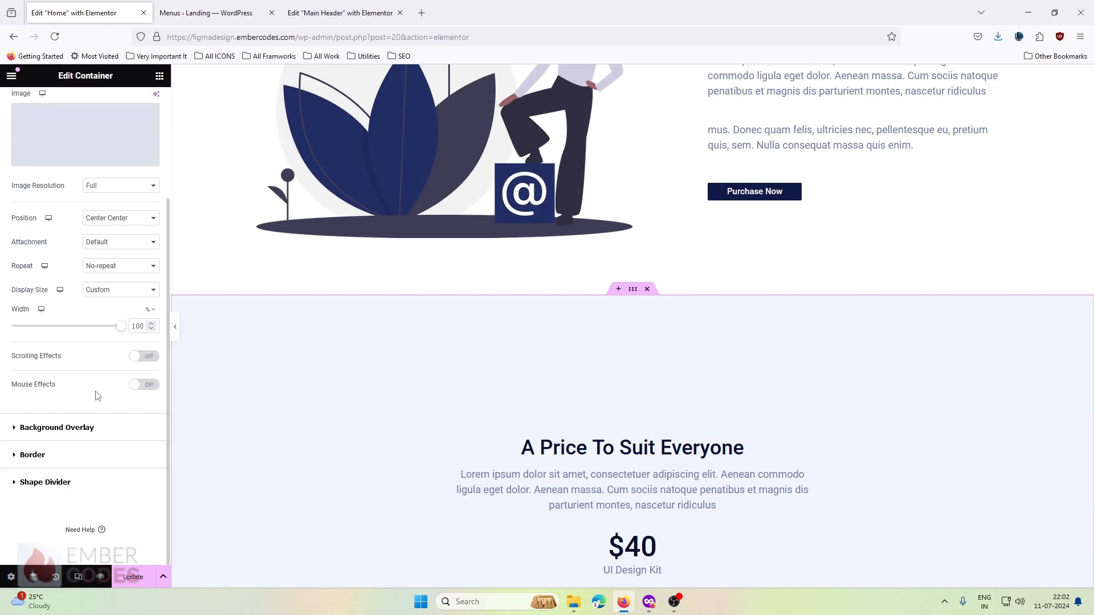
left_click(95, 483)
left_click(124, 279)
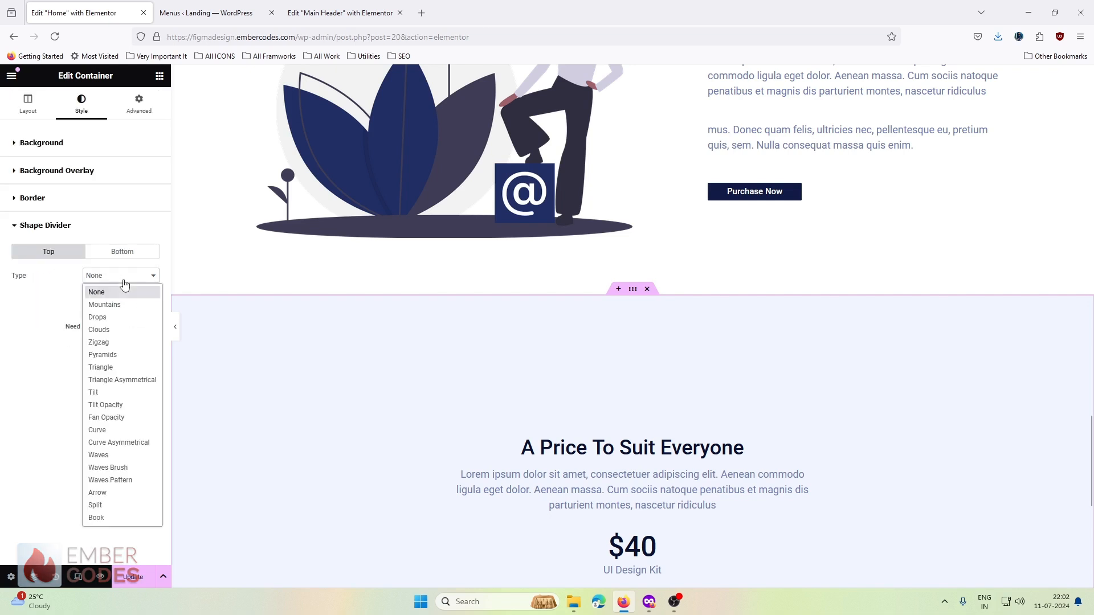
left_click(119, 317)
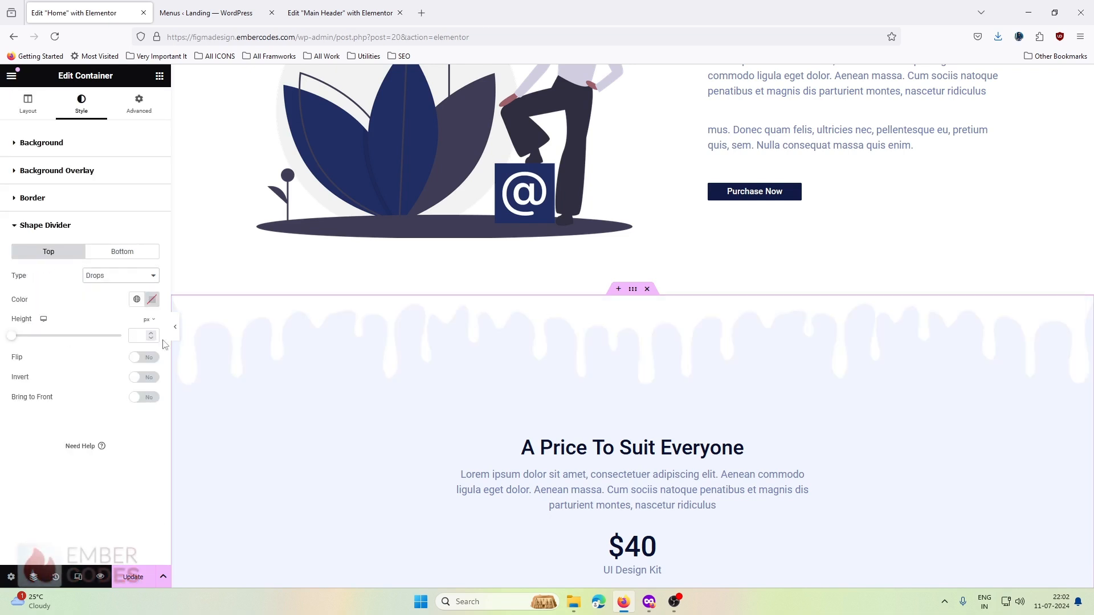
scroll(313, 361, "down", 5)
scroll(318, 362, "up", 4)
left_click(124, 276)
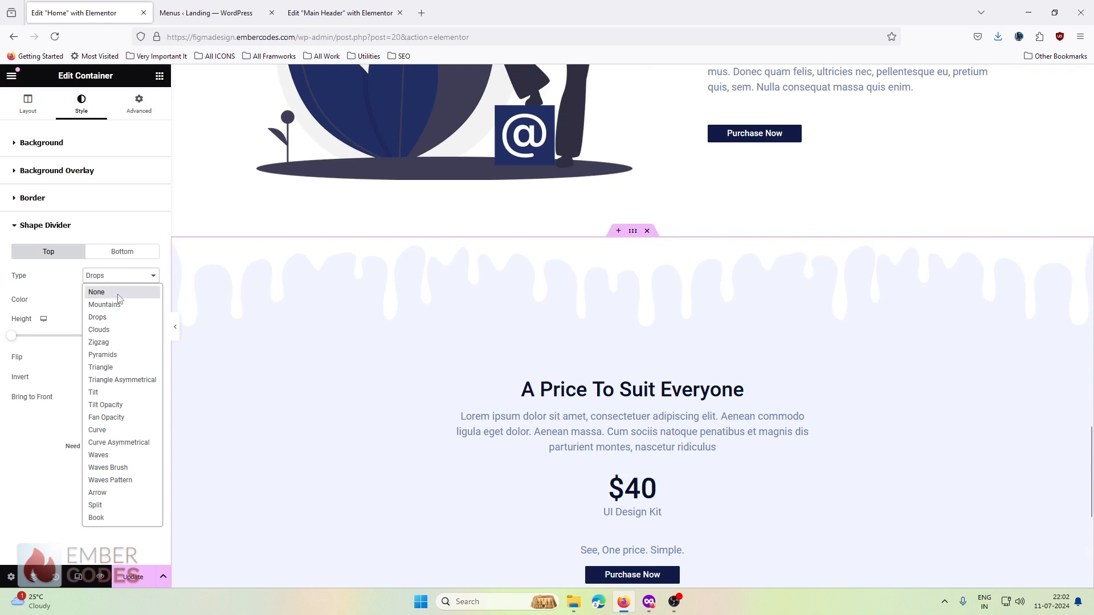
left_click(112, 331)
left_click(114, 276)
left_click(111, 305)
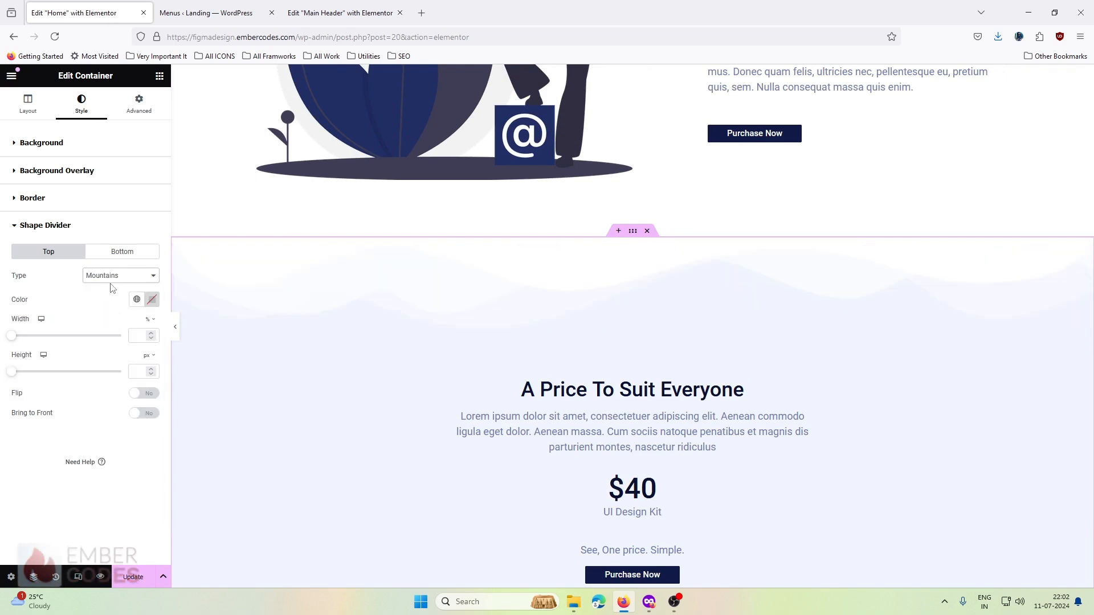
Set the price section container's top shape divider type to Curve.
left_click(111, 279)
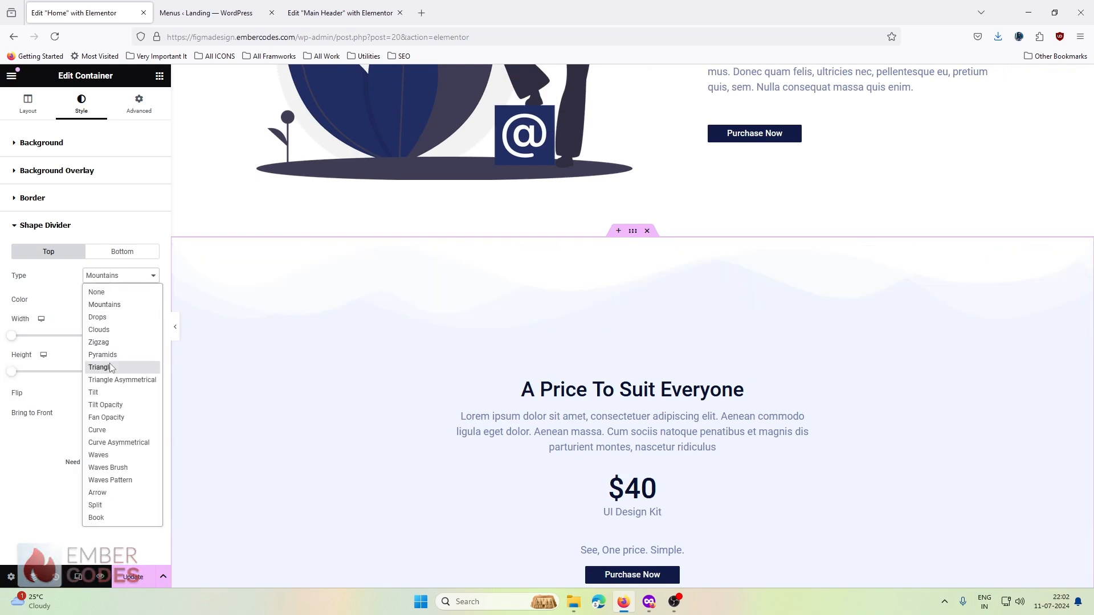
left_click(101, 431)
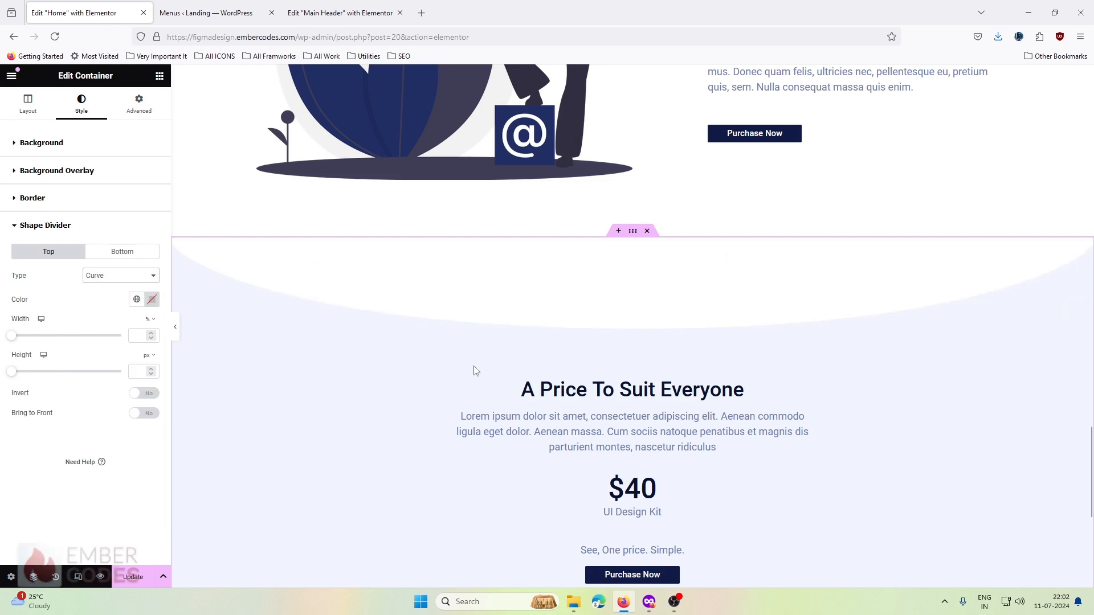
scroll(474, 371, "down", 5)
scroll(462, 342, "up", 4)
Compare the curved price section with the Figma design and review the rest of the landing page in Elementor.
mouse_move(654, 604)
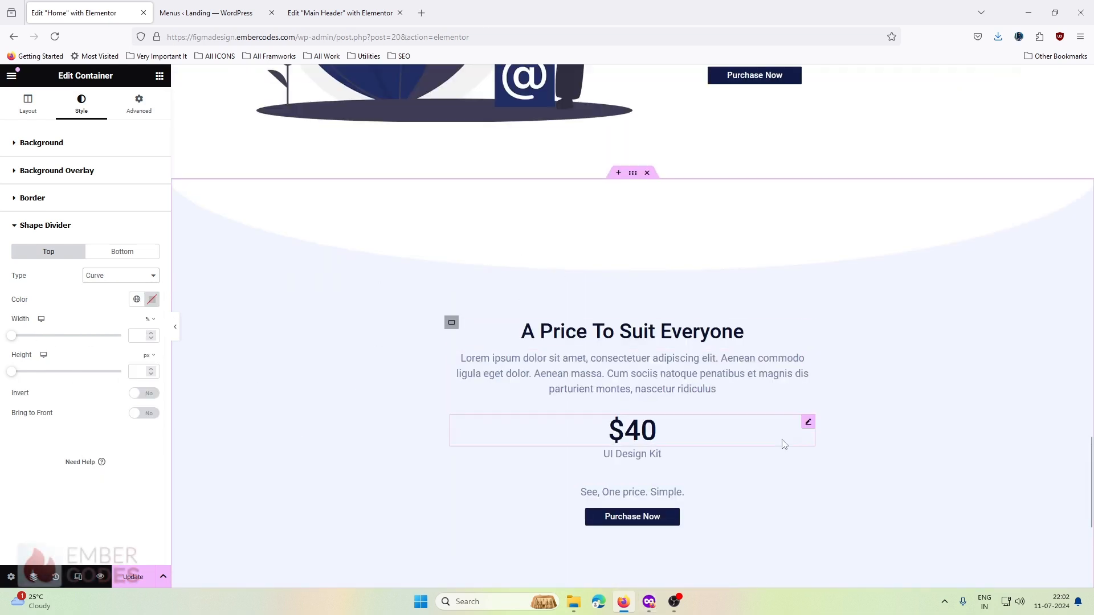
left_click(652, 605)
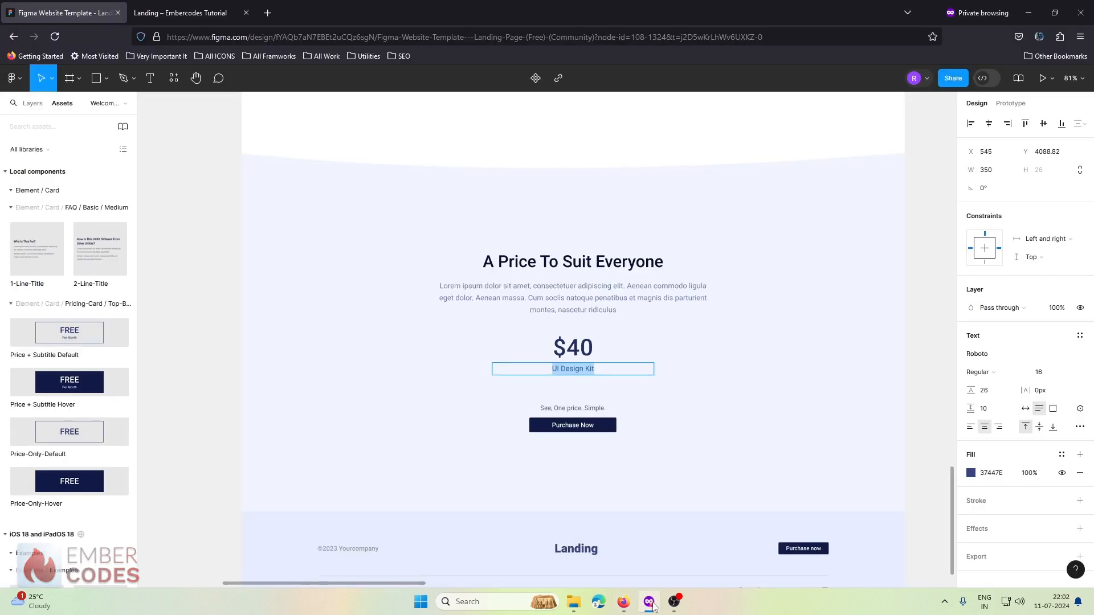
left_click(651, 604)
scroll(616, 286, "down", 3)
scroll(616, 286, "up", 8)
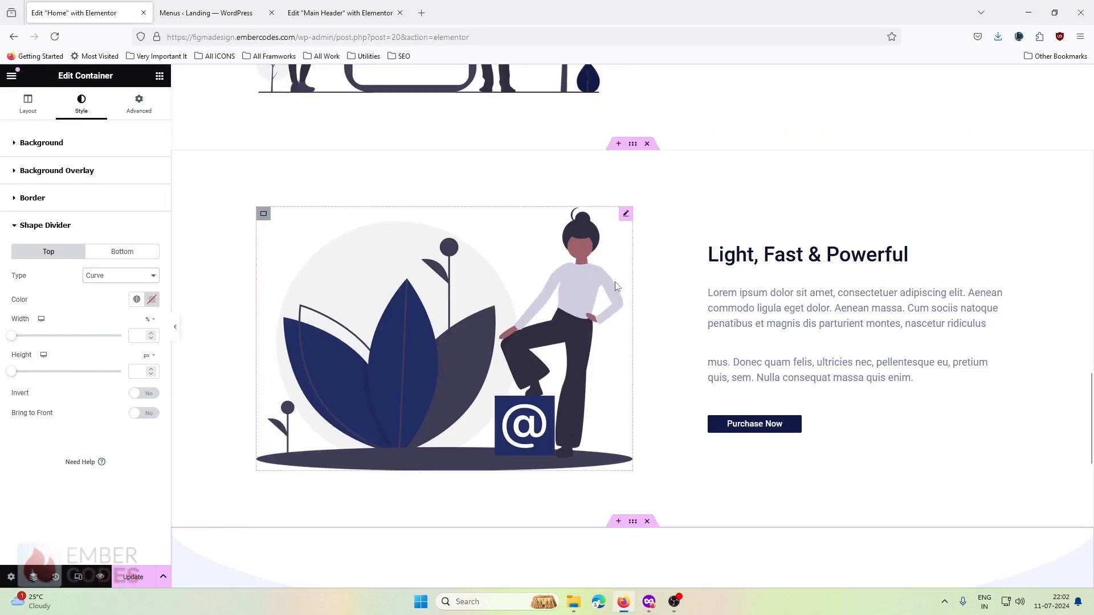
scroll(616, 286, "up", 10)
scroll(616, 286, "down", 6)
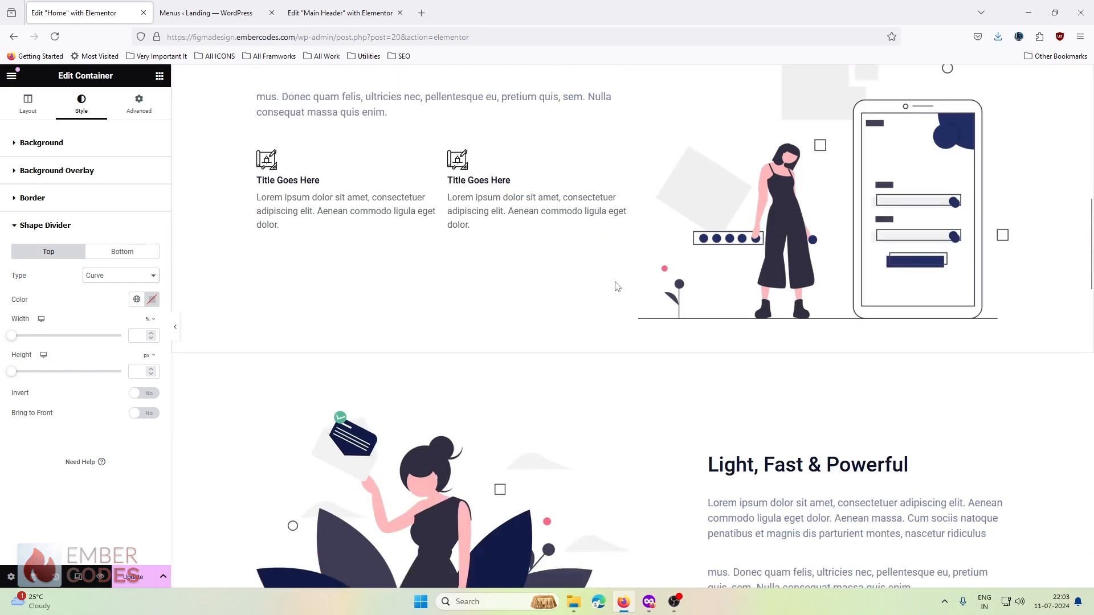
scroll(616, 286, "down", 10)
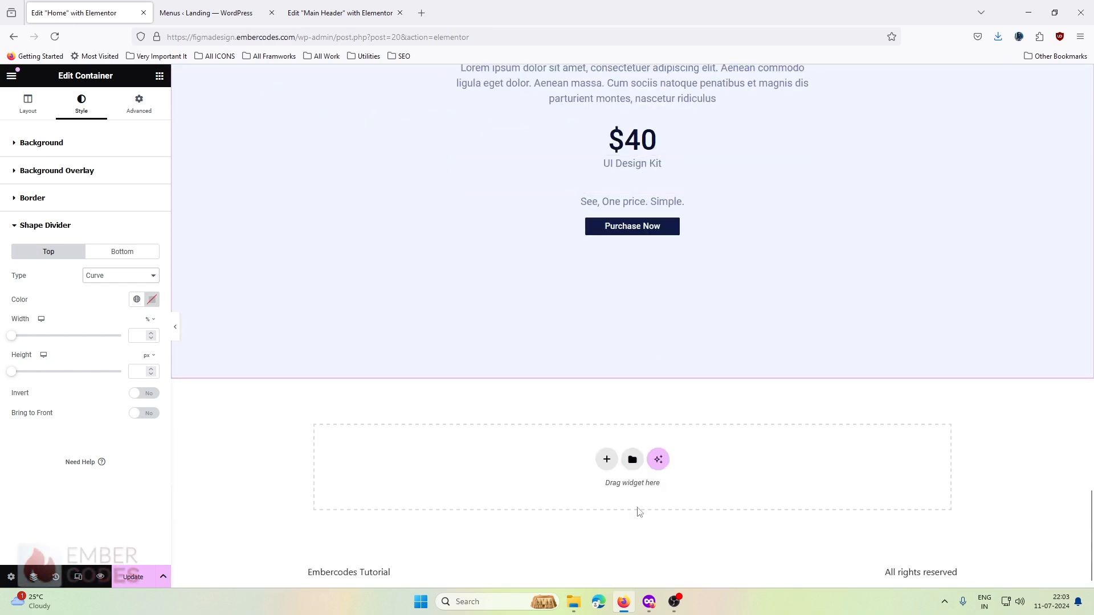
Check the footer design in Figma and update the Home page in Elementor.
left_click(649, 603)
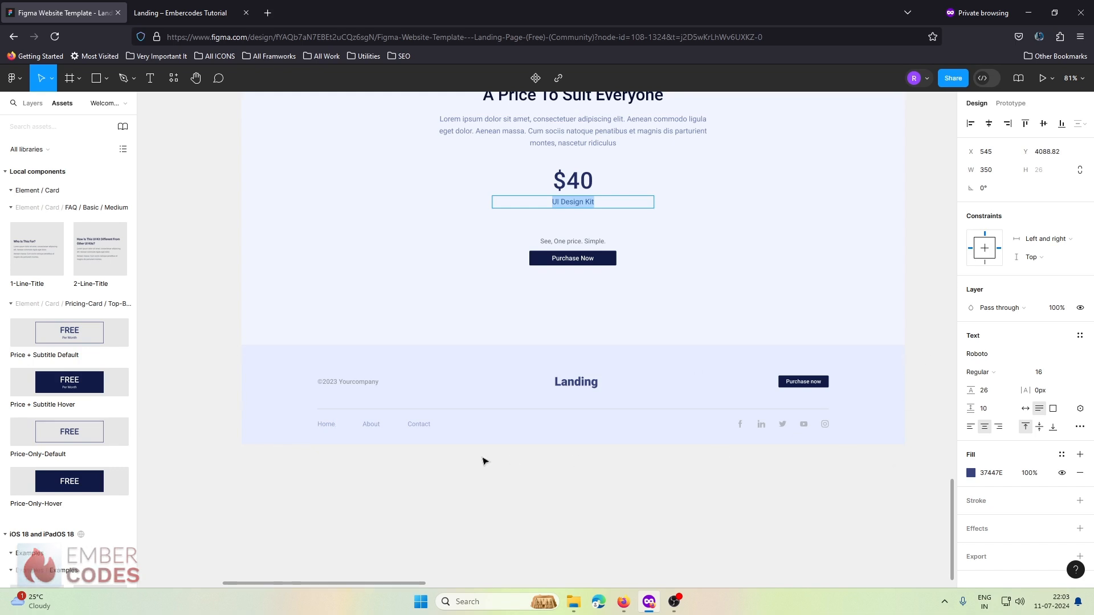
left_click(622, 603)
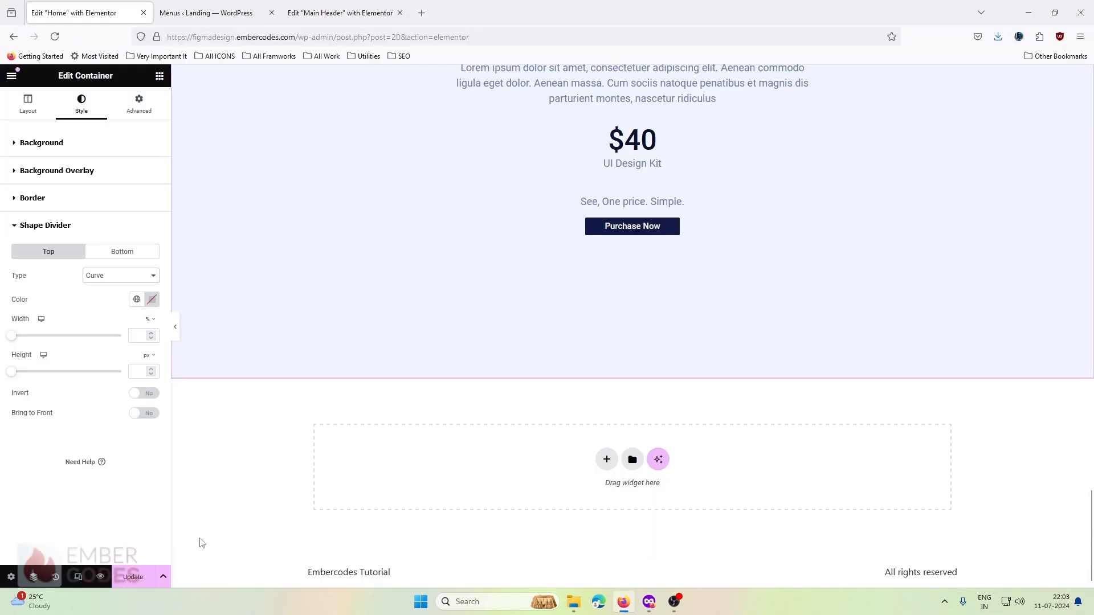
scroll(546, 454, "up", 15)
scroll(547, 453, "up", 5)
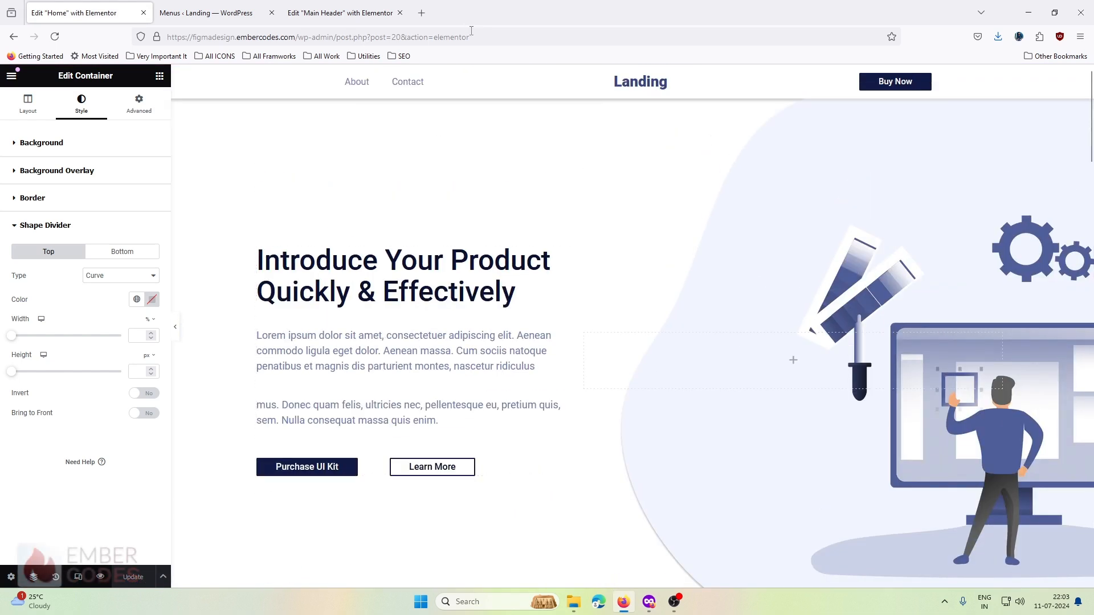
Open Elementor's Theme Builder from WordPress, add a new Footer part and dismiss its template library.
left_click(369, 7)
left_click(205, 12)
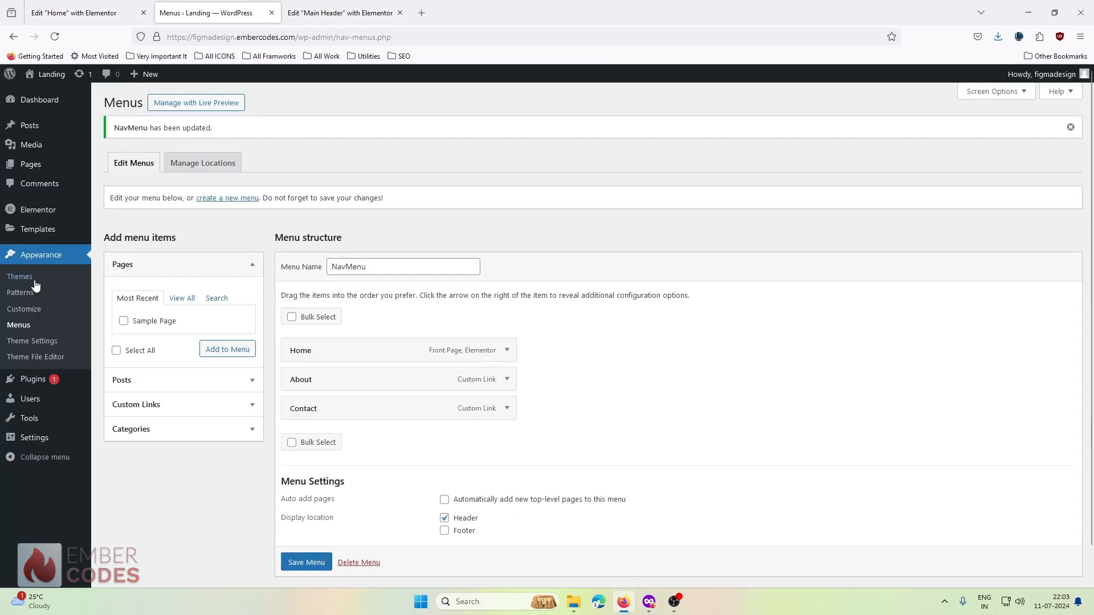
mouse_move(80, 231)
left_click(121, 263)
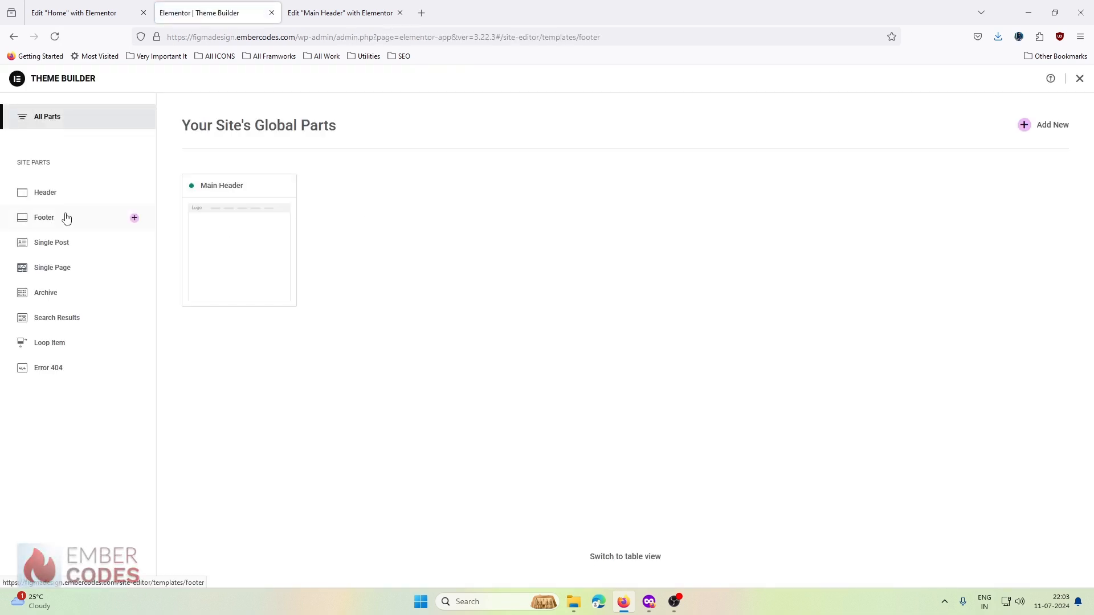
left_click(64, 218)
left_click(1054, 127)
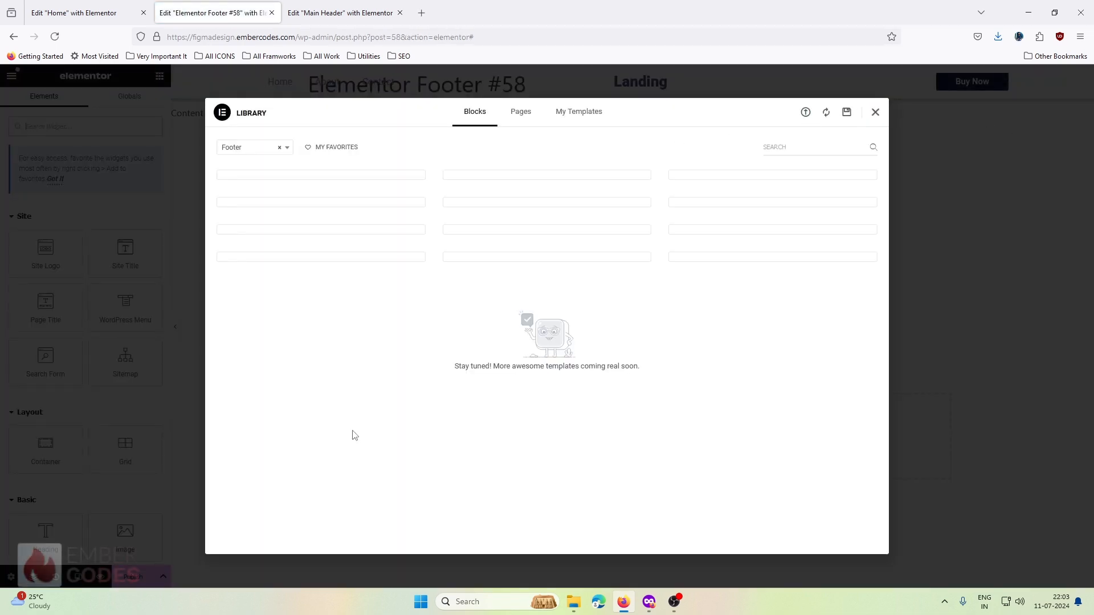
scroll(339, 342, "down", 3)
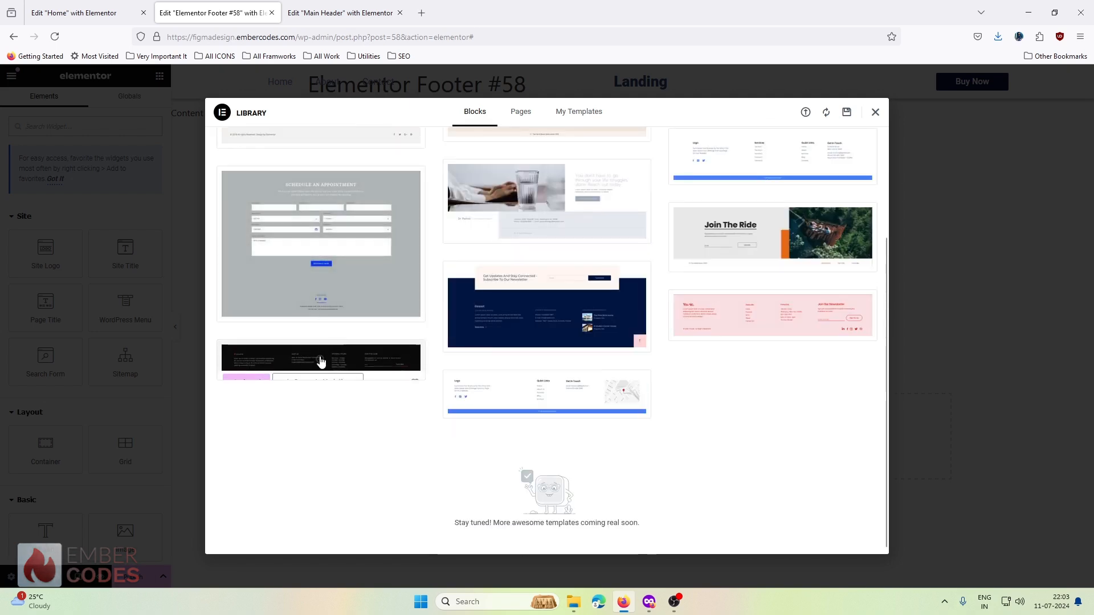
left_click(875, 112)
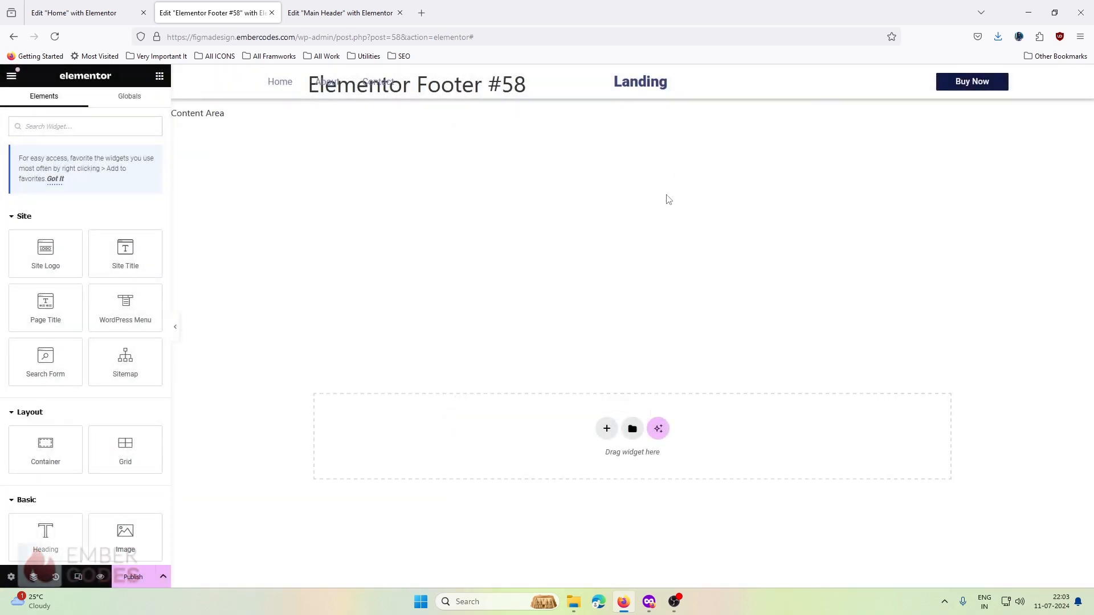
Check the Figma footer design and add a single row-direction Flexbox container to the footer template.
left_click(651, 604)
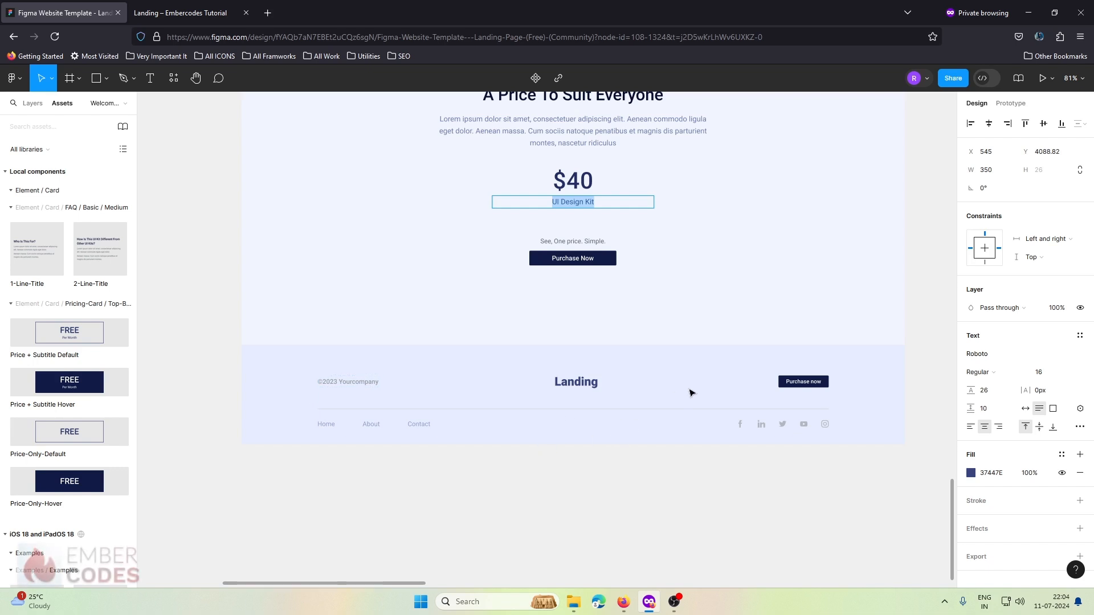
left_click(624, 601)
left_click(603, 427)
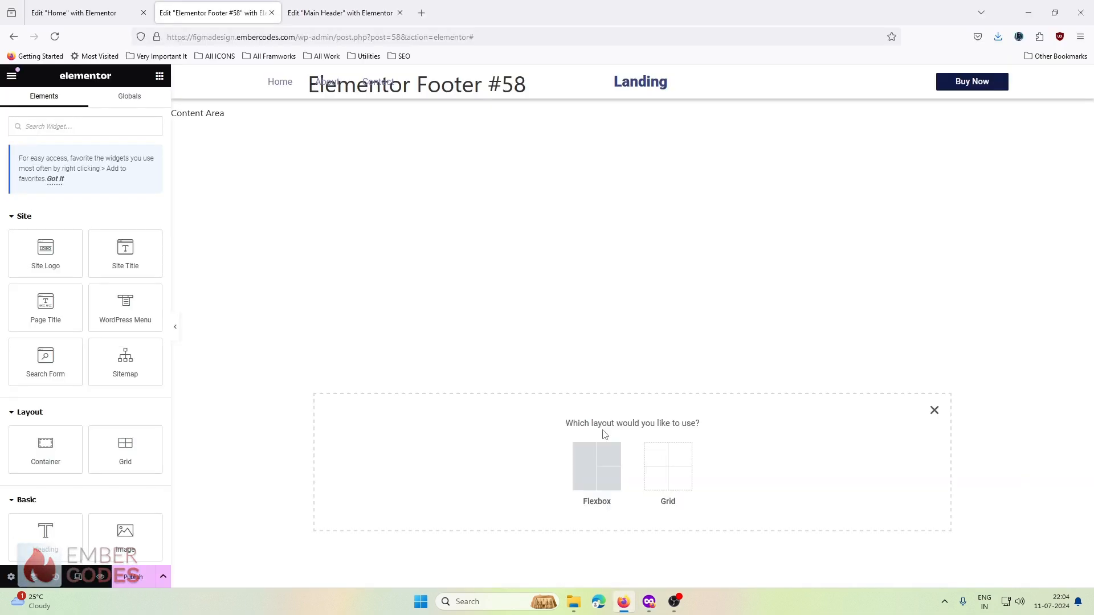
left_click(599, 461)
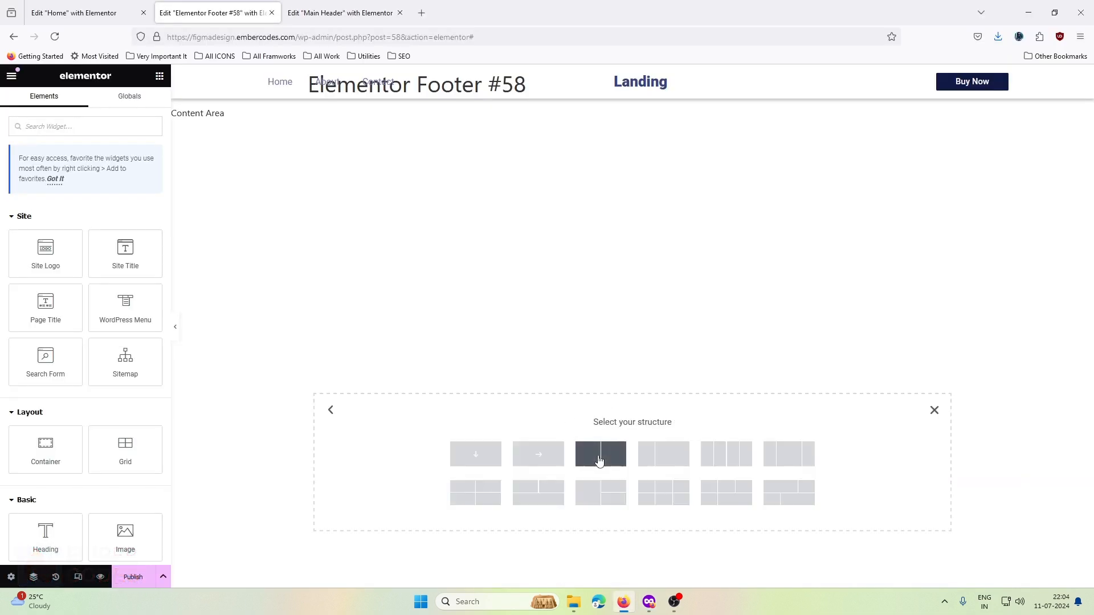
left_click(498, 465)
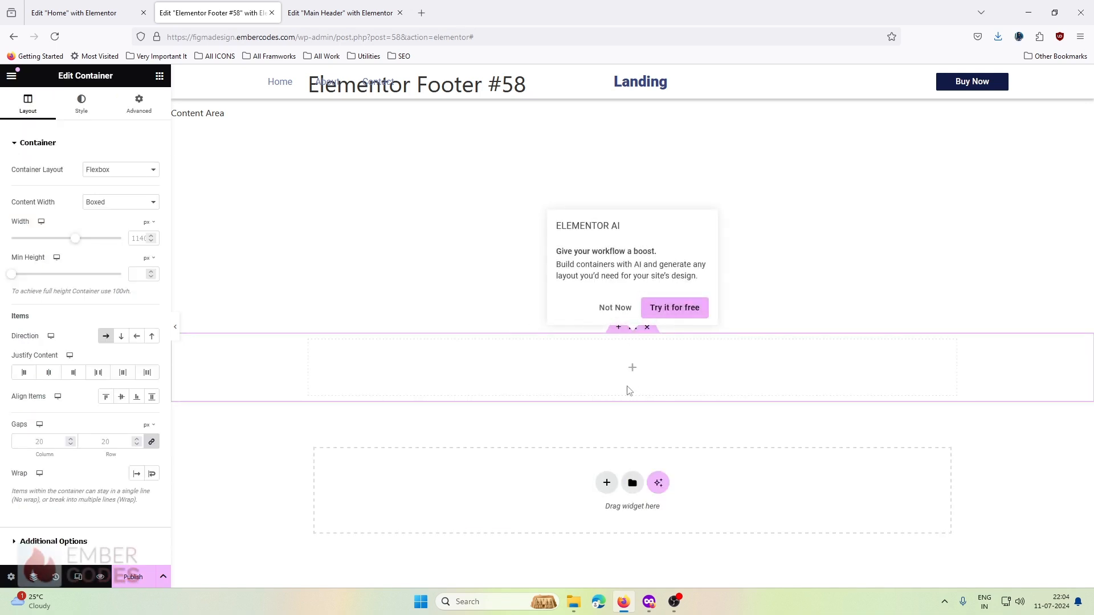
Dismiss the Elementor AI suggestion, then set the footer container's boxed width to 1320 px and all margins and padding to 0.
left_click(615, 312)
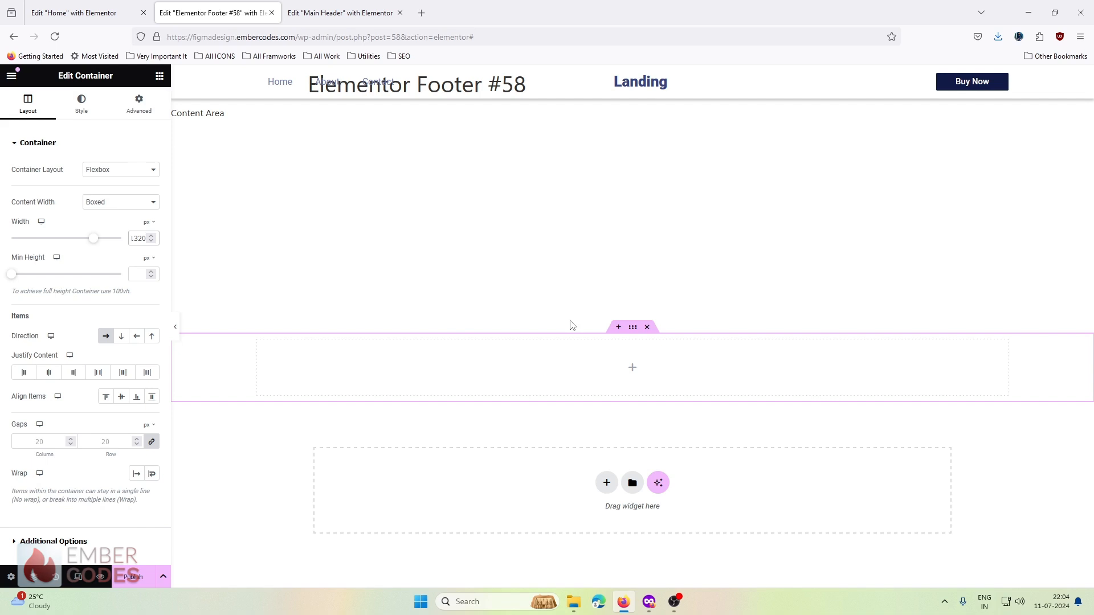
left_click(139, 105)
left_click(152, 182)
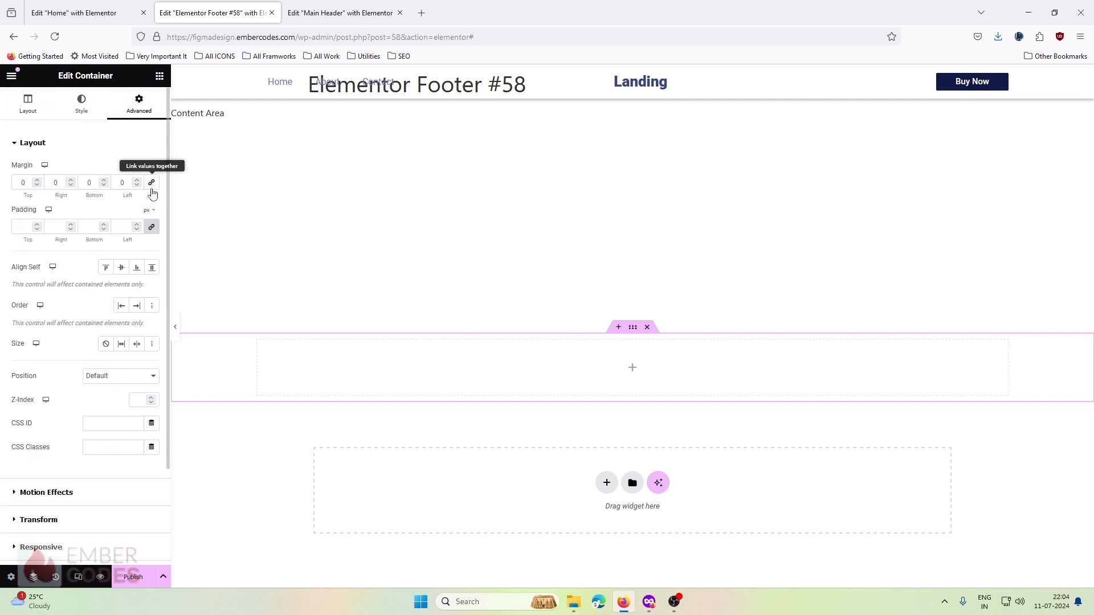
left_click(152, 227)
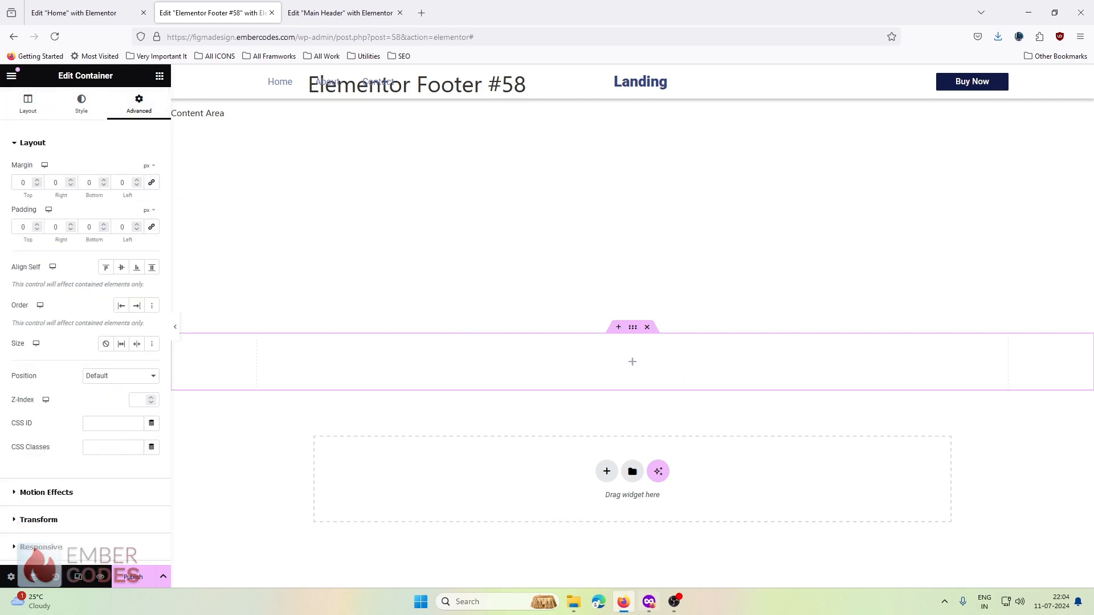
Check the Figma footer and add an inner container inside the footer container with all margins and padding set to 0.
left_click(649, 604)
left_click(647, 609)
left_click(646, 609)
left_click(647, 608)
left_click(161, 77)
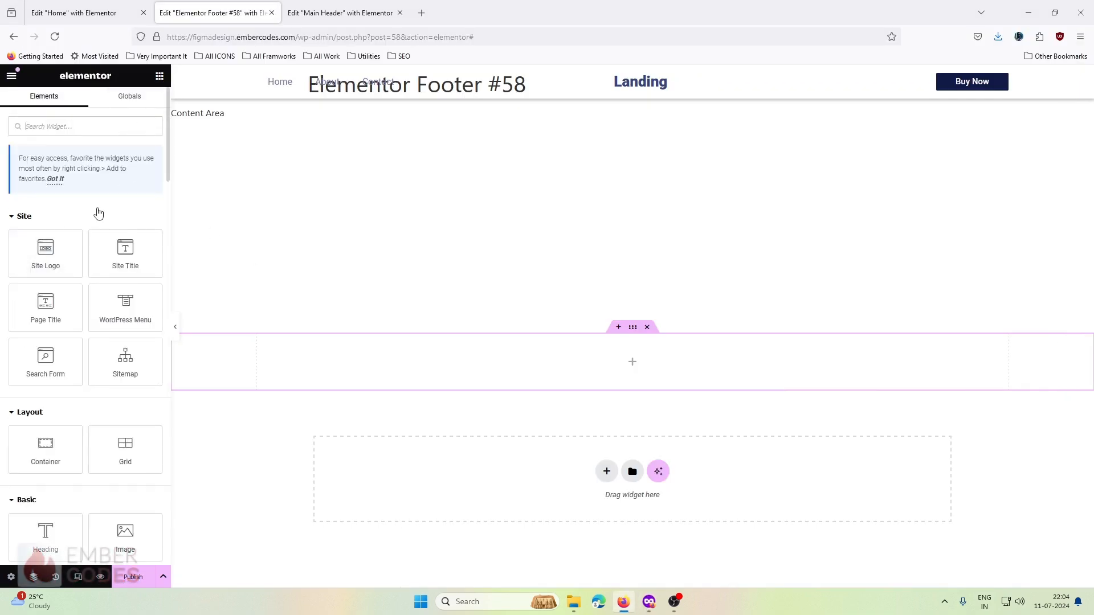
scroll(98, 213, "down", 4)
left_click_drag(46, 215, 580, 362)
left_click(139, 106)
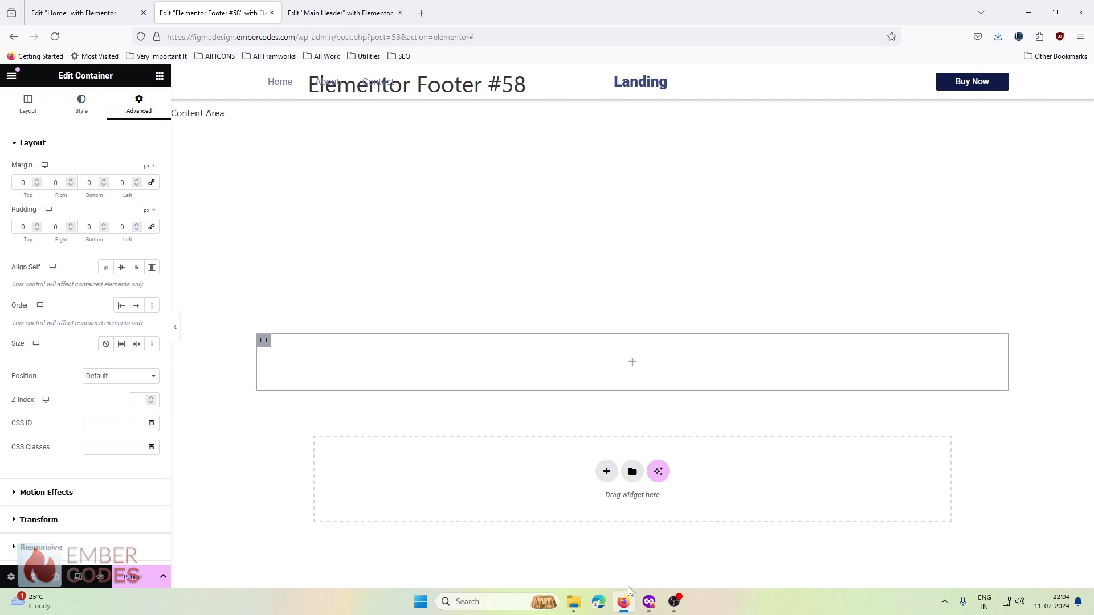
Add a container inside the inner footer container and duplicate it twice to make three child containers.
left_click(649, 603)
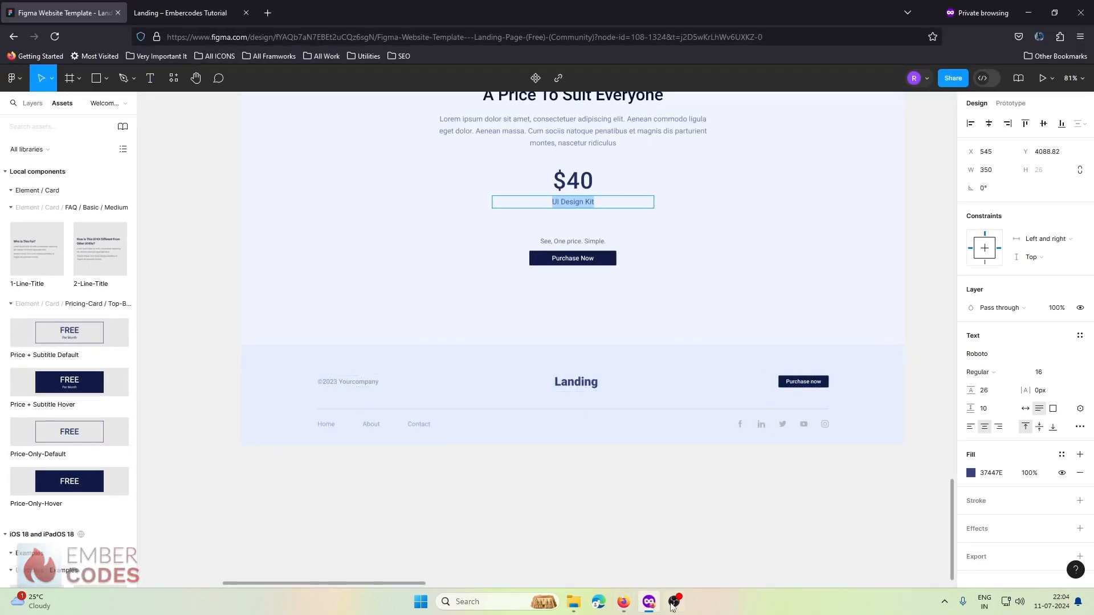
left_click(651, 602)
left_click(160, 78)
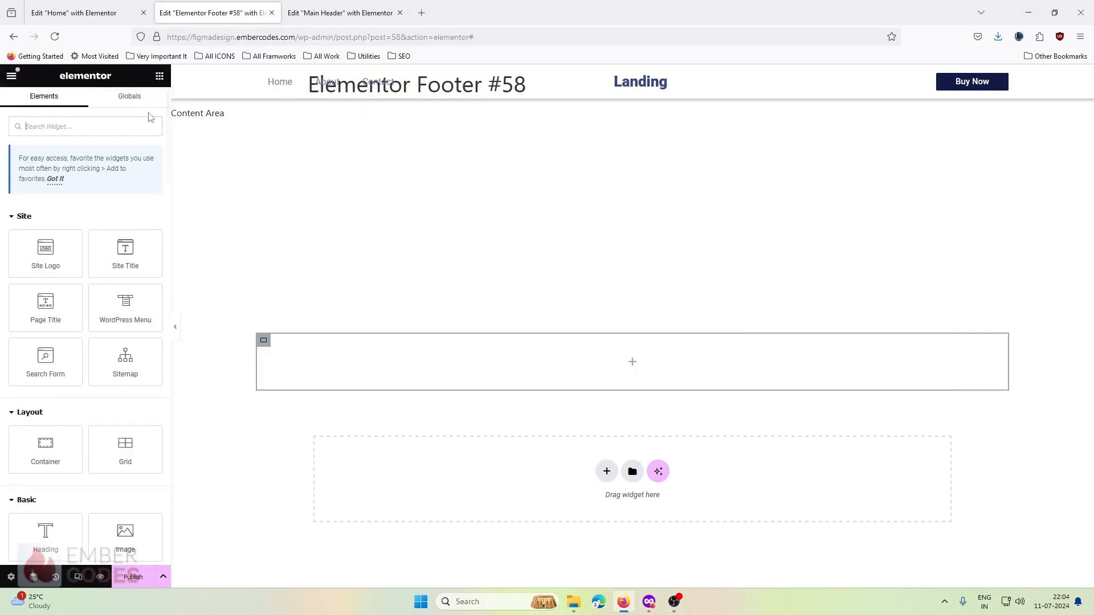
left_click_drag(46, 448, 290, 366)
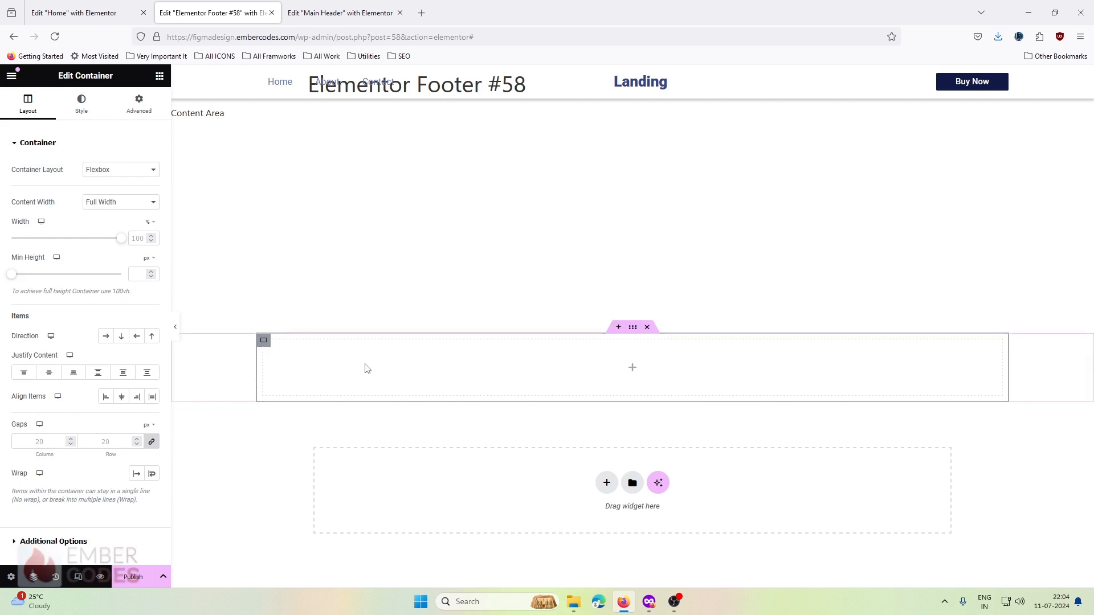
right_click(394, 369)
left_click(427, 331)
right_click(396, 371)
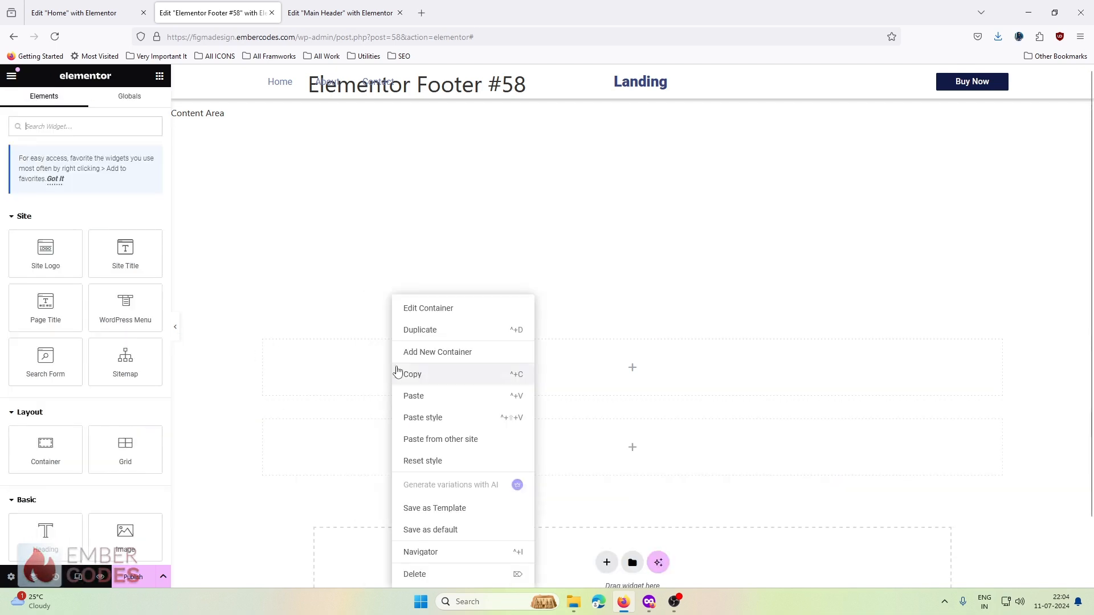
left_click(419, 330)
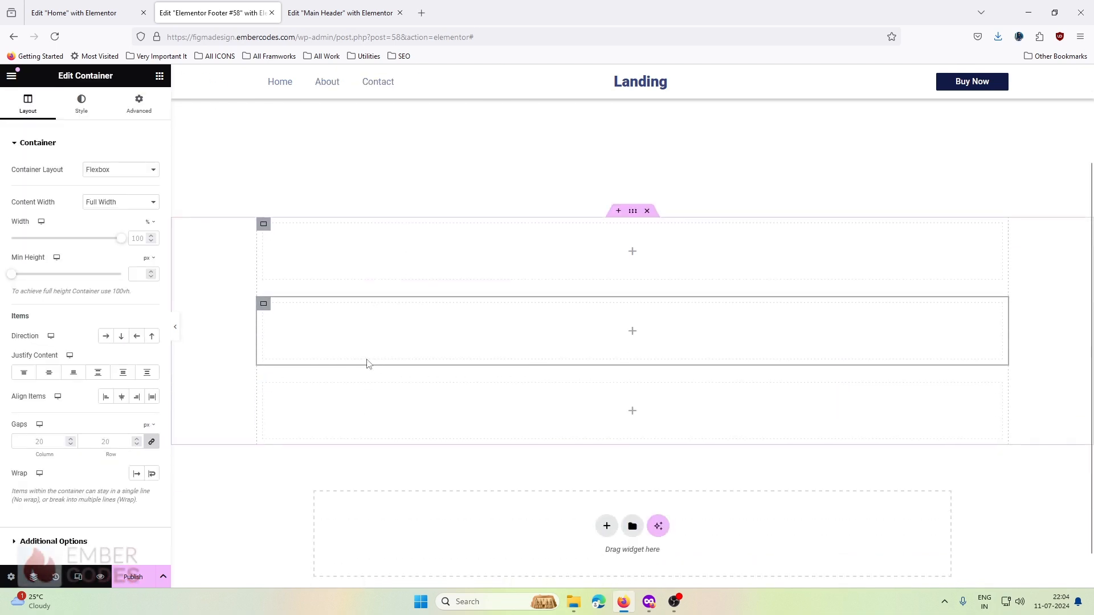
Show the Navigator and set the parent of the three child containers to row direction with items aligned to center.
left_click(265, 226)
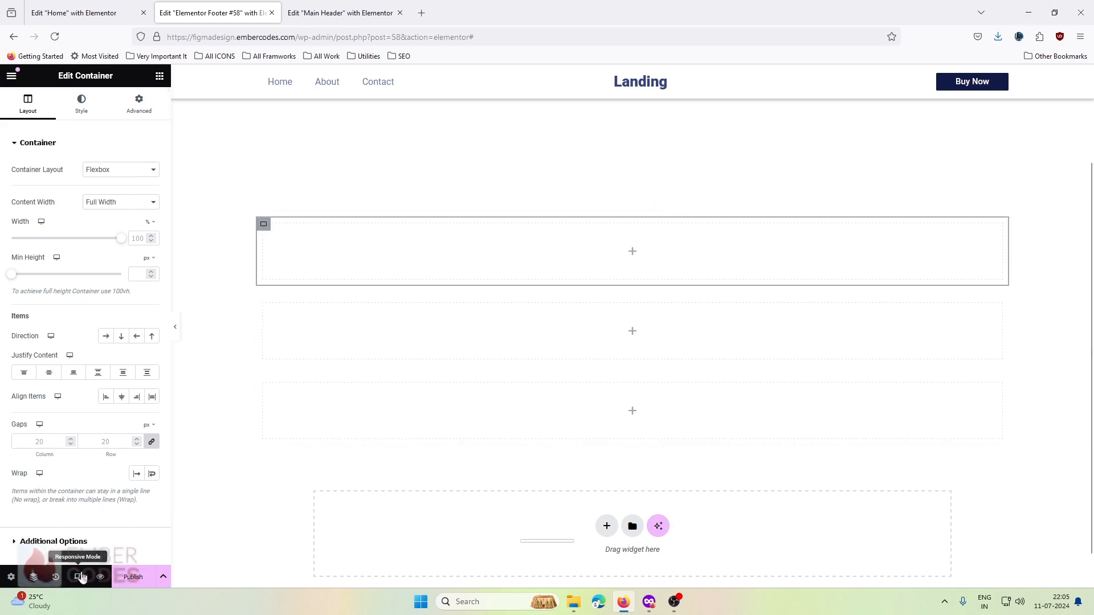
scroll(999, 281, "down", 1)
scroll(999, 279, "up", 3)
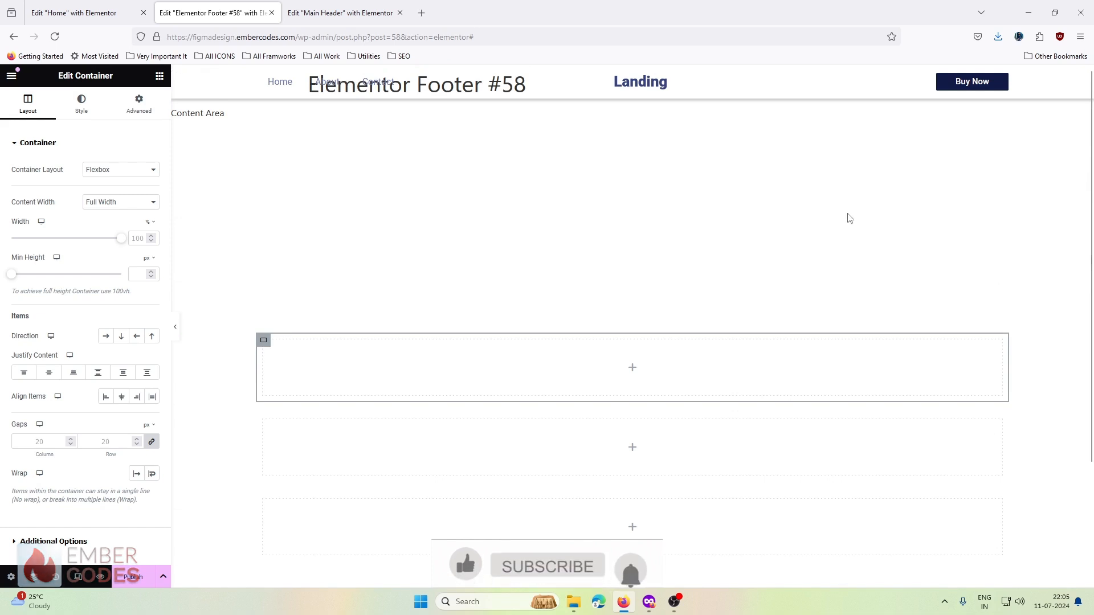
left_click(34, 578)
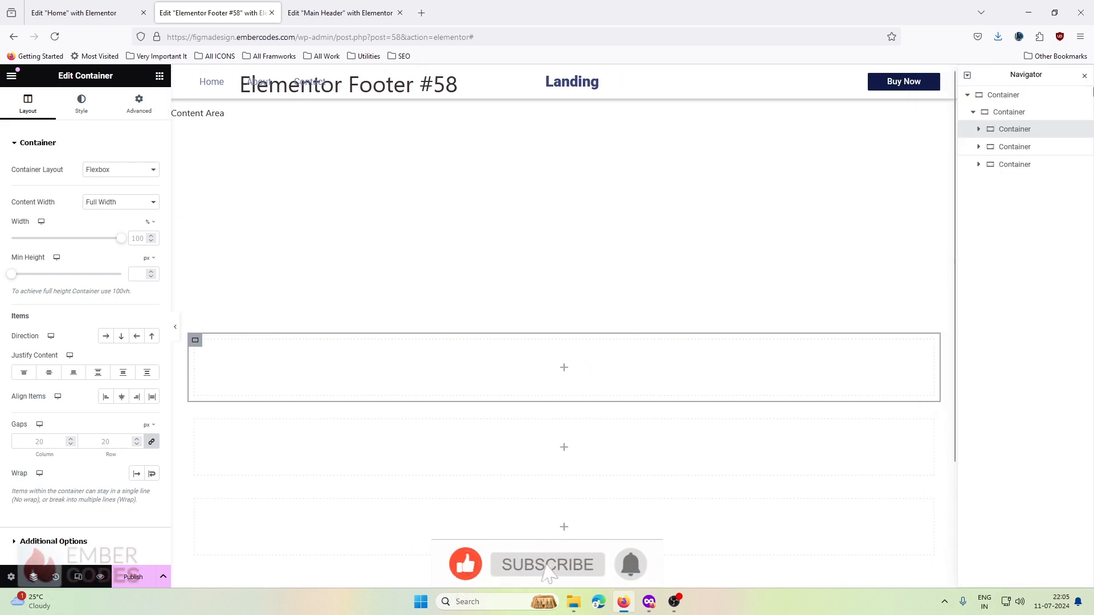
left_click_drag(1020, 74, 979, 118)
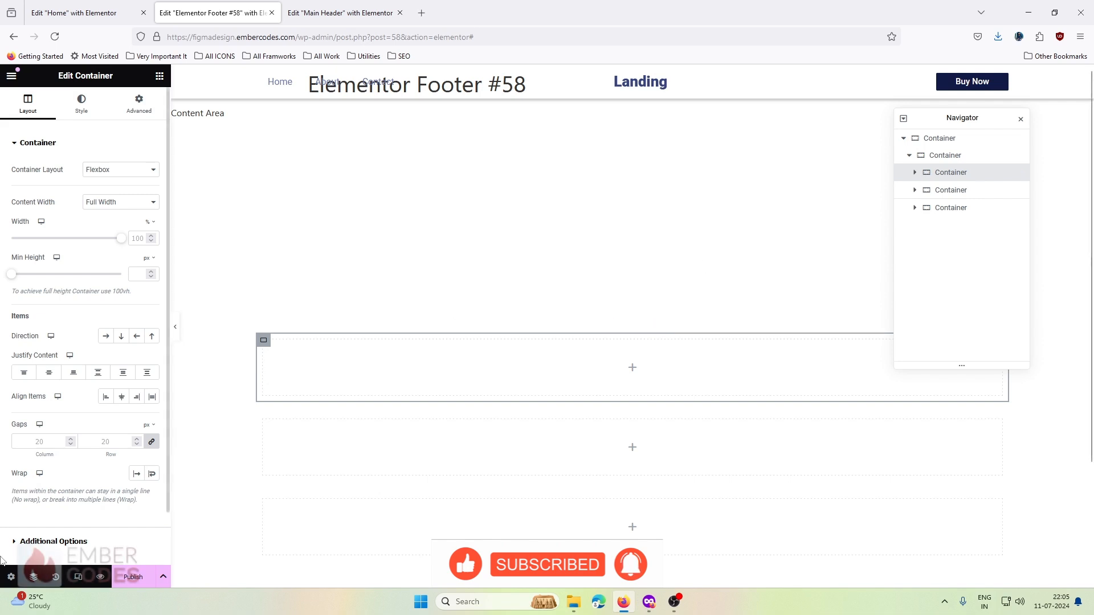
left_click(946, 155)
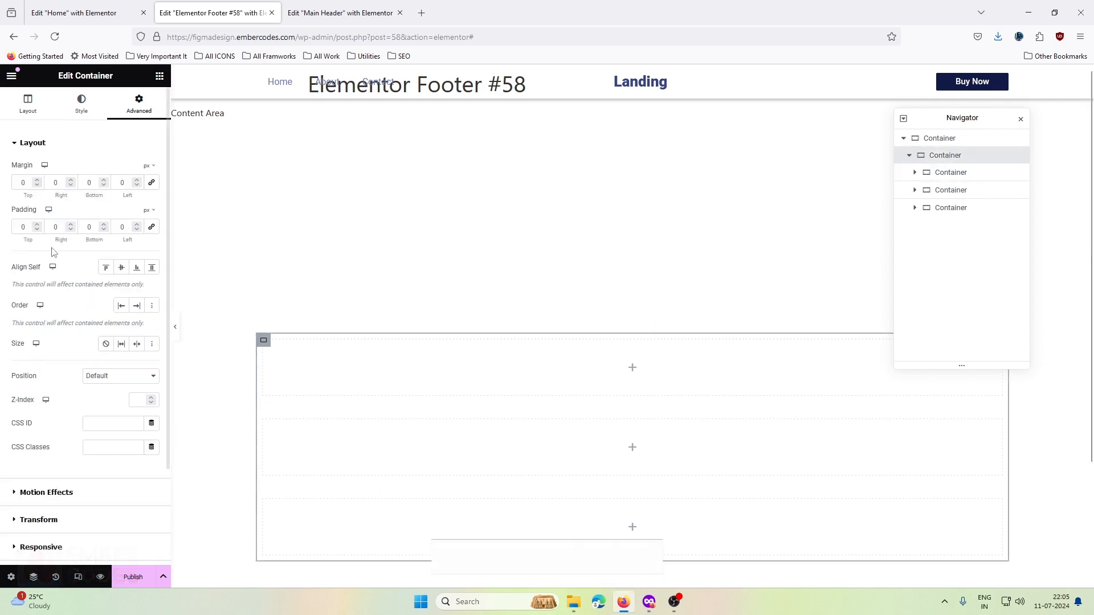
left_click(28, 104)
left_click_drag(992, 118, 1009, 118)
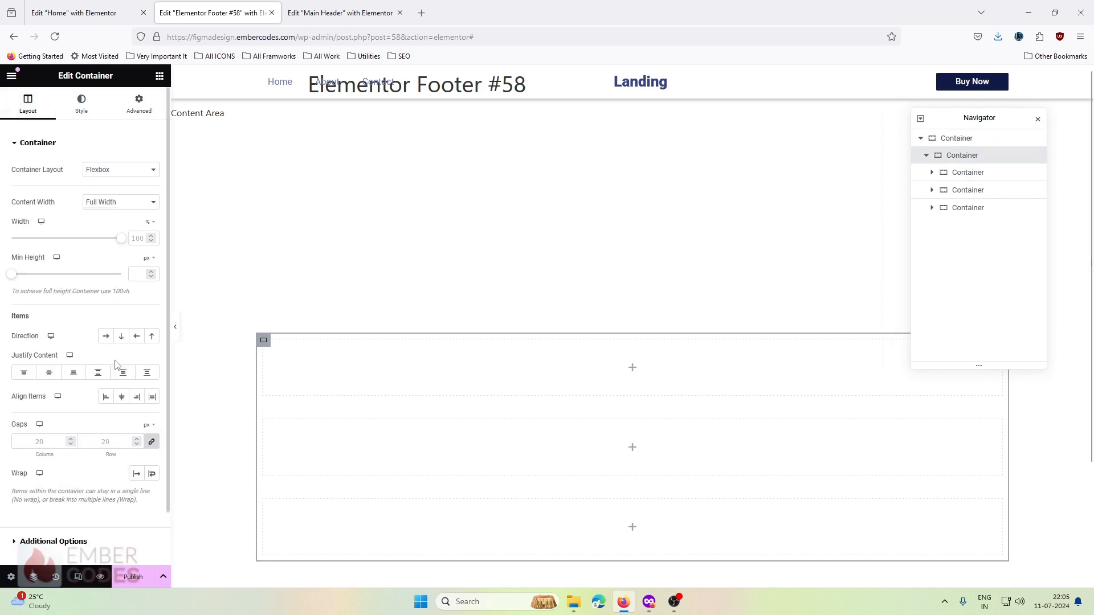
left_click(106, 341)
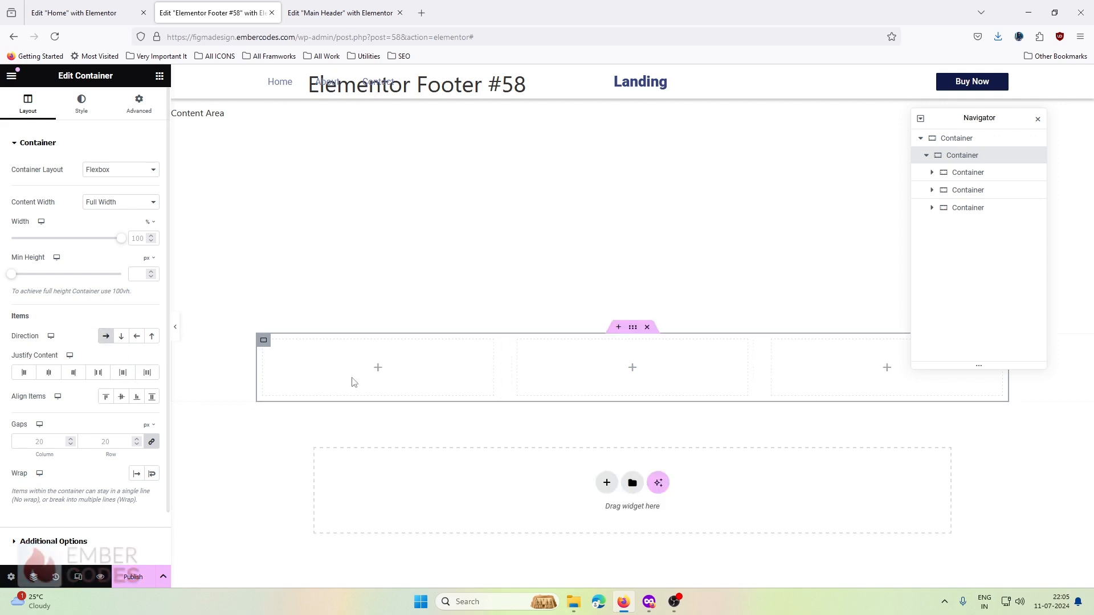
left_click(122, 399)
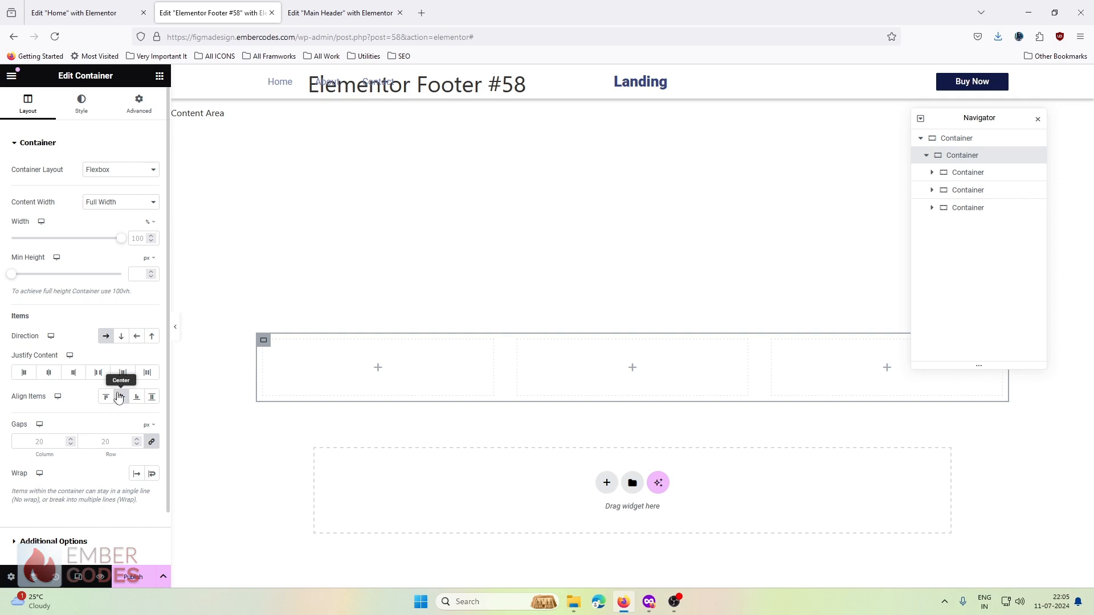
Copy the "©2023 Yourcompany" text from the Figma footer design and return to the Elementor footer.
left_click(650, 604)
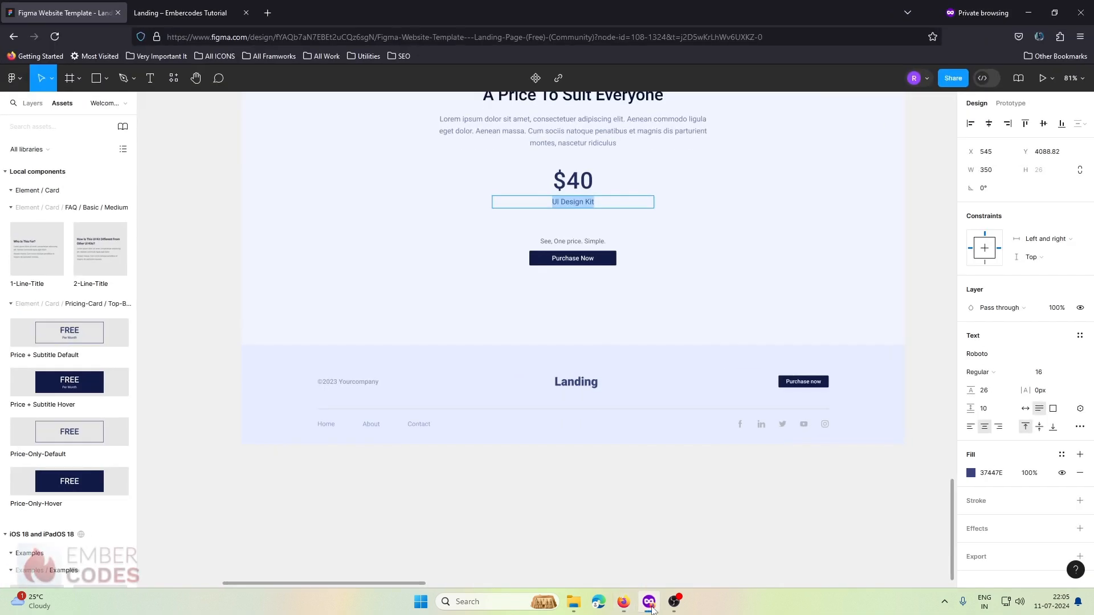
left_click(359, 385)
double_click(360, 385)
key("ctrl+c")
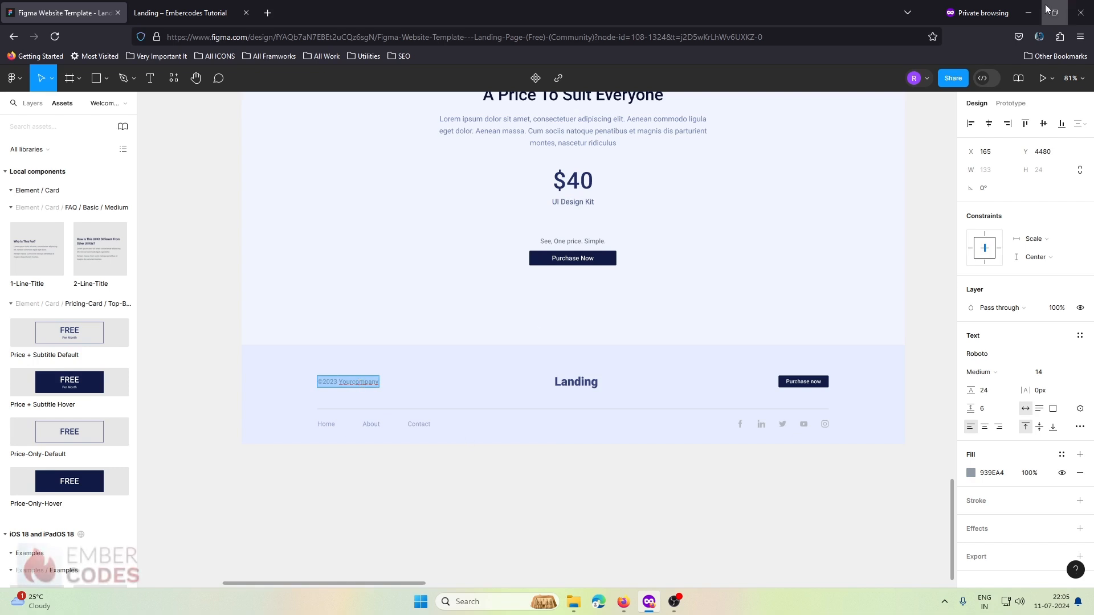
left_click(1029, 12)
Add a Text Editor widget to the first column container and replace its content with "©2023 Yourcompany".
left_click(139, 104)
left_click(158, 82)
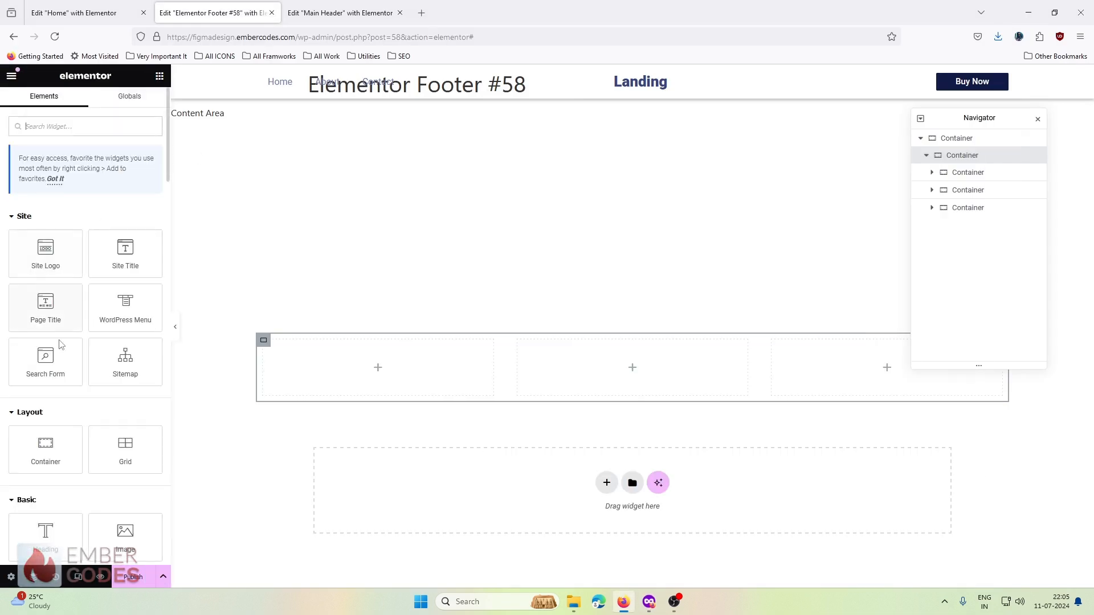
scroll(59, 454, "down", 4)
left_click_drag(49, 367, 308, 387)
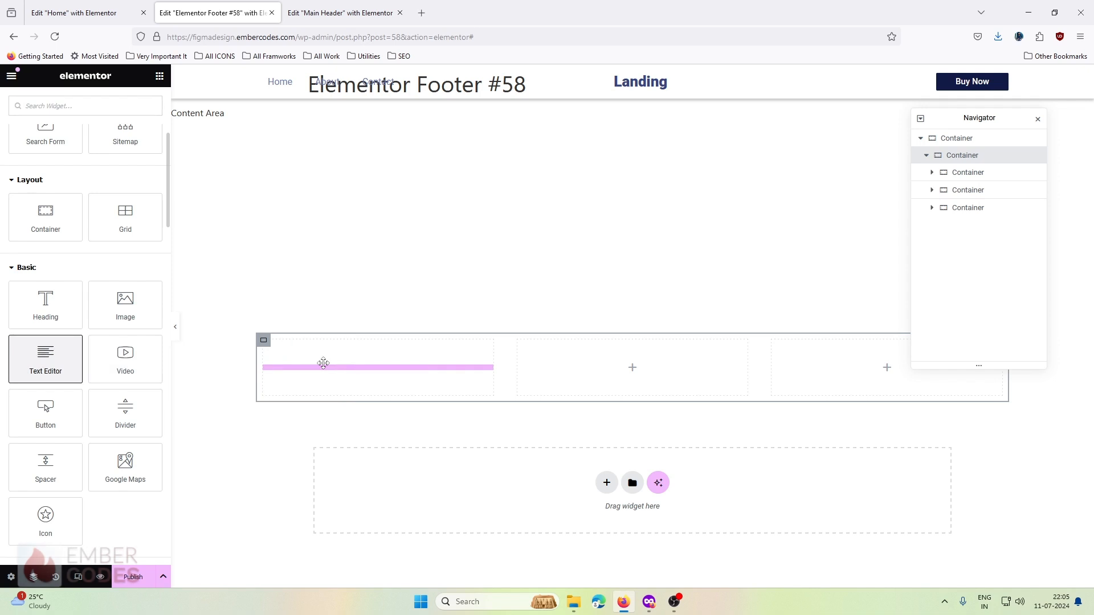
left_click(84, 256)
key("ctrl+a")
key("ctrl+v")
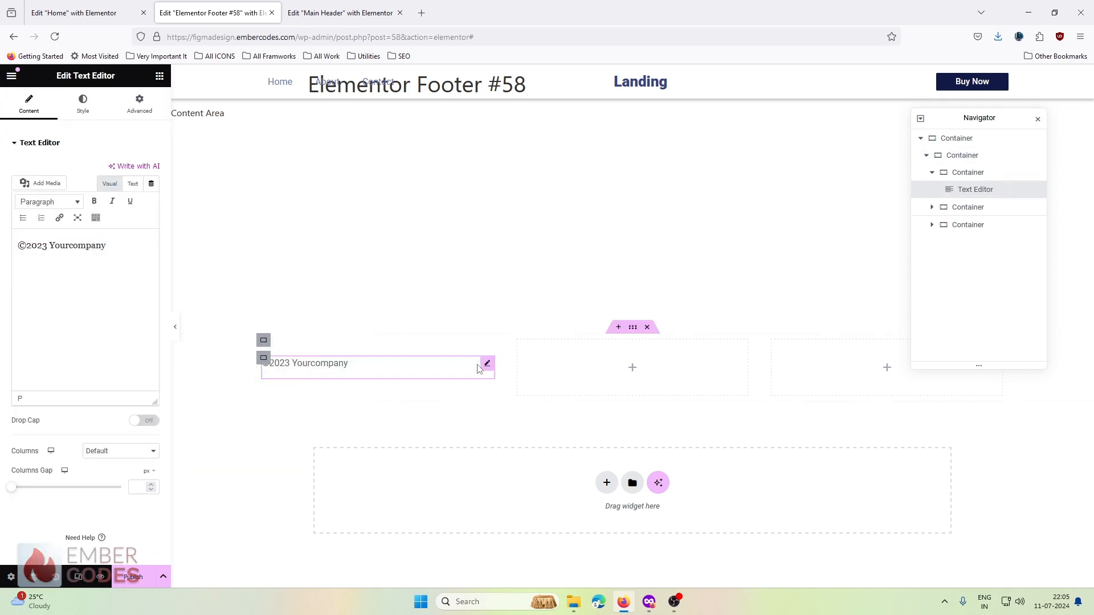
Add a Heading widget to the middle column container with the title "Landing".
left_click(637, 369)
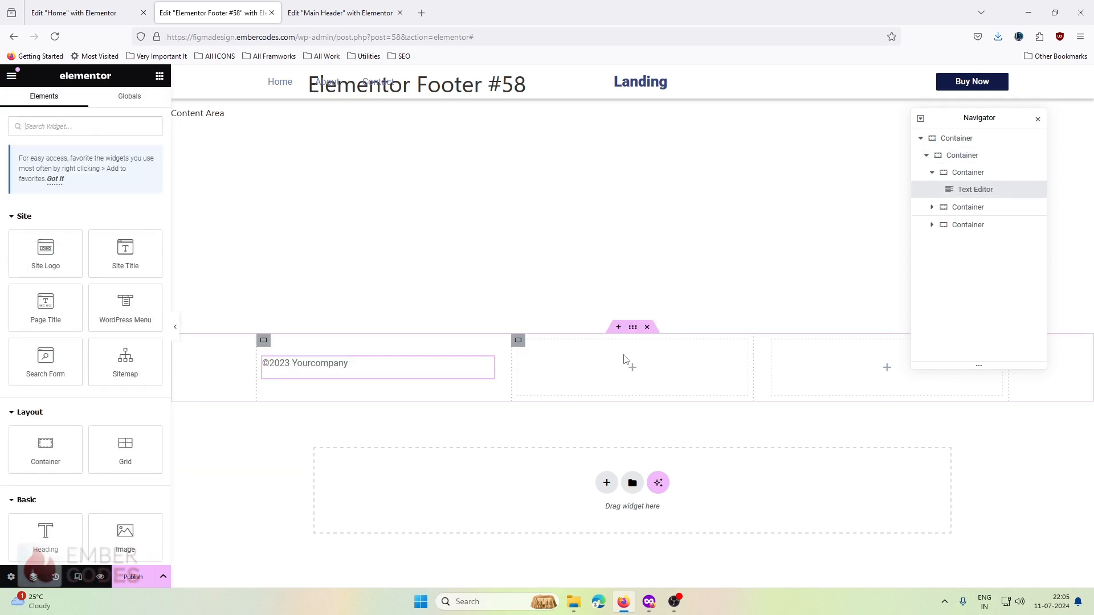
left_click_drag(46, 533, 640, 377)
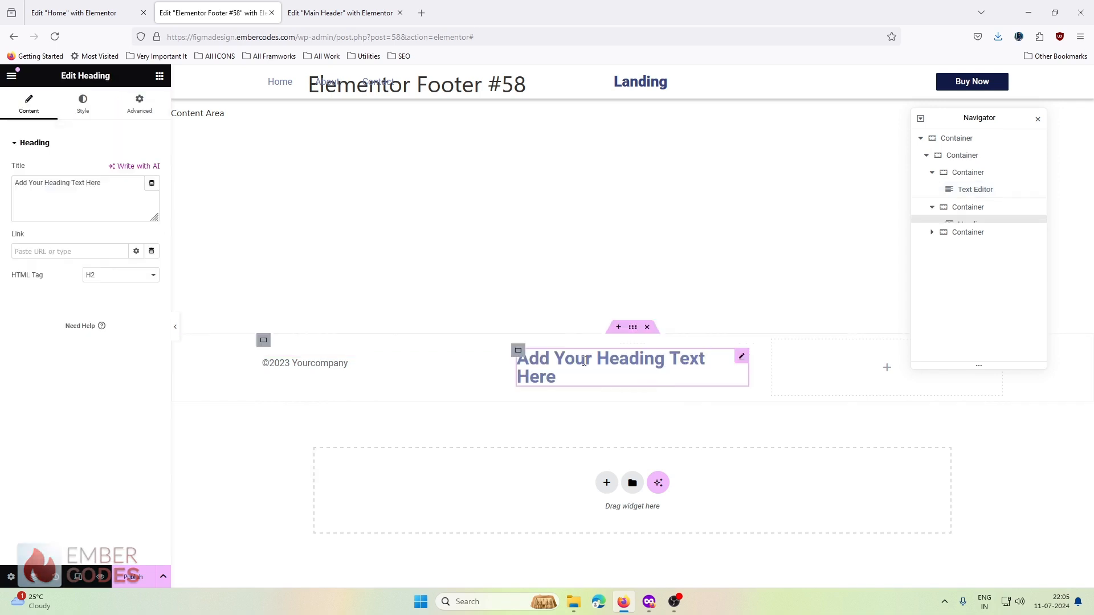
triple_click(82, 178)
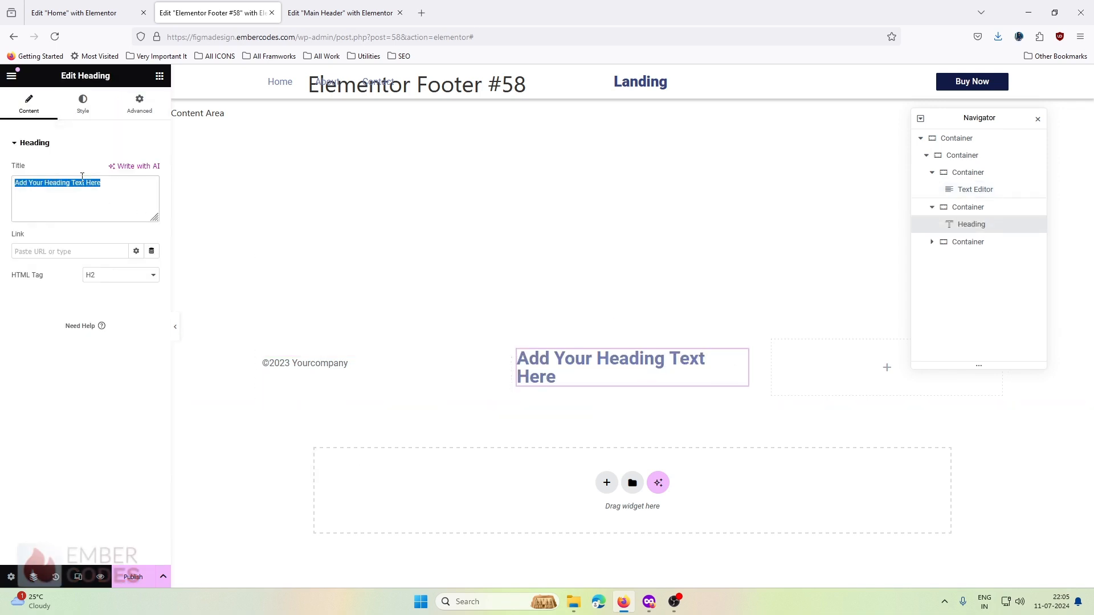
type("Lan")
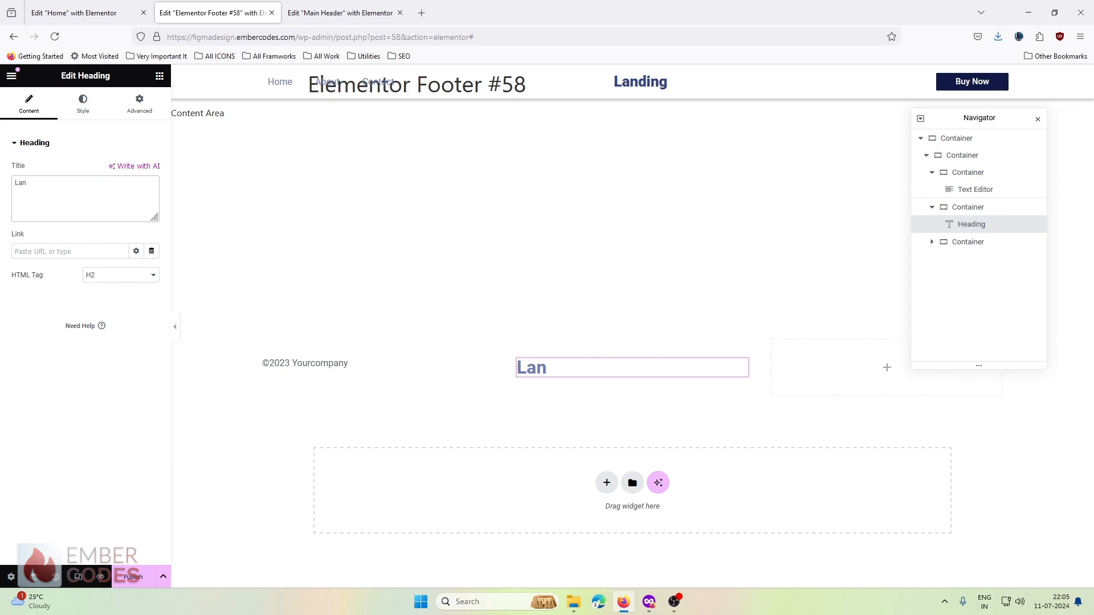
type("ding")
Place the global Buy Now button widget in the third column container and move the Navigator off it.
left_click(160, 76)
left_click_drag(45, 165, 887, 367)
left_click_drag(944, 122, 670, 104)
Check the button label in Figma, unlink the footer button from the global widget and set its text to "Purchase now".
left_click(649, 602)
left_click(800, 379)
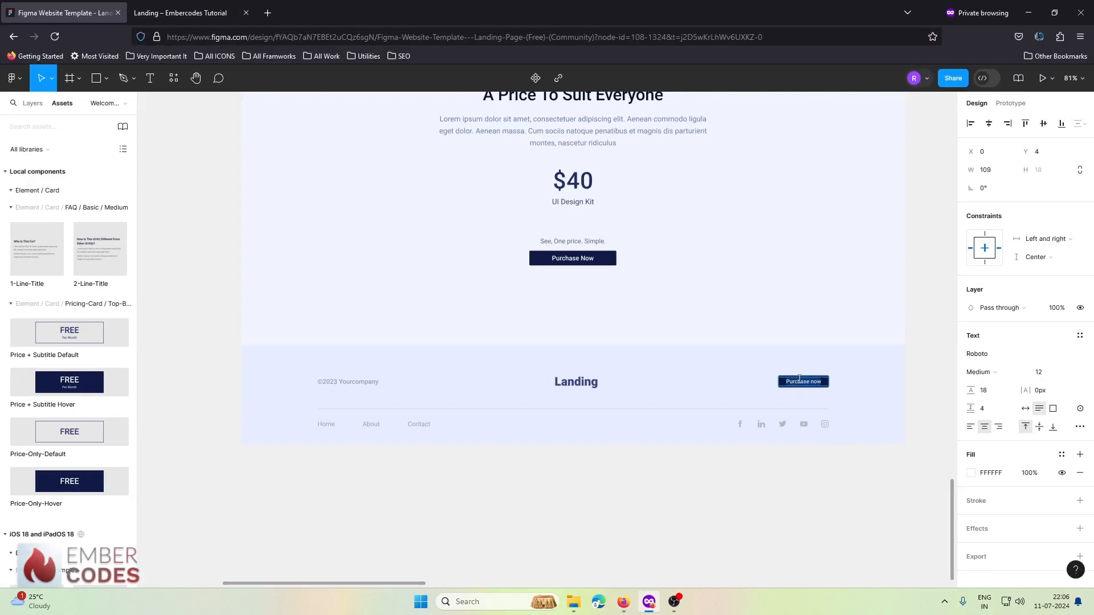
left_click(624, 602)
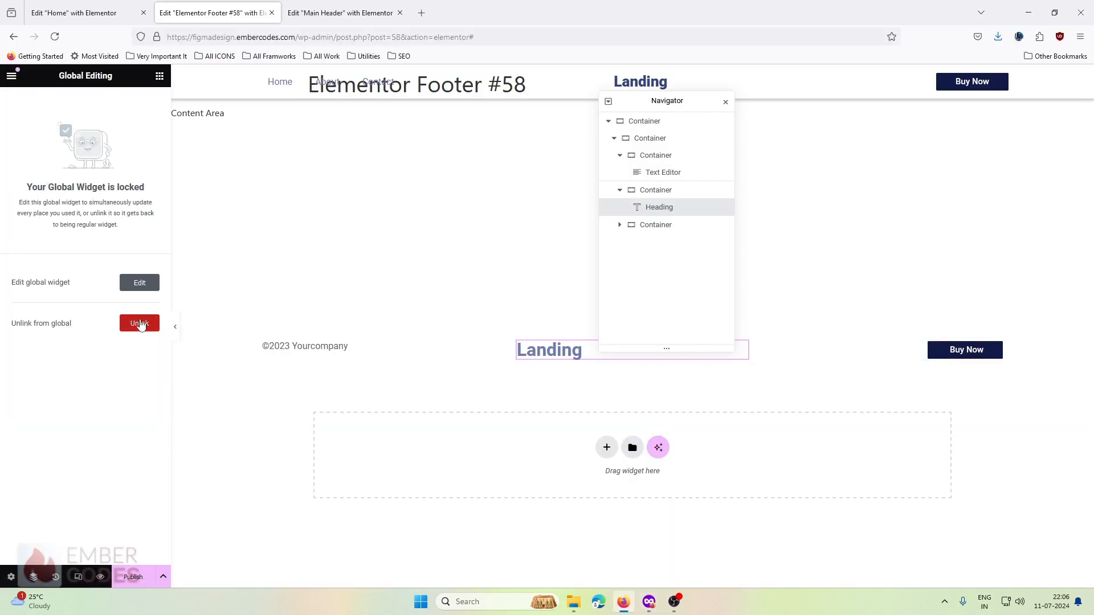
left_click(141, 325)
left_click(630, 353)
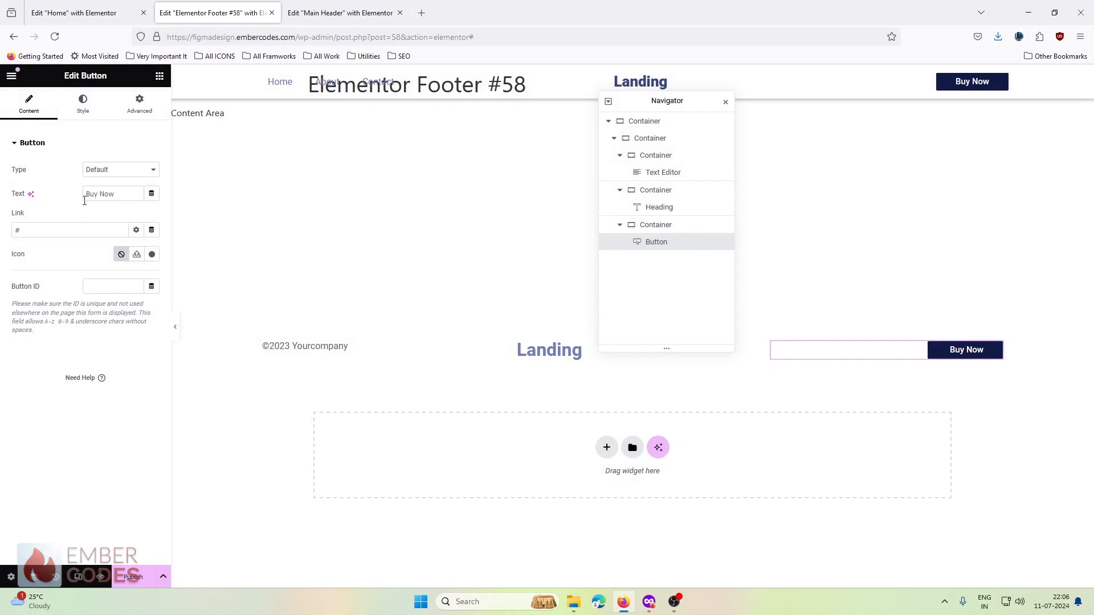
type("Purchase now")
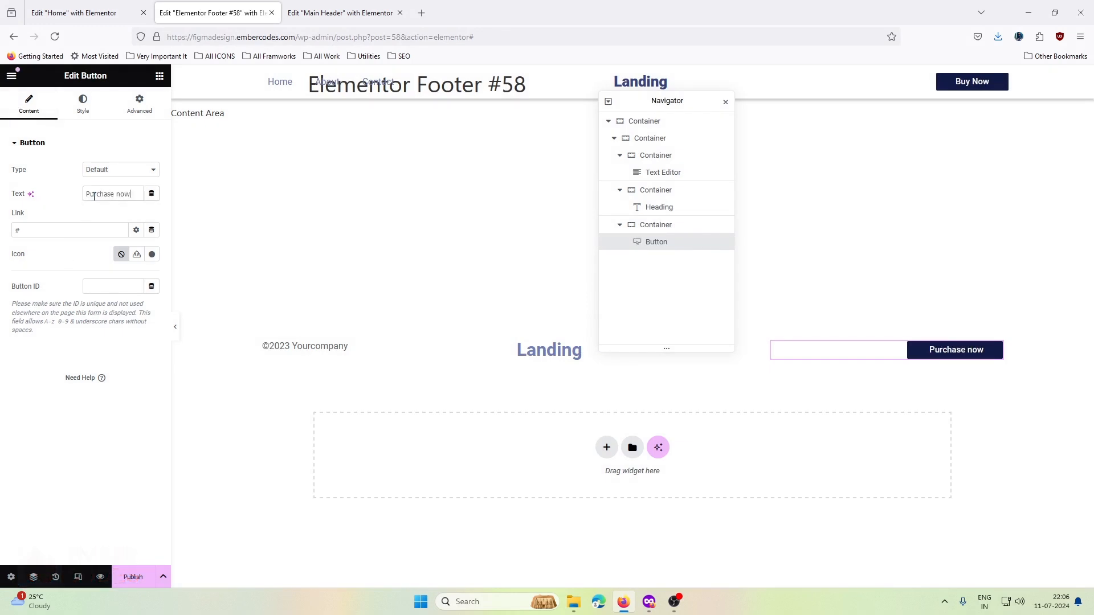
Set all margins and padding to 0 on the column containers holding the copyright text and the Landing heading.
left_click(369, 353)
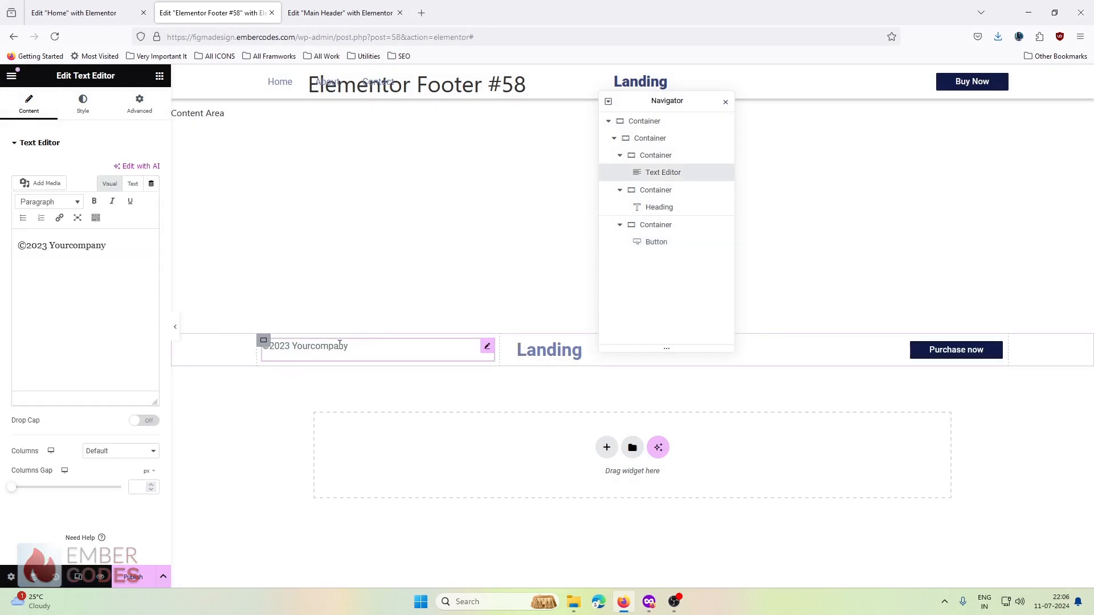
left_click(264, 343)
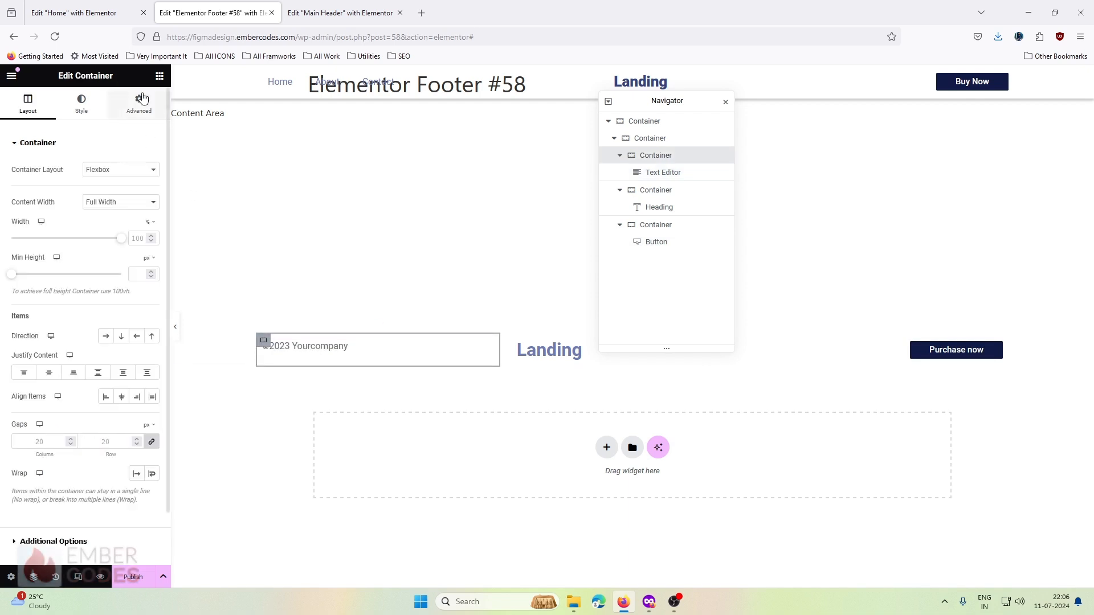
left_click(139, 103)
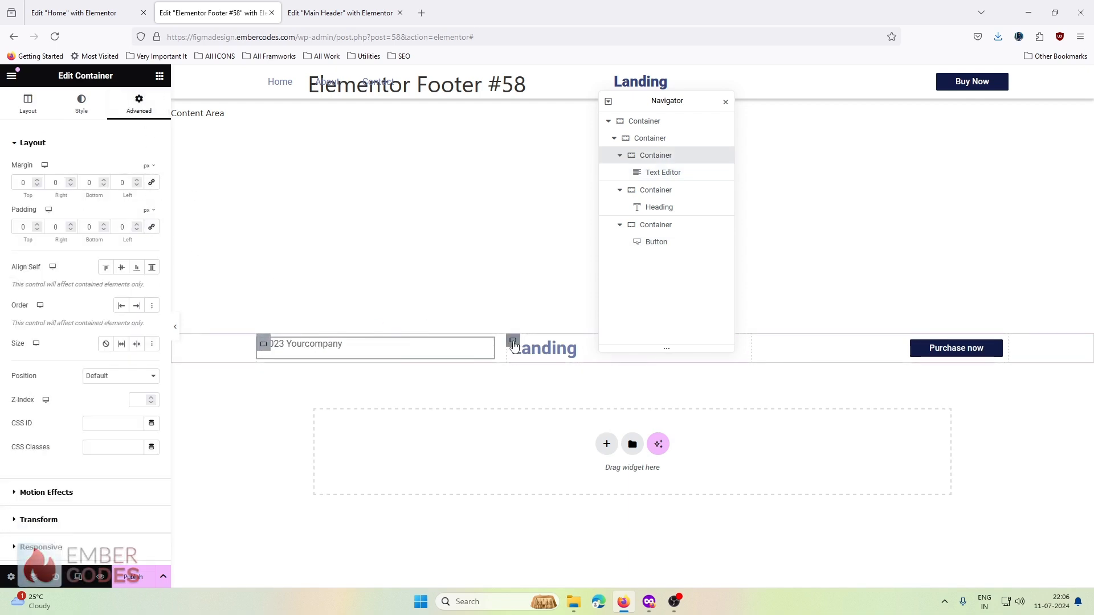
left_click(513, 340)
left_click(139, 103)
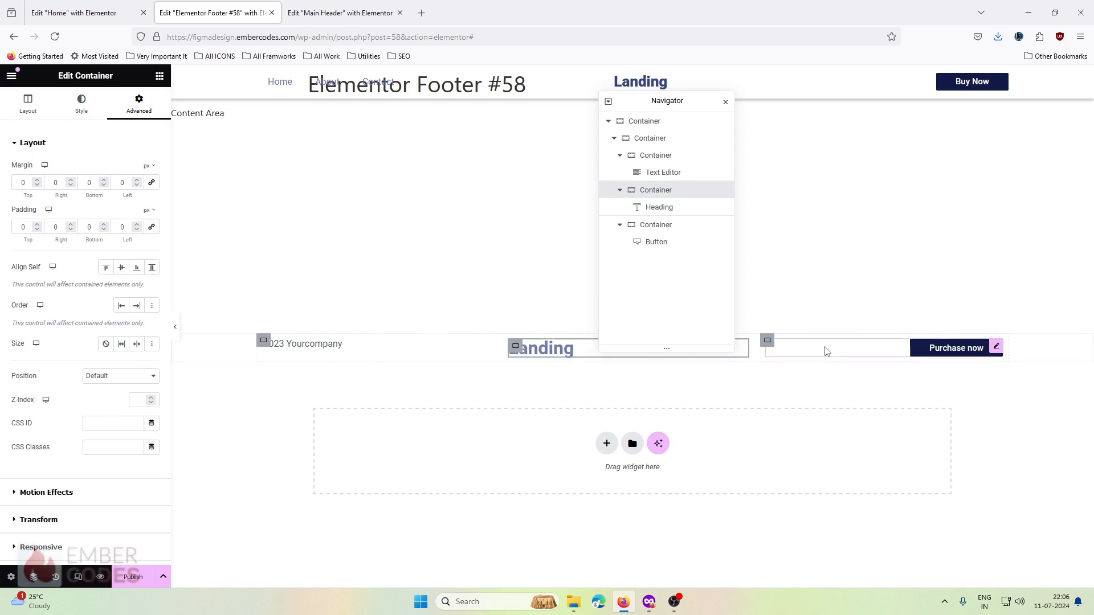
Set all margins and padding to 0 on the column container holding the Purchase now button.
left_click(767, 340)
left_click(140, 103)
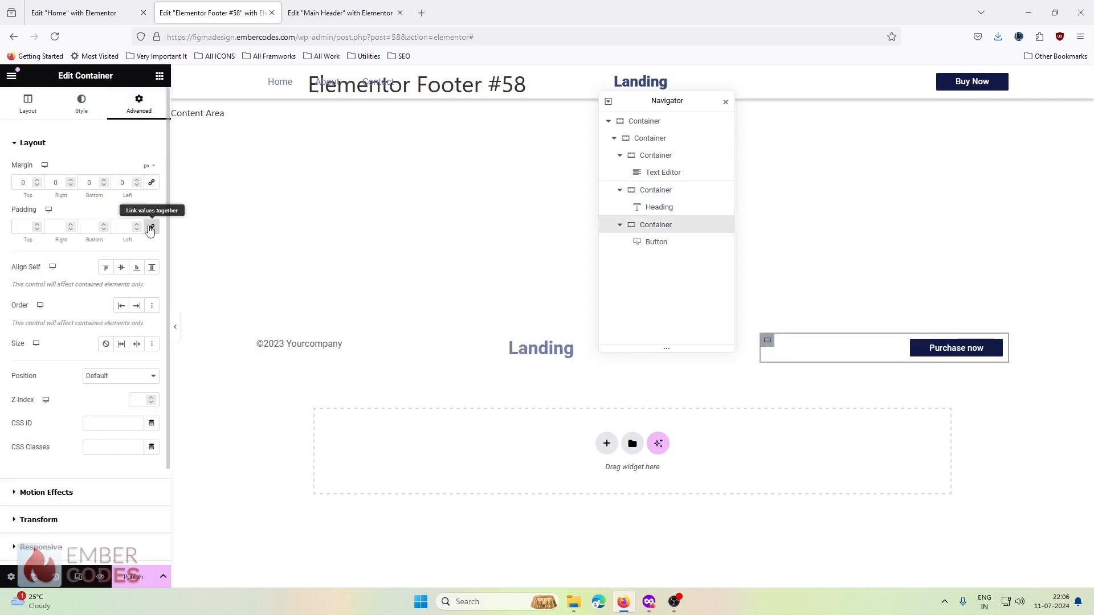
Copy the fill colour hex code of the copyright text from the Figma footer design and return to Elementor.
left_click(288, 341)
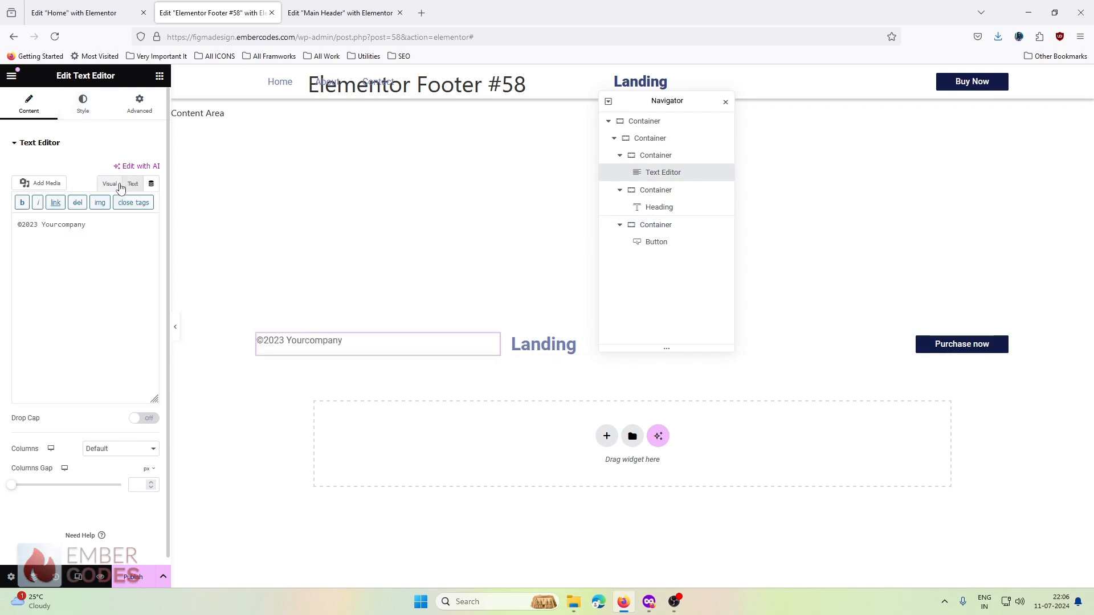
left_click(82, 105)
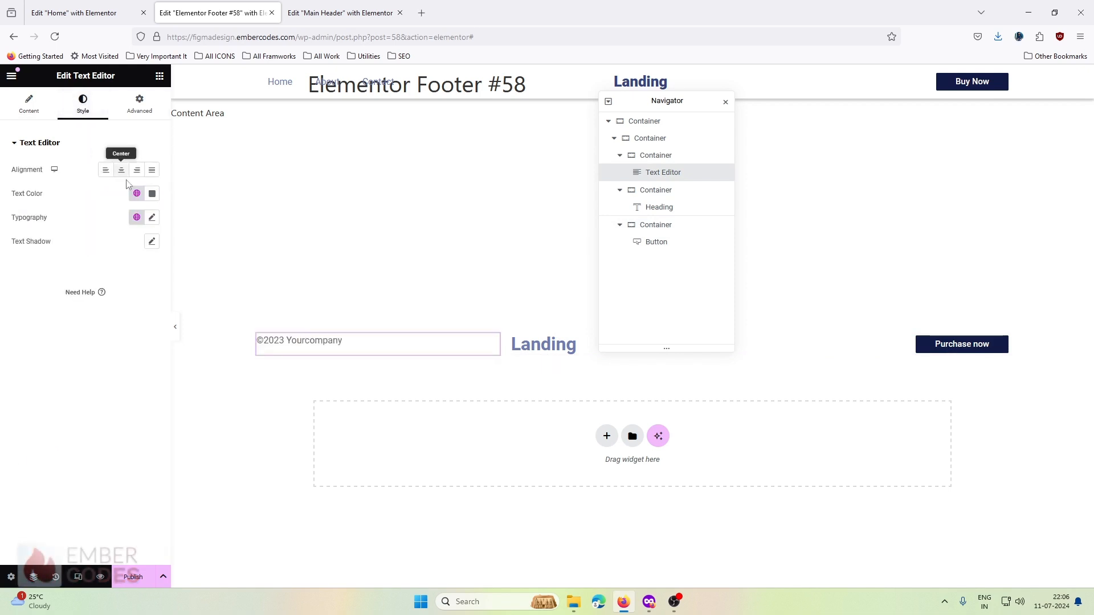
mouse_move(648, 609)
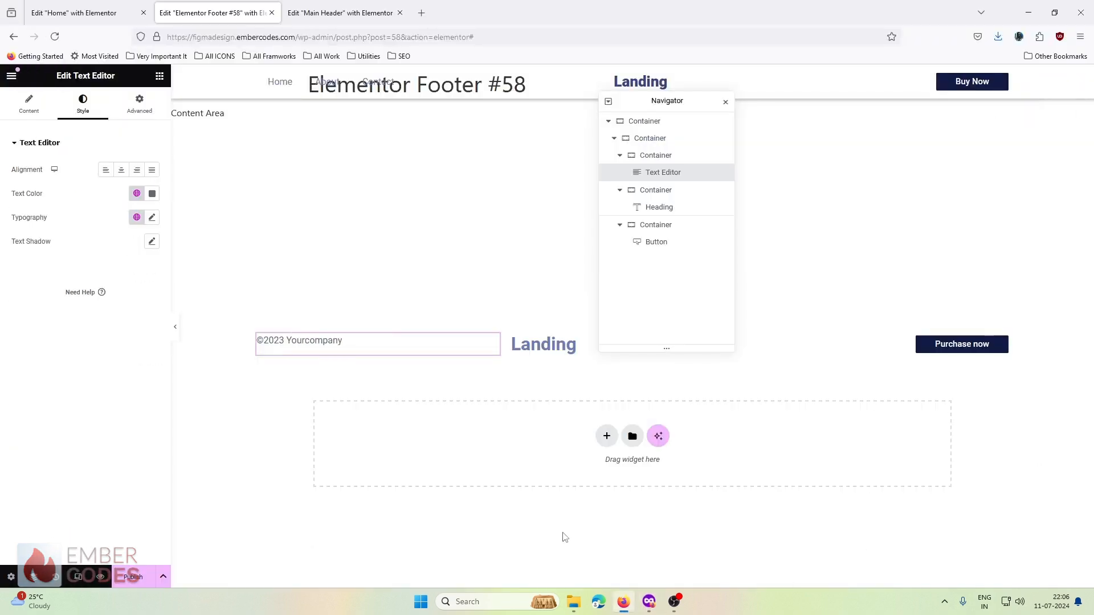
left_click(648, 544)
left_click(374, 380)
left_click(988, 475)
key("ctrl+c")
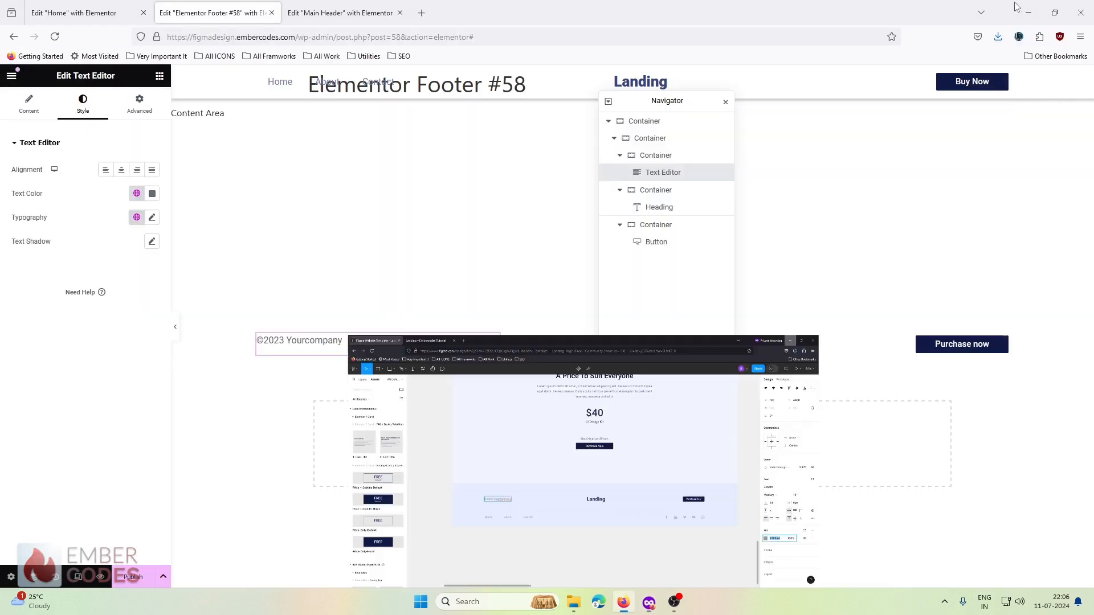
left_click(1029, 13)
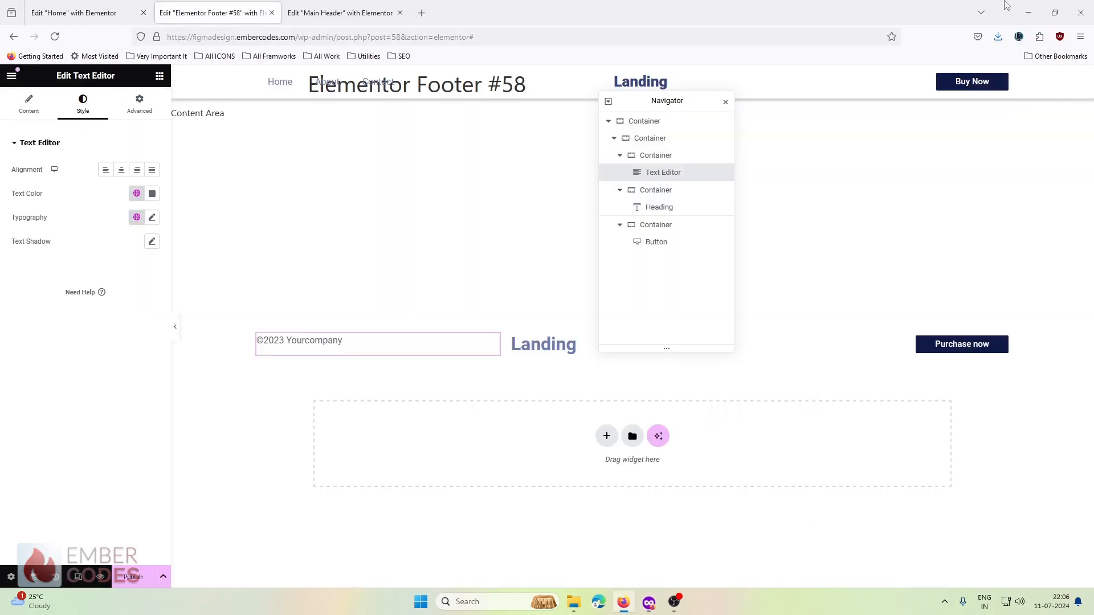
Change the footer copyright text to "©2024 Ember Codes".
left_click(341, 343)
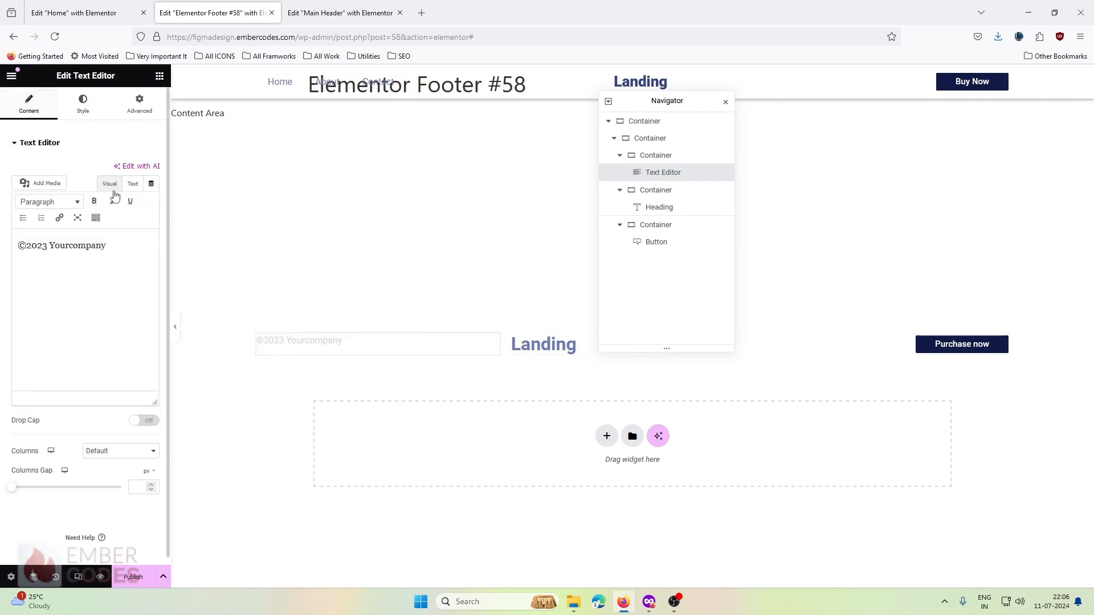
left_click_drag(107, 246, 54, 248)
type("Ember Codes")
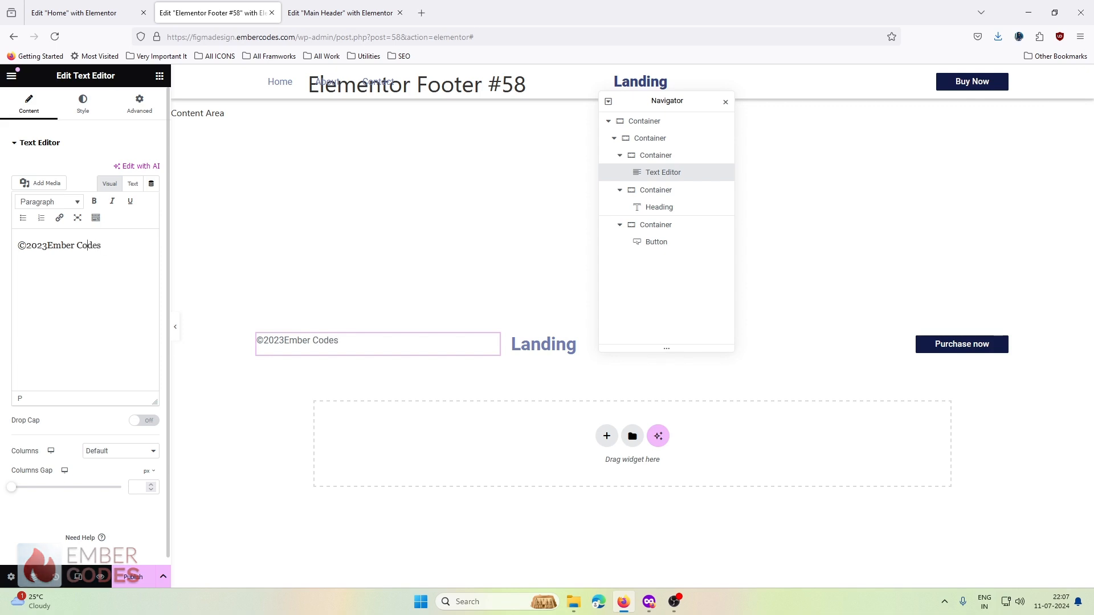
key("BackSpace")
type("4")
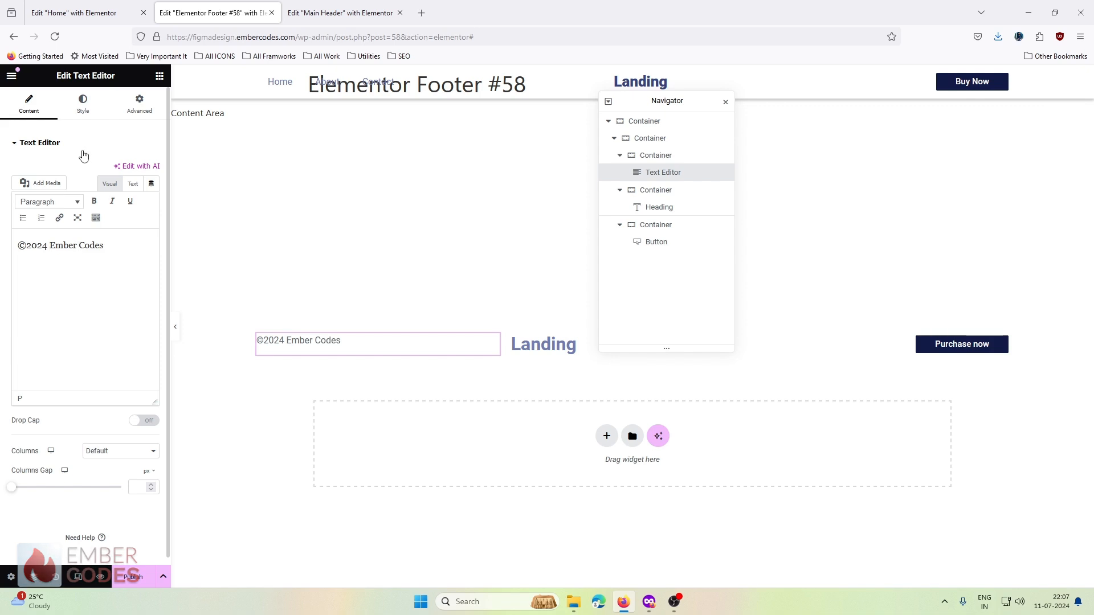
Set the copyright text's colour to the copied #939EA4 and its font size to 16 px.
left_click(82, 105)
left_click(152, 194)
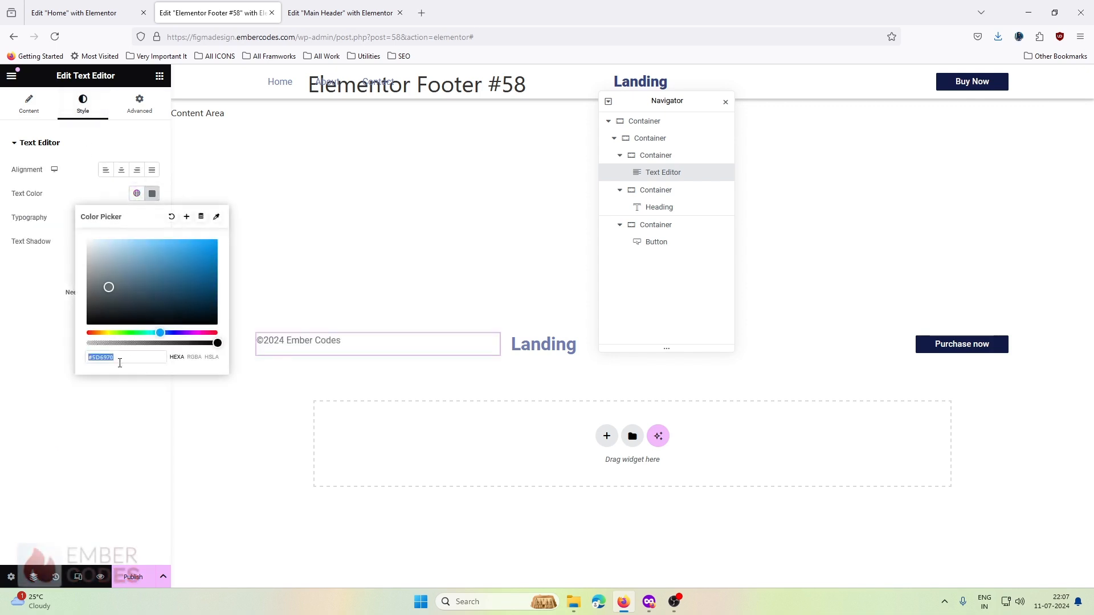
key("ctrl+v")
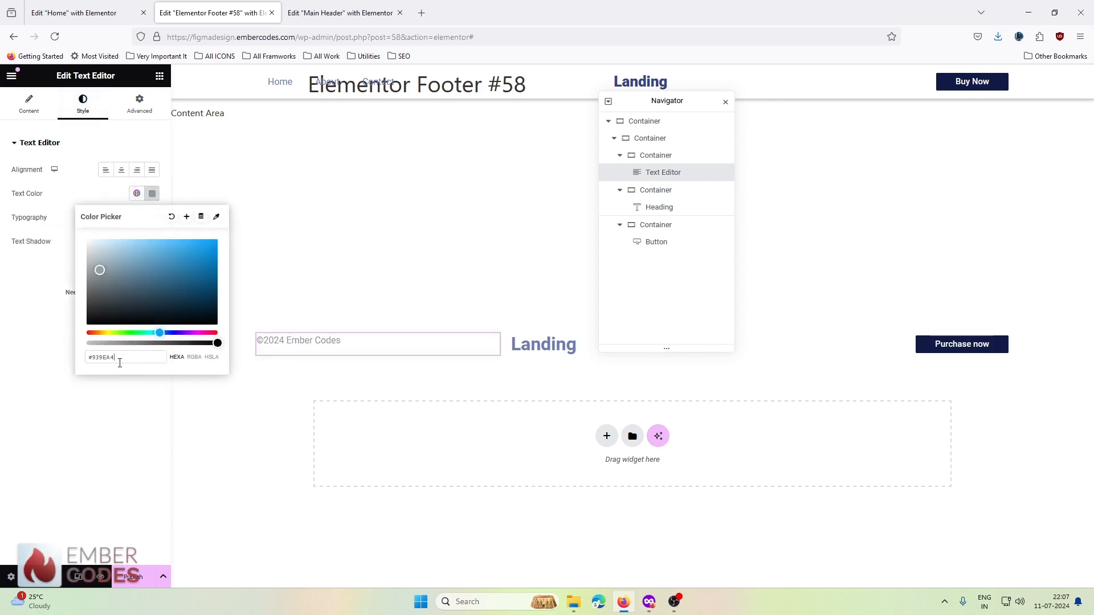
left_click(87, 388)
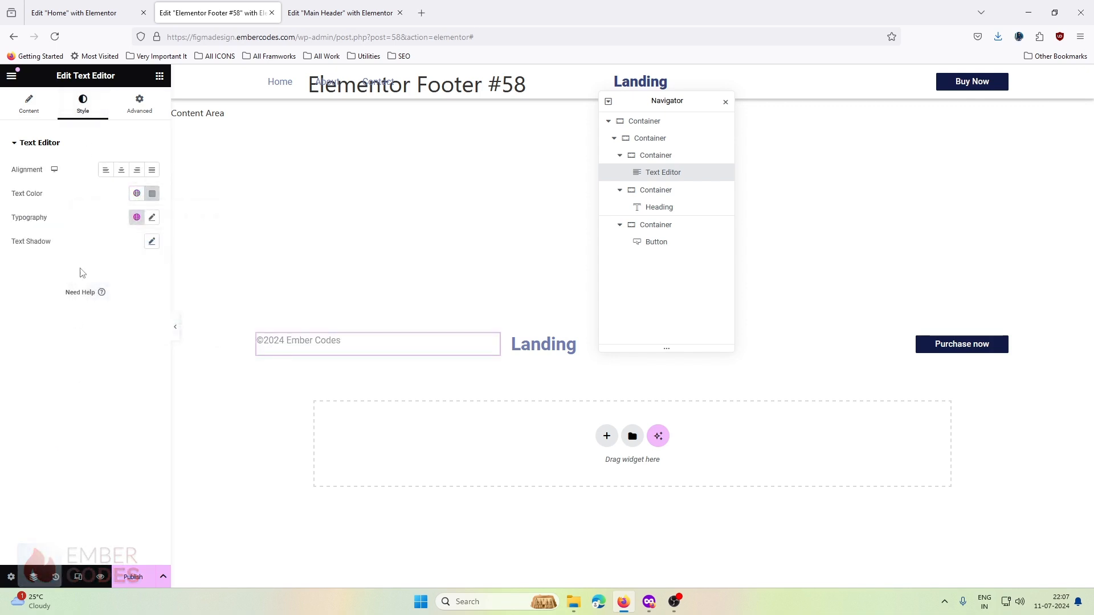
left_click(153, 218)
type("16")
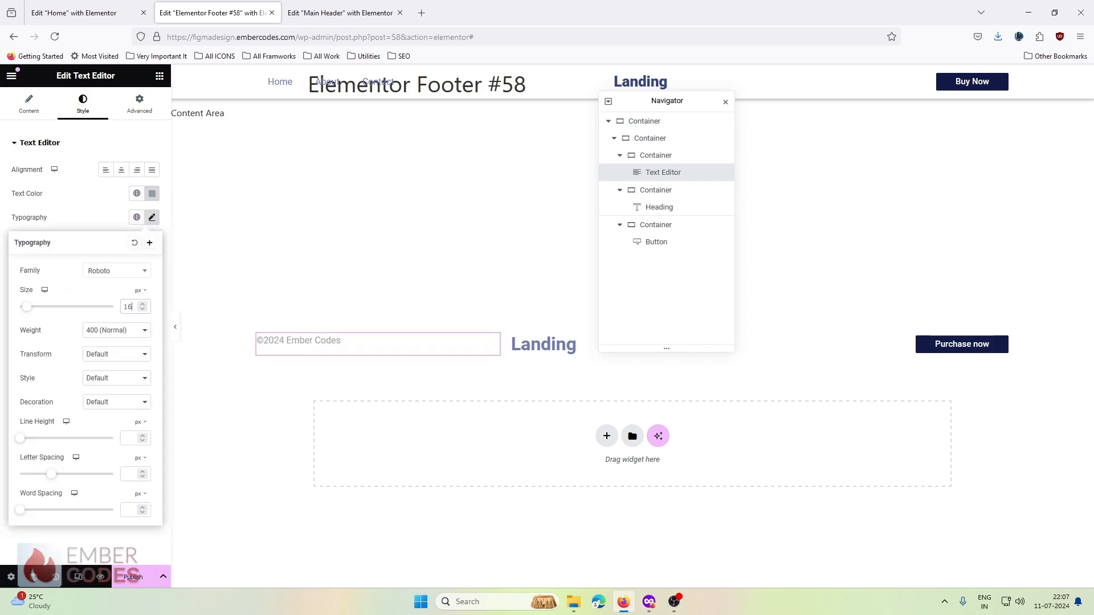
left_click(140, 104)
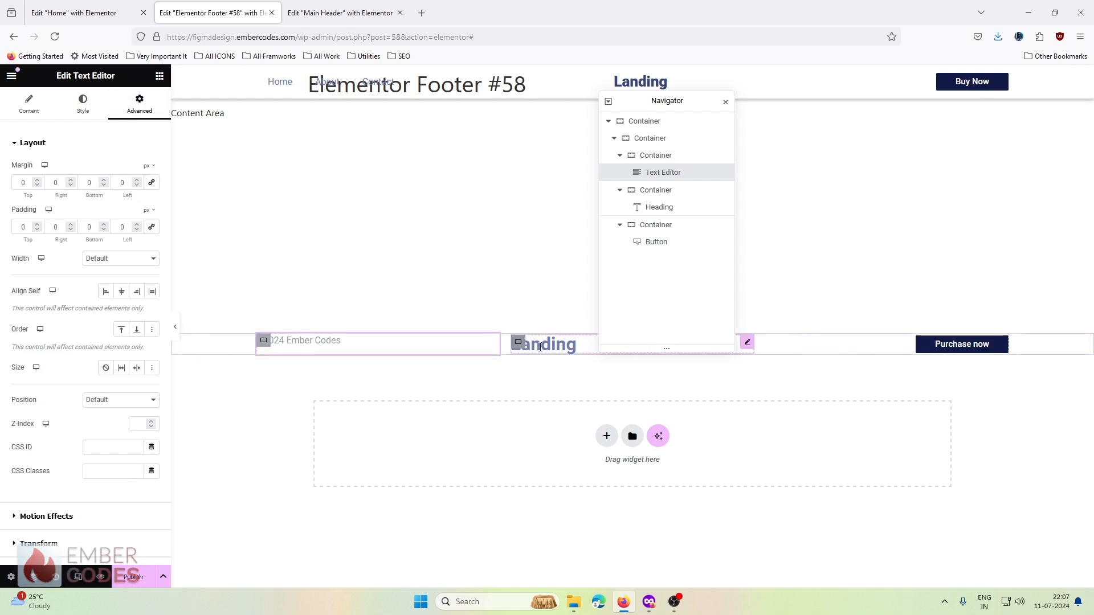
Center-align the footer's Landing heading and move the Navigator away from the middle column.
left_click(558, 348)
left_click(83, 104)
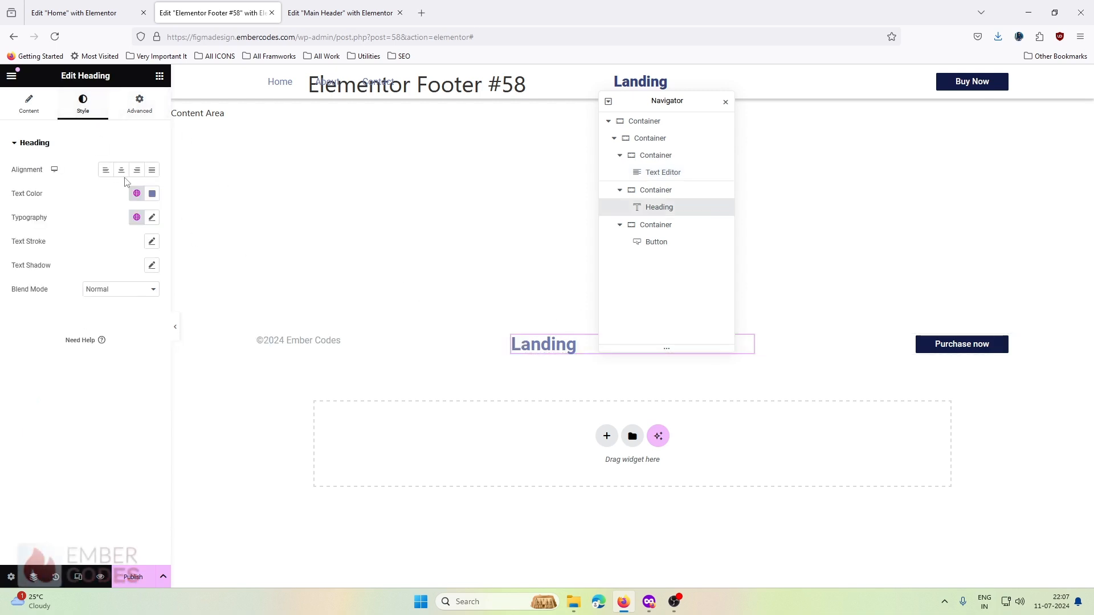
left_click(121, 170)
left_click_drag(655, 100, 913, 109)
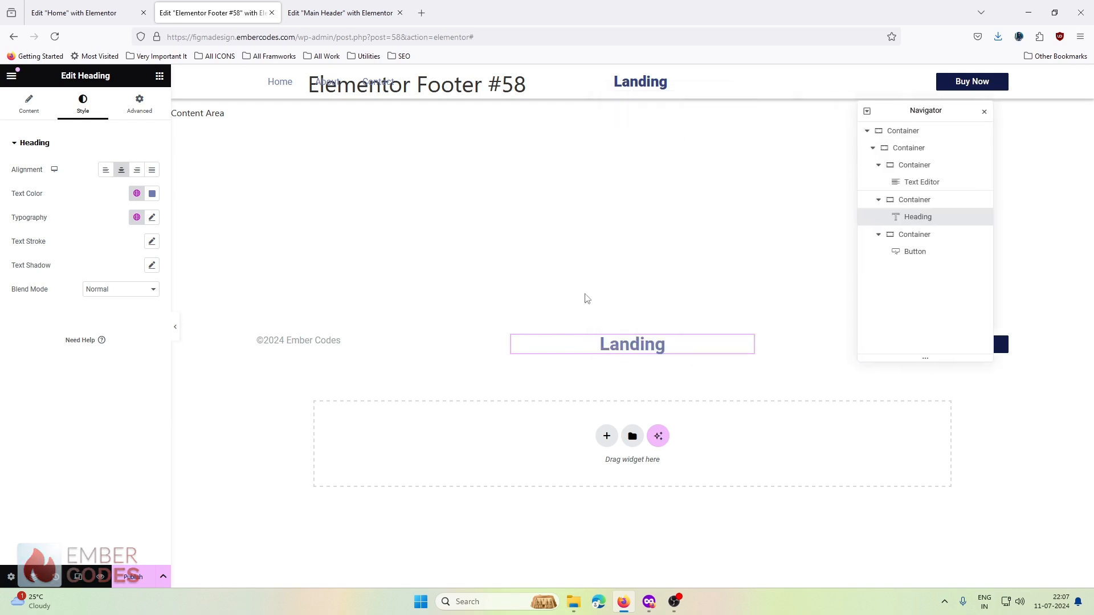
Try the global colors Dark Blure and Secondary as the Landing heading's text color.
left_click(31, 105)
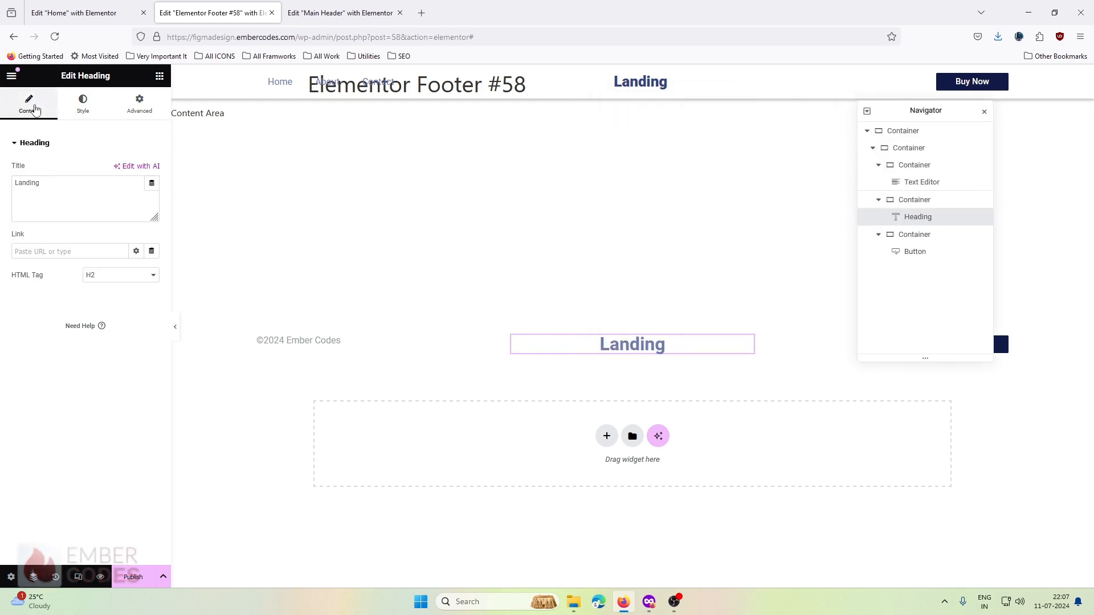
left_click(83, 104)
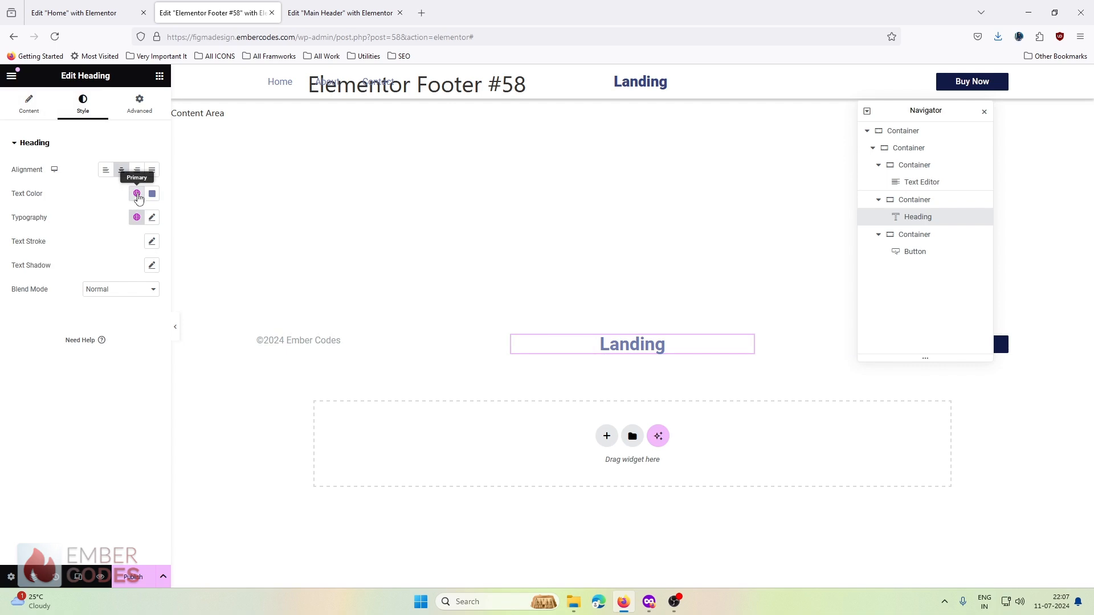
left_click(137, 194)
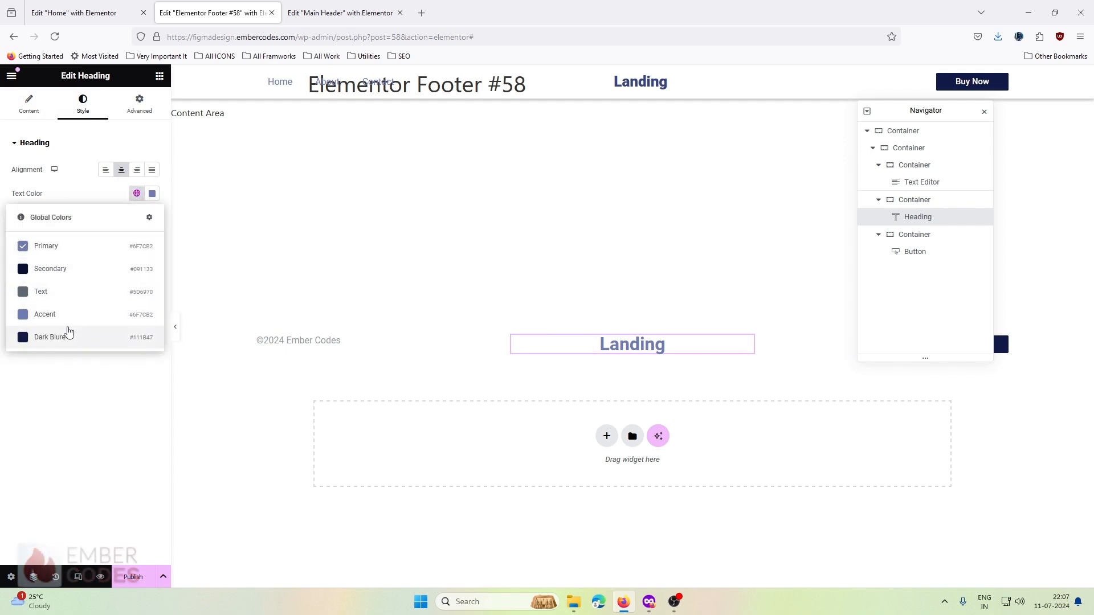
left_click(62, 338)
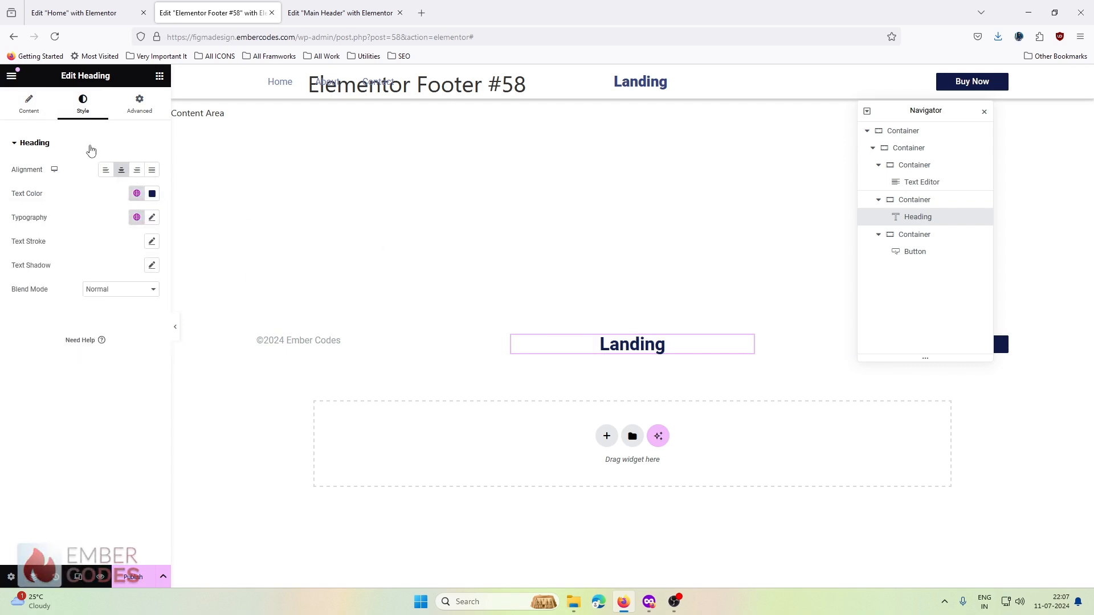
left_click(135, 194)
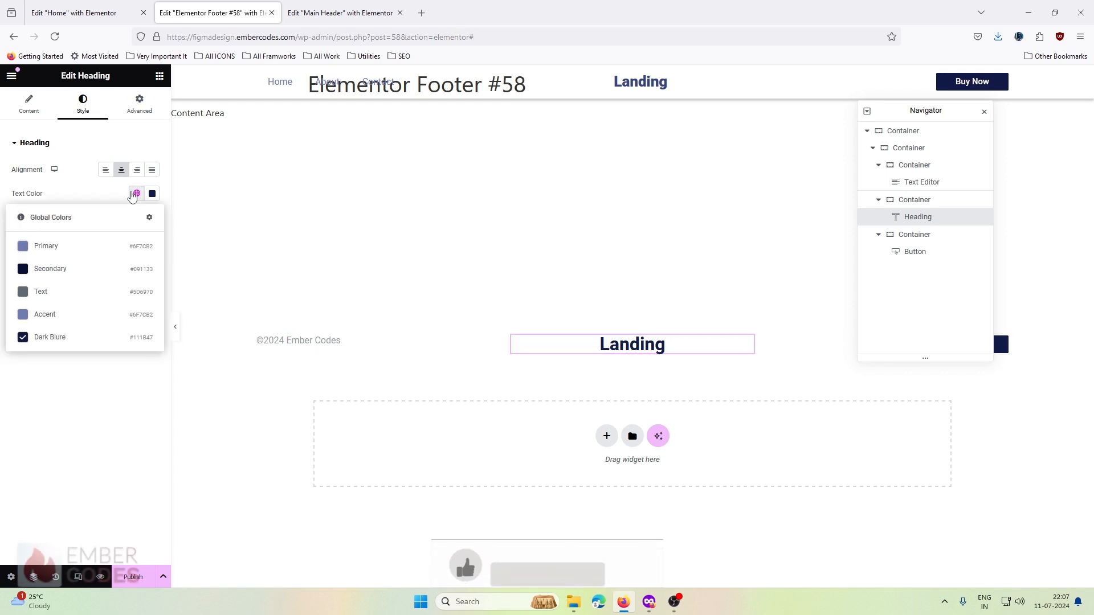
left_click(93, 270)
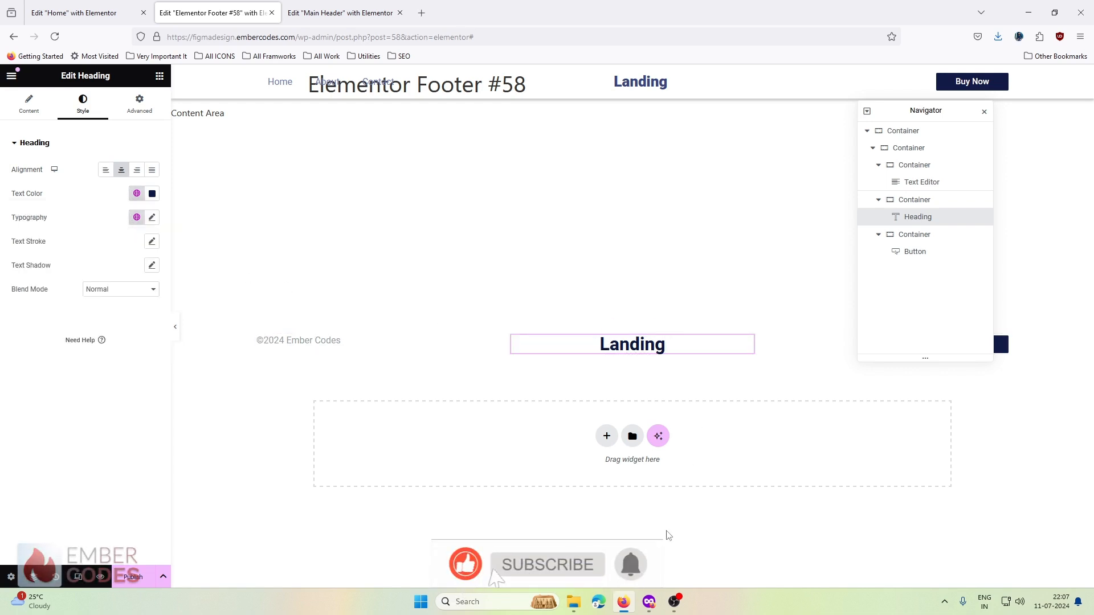
Copy the Landing text's fill from the Figma footer and set the Elementor heading's text color to 37447E.
left_click(649, 603)
left_click(993, 475)
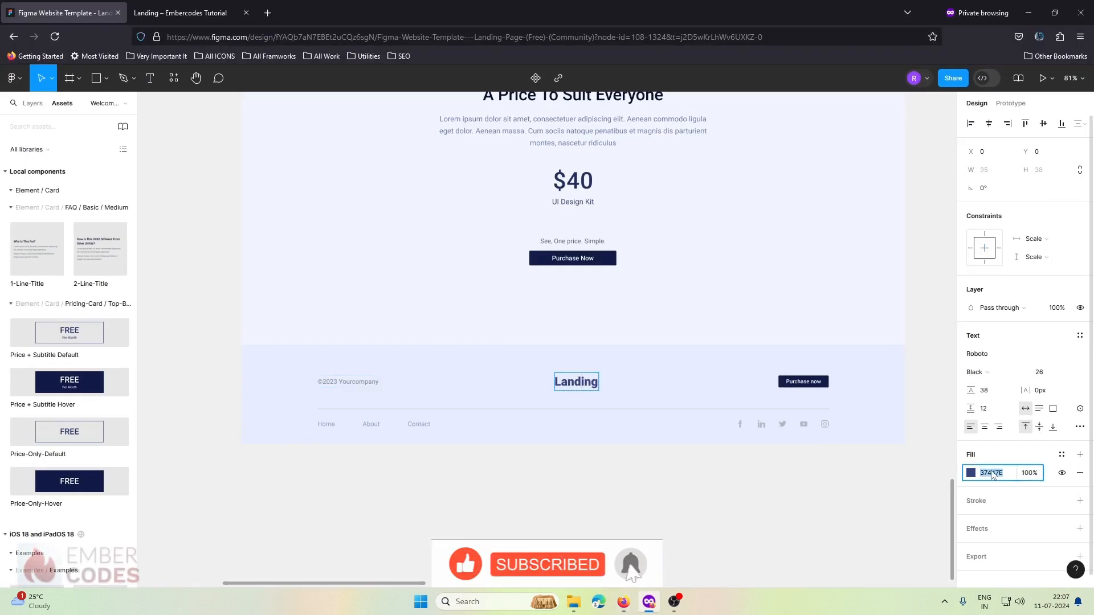
left_click(1030, 10)
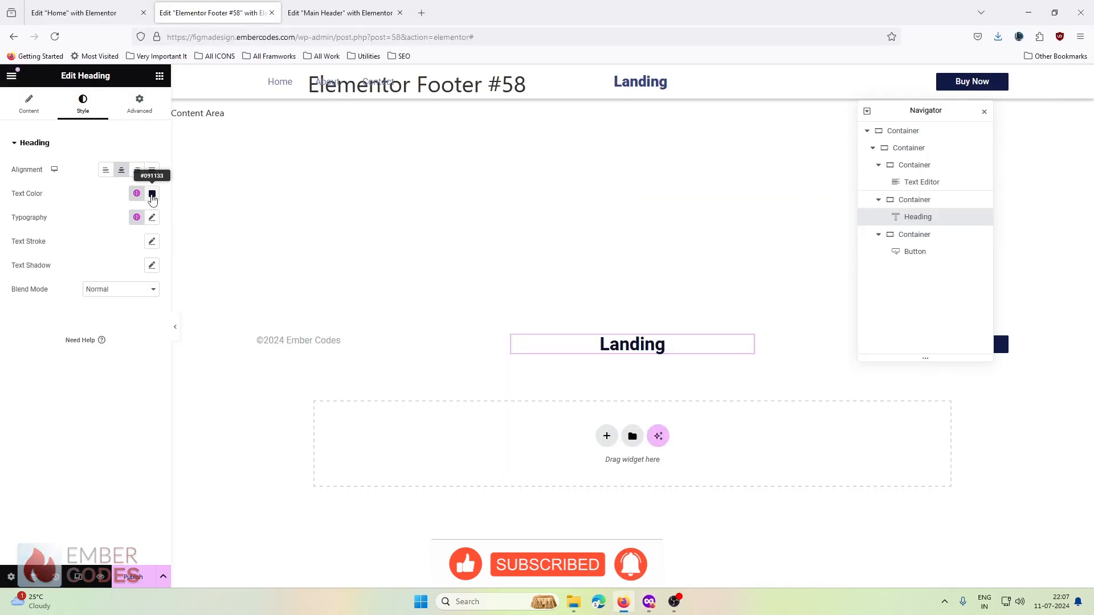
left_click(152, 195)
type("37447E")
left_click(105, 429)
Check the Landing typography in Figma and set the heading's font size to 26 px and weight to 900 (Black).
left_click(151, 217)
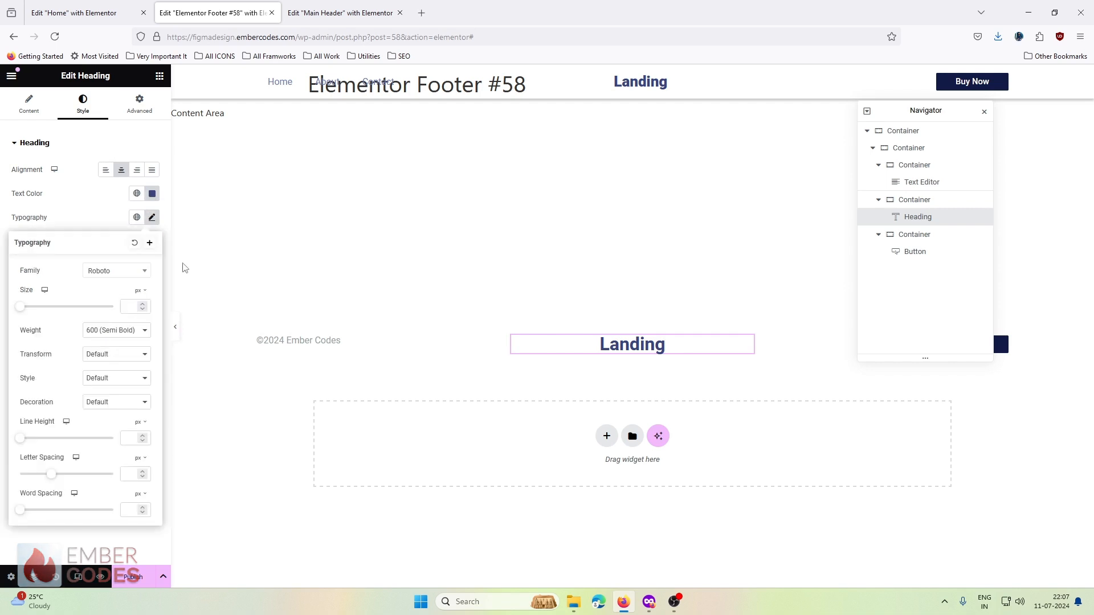
left_click(649, 602)
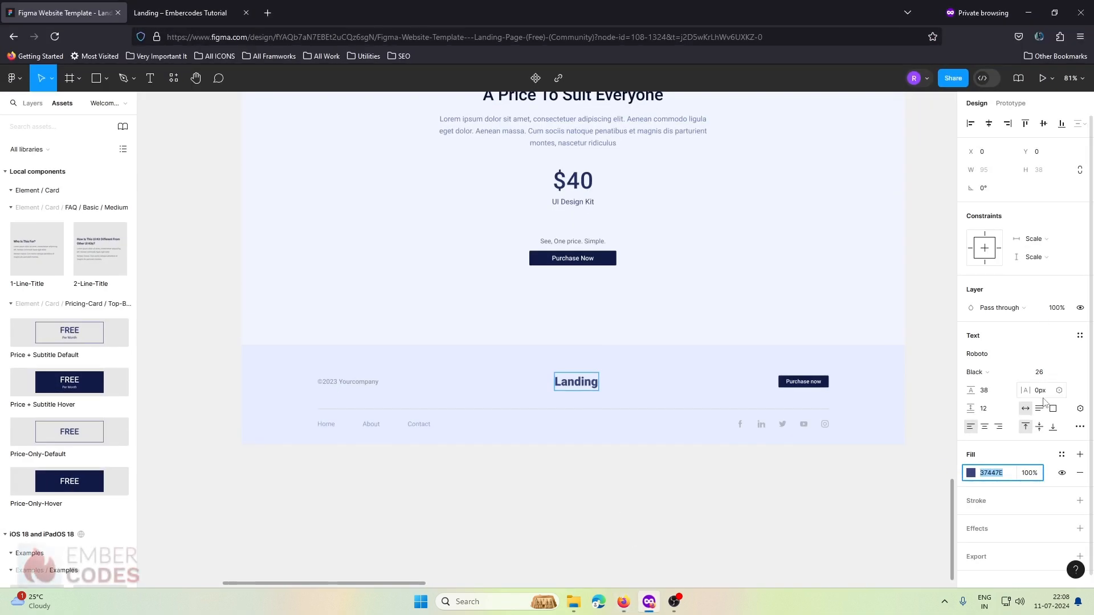
left_click(1028, 13)
left_click(138, 308)
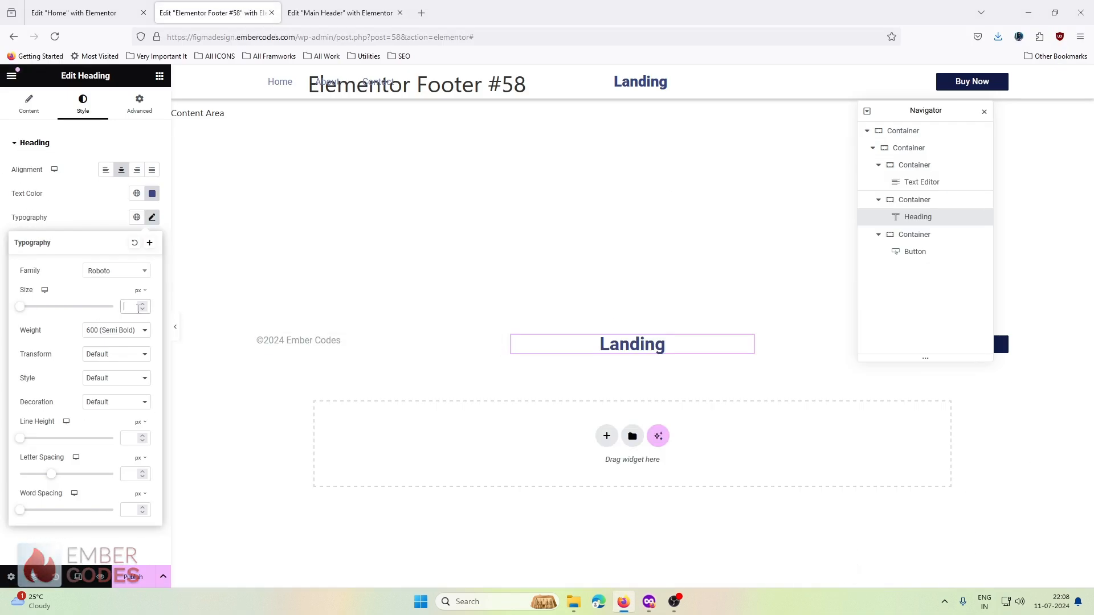
type("26")
left_click(114, 330)
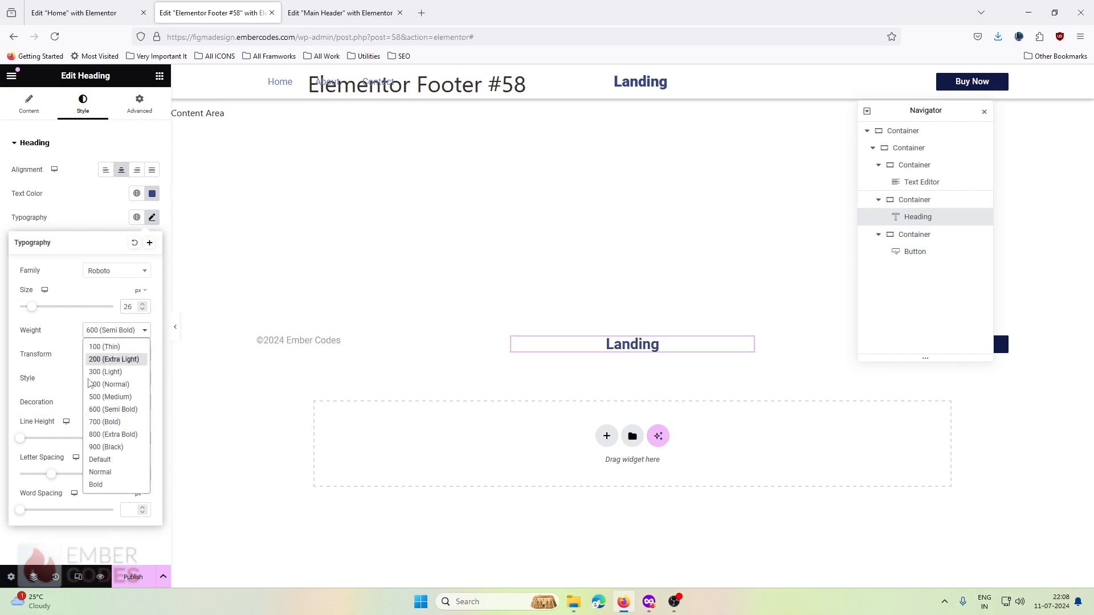
left_click(98, 451)
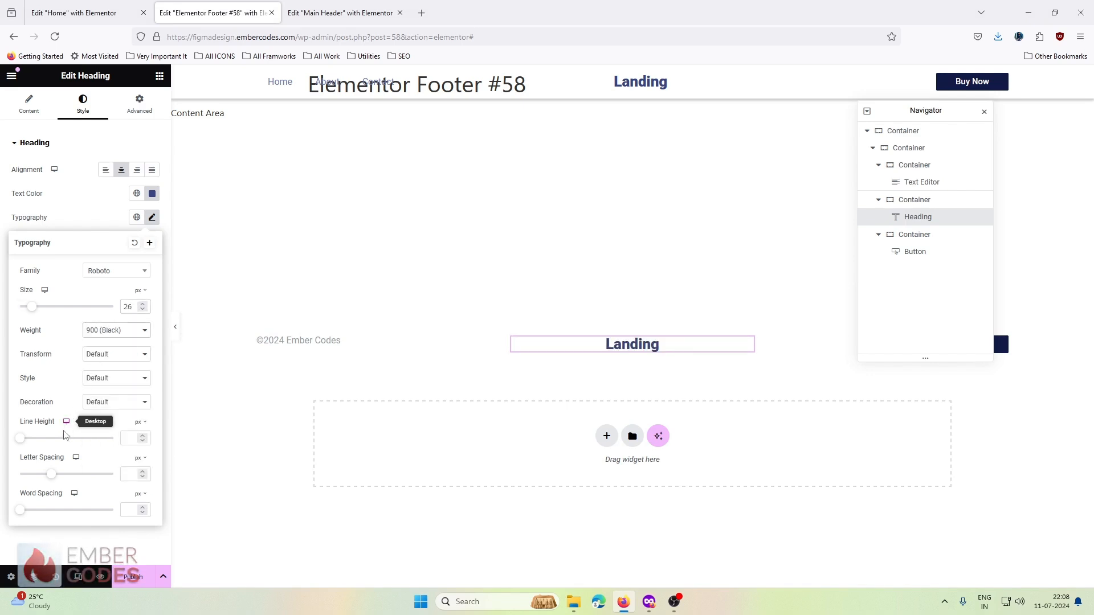
left_click(96, 217)
left_click_drag(928, 111, 952, 98)
left_click(37, 107)
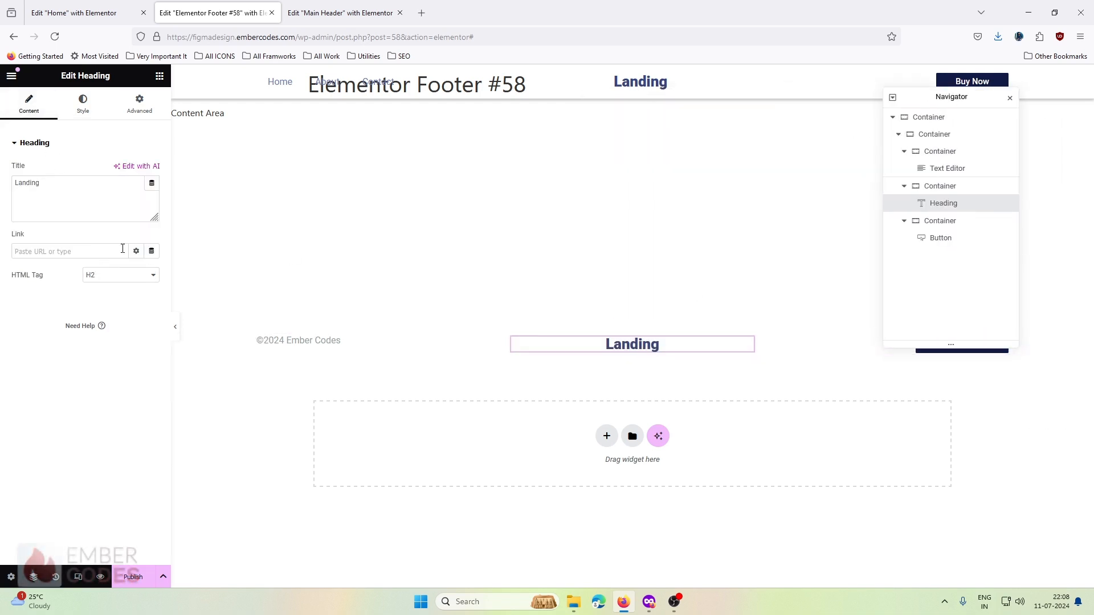
left_click(151, 251)
left_click(137, 252)
left_click(137, 252)
left_click(151, 251)
scroll(97, 371, "down", 3)
scroll(96, 371, "up", 3)
left_click(73, 252)
left_click(55, 276)
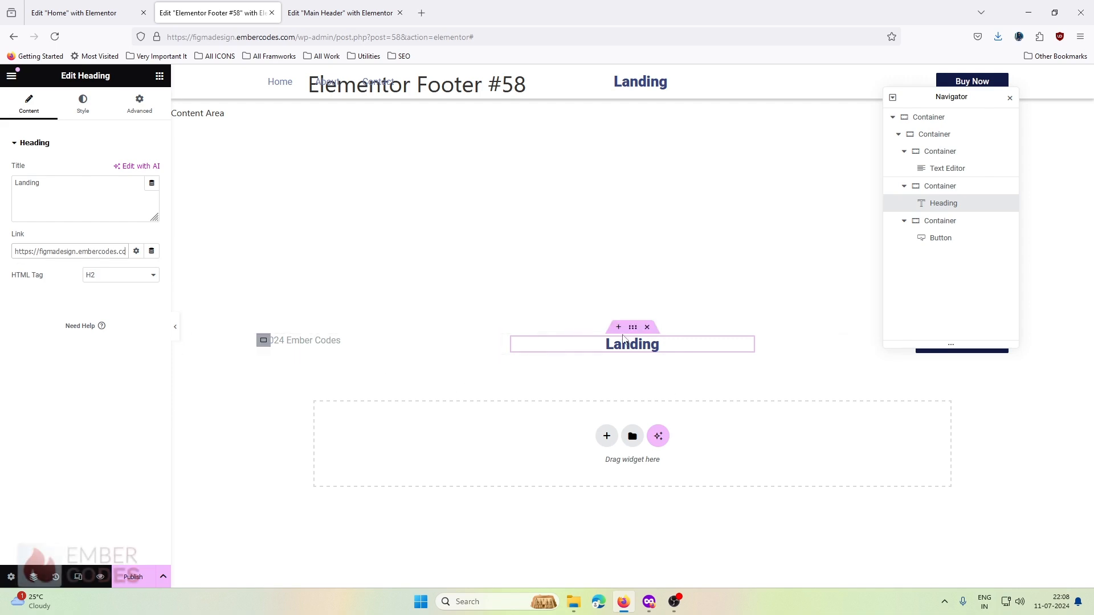
Collapse the nested containers in the Navigator and select the inner container that holds the footer's top row.
left_click(633, 327)
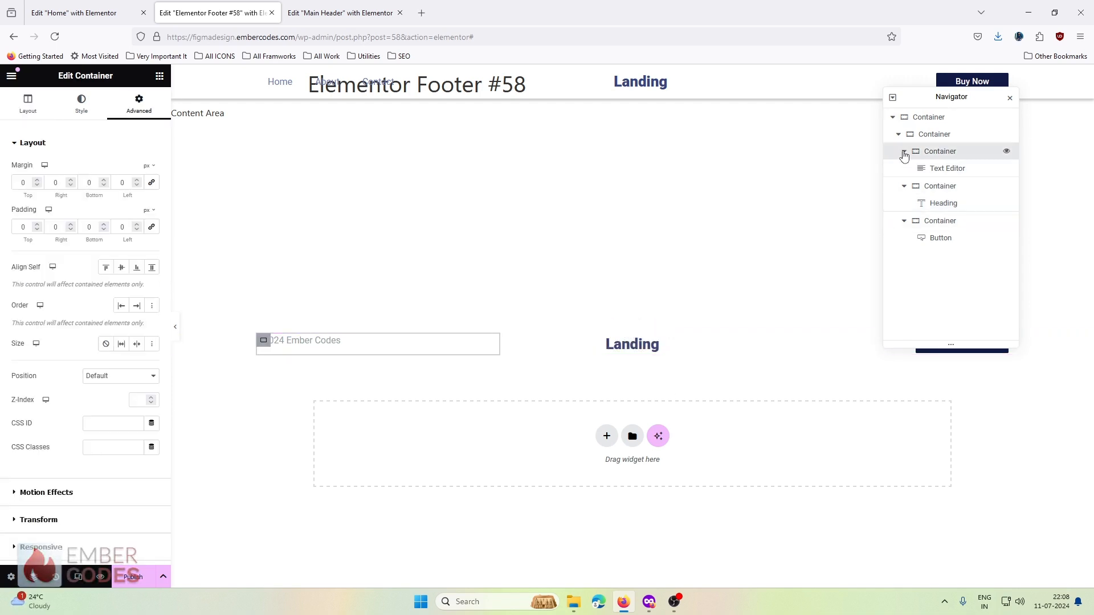
left_click(905, 151)
left_click(904, 168)
left_click(905, 186)
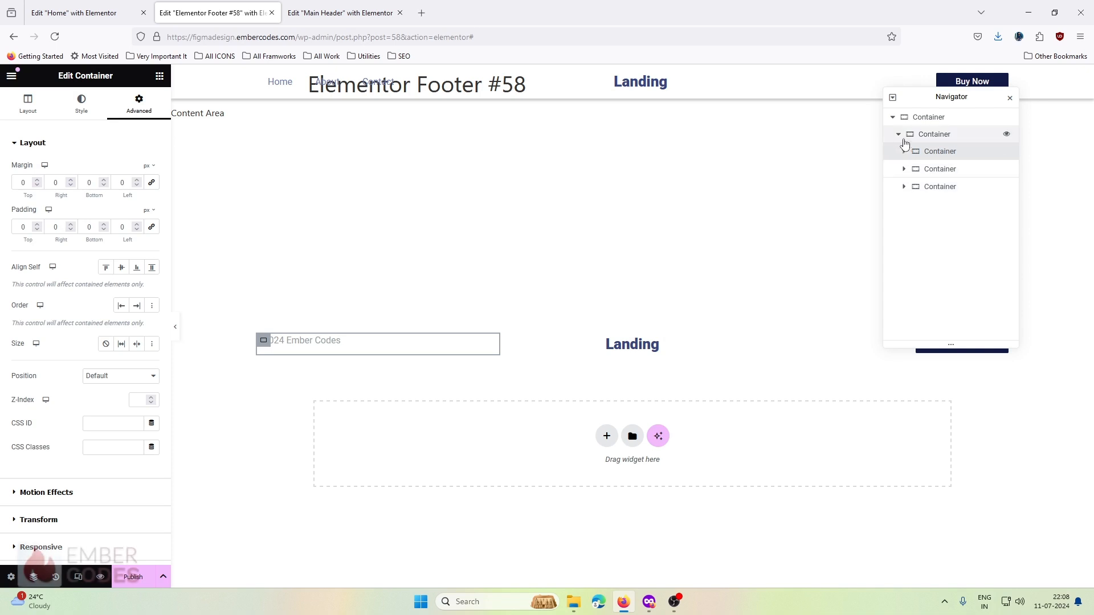
left_click(899, 134)
left_click(928, 120)
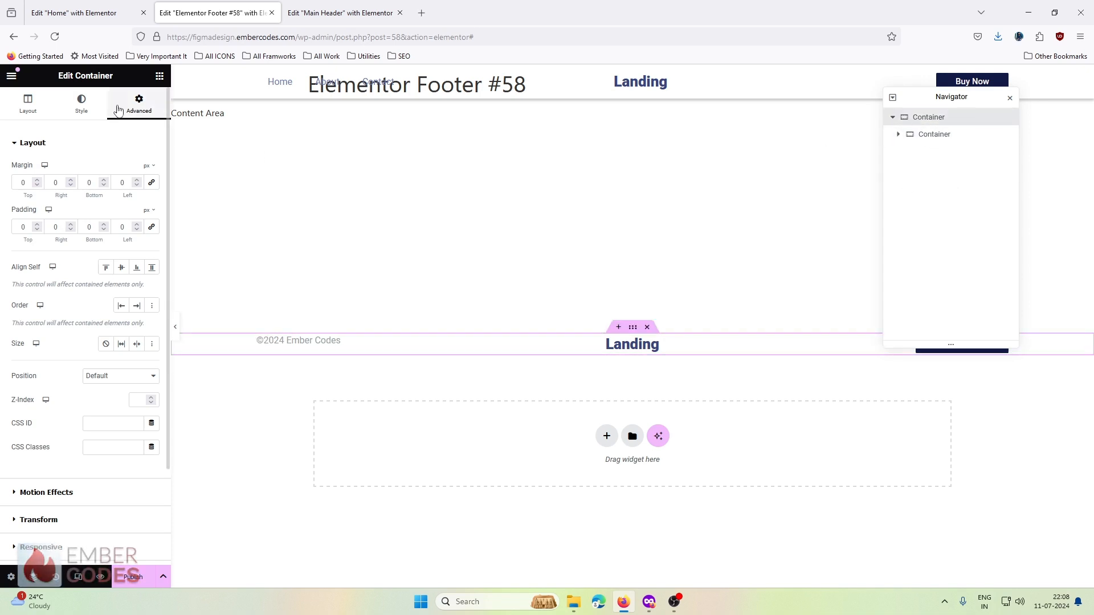
left_click(160, 76)
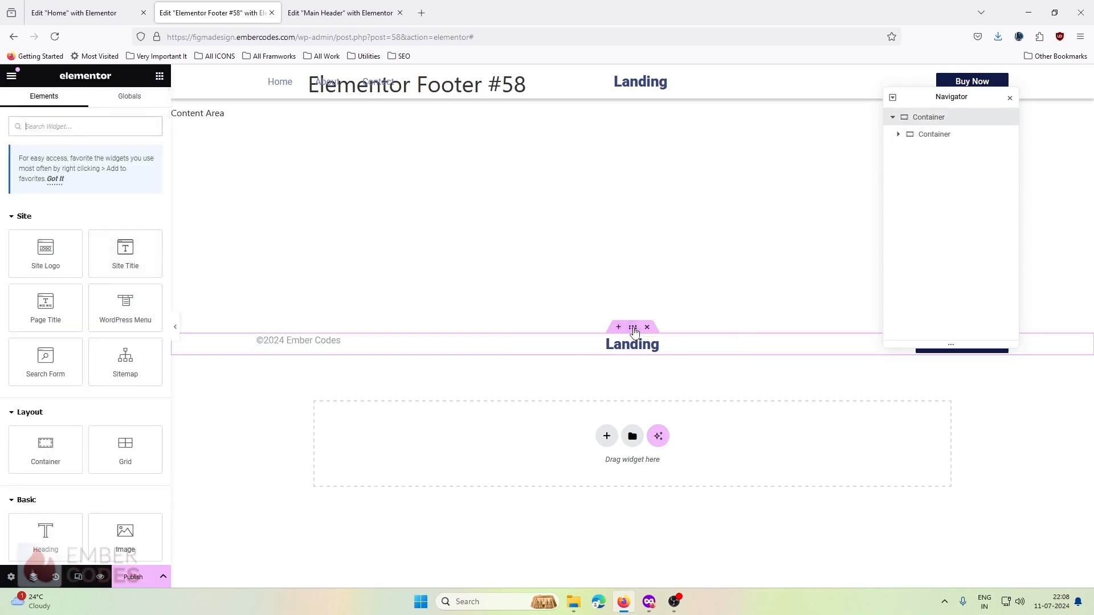
left_click(632, 328)
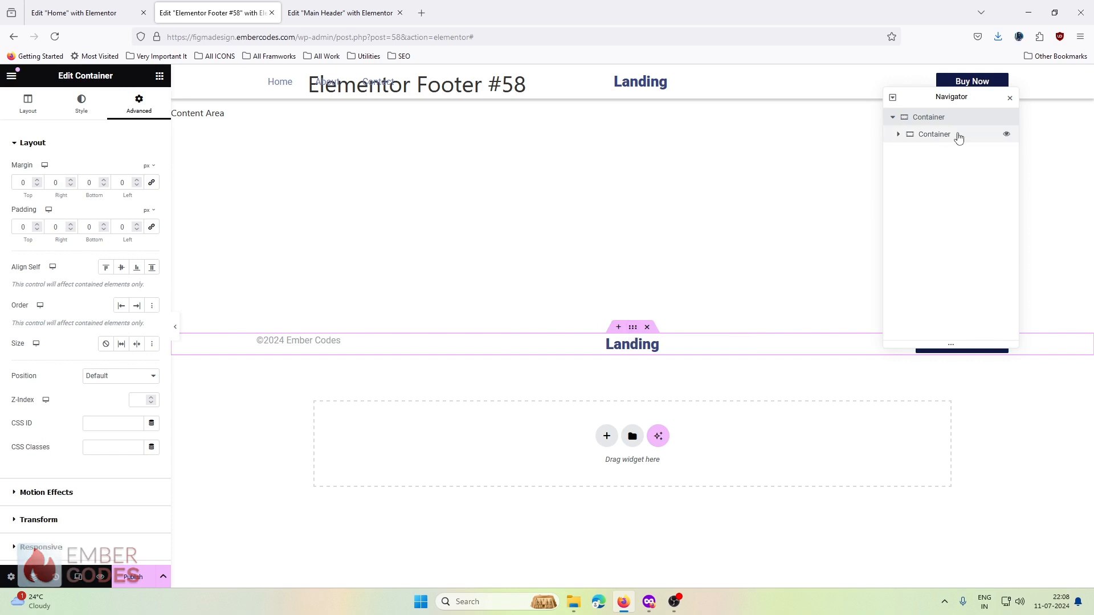
left_click(958, 137)
Switch to Figma and check the spacing around the copyright text in the footer design.
left_click(655, 602)
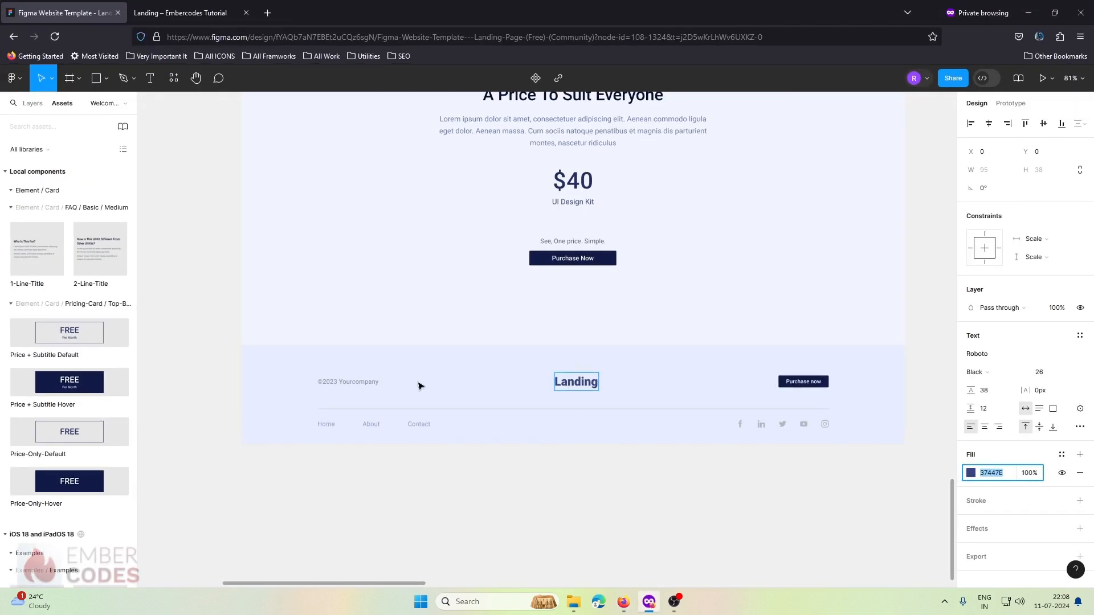
left_click(377, 382)
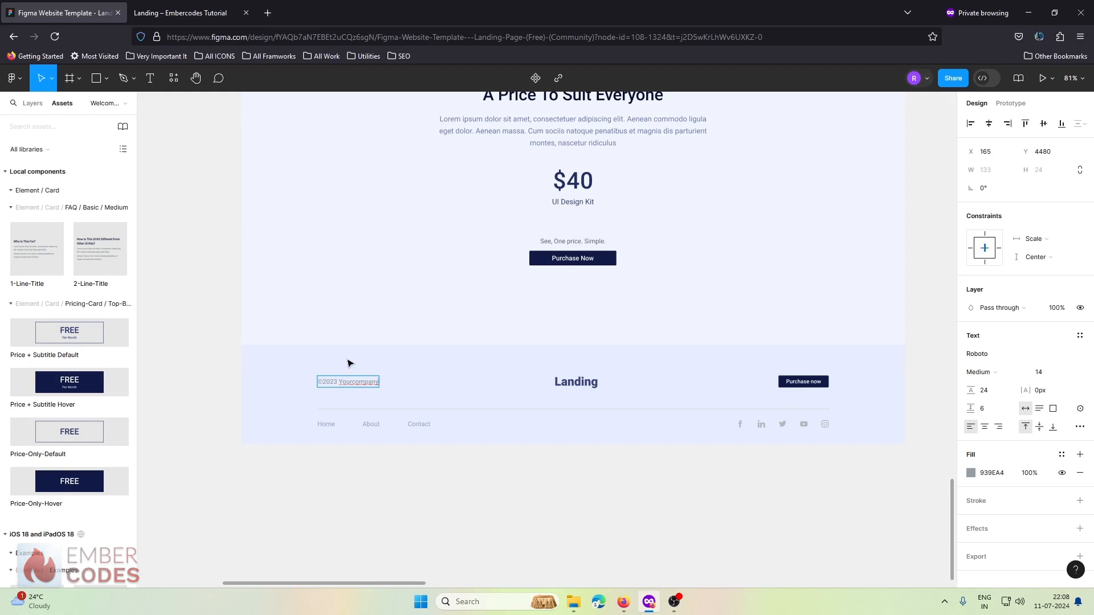
key("alt")
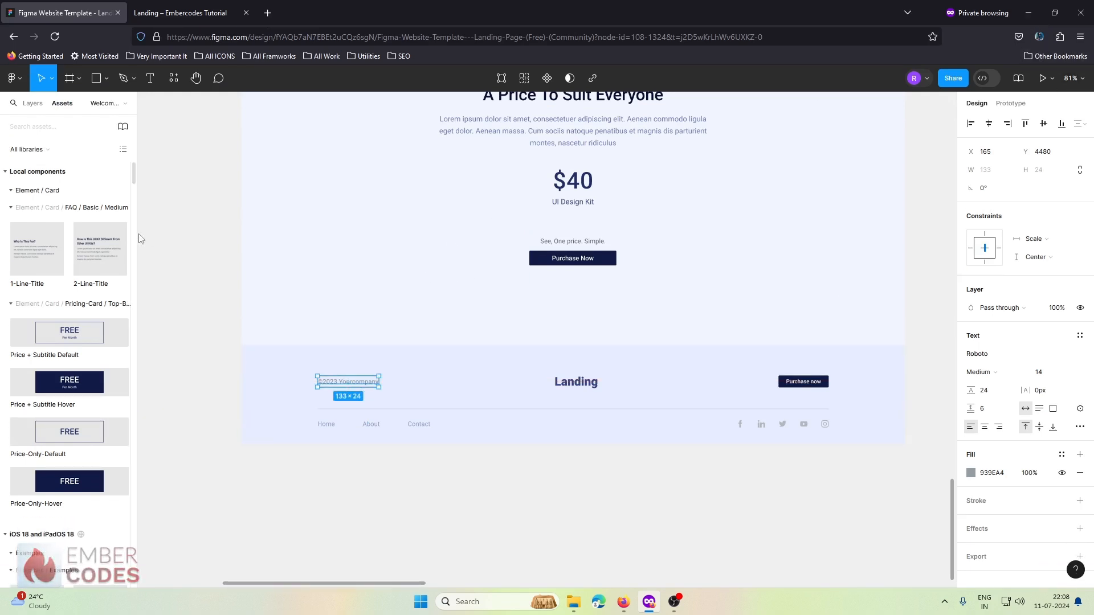
left_click(610, 558)
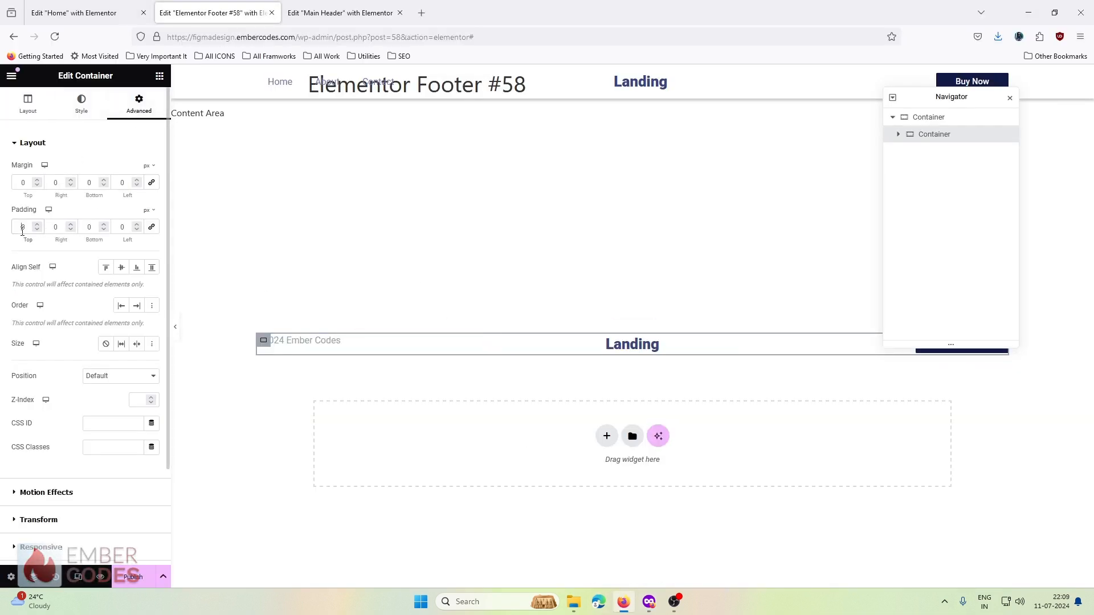
Set the inner row container's padding to 70 px at the top and 40 px at the bottom.
left_click(23, 227)
type("60")
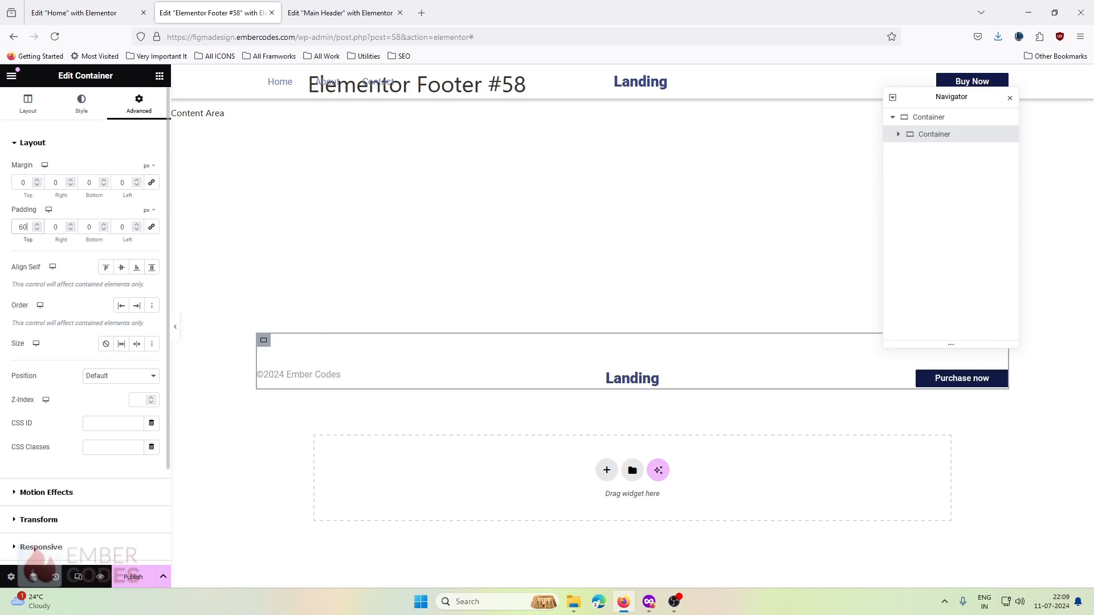
key("BackSpace")
key("BackSpace")
type("0")
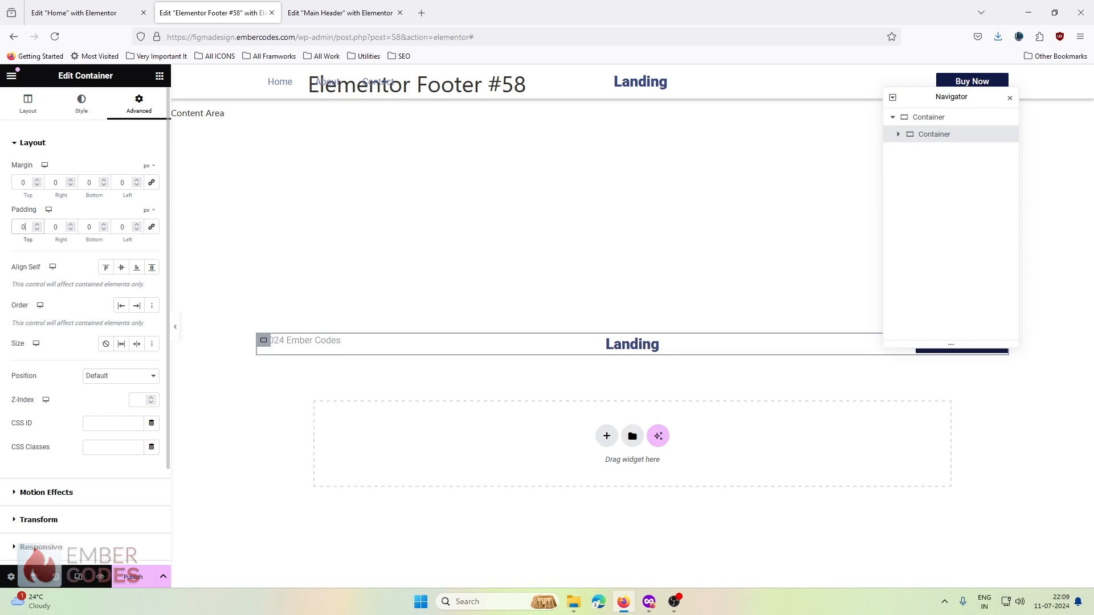
key("Left")
type("7")
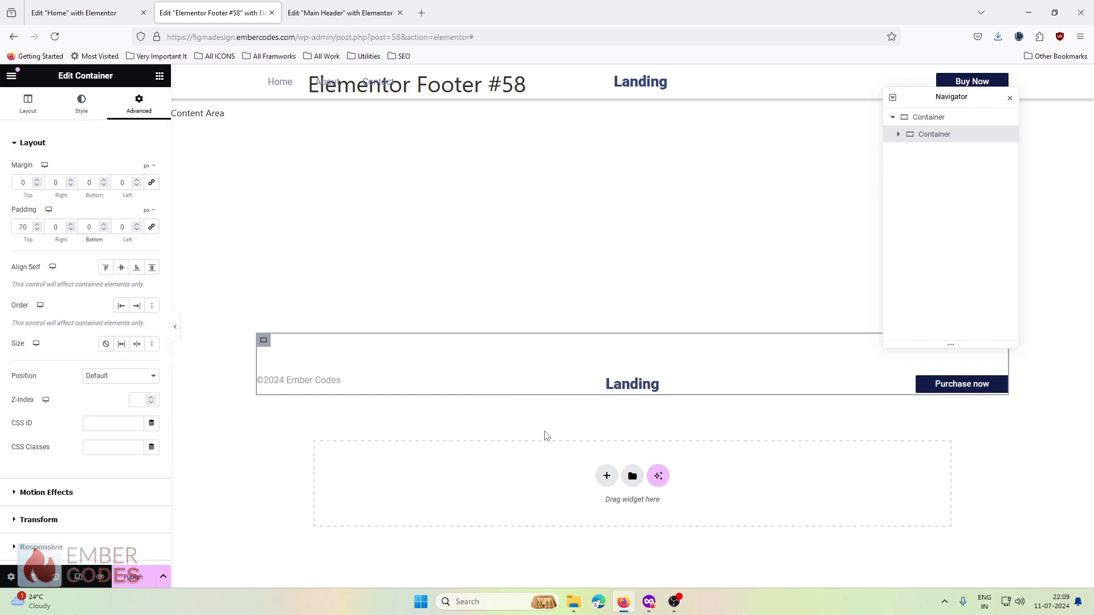
type("40")
key("Delete")
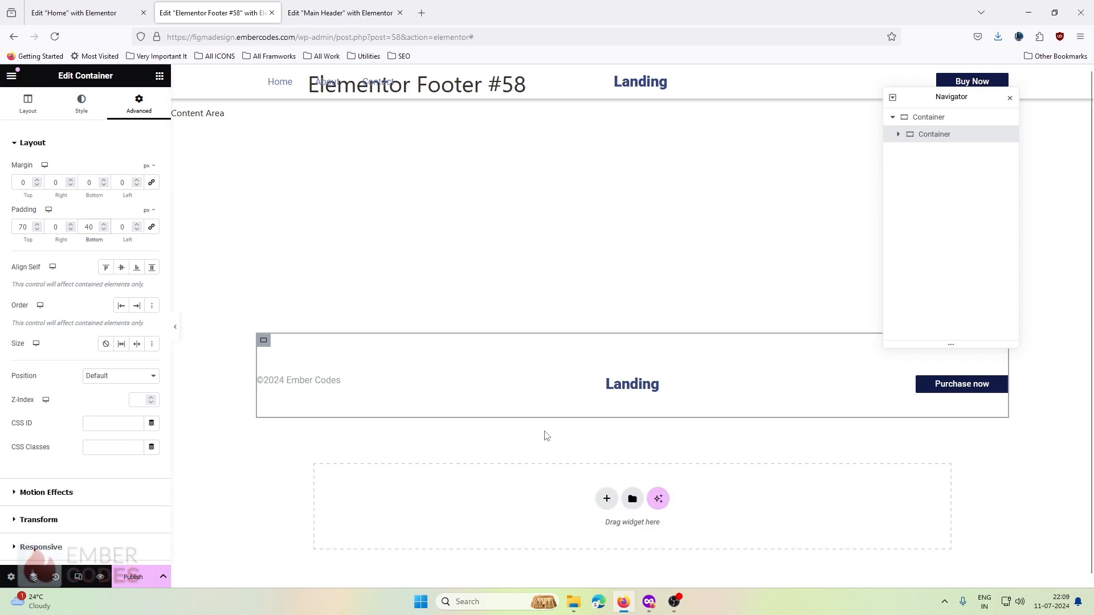
Copy the footer background's fill from Figma and set the outer container's background color to E7ECFF.
left_click(928, 118)
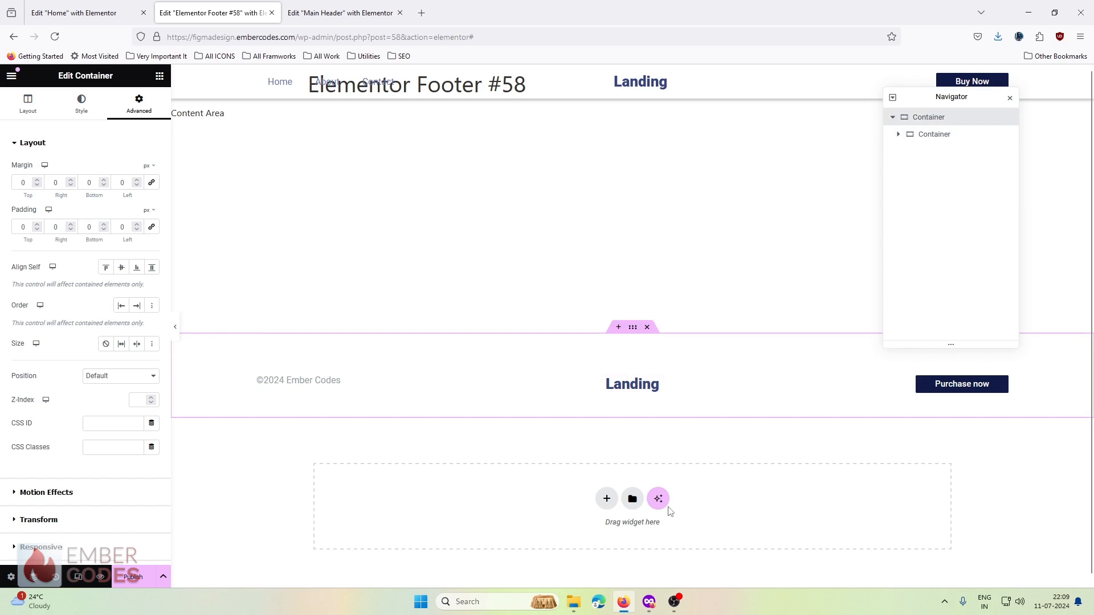
left_click(646, 609)
left_click(560, 372)
left_click(996, 356)
left_click(1029, 12)
left_click(72, 108)
left_click(106, 194)
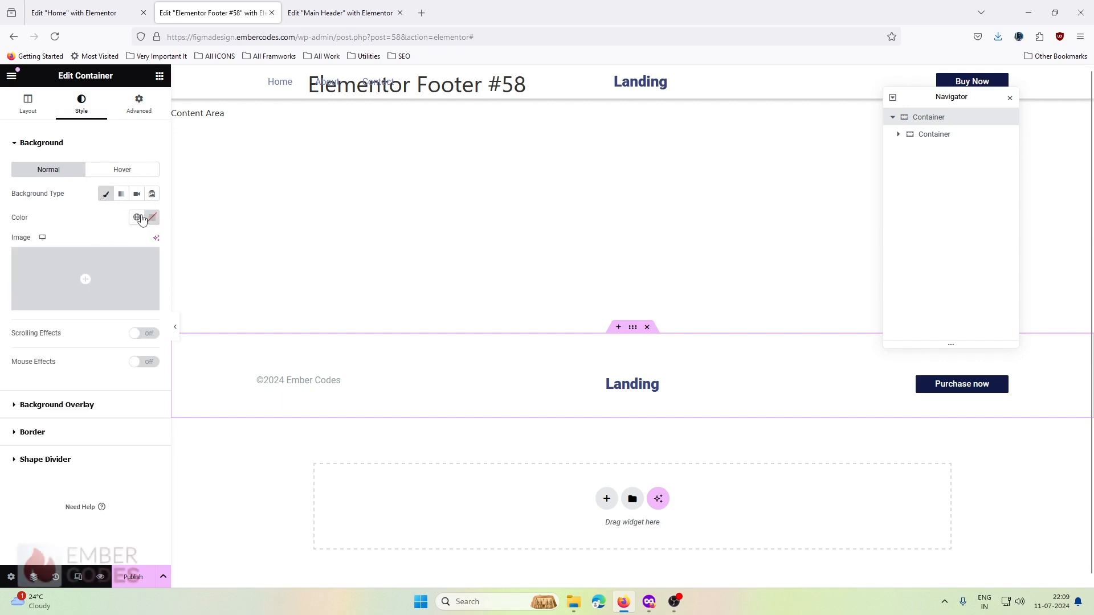
left_click(152, 217)
type("E7ECFF")
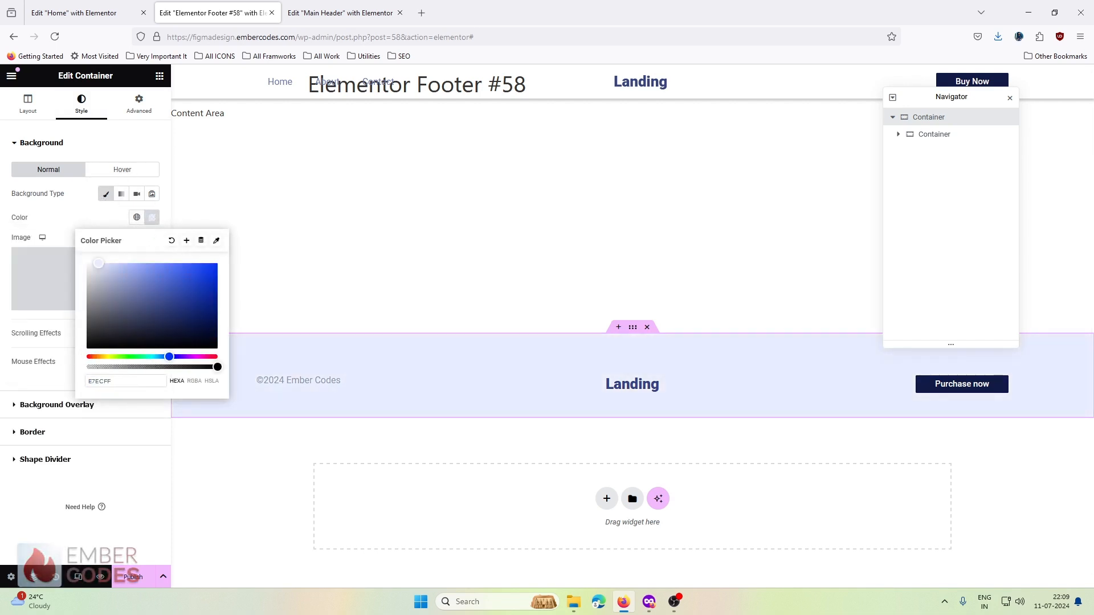
left_click(78, 224)
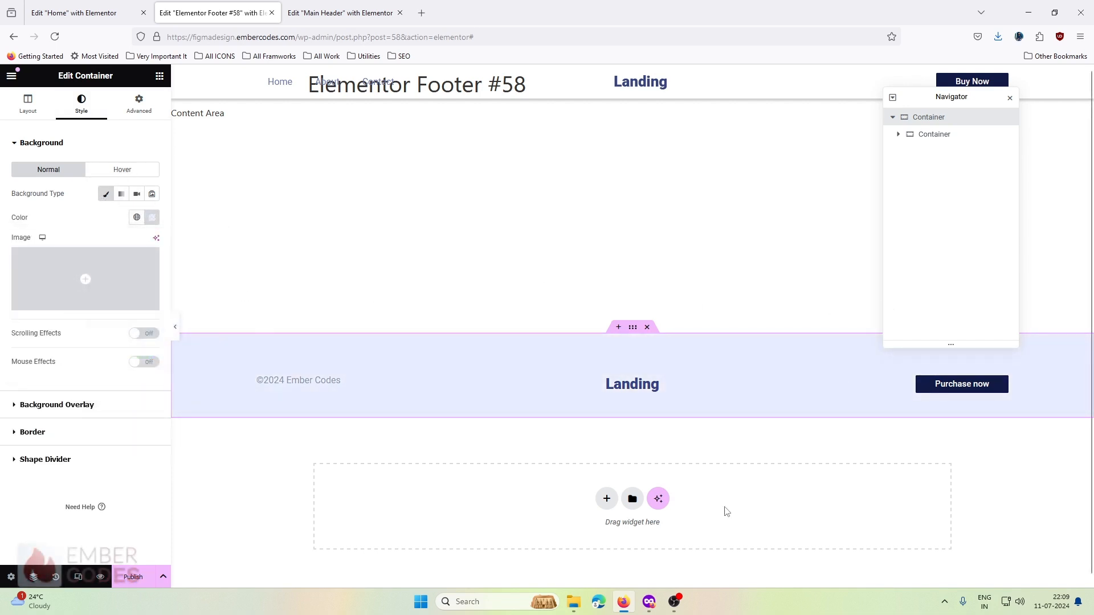
Give the inner row container a solid border with a width of 1 px on the bottom side only.
left_click(649, 602)
left_click(653, 603)
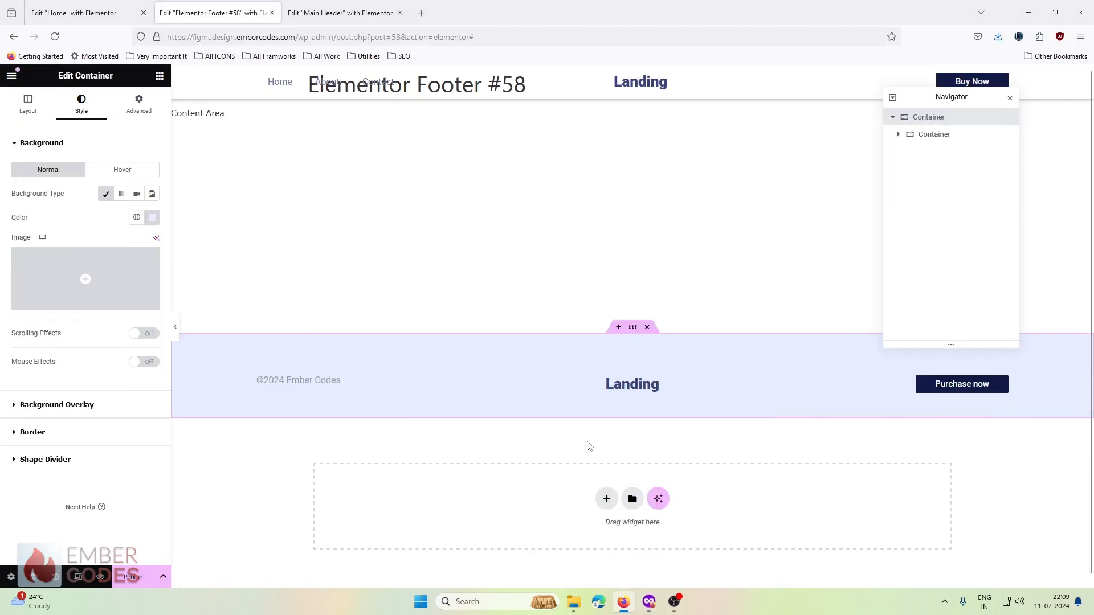
left_click(949, 133)
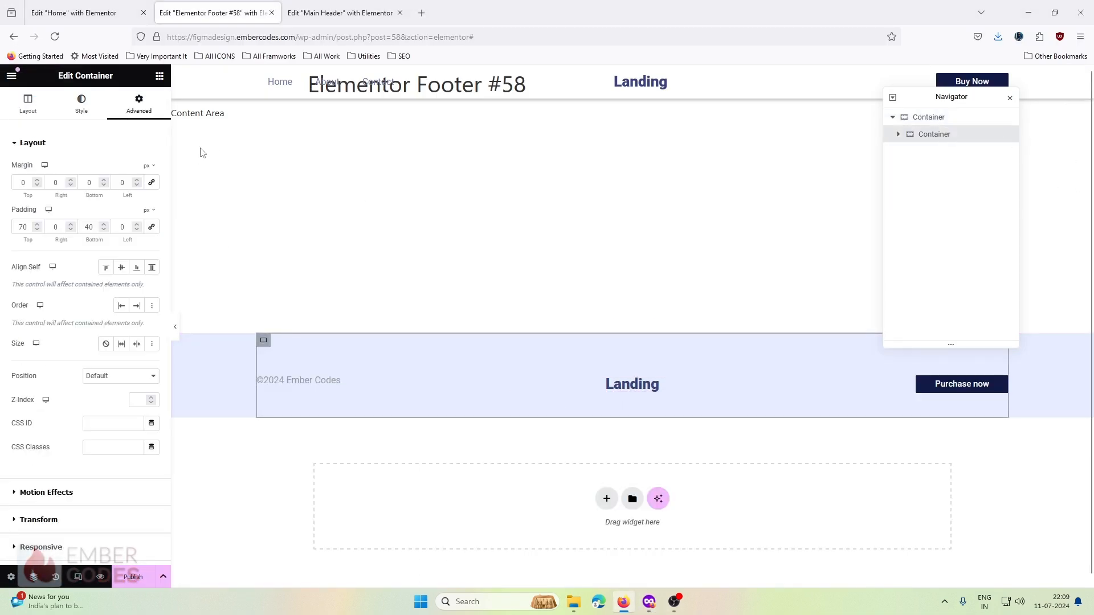
left_click(86, 115)
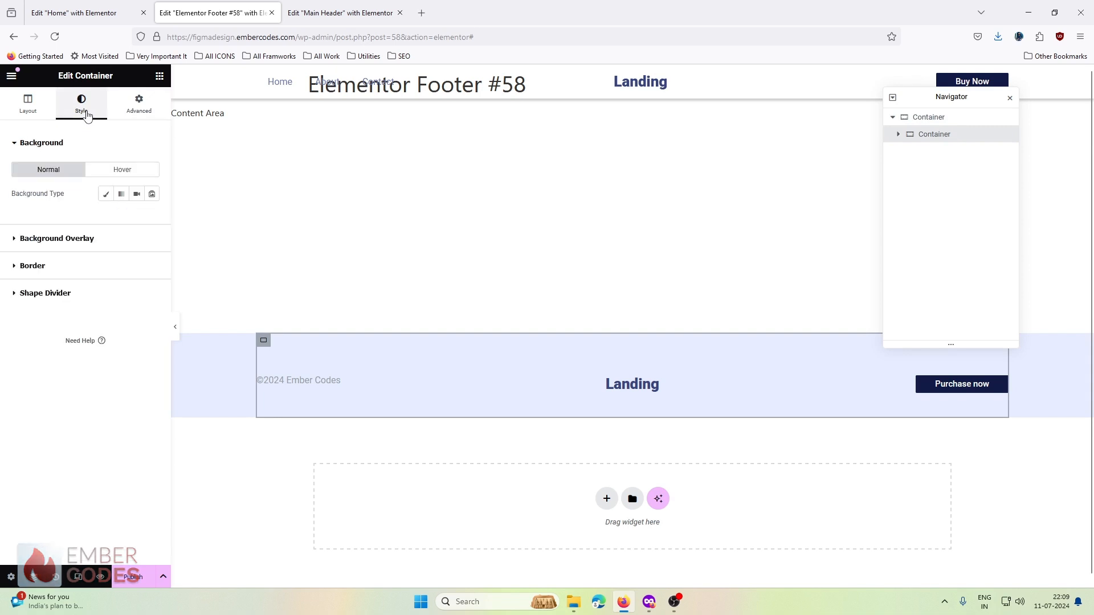
left_click(54, 260)
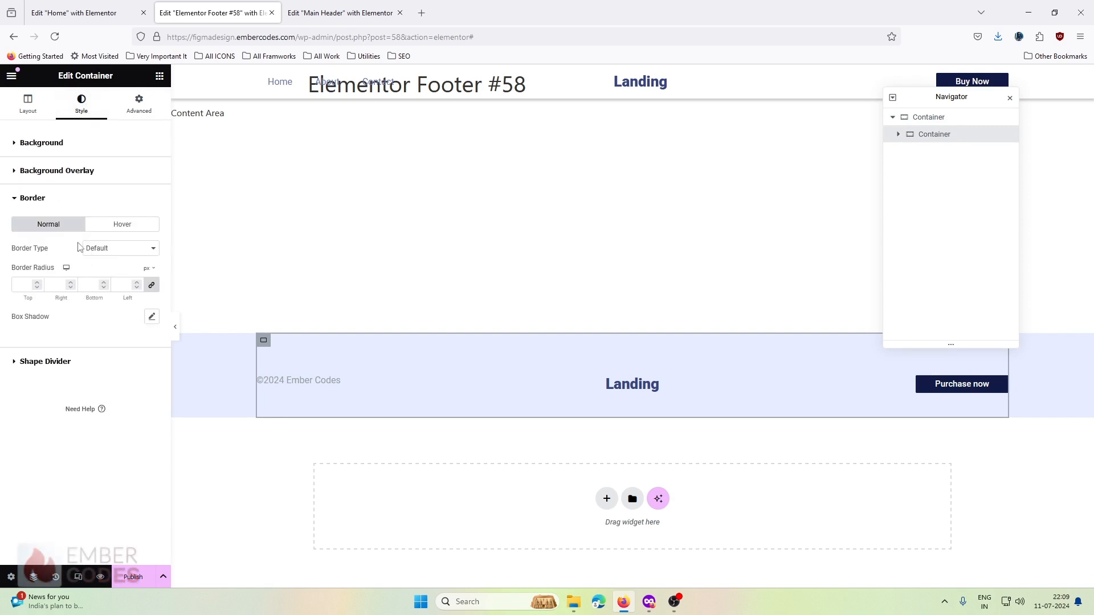
left_click(151, 285)
left_click(108, 248)
left_click(108, 290)
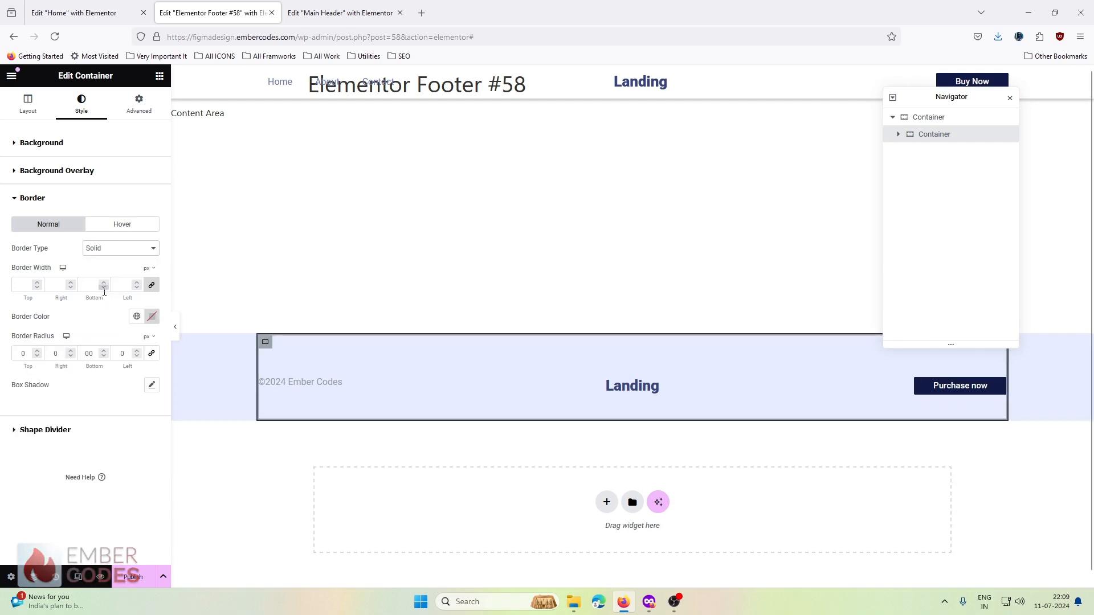
left_click(150, 290)
left_click(104, 283)
left_click(104, 283)
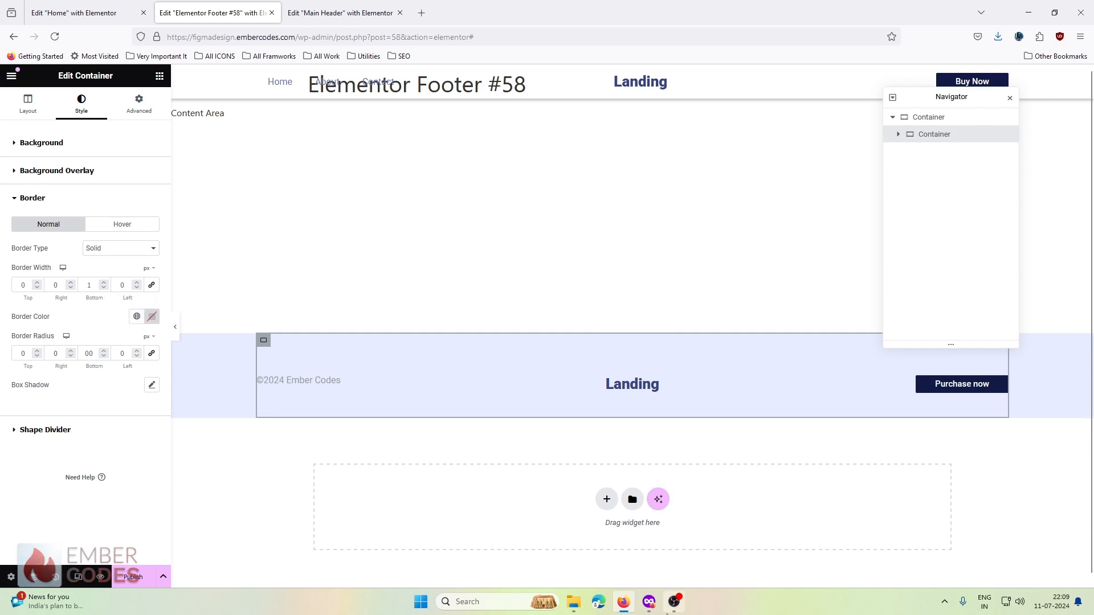
Copy the divider line's fill from the Figma footer and set the row container's border color to CDD1D4.
left_click(649, 602)
left_click(572, 411)
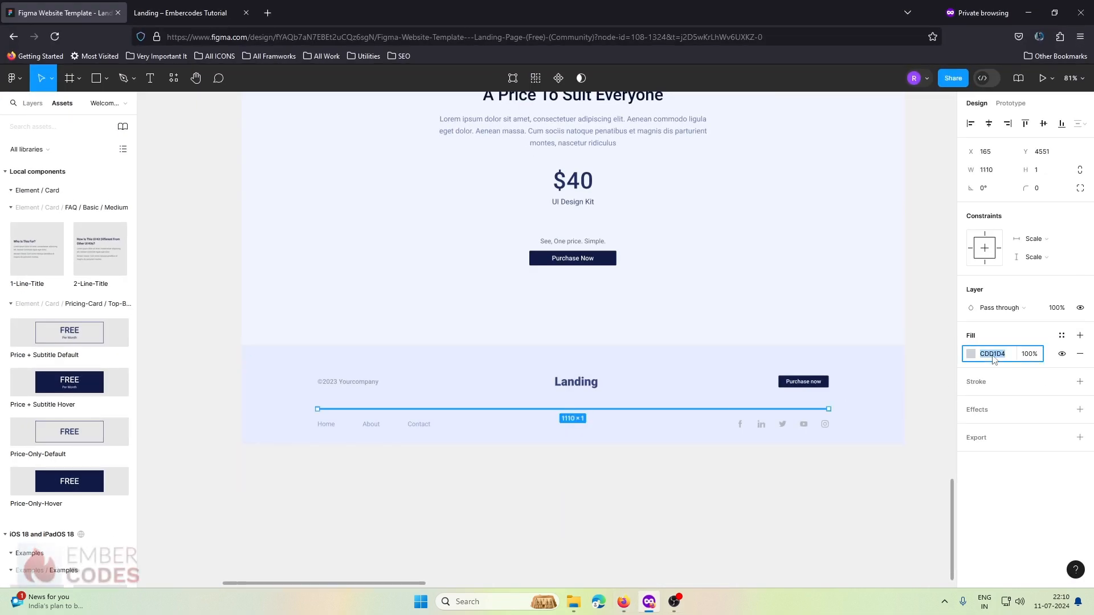
left_click(1036, 5)
left_click(151, 317)
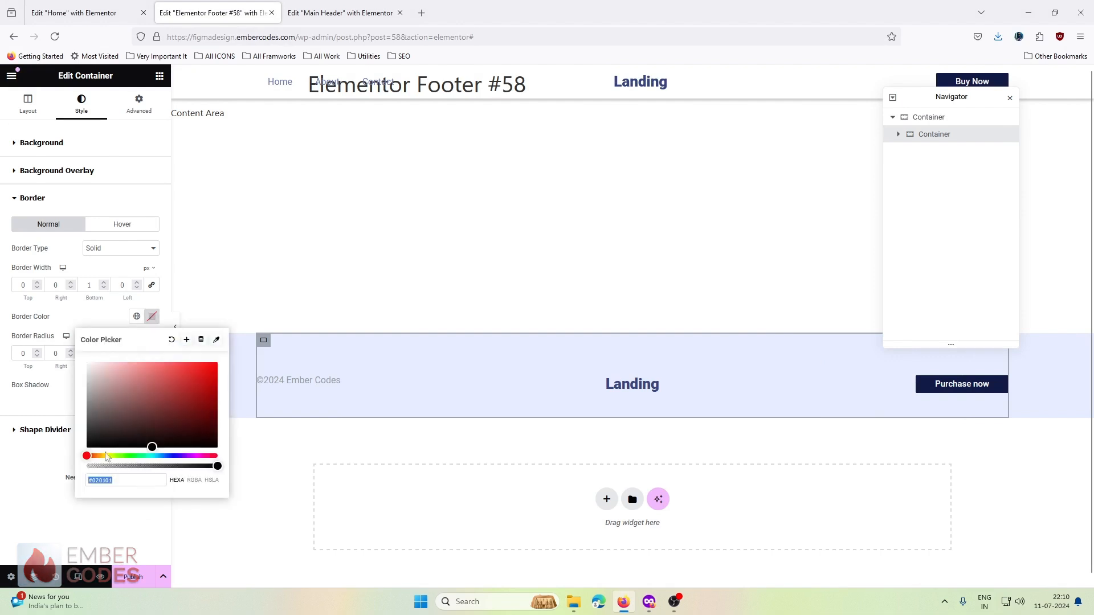
type("CDD1D4")
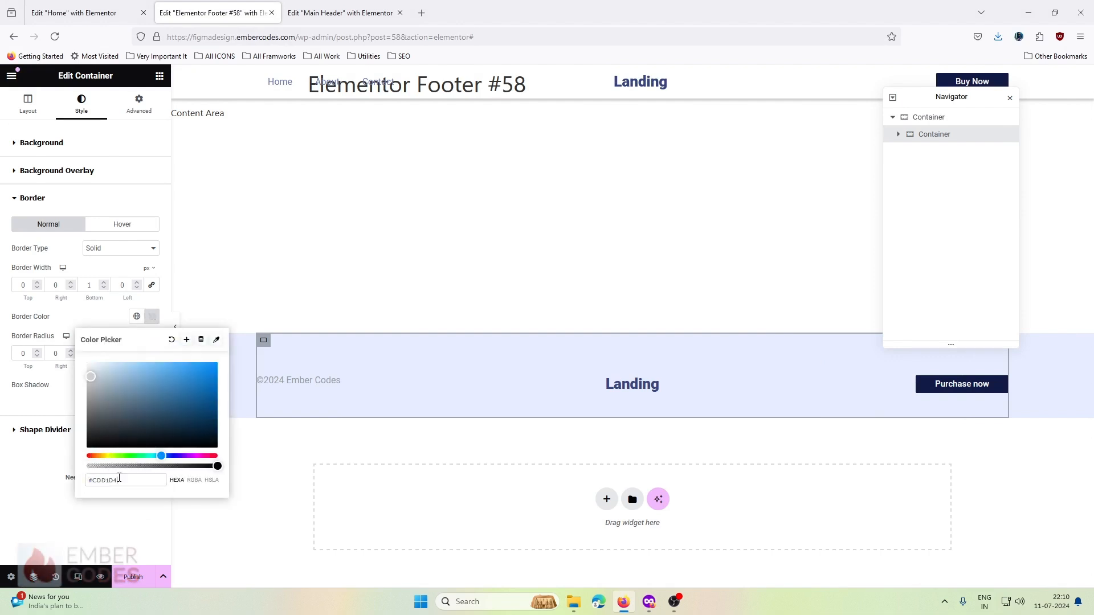
left_click(371, 264)
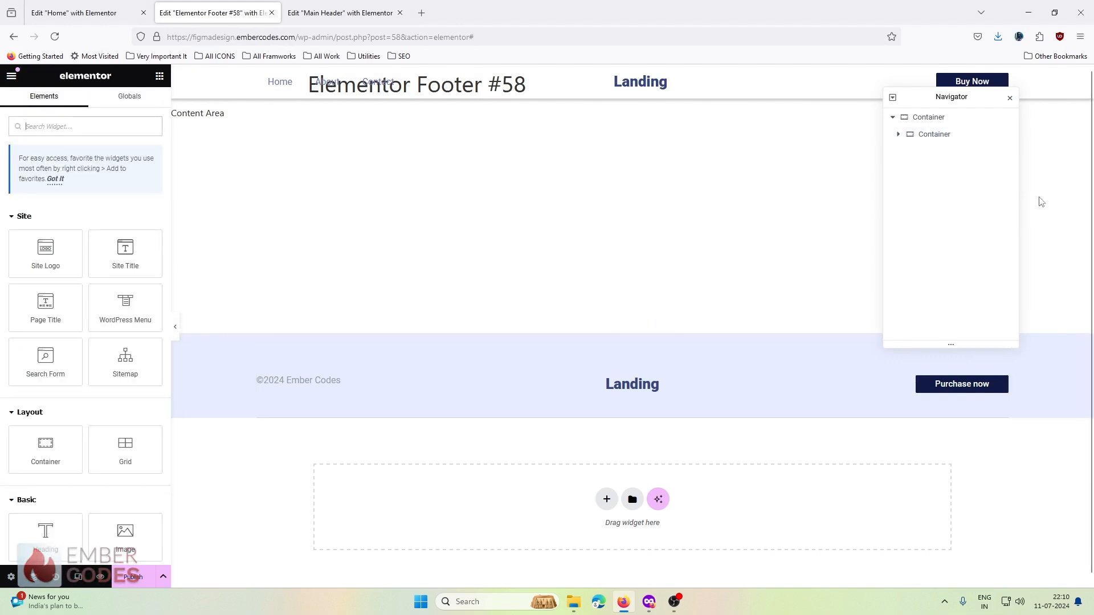
left_click(936, 121)
left_click(159, 76)
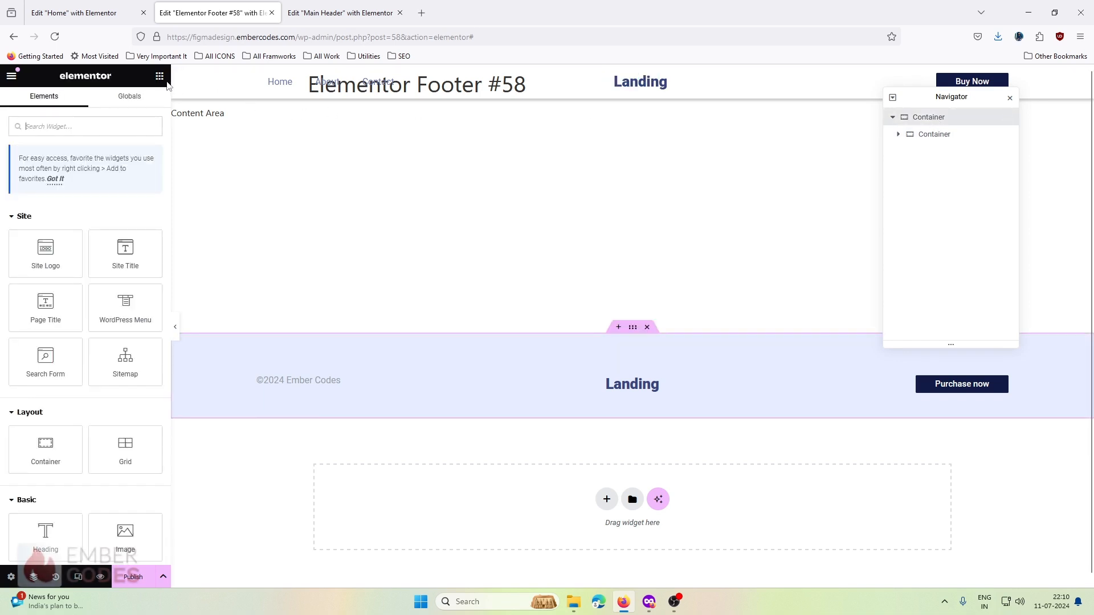
scroll(88, 367, "down", 1)
mouse_move(45, 387)
left_mouse_down()
mouse_move(463, 422)
mouse_move(832, 310)
mouse_move(961, 140)
mouse_move(815, 414)
mouse_move(576, 418)
mouse_move(535, 399)
mouse_move(154, 335)
mouse_move(54, 391)
left_mouse_up()
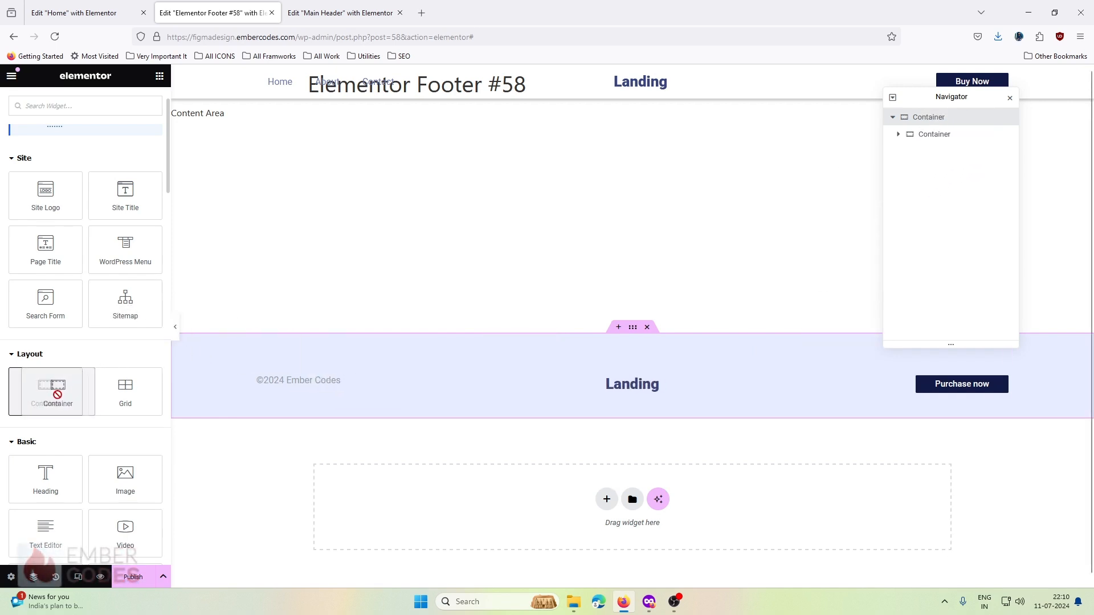
Duplicate the footer's row container and set the outer container's direction to column so the rows stack.
right_click(951, 139)
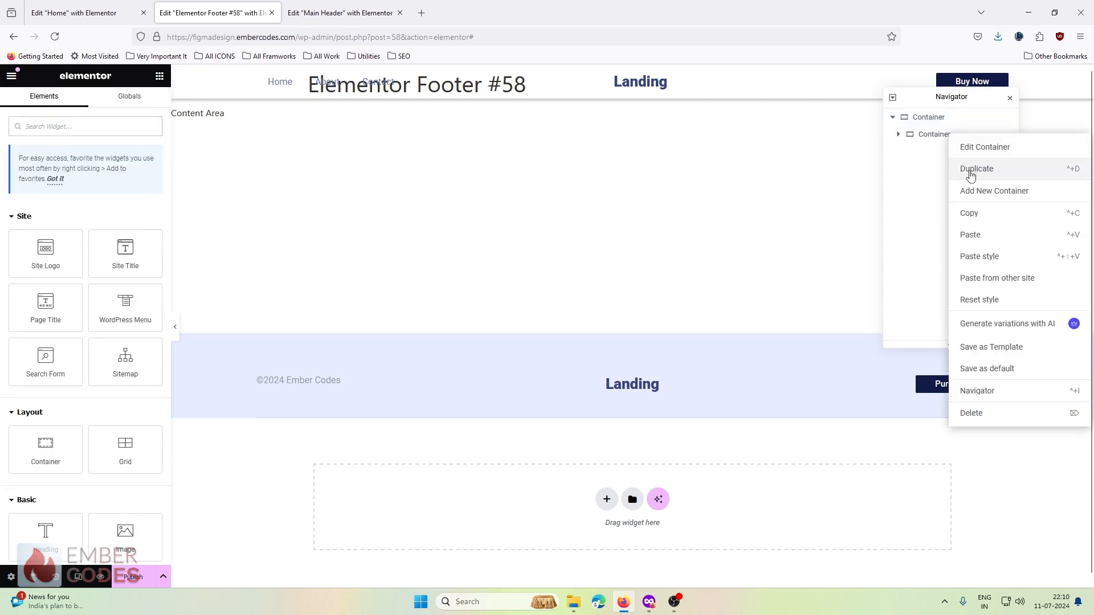
left_click(972, 168)
left_click(948, 124)
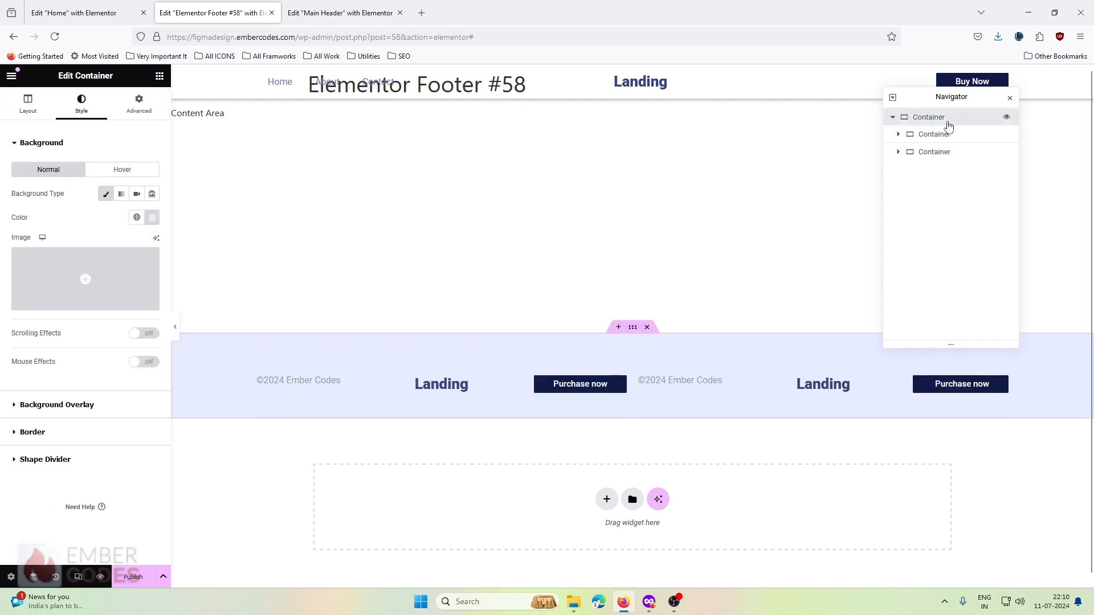
left_click(28, 104)
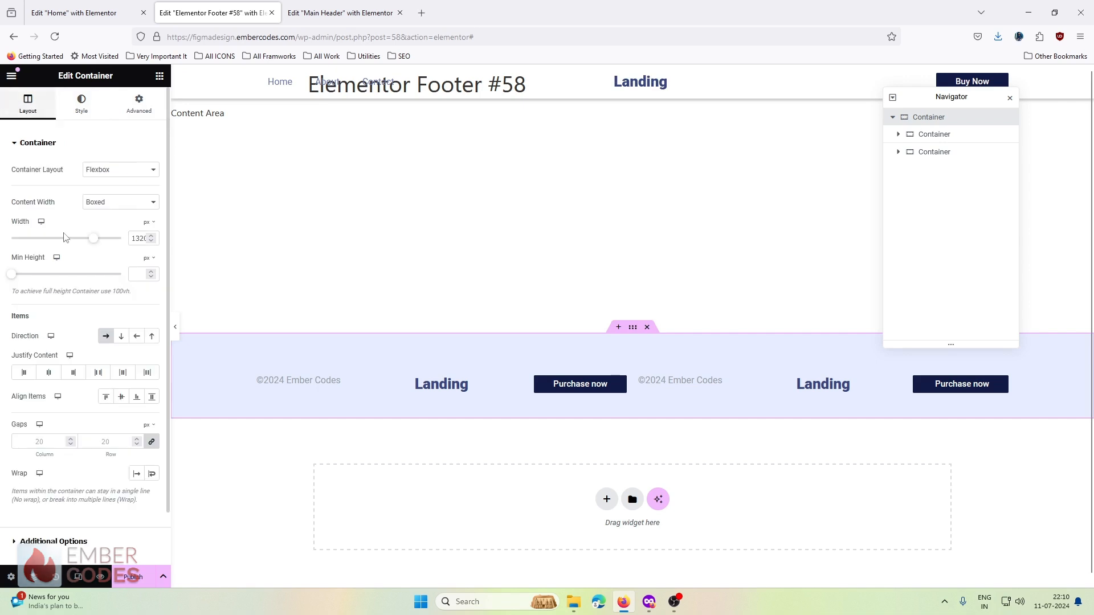
left_click(122, 338)
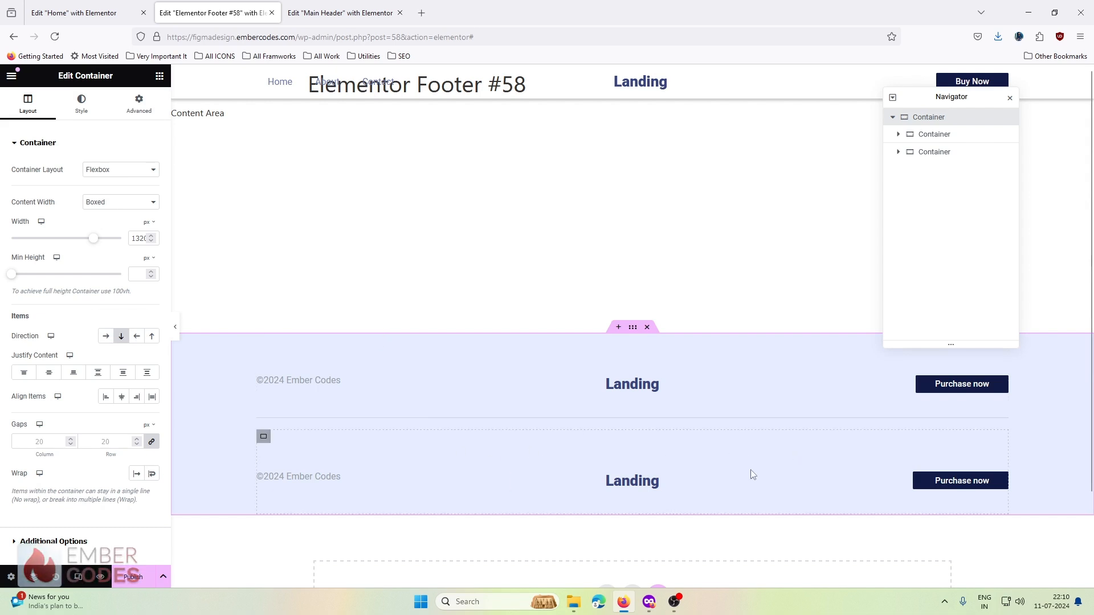
Delete the container holding the Purchase now button from the duplicated second row.
left_click(923, 480)
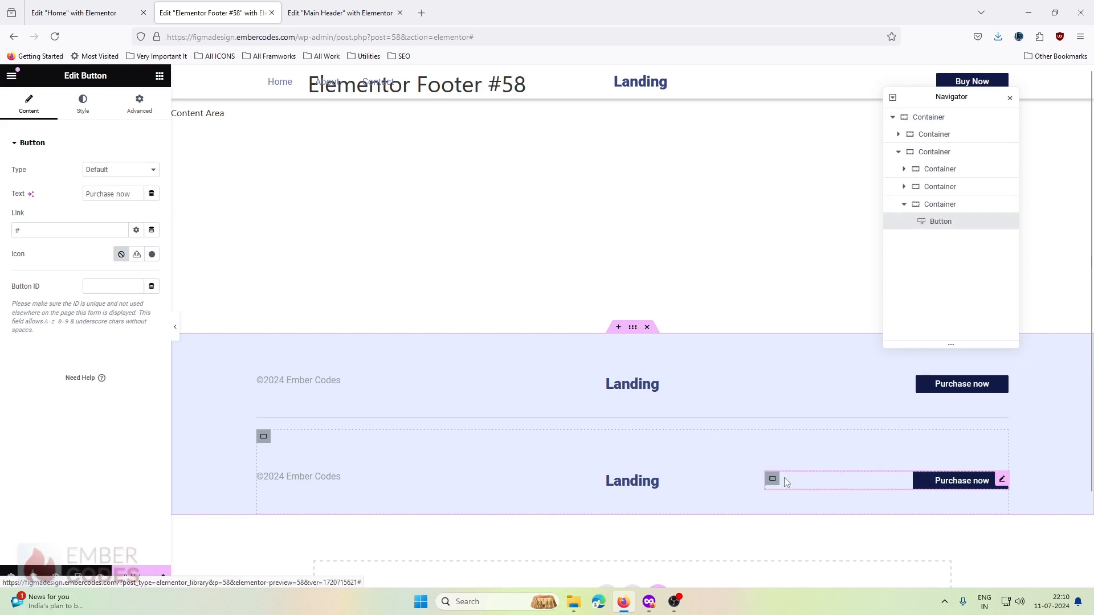
left_click(773, 480)
key("Delete")
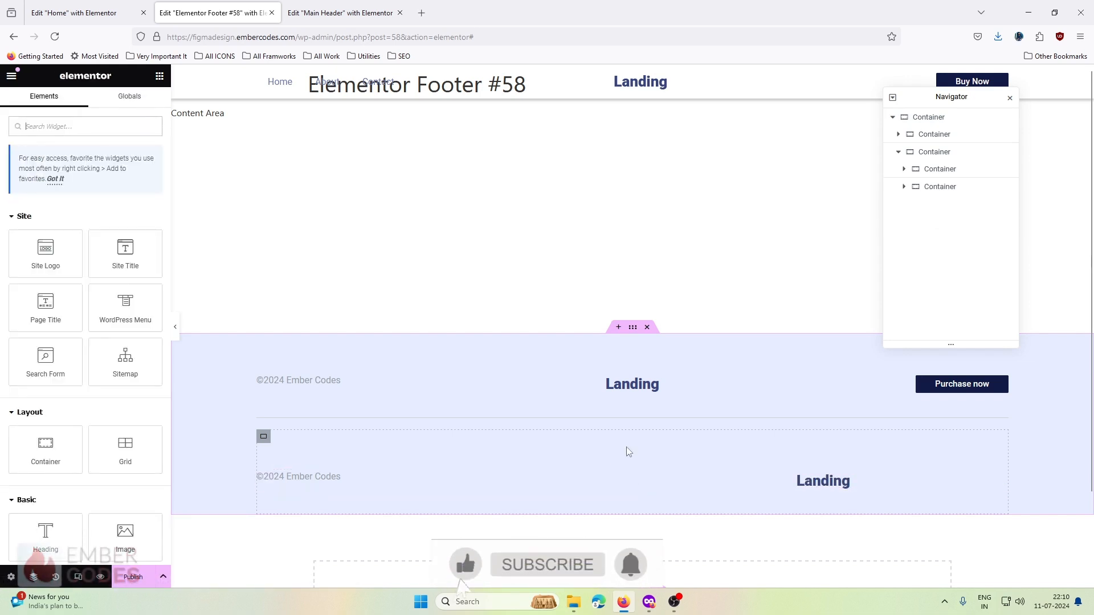
Set the second footer row container's top and bottom padding to 2 px.
left_click(938, 151)
left_click(139, 103)
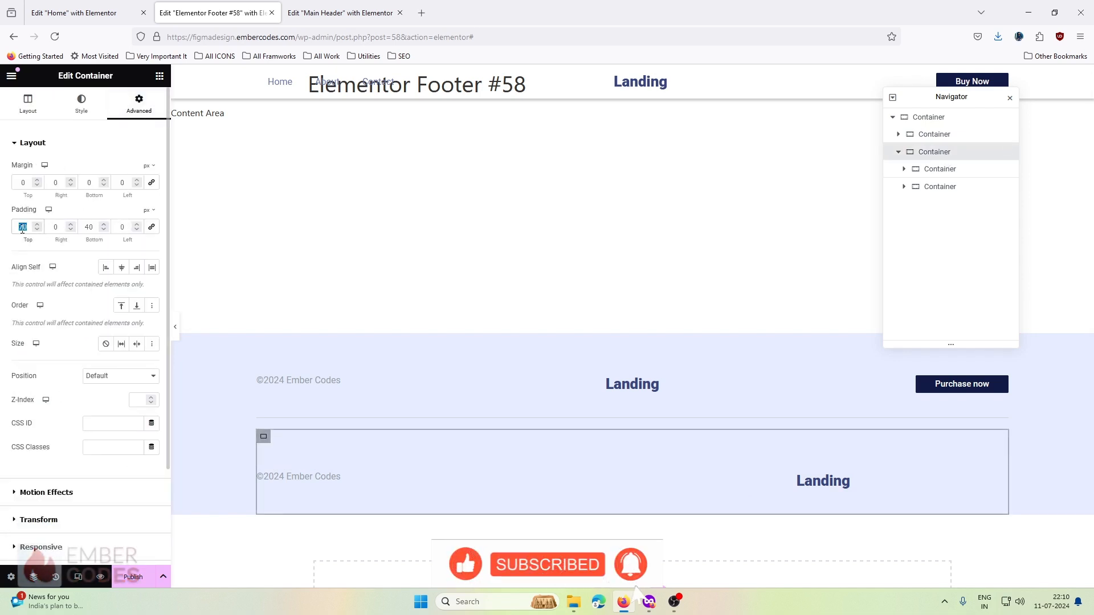
type("2")
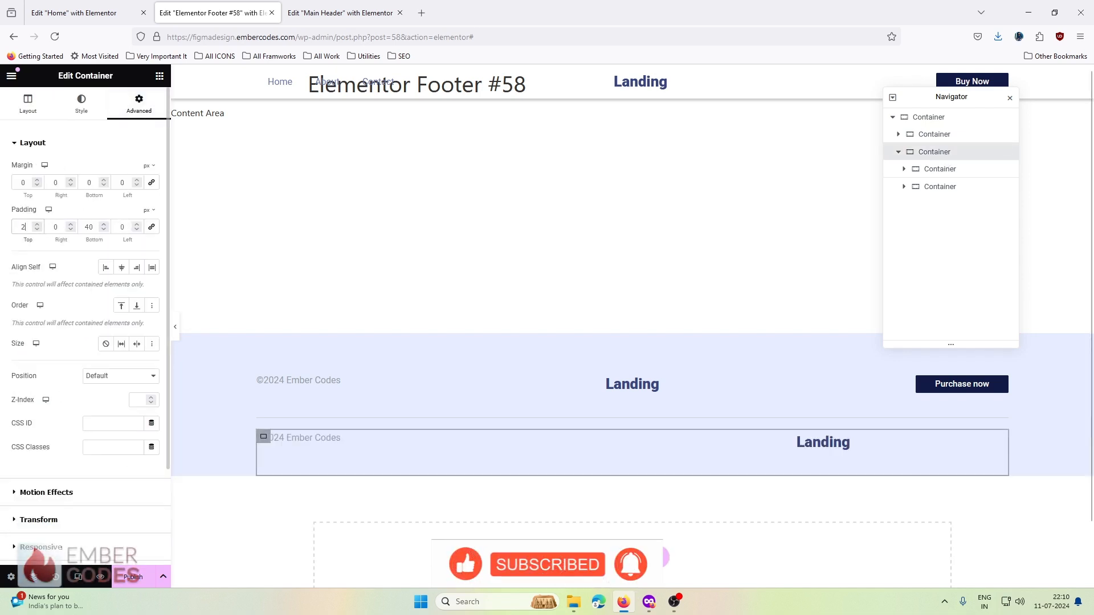
double_click(89, 227)
type("2")
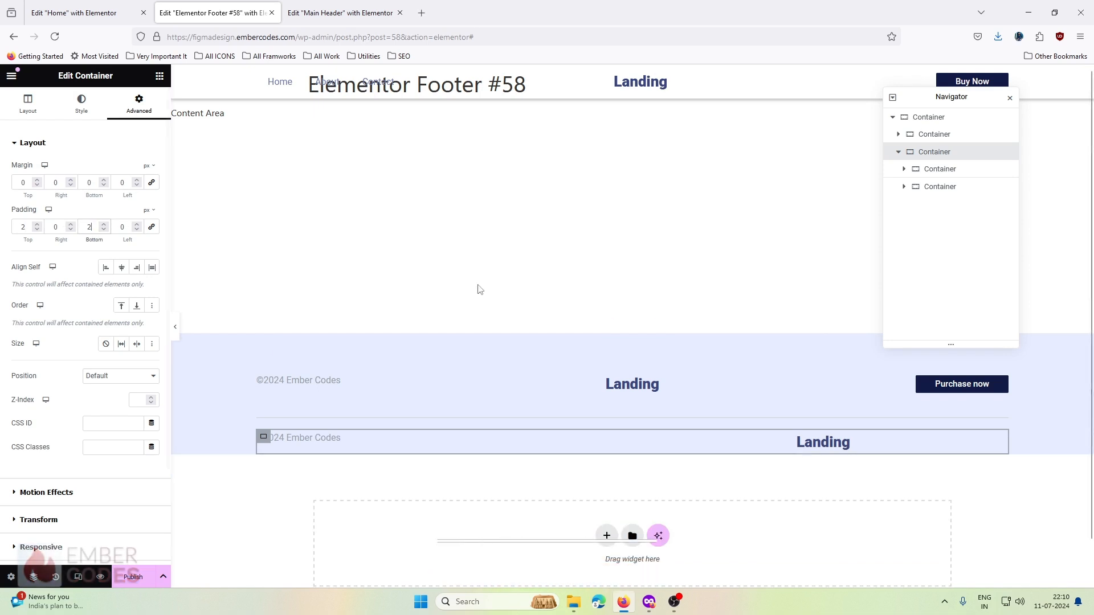
left_click(471, 300)
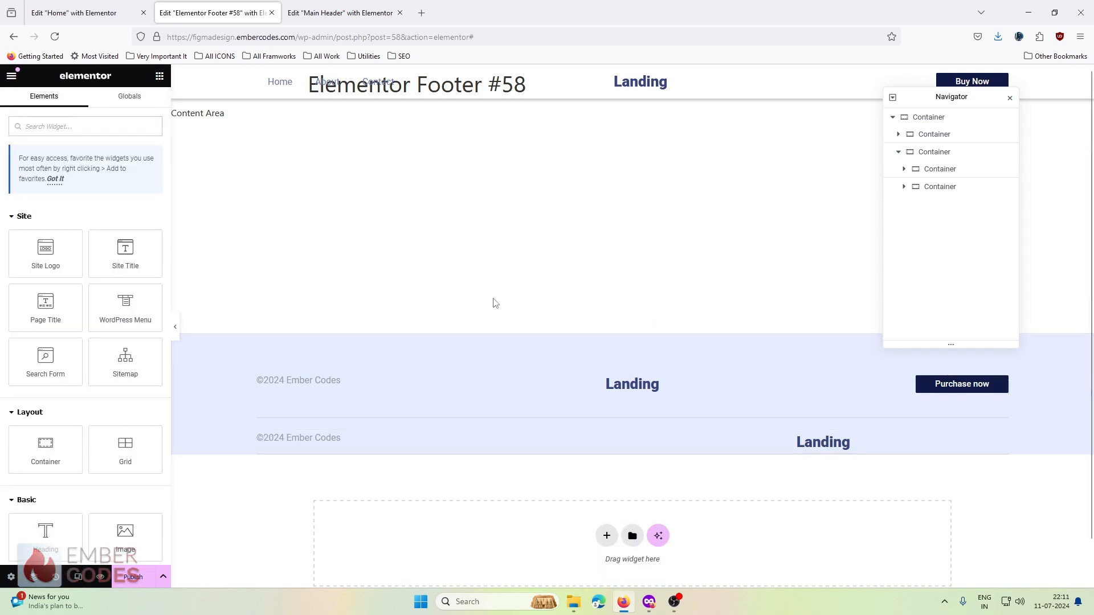
Check the Figma footer and replace the copyright text in the second row with a WordPress Menu widget.
left_click(651, 601)
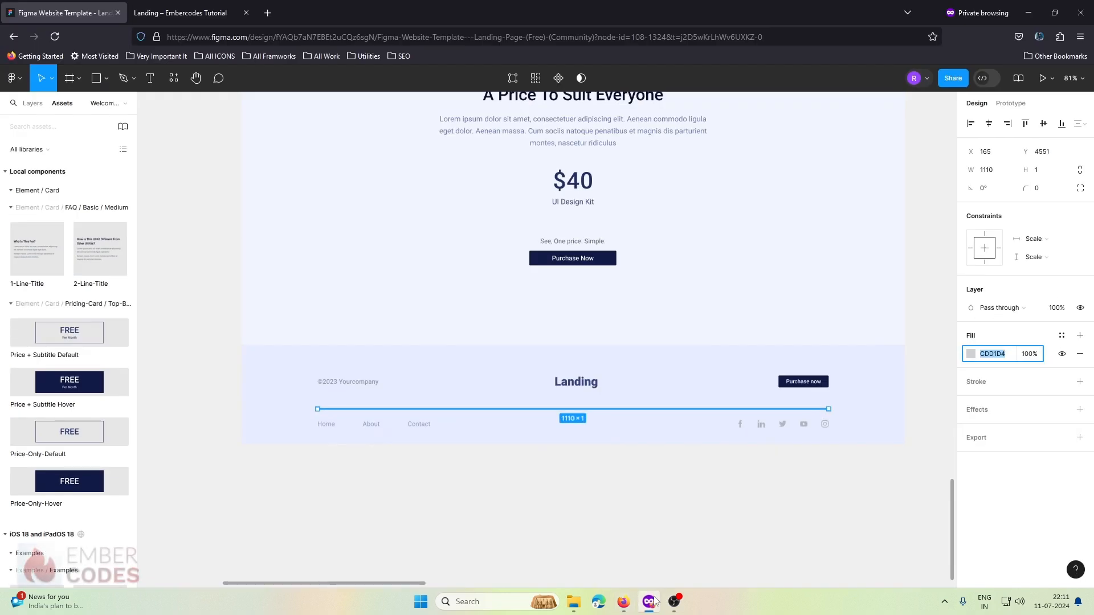
left_click(649, 602)
left_click(338, 439)
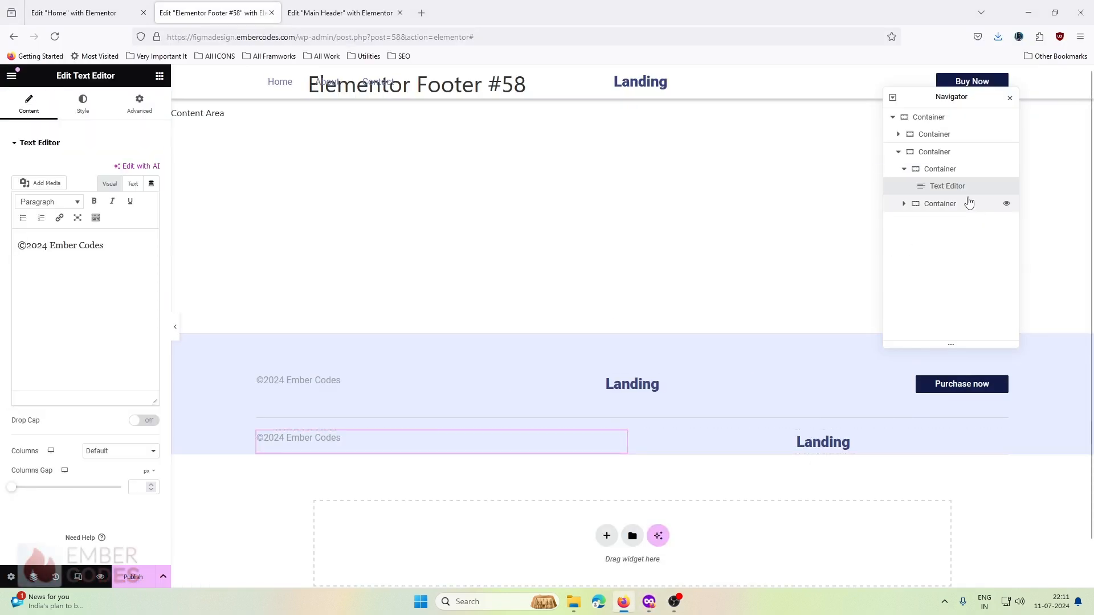
right_click(967, 190)
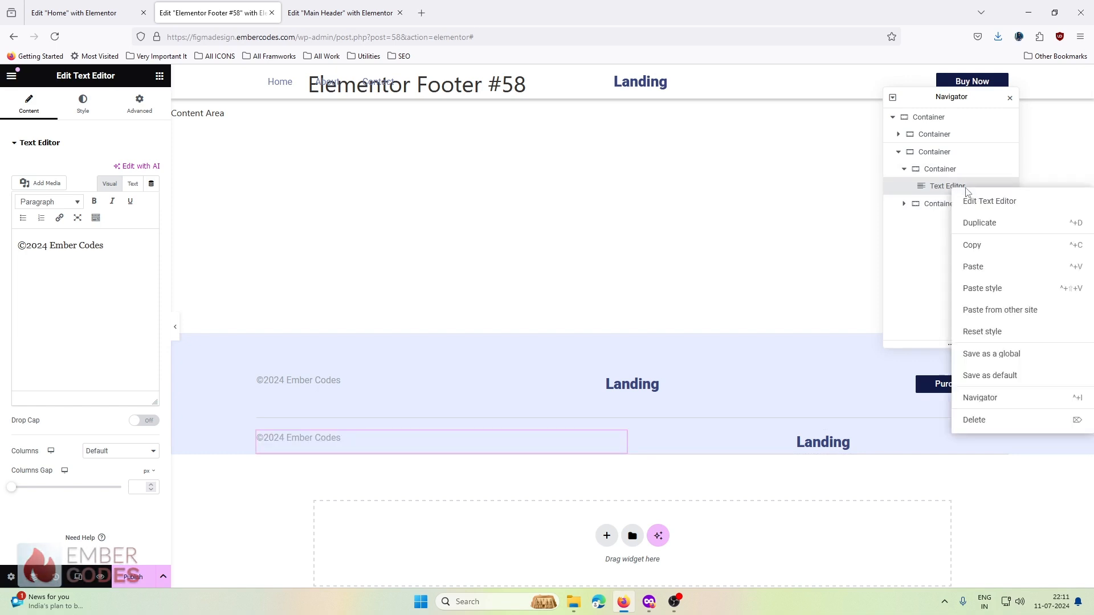
left_click(975, 420)
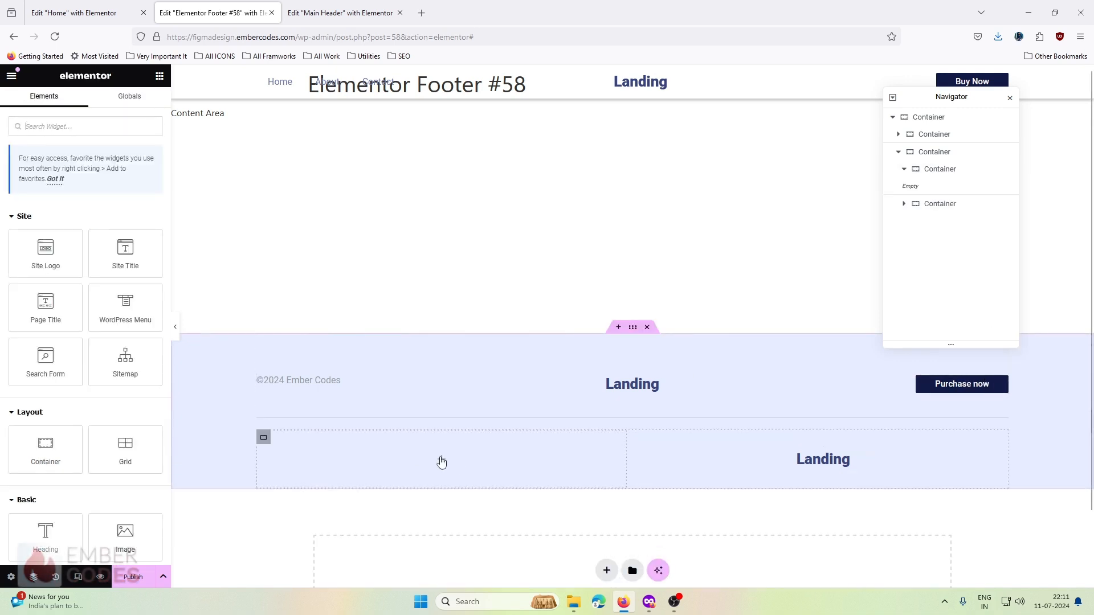
left_click_drag(116, 303, 407, 454)
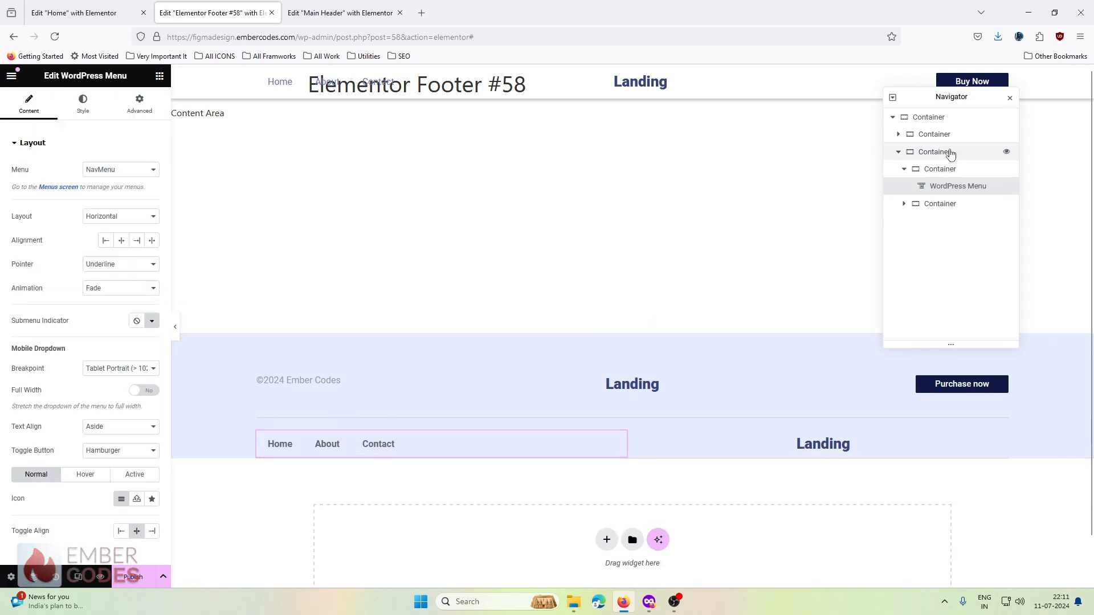
Set the second footer row container's top and bottom padding to 20 px.
left_click(934, 151)
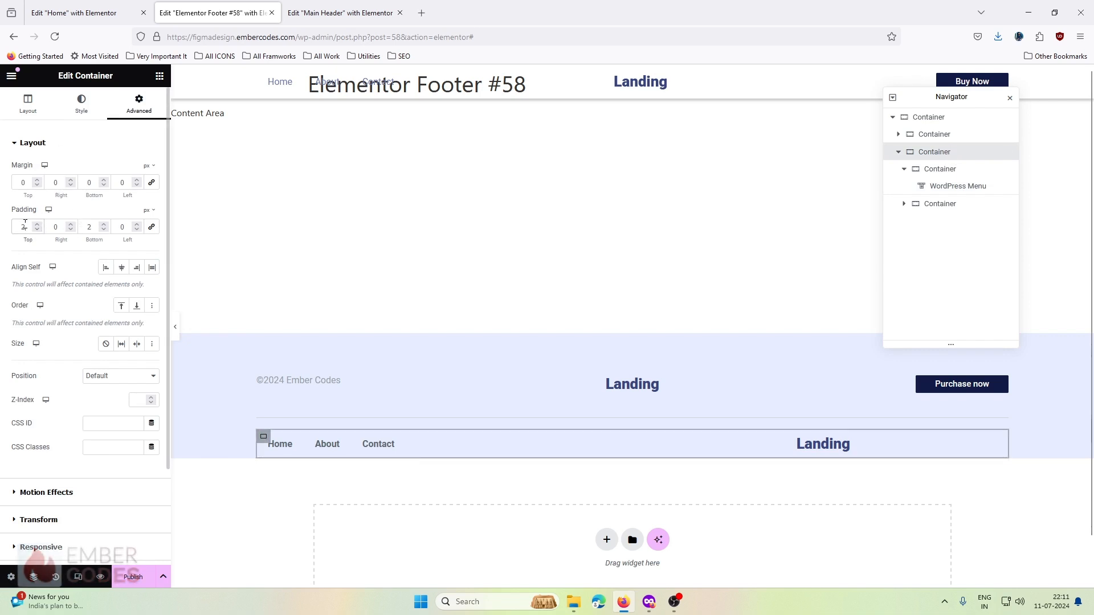
type("0")
left_click(92, 224)
type("2")
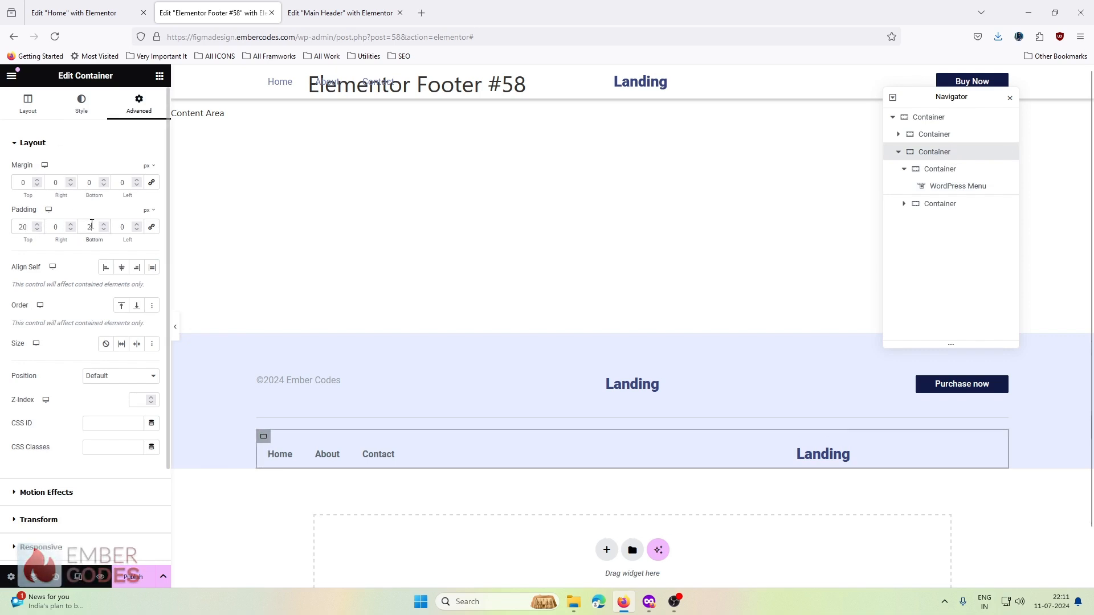
type("0")
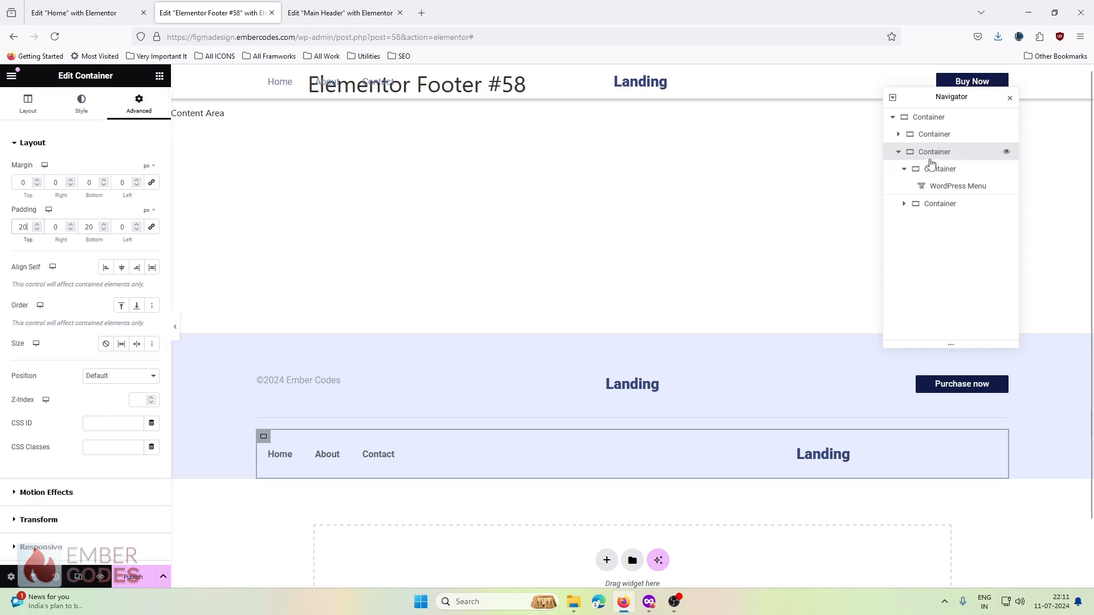
Set the outer footer container's column and row gaps to 0 px.
left_click(935, 137)
left_click(139, 103)
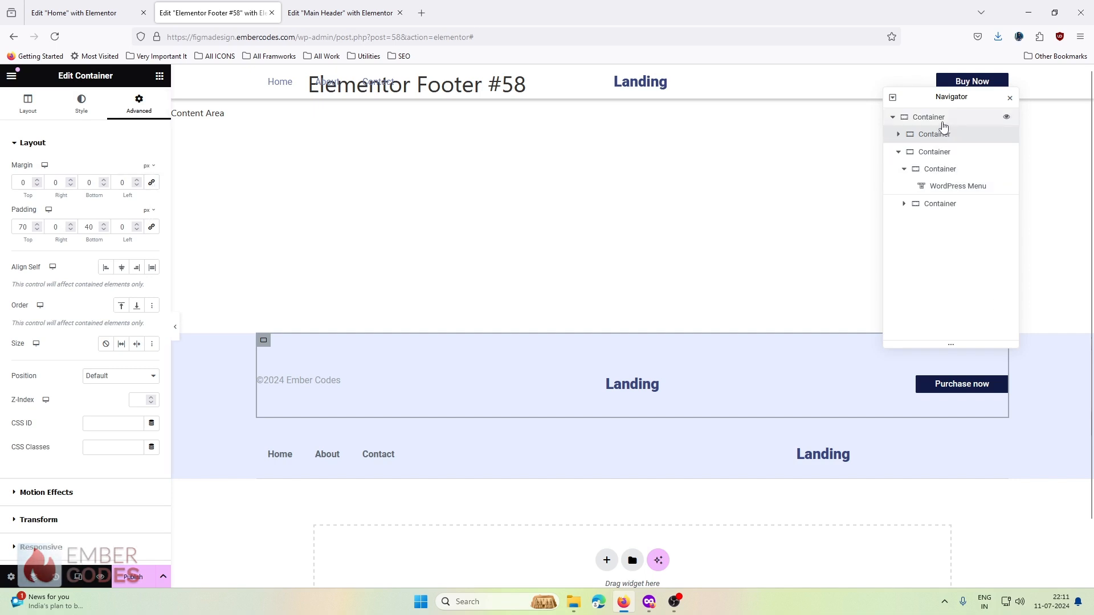
left_click(940, 119)
left_click(43, 442)
type("0")
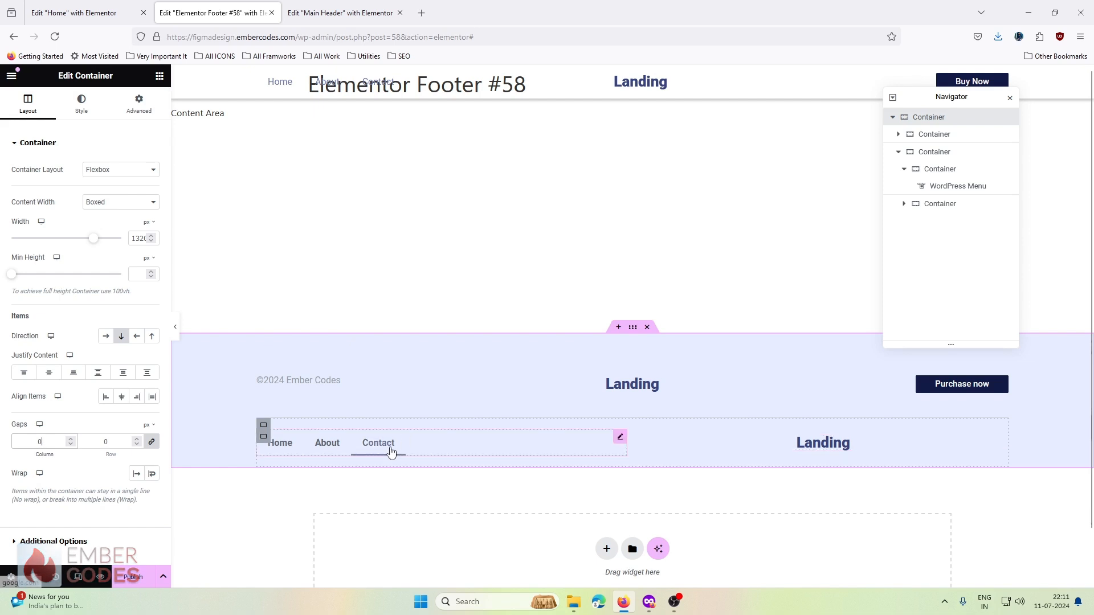
Compare with the Figma footer and delete the Landing heading from the second row's other inner container.
left_click(650, 604)
left_click(650, 604)
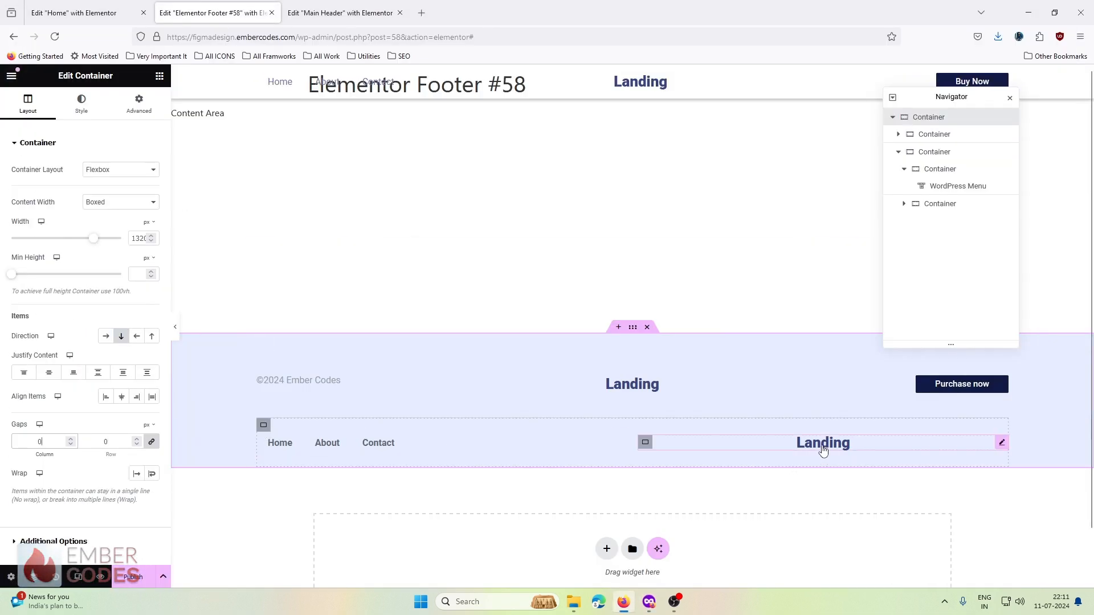
left_click(823, 444)
left_click(948, 203)
left_click(949, 222)
left_click(948, 205)
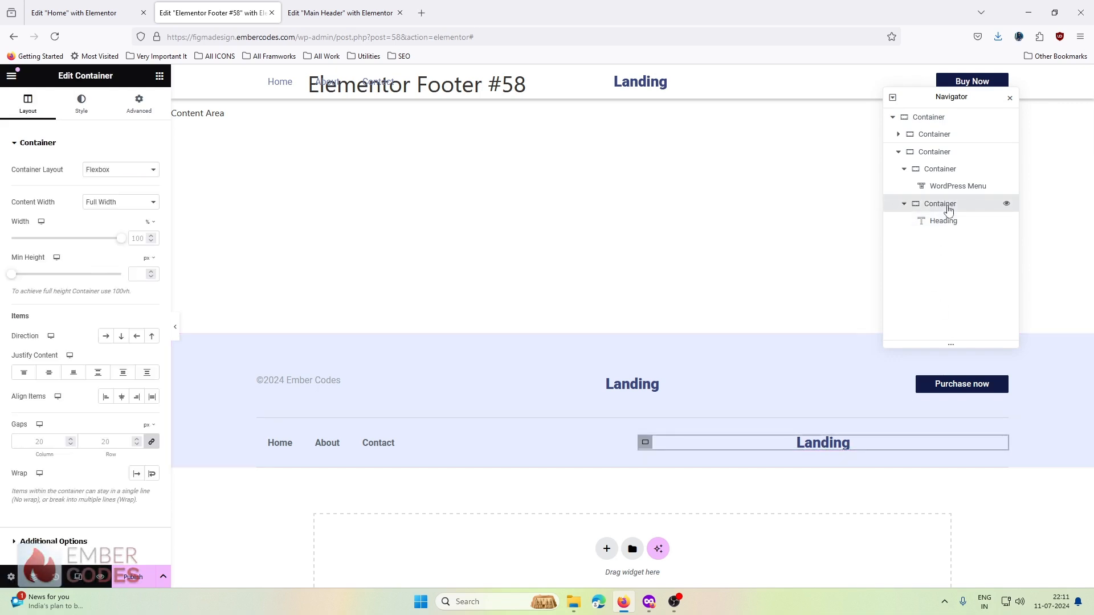
left_click(948, 221)
right_click(950, 222)
left_click(972, 448)
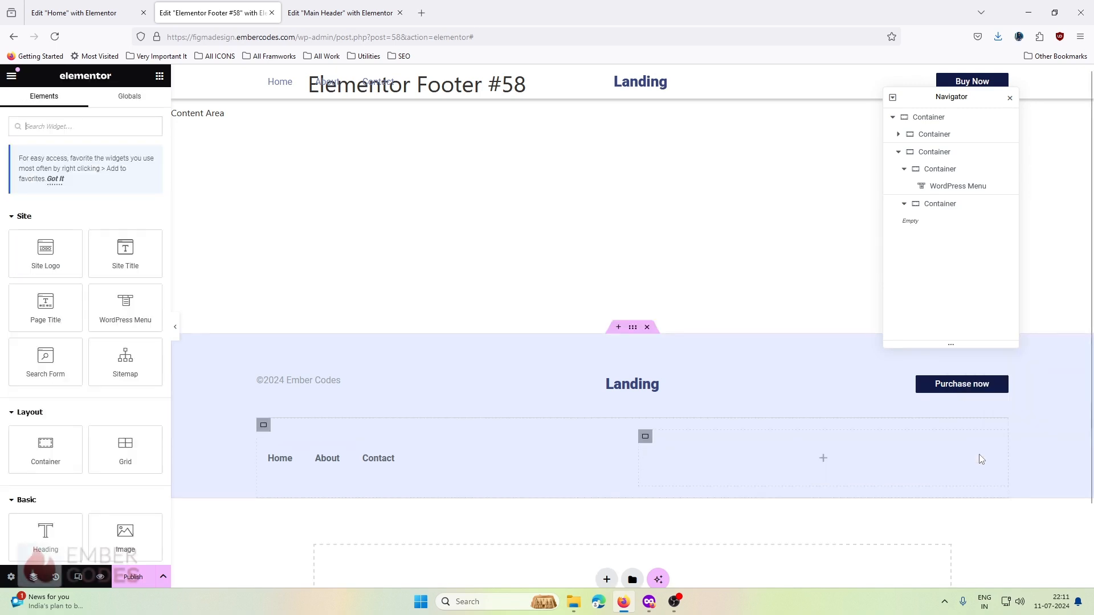
scroll(118, 322, "down", 2)
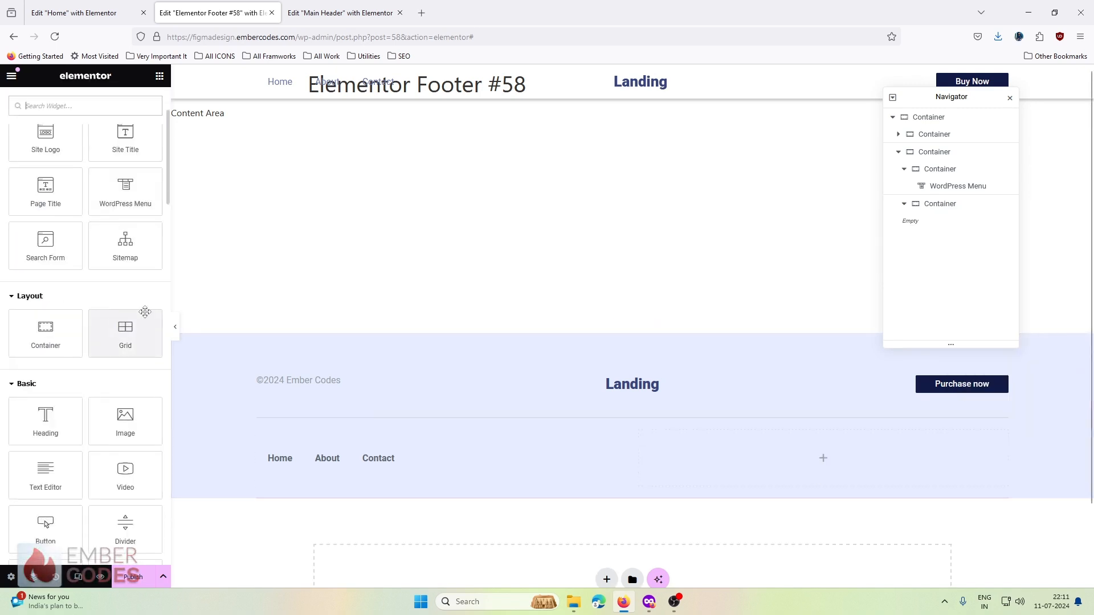
scroll(144, 311, "up", 2)
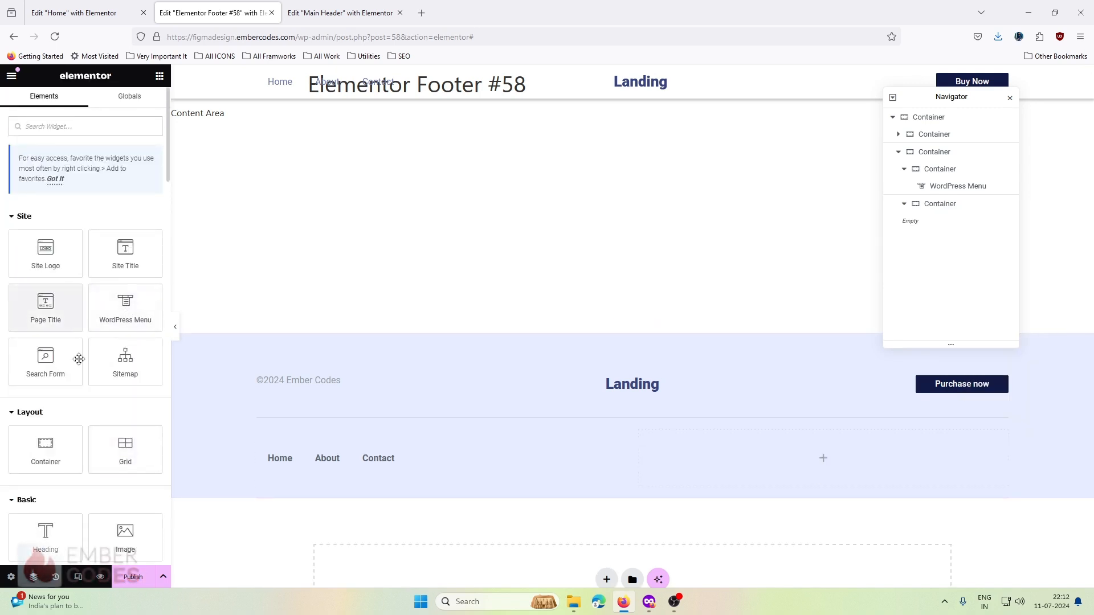
scroll(75, 323, "down", 2)
scroll(81, 393, "down", 1)
left_click(112, 362)
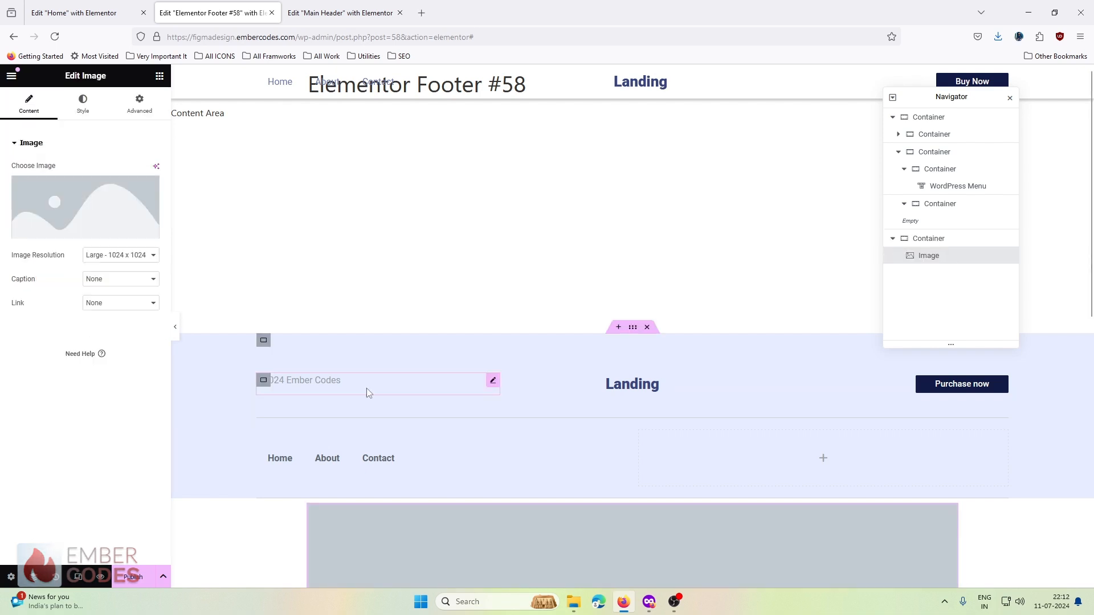
key("Delete")
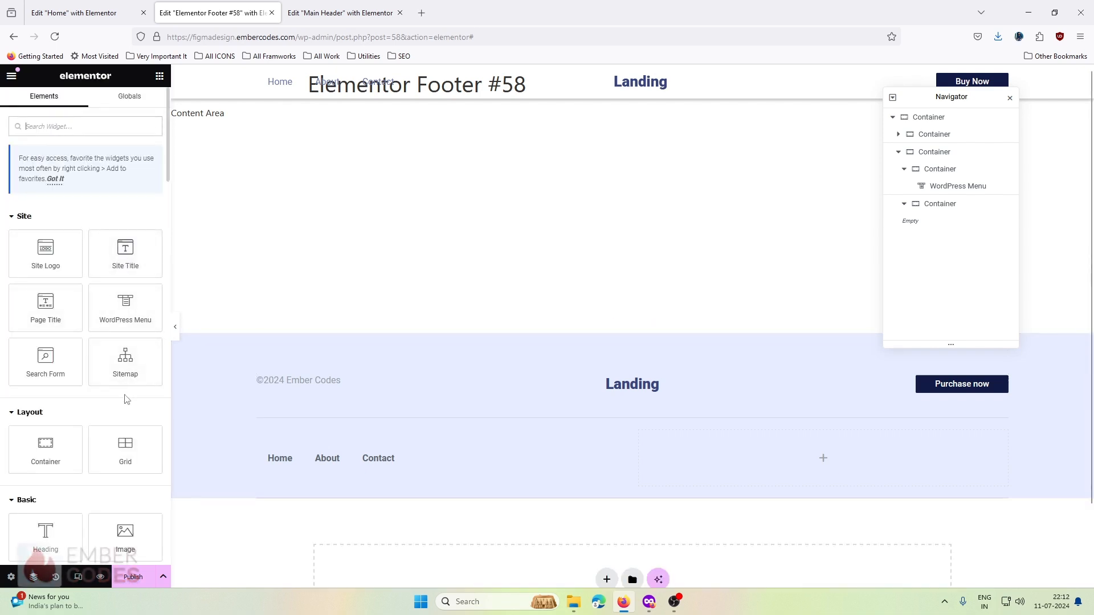
Add an Image widget to the empty container in the second row and choose the Facebook icon from the media library.
scroll(112, 381, "down", 2)
left_click_drag(126, 422, 750, 446)
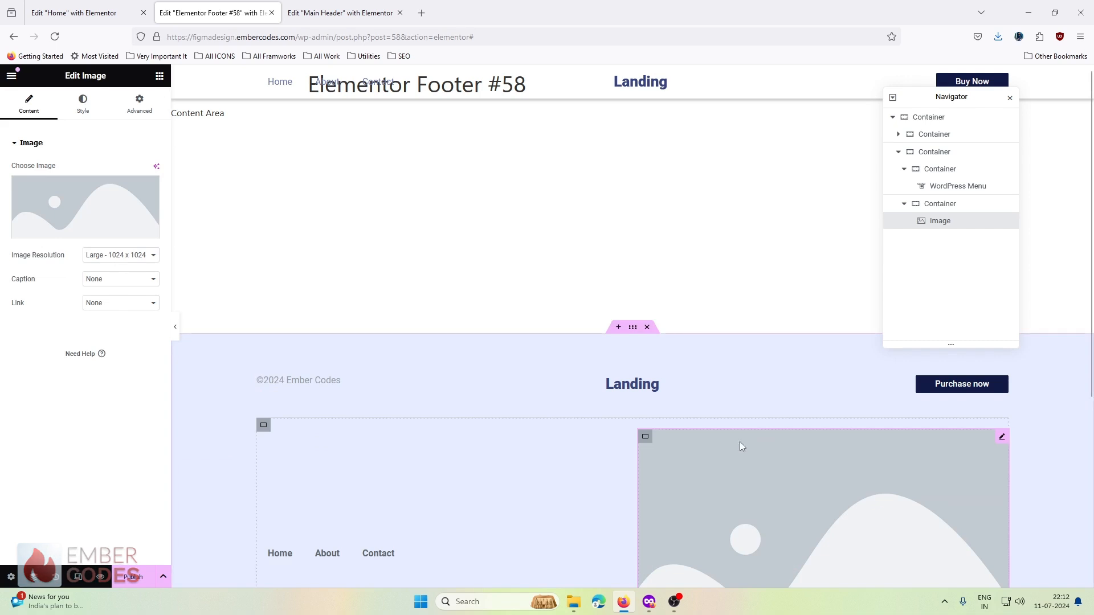
left_click(108, 187)
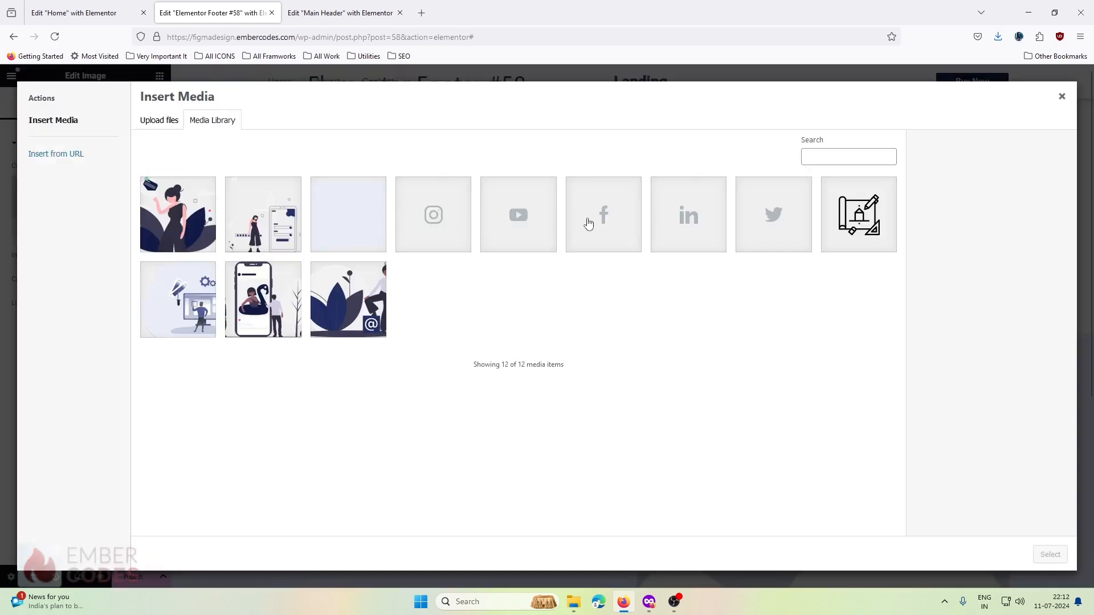
left_click(633, 224)
left_click(1050, 555)
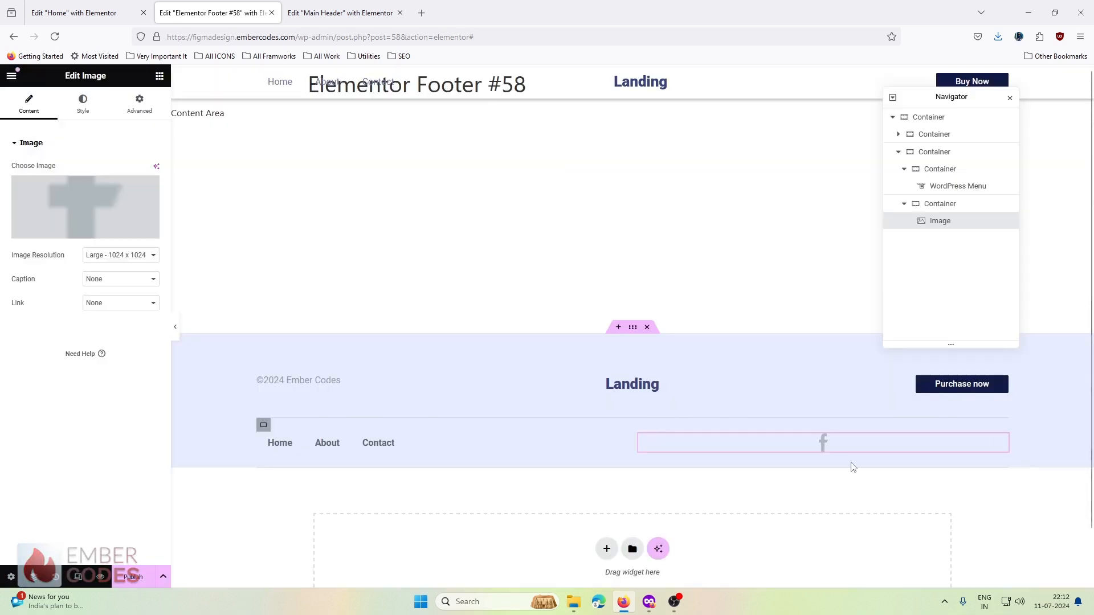
Duplicate the Facebook icon image four times within its container to get five icons.
right_click(941, 222)
left_click(961, 261)
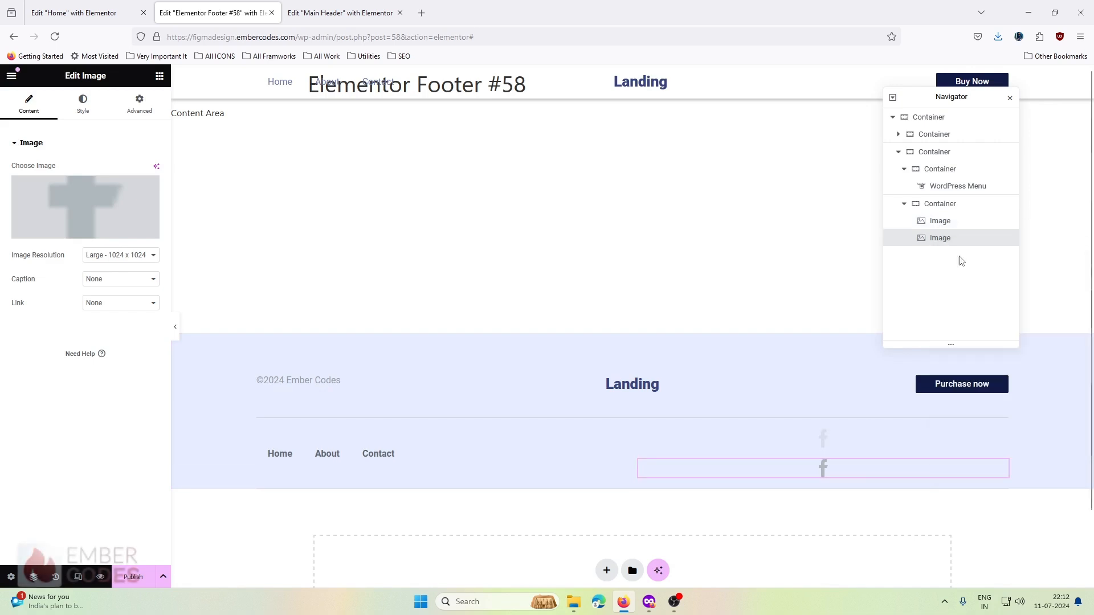
right_click(936, 238)
left_click(960, 272)
right_click(939, 259)
left_click(961, 293)
right_click(939, 273)
left_click(962, 306)
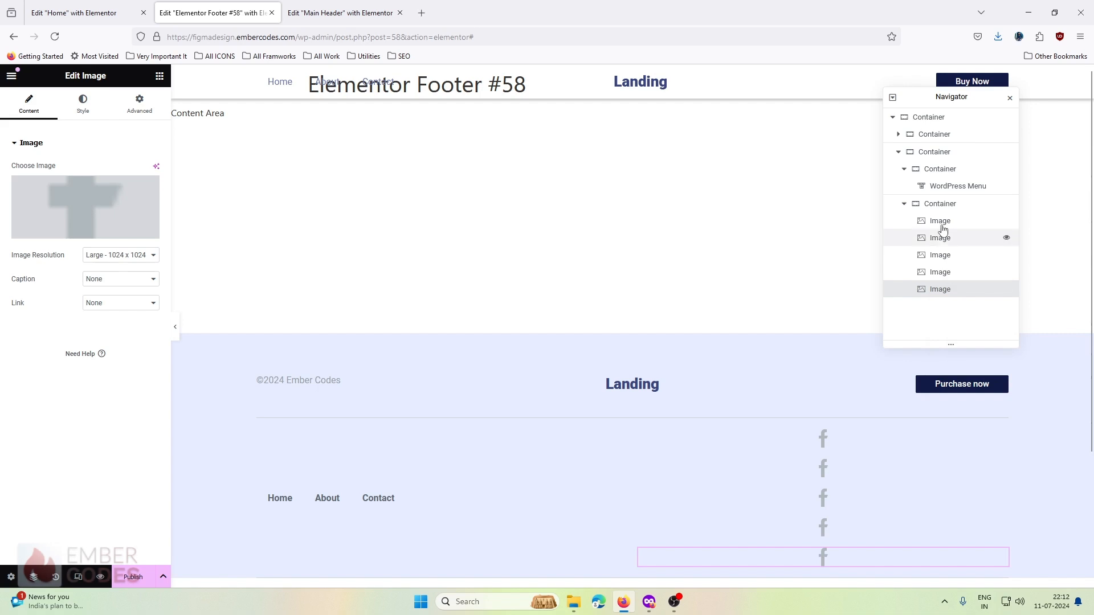
Arrange the icon container's items in a horizontal row and justify them to the end.
left_click(941, 203)
left_click(106, 336)
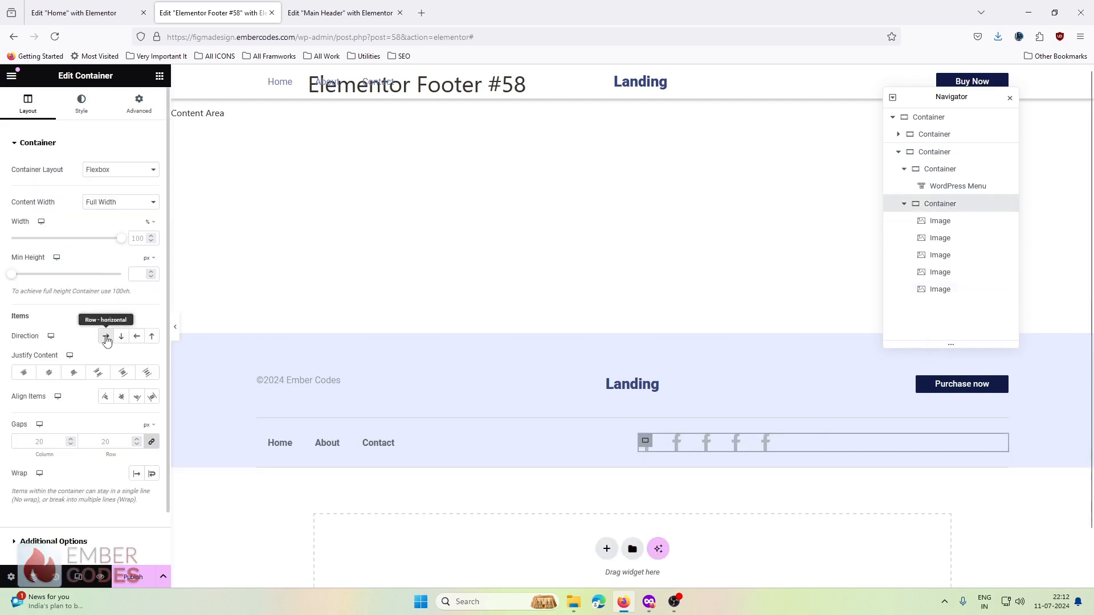
left_click(76, 376)
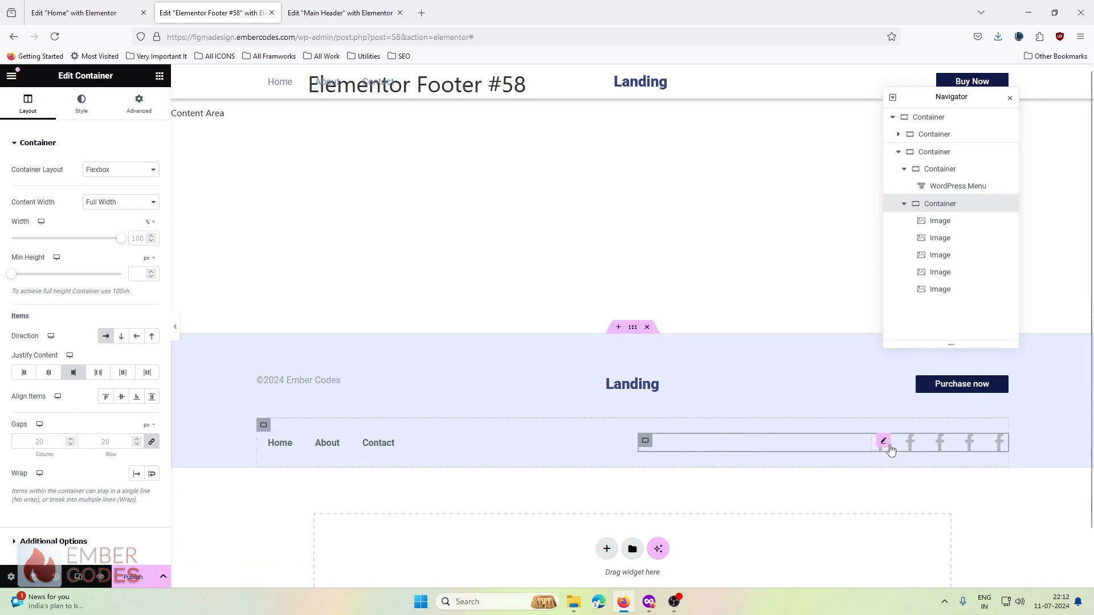
Replace the second icon's image with the LinkedIn icon from the media library.
left_click(913, 442)
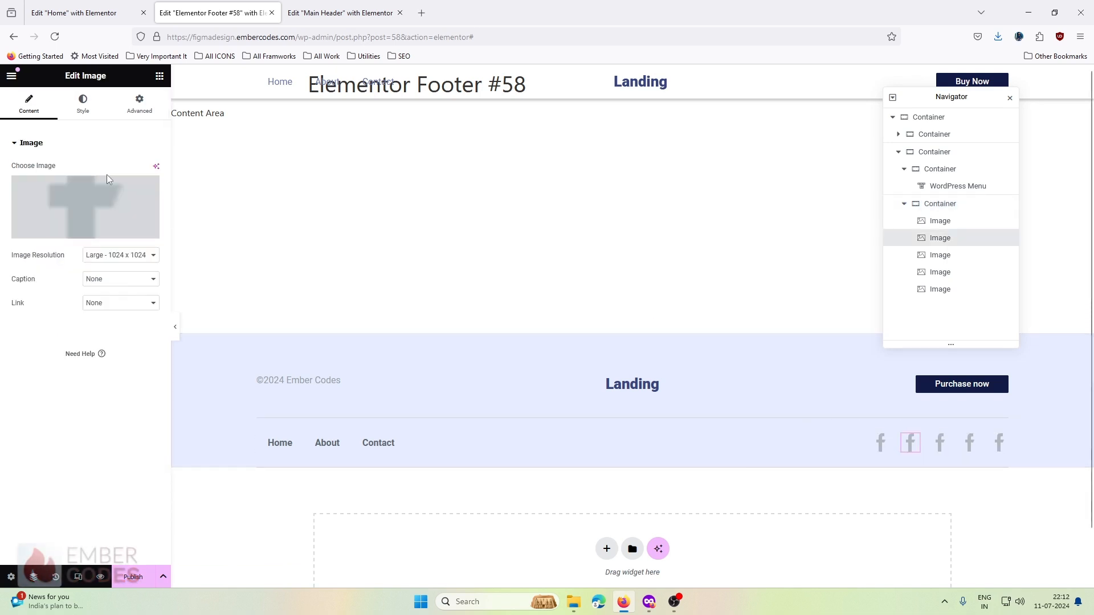
left_click(108, 175)
mouse_move(648, 607)
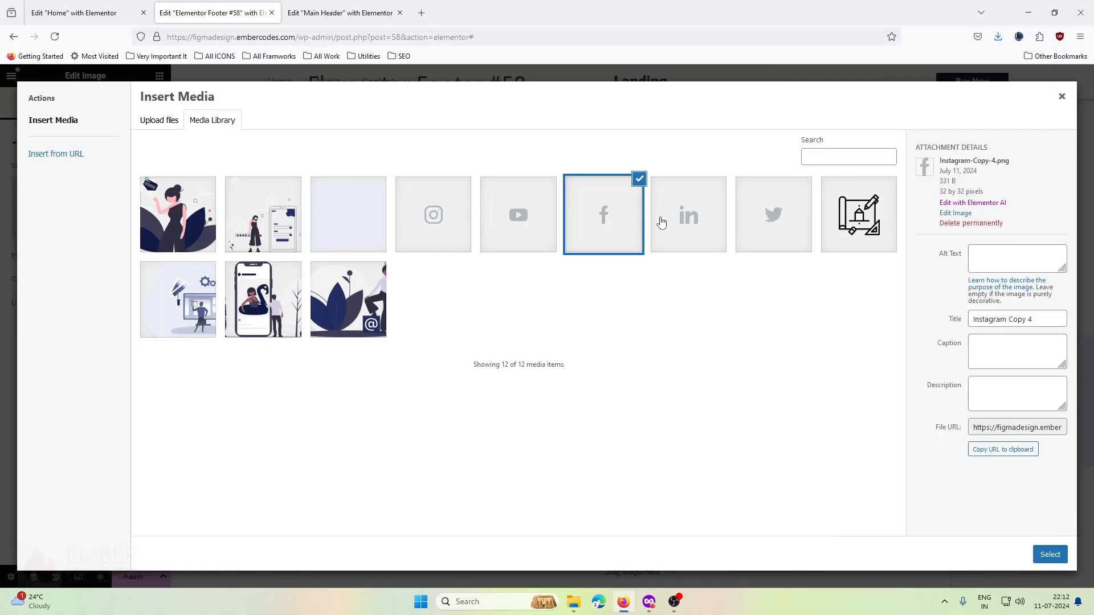
left_click(661, 222)
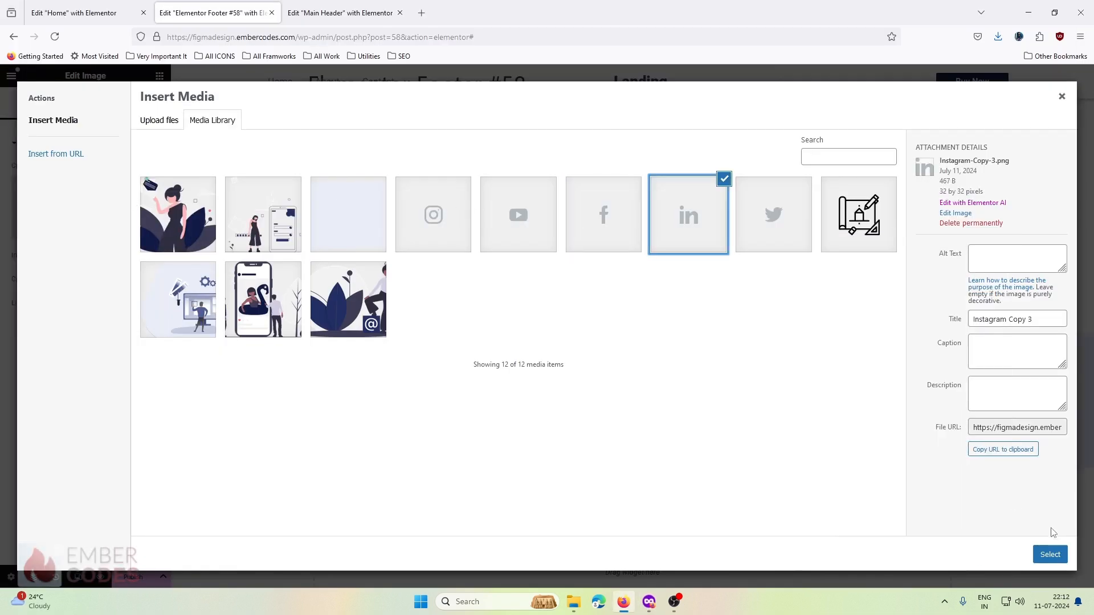
left_click(1050, 554)
Undo the icon row changes and remove the duplicate images, keeping only the original Facebook icon selected.
left_click(945, 444)
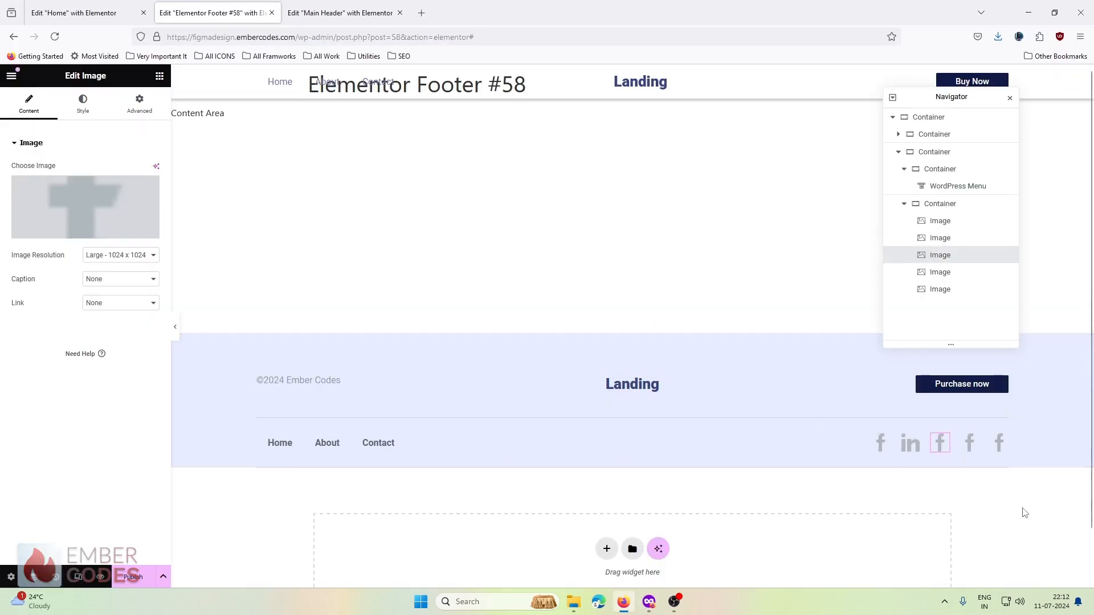
key("Delete")
key("Delete")
key("Delete")
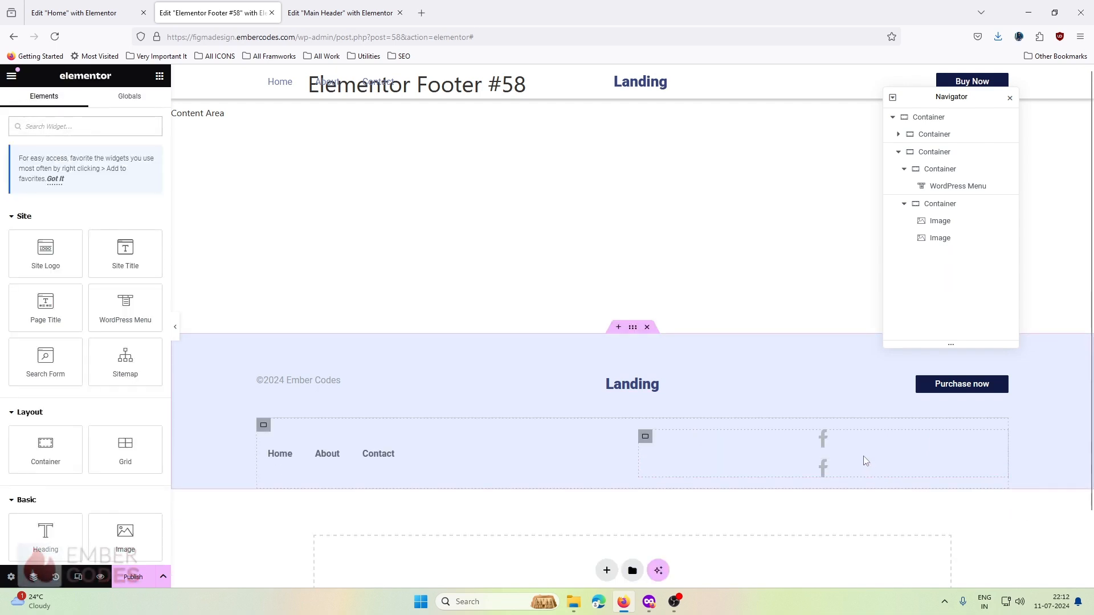
left_click(830, 469)
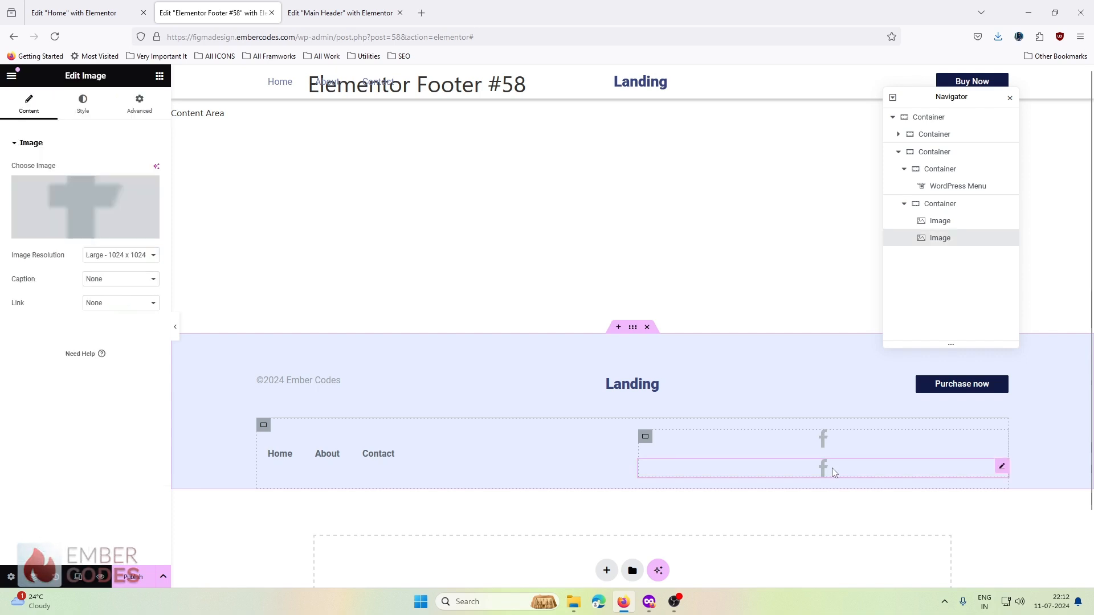
right_click(833, 472)
left_click(855, 575)
left_click(823, 444)
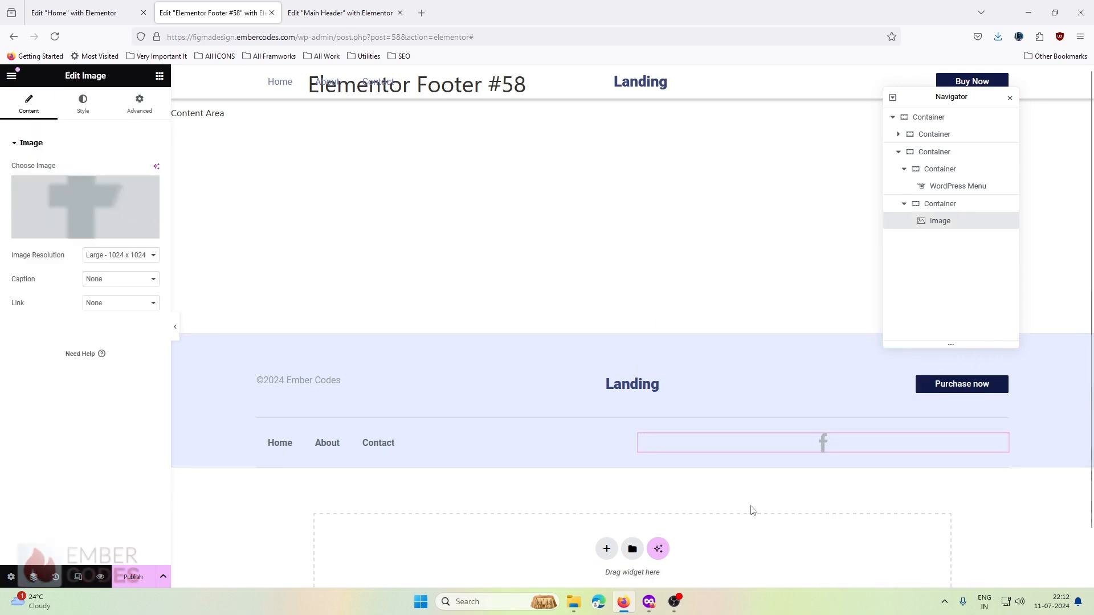
Match the Facebook icon to its size in Figma: set width and height to 16 px and object fit to Contain.
left_click(651, 605)
left_click(740, 424)
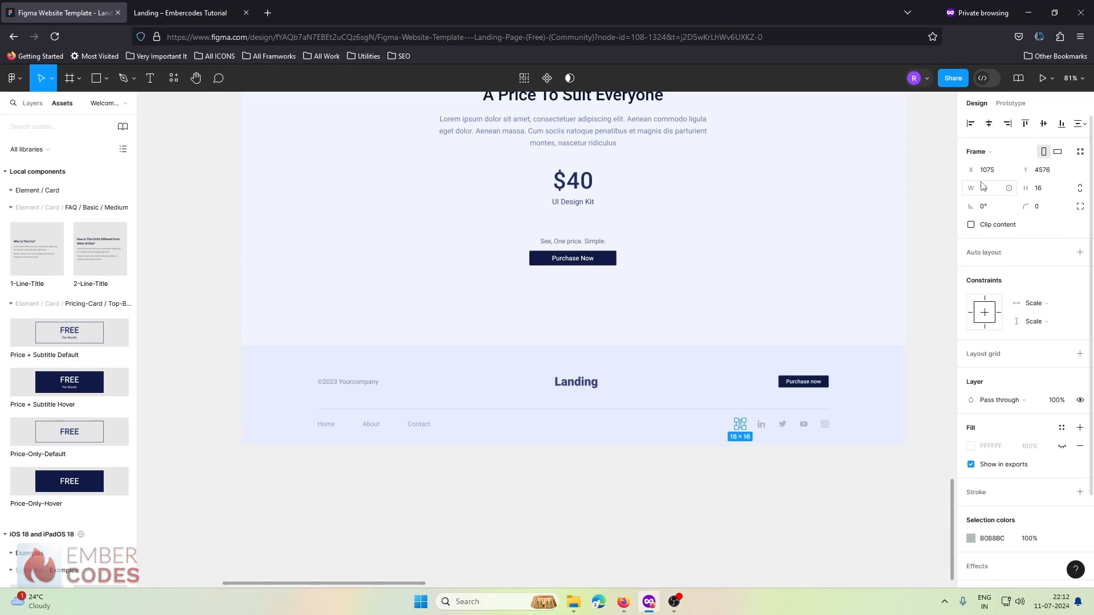
left_click(1029, 12)
left_click(102, 107)
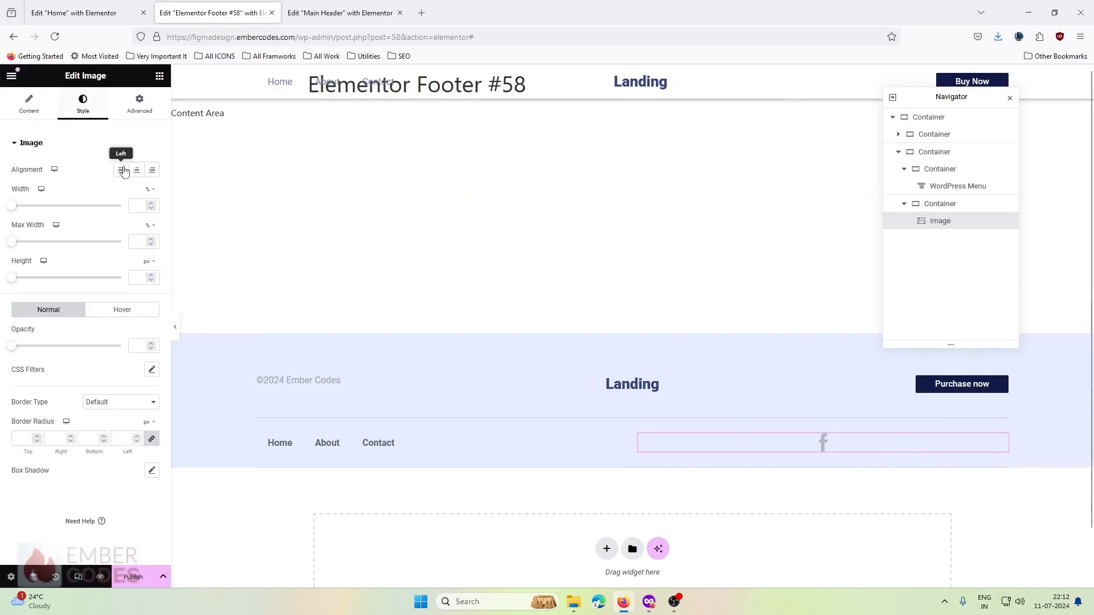
left_click(136, 206)
type("16")
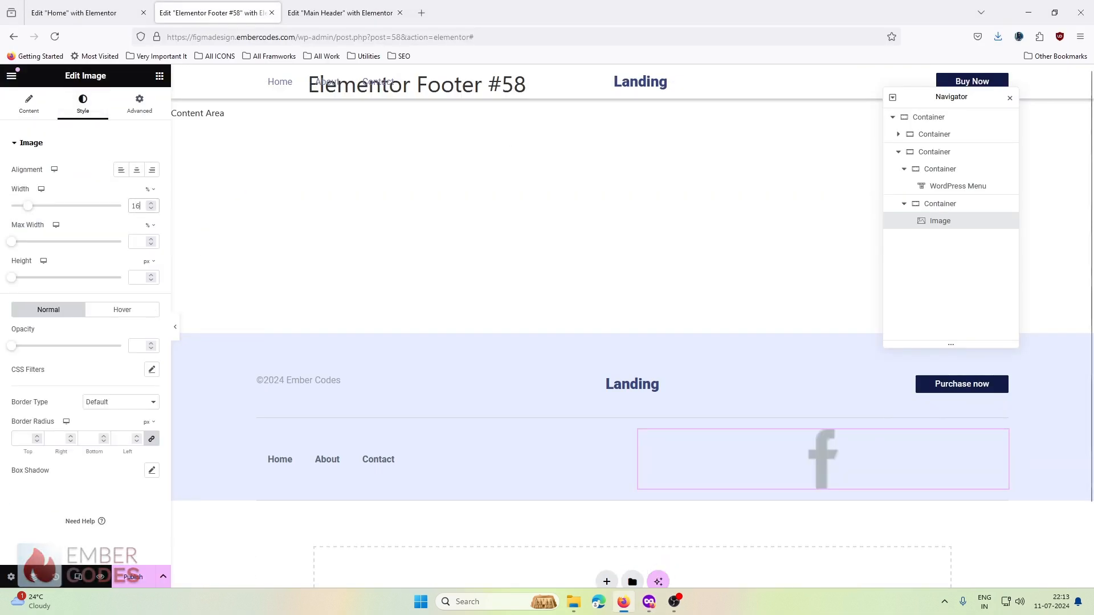
left_click(150, 190)
type("16")
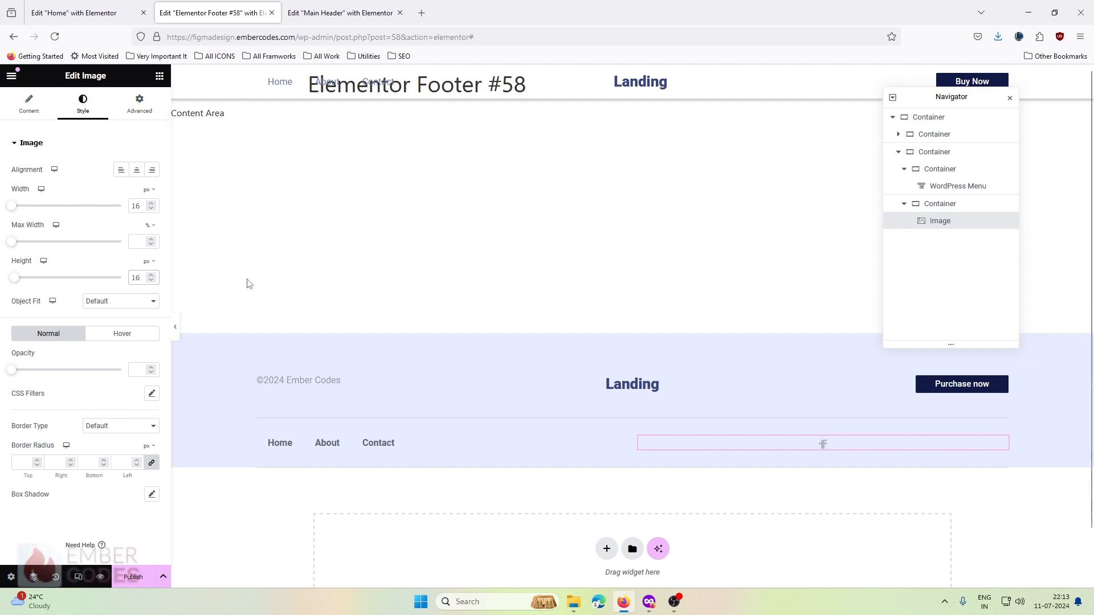
left_click(99, 302)
left_click(100, 355)
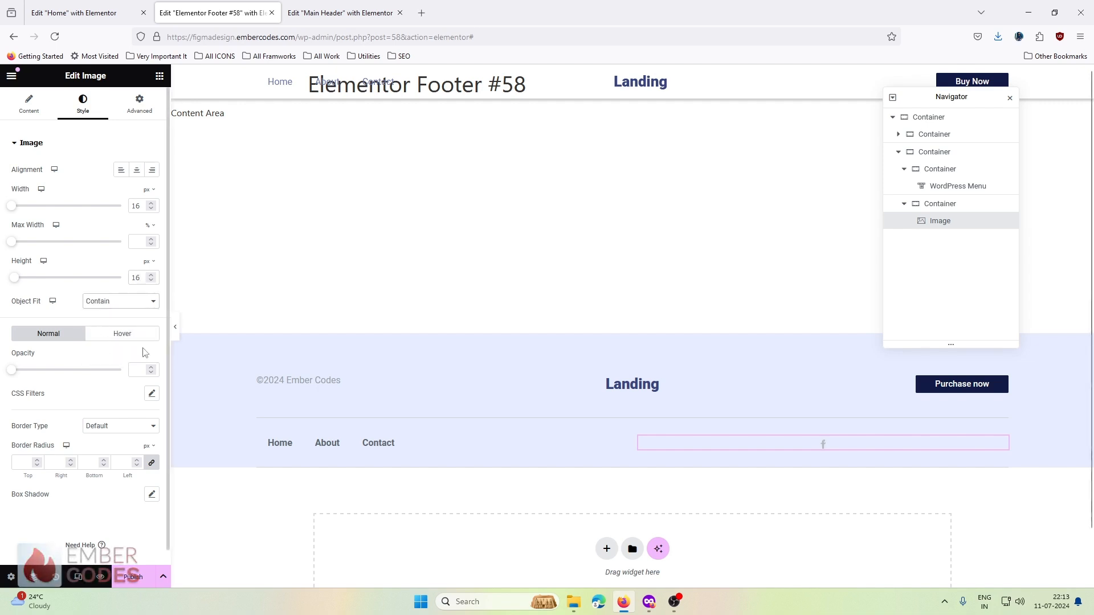
Duplicate the resized Facebook icon image four times inside its container.
right_click(953, 224)
left_click(966, 261)
right_click(944, 235)
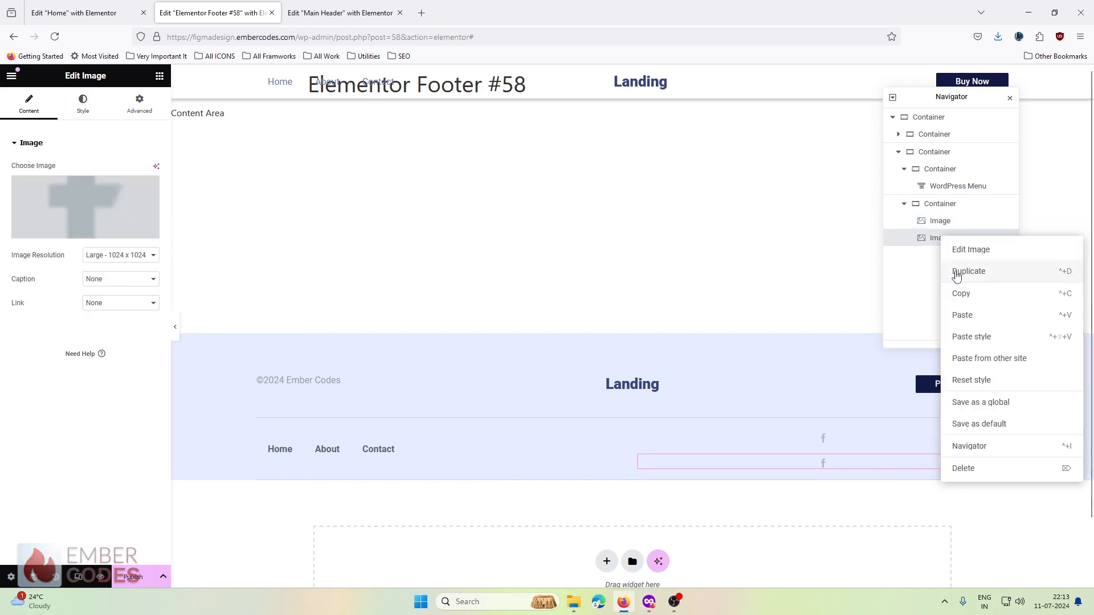
left_click(955, 272)
right_click(943, 255)
left_click(962, 289)
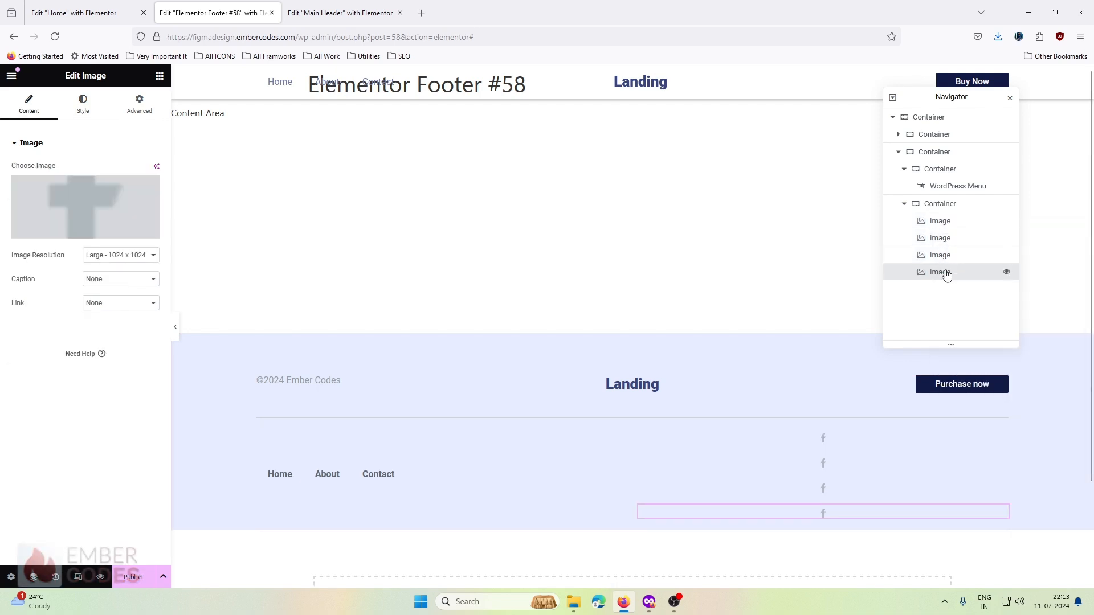
right_click(946, 272)
left_click(961, 305)
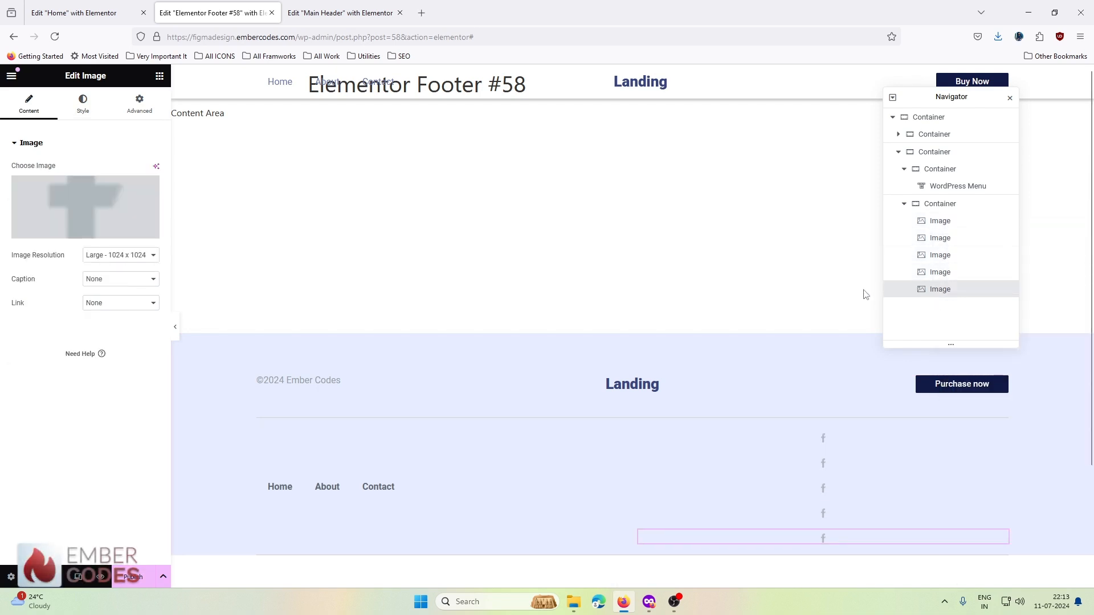
Lay out the icon container's items in a horizontal row justified to the end.
left_click(944, 203)
left_click(107, 339)
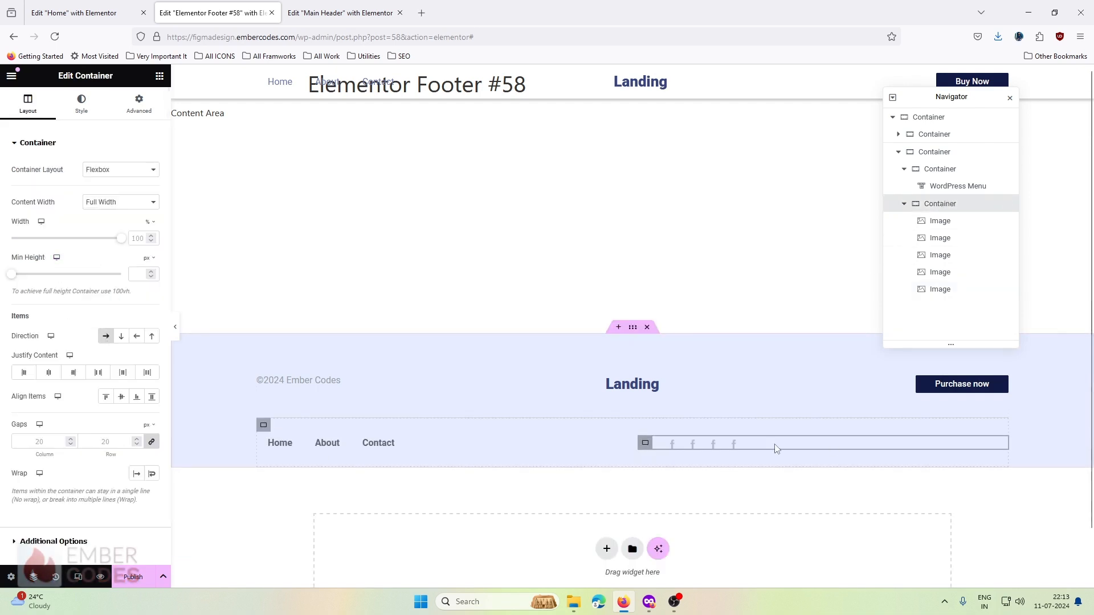
left_click(73, 372)
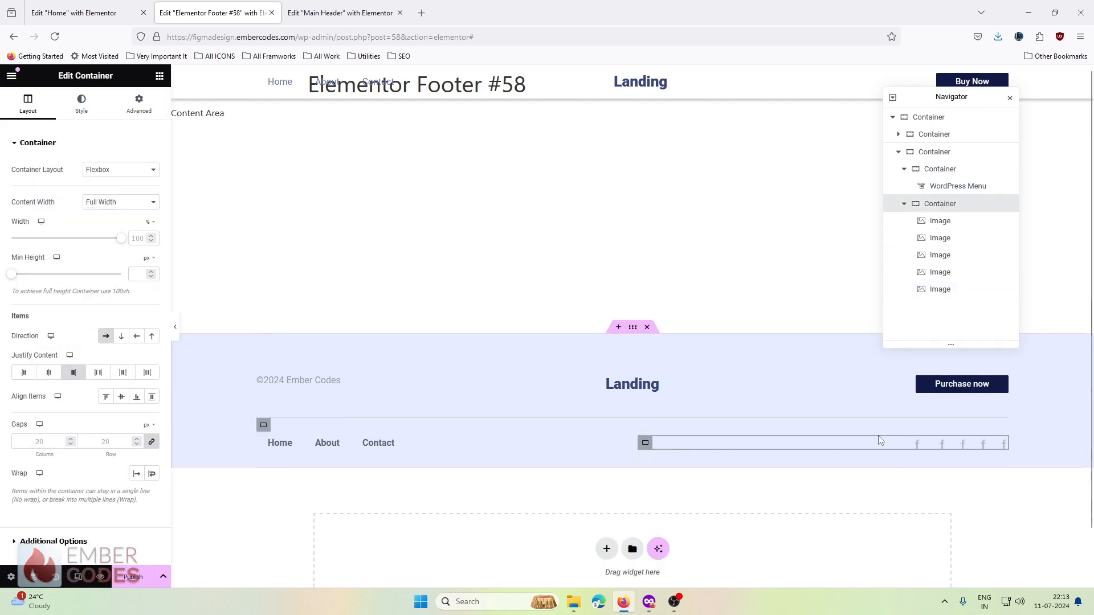
Replace the second icon with the LinkedIn image and the third with the Twitter image from the media library.
left_click(940, 444)
left_click(107, 207)
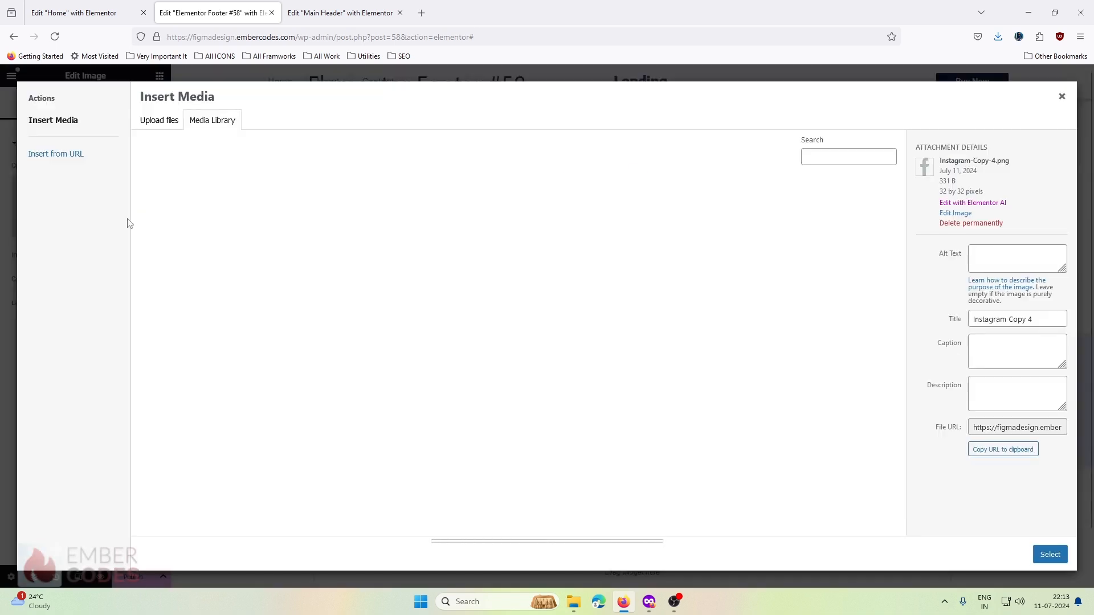
left_click(659, 232)
left_click(1051, 554)
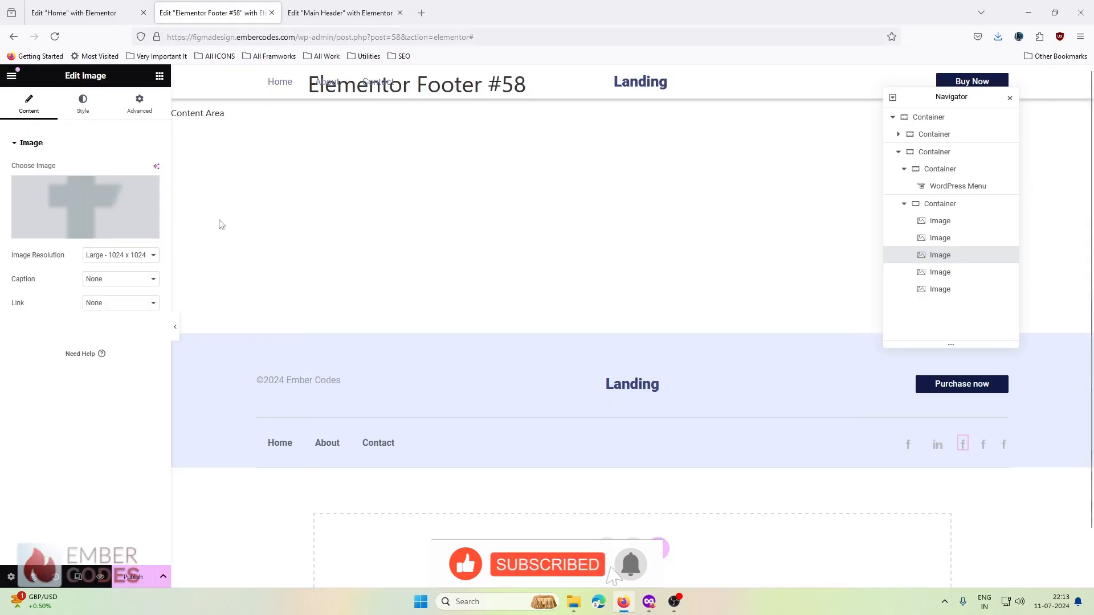
left_click(104, 212)
left_click(773, 215)
left_click(1050, 554)
Replace the fourth icon with the YouTube image and the fifth with the Instagram image from the media library.
left_click(980, 444)
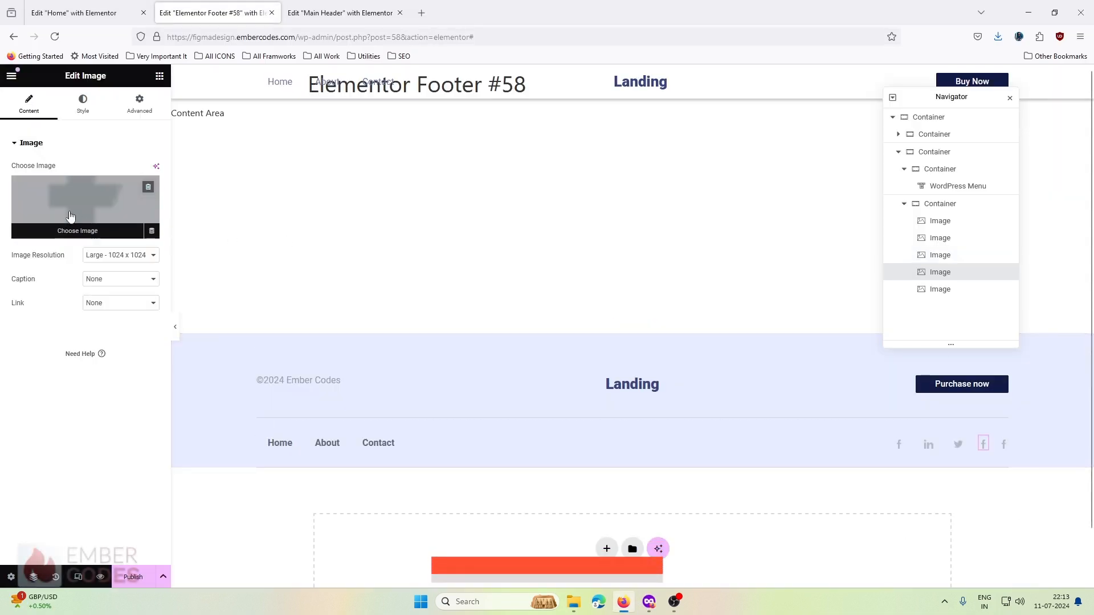
left_click(105, 212)
left_click(603, 222)
left_click(518, 215)
left_click(1051, 555)
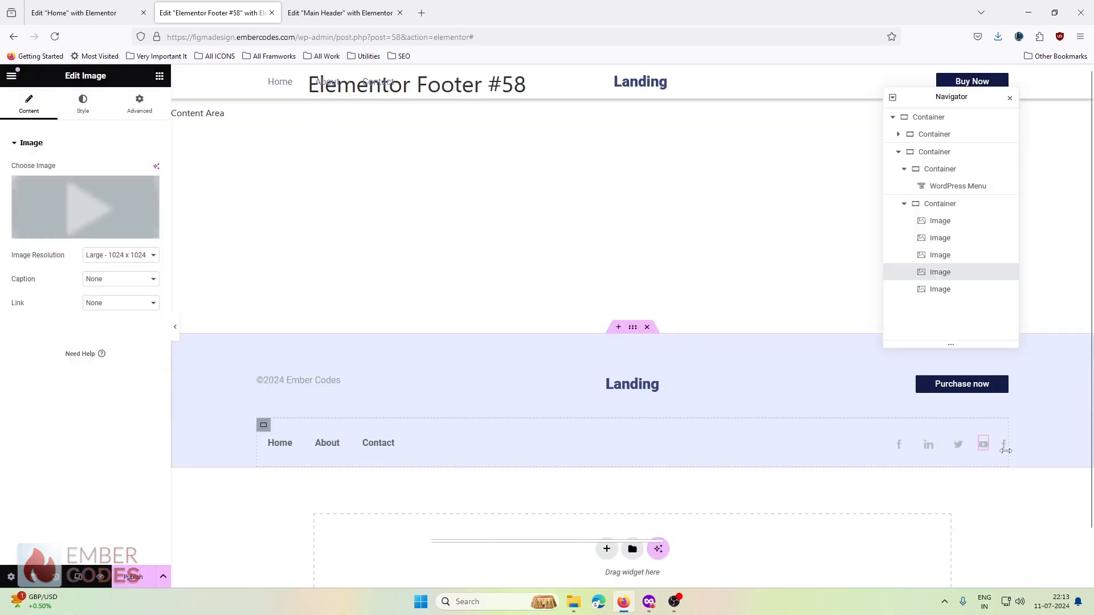
left_click(1003, 453)
left_click(104, 212)
left_click(433, 215)
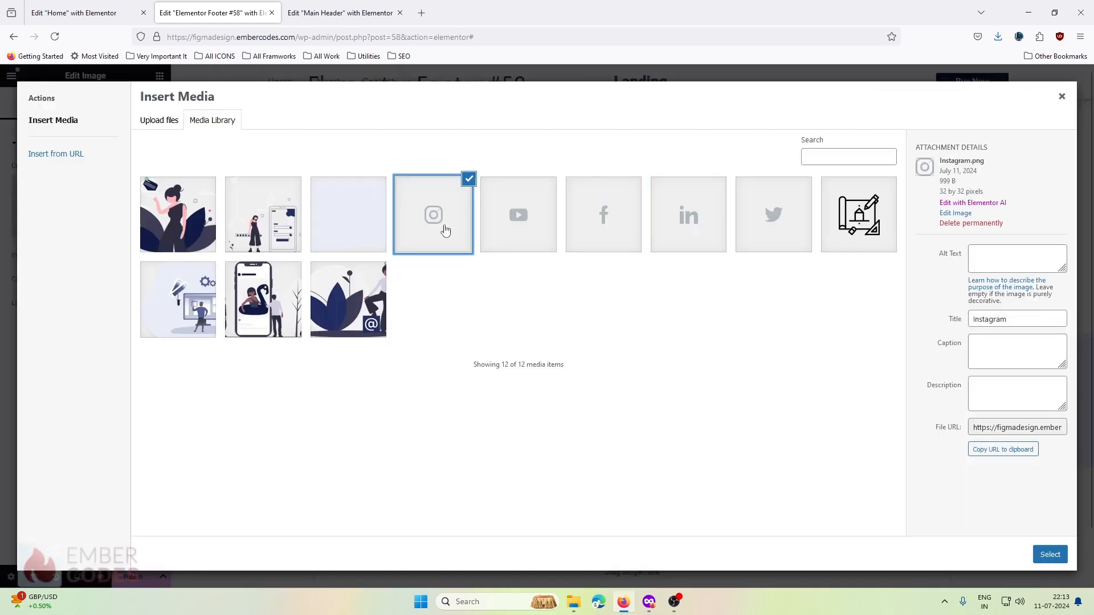
left_click(1051, 555)
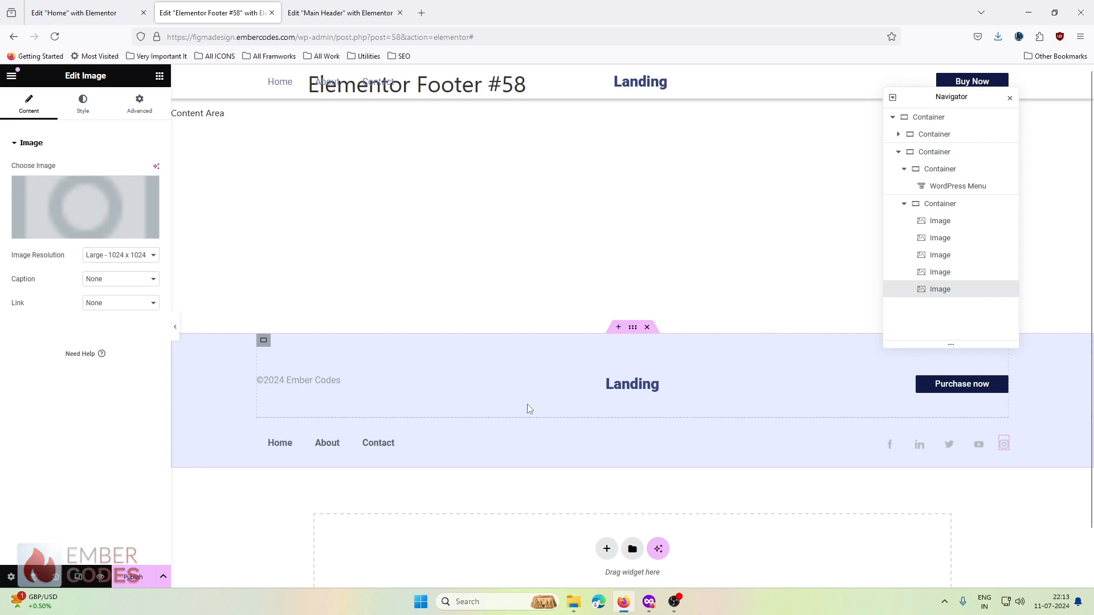
Set the footer menu's typography to weight 400 (Normal) and size 16 px, and apply a global colour to its text.
left_click(366, 446)
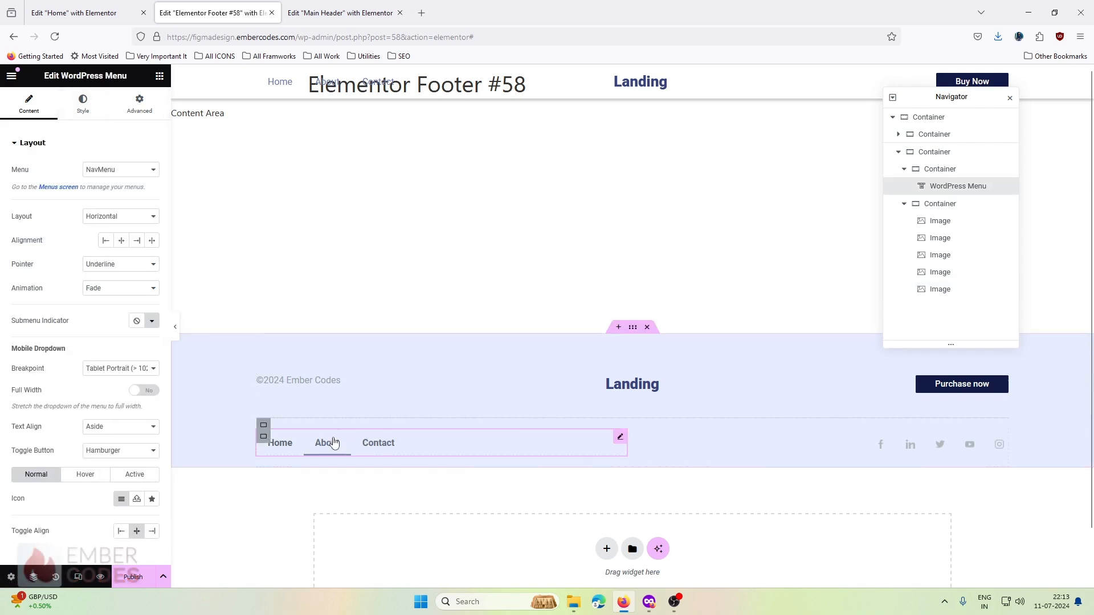
left_click(79, 123)
left_click(134, 171)
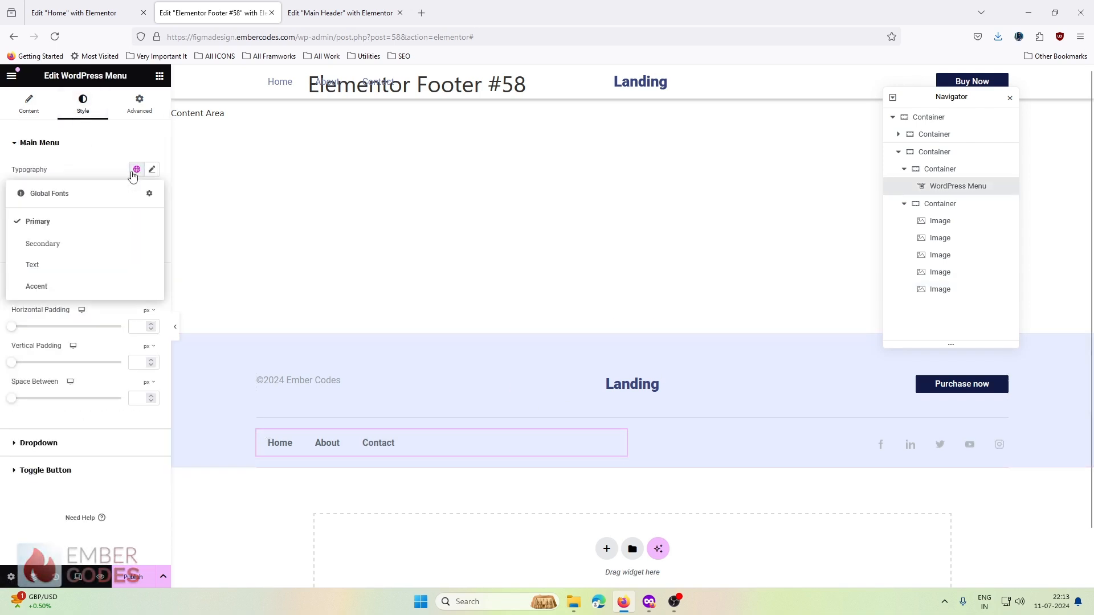
left_click(134, 172)
left_click(152, 169)
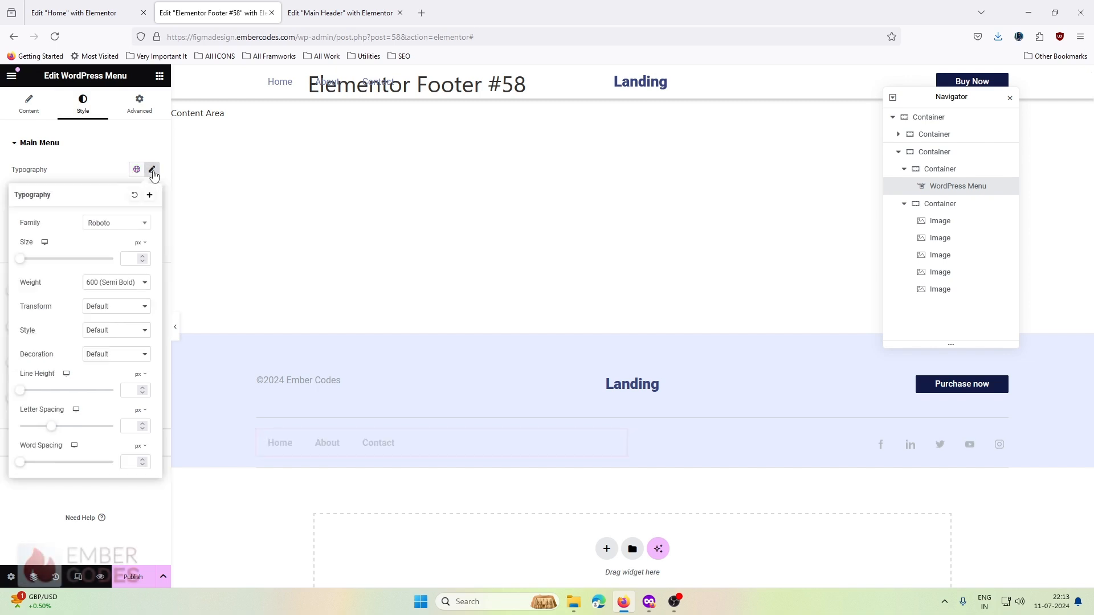
left_click(117, 282)
left_click(117, 337)
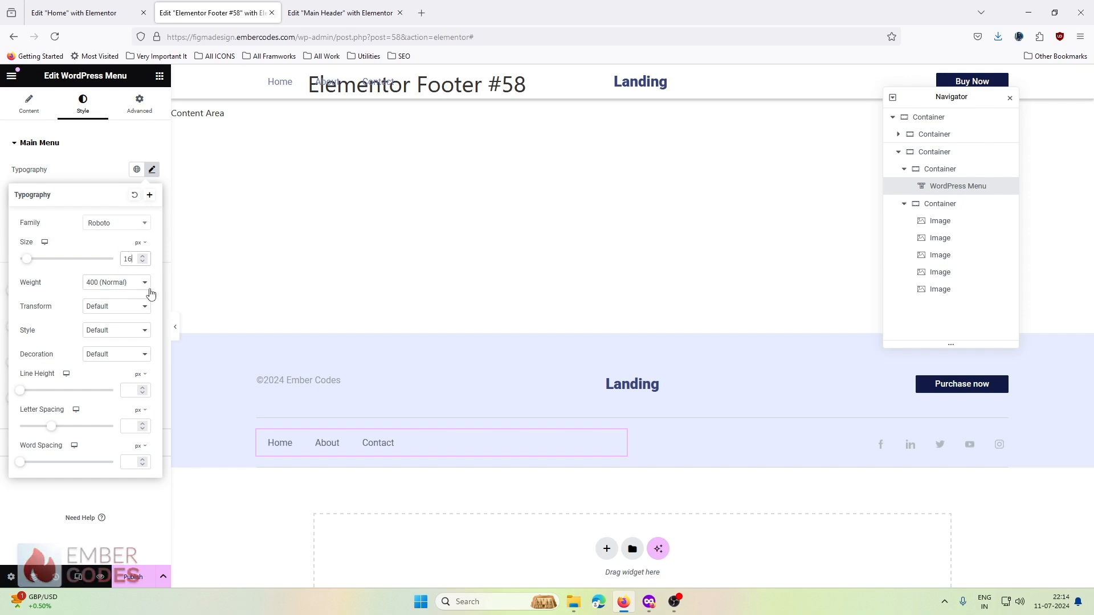
left_click(152, 170)
left_click(137, 218)
left_click(82, 278)
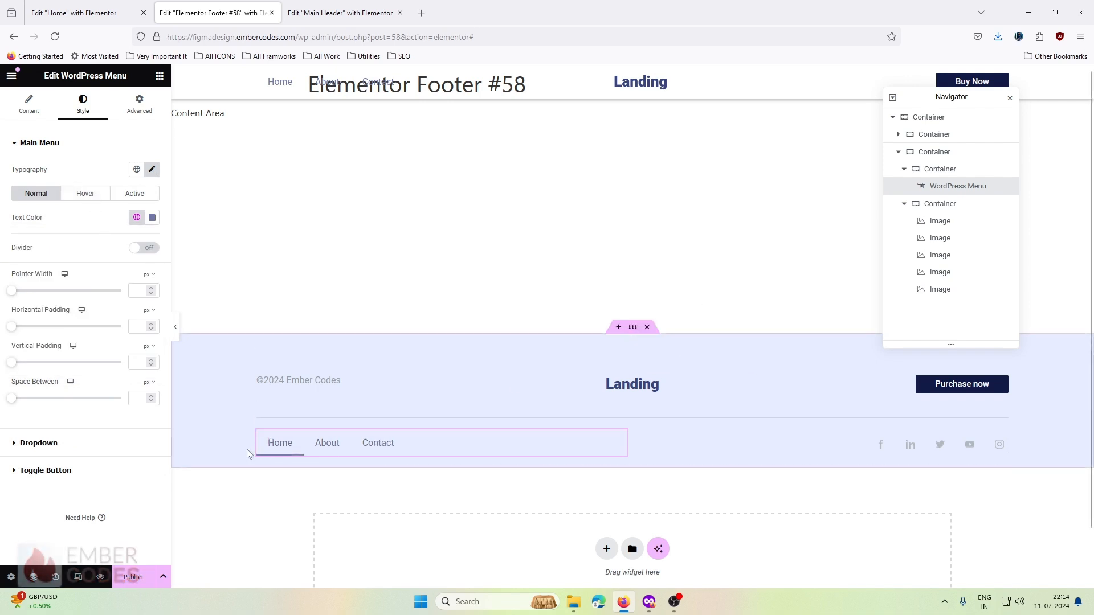
Publish the footer template with the display condition Include Entire Site.
left_click(132, 577)
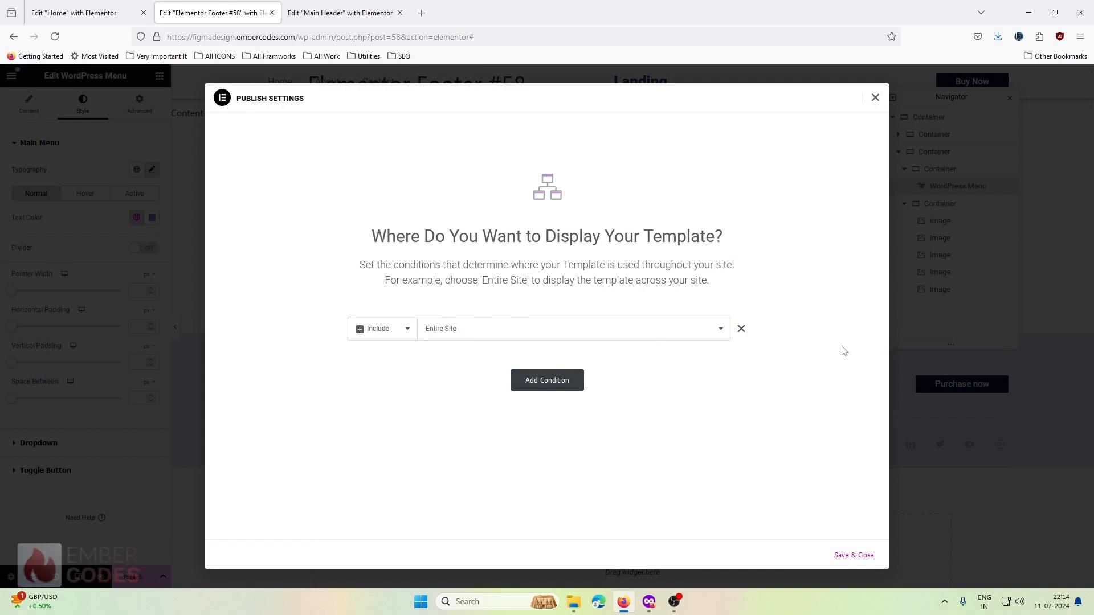
left_click(849, 556)
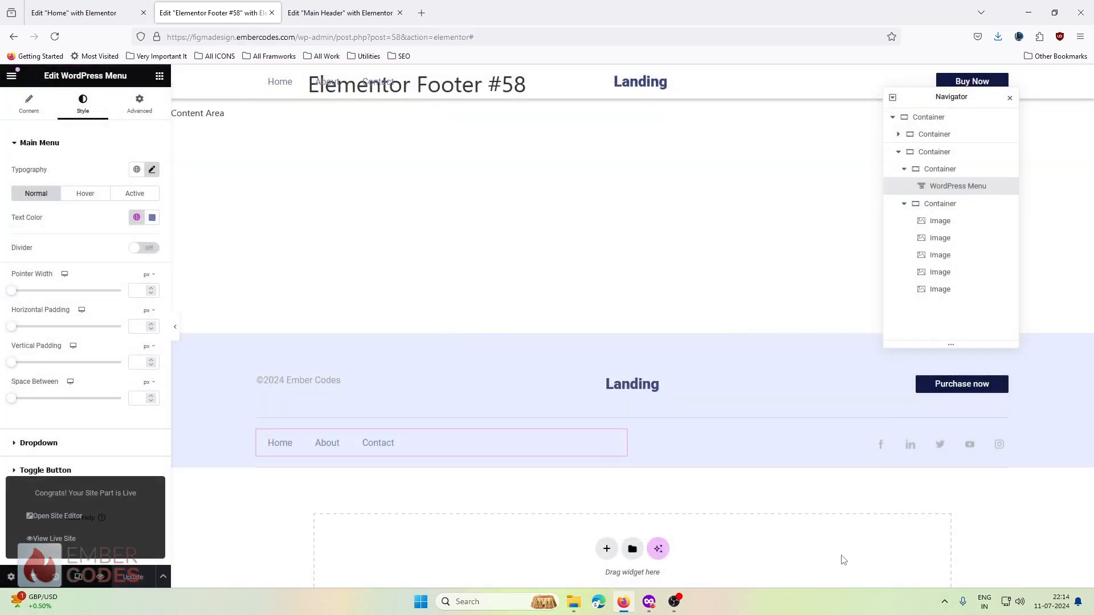
Switch to the live site to review the landing page through to the footer, and look over the Home page in the Elementor editor.
left_click(649, 602)
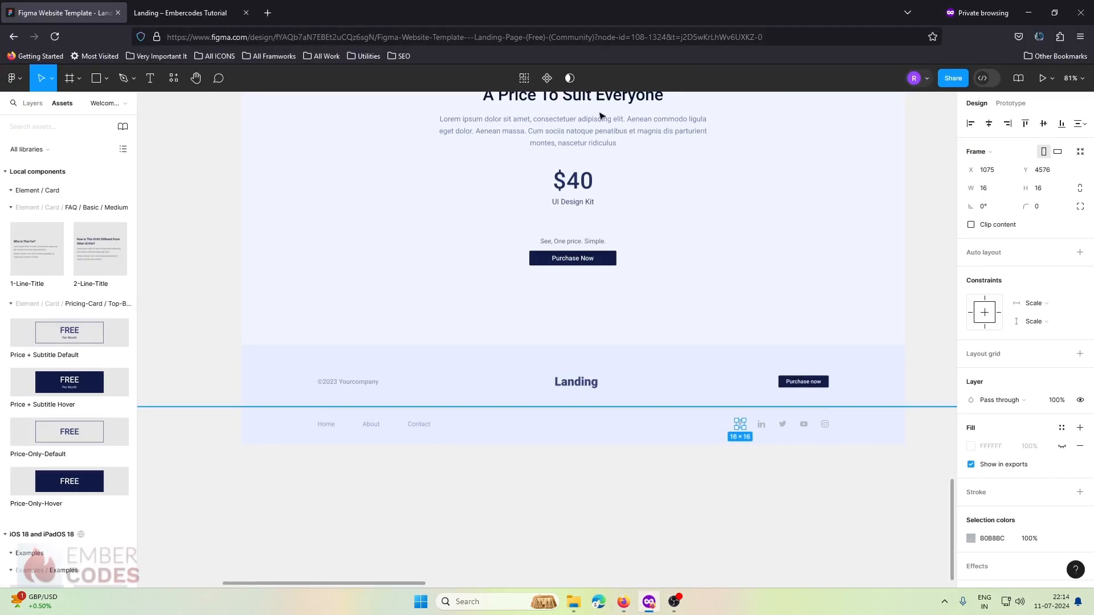
left_click(206, 6)
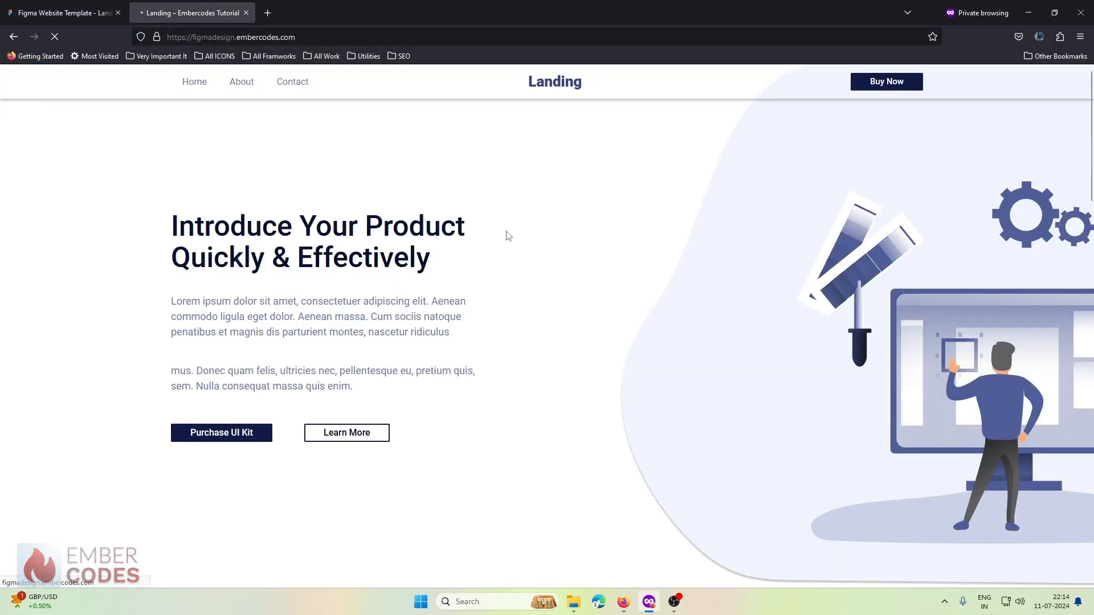
scroll(509, 236, "down", 5)
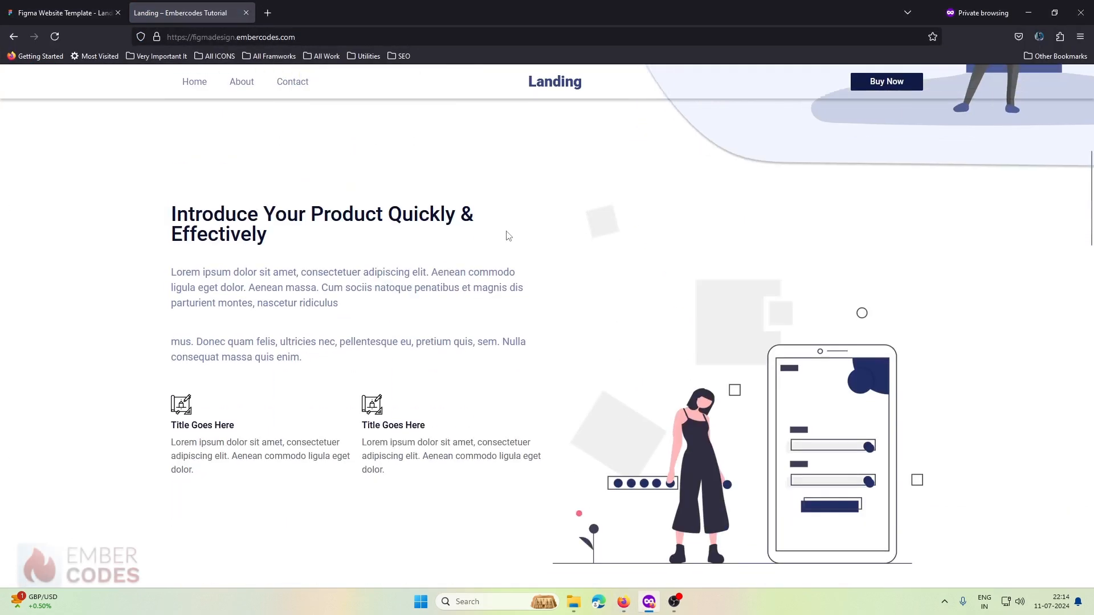
scroll(509, 236, "down", 20)
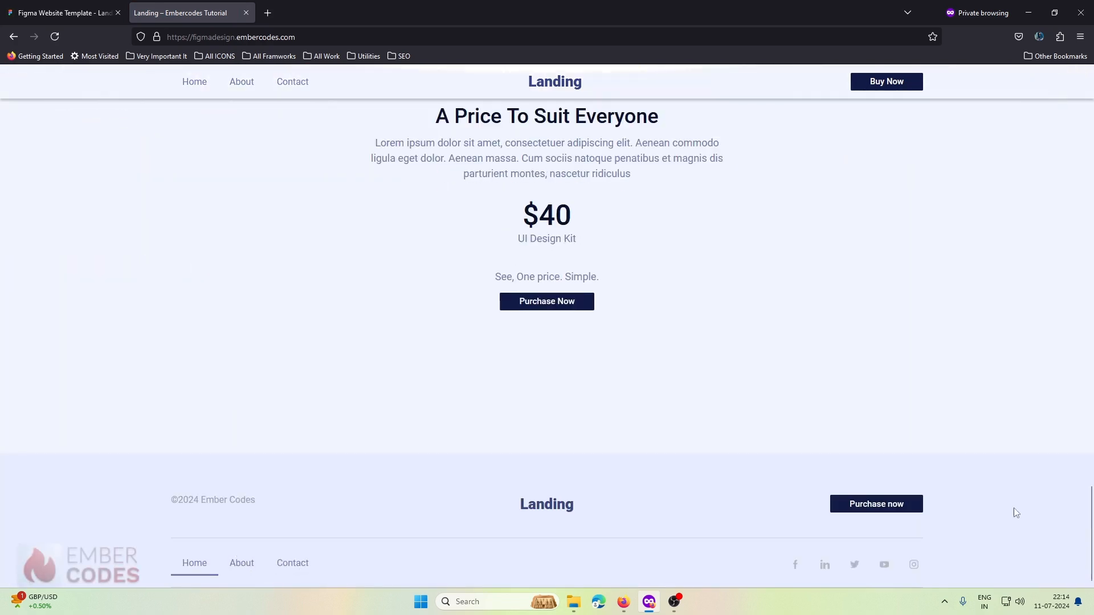
scroll(952, 516, "up", 20)
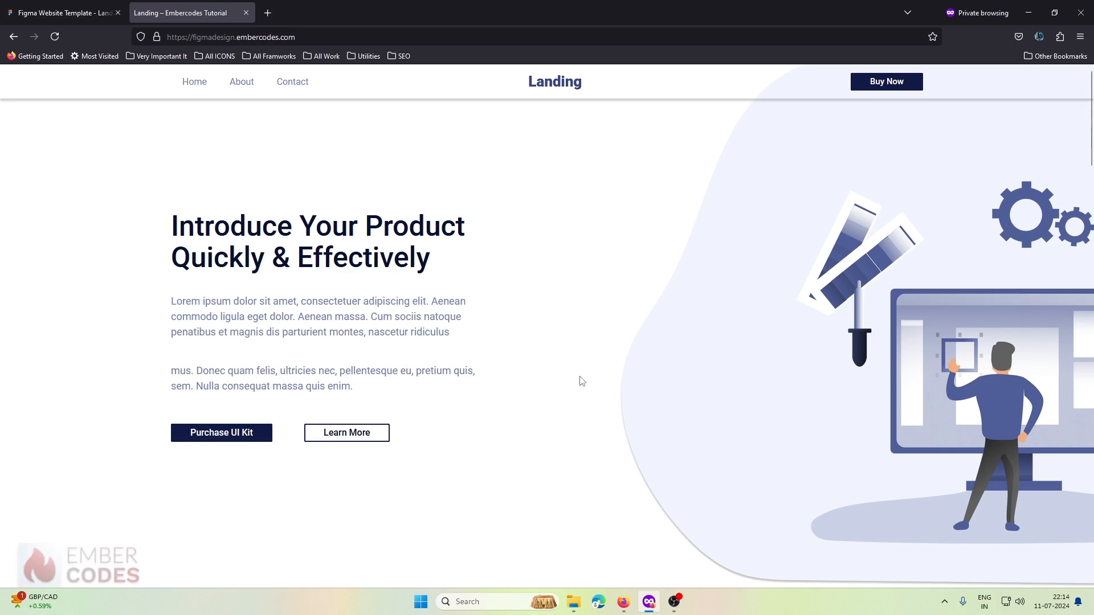
left_click(624, 601)
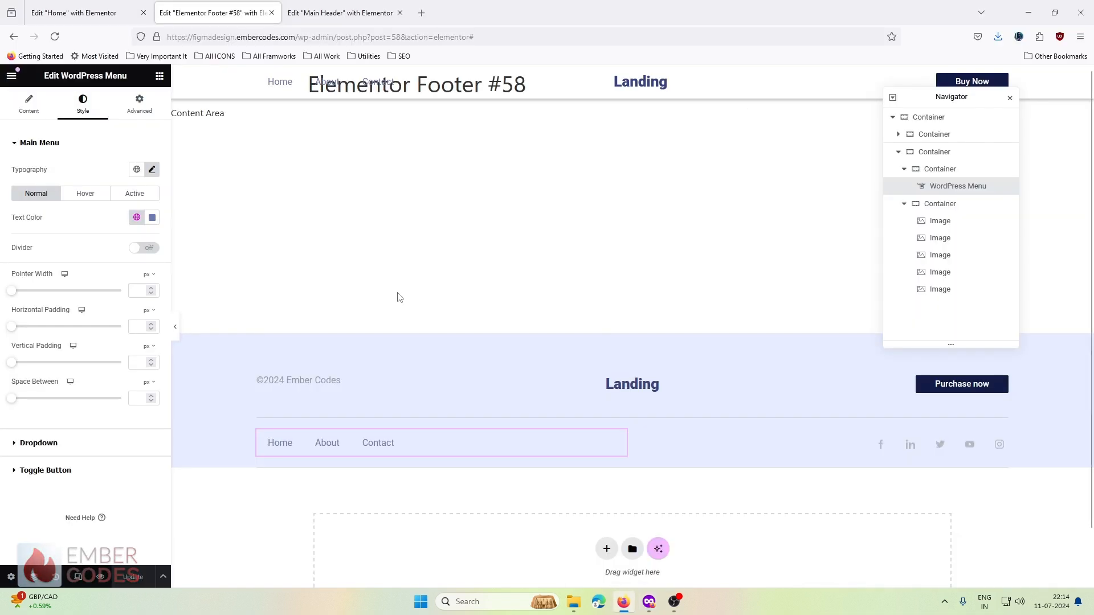
left_click(118, 14)
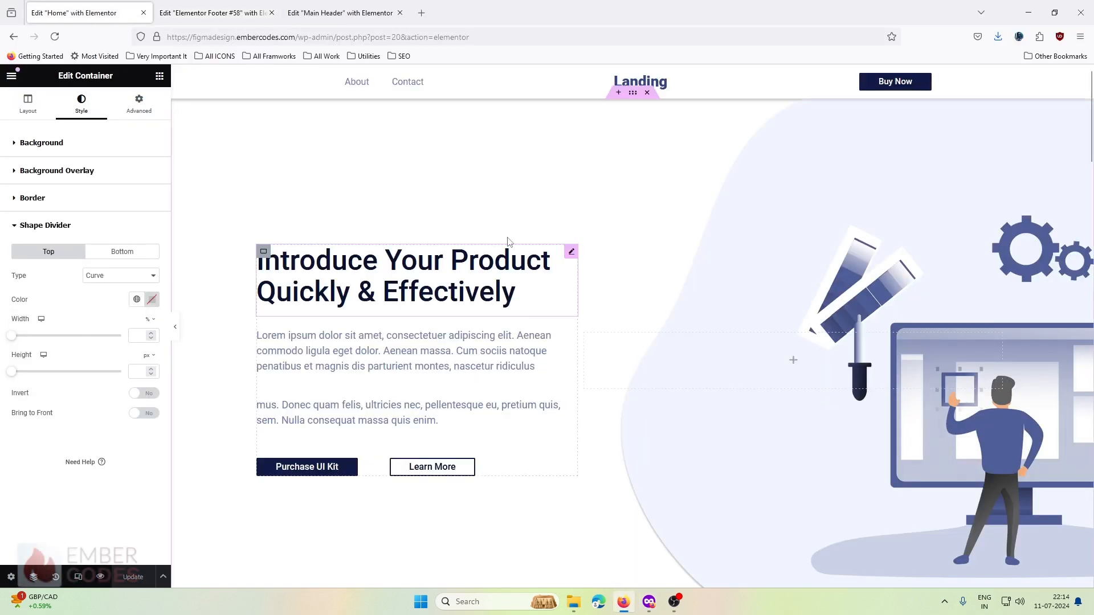
scroll(662, 277, "down", 7)
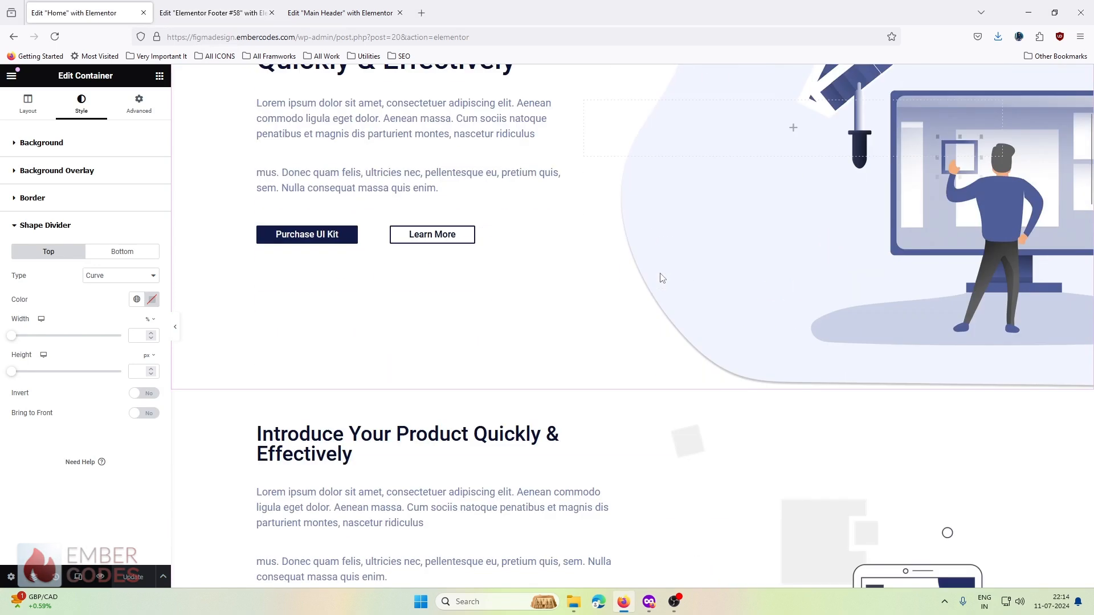
scroll(662, 277, "down", 15)
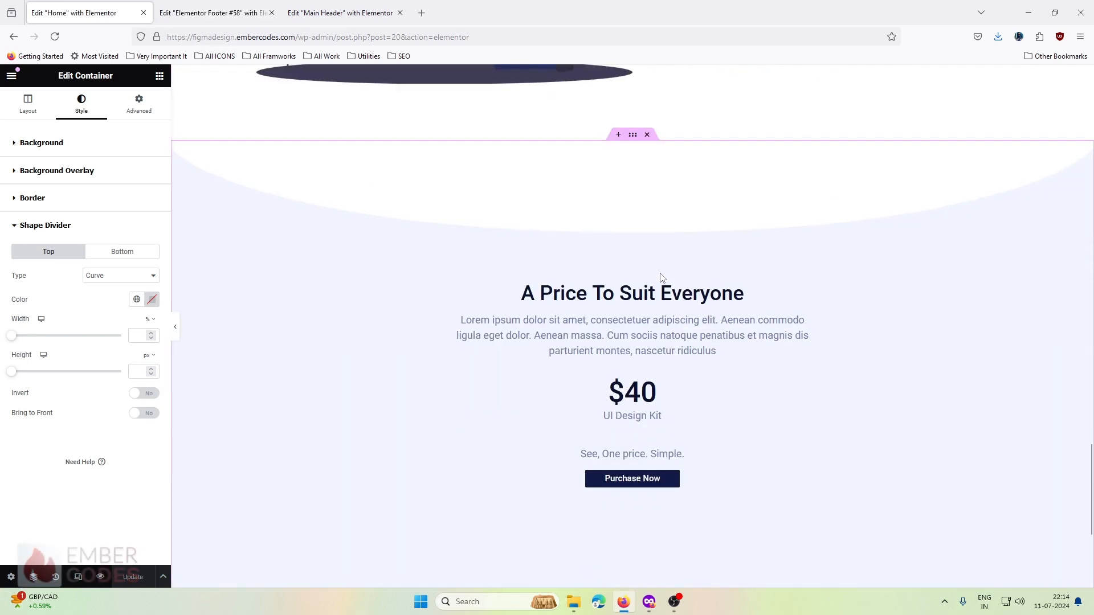
scroll(662, 277, "up", 20)
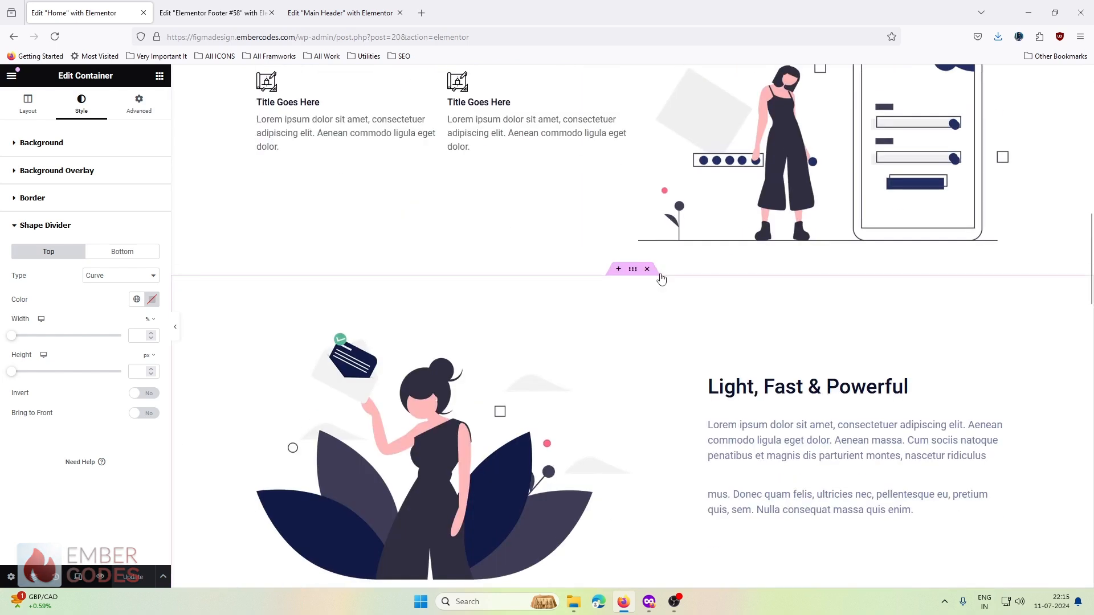
scroll(662, 277, "up", 3)
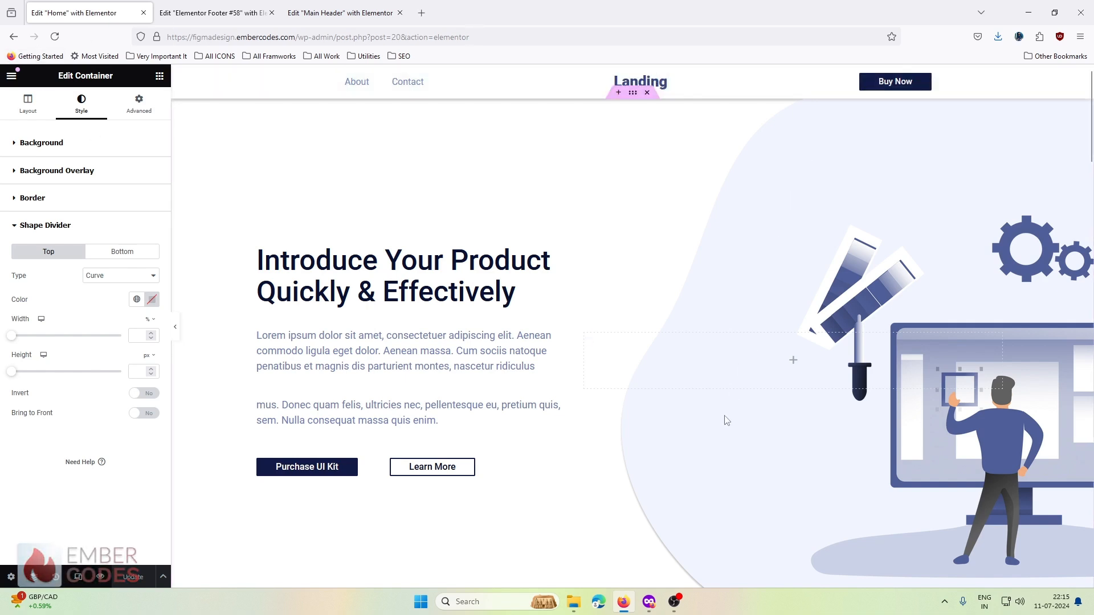
left_click(676, 601)
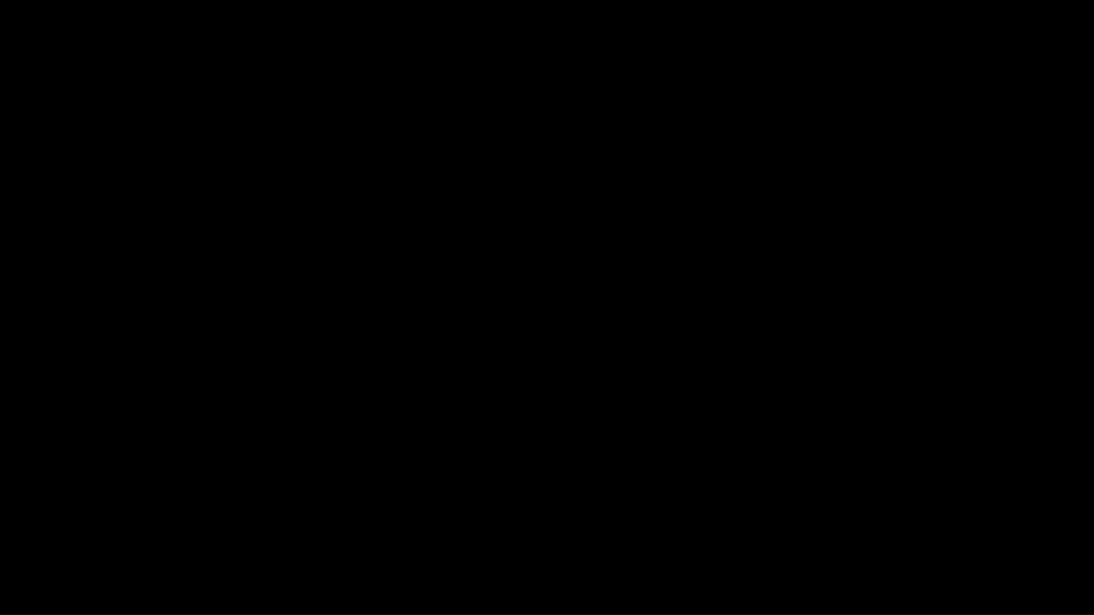